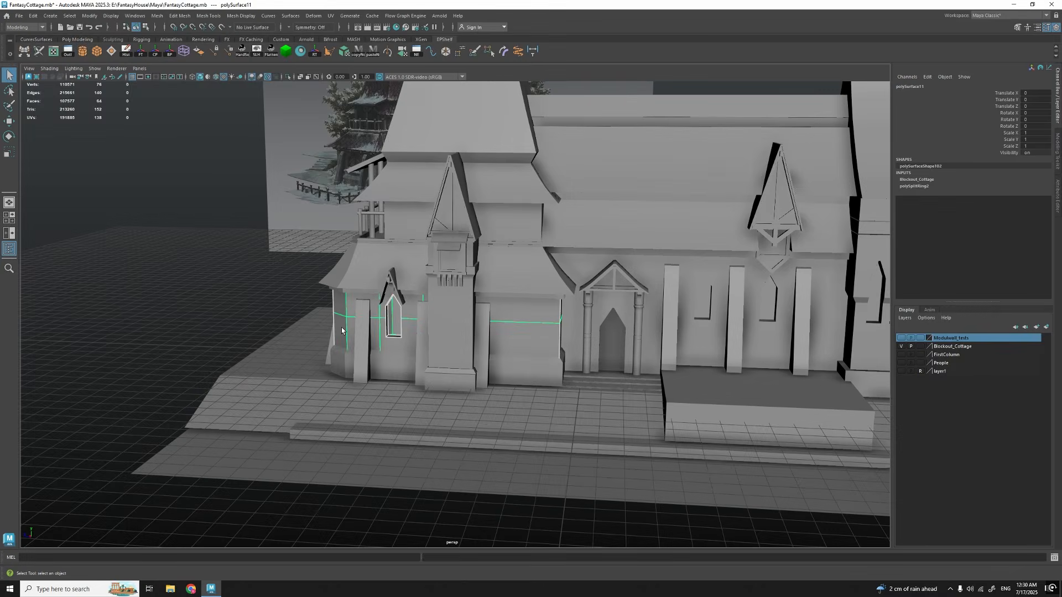
Step: Select the ground-floor wall pieces at the tower end and examine their chamfered corners, window openings and buttresses
alt+drag(344, 332, 421, 323)
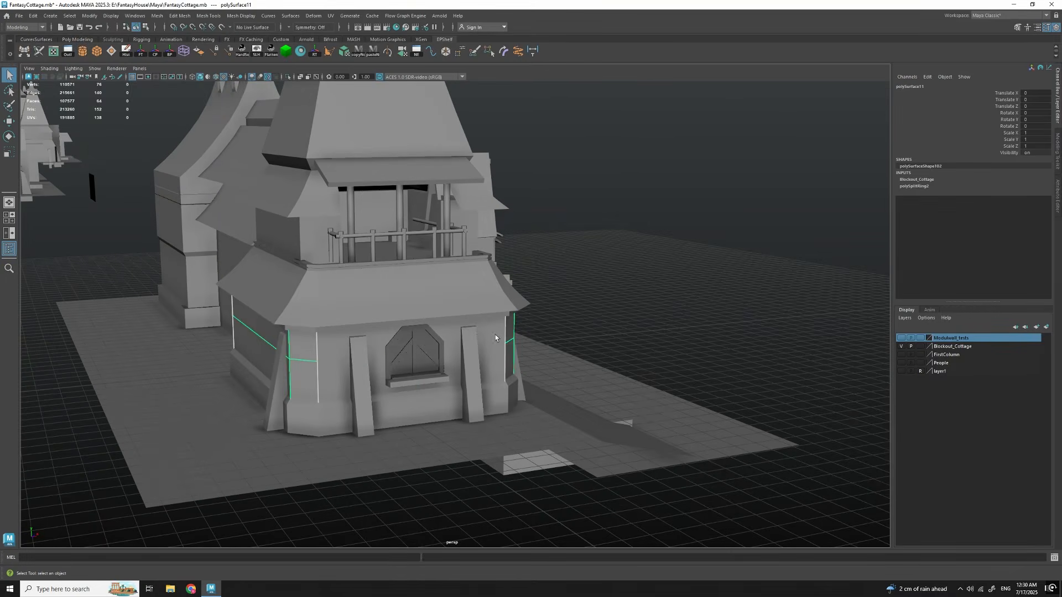
click(498, 337)
alt+drag(593, 360, 524, 374)
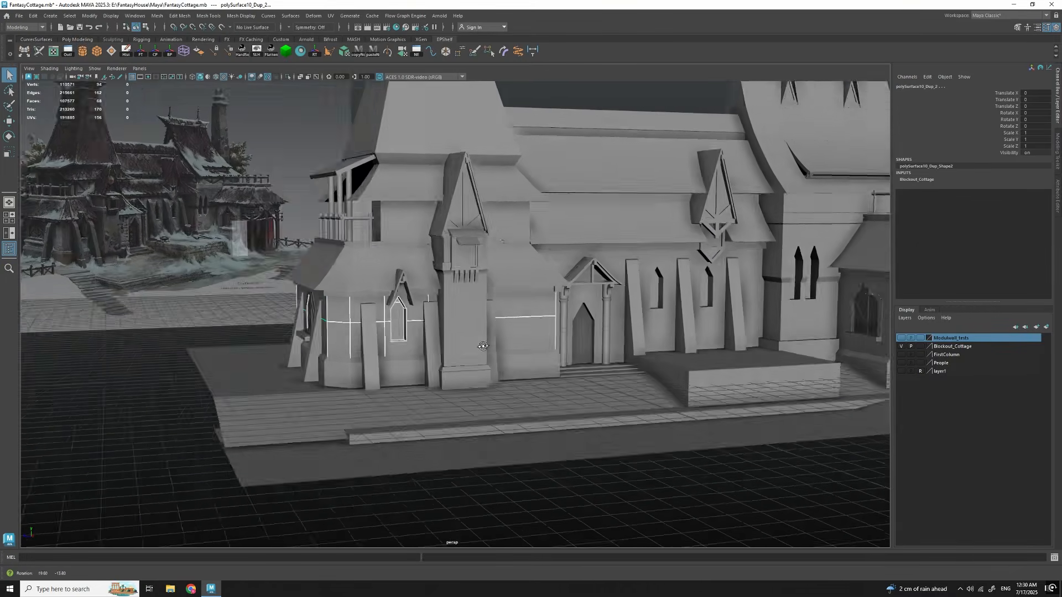
alt+drag(515, 365, 452, 374)
mouse_move(522, 373)
alt+mouse_down()
mouse_move(525, 357)
mouse_move(538, 393)
mouse_move(553, 390)
mouse_move(541, 377)
alt+mouse_up()
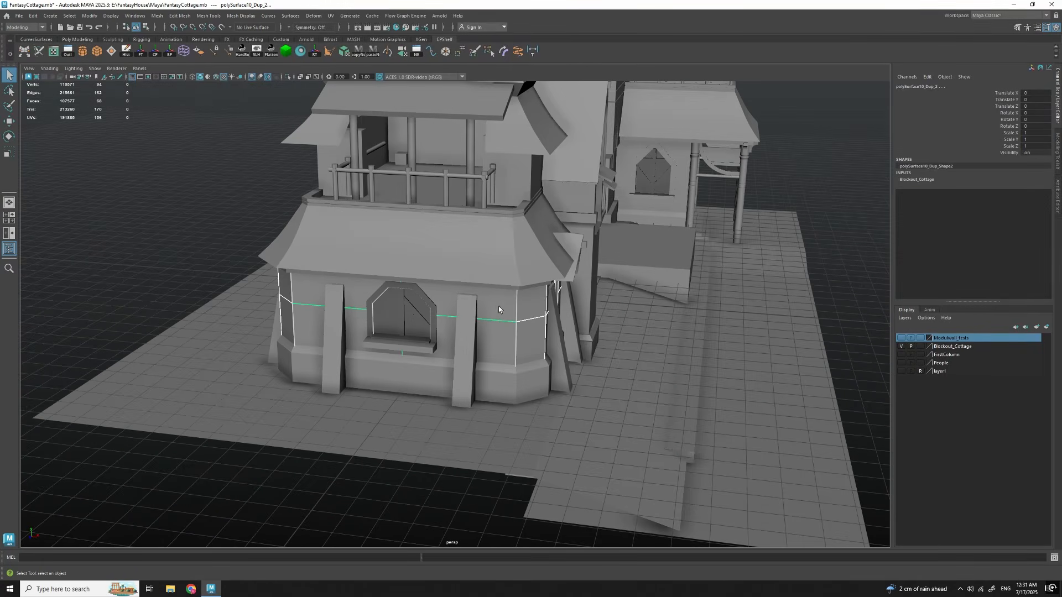
alt+drag(495, 375, 507, 331)
alt+drag(576, 347, 496, 350)
alt+drag(549, 303, 529, 380)
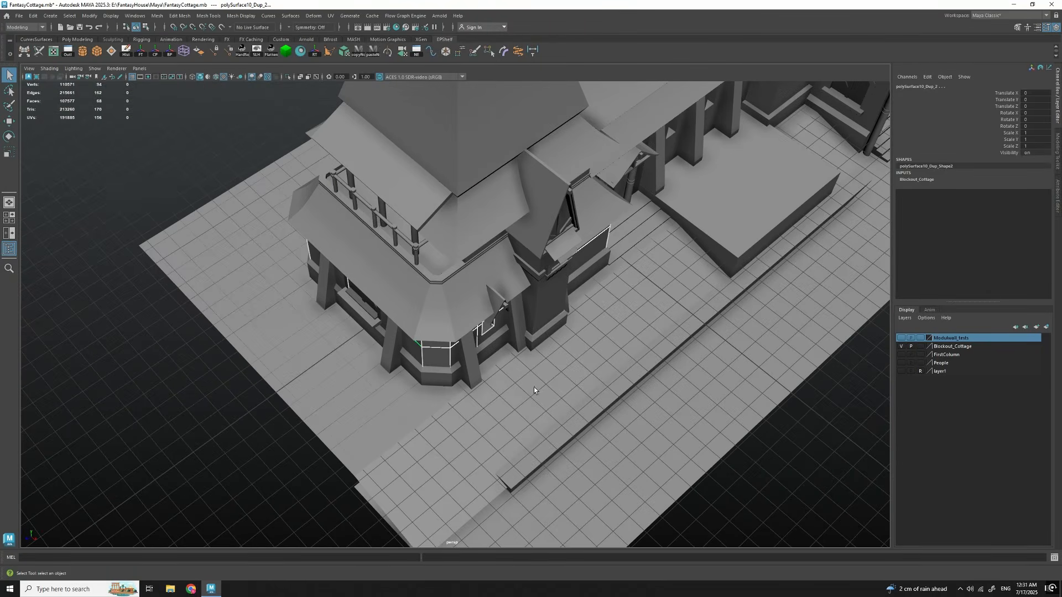
scroll(537, 389, up, 2)
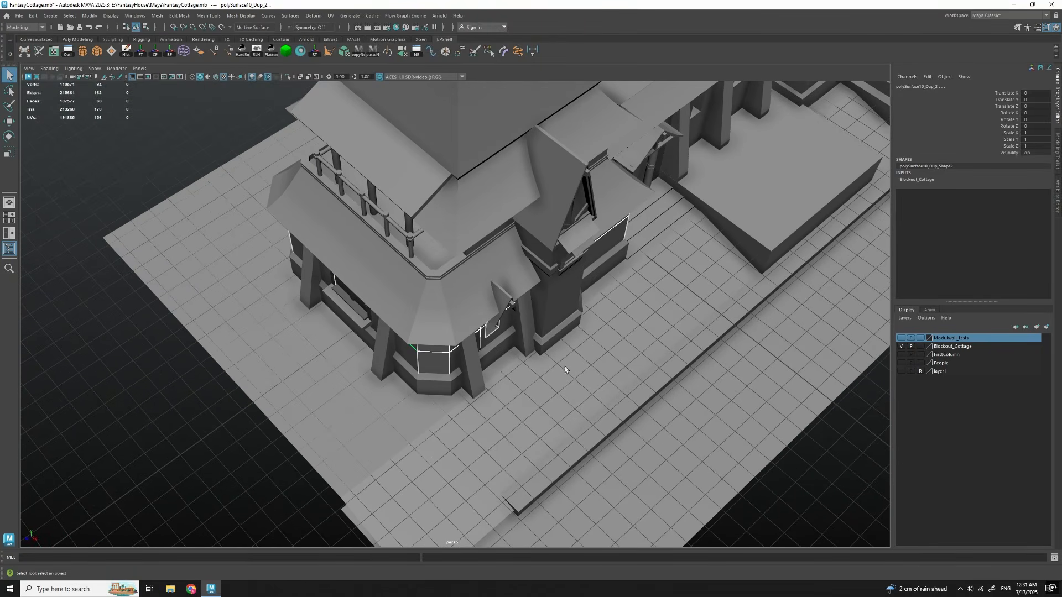
alt+drag(607, 333, 564, 356)
alt+drag(474, 371, 532, 378)
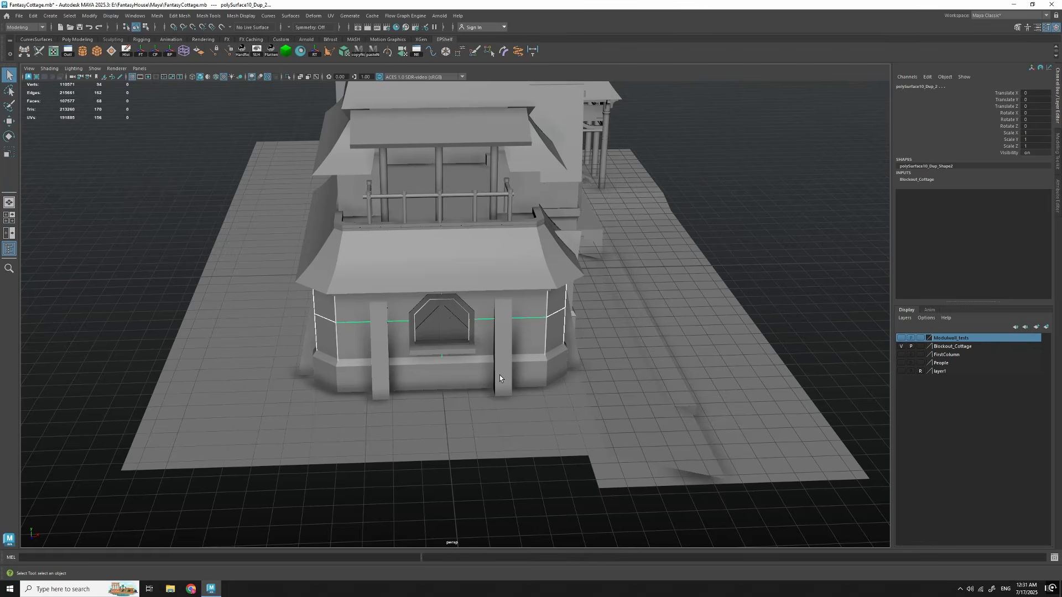
Step: Isolate the selected ground-floor wall pieces and frame them in the view
key(ctrl+1)
key(f)
alt+drag(546, 383, 611, 382)
key(F11)
click(529, 341)
shift+click(569, 336)
key(w)
key(x)
drag(611, 314, 588, 306)
alt+drag(616, 393, 578, 354)
key(ctrl+z)
key(ctrl+z)
key(ctrl+z)
key(ctrl+z)
key(q)
right_drag(585, 380, 645, 341)
click(644, 341)
Step: Create a 400-unit distance dimension on the ground grid in front of the wall with the wide window opening
alt+drag(504, 376, 636, 393)
scroll(694, 263, down, 3)
alt+drag(563, 310, 628, 336)
scroll(628, 337, up, 1)
scroll(519, 359, up, 1)
click(529, 367)
alt+drag(528, 366, 514, 327)
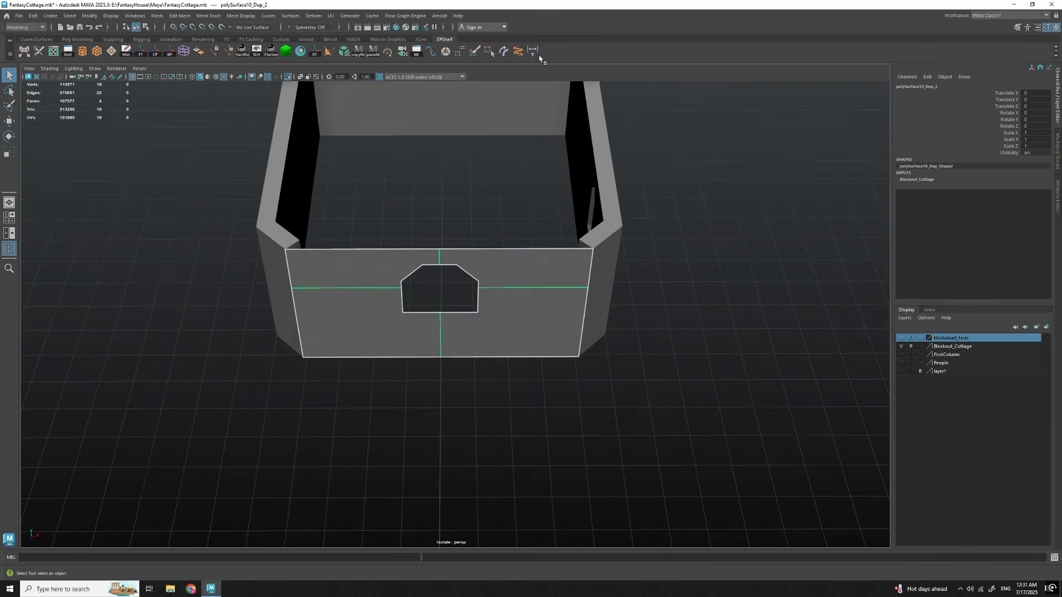
click(535, 52)
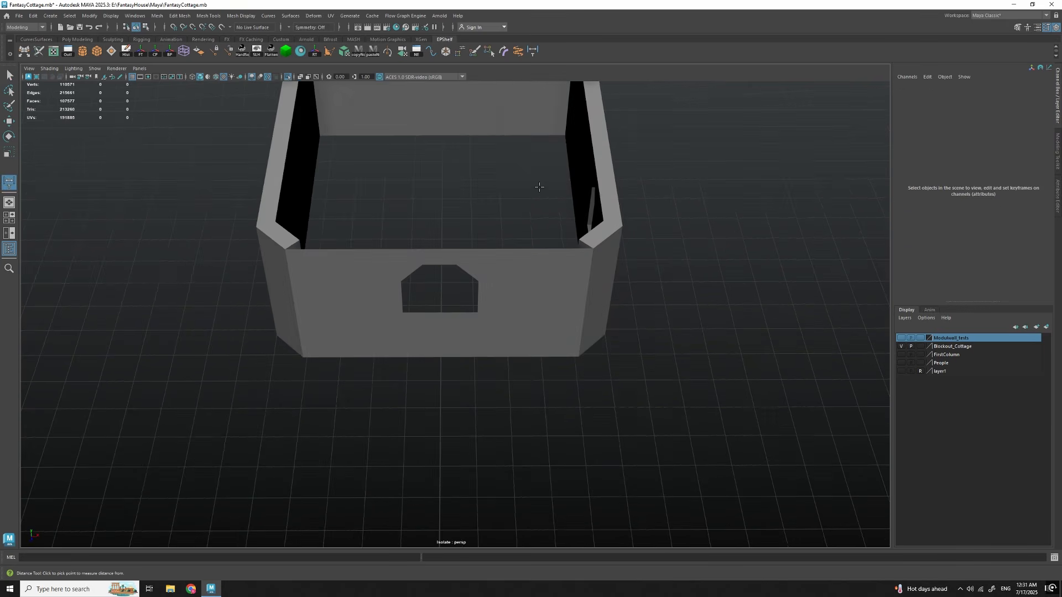
click(373, 381)
click(507, 380)
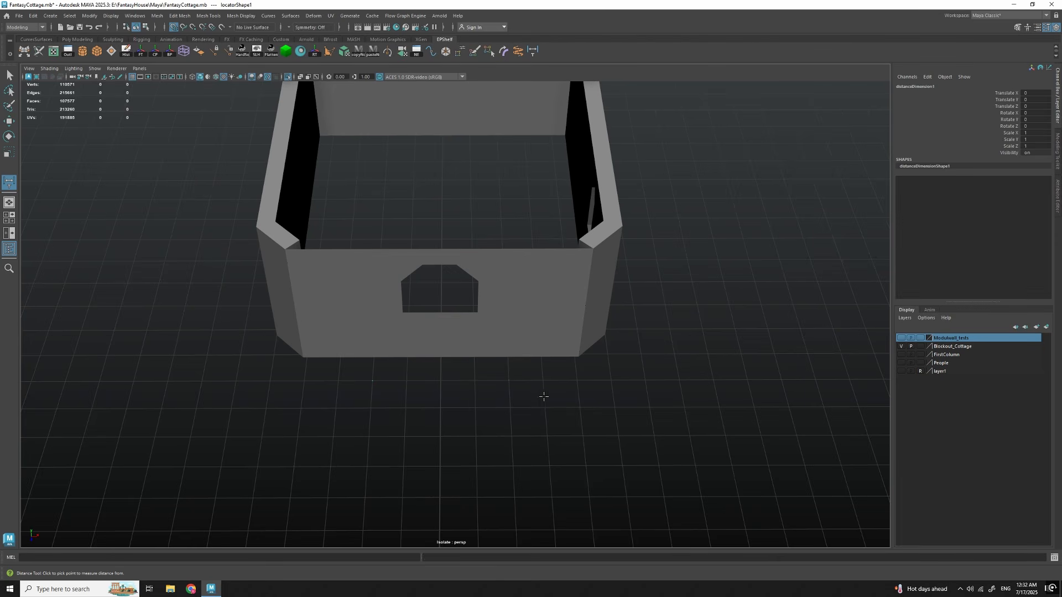
alt+drag(538, 412, 539, 401)
scroll(539, 401, up, 1)
scroll(446, 388, up, 1)
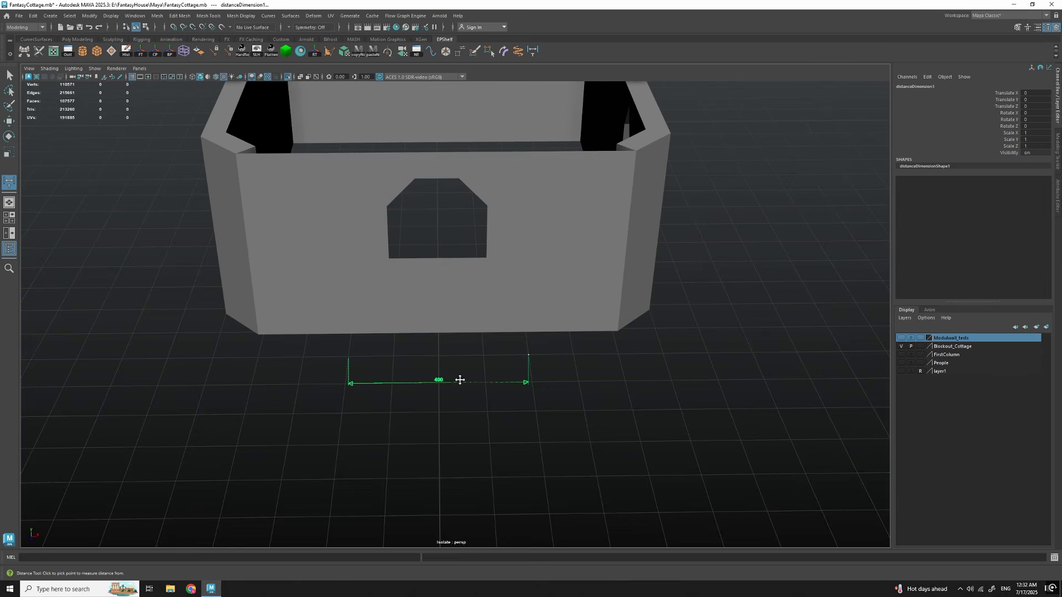
alt+middle_drag(445, 381, 446, 407)
alt+middle_drag(498, 382, 495, 404)
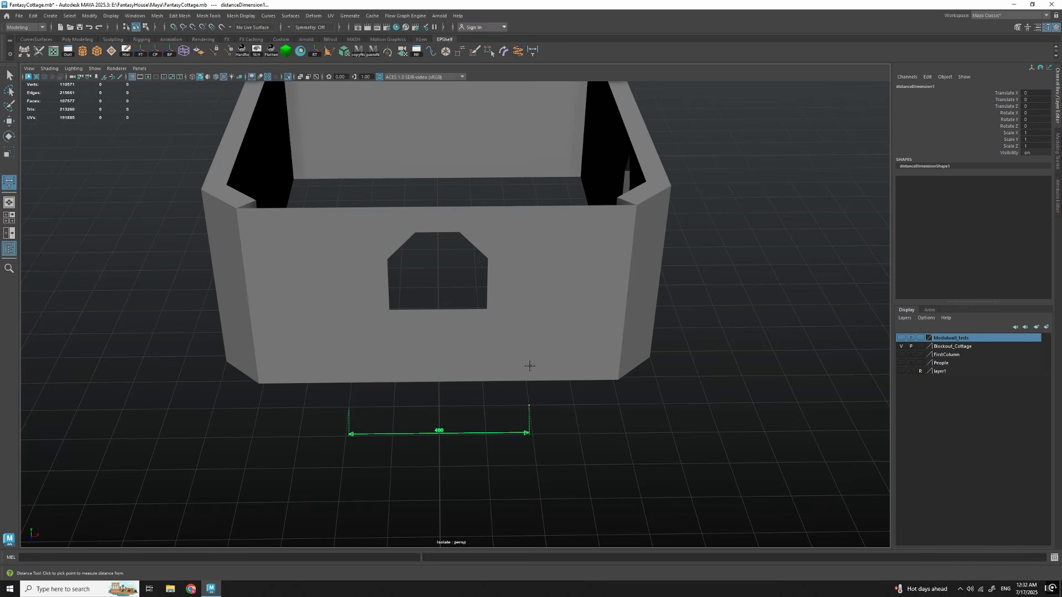
scroll(545, 376, down, 3)
mouse_move(565, 384)
alt+mouse_down()
mouse_move(547, 390)
mouse_move(554, 387)
alt+mouse_up()
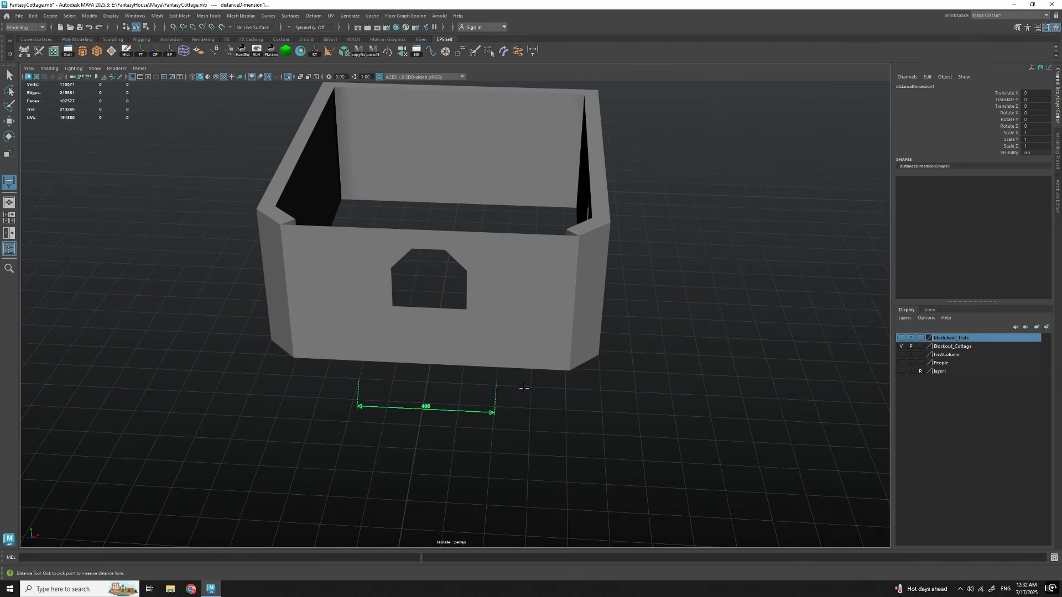
Step: Duplicate the two chamfered corner faces together with the two adjoining side-wall faces as a separate piece
key(q)
click(522, 343)
alt+drag(580, 346, 490, 311)
click(492, 320)
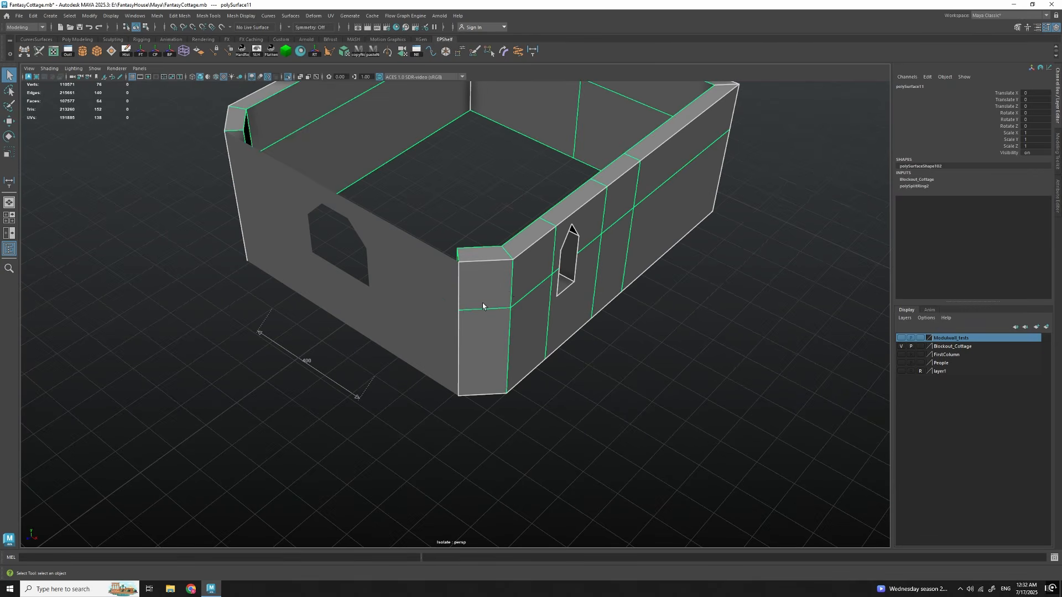
click(435, 292)
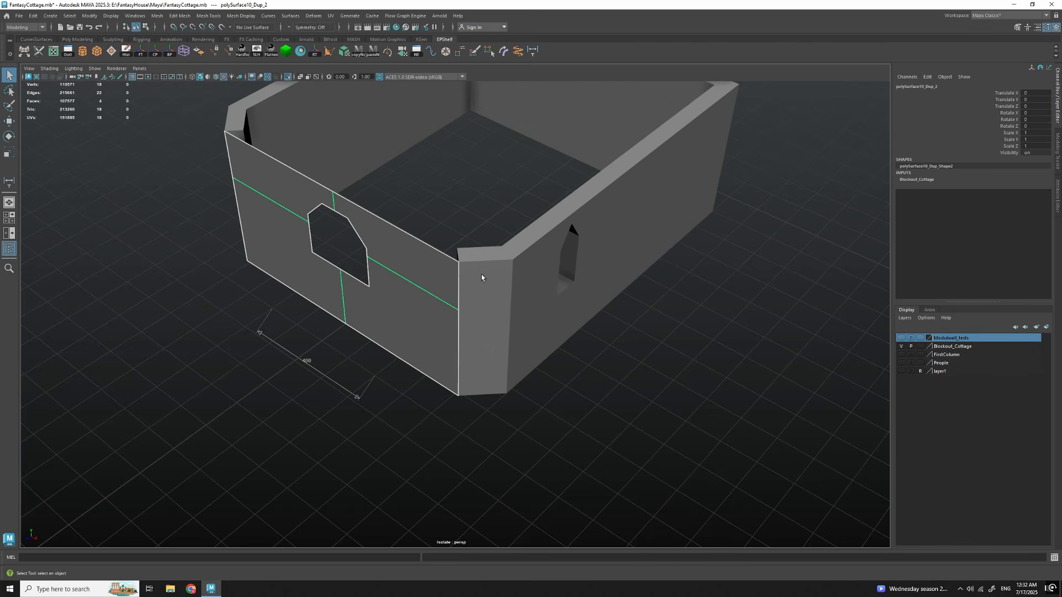
click(485, 327)
alt+drag(484, 326, 663, 356)
right_drag(691, 293, 710, 211)
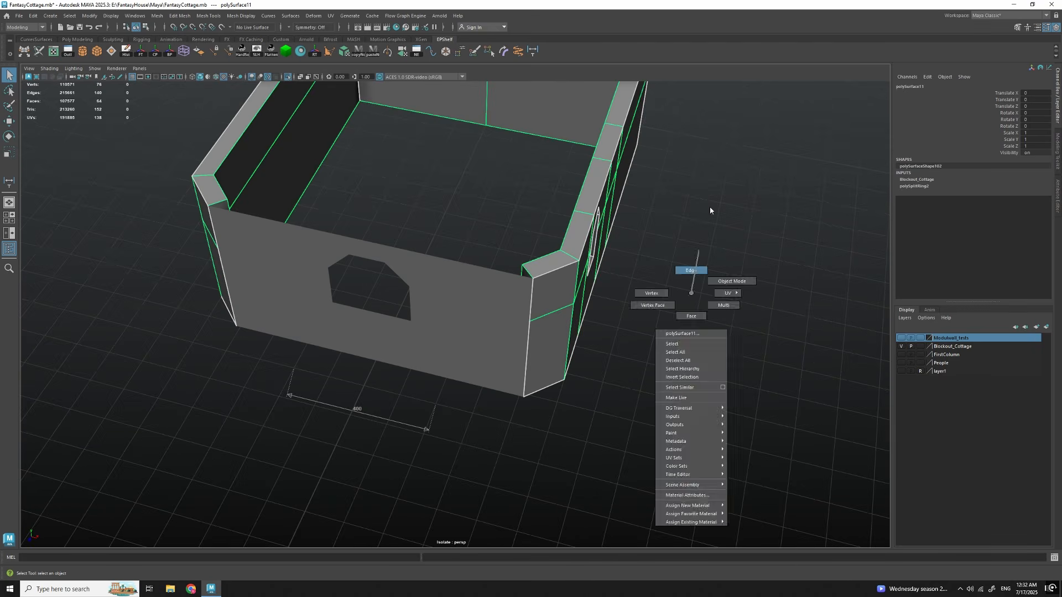
right_drag(556, 307, 556, 346)
click(555, 293)
shift+click(550, 346)
alt+drag(553, 332, 494, 288)
shift+click(495, 270)
shift+click(493, 332)
alt+drag(497, 337, 653, 367)
key(ctrl+d)
Step: Extrude the duplicate's outer vertical edges along the windowed wall to X 200
right_drag(565, 354, 565, 315)
double_click(547, 349)
key(ctrl+e)
key(w)
drag(619, 353, 462, 354)
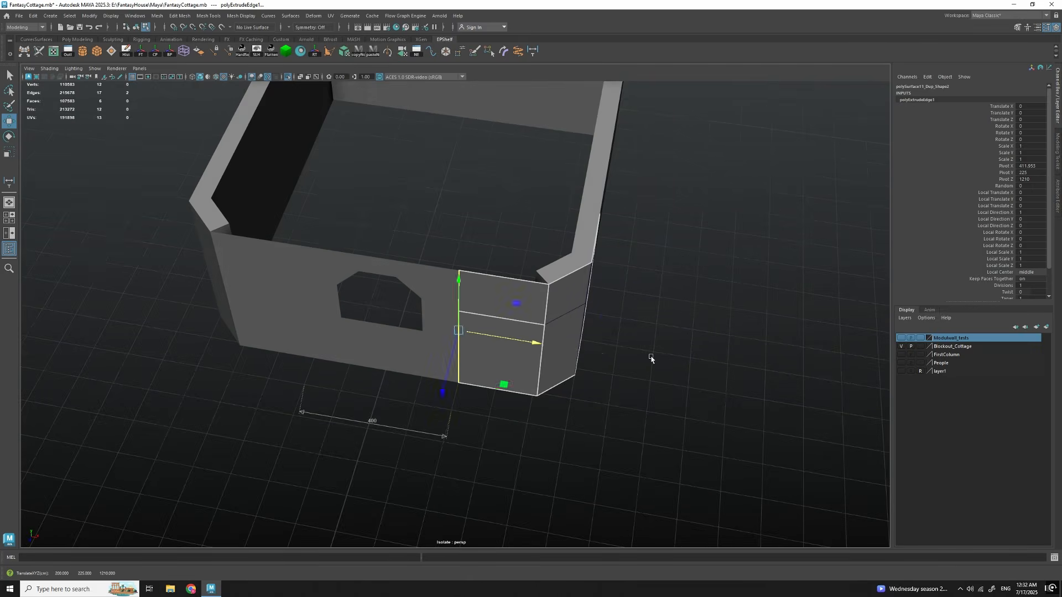
key(q)
key(F8)
alt+right_drag(651, 359, 600, 368)
alt+drag(599, 368, 636, 365)
Step: Rotate the duplicate's chamfer and side-wall faces together so the chamfer lines up with the windowed wall
click(323, 338)
click(545, 282)
click(544, 284)
alt+drag(544, 285, 573, 365)
alt+right_drag(467, 333, 525, 382)
alt+drag(525, 381, 442, 388)
key(F11)
drag(549, 425, 430, 203)
key(e)
drag(419, 386, 545, 354)
Step: Deselect the chamfer faces and rotate the side-wall faces to flatten them in line with the chamfer section
key(q)
ctrl+drag(479, 279, 555, 404)
key(e)
alt+drag(555, 404, 466, 294)
key(q)
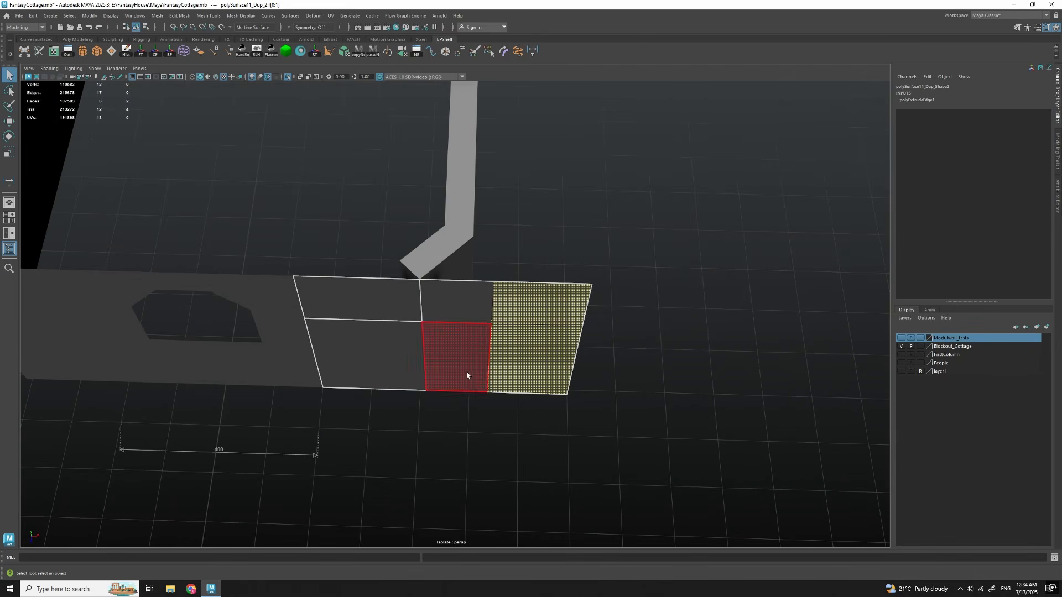
Step: Move the whole flattened strip along X to a Translate X of -11.953
key(F8)
key(w)
drag(441, 395, 435, 395)
alt+drag(436, 395, 521, 249)
scroll(418, 397, up, 3)
alt+drag(525, 388, 474, 395)
scroll(518, 421, up, 3)
scroll(402, 390, down, 3)
Step: Shift the vertex columns at both ends of the flattened strip along X to line up with the grid
key(F10)
key(F9)
drag(648, 161, 553, 403)
drag(614, 298, 622, 299)
scroll(553, 288, down, 3)
drag(221, 194, 338, 384)
drag(357, 300, 365, 301)
key(F8)
key(q)
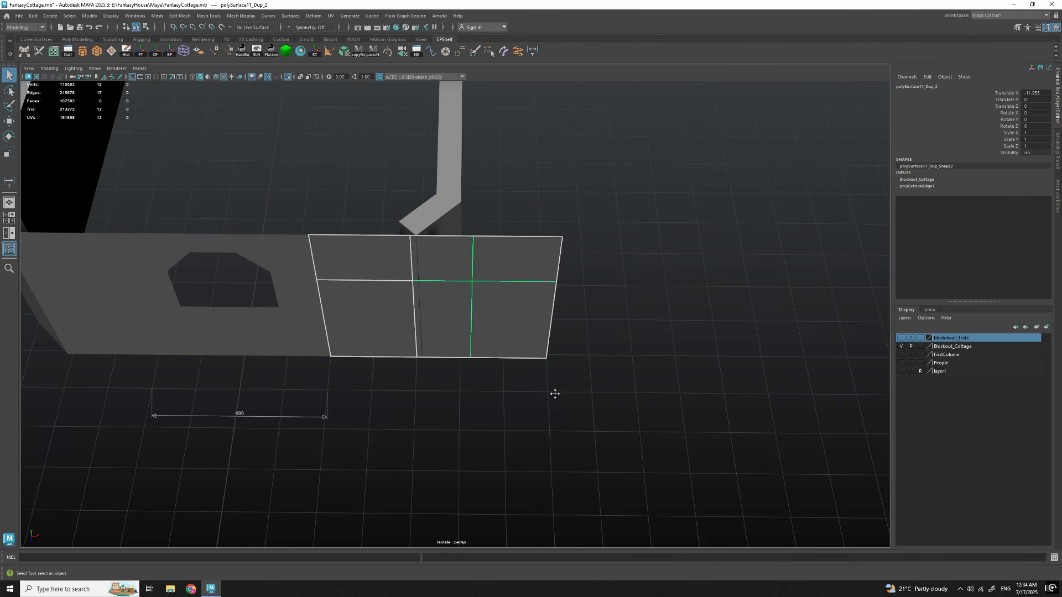
Step: Move the vertices at the strip's outer end inward along X to shorten the strip
scroll(522, 376, up, 3)
right_drag(683, 275, 629, 286)
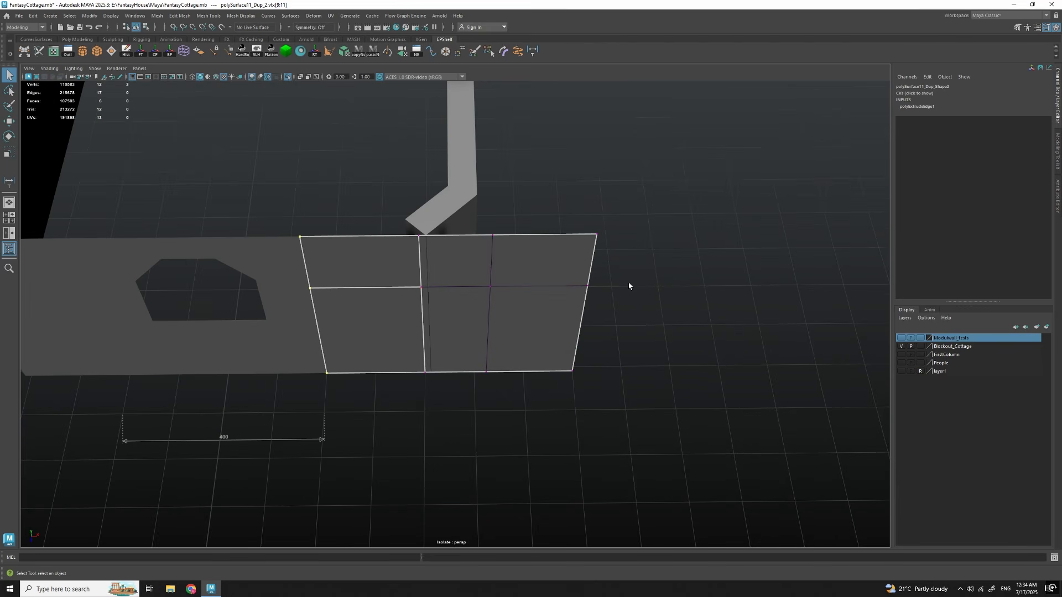
drag(548, 202, 663, 442)
drag(663, 440, 548, 205)
key(w)
drag(605, 306, 545, 332)
key(q)
right_drag(509, 257, 568, 204)
Step: Select faces of the copied wall piece, remove the unwanted ones from the selection, and rotate the rest
alt+drag(568, 206, 474, 370)
key(w)
scroll(475, 370, down, 4)
alt+drag(553, 351, 489, 376)
key(q)
right_drag(623, 289, 623, 338)
drag(553, 294, 470, 354)
alt+drag(481, 354, 553, 367)
scroll(520, 354, up, 3)
shift+drag(489, 296, 486, 347)
key(e)
drag(468, 426, 505, 418)
key(q)
alt+drag(531, 354, 469, 282)
Step: Reposition the pivot on the copied wall piece and rotate the selection around it
key(d)
click(446, 317)
key(e)
drag(493, 377, 464, 386)
key(q)
Step: Examine the copied wall piece up close and against the neighbouring cottage walls
alt+drag(587, 389, 526, 380)
scroll(421, 332, up, 5)
alt+drag(419, 331, 394, 320)
scroll(389, 317, up, 6)
alt+middle_drag(376, 326, 474, 350)
alt+drag(474, 351, 481, 315)
alt+drag(491, 169, 515, 357)
scroll(514, 358, down, 10)
alt+drag(472, 301, 586, 312)
right_drag(591, 311, 635, 284)
scroll(414, 339, up, 3)
alt+drag(387, 315, 457, 301)
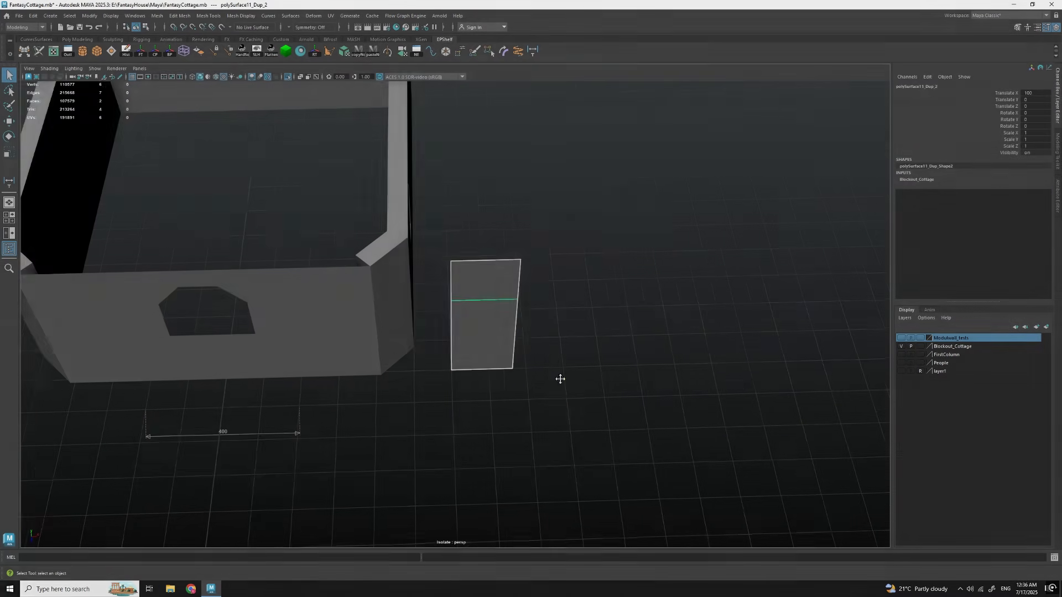
alt+drag(559, 377, 571, 419)
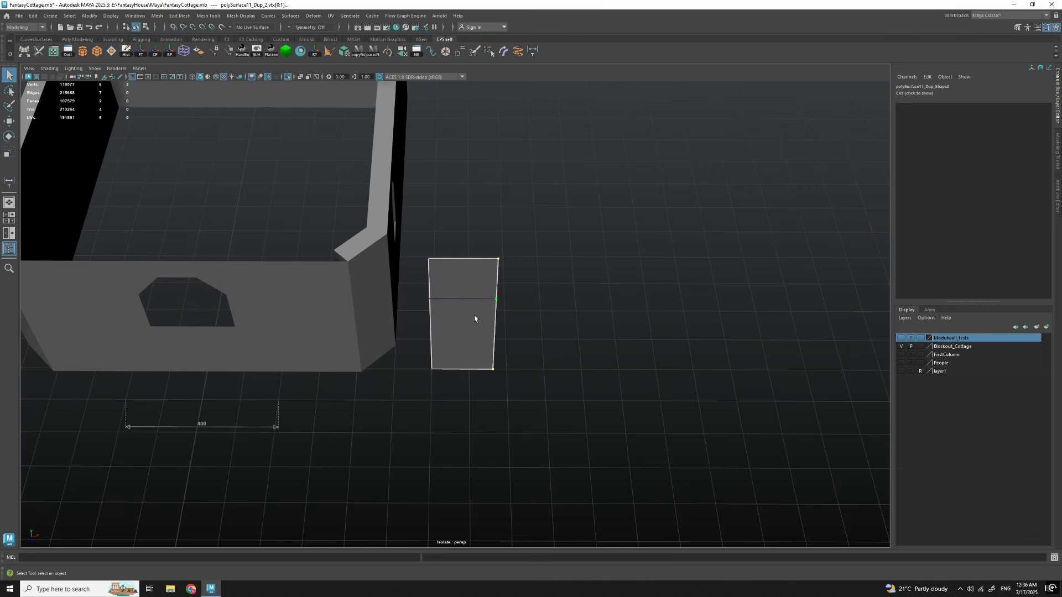
Step: Widen the copied wall piece by moving its outer-edge vertices outward with grid snapping
drag(469, 211, 588, 465)
key(w)
key(d)
key(x)
drag(510, 318, 585, 375)
key(q)
Step: Connect the wall piece's horizontal edges with a vertical edge line through its middle and return to object mode
right_drag(533, 301, 768, 140)
alt+drag(555, 323, 567, 287)
right_drag(567, 287, 567, 213)
drag(567, 213, 573, 435)
shift+right_drag(573, 435, 666, 346)
key(q)
alt+drag(758, 221, 546, 361)
key(F8)
Step: Move both end locators of the distance dimension outward with grid snapping so it spans 600 units
alt+drag(536, 383, 445, 352)
alt+middle_drag(445, 352, 486, 337)
click(474, 334)
scroll(476, 337, up, 2)
click(499, 408)
right_click(570, 361)
right_click(496, 379)
drag(483, 372, 514, 386)
click(497, 379)
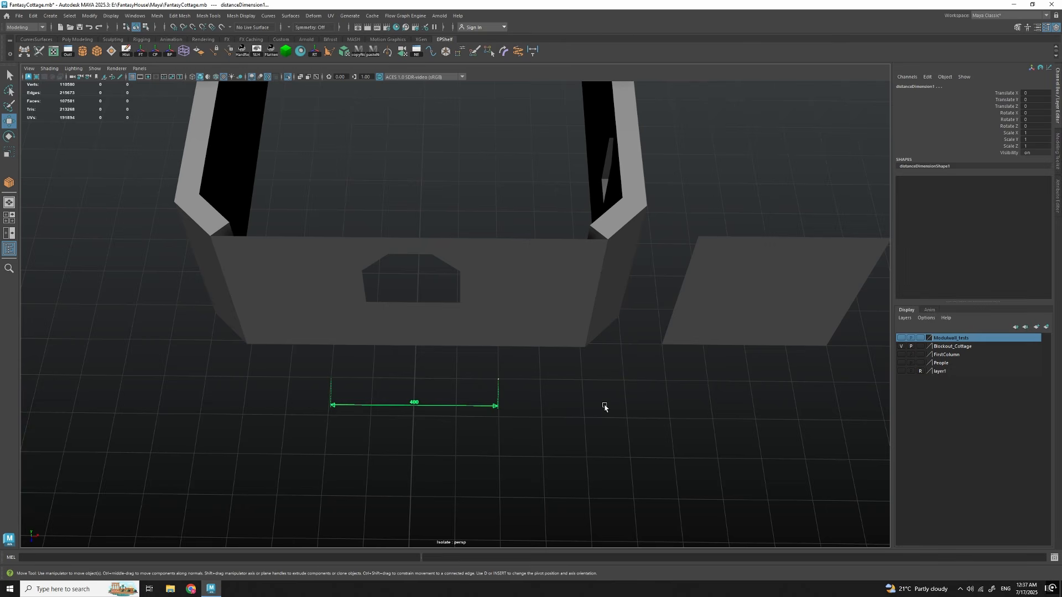
click(604, 406)
click(498, 380)
drag(501, 376, 544, 386)
click(330, 380)
drag(332, 378, 288, 379)
key(q)
Step: Snap the widened wall piece to the cottage's front wall so its inner edge meets the end of the 600-unit dimension
alt+drag(540, 403, 526, 381)
alt+drag(526, 311, 479, 373)
alt+drag(568, 282, 523, 249)
alt+drag(579, 364, 411, 362)
click(572, 342)
key(w)
alt+middle_drag(485, 401, 505, 399)
scroll(505, 398, up, 1)
alt+drag(505, 398, 539, 403)
scroll(507, 403, up, 2)
drag(439, 412, 464, 372)
alt+drag(624, 352, 270, 350)
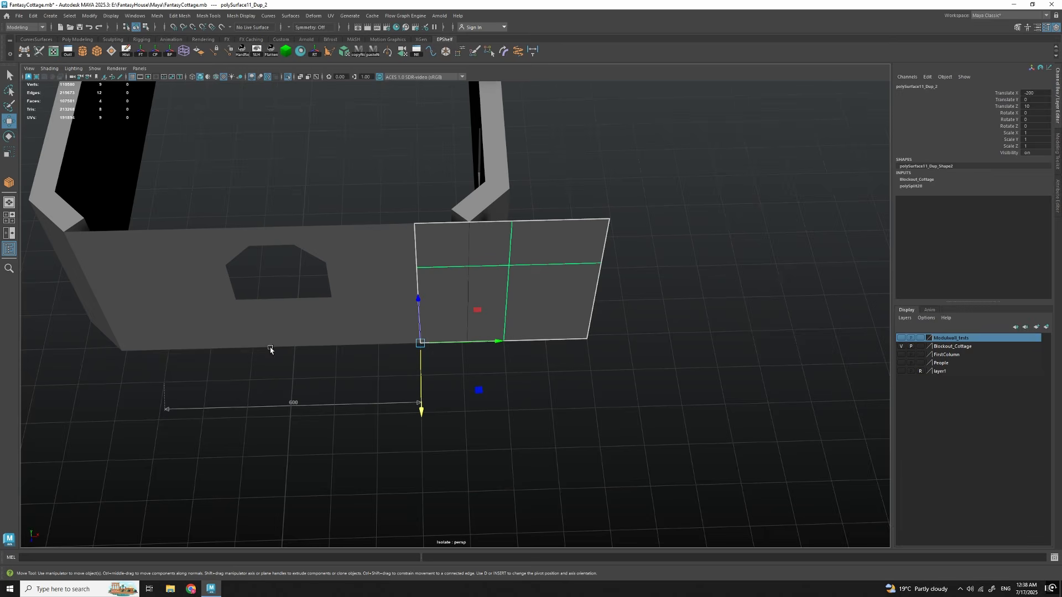
Step: Rotate the wall piece's outer vertices around its middle edge to fold the piece around the cottage corner
drag(545, 240, 613, 447)
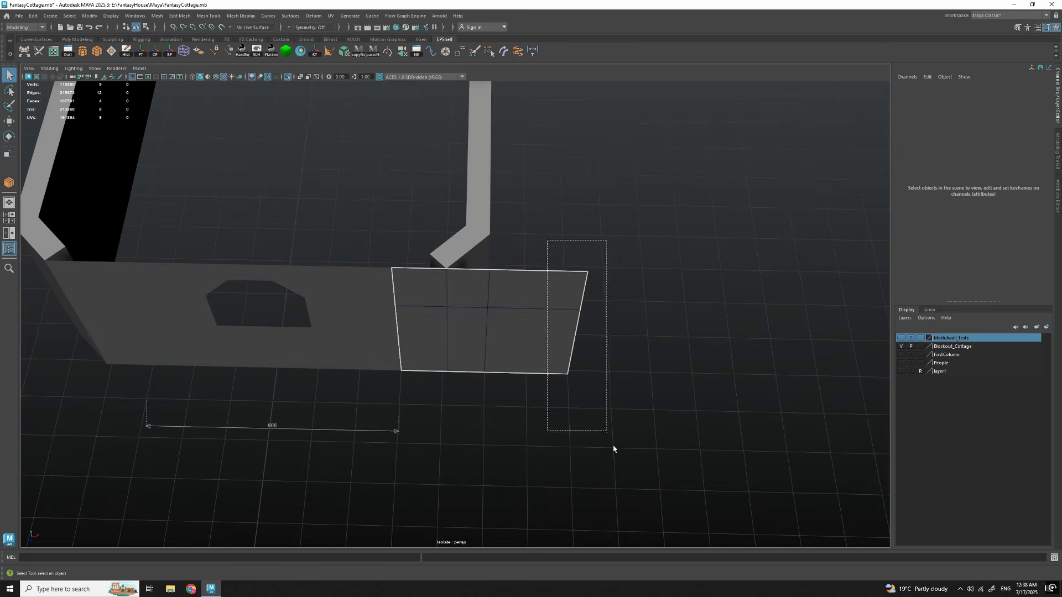
alt+drag(540, 310, 565, 340)
key(w)
key(d)
click(497, 357)
key(e)
alt+drag(681, 384, 402, 436)
alt+drag(591, 415, 515, 354)
key(q)
scroll(542, 380, up, 3)
alt+drag(560, 380, 650, 431)
mouse_move(636, 381)
alt+mouse_down()
mouse_move(509, 350)
mouse_move(653, 382)
alt+mouse_up()
key(F8)
Step: Try to reposition the folded wall piece by its pivot at the front wall
scroll(526, 365, up, 2)
key(w)
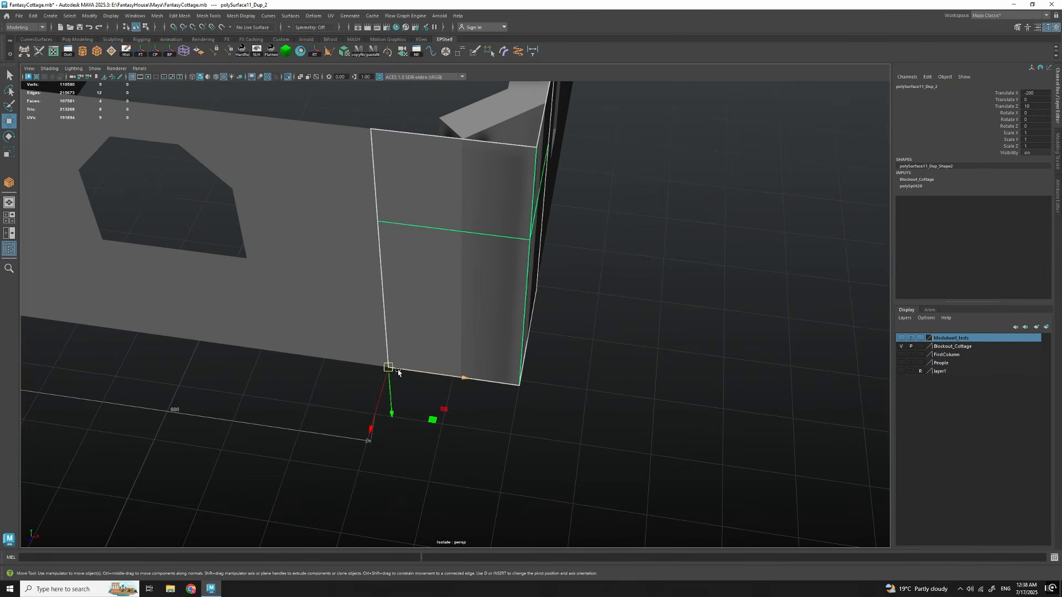
drag(401, 372, 391, 363)
alt+drag(620, 364, 550, 363)
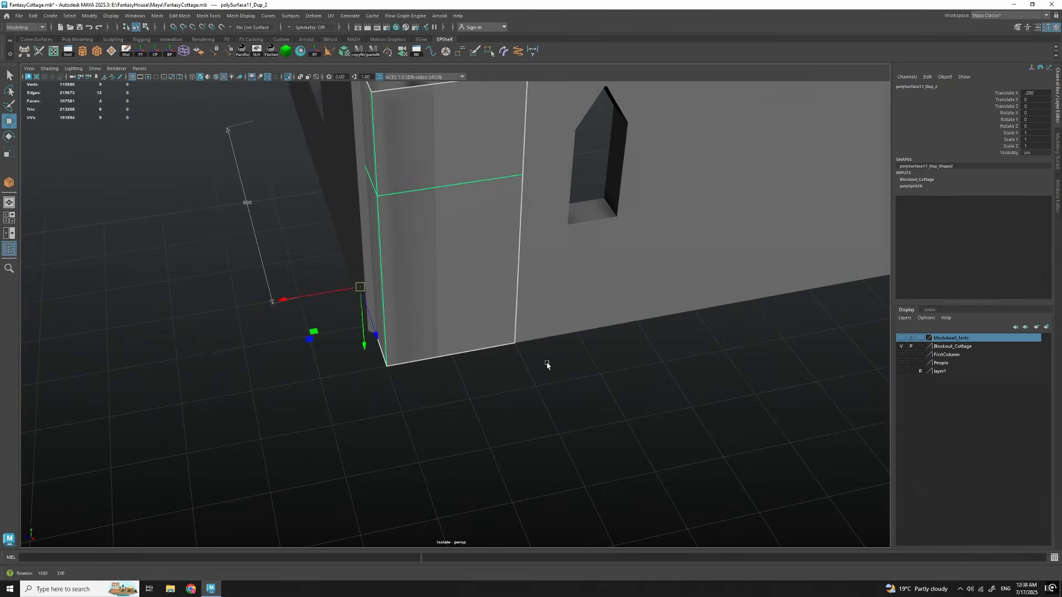
alt+drag(391, 327, 411, 286)
key(ctrl+z)
key(q)
Step: Try to bevel the folded piece's vertical corner edges with one segment at a fraction of 0.44
alt+drag(620, 368, 638, 388)
right_click(647, 307)
right_drag(648, 307, 648, 330)
alt+drag(598, 355, 611, 303)
click(464, 294)
shift+click(465, 341)
shift+right_drag(610, 280, 650, 280)
alt+drag(650, 283, 485, 425)
alt+drag(565, 345, 513, 351)
alt+drag(483, 254, 550, 277)
key(q)
right_drag(643, 297, 668, 281)
alt+drag(622, 330, 593, 364)
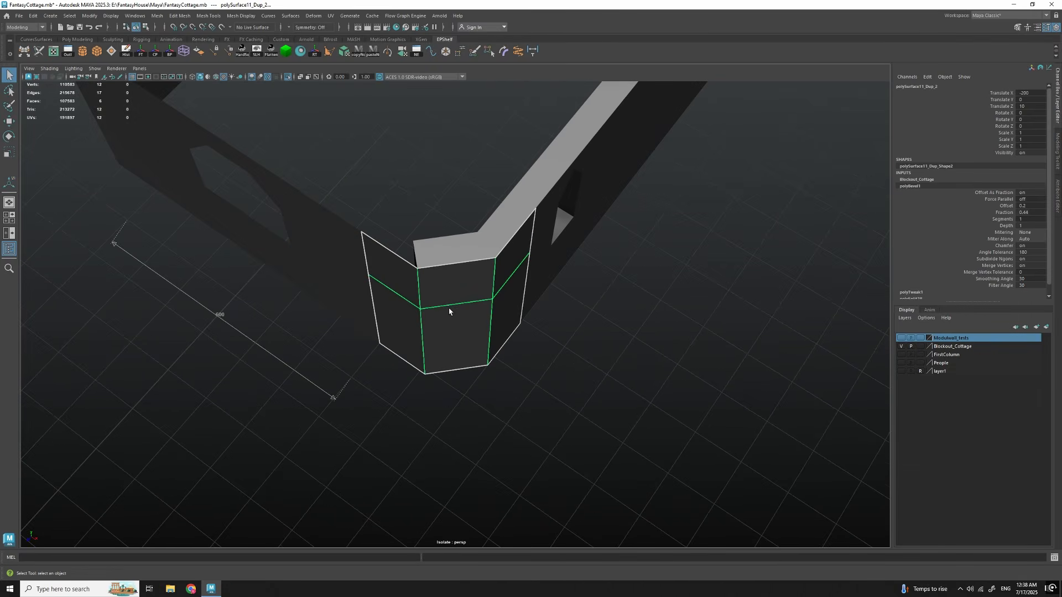
Step: Undo the corner bevel on the folded wall piece
alt+drag(449, 310, 572, 343)
alt+drag(393, 264, 543, 343)
key(ctrl+z)
key(ctrl+z)
key(ctrl+z)
key(ctrl+z)
Step: Apply an automatic UV projection to the folded wall piece and move-and-sew its UV shells together
click(344, 52)
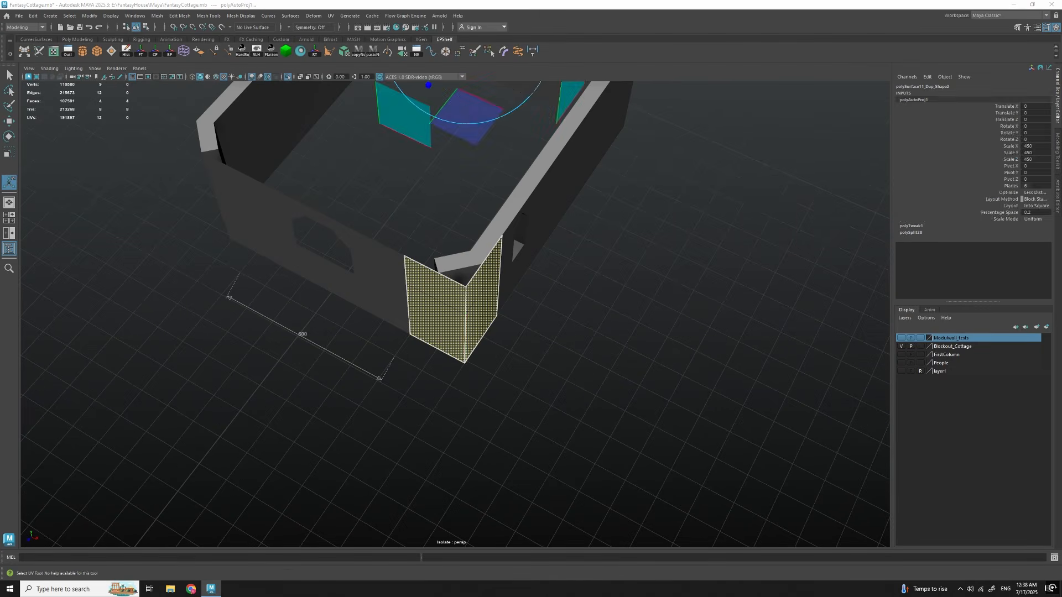
drag(649, 74, 732, 138)
double_click(617, 276)
double_click(727, 293)
shift+right_drag(737, 337, 763, 241)
scroll(763, 242, down, 3)
Step: Set the UV shell's texel density to 10.24 at map size 2048 and snap its lower-left corner to the UV origin
ctrl+right_drag(683, 298, 637, 317)
alt+middle_drag(637, 317, 693, 291)
key(w)
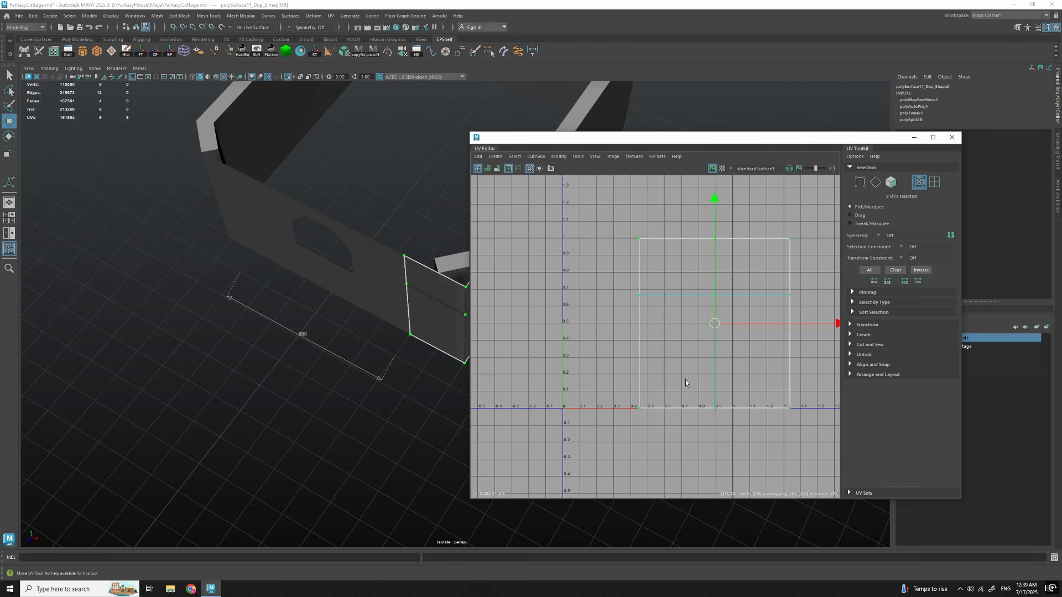
drag(639, 410, 563, 408)
scroll(616, 372, down, 2)
alt+middle_drag(616, 373, 666, 342)
click(863, 325)
scroll(879, 354, down, 3)
click(939, 444)
scroll(616, 346, down, 3)
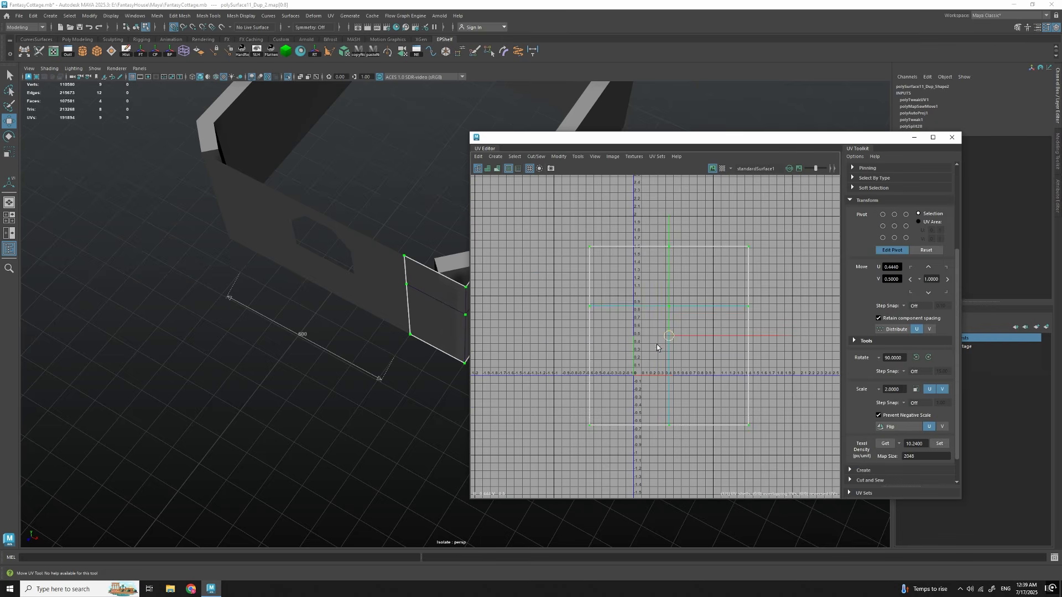
drag(589, 426, 634, 377)
alt+middle_drag(766, 389, 611, 410)
scroll(610, 411, up, 8)
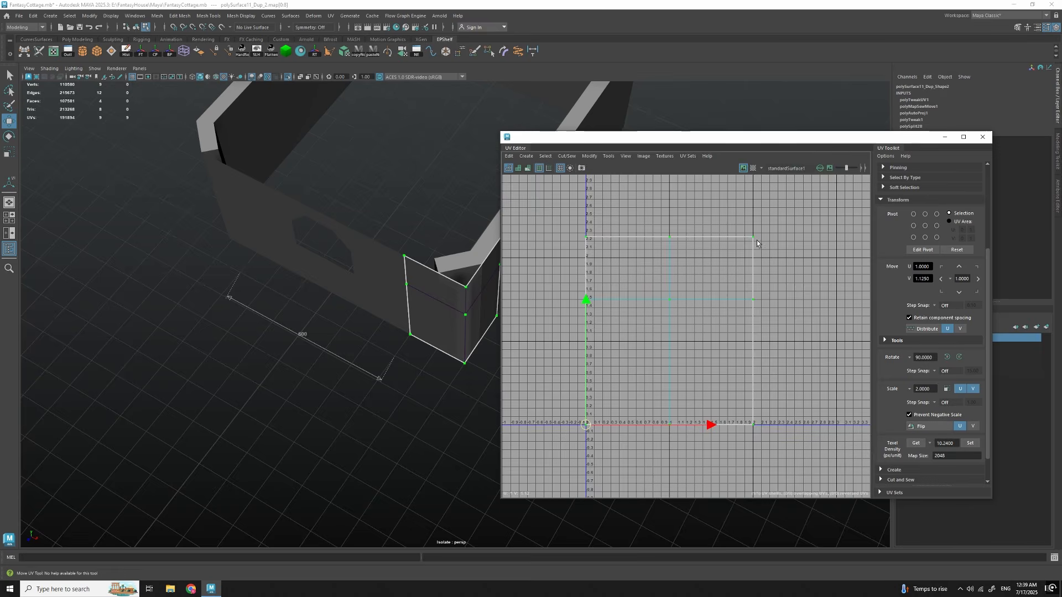
Step: Inspect the checker texture on the folded wall piece, hide it, and move the UV Editor aside
scroll(453, 369, up, 10)
alt+drag(452, 368, 433, 291)
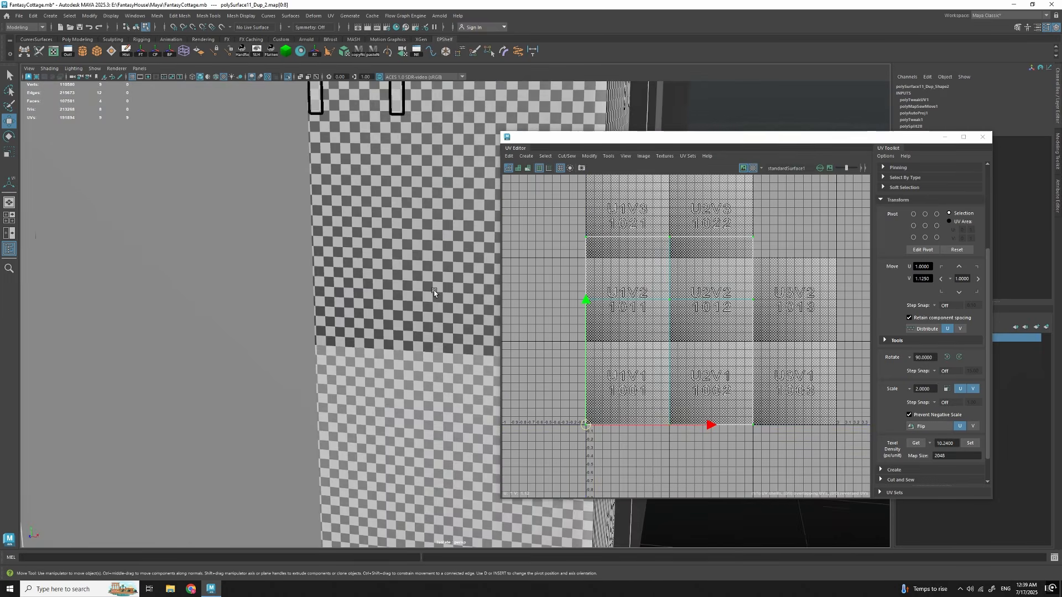
scroll(434, 290, down, 10)
click(752, 168)
drag(718, 140, 1061, 94)
Step: Bevel the vertical corner edge of the UV-mapped wall piece with one segment at a fraction of 0.44
right_drag(433, 362, 429, 331)
double_click(431, 317)
key(ctrl+b)
alt+drag(654, 310, 511, 430)
alt+drag(534, 360, 551, 315)
scroll(564, 357, up, 7)
scroll(553, 351, up, 3)
scroll(531, 337, down, 10)
key(q)
key(F8)
Step: Bring back the UV Editor, turn on the checker texture, isolate the beveled piece and examine its texture distortion
drag(1061, 138, 725, 149)
scroll(729, 311, up, 3)
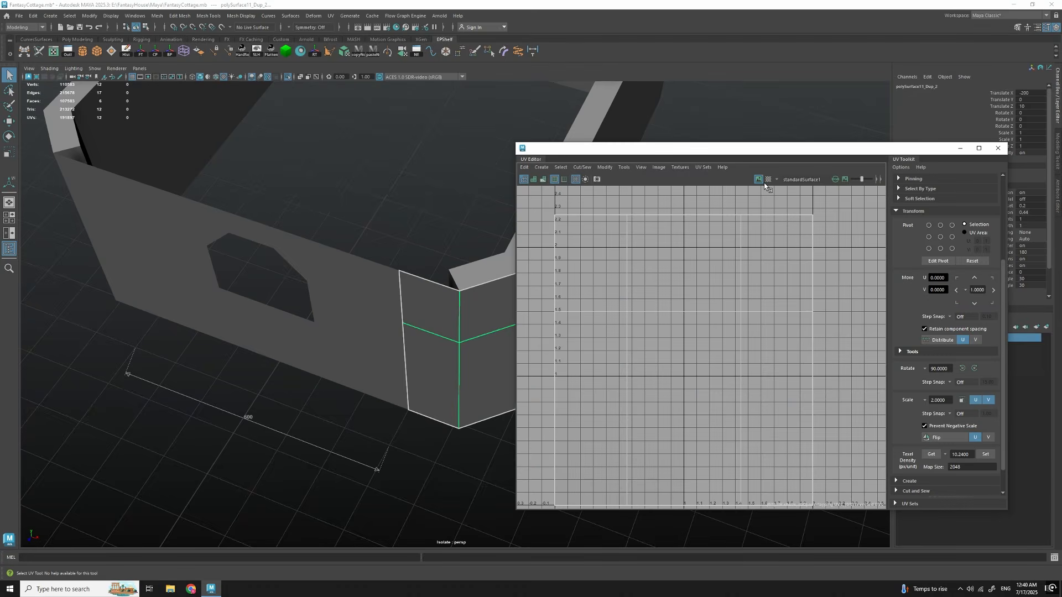
click(767, 179)
alt+drag(436, 381, 455, 434)
scroll(455, 433, up, 5)
scroll(434, 339, down, 5)
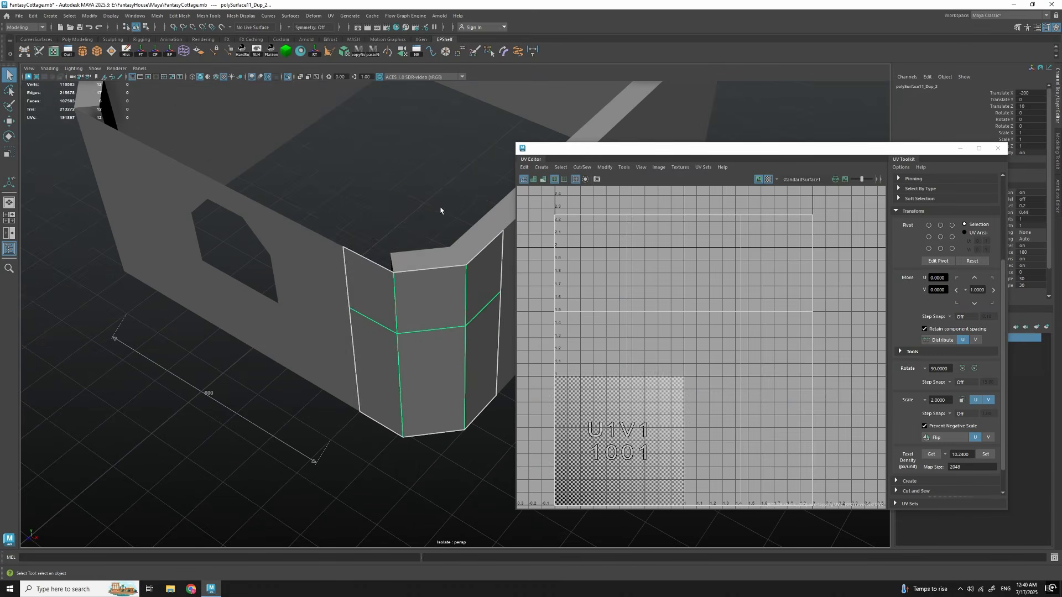
key(ctrl+1)
scroll(417, 261, up, 8)
alt+drag(395, 288, 296, 330)
scroll(304, 330, up, 10)
alt+drag(358, 307, 290, 314)
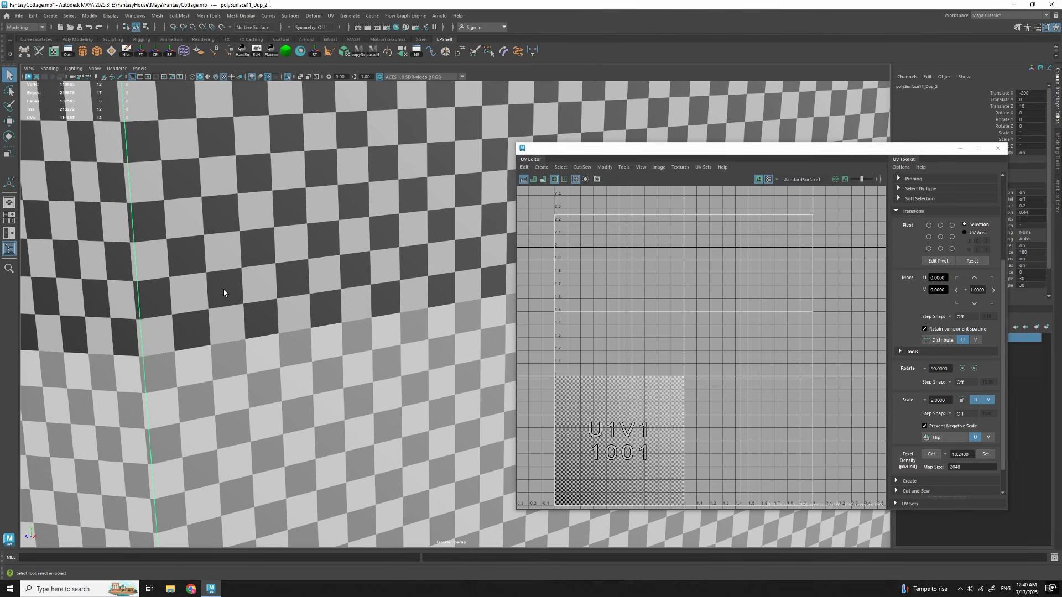
Step: Select the UVs along the two bevel edges in the UV shell and unfold them along U
scroll(633, 380, down, 4)
alt+middle_drag(636, 373, 624, 373)
right_drag(623, 295, 594, 277)
drag(600, 253, 690, 478)
shift+right_drag(800, 319, 662, 302)
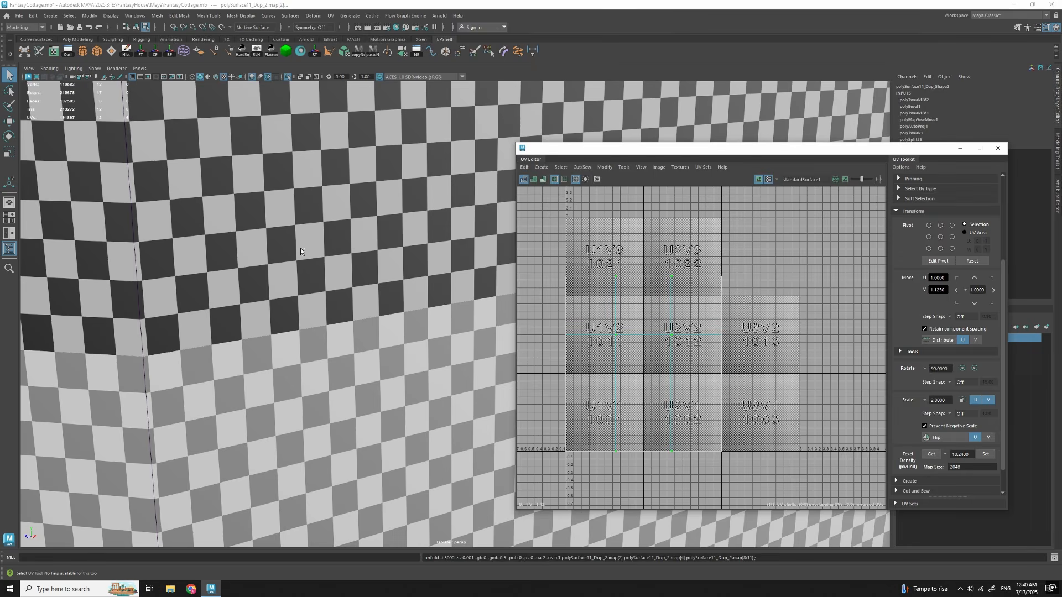
Step: Examine the checker squares across the beveled corner for even size and remaining stretching
scroll(300, 251, down, 4)
alt+drag(300, 252, 271, 253)
scroll(325, 301, down, 5)
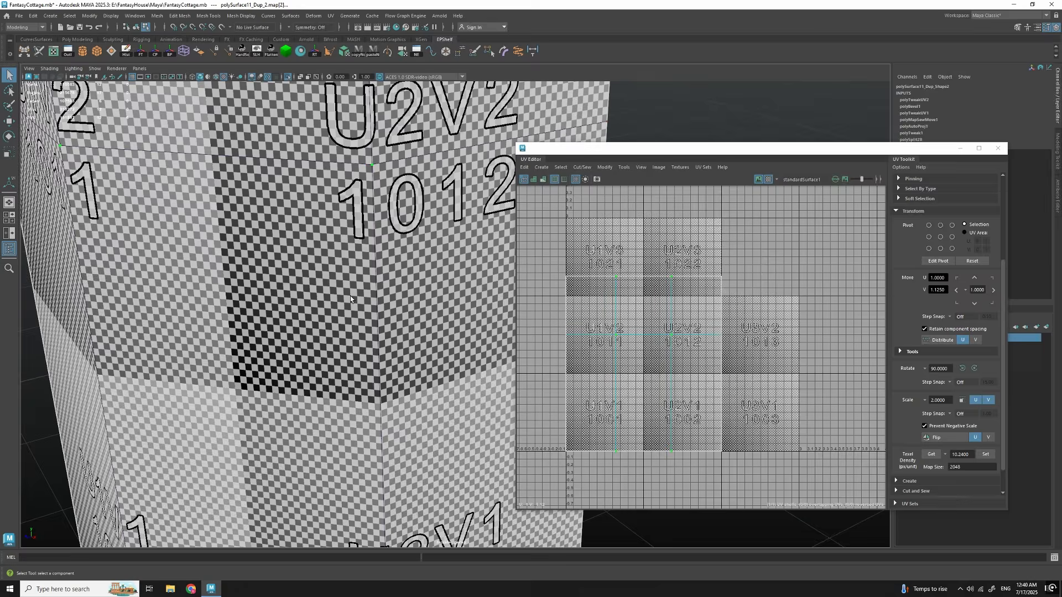
right_drag(310, 271, 333, 251)
scroll(332, 277, up, 5)
alt+drag(354, 302, 337, 310)
scroll(338, 311, up, 5)
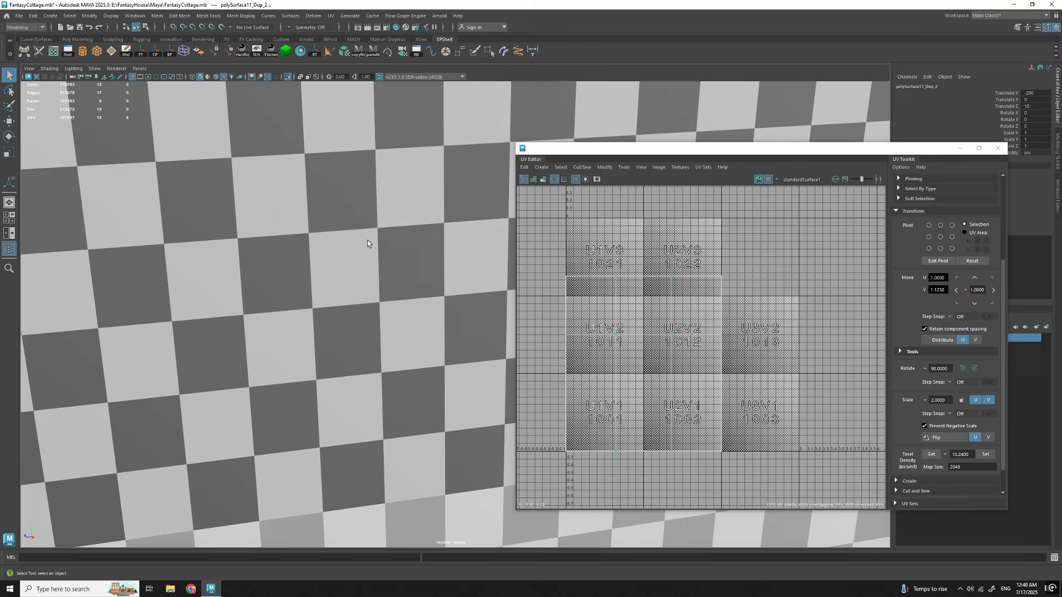
scroll(407, 290, down, 8)
scroll(397, 308, up, 5)
alt+drag(407, 290, 330, 273)
scroll(395, 282, down, 8)
scroll(330, 273, up, 3)
scroll(394, 301, down, 4)
alt+drag(393, 301, 434, 312)
scroll(408, 313, down, 4)
Step: Move the UV Editor aside, freeze the beveled corner piece's transformations and delete its construction history
click(375, 161)
click(387, 254)
scroll(434, 311, up, 2)
drag(587, 151, 1061, 132)
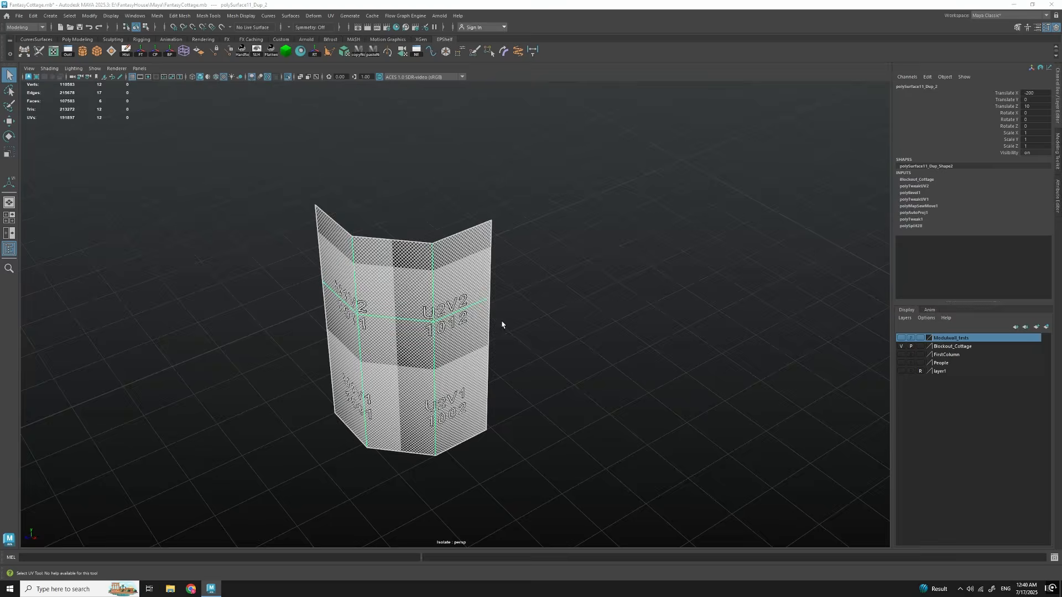
click(517, 321)
scroll(426, 323, down, 5)
alt+drag(396, 324, 418, 327)
click(417, 327)
click(140, 51)
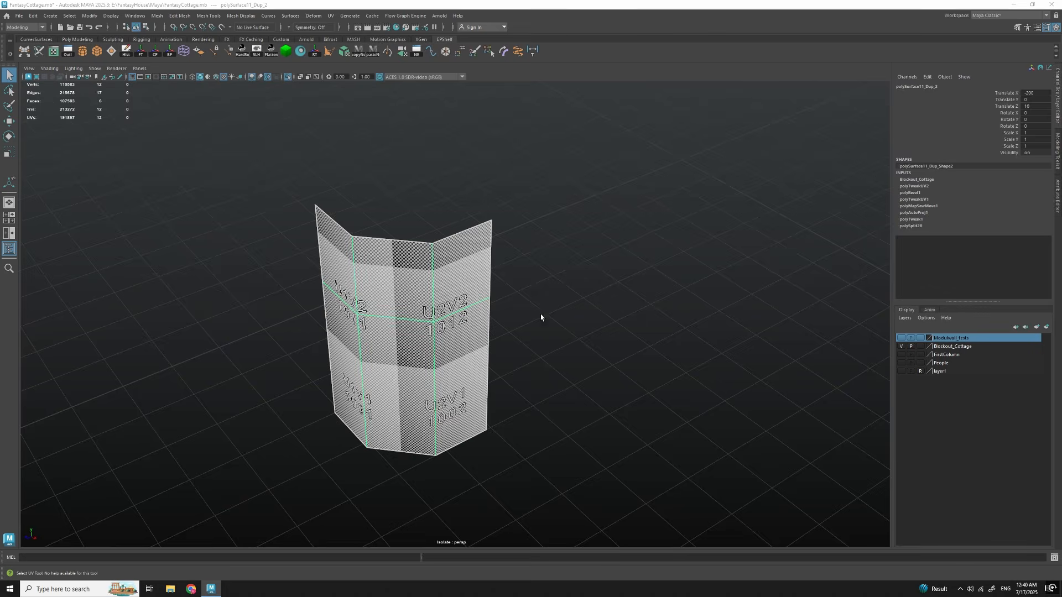
click(517, 327)
scroll(514, 338, down, 5)
alt+drag(396, 324, 418, 327)
click(418, 327)
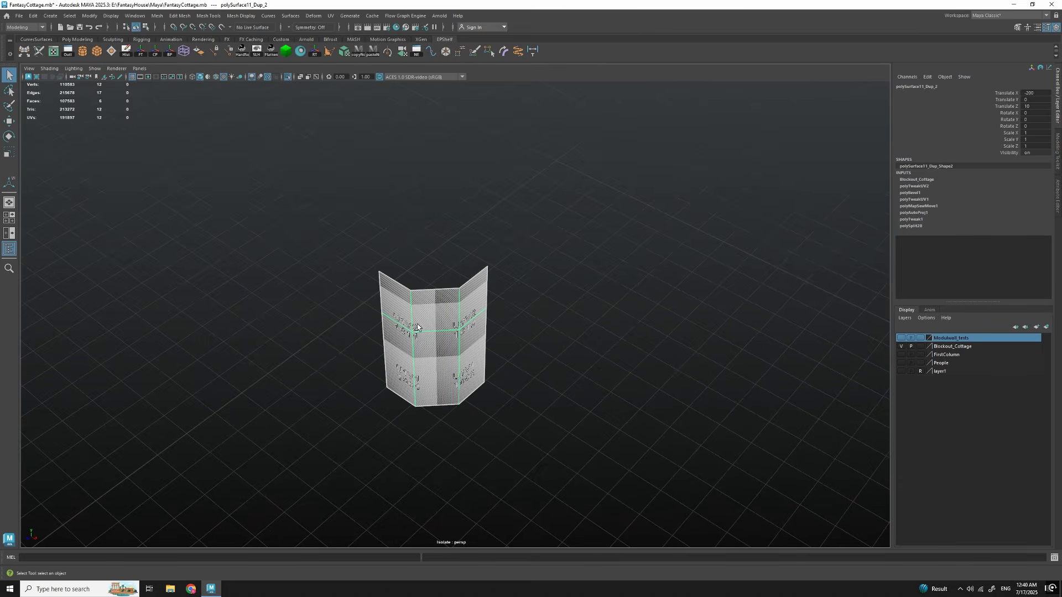
click(141, 51)
click(126, 51)
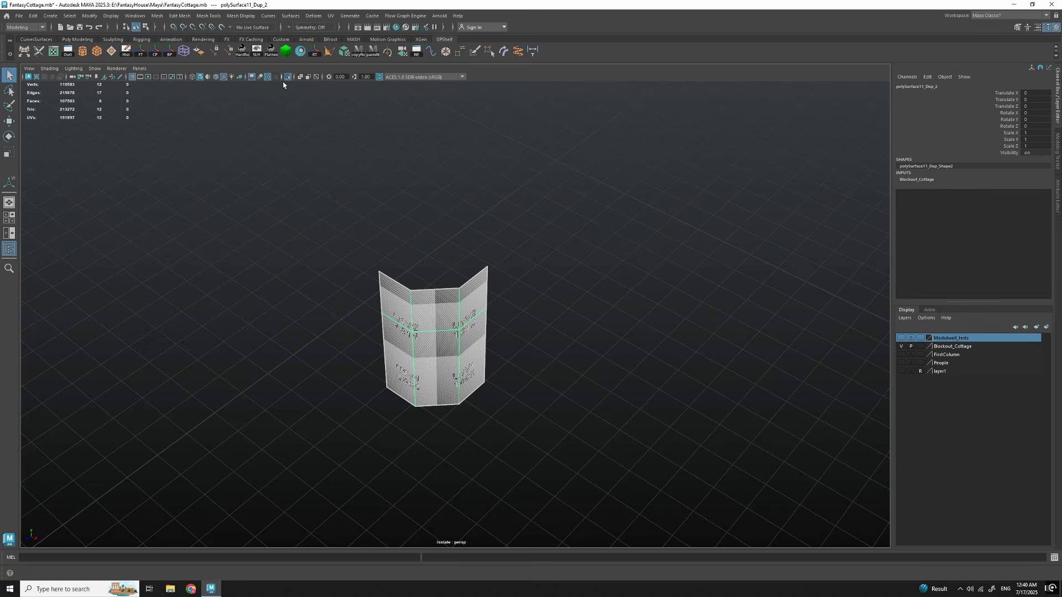
Step: Return to the isolated ground floor and move the beveled corner piece away from the building, snapping it to the grid
click(288, 77)
alt+drag(498, 277, 544, 307)
scroll(545, 307, up, 3)
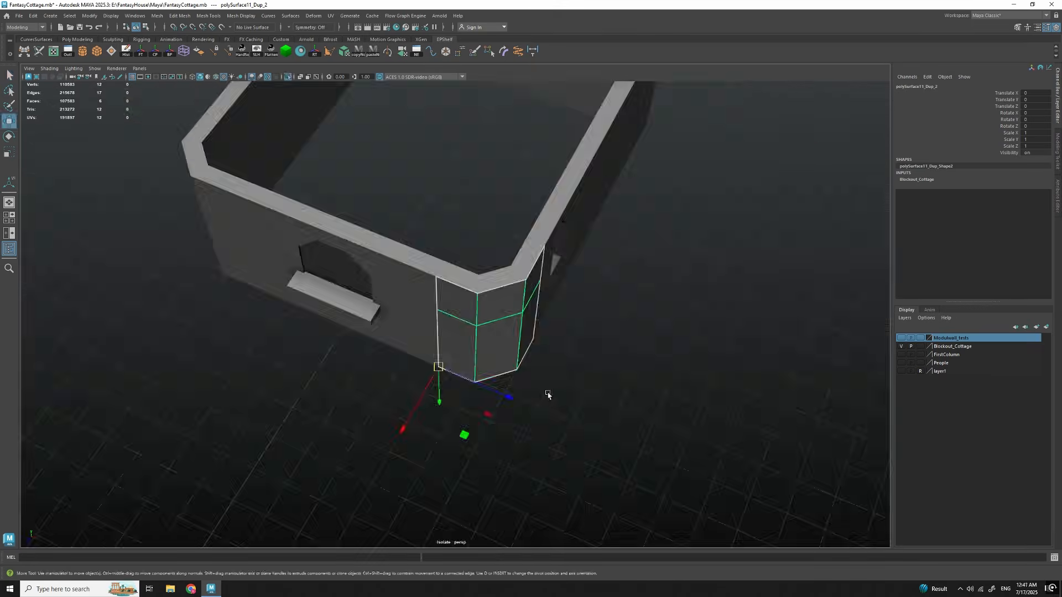
drag(651, 280, 570, 280)
alt+drag(570, 281, 582, 321)
key(x)
drag(443, 369, 347, 468)
alt+drag(348, 467, 435, 457)
Step: Move the vertices along the side edges of the duplicated arched-window wall inward along X to the grid
drag(405, 340, 484, 360)
key(f)
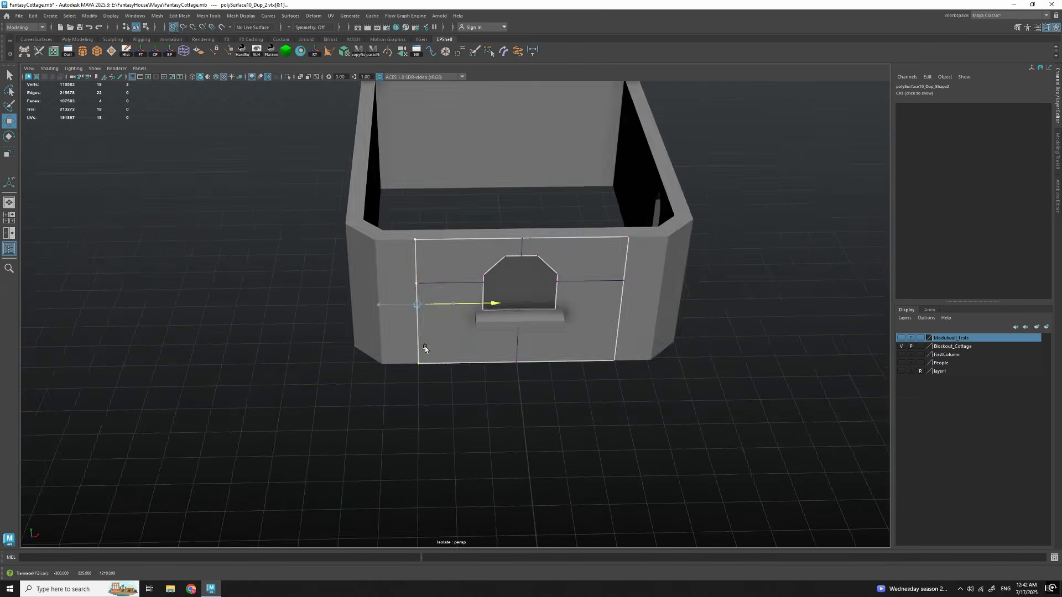
alt+drag(515, 332, 597, 337)
key(w)
click(402, 359)
drag(716, 330, 676, 329)
scroll(553, 331, down, 3)
drag(420, 336, 492, 372)
key(f)
alt+drag(619, 249, 553, 299)
Step: Select the duplicated arched-window wall and move it beside the beveled corner module
click(531, 210)
scroll(516, 382, down, 5)
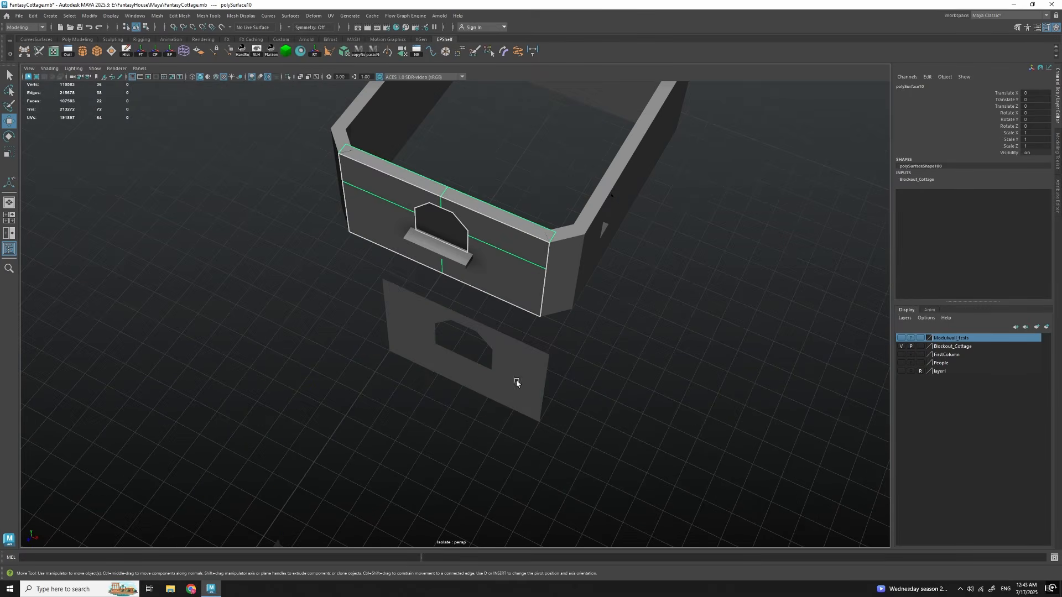
click(516, 381)
alt+drag(517, 381, 467, 388)
alt+middle_drag(467, 389, 559, 348)
drag(505, 301, 301, 429)
key(f)
alt+drag(546, 369, 583, 327)
scroll(583, 327, down, 3)
alt+drag(454, 350, 520, 353)
drag(446, 360, 293, 330)
scroll(467, 349, up, 3)
click(467, 349)
alt+drag(664, 331, 531, 315)
scroll(531, 315, down, 5)
click(440, 337)
Step: Bring up the UV Editor, unfold the arched-window wall's UV shell and set its texel density to 10.24 at map size 2048
drag(1061, 114, 531, 116)
scroll(597, 281, down, 2)
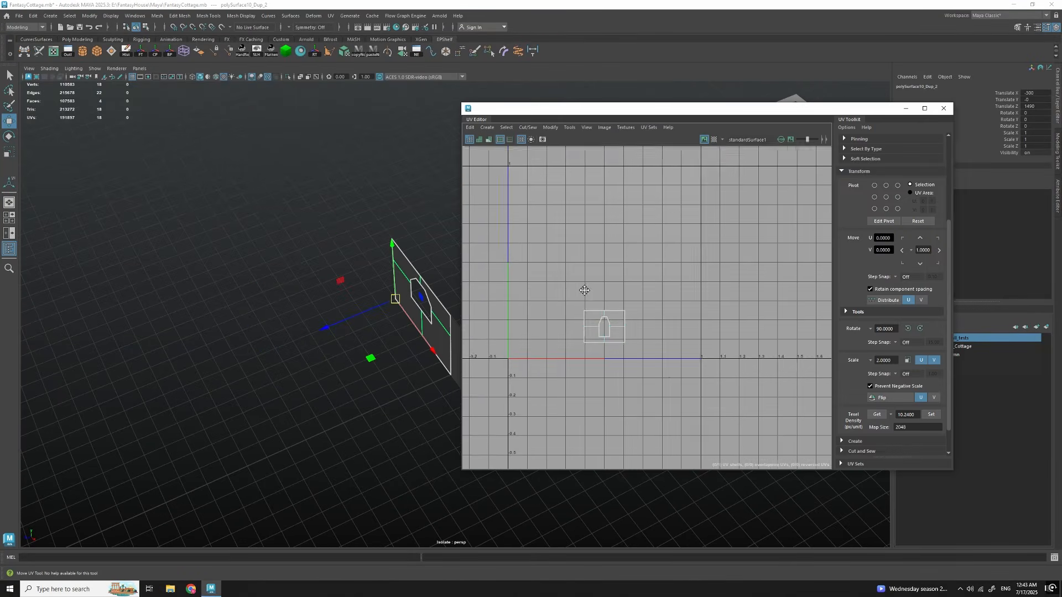
alt+middle_drag(609, 287, 574, 294)
right_drag(575, 288, 614, 287)
drag(564, 296, 642, 348)
alt+middle_drag(642, 349, 668, 361)
shift+right_drag(682, 314, 520, 251)
shift+right_drag(642, 357, 636, 387)
scroll(628, 378, up, 2)
alt+middle_drag(626, 379, 651, 365)
click(931, 415)
Step: Place the UV pivot on the shell's lower-left corner, snap that corner to the UV origin and close the UV Editor
scroll(642, 324, down, 8)
alt+middle_drag(640, 322, 651, 332)
key(d)
drag(656, 326, 572, 390)
scroll(571, 390, up, 3)
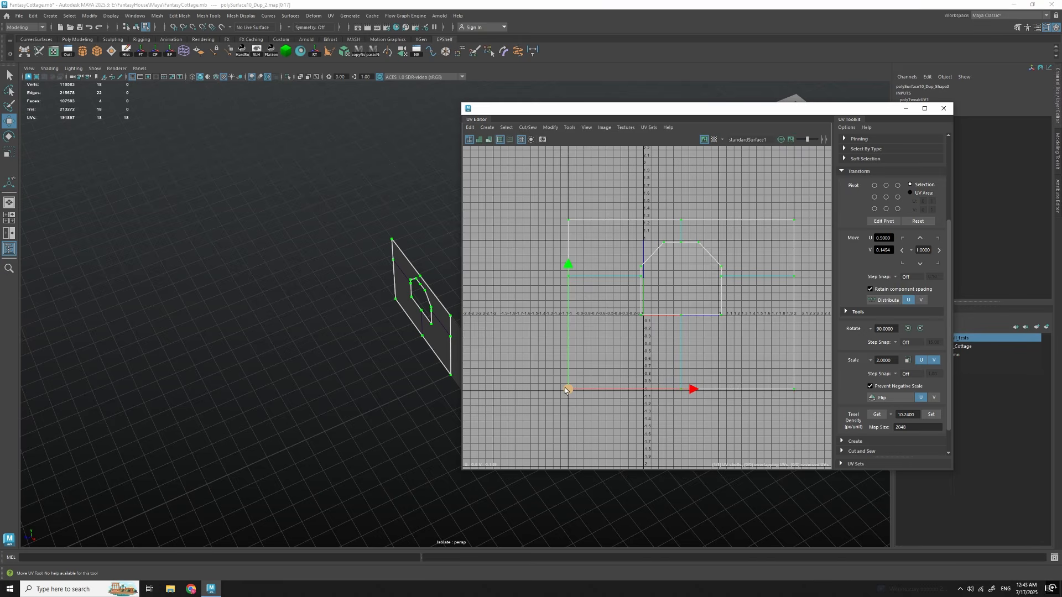
drag(567, 391, 643, 315)
alt+middle_drag(818, 321, 677, 377)
scroll(663, 365, up, 8)
scroll(677, 377, down, 10)
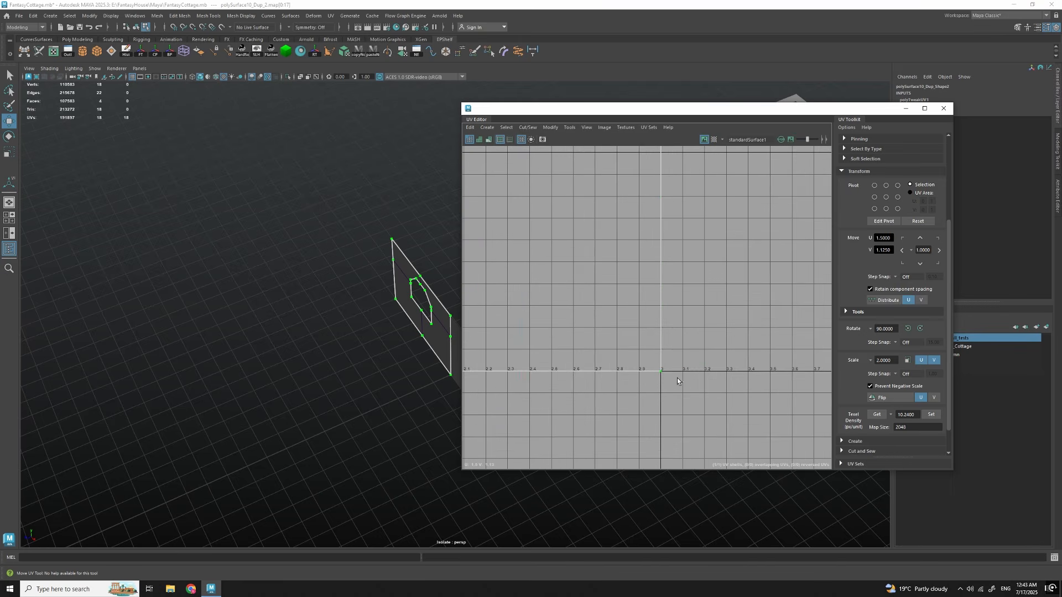
click(685, 363)
click(944, 108)
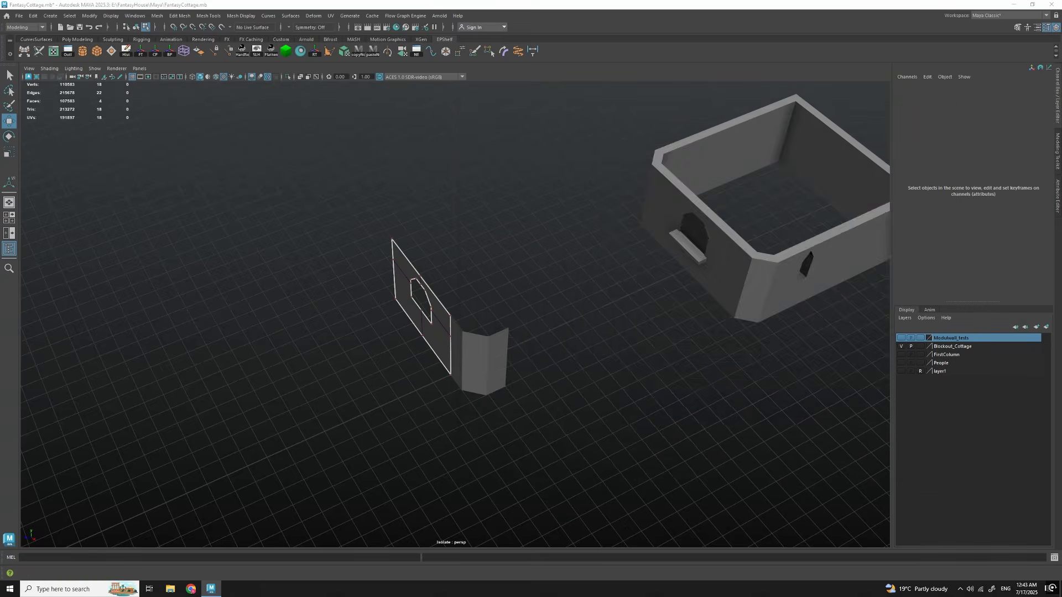
Step: Select the ground-floor wall mesh and examine the vertical edge loops around the small pointed window on the long wall
alt+drag(342, 332, 463, 339)
key(q)
right_drag(315, 309, 339, 285)
click(339, 284)
click(442, 359)
alt+drag(512, 382, 487, 358)
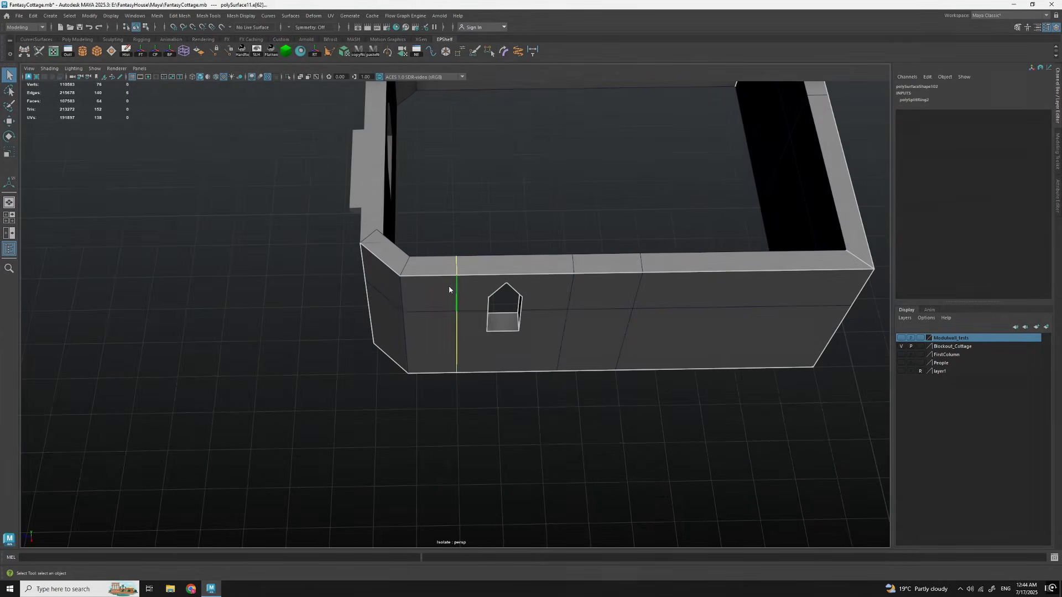
click(515, 357)
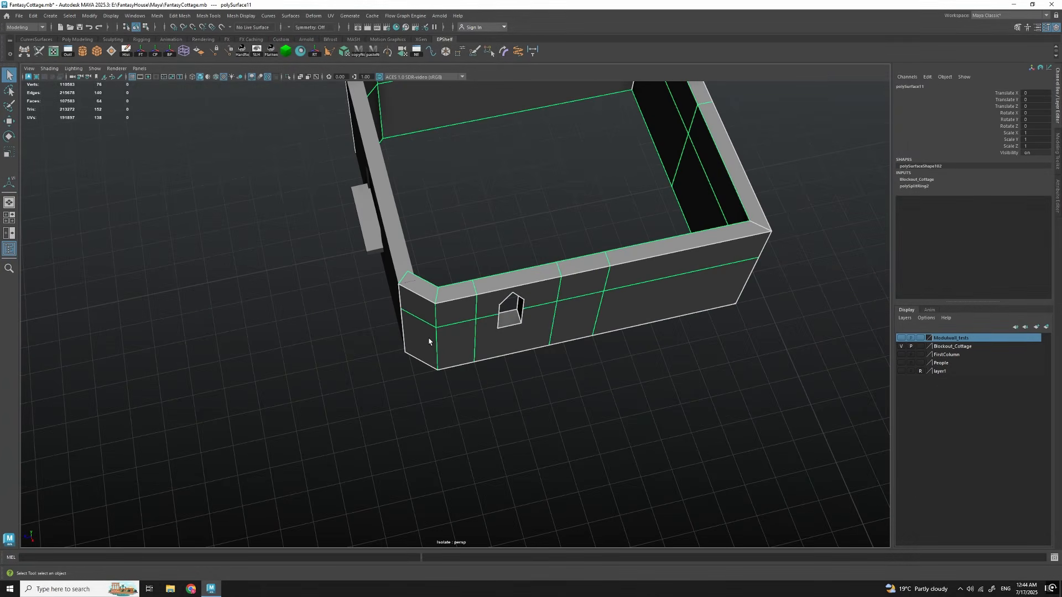
alt+drag(486, 378, 425, 375)
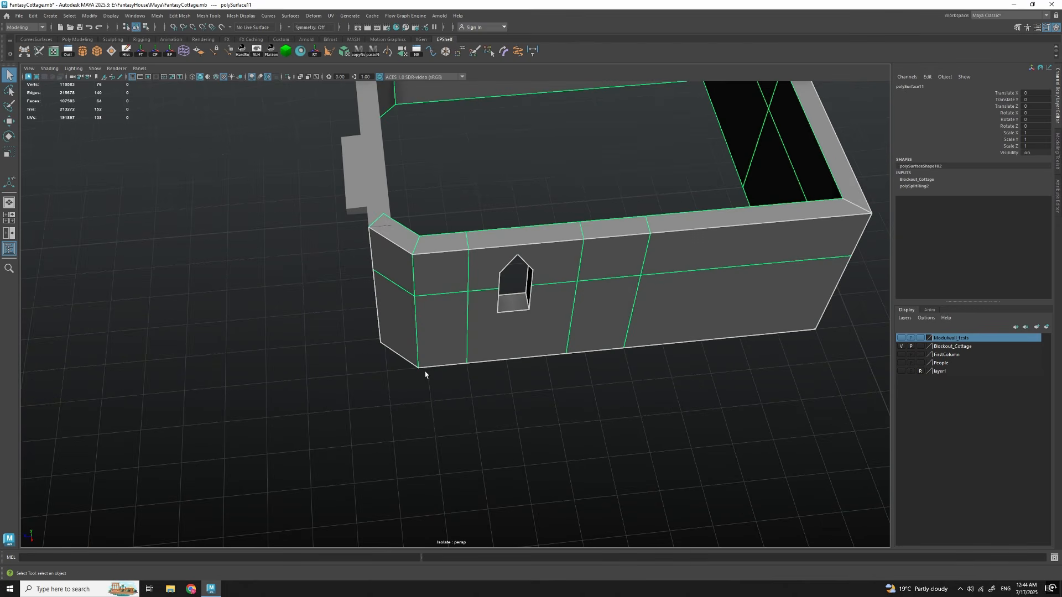
alt+drag(479, 348, 489, 316)
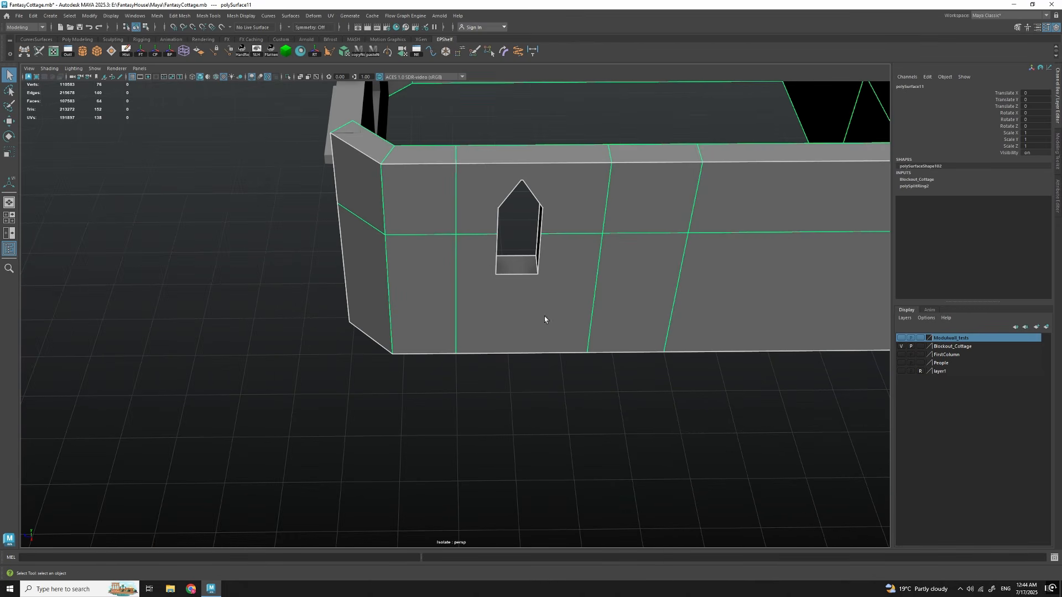
alt+drag(647, 346, 398, 371)
alt+middle_drag(399, 371, 413, 373)
Step: Delete the vertical edge loop nearest the small pointed window on the side away from the beveled corner
right_drag(484, 251, 485, 222)
double_click(480, 284)
scroll(487, 287, down, 5)
alt+drag(513, 289, 514, 301)
key(ctrl+Delete)
alt+drag(520, 295, 479, 319)
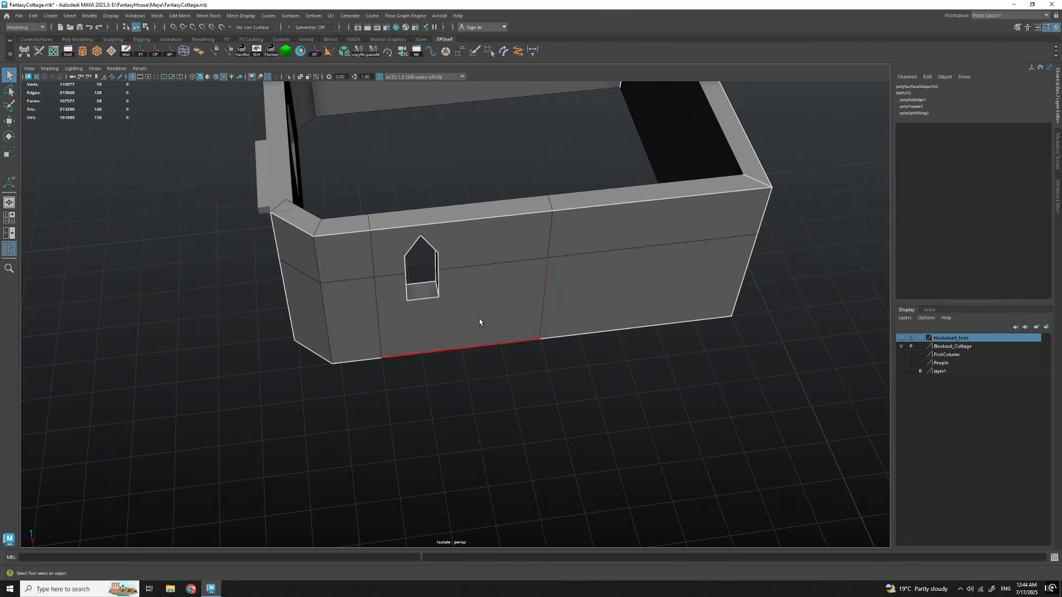
Step: Select the upper and lower wall faces around the small pointed window and duplicate them as a separate wall piece
click(428, 324)
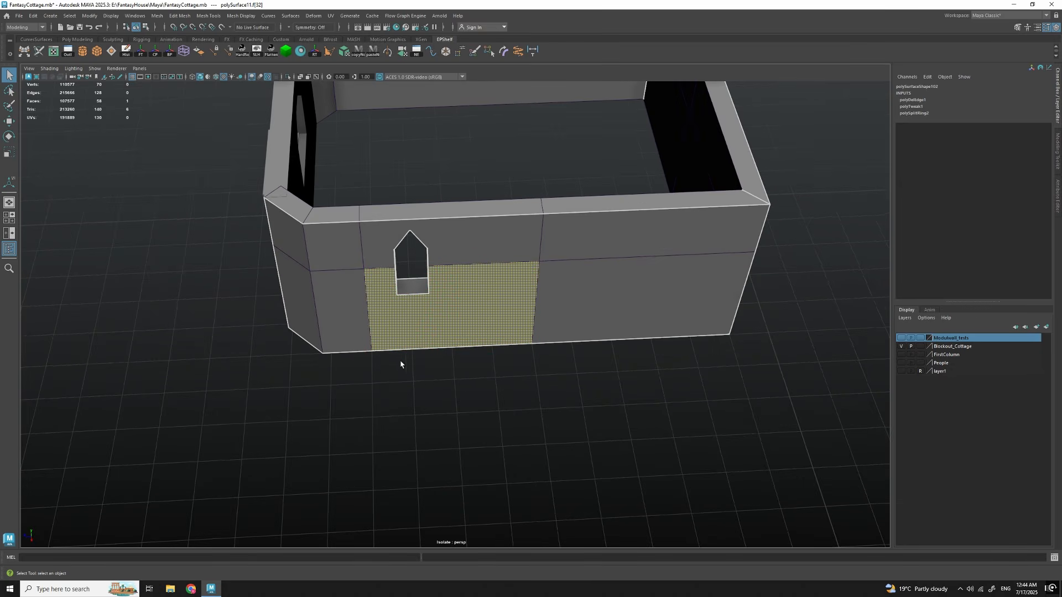
alt+drag(535, 369, 523, 343)
double_click(530, 314)
right_drag(555, 230, 582, 234)
drag(532, 240, 485, 256)
alt+drag(527, 309, 531, 366)
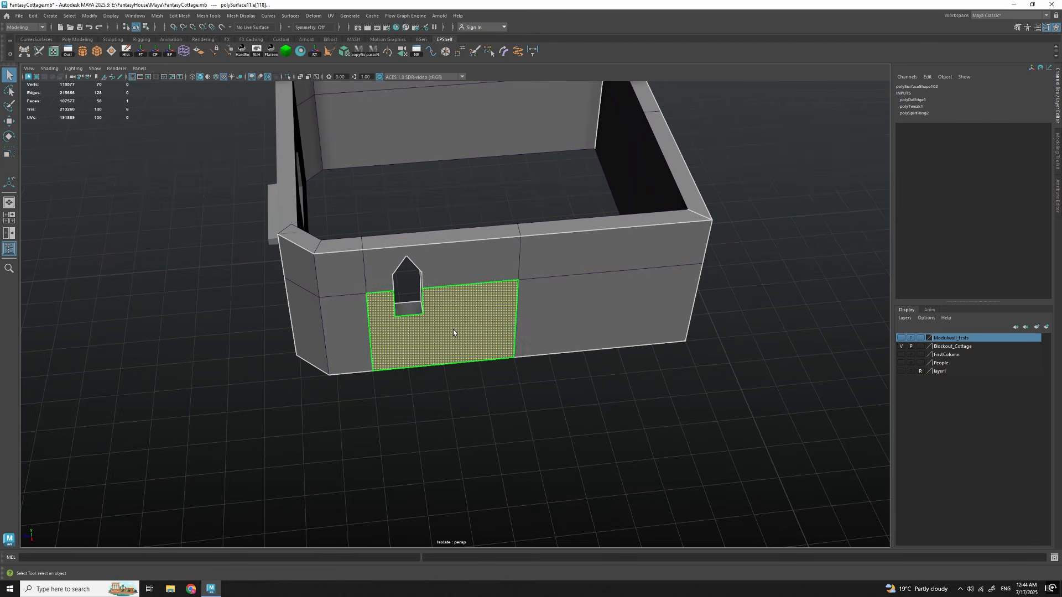
alt+drag(459, 283, 549, 380)
key(ctrl+d)
Step: Snap the pointed-window piece's pivot to its lower corner and move it 100 units along X out of the wall
alt+drag(404, 397, 433, 402)
key(w)
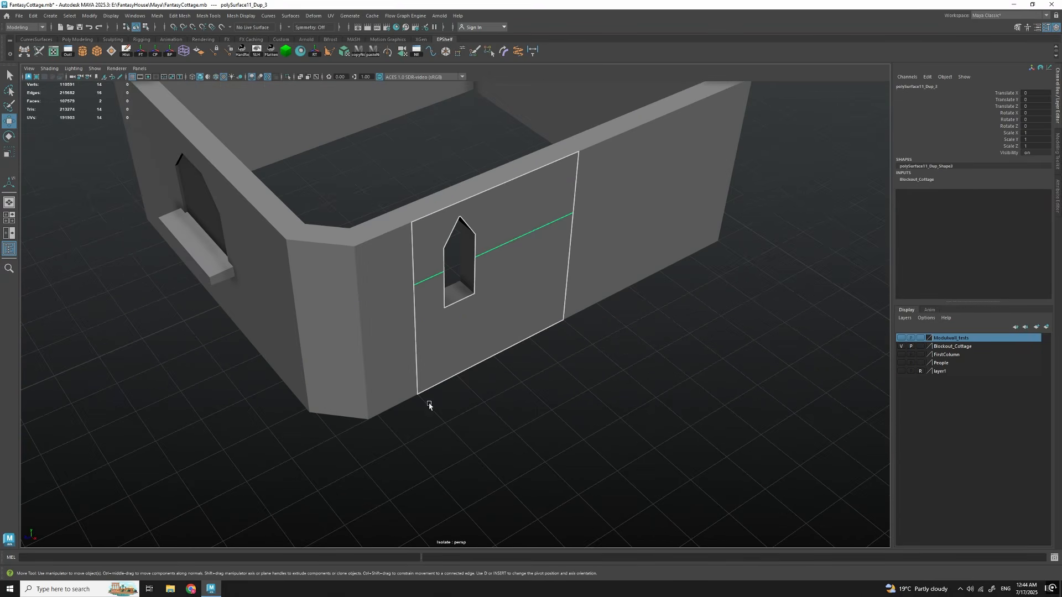
drag(587, 368, 579, 368)
alt+right_drag(579, 368, 535, 381)
click(485, 350)
alt+drag(629, 339, 622, 367)
drag(545, 335, 544, 337)
alt+drag(544, 359, 503, 381)
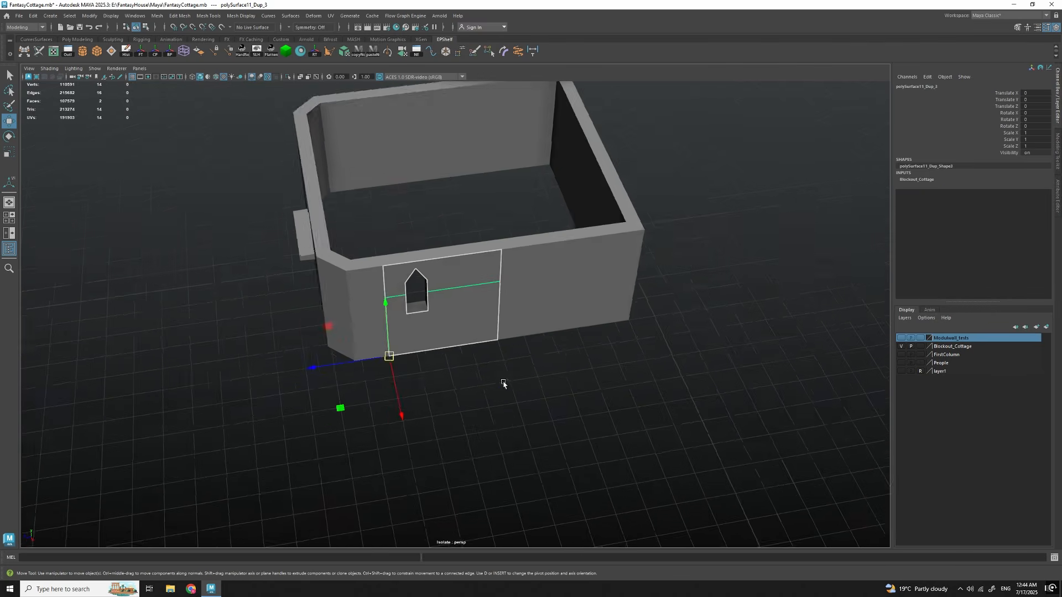
alt+right_drag(502, 382, 557, 357)
alt+drag(557, 358, 559, 354)
alt+drag(520, 383, 479, 268)
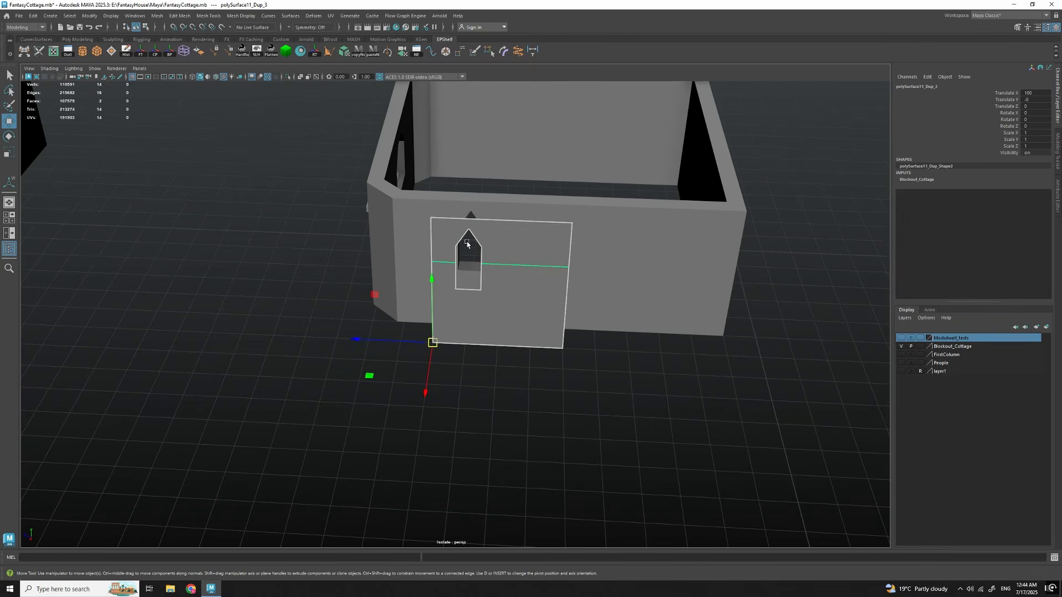
Step: Move the small pointed-window wall piece next to the beveled corner module, opposite the arched-window wall
alt+right_drag(461, 291, 439, 302)
alt+drag(439, 302, 471, 308)
alt+right_drag(471, 307, 501, 351)
alt+drag(501, 351, 622, 415)
alt+right_drag(622, 414, 555, 363)
alt+drag(555, 364, 578, 309)
alt+right_drag(578, 310, 649, 304)
alt+drag(649, 303, 527, 349)
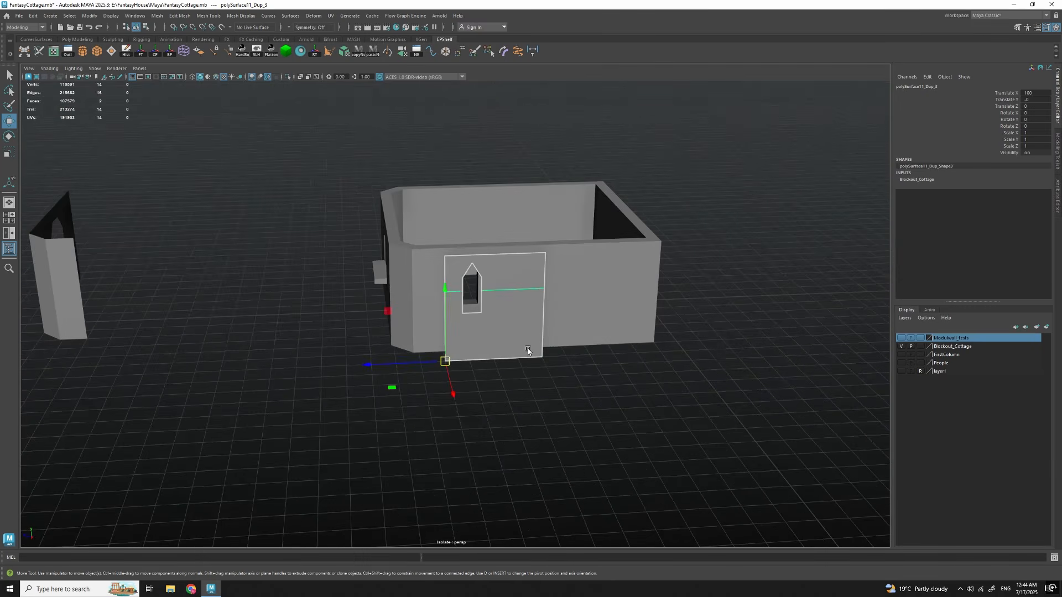
alt+right_drag(489, 327, 495, 314)
alt+drag(496, 314, 524, 333)
alt+right_drag(524, 333, 540, 370)
alt+right_drag(559, 307, 546, 372)
alt+drag(546, 372, 583, 353)
alt+right_drag(583, 353, 571, 391)
alt+drag(571, 391, 521, 292)
click(531, 332)
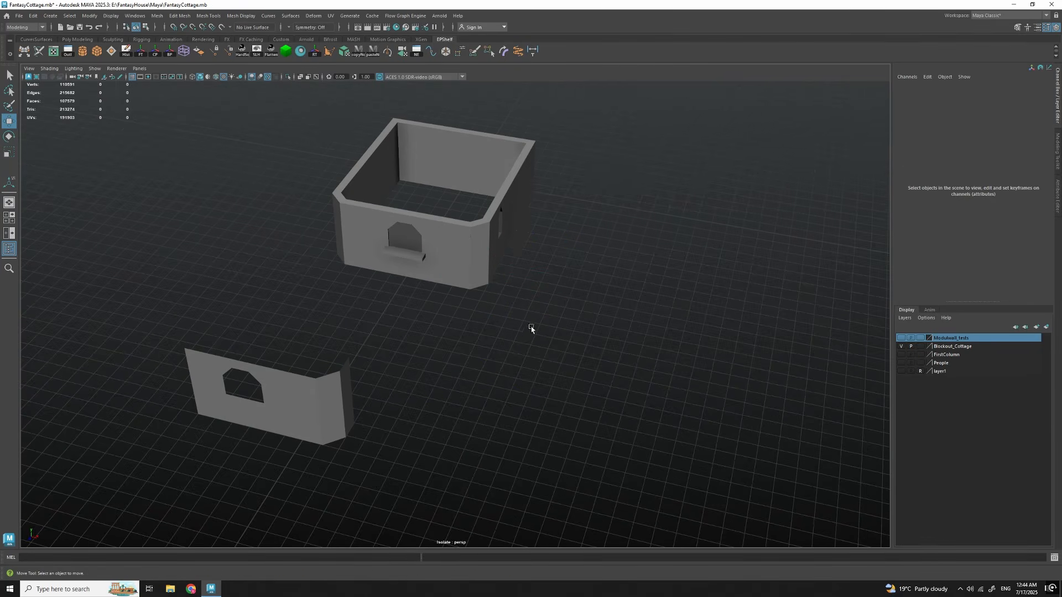
key(ctrl+z)
key(ctrl+z)
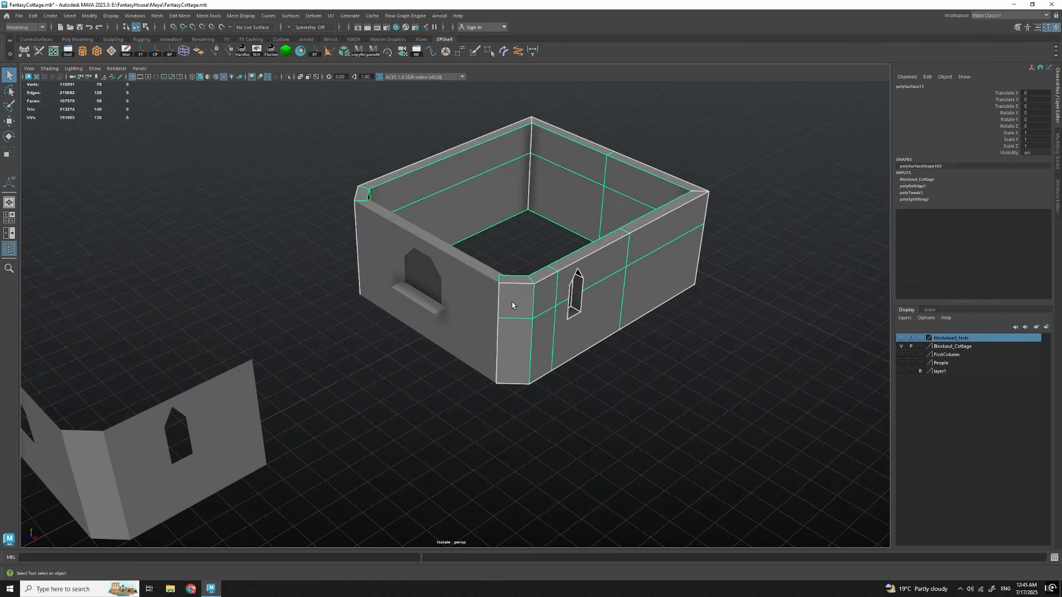
Step: Show the whole cottage again and examine the small pointed window between the buttresses up close
alt+drag(509, 304, 447, 352)
alt+drag(597, 316, 392, 103)
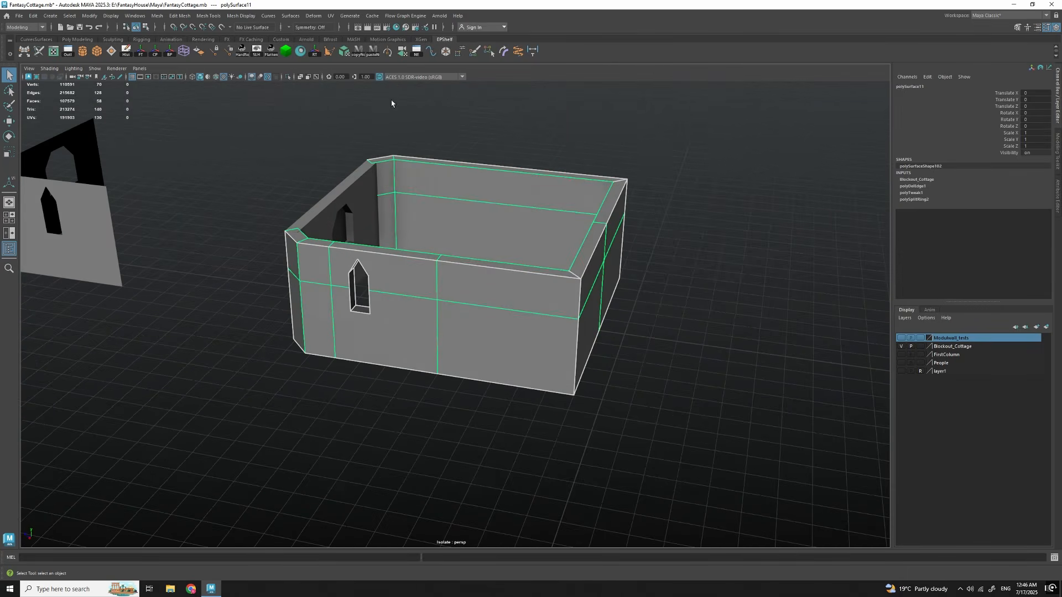
click(289, 77)
alt+drag(531, 299, 573, 358)
scroll(520, 308, up, 6)
scroll(453, 327, down, 8)
scroll(573, 355, down, 4)
alt+drag(606, 326, 419, 360)
scroll(576, 330, up, 4)
scroll(602, 351, up, 3)
scroll(516, 327, up, 4)
alt+middle_drag(419, 362, 496, 336)
scroll(496, 335, up, 5)
scroll(470, 298, up, 2)
alt+drag(471, 298, 451, 288)
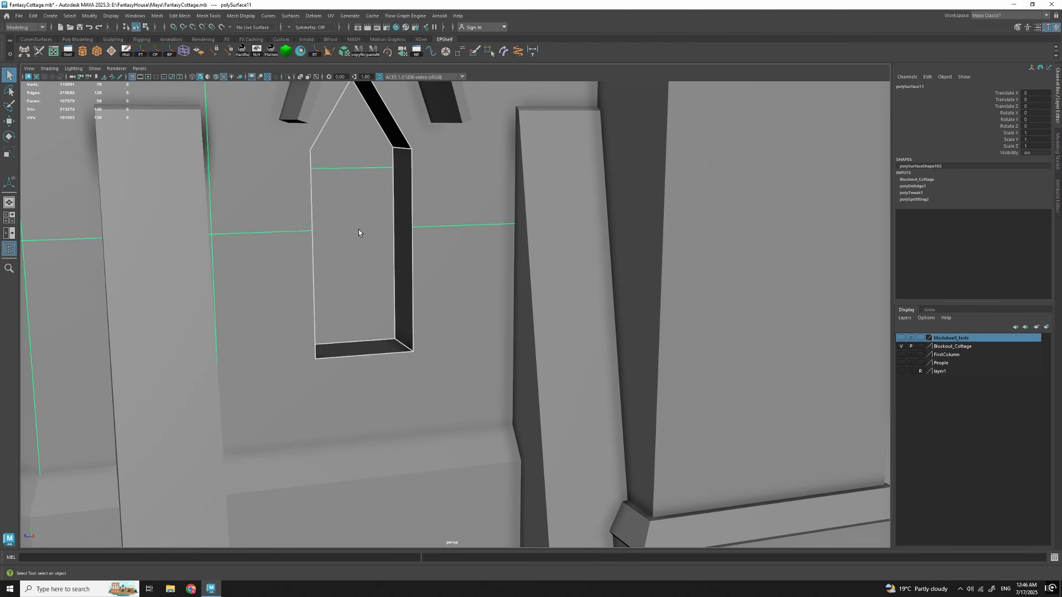
Step: Examine the cottage's long facade, comparing the ground-floor windows, buttresses, chimney and wall sections
scroll(522, 320, down, 10)
alt+drag(523, 320, 523, 381)
scroll(615, 293, up, 3)
scroll(662, 280, down, 5)
scroll(319, 383, up, 5)
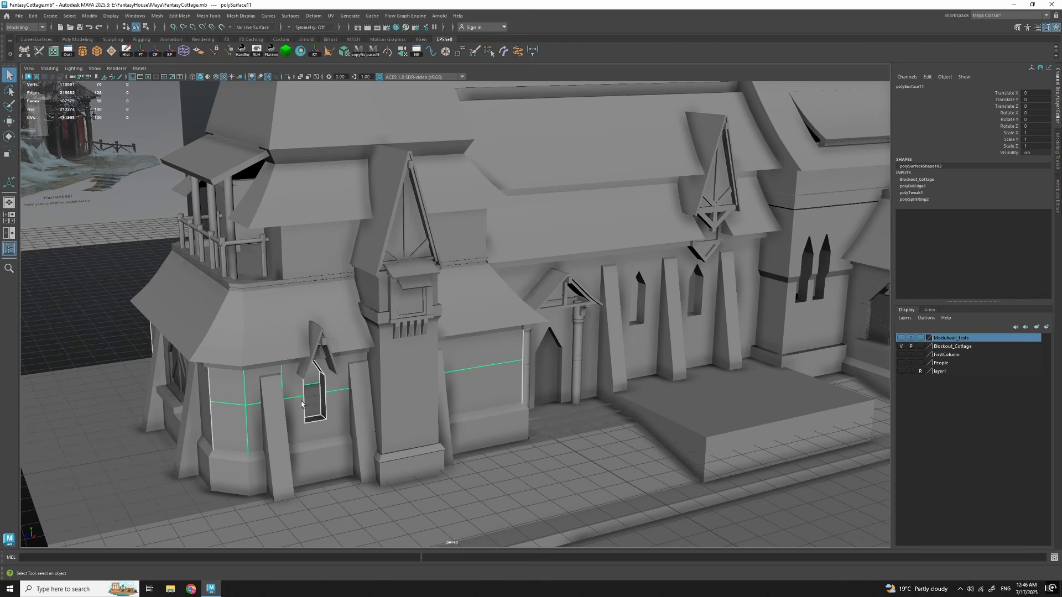
scroll(305, 416, down, 5)
scroll(427, 380, up, 4)
alt+drag(426, 379, 396, 394)
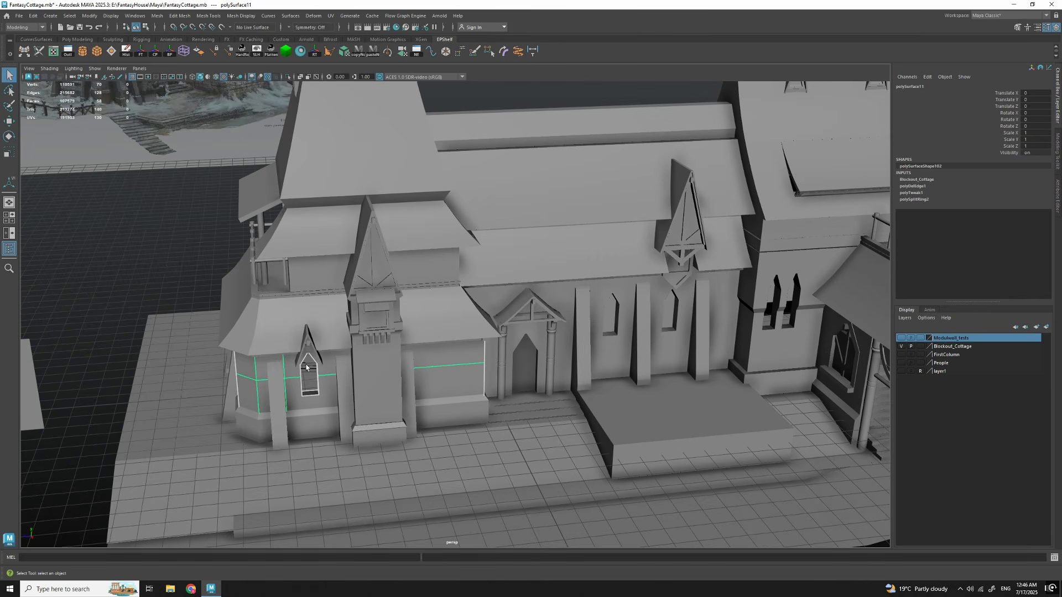
alt+drag(496, 371, 579, 350)
scroll(533, 331, up, 2)
alt+drag(629, 320, 633, 321)
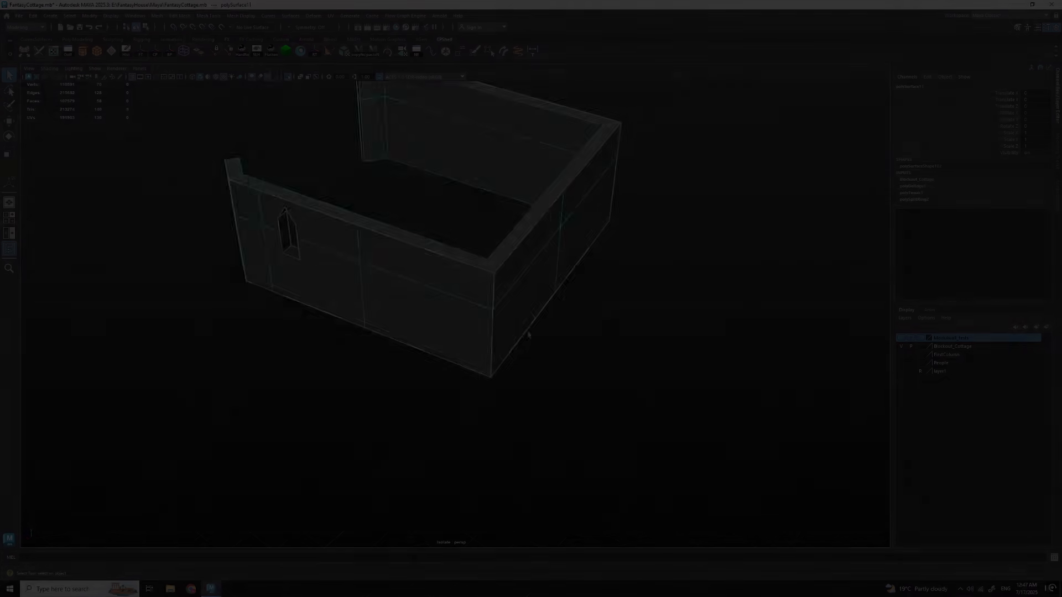
Step: Insert a vertical edge loop on each wall beside the square corner and scale each loop straight
scroll(477, 338, up, 2)
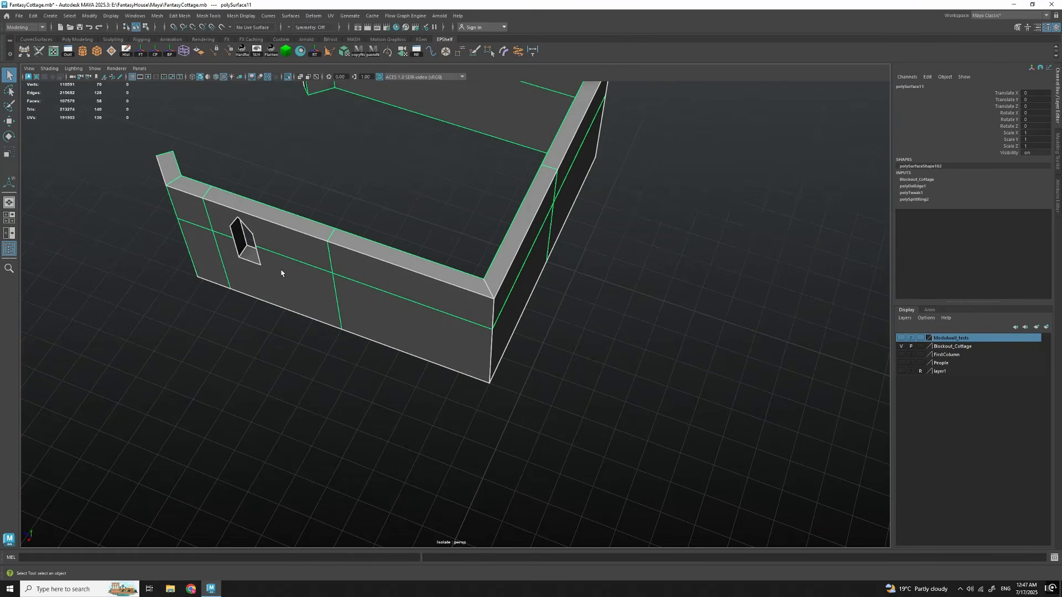
alt+drag(281, 273, 474, 381)
alt+drag(437, 341, 490, 369)
alt+drag(594, 382, 507, 395)
key(g)
alt+drag(343, 359, 488, 393)
click(460, 365)
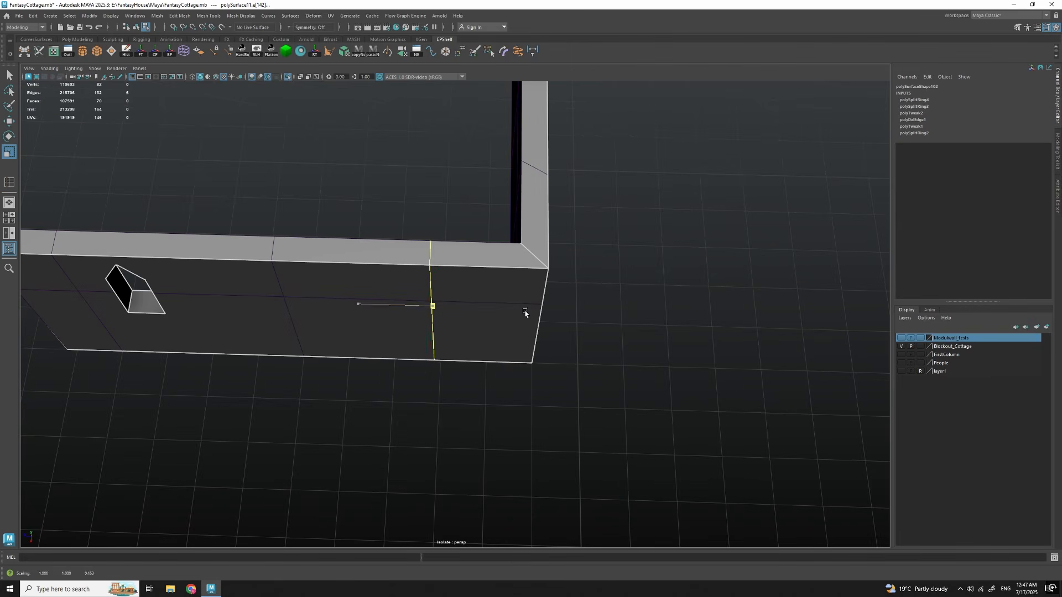
alt+drag(420, 308, 579, 343)
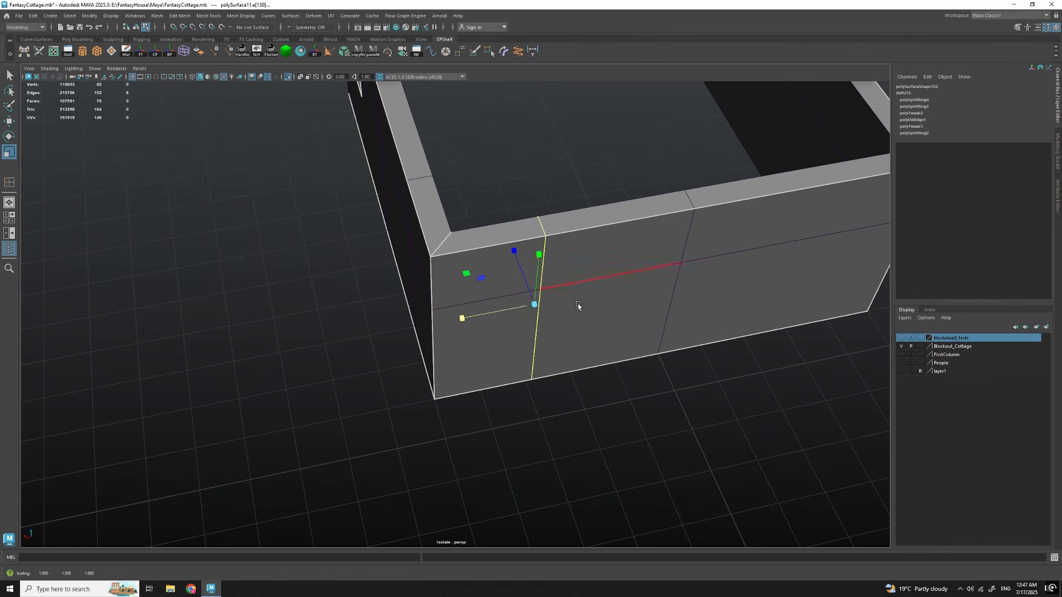
Step: Select the wall faces on both sides of the square corner between the inserted edge loops
scroll(524, 345, down, 3)
alt+drag(421, 326, 515, 318)
key(q)
right_drag(487, 332, 520, 302)
right_drag(488, 393, 489, 429)
drag(459, 321, 522, 415)
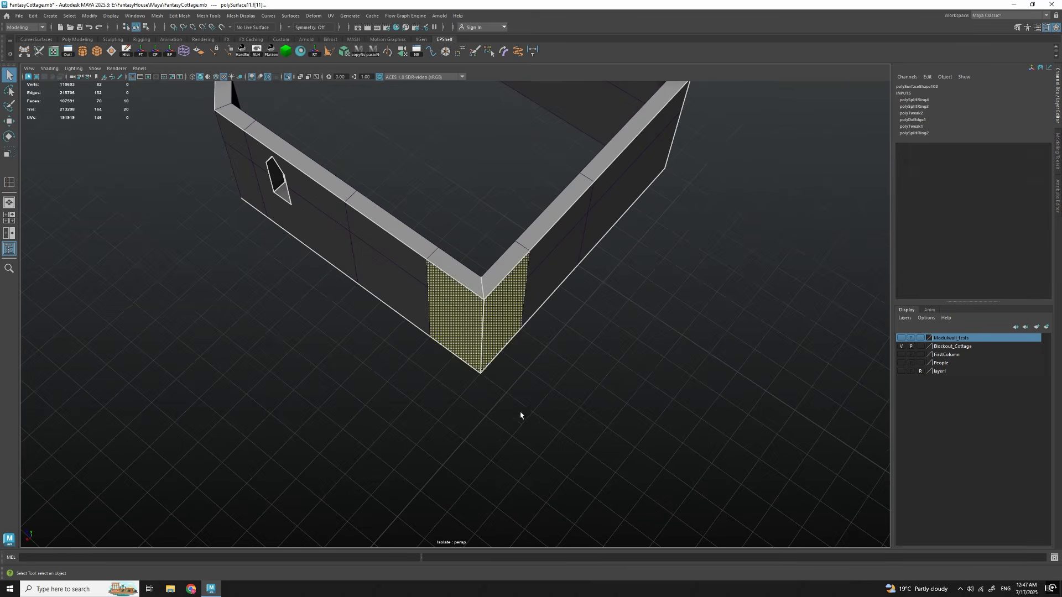
alt+drag(476, 382, 508, 372)
right_drag(470, 311, 506, 281)
alt+drag(423, 329, 476, 322)
Step: Examine the plain wall section next to the square corner by selecting its faces
right_drag(477, 322, 475, 357)
alt+middle_drag(446, 363, 553, 352)
scroll(531, 338, up, 3)
click(476, 318)
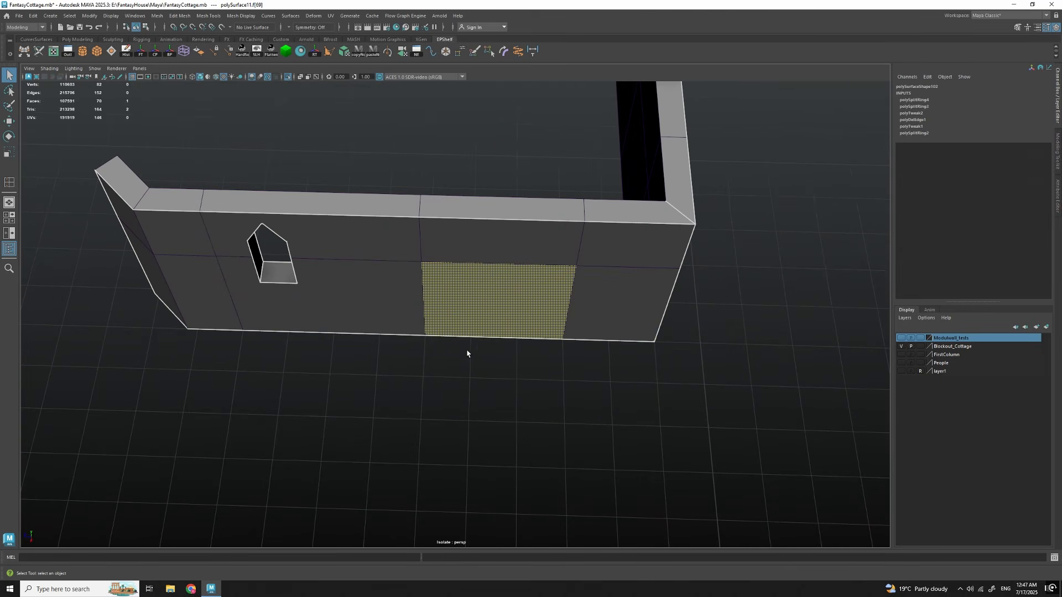
scroll(462, 356, down, 2)
alt+drag(531, 378, 501, 347)
scroll(501, 348, up, 1)
right_drag(478, 304, 557, 207)
alt+drag(461, 279, 486, 310)
right_drag(486, 310, 486, 354)
drag(462, 243, 513, 392)
alt+drag(534, 407, 507, 386)
alt+drag(452, 323, 476, 299)
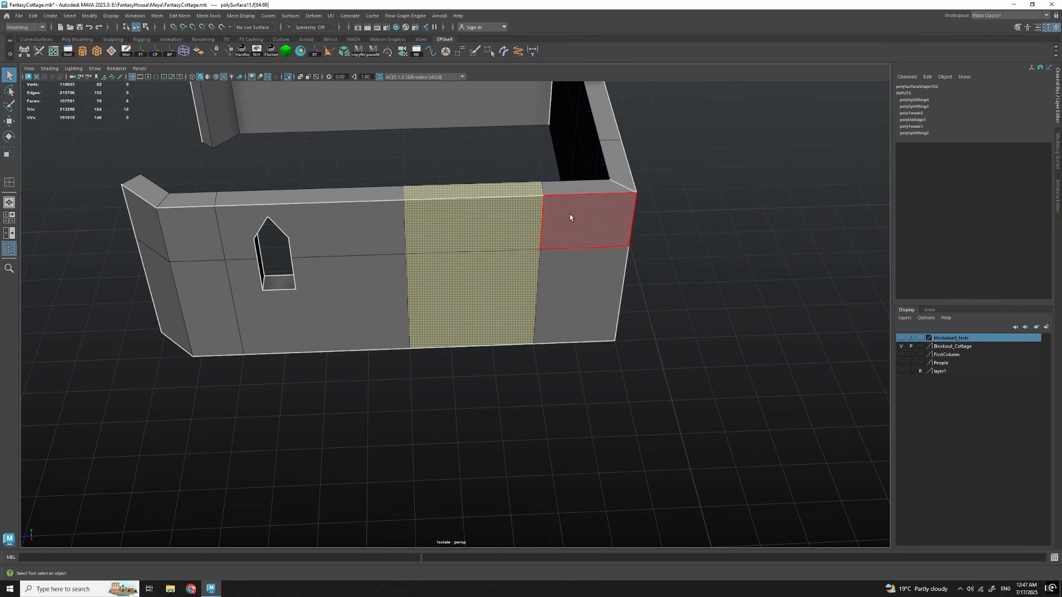
Step: Compare the wall faces on both sides of the square corner with the neighboring wall section
alt+drag(613, 308, 531, 357)
alt+drag(567, 293, 498, 309)
alt+drag(589, 332, 535, 296)
click(535, 296)
shift+click(559, 338)
scroll(614, 348, down, 2)
alt+drag(614, 349, 714, 329)
click(451, 259)
shift+click(459, 304)
alt+drag(525, 347, 448, 292)
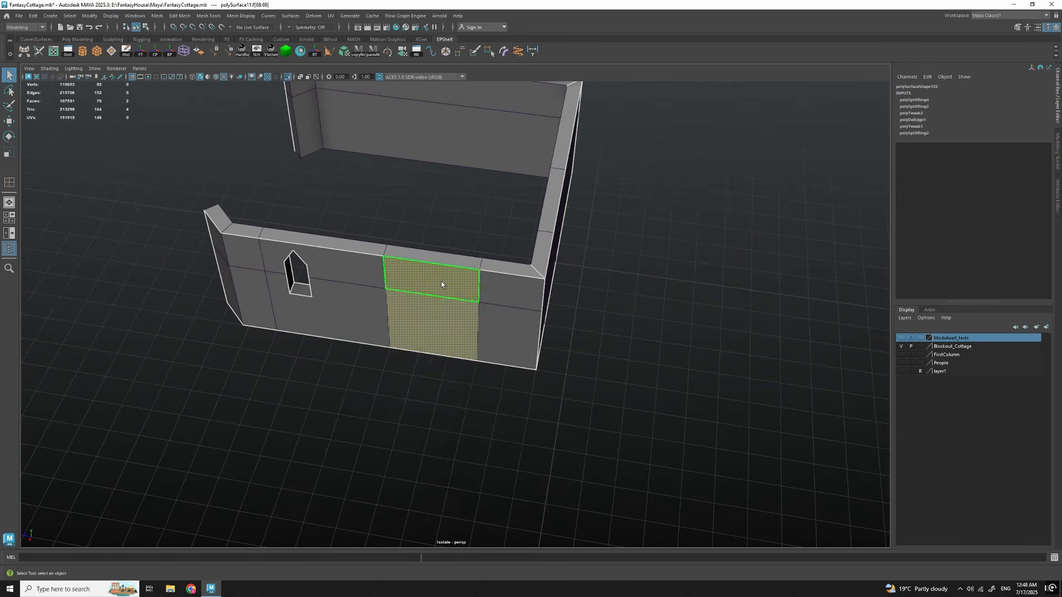
right_drag(449, 292, 497, 271)
click(509, 304)
alt+drag(625, 329, 540, 328)
Step: Delete the extra vertical edge loops nearest the square corner on both walls
right_drag(420, 362, 415, 334)
double_click(430, 334)
alt+drag(567, 333, 525, 327)
shift+double_click(524, 337)
scroll(534, 335, down, 2)
ctrl+click(524, 327)
scroll(556, 332, down, 2)
right_drag(523, 277, 559, 244)
alt+drag(585, 328, 467, 353)
click(597, 331)
click(491, 327)
right_drag(468, 353, 471, 310)
double_click(427, 317)
alt+drag(558, 318, 571, 377)
scroll(571, 376, down, 2)
right_drag(511, 309, 510, 341)
alt+drag(509, 341, 467, 362)
drag(430, 309, 516, 491)
alt+drag(489, 411, 538, 395)
alt+drag(648, 376, 587, 331)
alt+drag(442, 387, 536, 372)
scroll(531, 367, up, 2)
right_drag(461, 294, 490, 270)
alt+drag(476, 287, 521, 342)
Step: Select the four outer faces forming the square corner and duplicate them as a separate piece
right_drag(452, 256, 449, 283)
click(449, 285)
alt+drag(437, 349, 430, 381)
mouse_move(560, 367)
alt+mouse_down()
mouse_move(593, 374)
mouse_move(540, 372)
mouse_move(541, 363)
mouse_move(443, 413)
mouse_move(448, 296)
mouse_move(566, 343)
mouse_move(545, 372)
mouse_move(582, 369)
alt+mouse_up()
shift+click(485, 304)
shift+click(543, 306)
shift+click(544, 334)
key(shift+d)
Step: Place the duplicate's pivot on its lower outer corner and grid-snap the piece 400 units along X, away from the wall
key(w)
alt+drag(541, 398, 453, 298)
scroll(442, 290, up, 3)
key(d)
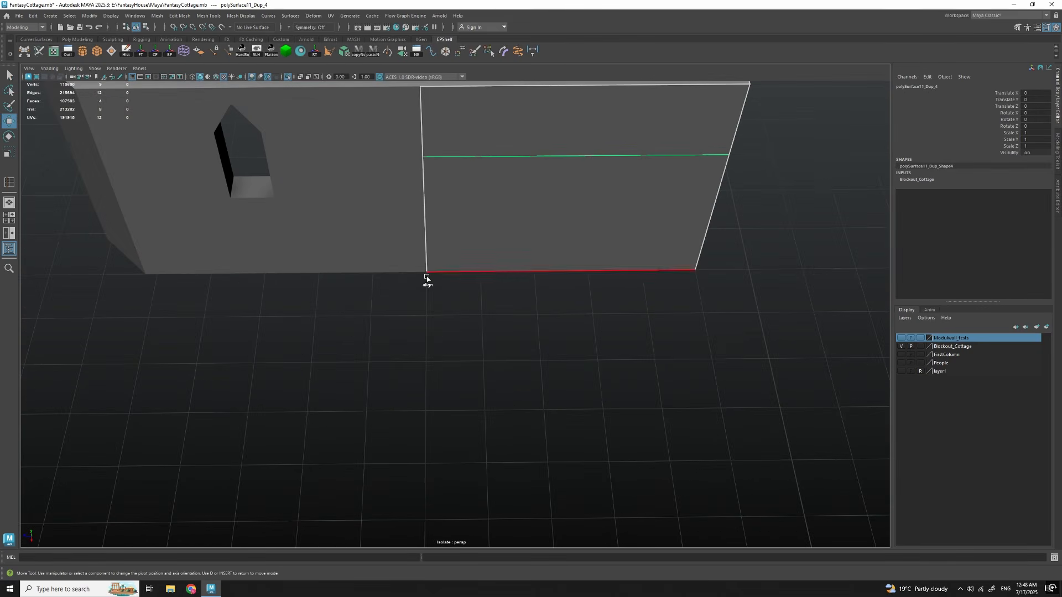
click(562, 325)
key(ctrl+z)
key(x)
drag(426, 272, 430, 464)
scroll(564, 428, down, 3)
alt+drag(571, 424, 468, 358)
scroll(468, 358, up, 3)
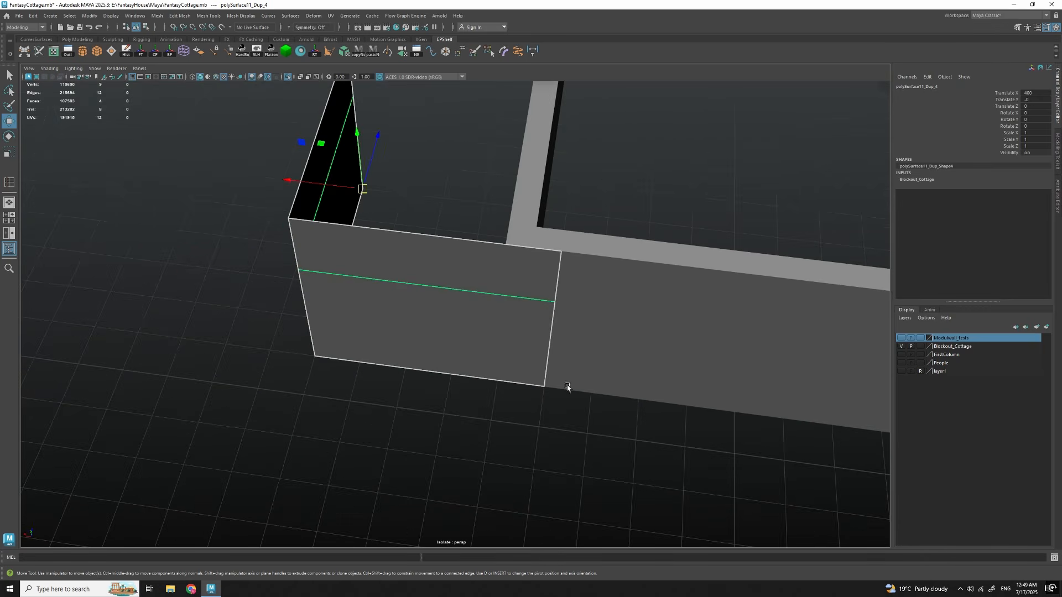
Step: Open the UV Editor and apply automatic UV mapping to all faces of the square corner piece
scroll(469, 358, down, 3)
alt+drag(533, 373, 586, 382)
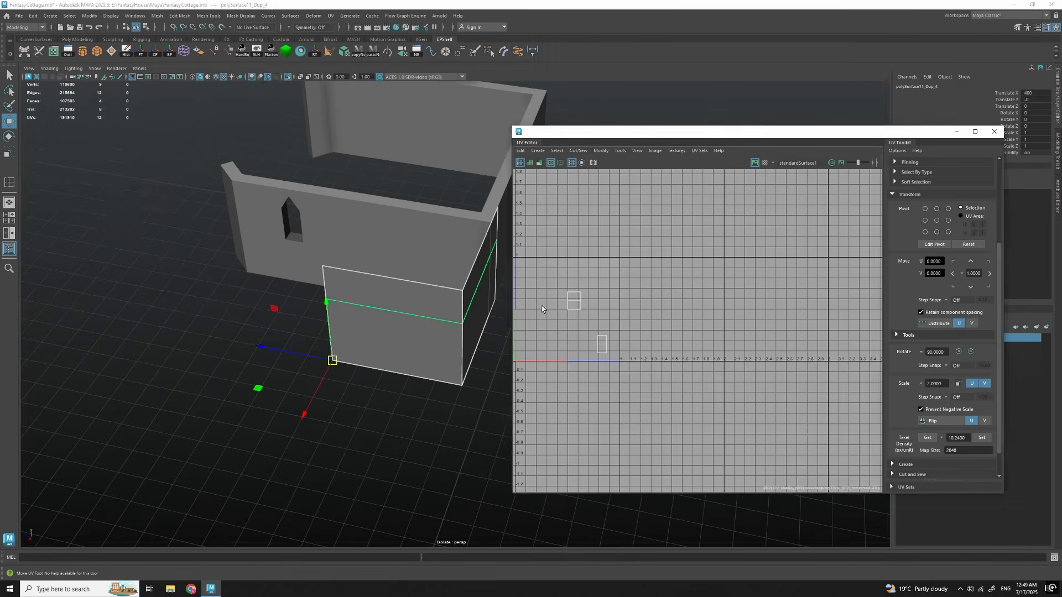
alt+drag(409, 376, 359, 381)
right_drag(358, 390, 363, 456)
scroll(363, 437, down, 3)
alt+drag(362, 431, 321, 443)
drag(291, 232, 467, 437)
alt+drag(454, 420, 426, 423)
click(344, 50)
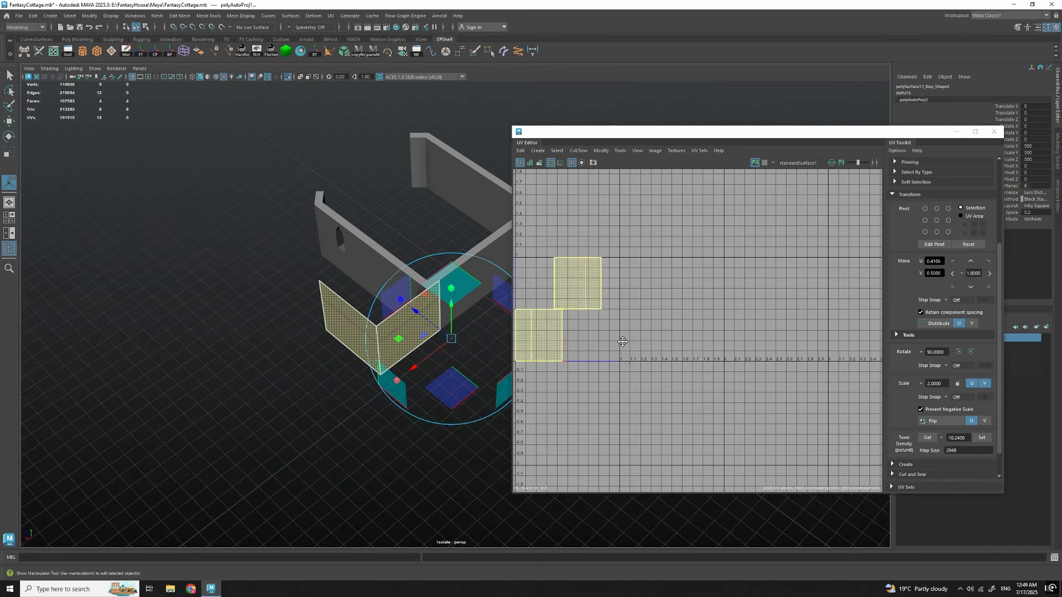
alt+middle_drag(619, 344, 678, 339)
Step: Move and sew the UVs along the piece's vertical corner edge to join both sides into one shell
key(q)
right_drag(391, 360, 383, 324)
key(shift+s)
alt+middle_drag(666, 314, 701, 320)
Step: Set the texel density of the square corner's UV shell to 10.24 px/unit at map size 2048
right_drag(700, 319, 539, 289)
scroll(678, 317, up, 2)
scroll(701, 336, up, 2)
click(981, 440)
scroll(705, 379, down, 8)
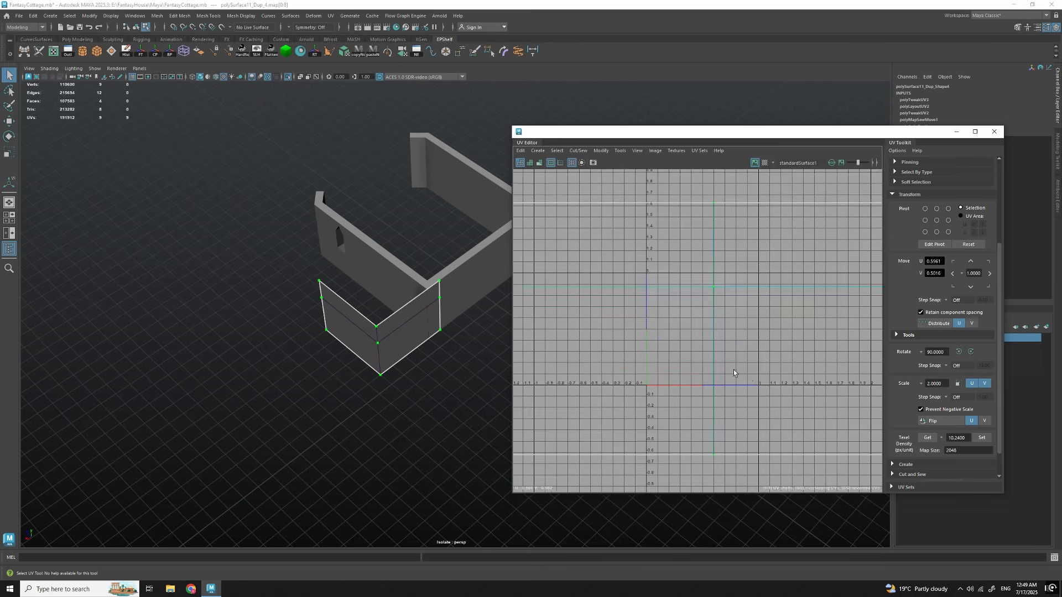
Step: Snap the lower-left corner of the square corner's UV shell to the UV origin
key(w)
scroll(625, 402, up, 3)
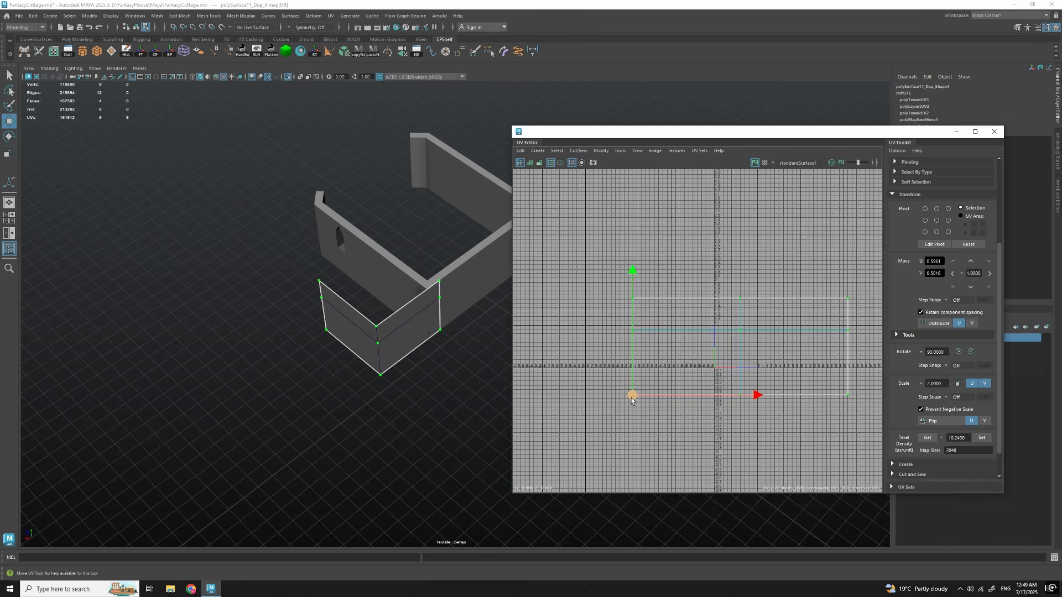
scroll(715, 366, up, 5)
scroll(716, 377, up, 6)
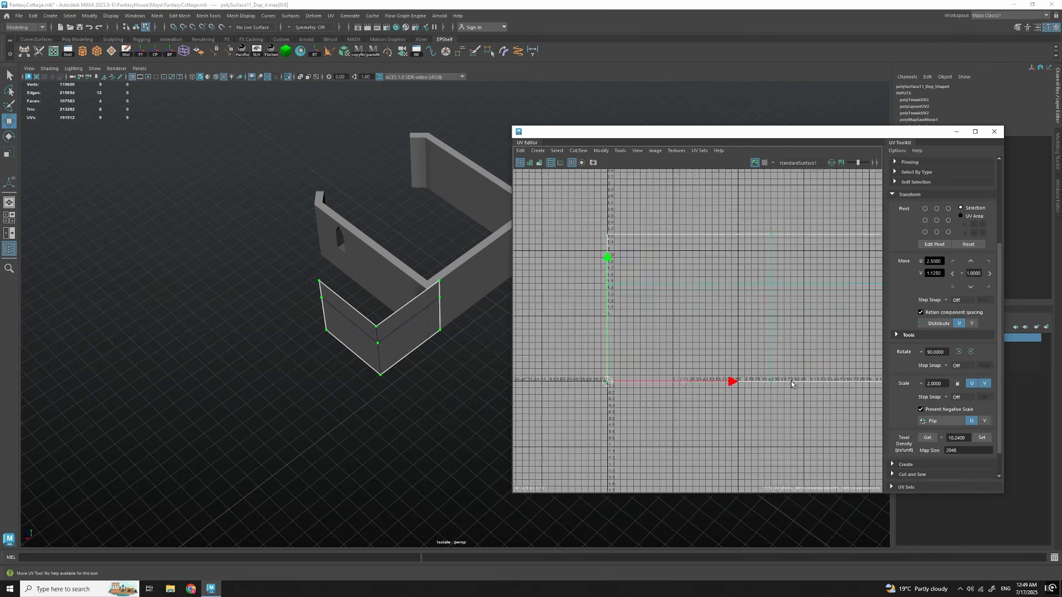
scroll(673, 371, down, 4)
click(674, 372)
scroll(675, 373, up, 5)
scroll(688, 376, down, 10)
scroll(694, 368, up, 4)
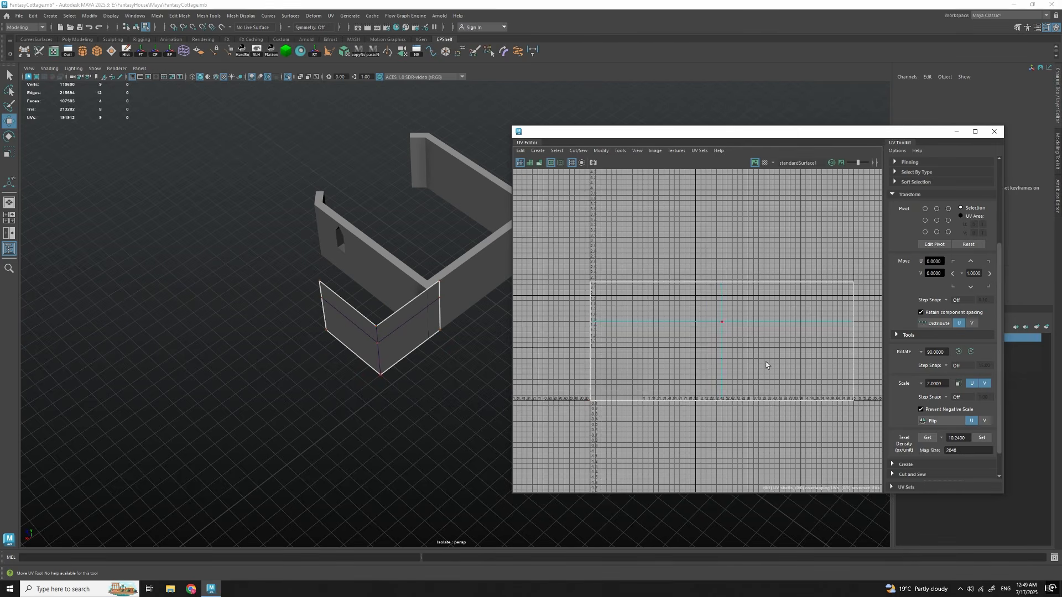
Step: Put the UV Editor aside, delete the square corner piece's construction history and freeze its transformations
drag(678, 135, 1061, 133)
alt+drag(354, 476, 462, 425)
right_drag(431, 355, 462, 332)
key(q)
alt+drag(476, 376, 398, 370)
scroll(421, 371, down, 4)
key(w)
alt+drag(502, 376, 432, 385)
scroll(432, 385, up, 2)
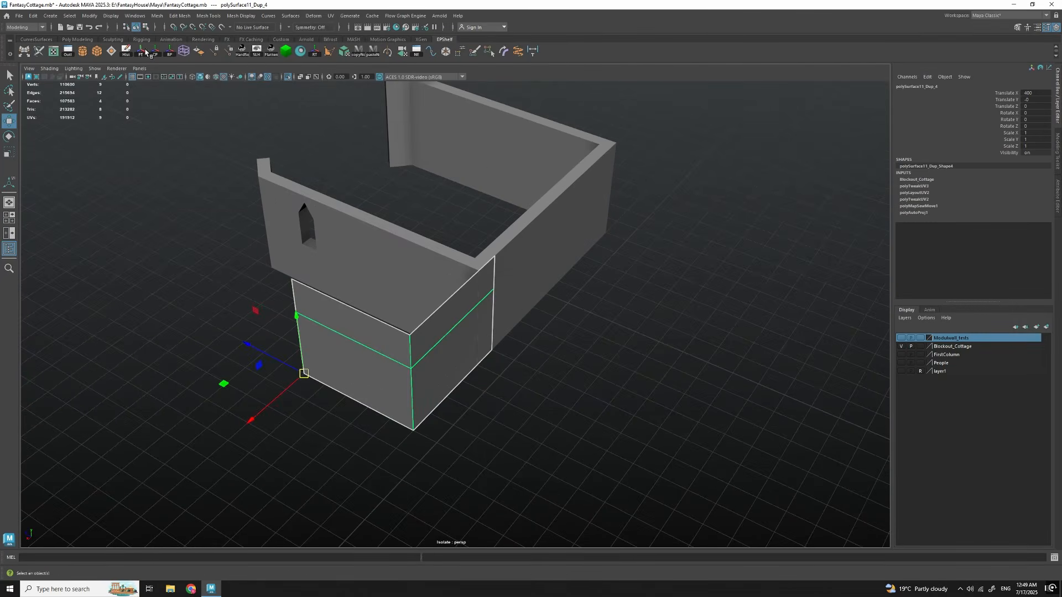
click(128, 53)
alt+middle_drag(429, 392, 474, 356)
alt+drag(474, 356, 517, 341)
scroll(517, 341, down, 1)
scroll(516, 341, up, 2)
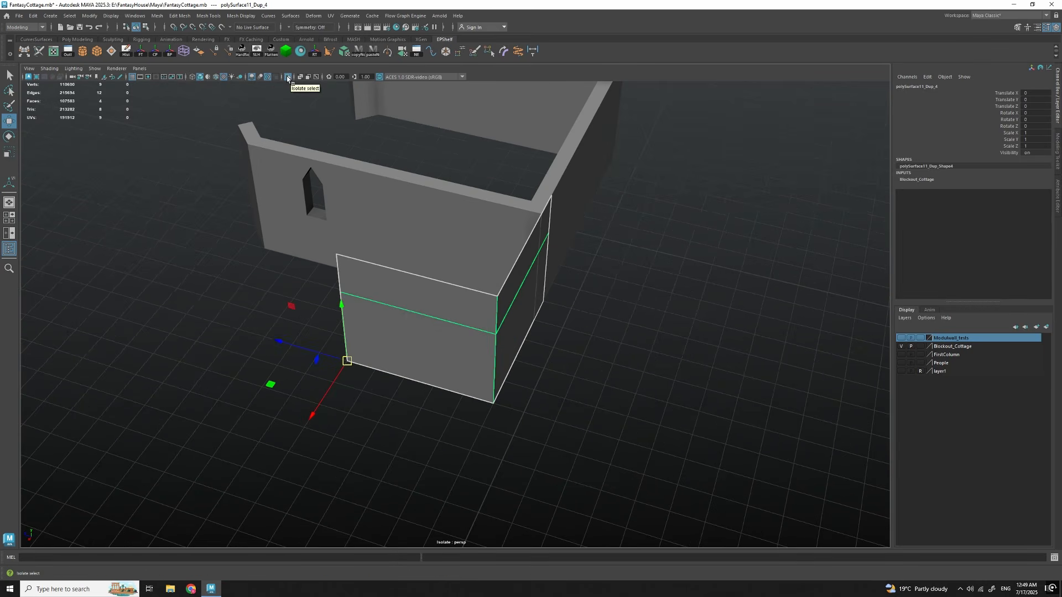
Step: Turn off isolate select, select all the modular wall pieces and move them together clear of the cottage
click(288, 78)
scroll(561, 343, down, 2)
alt+drag(560, 344, 267, 276)
key(x)
alt+middle_drag(388, 358, 532, 410)
alt+drag(532, 410, 486, 384)
key(q)
drag(300, 200, 172, 396)
key(w)
key(ctrl+z)
drag(398, 340, 252, 371)
alt+middle_drag(343, 383, 431, 357)
key(f)
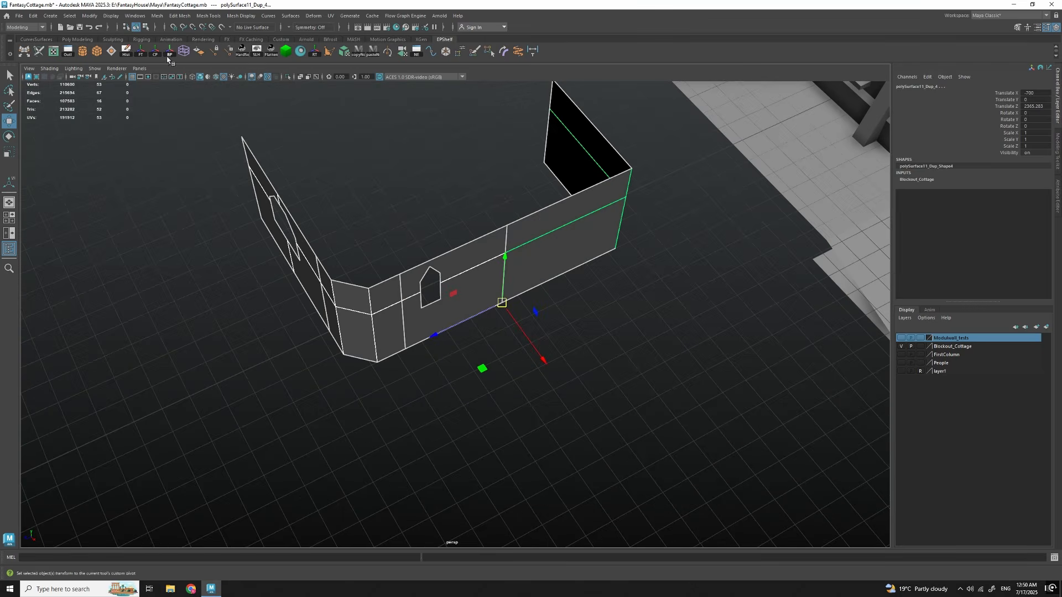
Step: Freeze the transformations of all modular wall pieces and shift them 11.358 units along Z
drag(485, 309, 476, 320)
key(ctrl+z)
alt+drag(636, 327, 565, 354)
scroll(553, 343, up, 4)
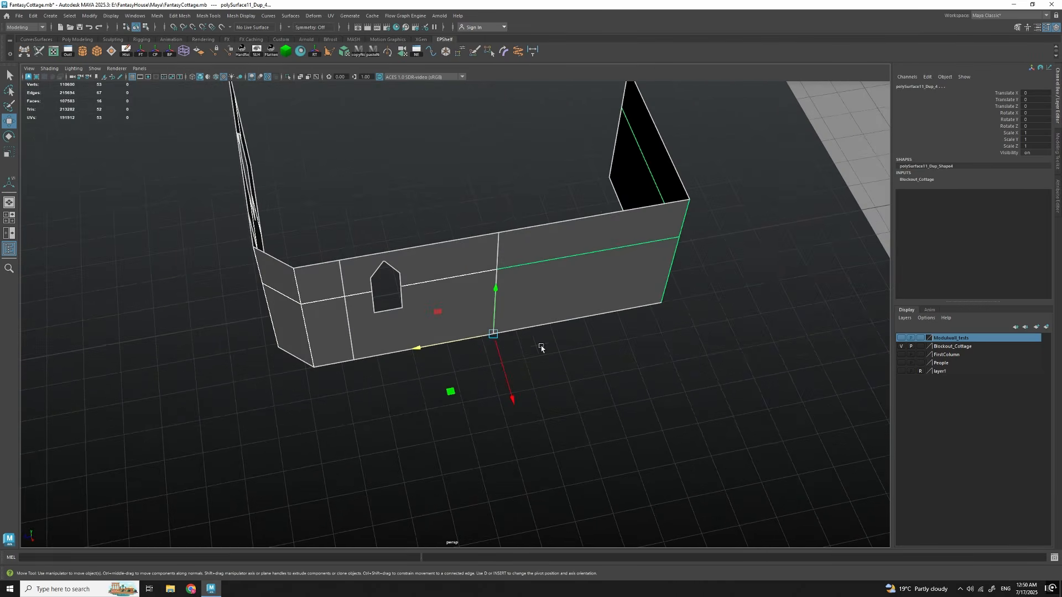
drag(480, 338, 477, 340)
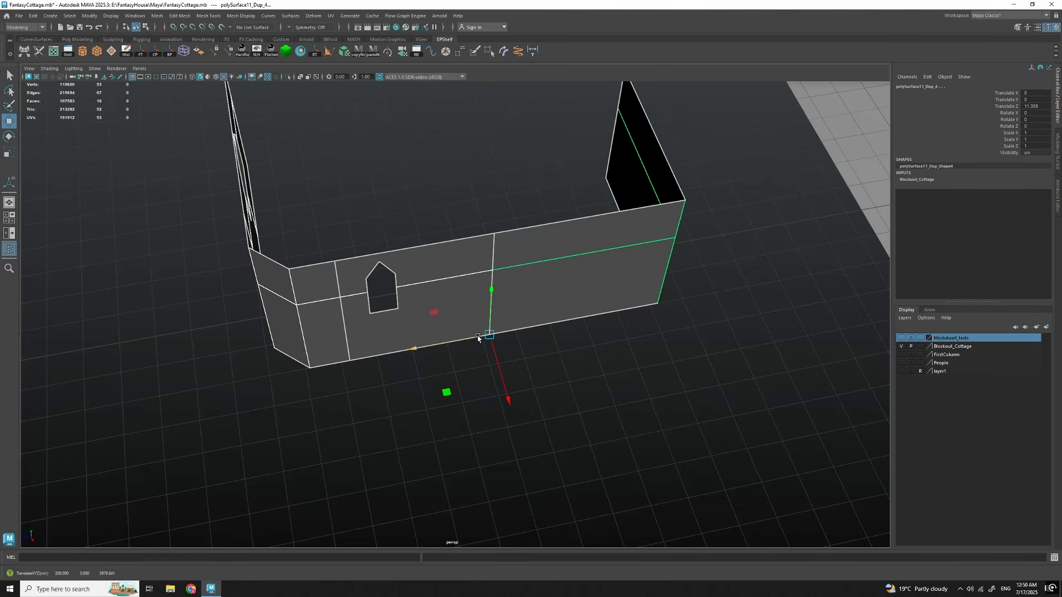
Step: Try to reposition the whole group of modular pieces with vertex snapping, and undo the moves
key(v)
drag(473, 339, 829, 226)
scroll(830, 226, down, 2)
key(v)
drag(725, 281, 753, 340)
scroll(754, 339, down, 4)
key(ctrl+z)
key(ctrl+z)
Step: Check the window wall and beveled corner individually and align the modular pieces to the grid at Translate Z 54.717
click(598, 331)
alt+drag(558, 327, 564, 301)
scroll(597, 331, up, 5)
click(562, 296)
drag(503, 348, 501, 344)
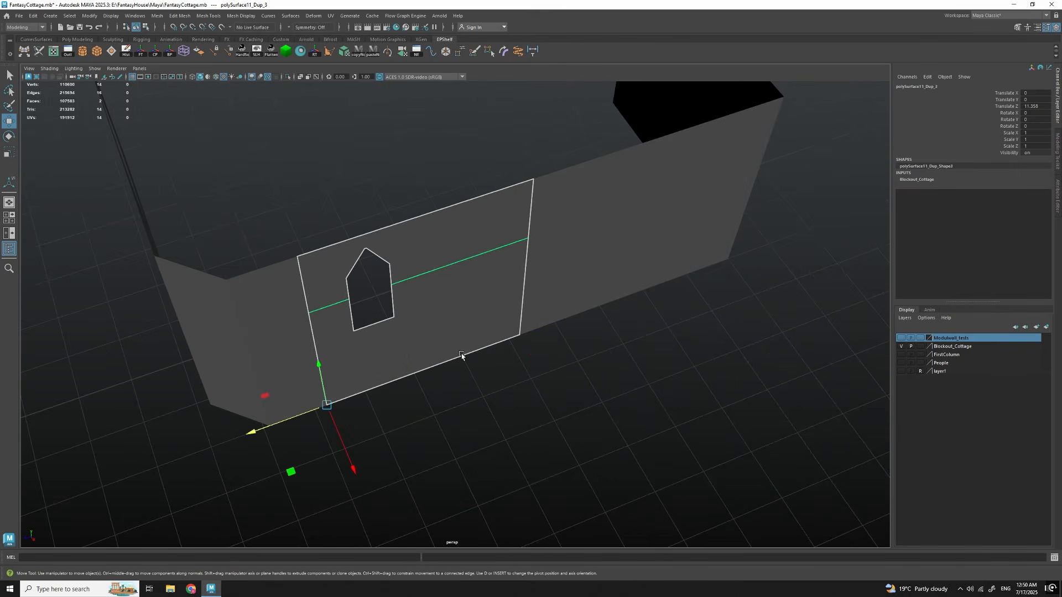
middle_drag(462, 356, 286, 424)
key(ctrl+z)
alt+drag(399, 399, 423, 343)
click(412, 300)
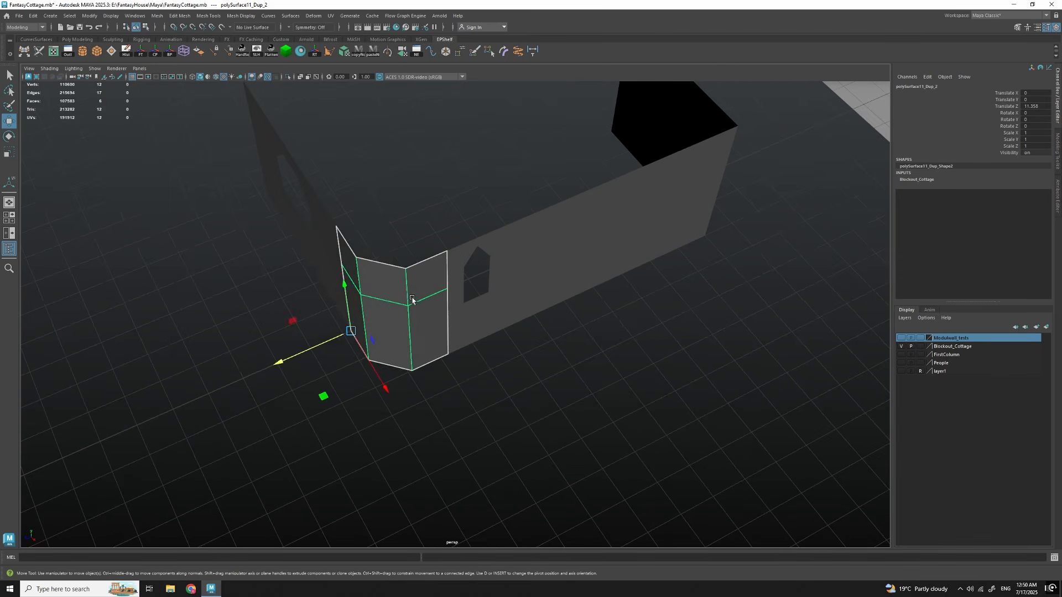
drag(329, 340, 345, 336)
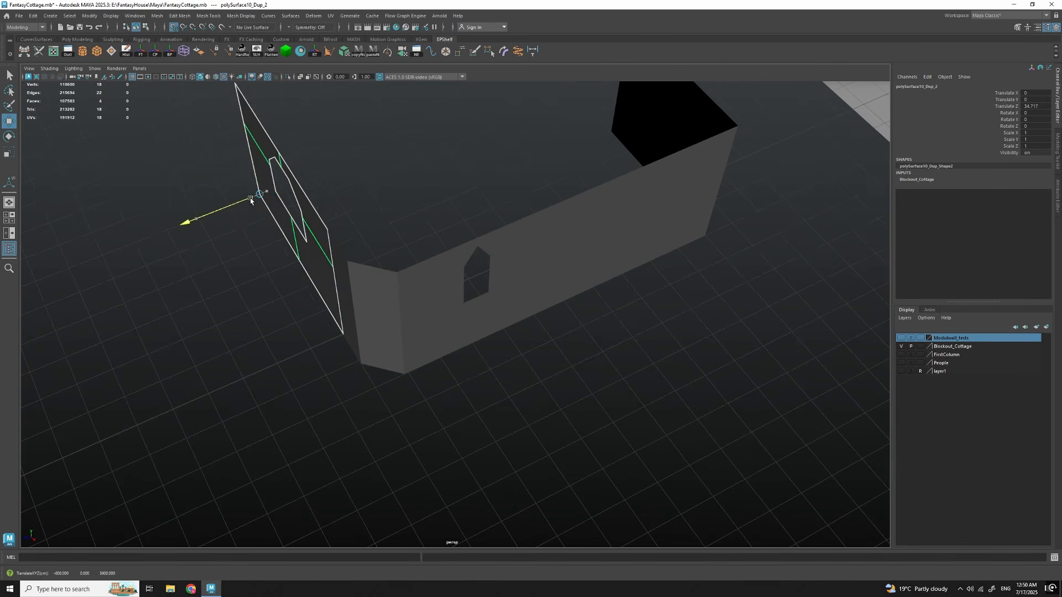
key(q)
Step: Select all the modular wall pieces and frame them in the view
click(588, 363)
scroll(588, 363, down, 5)
alt+drag(591, 357, 526, 299)
drag(390, 225, 540, 326)
key(f)
alt+middle_drag(575, 348, 520, 349)
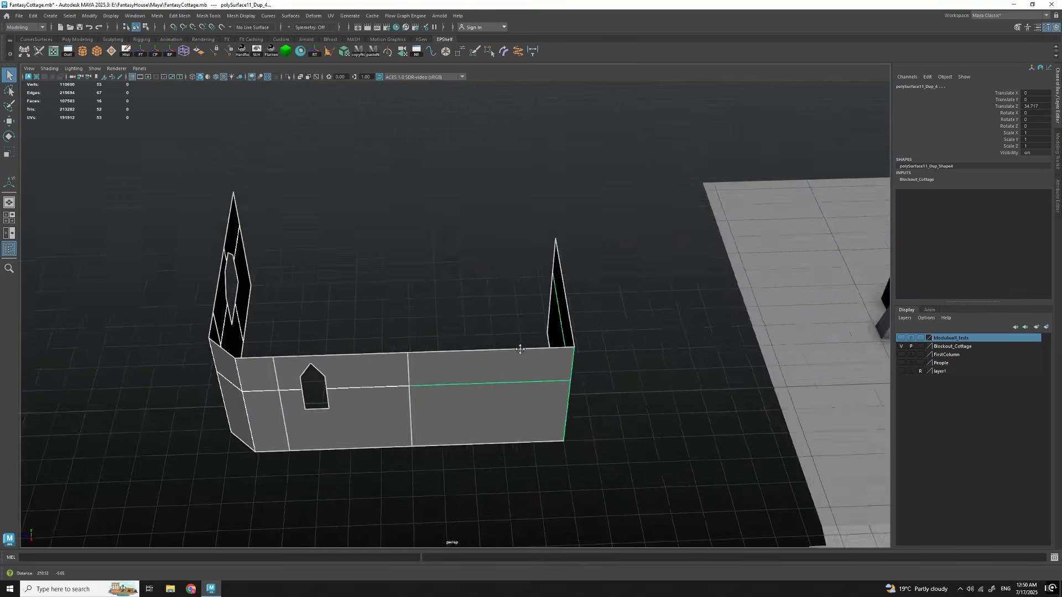
Step: Deselect the modular wall pieces and review their arrangement beside the blockout
alt+drag(519, 349, 486, 347)
scroll(542, 357, down, 5)
click(552, 363)
alt+drag(552, 363, 557, 320)
scroll(553, 320, up, 3)
alt+drag(412, 309, 487, 385)
scroll(513, 391, up, 3)
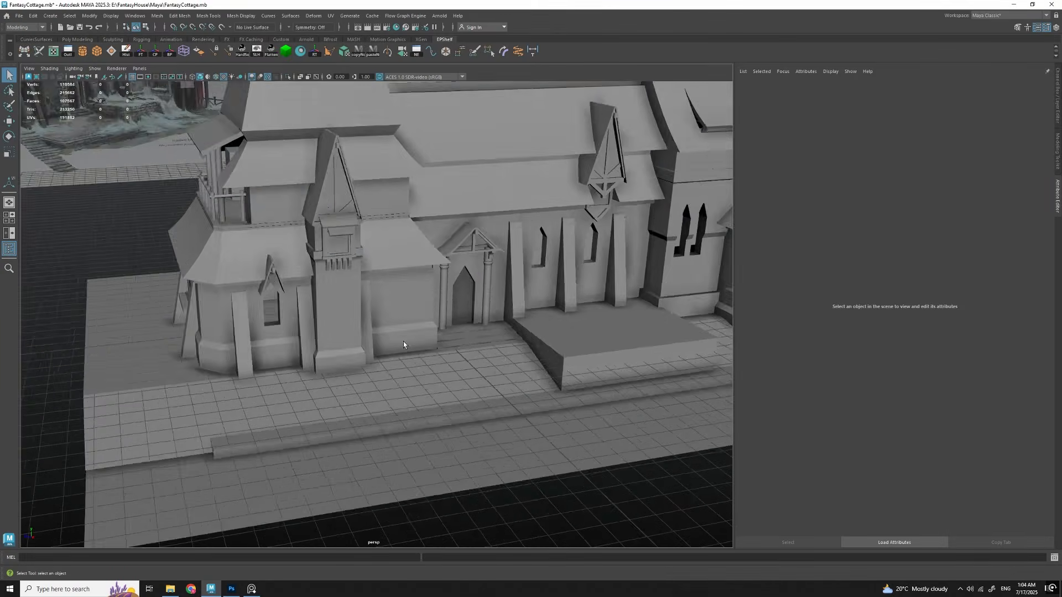
Step: Examine the blockout's ground-floor walls, base and lower roof alongside the textured modular walls
alt+drag(403, 341, 375, 335)
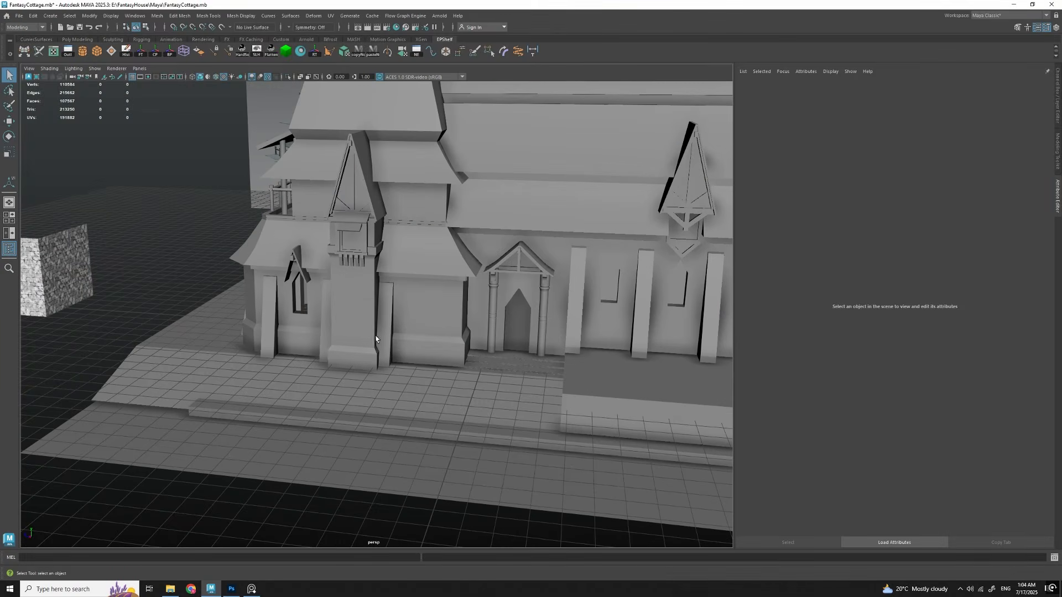
alt+drag(444, 298, 423, 284)
click(431, 299)
shift+click(445, 417)
alt+drag(445, 416, 437, 387)
alt+middle_drag(437, 387, 575, 406)
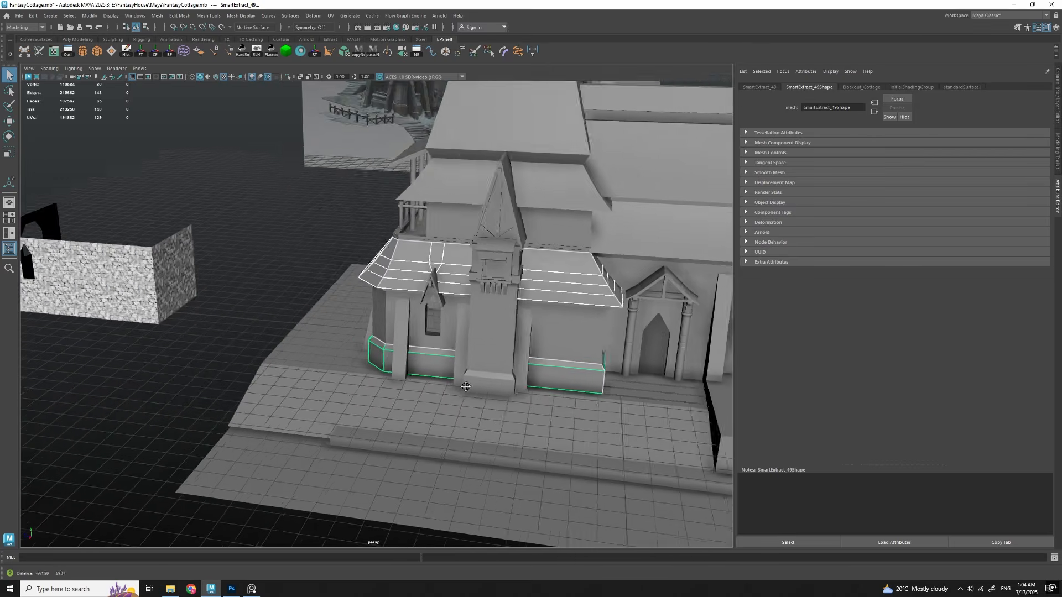
alt+drag(575, 407, 539, 409)
alt+right_drag(331, 306, 317, 287)
alt+middle_drag(316, 287, 277, 291)
alt+drag(277, 291, 277, 315)
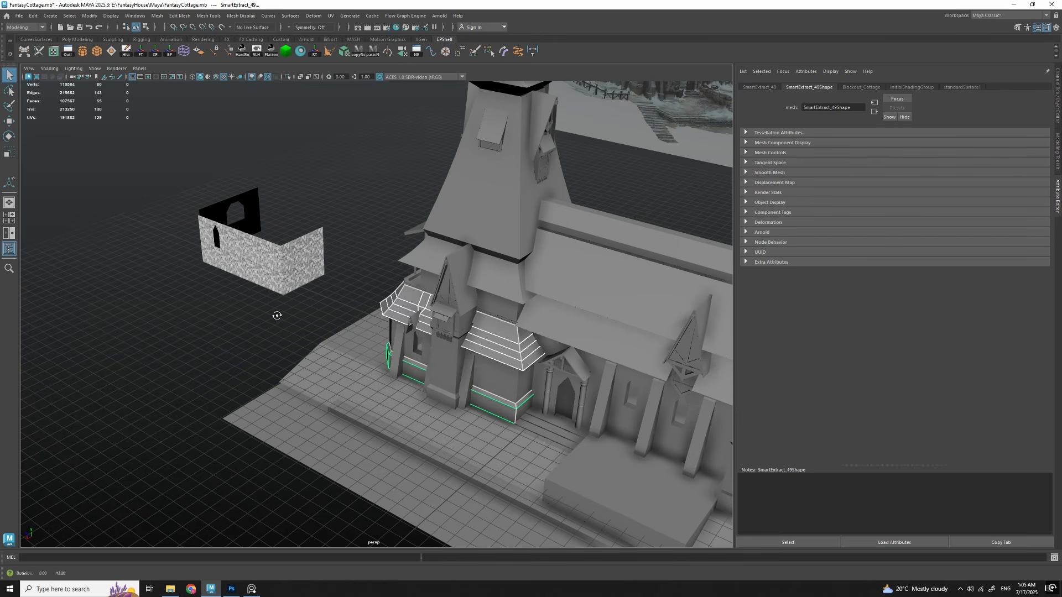
alt+middle_drag(326, 331, 304, 314)
scroll(302, 311, up, 1)
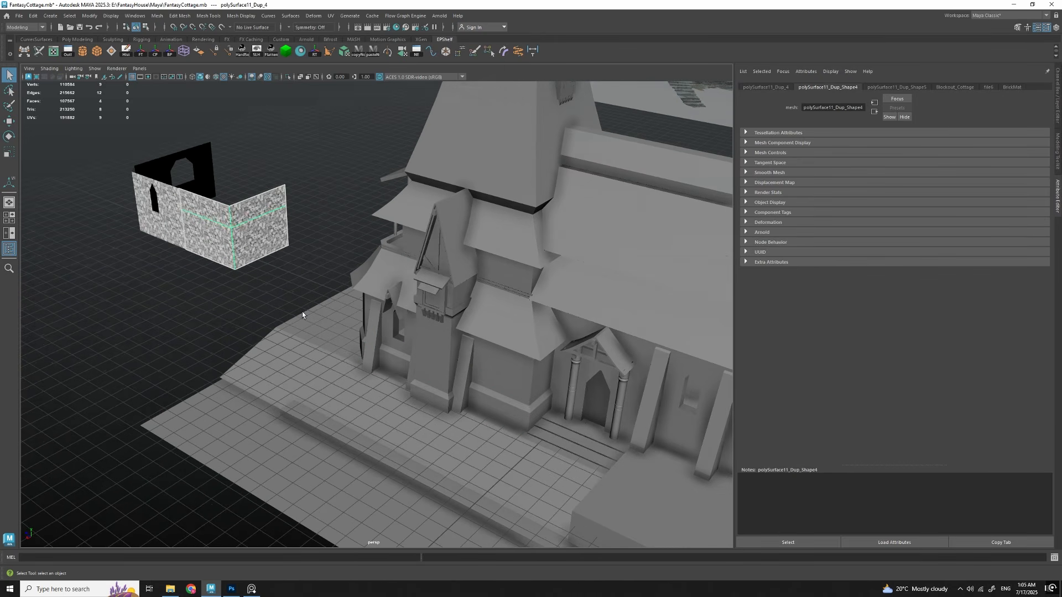
scroll(302, 311, down, 1)
alt+middle_drag(366, 338, 359, 337)
alt+drag(359, 337, 334, 326)
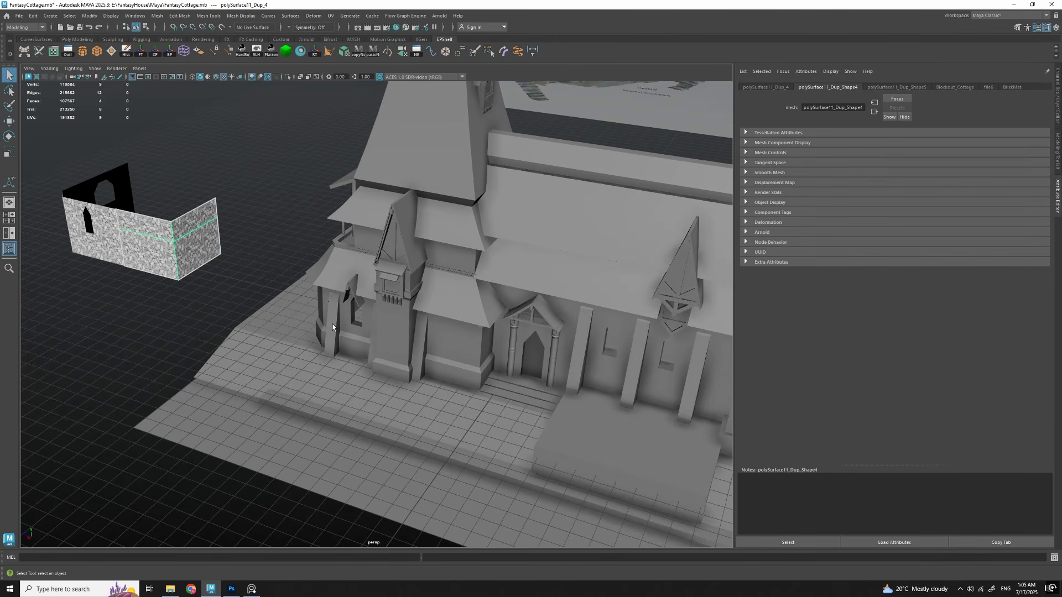
alt+right_drag(334, 327, 422, 441)
Step: Clear the selection and capture a screenshot of the cottage's ground-floor area
click(422, 441)
key(Print)
drag(232, 153, 664, 521)
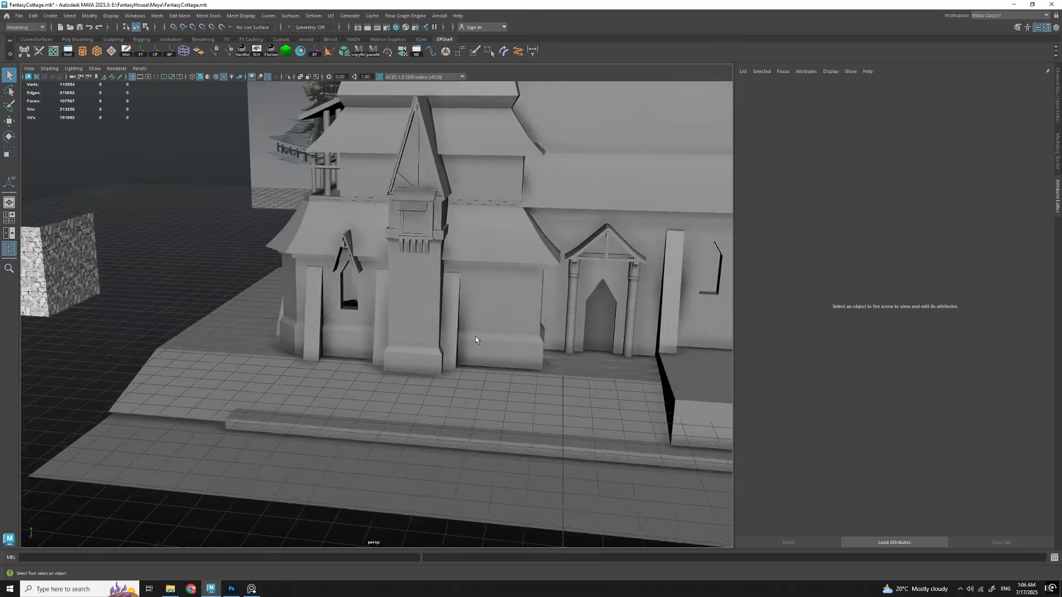
Step: Select the base mesh under the ground-floor wall and inspect its sloped ledge at the corner beside the entrance
alt+drag(475, 336, 447, 334)
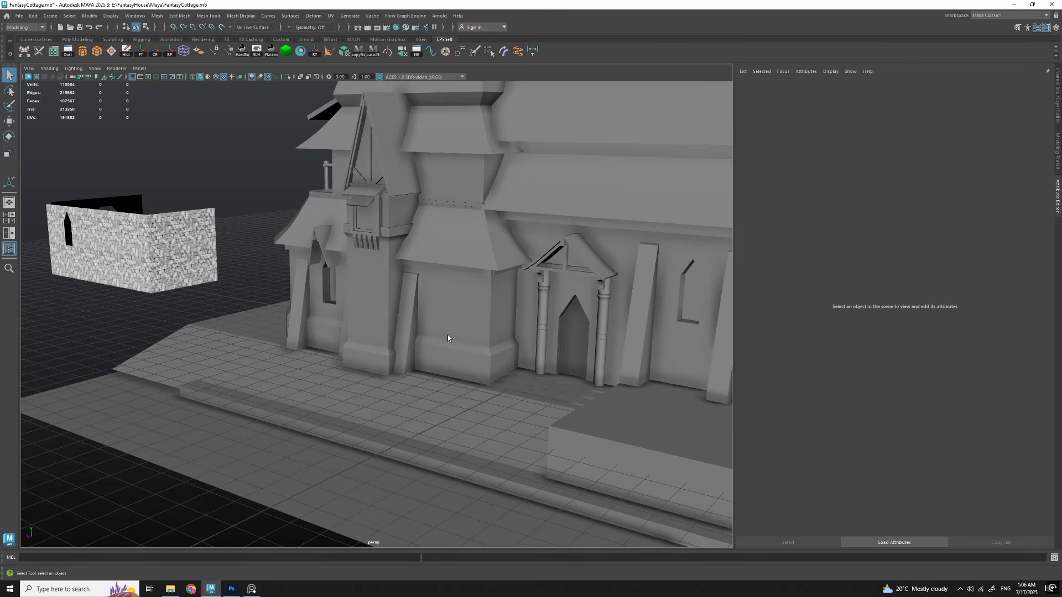
click(493, 362)
key(f)
scroll(450, 326, up, 2)
key(F11)
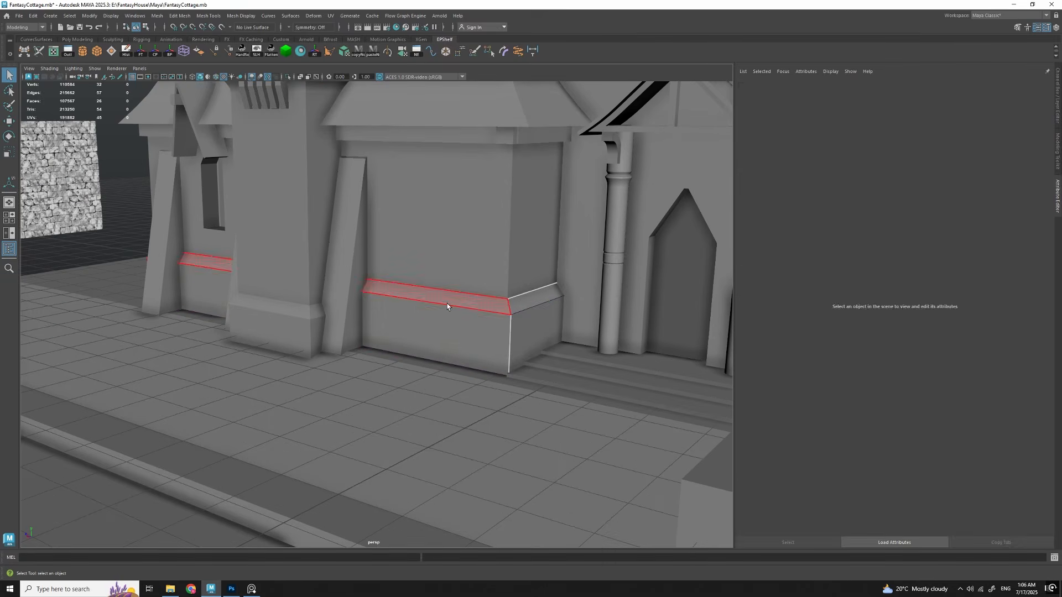
click(446, 303)
key(f)
alt+drag(462, 321, 433, 345)
scroll(433, 345, down, 2)
alt+middle_drag(473, 364, 444, 342)
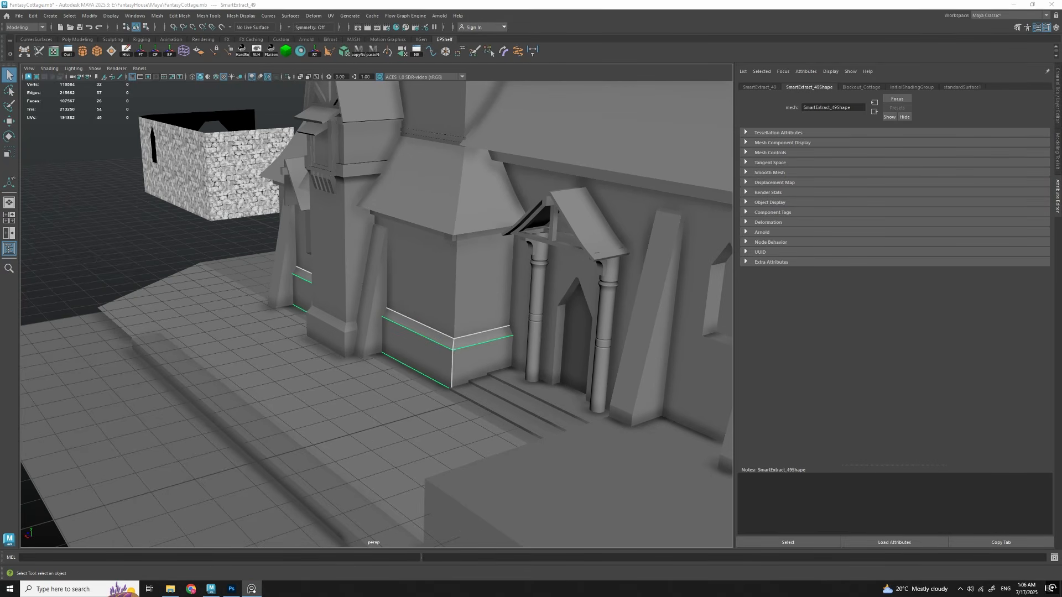
Step: Switch to the reference board and examine the stone base ledge on the cottage concept art
right_drag(1061, 256, 679, 344)
scroll(569, 263, up, 7)
scroll(614, 347, up, 3)
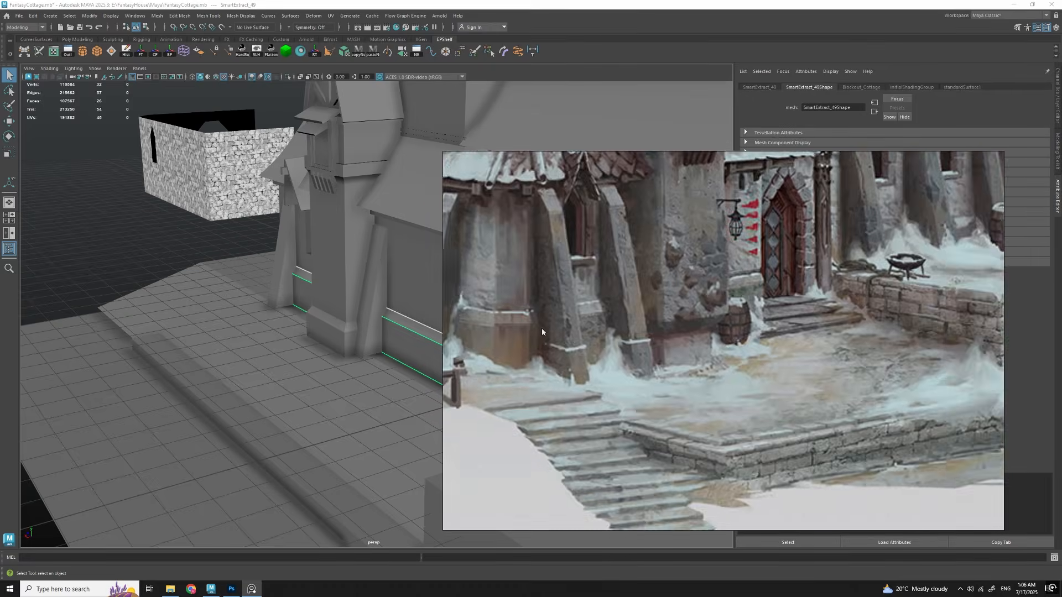
scroll(559, 339, up, 5)
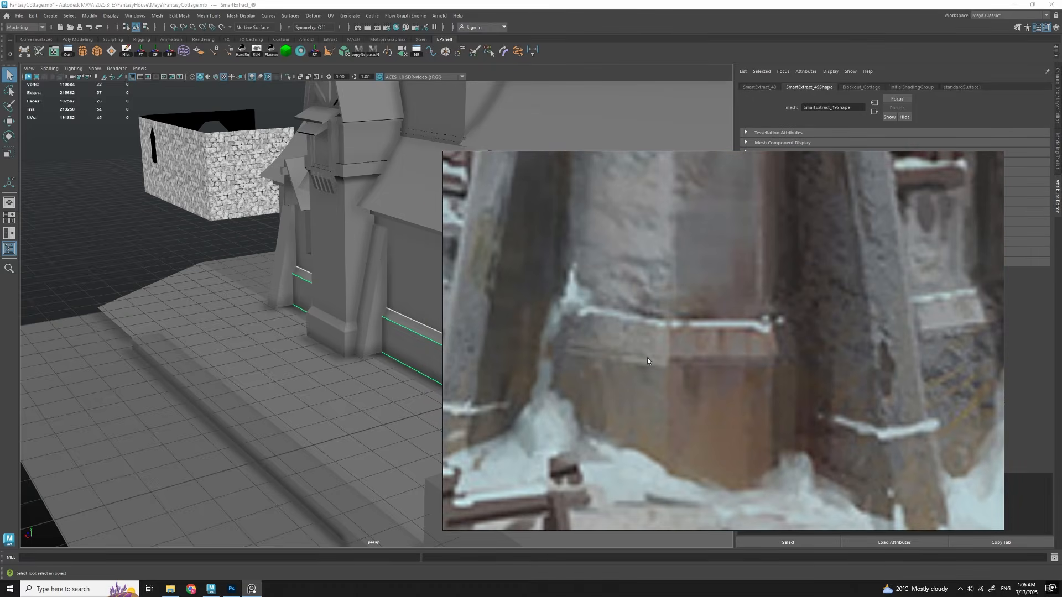
Step: Find the stone walkway photos on the reference board and study the sloped coping stones beside the red-brick building
scroll(739, 365, down, 10)
scroll(703, 390, up, 5)
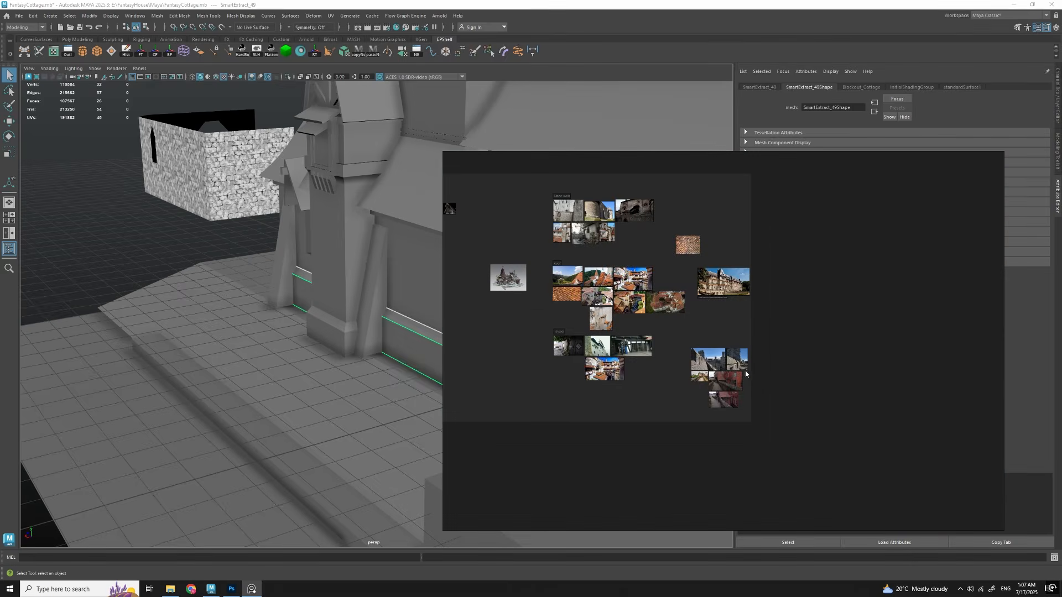
scroll(701, 388, up, 6)
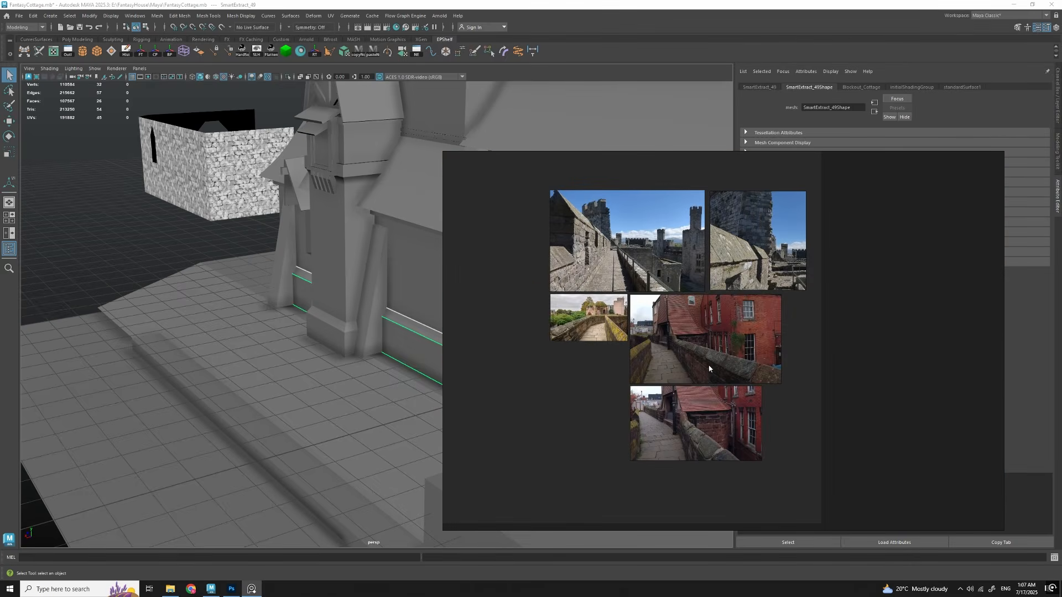
middle_drag(682, 364, 715, 277)
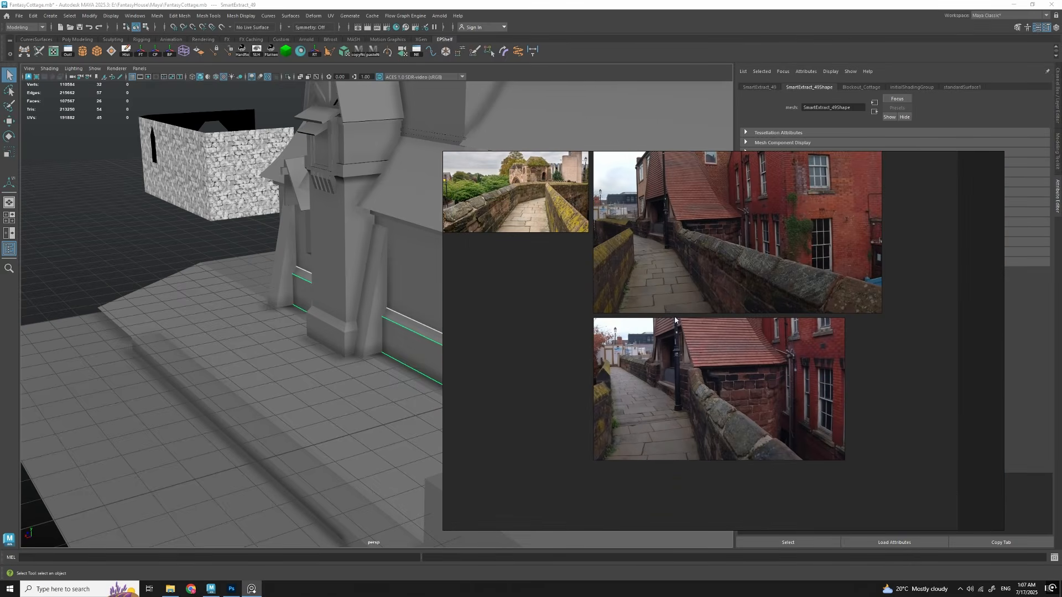
middle_drag(675, 320, 709, 390)
scroll(846, 360, up, 4)
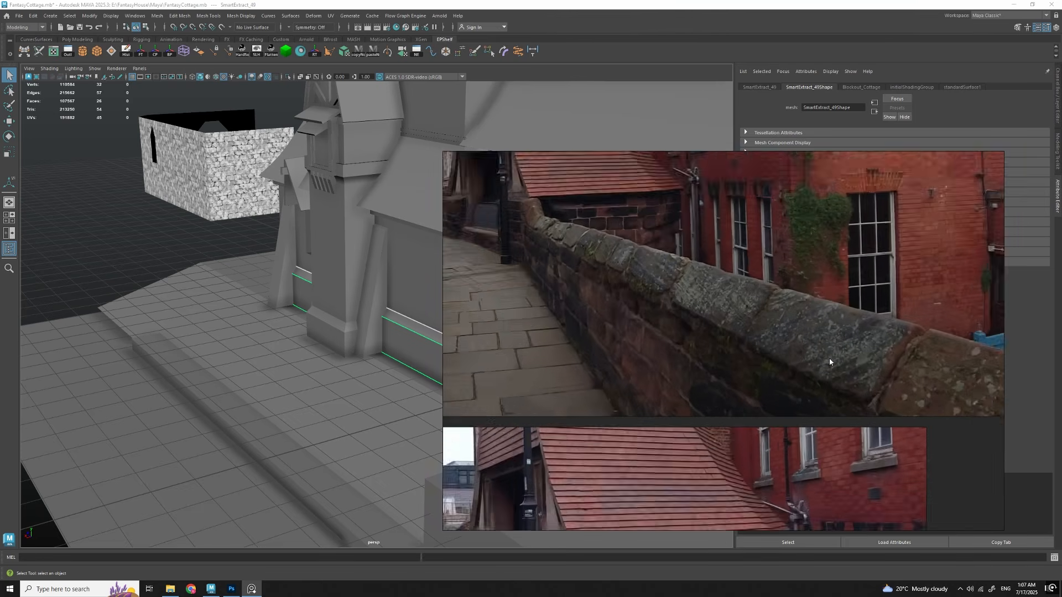
scroll(763, 351, down, 3)
scroll(753, 356, up, 2)
scroll(769, 350, up, 3)
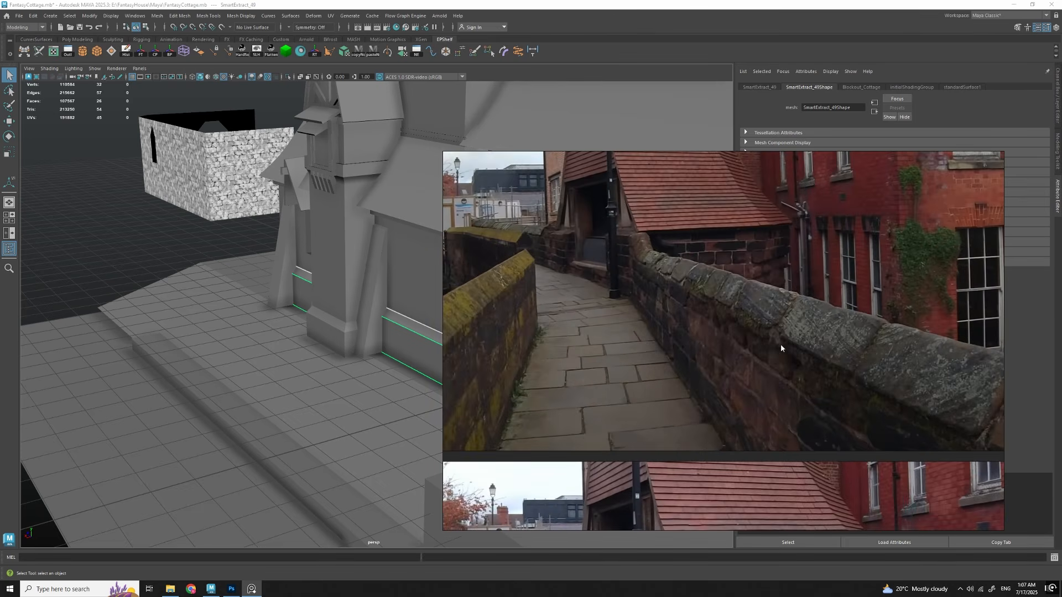
scroll(619, 313, up, 4)
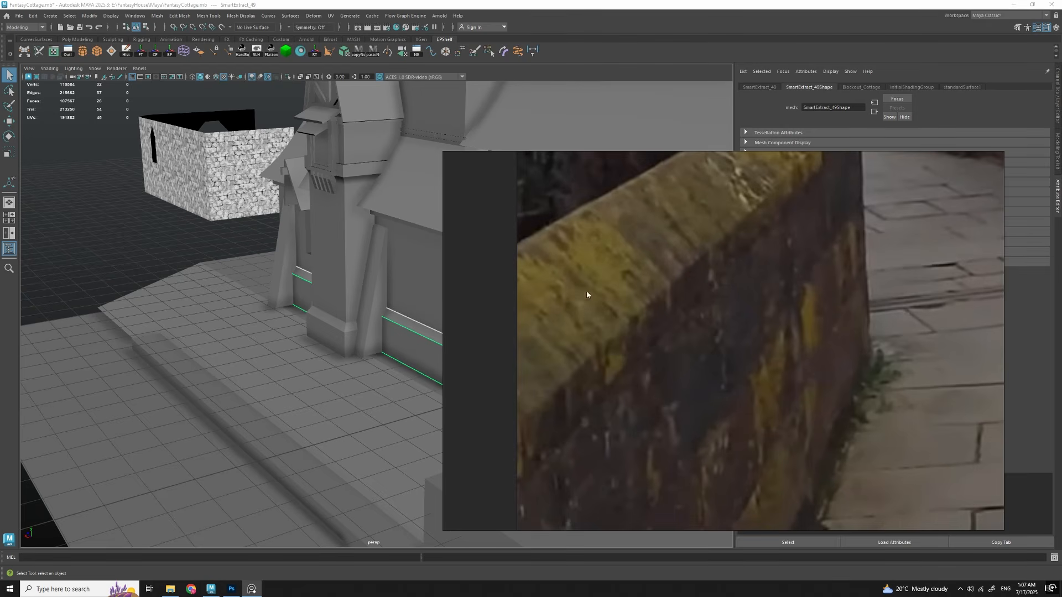
scroll(661, 292, down, 4)
middle_drag(846, 243, 630, 343)
scroll(629, 343, up, 3)
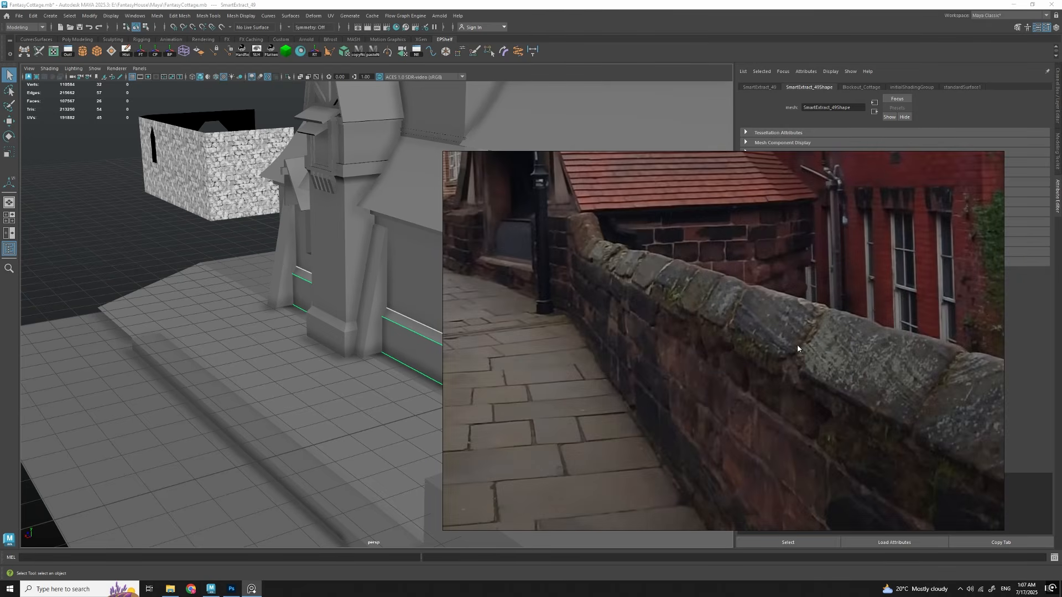
Step: Study the sloped wall caps in the remaining walkway and castle battlement reference photos
scroll(845, 335, down, 4)
middle_drag(808, 346, 795, 364)
middle_drag(580, 301, 768, 358)
scroll(596, 325, up, 3)
scroll(595, 325, up, 3)
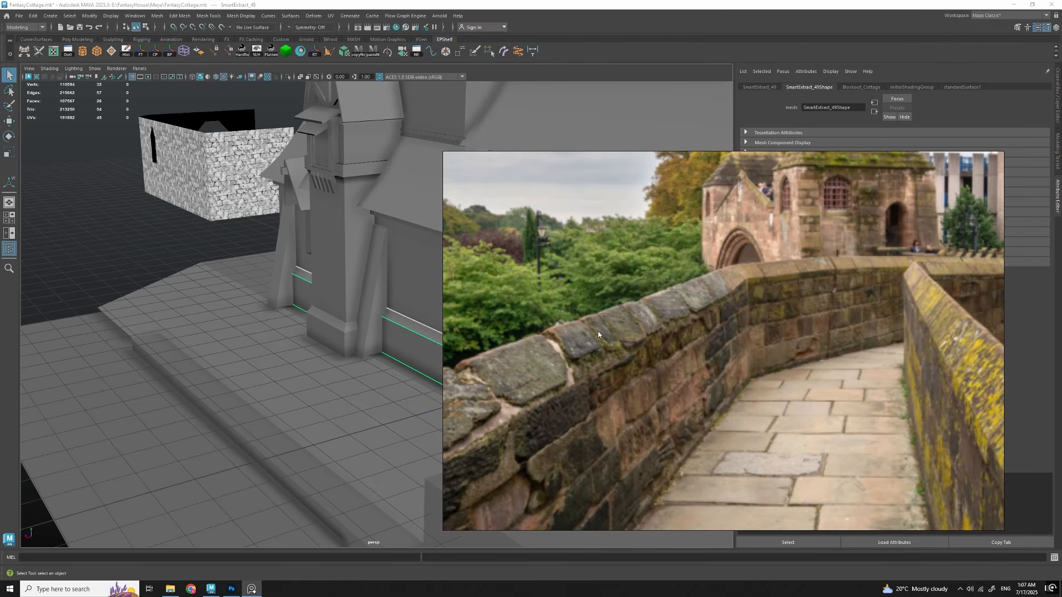
scroll(614, 330, down, 6)
middle_drag(621, 331, 674, 449)
scroll(658, 280, up, 1)
middle_drag(663, 276, 665, 392)
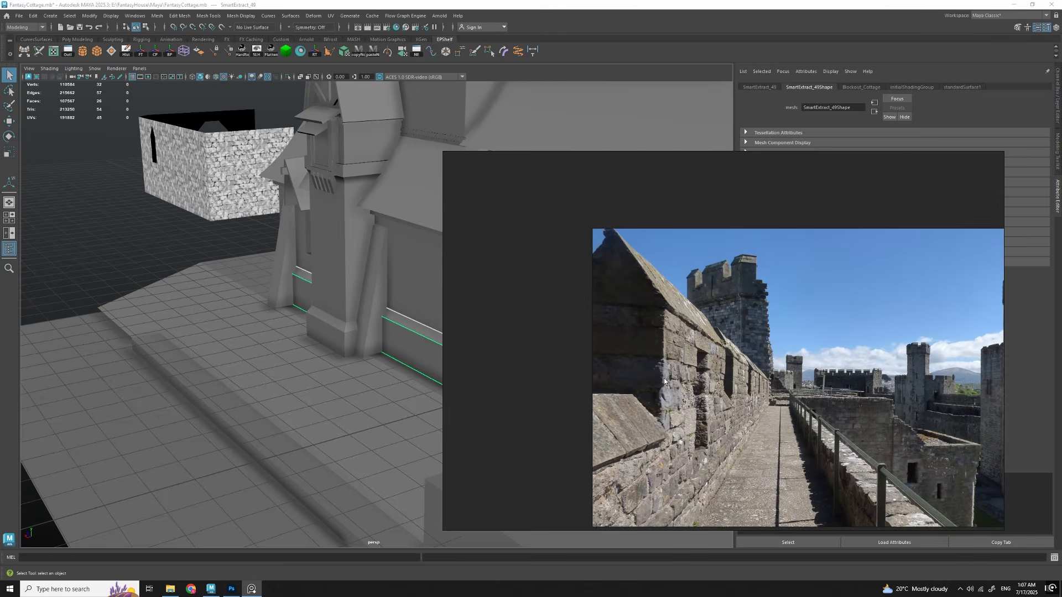
scroll(639, 274, up, 2)
middle_drag(631, 273, 637, 305)
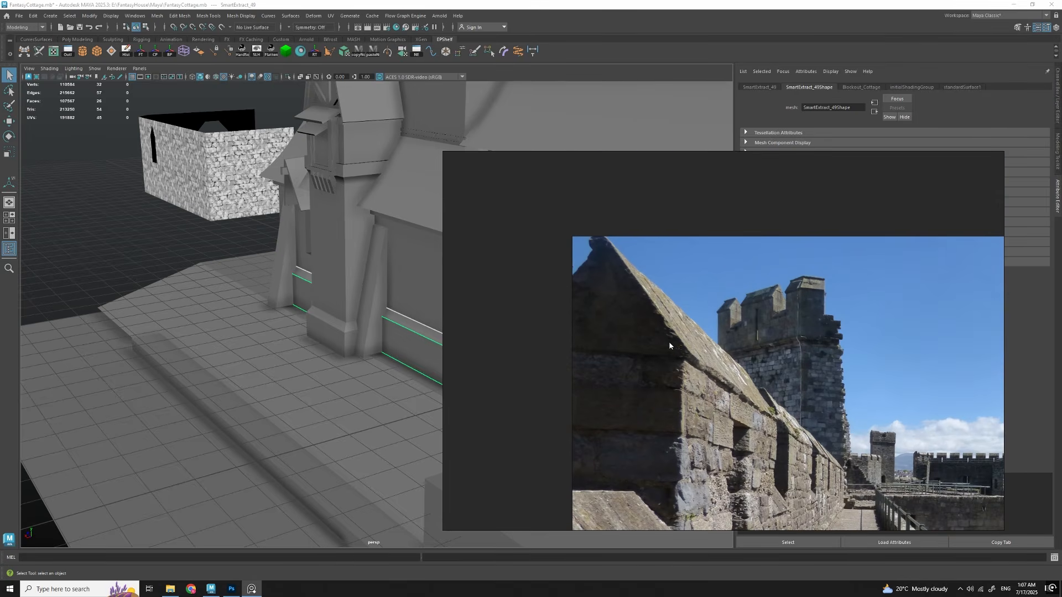
Step: Switch back to Maya and insert an edge loop just below the sloped ledge on the ground-floor wall's base
alt+drag(421, 312, 469, 350)
alt+right_drag(469, 351, 427, 356)
alt+drag(427, 356, 372, 327)
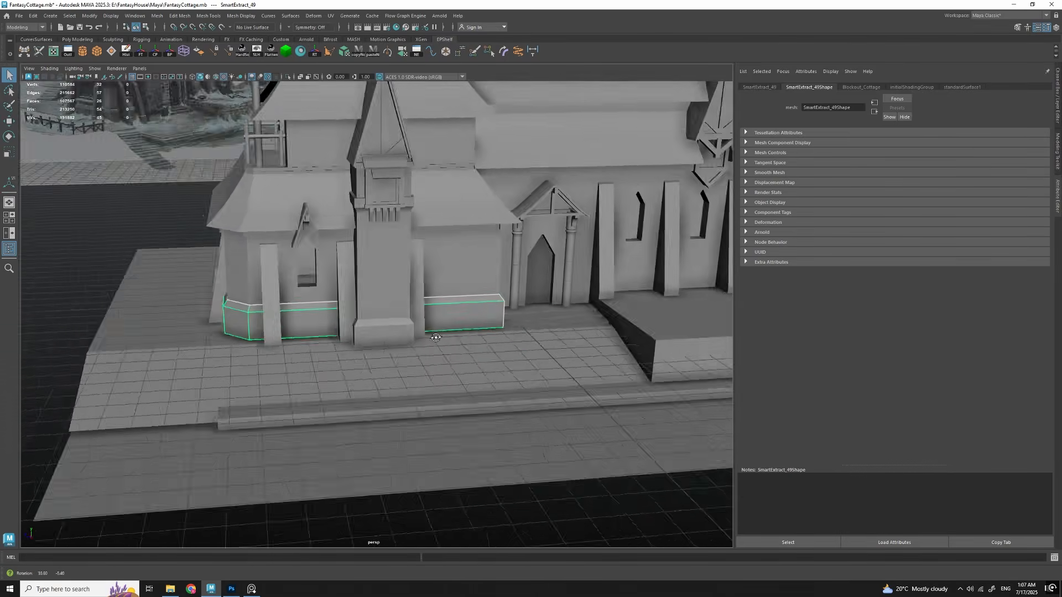
alt+right_drag(372, 328, 450, 325)
alt+drag(451, 325, 368, 301)
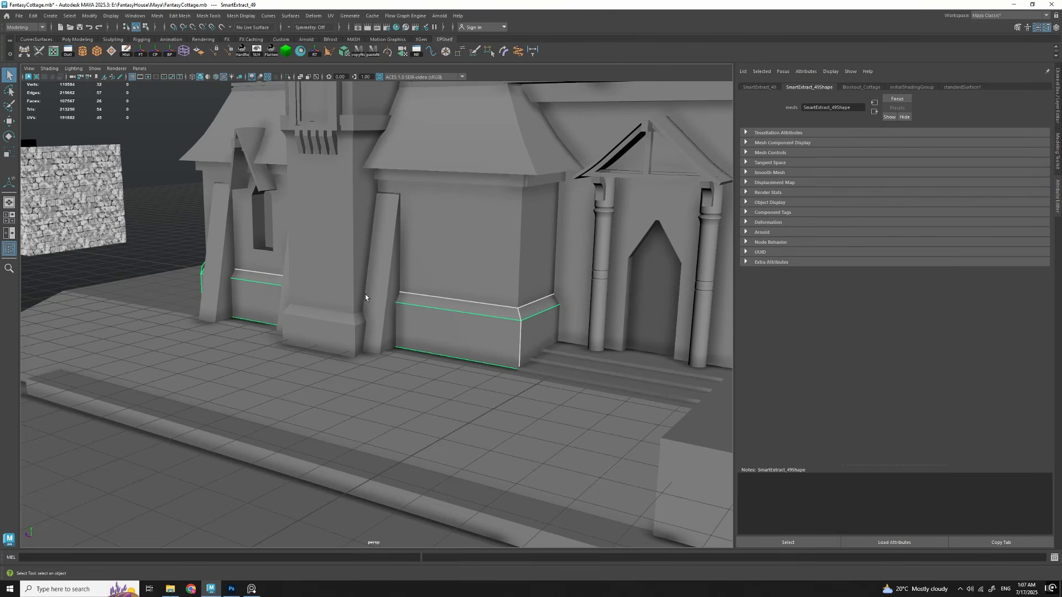
alt+middle_drag(562, 348, 497, 344)
alt+right_drag(497, 344, 506, 343)
alt+drag(505, 343, 479, 340)
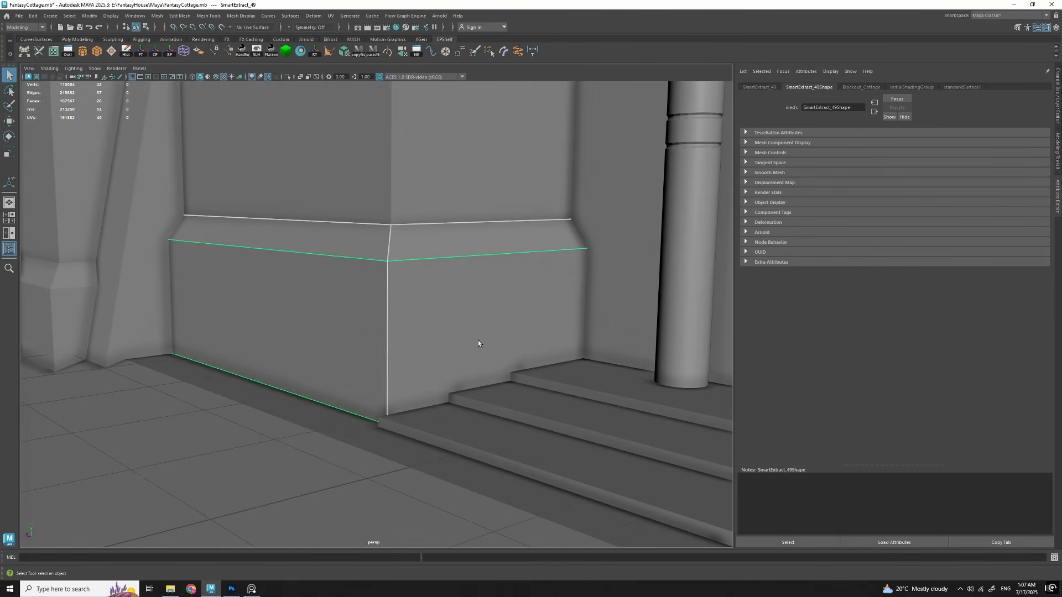
shift+right_drag(477, 340, 429, 303)
alt+drag(427, 302, 458, 323)
alt+right_drag(458, 323, 480, 320)
drag(440, 276, 439, 285)
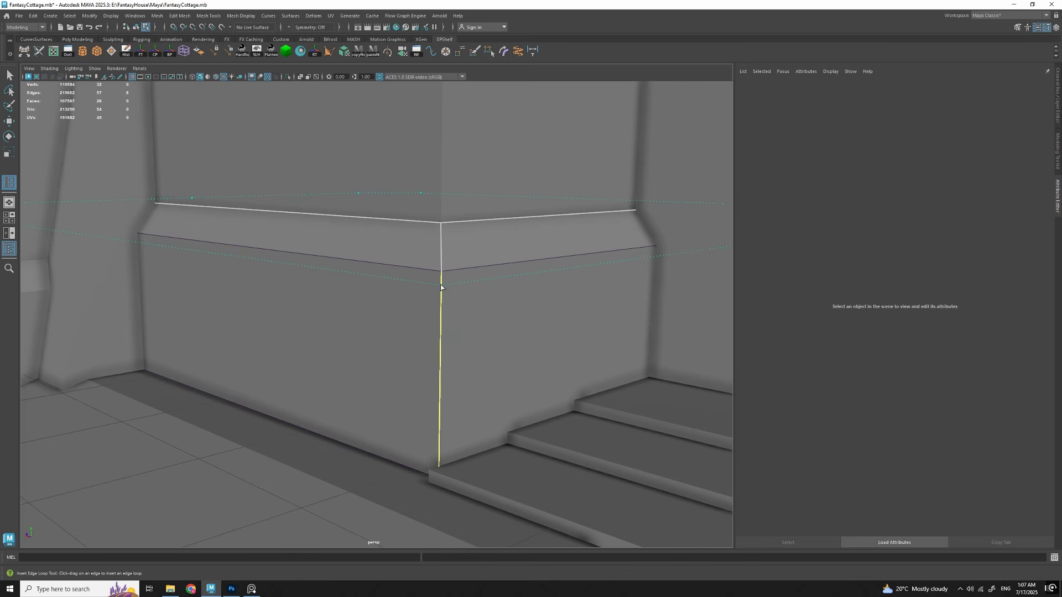
drag(441, 286, 441, 288)
scroll(510, 338, down, 5)
alt+drag(453, 354, 503, 331)
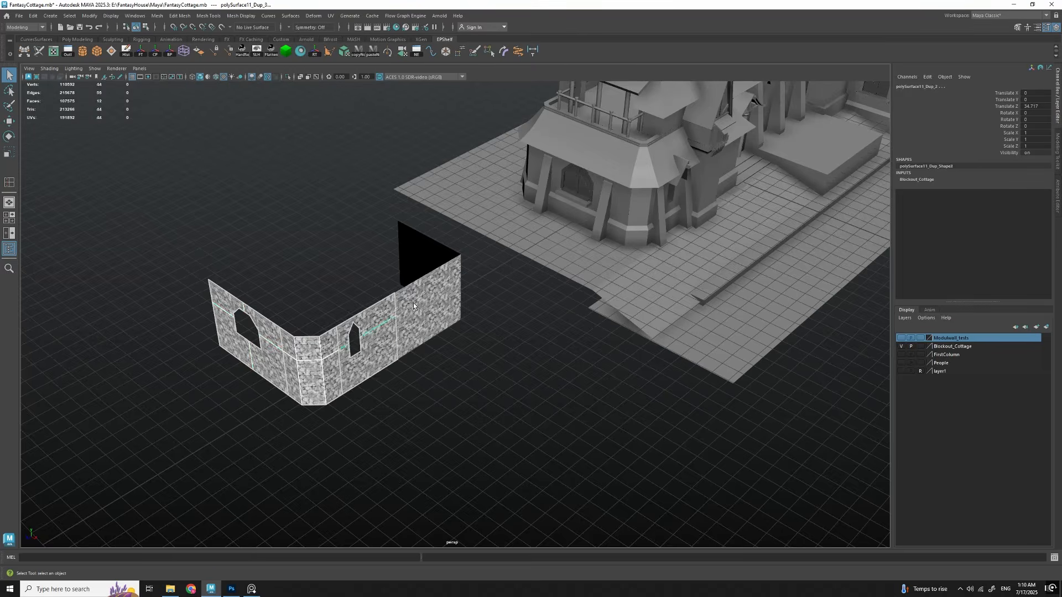
Step: Isolate the modular wall pieces with the blockout's window wall, and combine the modular pieces into one mesh
alt+drag(413, 303, 582, 194)
shift+click(565, 118)
alt+drag(565, 118, 595, 222)
key(ctrl+1)
scroll(632, 207, down, 3)
click(421, 351)
scroll(445, 423, up, 1)
alt+drag(447, 425, 335, 412)
key(w)
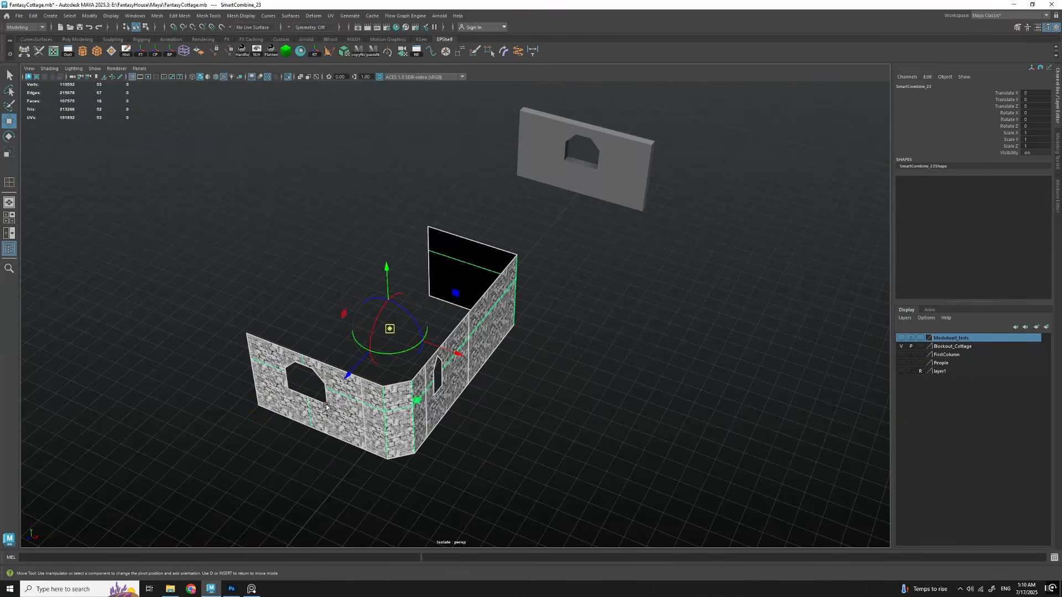
Step: Move the combined modular walls onto the blockout's window wall and undo the extra adjustment
alt+drag(552, 370, 578, 372)
scroll(578, 372, down, 3)
drag(403, 388, 443, 393)
key(f)
scroll(559, 340, up, 3)
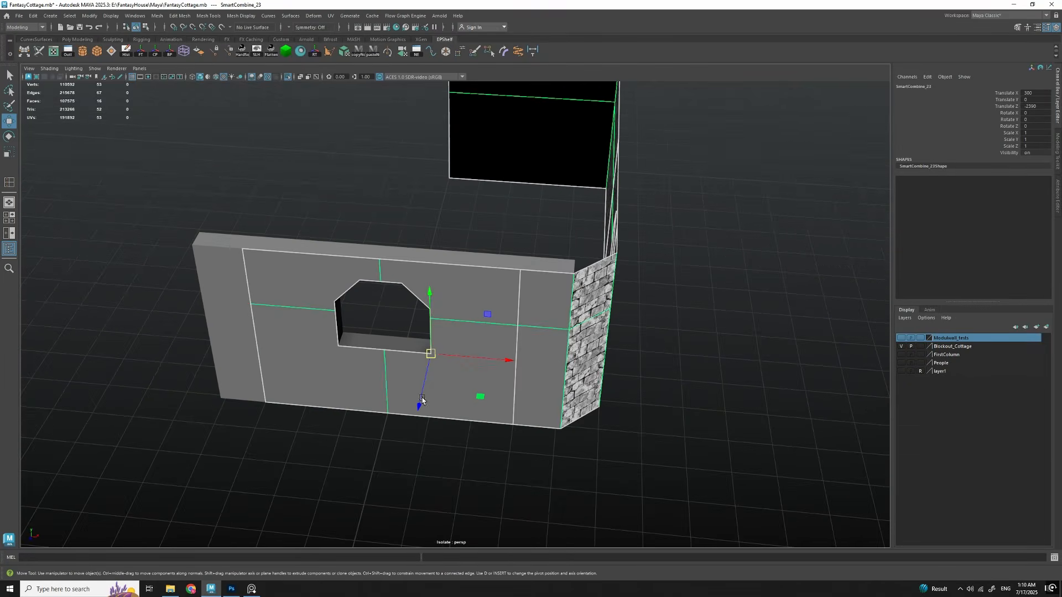
drag(334, 378, 430, 410)
key(ctrl+z)
Step: Exit isolation and check how the combined walls fit the cottage's ground floor
scroll(597, 437, down, 3)
alt+drag(636, 423, 574, 392)
click(597, 436)
key(q)
click(288, 77)
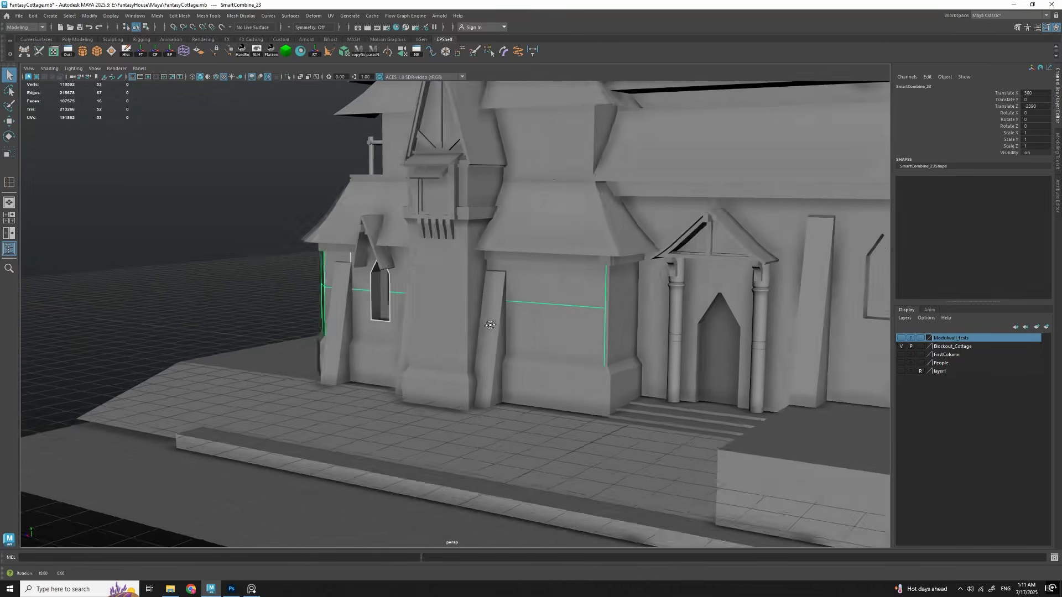
alt+drag(493, 334, 546, 313)
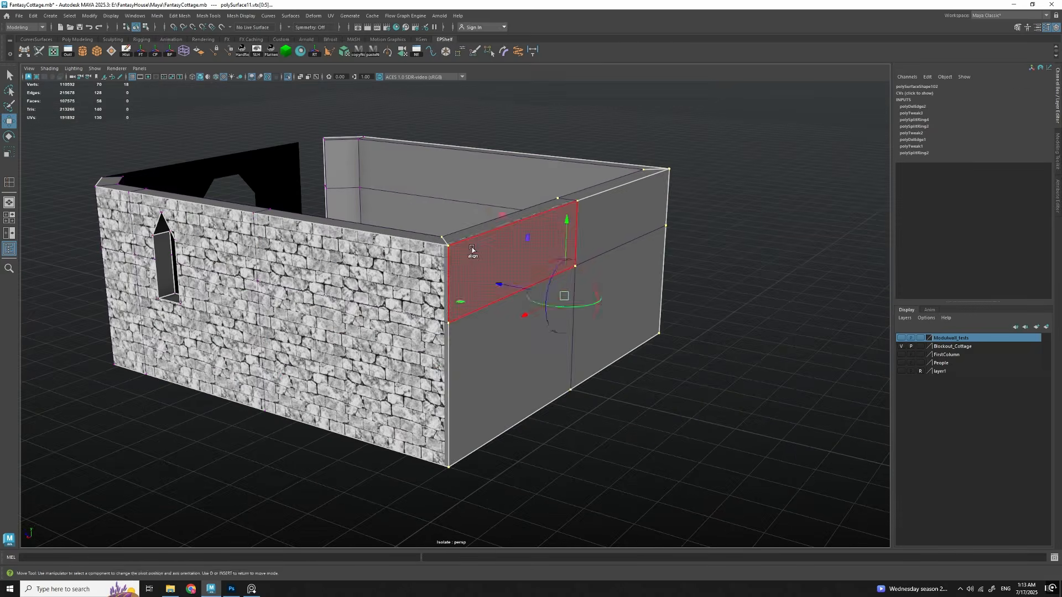
Step: Leave the blockout wall's vertex editing and select the base ledge's corner vertices beside the entrance for moving
right_drag(552, 287, 625, 211)
key(q)
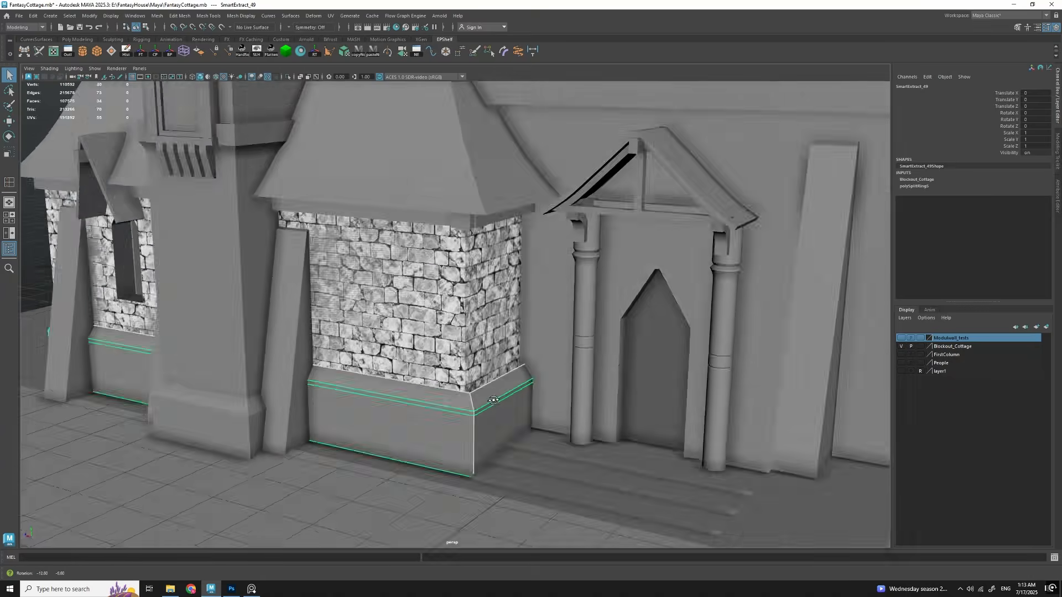
alt+drag(493, 400, 514, 354)
right_drag(514, 354, 459, 353)
drag(597, 309, 500, 391)
key(w)
alt+drag(572, 387, 610, 393)
alt+right_drag(609, 393, 445, 505)
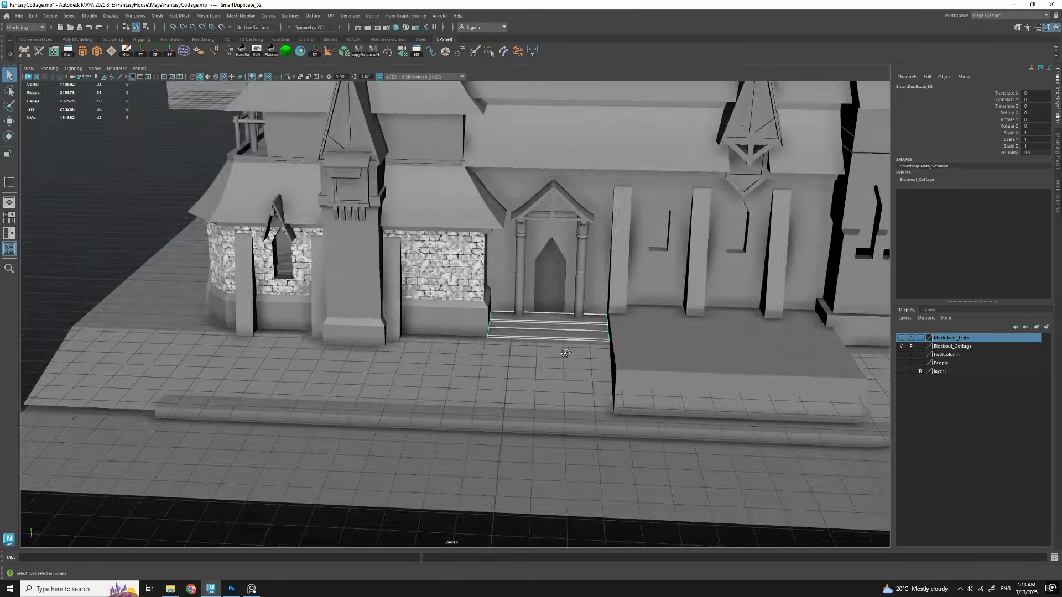
alt+drag(498, 332, 541, 446)
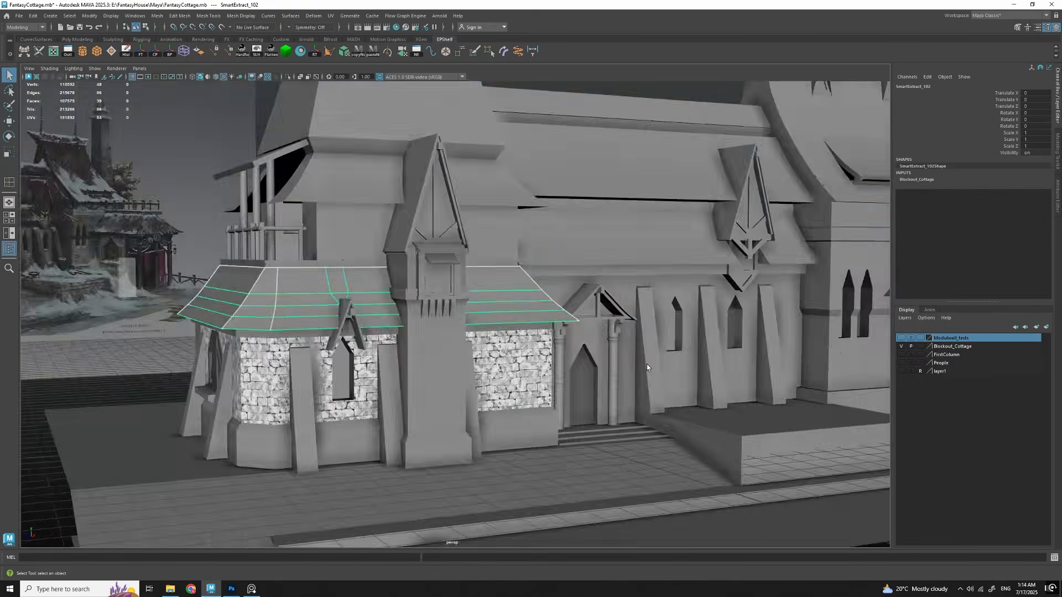
alt+middle_drag(646, 364, 600, 334)
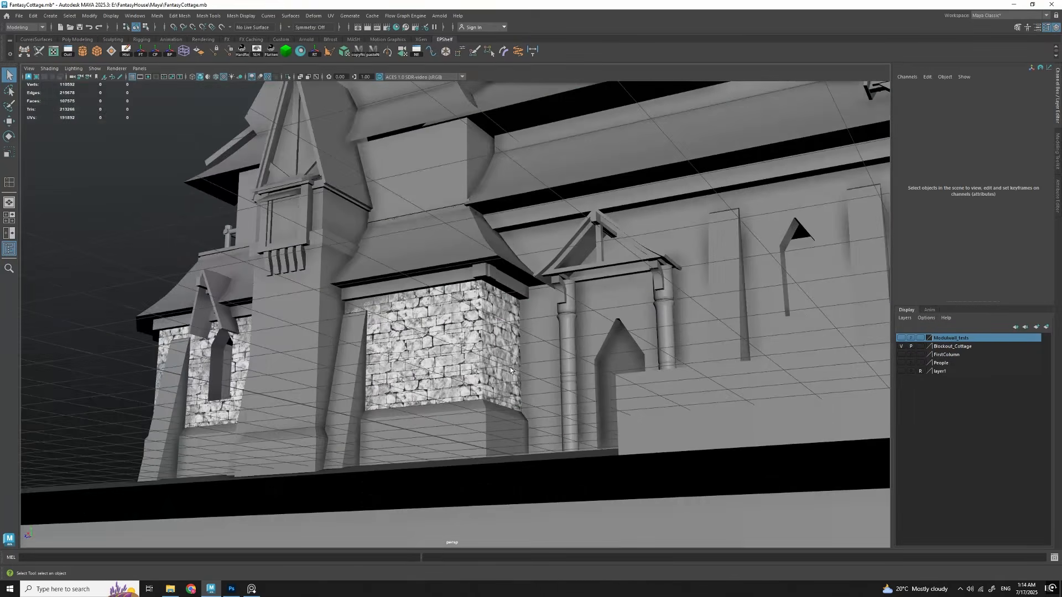
Step: Isolate the ground-floor roof section beside the entrance and adjust the vertices at its end
click(589, 378)
scroll(490, 436, up, 3)
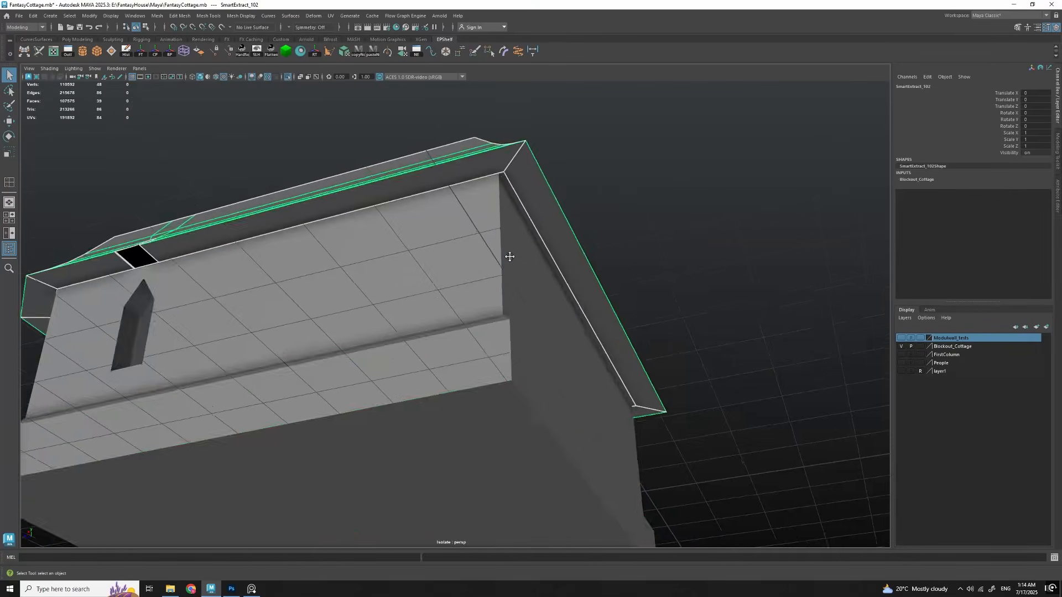
alt+drag(509, 256, 671, 280)
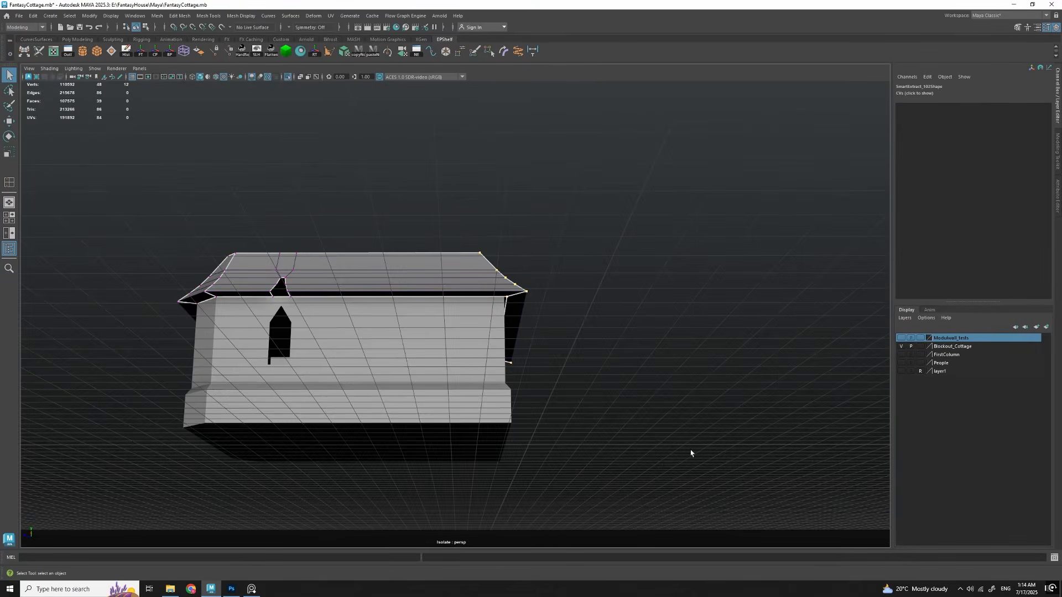
drag(490, 354, 480, 359)
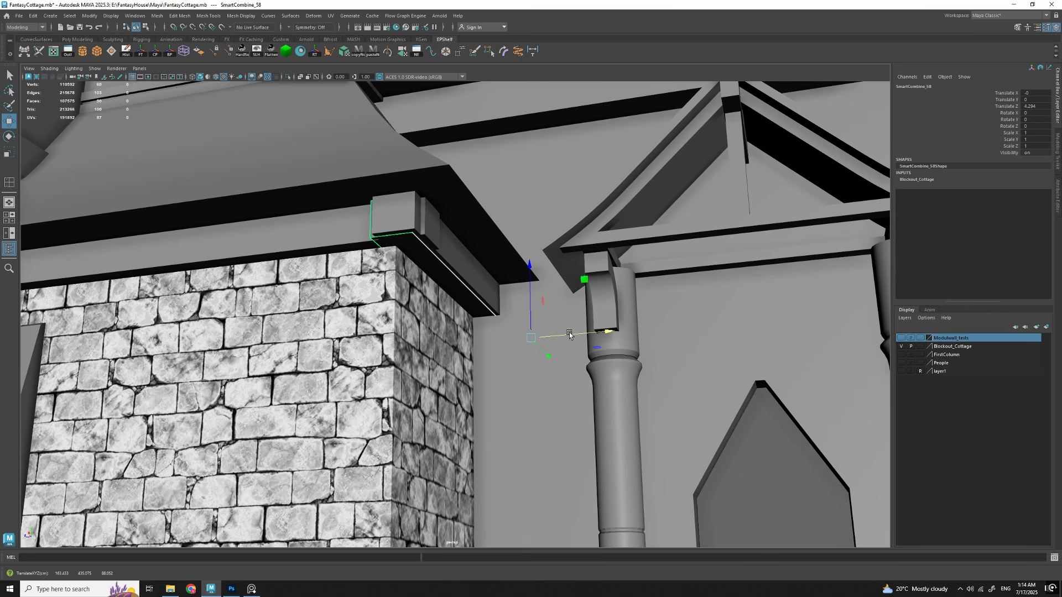
Step: Move the trim beam under the eave sideways to line up with the stone wall's corner near the entrance
click(468, 283)
drag(569, 334, 571, 330)
drag(567, 333, 541, 370)
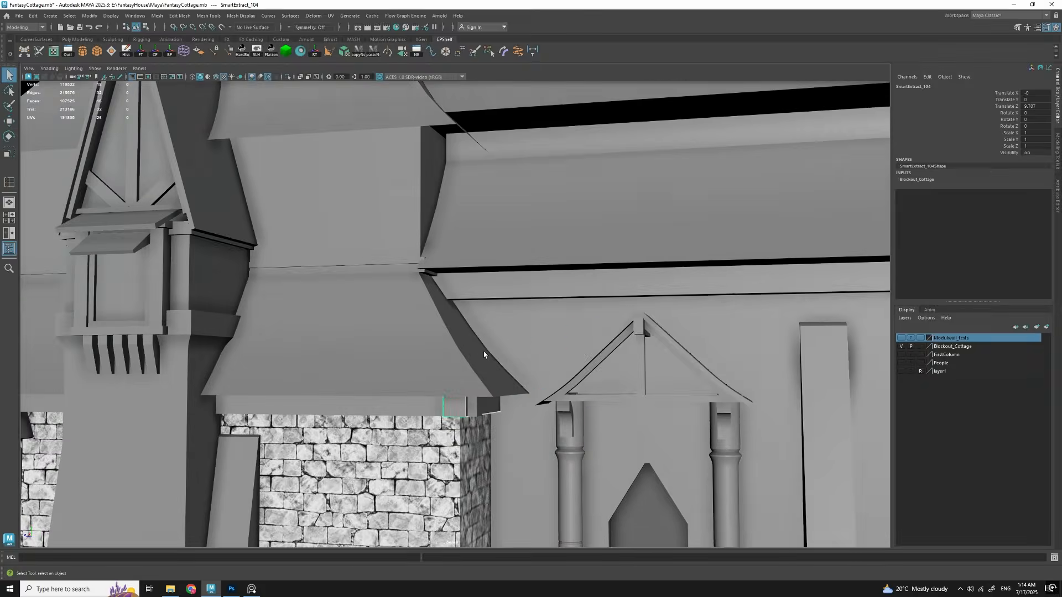
alt+drag(483, 351, 467, 278)
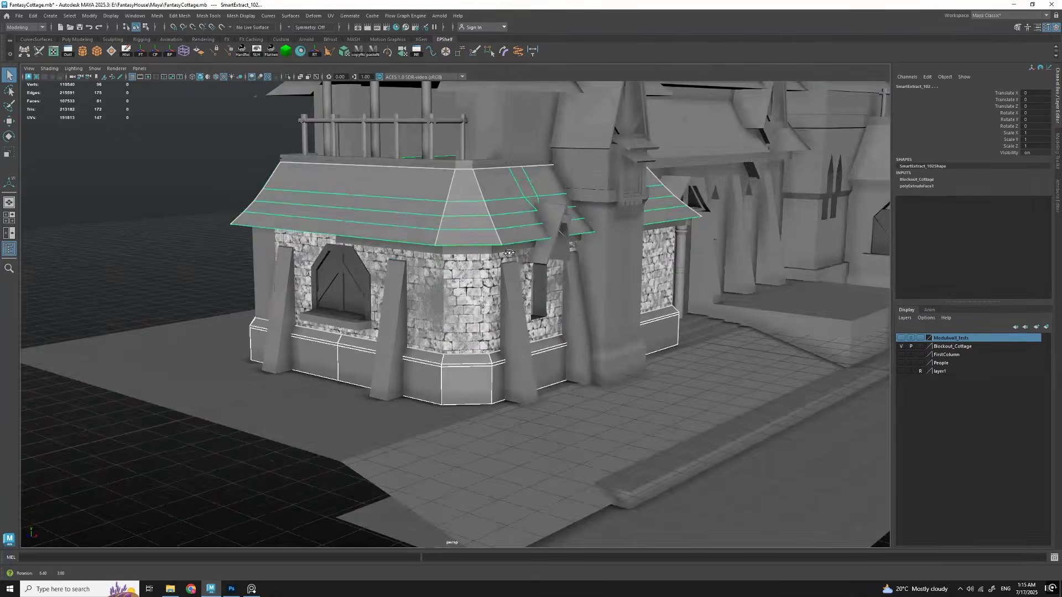
Step: Isolate the ground-floor roof, modular walls and stone base, and delete the unneeded parts
alt+drag(497, 331, 489, 309)
key(ctrl+1)
click(470, 211)
key(Delete)
alt+drag(538, 343, 538, 301)
click(309, 350)
key(Delete)
Step: Insert an edge loop across the isolated ground-floor roof and scale it straight
alt+drag(455, 300, 501, 381)
click(482, 287)
alt+drag(472, 330, 490, 281)
shift+right_drag(489, 281, 447, 302)
click(490, 283)
key(q)
key(r)
Step: Display the isolated meshes untextured, insert an edge loop down the window-side roof slope and align it with the wall seam near the corner
alt+drag(439, 282, 453, 335)
scroll(453, 335, down, 3)
alt+drag(530, 289, 498, 265)
mouse_move(407, 310)
mouse_down()
mouse_move(481, 307)
mouse_move(482, 253)
mouse_move(512, 264)
mouse_move(506, 241)
mouse_up()
key(w)
scroll(482, 253, up, 3)
click(217, 78)
key(5)
drag(420, 223, 488, 344)
alt+drag(332, 299, 466, 280)
key(g)
click(468, 288)
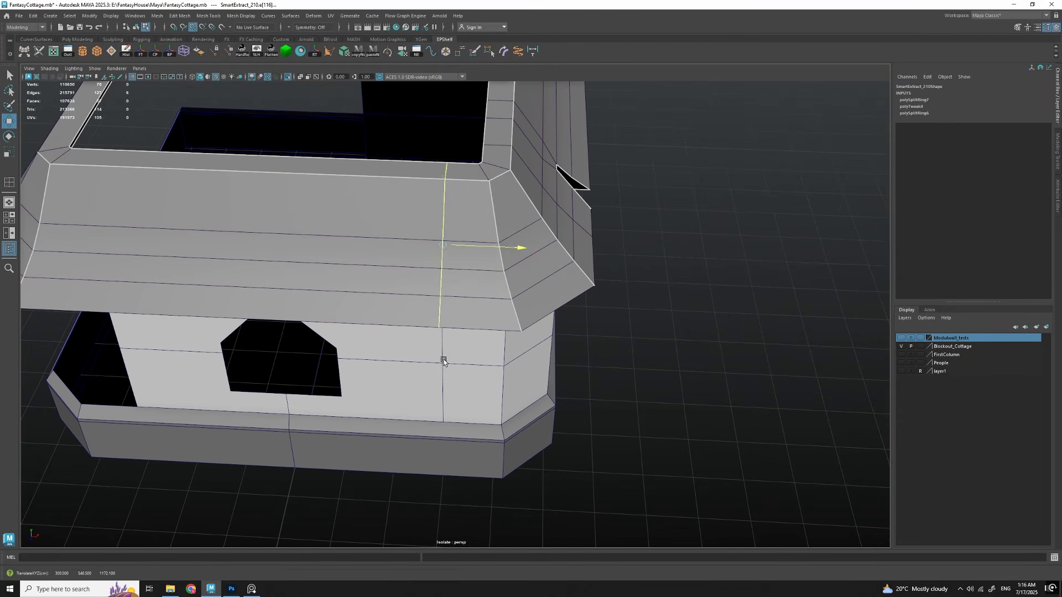
alt+drag(492, 246, 457, 261)
key(q)
Step: Insert edge loops through the stone base near the corner, in line with the wall seam above
alt+drag(449, 362, 412, 382)
click(529, 391)
scroll(490, 346, up, 2)
key(g)
alt+drag(529, 390, 432, 343)
click(477, 376)
key(g)
click(433, 342)
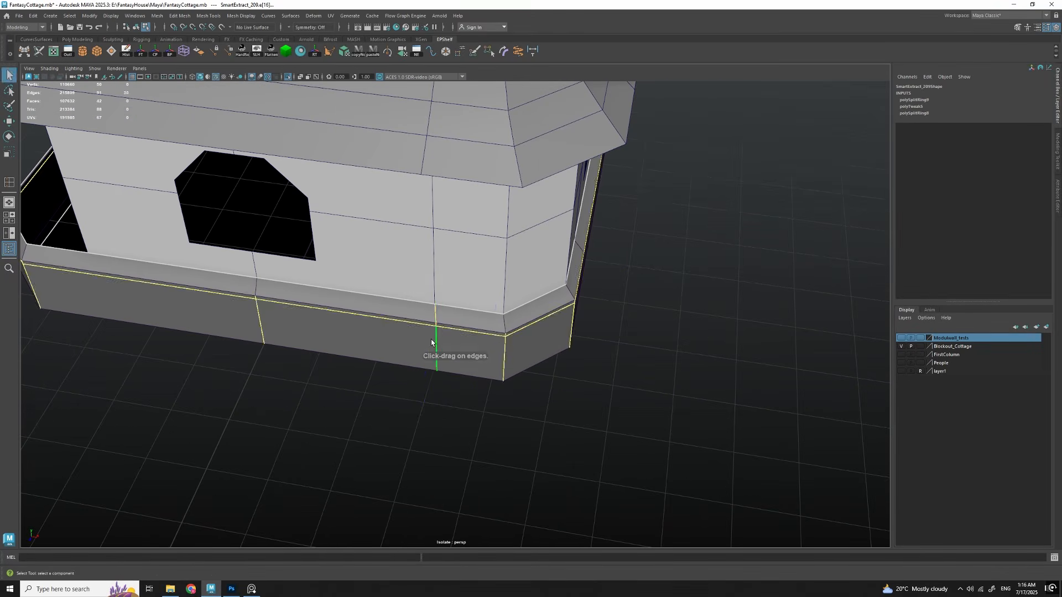
Step: Extract the corner's roof, wall and base as one combined mesh, set its pivot at the base and move it out of the building
alt+drag(365, 316, 591, 332)
click(595, 337)
click(155, 51)
key(w)
alt+drag(443, 354, 423, 486)
alt+drag(498, 409, 404, 193)
scroll(555, 343, down, 5)
key(f)
drag(403, 194, 421, 343)
key(d)
click(470, 410)
alt+drag(602, 294, 535, 380)
scroll(535, 379, down, 5)
alt+drag(534, 380, 354, 365)
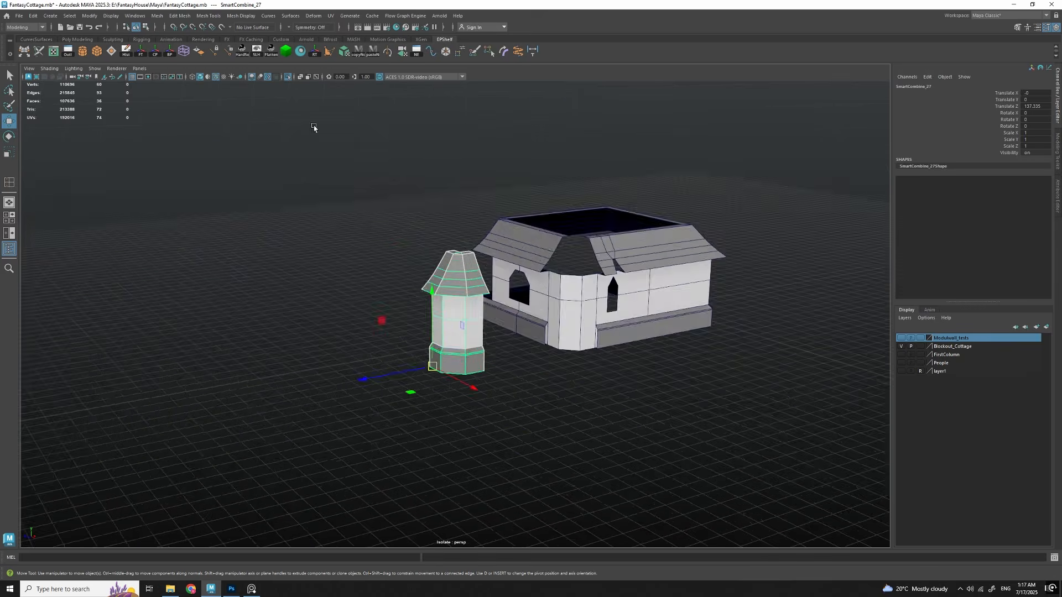
Step: Exit isolation and move the corner piece farther from the cottage, to Translate Z 937.335
click(288, 77)
alt+drag(476, 343, 512, 353)
drag(368, 351, 309, 354)
key(f)
Step: Planar-project UVs onto the corner piece's roof faces and cut UV seams along the roof's edge loops
alt+drag(484, 373, 455, 249)
right_drag(455, 249, 453, 284)
key(q)
double_click(453, 284)
alt+drag(453, 284, 470, 342)
key(g)
alt+drag(420, 243, 436, 263)
right_drag(435, 262, 434, 228)
double_click(430, 253)
mouse_move(435, 228)
alt+mouse_down()
mouse_move(429, 253)
mouse_move(437, 221)
alt+mouse_up()
key(shift+x)
Step: Open the UV Editor, unfold the corner roof's UV shell and move it outside the first UV tile
click(53, 51)
right_drag(354, 238, 354, 271)
click(332, 271)
alt+drag(332, 271, 354, 276)
double_click(354, 276)
alt+middle_drag(664, 332, 594, 336)
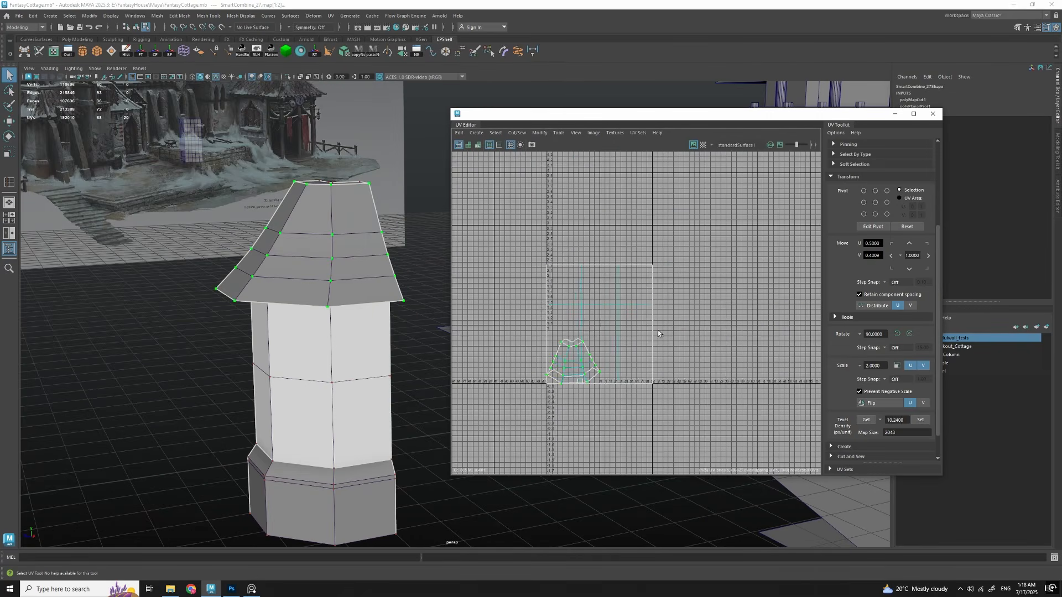
key(ctrl+u)
scroll(581, 359, up, 4)
key(w)
drag(487, 321, 694, 305)
alt+drag(398, 238, 489, 264)
Step: Straighten the unfolded roof shell into a rectangular UV grid and undo the extra adjustment
scroll(652, 332, up, 3)
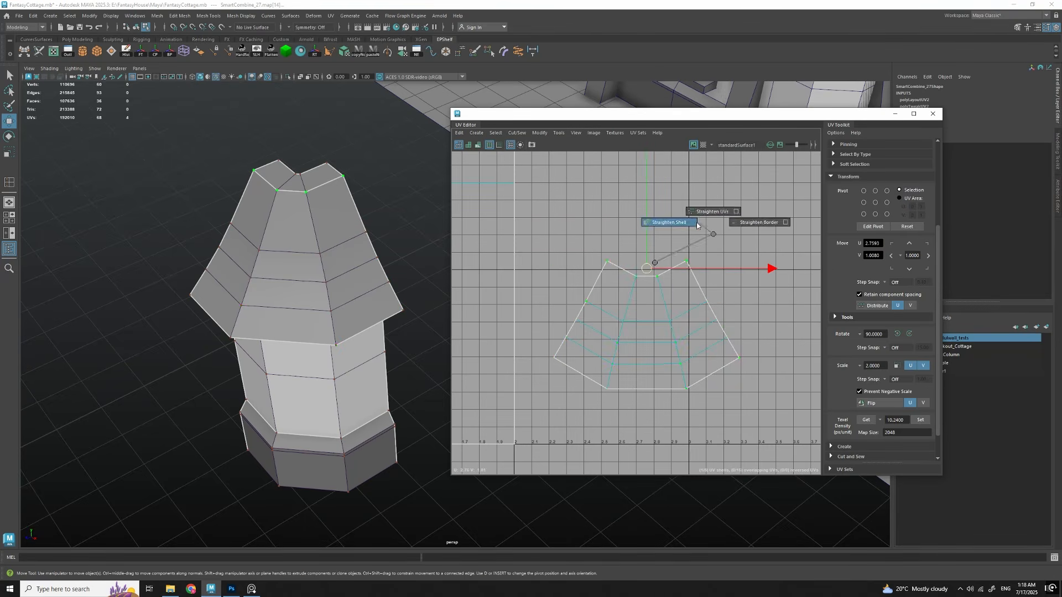
shift+right_drag(701, 227, 700, 225)
shift+right_drag(678, 271, 679, 272)
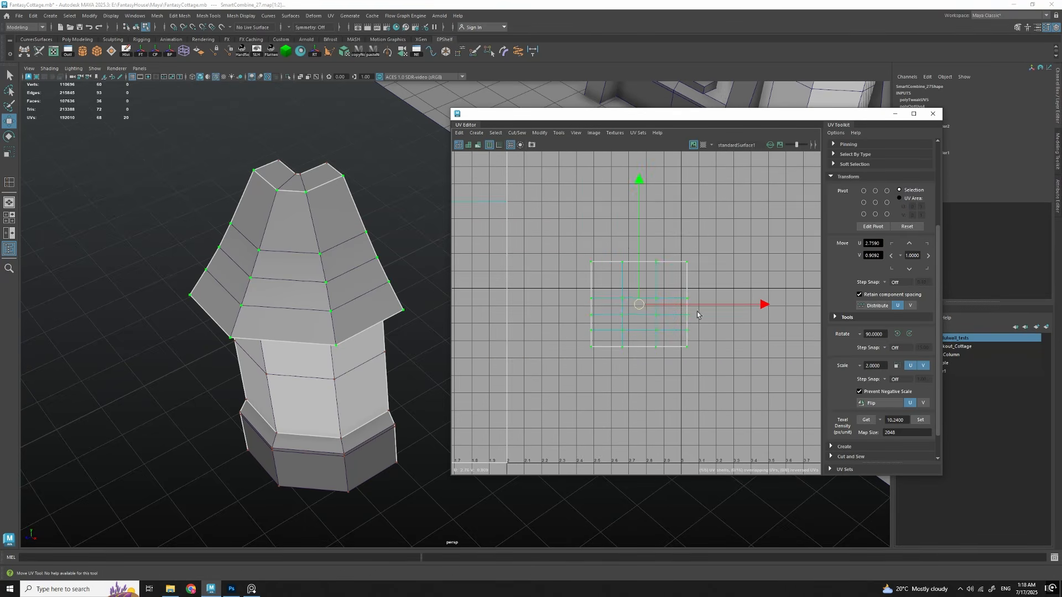
shift+right_drag(574, 244, 560, 248)
key(ctrl+z)
scroll(652, 348, down, 4)
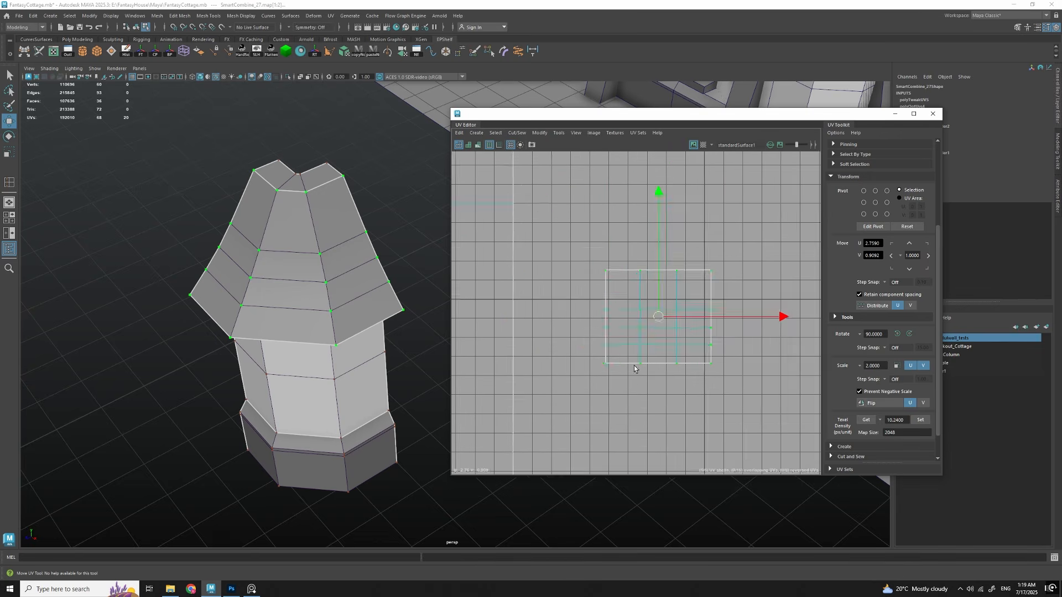
Step: Snap the straightened roof shell's lower corner onto a UV tile corner
alt+middle_drag(747, 374, 765, 395)
scroll(638, 409, up, 6)
alt+middle_drag(637, 409, 610, 350)
scroll(597, 327, down, 4)
alt+drag(310, 354, 354, 343)
alt+middle_drag(652, 332, 677, 341)
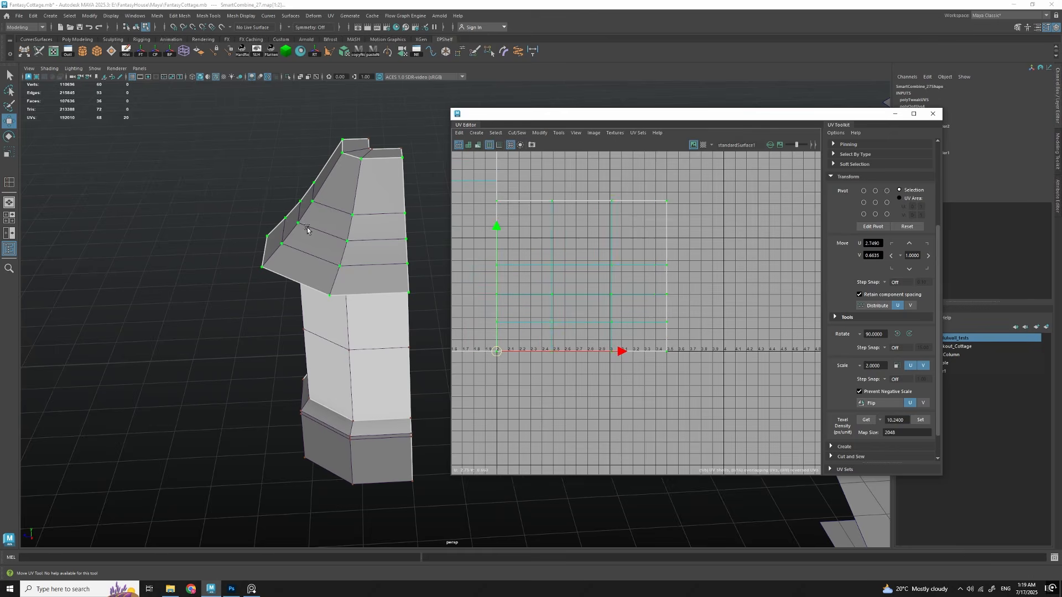
Step: Split the roof faces off the corner piece as a separate mesh and select it as an object
alt+drag(307, 230, 331, 196)
scroll(608, 299, up, 1)
mouse_move(593, 290)
alt+middle_down()
mouse_move(654, 330)
mouse_move(583, 299)
alt+middle_up()
drag(686, 179, 639, 390)
alt+middle_drag(608, 275, 678, 307)
key(q)
key(w)
scroll(677, 306, down, 4)
double_click(608, 334)
scroll(612, 338, up, 2)
scroll(613, 342, down, 3)
right_drag(294, 332, 304, 320)
click(303, 320)
key(q)
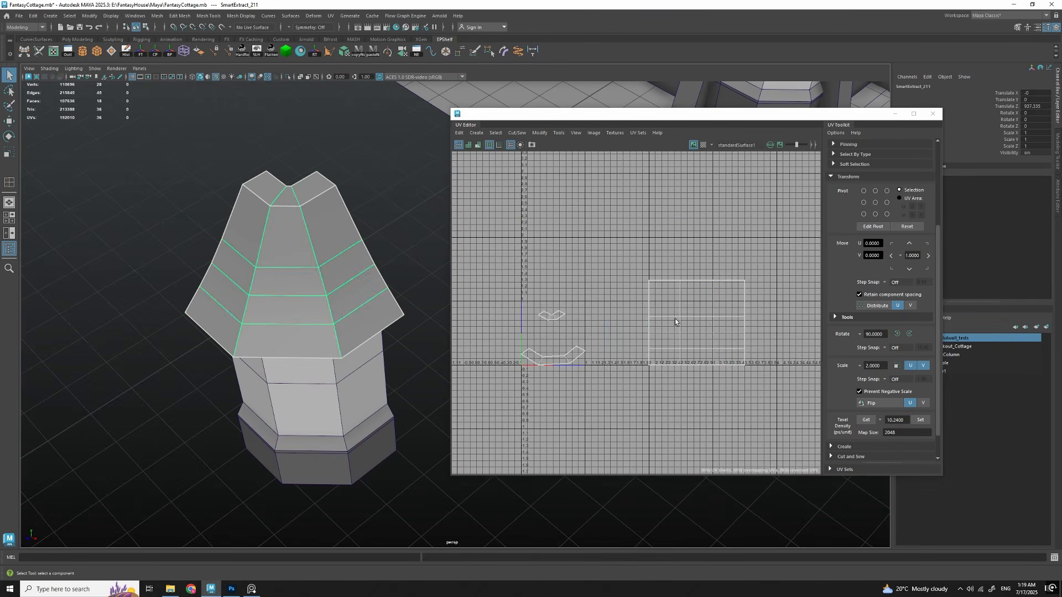
Step: Move the small roof UV shells aside below the tile and snap the main shell's lower corner to the UV origin
right_drag(674, 322, 701, 323)
drag(488, 302, 555, 392)
key(w)
drag(519, 337, 590, 416)
double_click(626, 349)
key(w)
alt+middle_drag(626, 348, 754, 368)
drag(739, 347, 697, 390)
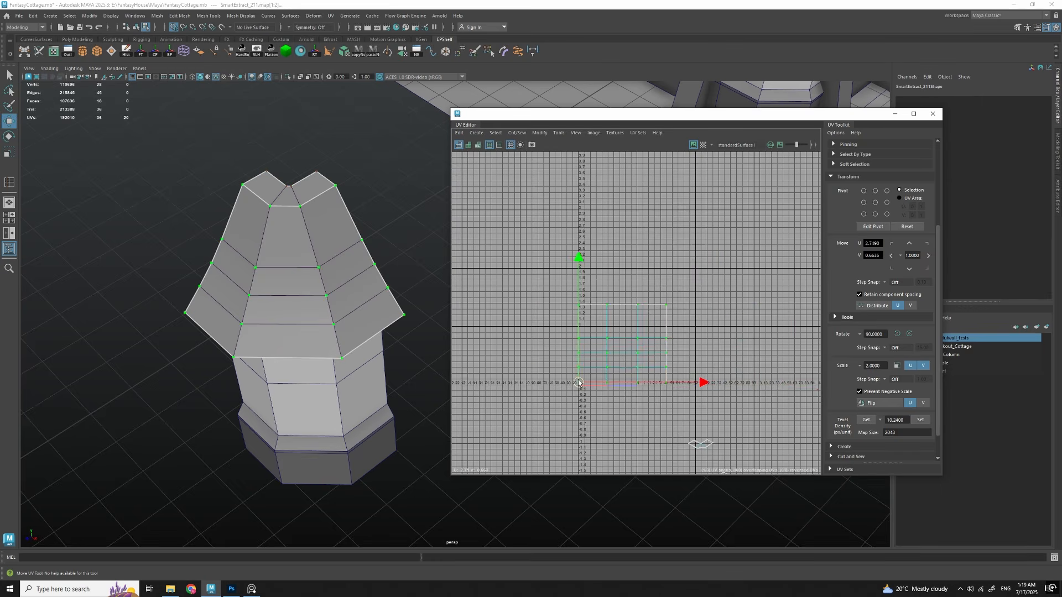
drag(578, 382, 576, 383)
Step: Scale the main roof shell in U from the UV origin so it spans two tiles
scroll(576, 383, up, 4)
scroll(579, 382, down, 2)
alt+middle_drag(649, 379, 586, 371)
scroll(588, 369, down, 1)
scroll(685, 377, up, 1)
key(r)
drag(606, 378, 638, 380)
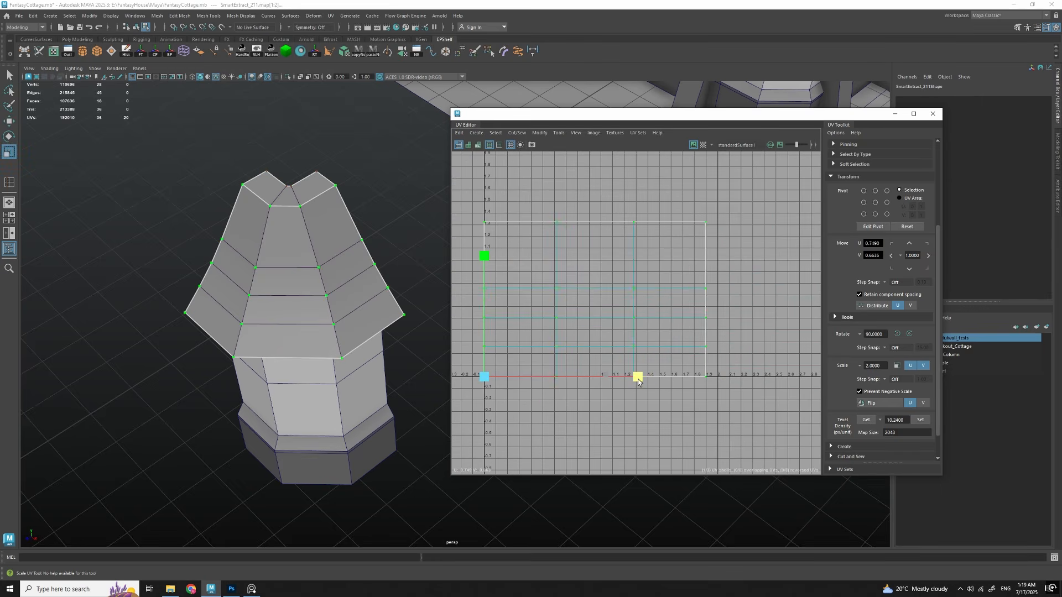
click(733, 310)
key(ctrl+z)
Step: Cut the widened roof shell into separate tapered panels and arrange them across the two UV tiles
key(q)
drag(678, 398, 533, 205)
alt+middle_drag(683, 294, 713, 301)
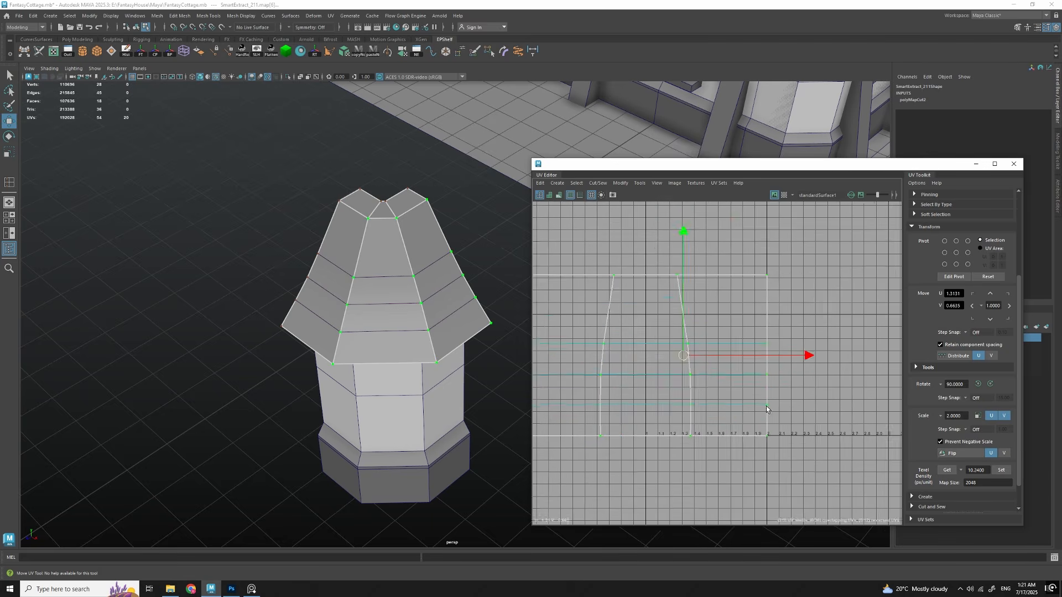
click(766, 406)
scroll(749, 393, up, 1)
alt+middle_drag(749, 392, 709, 377)
scroll(679, 334, down, 2)
alt+middle_drag(679, 334, 799, 335)
drag(678, 251, 719, 427)
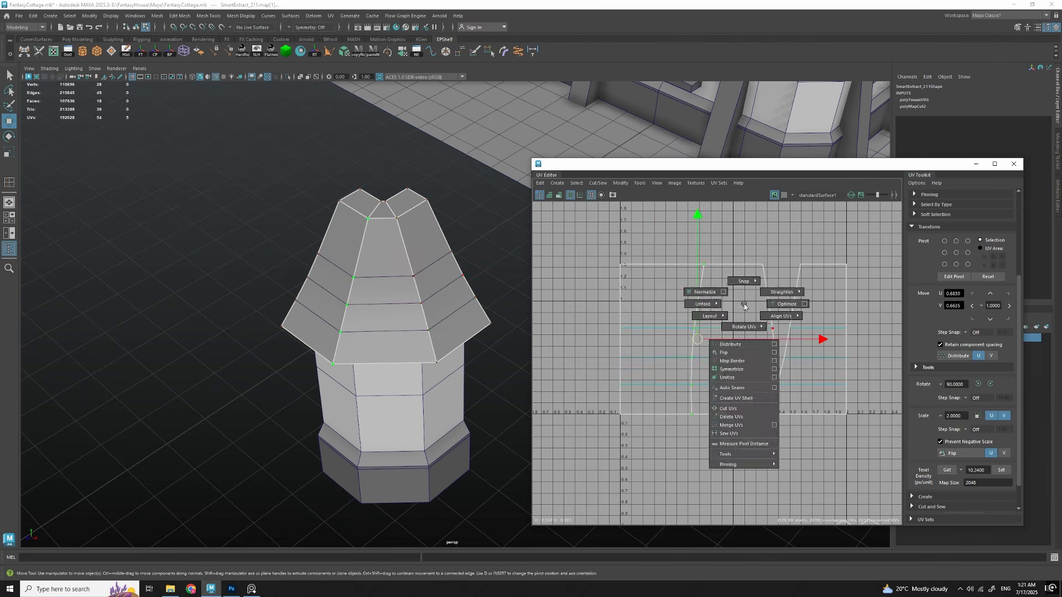
shift+right_drag(693, 313, 694, 313)
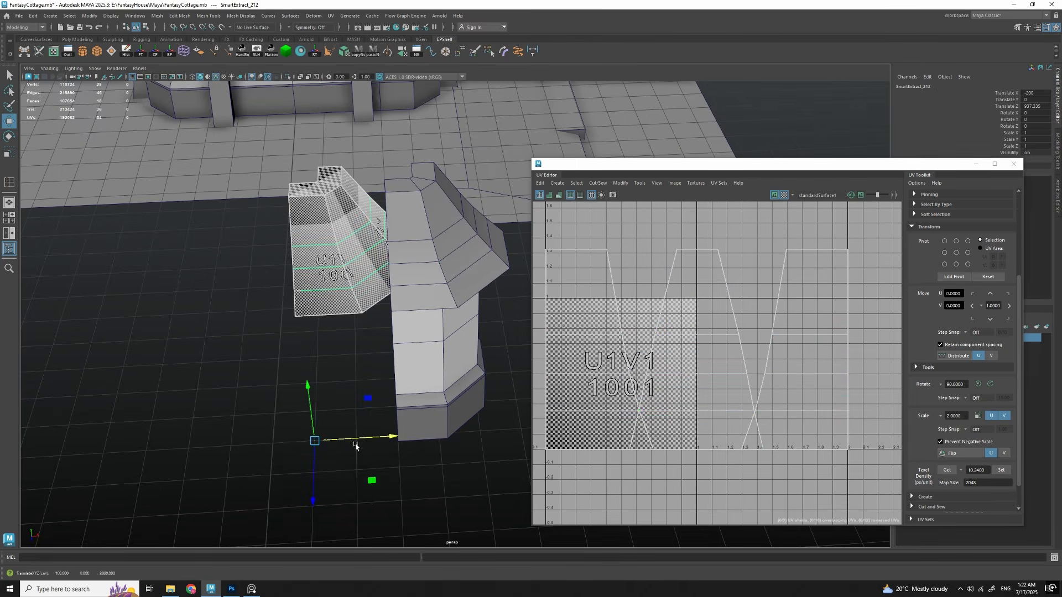
Step: Try moving a checker-textured duplicate of the corner roof along X beside the original
key(w)
alt+drag(431, 441, 356, 421)
alt+drag(470, 421, 365, 321)
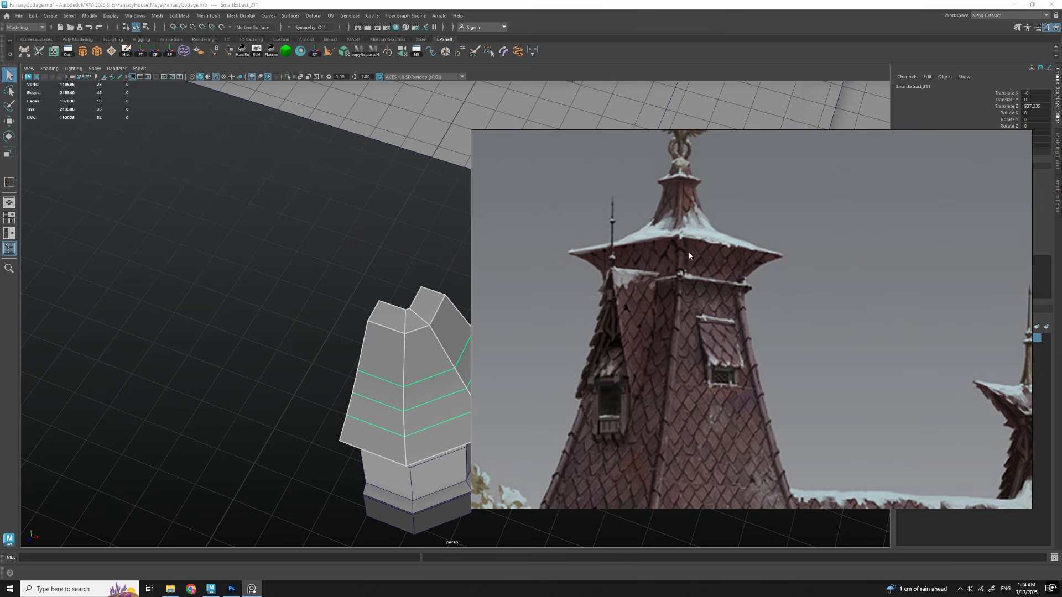
Step: Put the UV Editor aside and examine the tower and tapered roofs of the blockout against the reference painting
scroll(585, 321, down, 4)
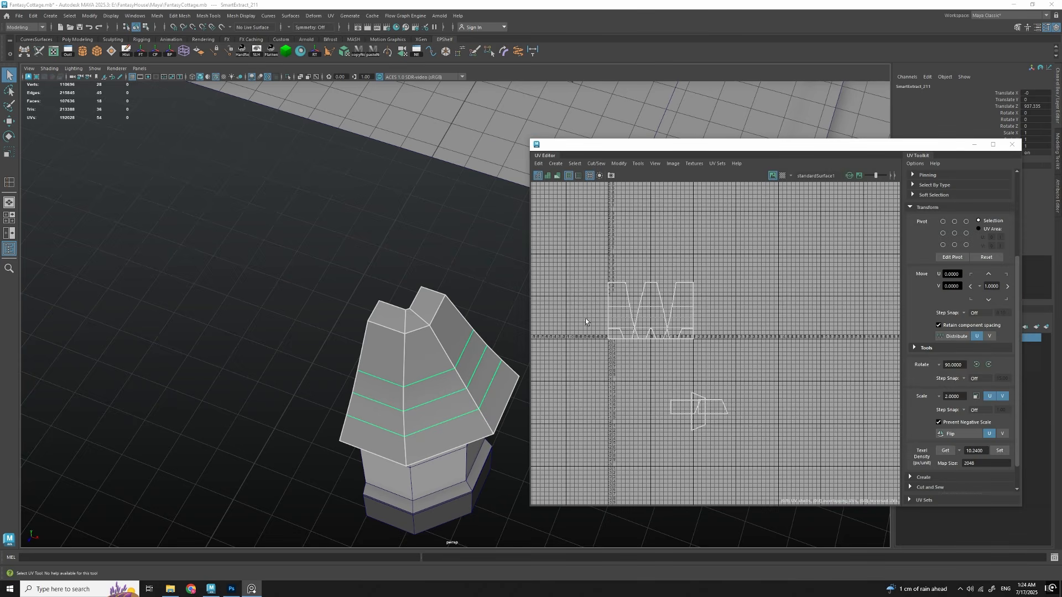
drag(644, 148, 1061, 111)
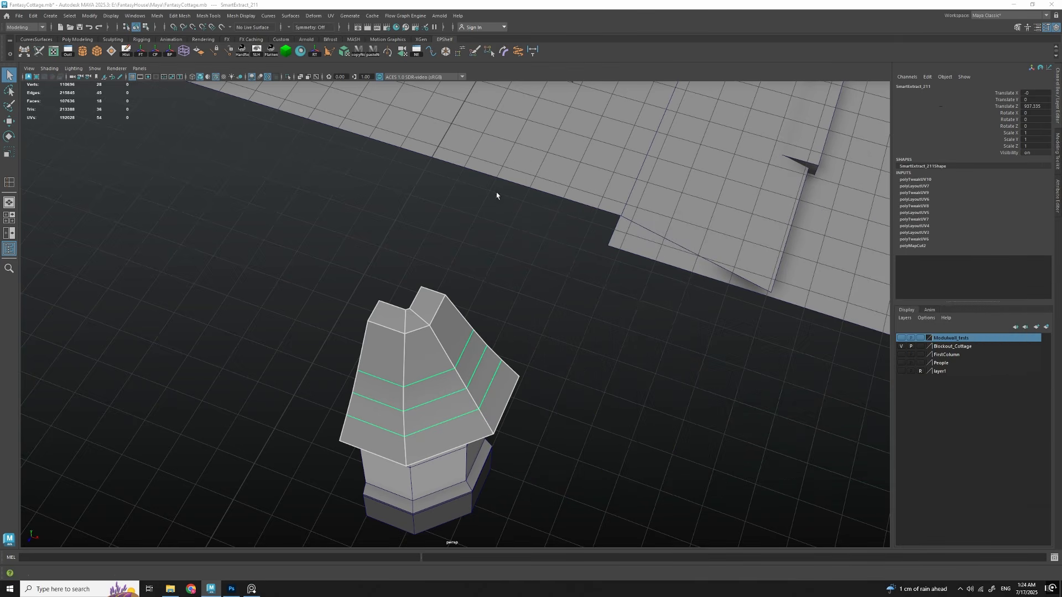
alt+drag(491, 349, 386, 301)
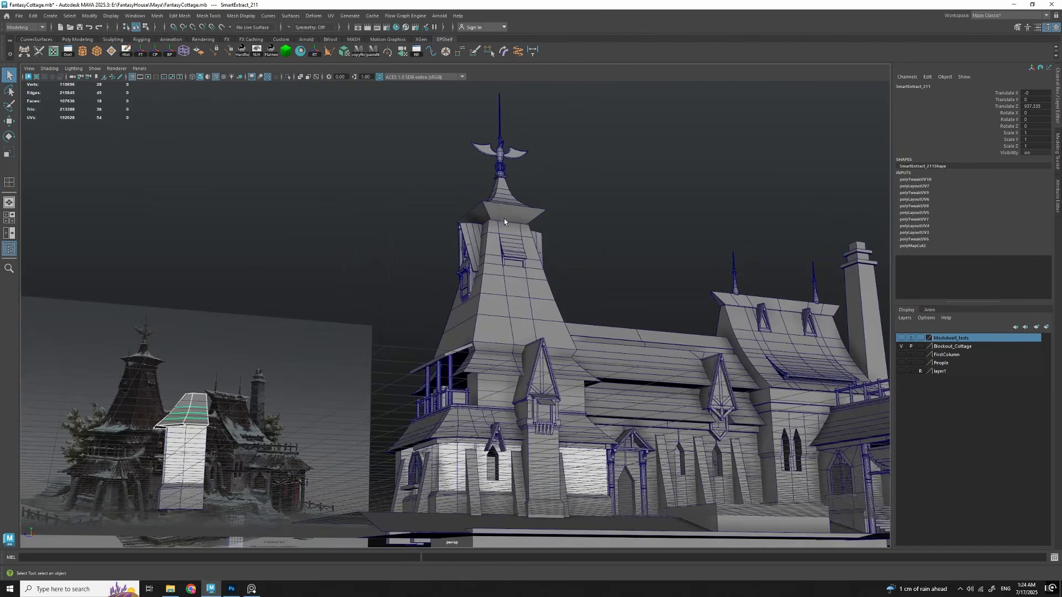
alt+drag(512, 237, 528, 199)
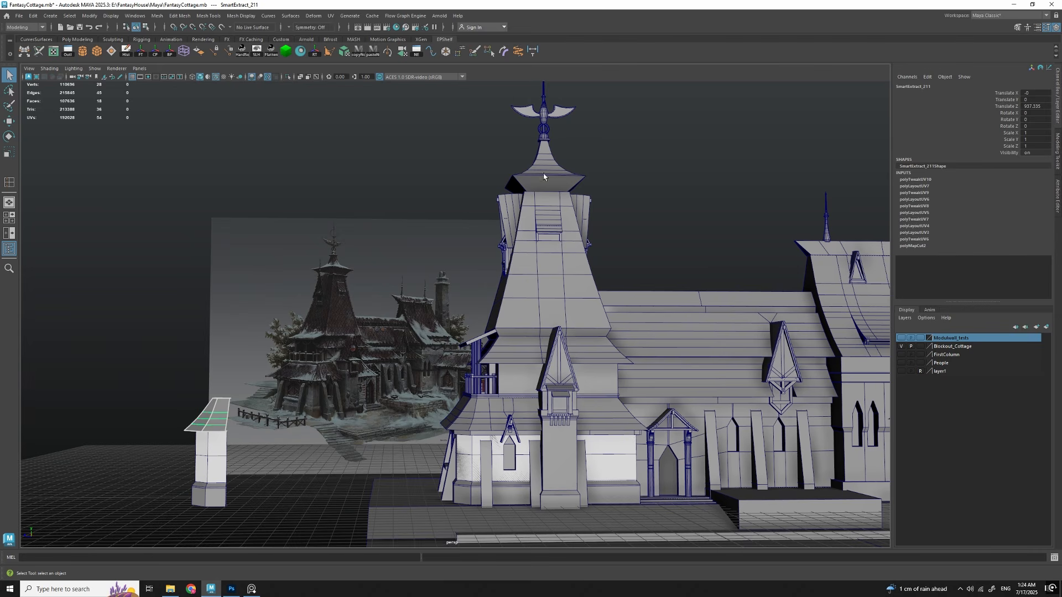
alt+right_drag(513, 260, 387, 191)
alt+drag(387, 191, 458, 200)
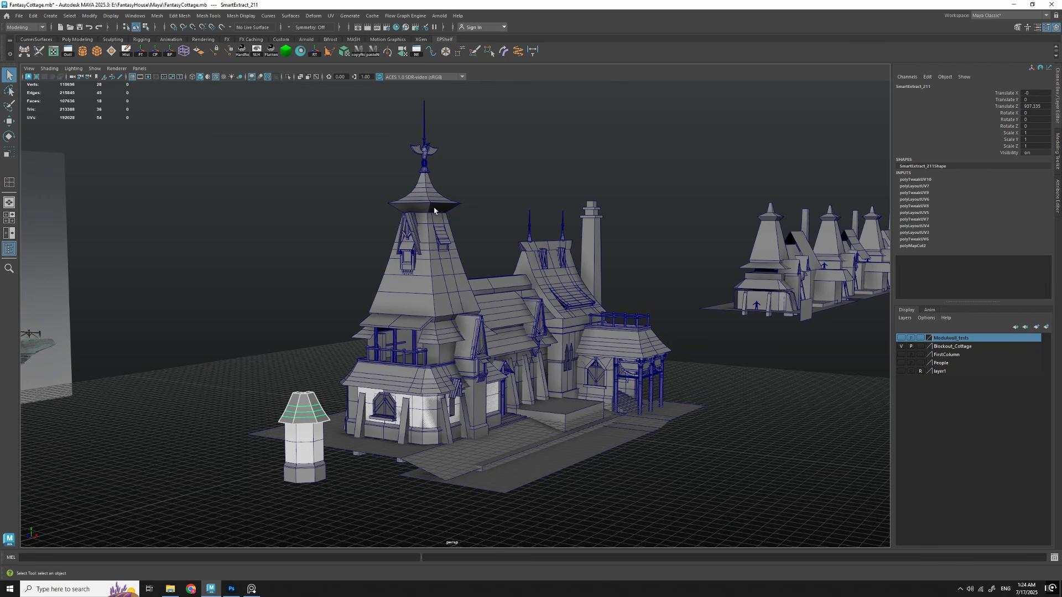
alt+middle_drag(434, 422, 505, 372)
alt+drag(504, 372, 472, 407)
alt+right_drag(486, 368, 519, 342)
key(f)
mouse_move(519, 341)
alt+mouse_down()
mouse_move(542, 287)
mouse_move(446, 331)
mouse_move(518, 327)
alt+mouse_up()
Step: Compare the ground floor's stone walls, buttresses and entrance with the reference painting in the image viewer
key(ctrl+F11)
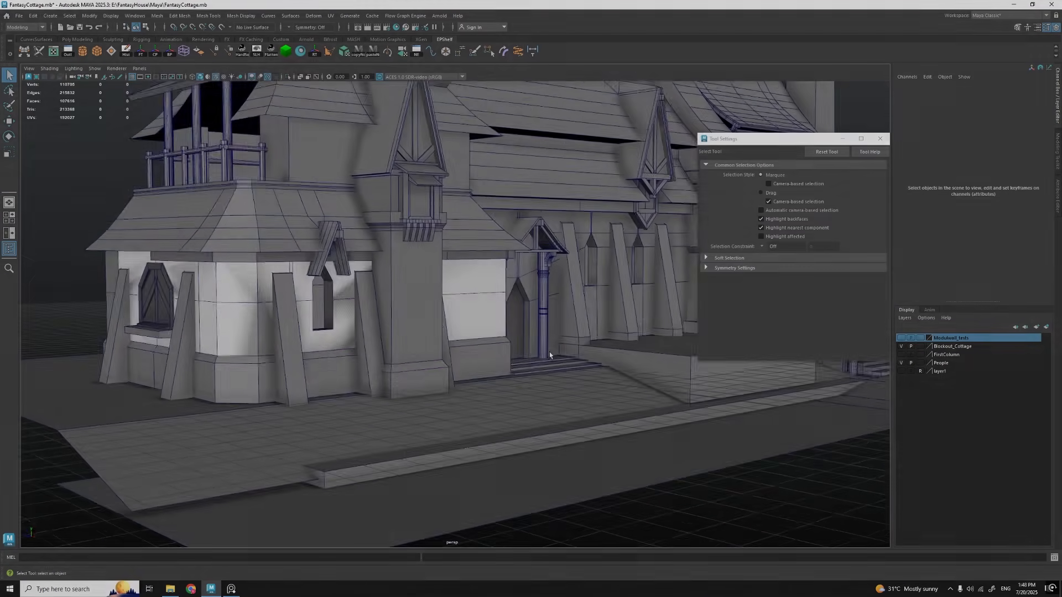
alt+drag(550, 351, 456, 346)
scroll(519, 355, up, 3)
key(alt+Tab)
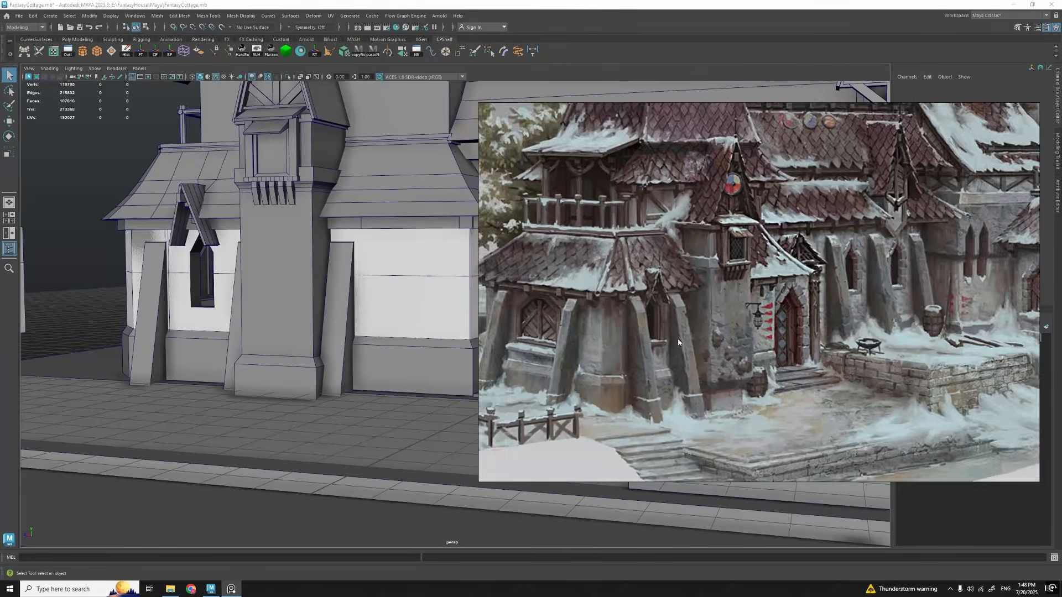
Step: Study the stone walls in the reference painting and the castle wall photo, including the sloped capstones and masonry
scroll(679, 343, down, 15)
middle_drag(755, 382, 813, 309)
scroll(798, 349, up, 2)
middle_drag(857, 351, 753, 349)
scroll(803, 372, up, 4)
scroll(627, 267, up, 6)
middle_drag(628, 268, 625, 335)
middle_drag(630, 379, 626, 354)
scroll(625, 354, up, 4)
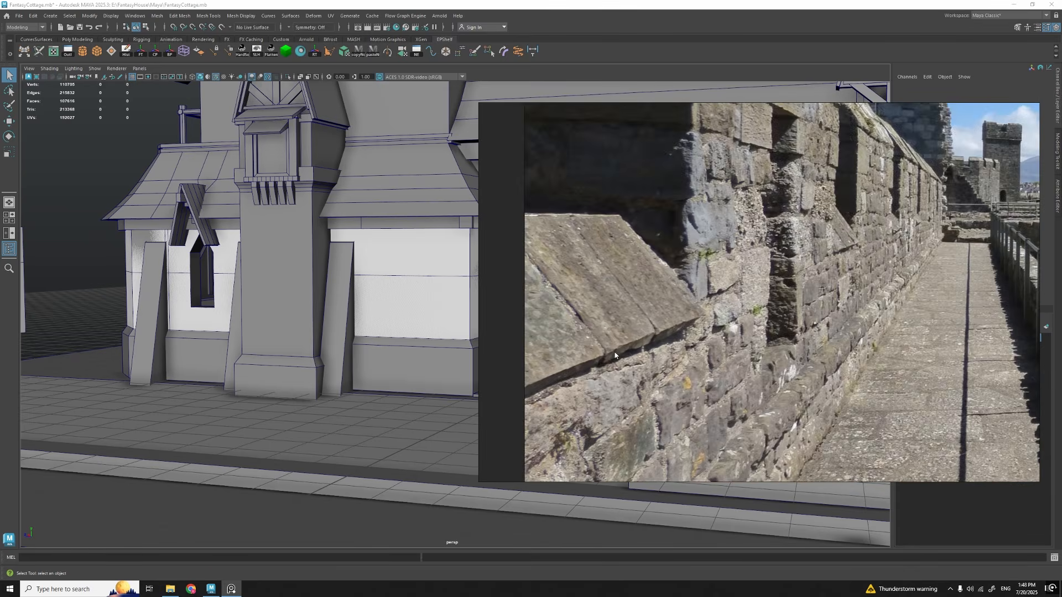
scroll(615, 354, up, 2)
scroll(528, 389, down, 6)
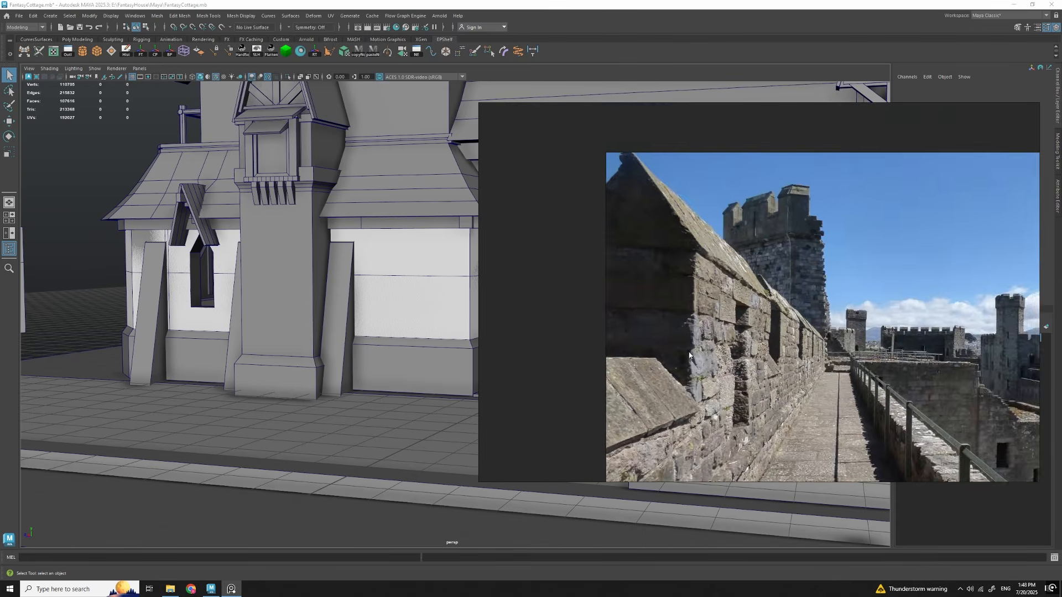
scroll(624, 289, up, 4)
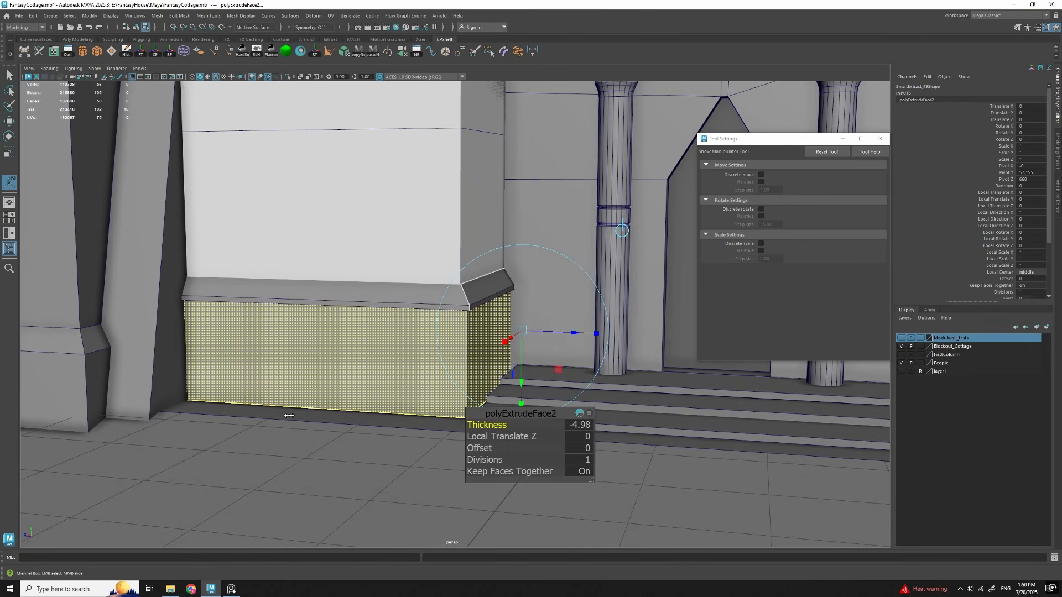
Step: Unwrap the stone base of the separate corner section in the UV Editor as a straight UV shell
alt+drag(402, 351, 426, 382)
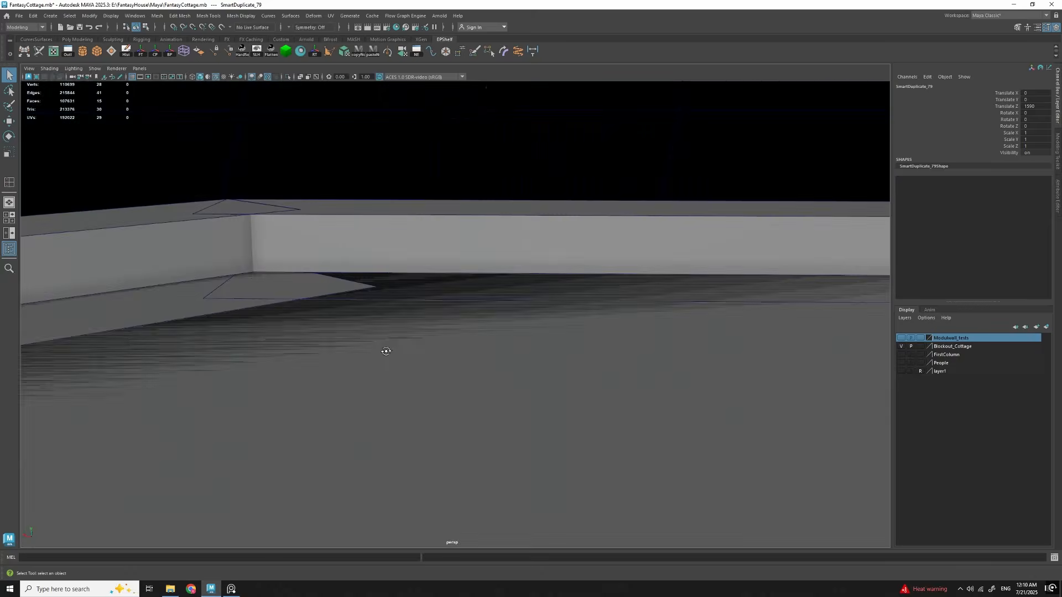
alt+drag(386, 351, 634, 368)
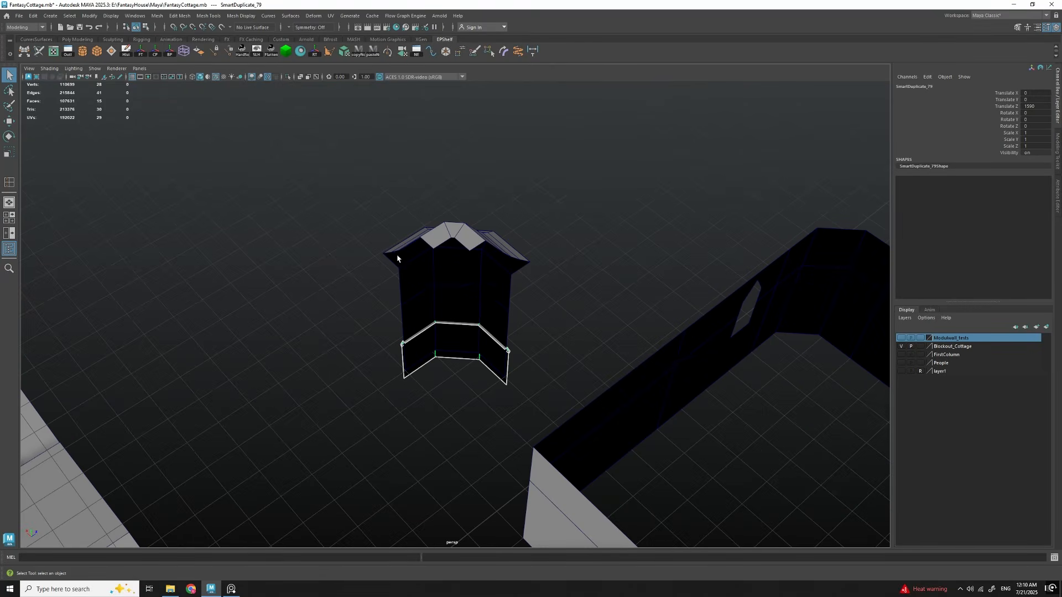
alt+drag(502, 309, 491, 348)
alt+middle_drag(498, 368, 510, 330)
scroll(511, 331, up, 4)
scroll(487, 323, down, 3)
click(467, 294)
alt+drag(468, 301, 460, 364)
scroll(418, 345, up, 4)
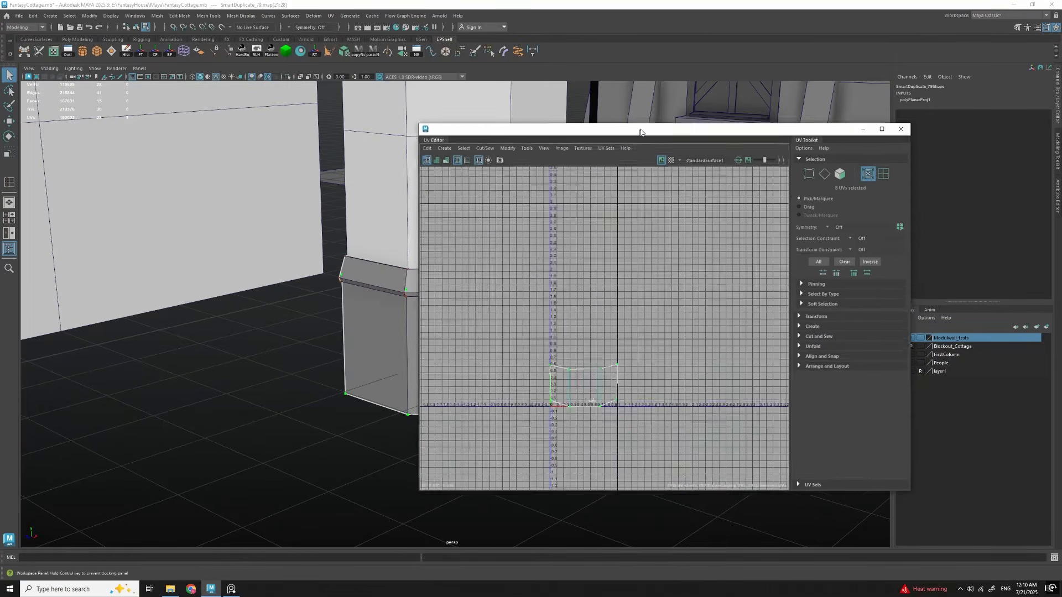
shift+right_drag(558, 312, 598, 295)
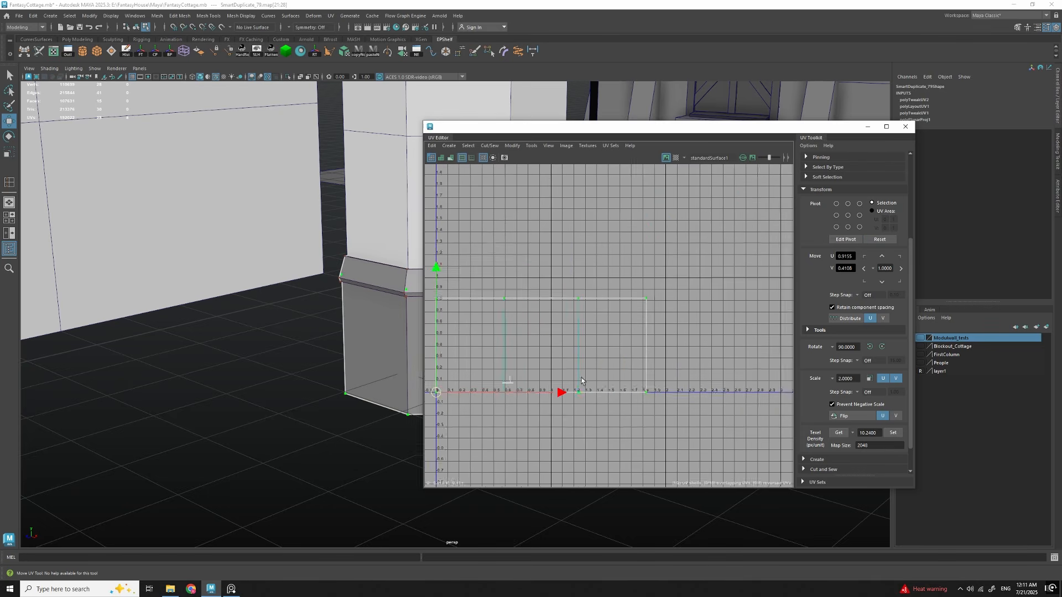
Step: Stretch the base's UV shell across exactly two UV tiles and check it with the checker texture
double_click(630, 385)
drag(621, 379, 601, 441)
alt+middle_drag(601, 440, 560, 446)
drag(562, 269, 672, 423)
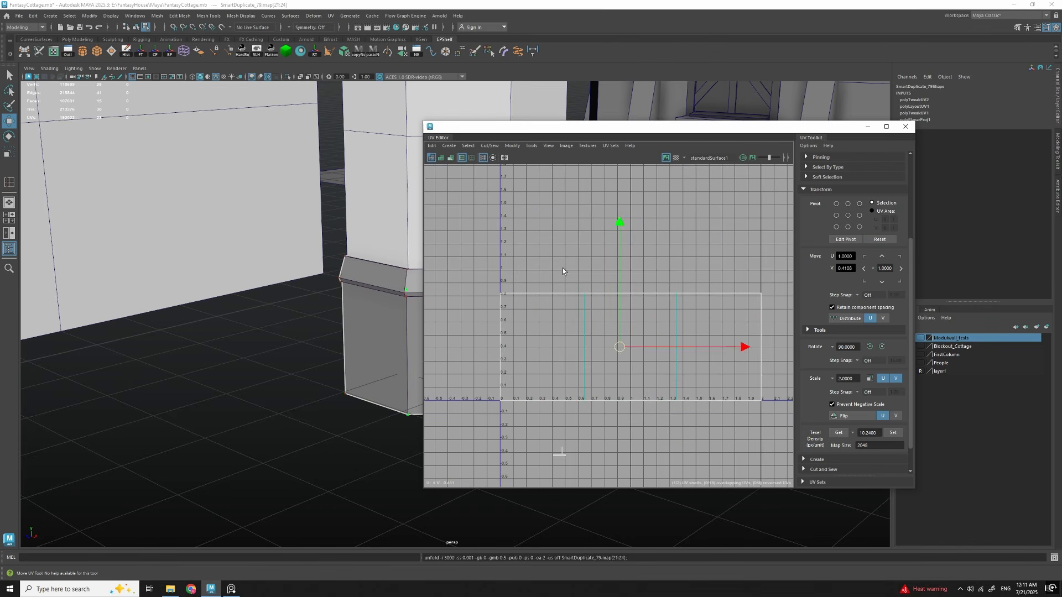
click(675, 157)
alt+middle_drag(360, 332, 260, 354)
alt+drag(276, 365, 334, 384)
click(676, 157)
scroll(629, 331, down, 3)
Step: Align the UVs of the base's sloped ledge to the upper edge of the two tiles and check them with the checker texture
right_drag(351, 370, 350, 412)
shift+click(299, 298)
shift+click(386, 294)
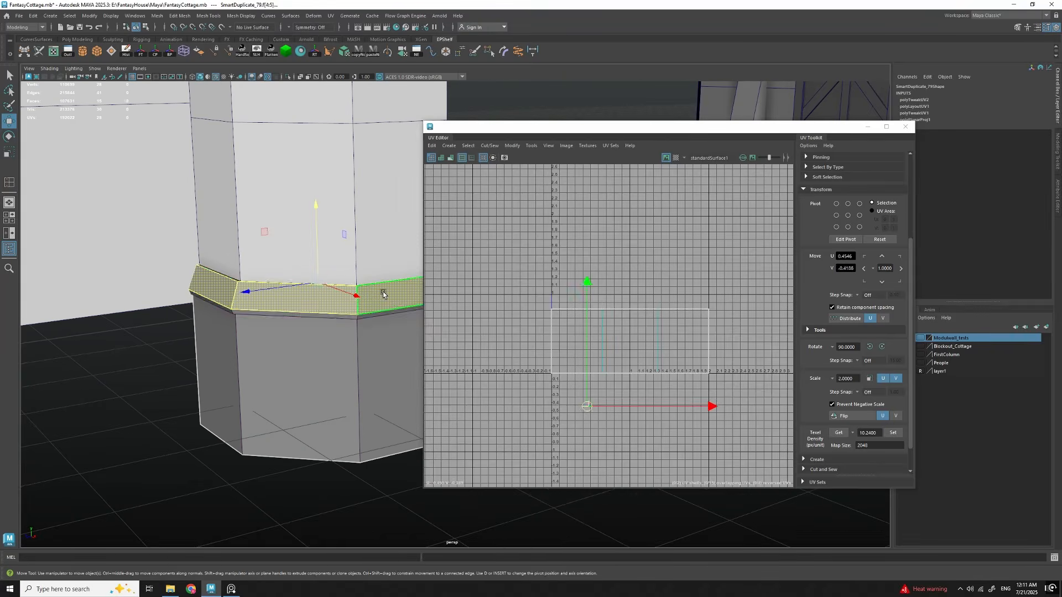
alt+middle_drag(672, 391, 644, 392)
key(d)
key(v)
drag(624, 371, 527, 382)
drag(511, 266, 504, 255)
key(q)
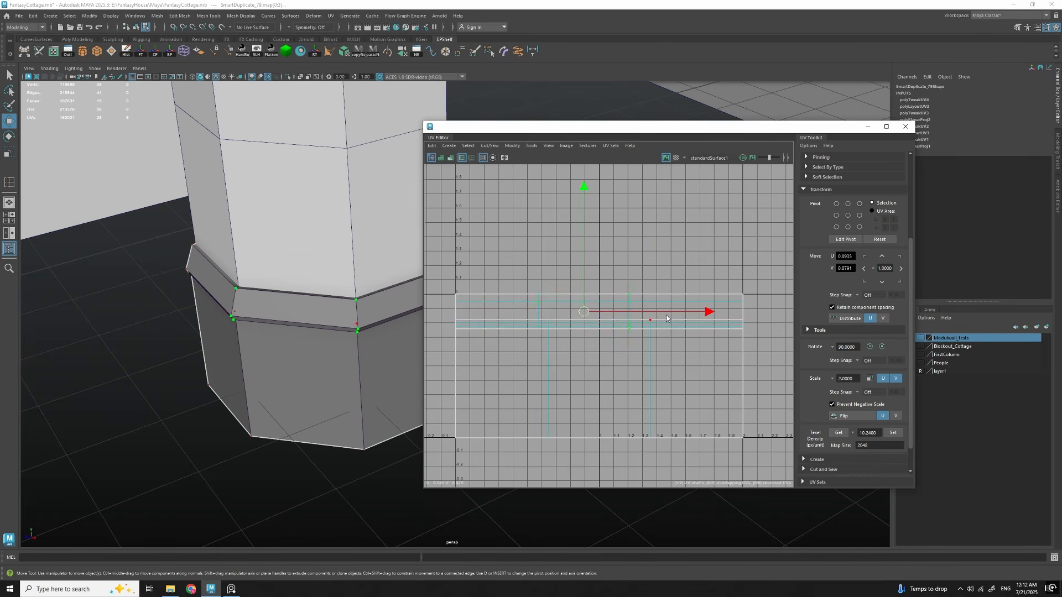
click(676, 159)
alt+drag(330, 334, 281, 353)
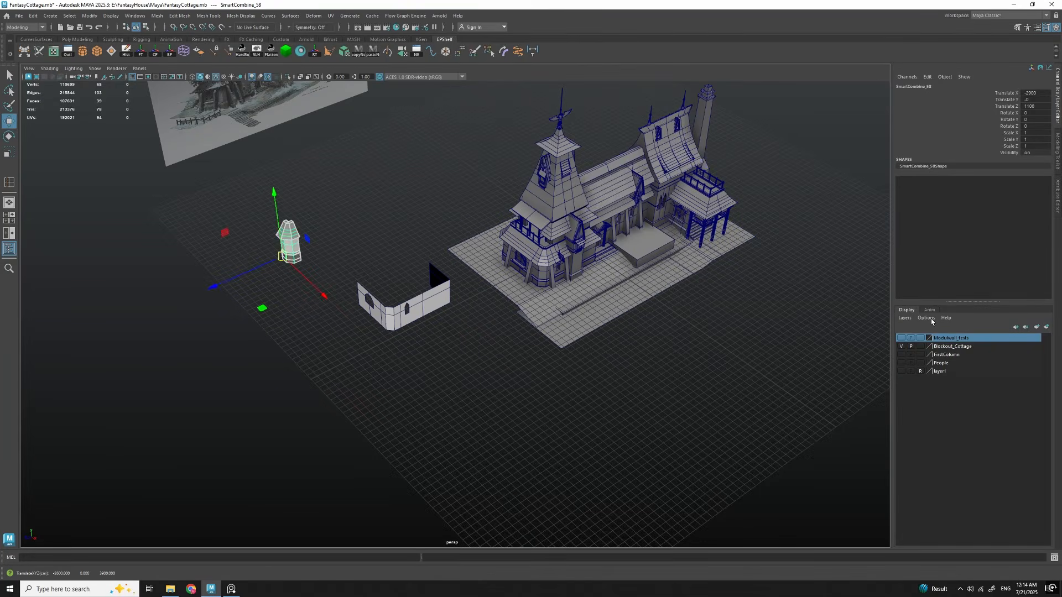
Step: Duplicate the separate ground-floor wall shell and move the copy onto the blockout's ground floor
click(410, 314)
scroll(545, 387, up, 6)
scroll(382, 395, down, 2)
alt+drag(382, 394, 470, 408)
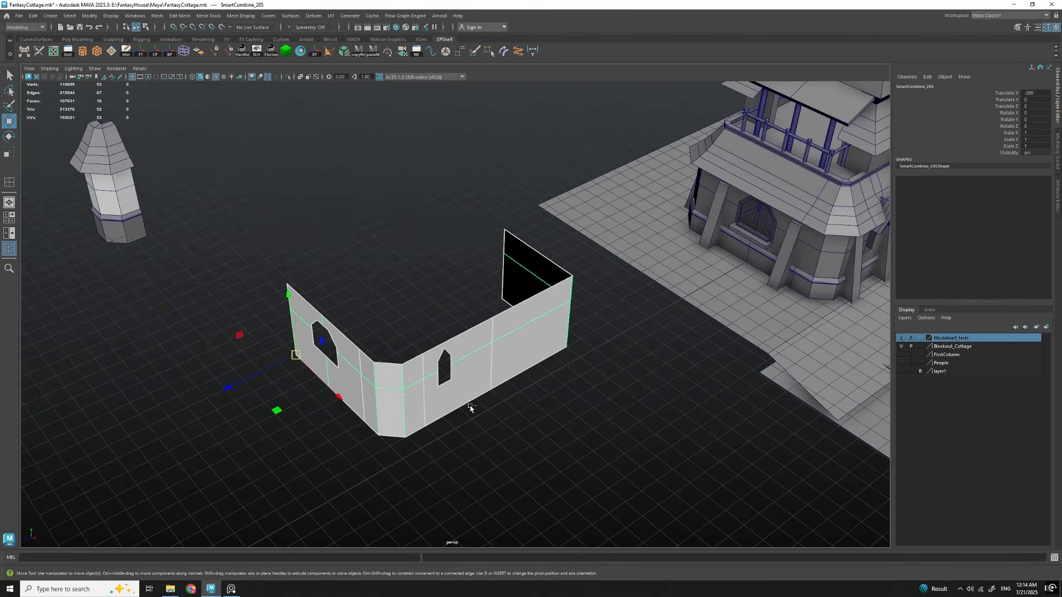
key(ctrl+d)
drag(275, 410, 481, 437)
key(d)
alt+drag(595, 415, 544, 410)
click(486, 351)
scroll(486, 352, down, 4)
drag(445, 354, 497, 160)
Step: Isolate the copied shell with the blockout's ground-floor walls for comparison and undo the last two actions
click(527, 204)
key(ctrl+1)
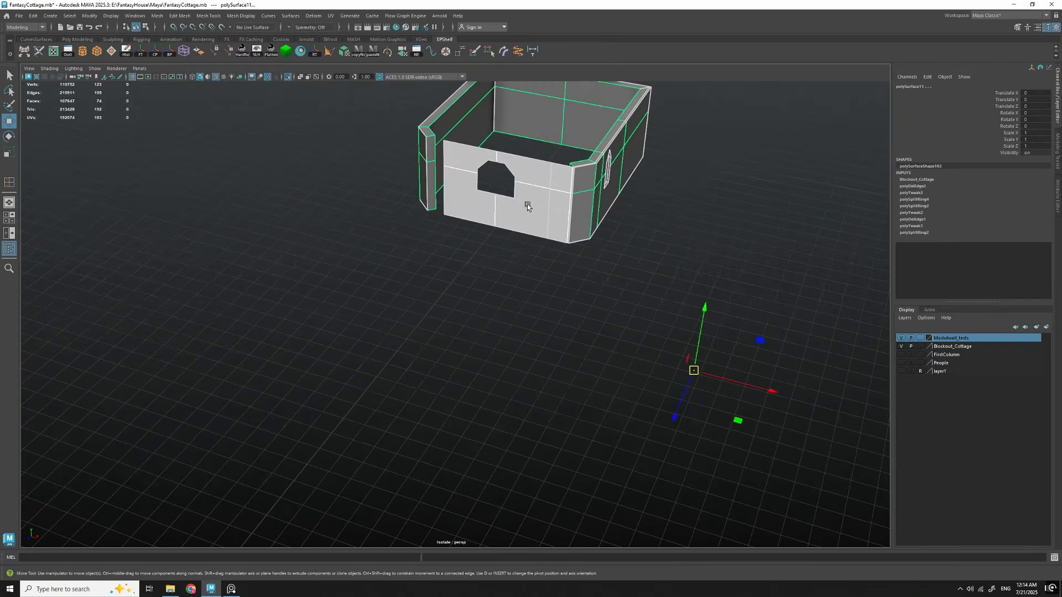
key(ctrl+1)
alt+drag(526, 204, 428, 323)
key(ctrl+z)
key(ctrl+z)
Step: Isolate the ground-floor pieces of the blockout and examine how their vertical edges line up with the wall panels
scroll(473, 315, down, 3)
shift+click(481, 299)
key(ctrl+1)
click(464, 421)
drag(431, 421, 447, 267)
key(f)
key(ctrl+1)
mouse_move(488, 322)
alt+mouse_down()
mouse_move(503, 369)
mouse_move(500, 316)
mouse_move(424, 353)
mouse_move(518, 325)
mouse_move(513, 338)
mouse_move(459, 354)
mouse_move(513, 337)
mouse_move(450, 293)
mouse_move(472, 299)
mouse_move(488, 335)
alt+mouse_up()
key(q)
click(501, 301)
double_click(450, 334)
key(r)
key(F8)
key(ctrl+1)
Step: Cut a vertical edge across the front of the isolated ground-floor stone base and scale it straight
shift+double_click(489, 338)
key(ctrl+shift+x)
key(ctrl+1)
alt+drag(551, 430, 493, 395)
click(500, 365)
key(ctrl+1)
key(ctrl+shift+x)
drag(411, 315, 408, 357)
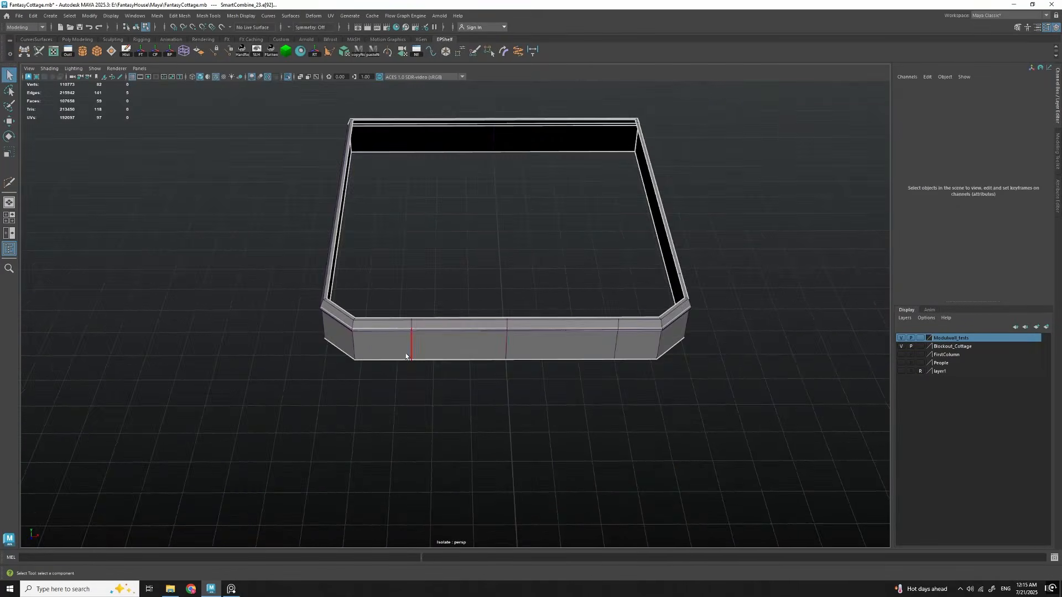
key(r)
drag(470, 366, 51, 394)
key(ctrl+1)
Step: Try to extract matching ground-floor faces as a separate modular section, and undo the attempt
alt+drag(369, 211, 332, 234)
key(w)
drag(437, 392, 470, 421)
key(F8)
key(q)
drag(513, 354, 464, 274)
alt+drag(531, 332, 310, 396)
scroll(505, 304, up, 4)
shift+click(470, 269)
shift+click(517, 337)
shift+click(560, 363)
key(w)
scroll(553, 363, down, 5)
mouse_move(309, 396)
mouse_down()
mouse_move(273, 412)
mouse_move(309, 382)
mouse_up()
click(97, 51)
alt+drag(354, 331, 429, 260)
key(ctrl+z)
alt+drag(429, 310, 449, 365)
scroll(491, 333, down, 3)
key(ctrl+z)
key(ctrl+z)
key(ctrl+z)
Step: Move the window section's roof and base pieces into place beside the separate corner section
key(f)
click(256, 432)
key(f)
alt+drag(387, 382, 471, 380)
double_click(359, 307)
scroll(459, 362, down, 4)
shift+click(356, 339)
key(w)
drag(547, 397, 488, 353)
scroll(515, 341, down, 4)
click(488, 353)
Step: Open the UV Editor and project new UVs onto the stone base faces below the window section
click(53, 51)
drag(564, 76, 707, 92)
click(387, 440)
alt+drag(387, 439, 420, 451)
scroll(409, 420, down, 3)
key(F11)
double_click(354, 412)
click(403, 51)
scroll(608, 332, up, 5)
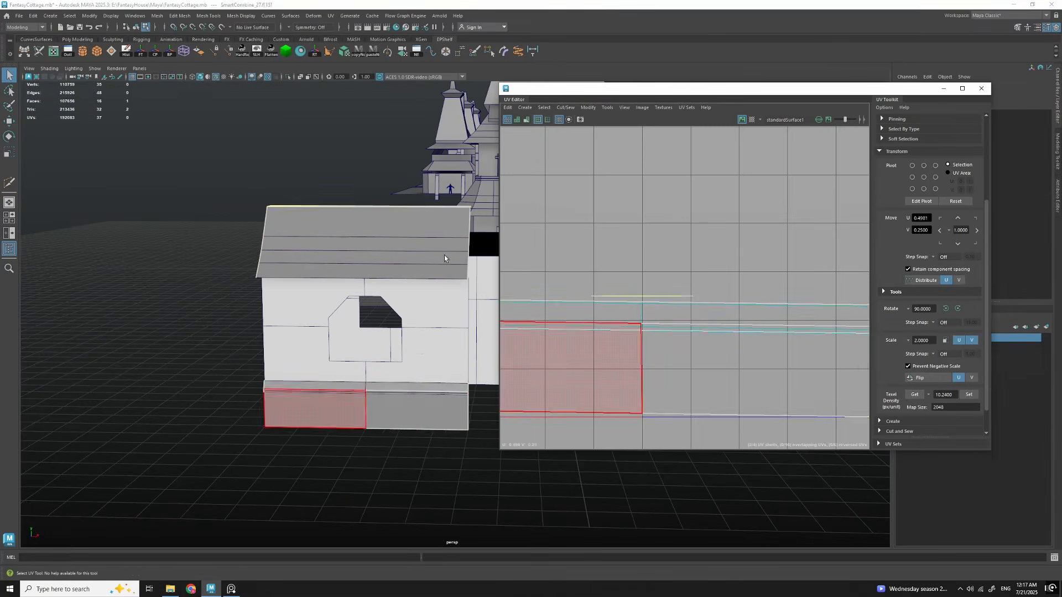
Step: Project and unfold the window section's roof UVs, rotate them 90 degrees and set their texel density to 10.24
alt+drag(407, 293, 399, 326)
double_click(376, 257)
click(403, 51)
scroll(664, 309, down, 4)
shift+right_drag(745, 240, 782, 252)
click(945, 309)
click(969, 394)
scroll(694, 314, down, 5)
key(w)
key(d)
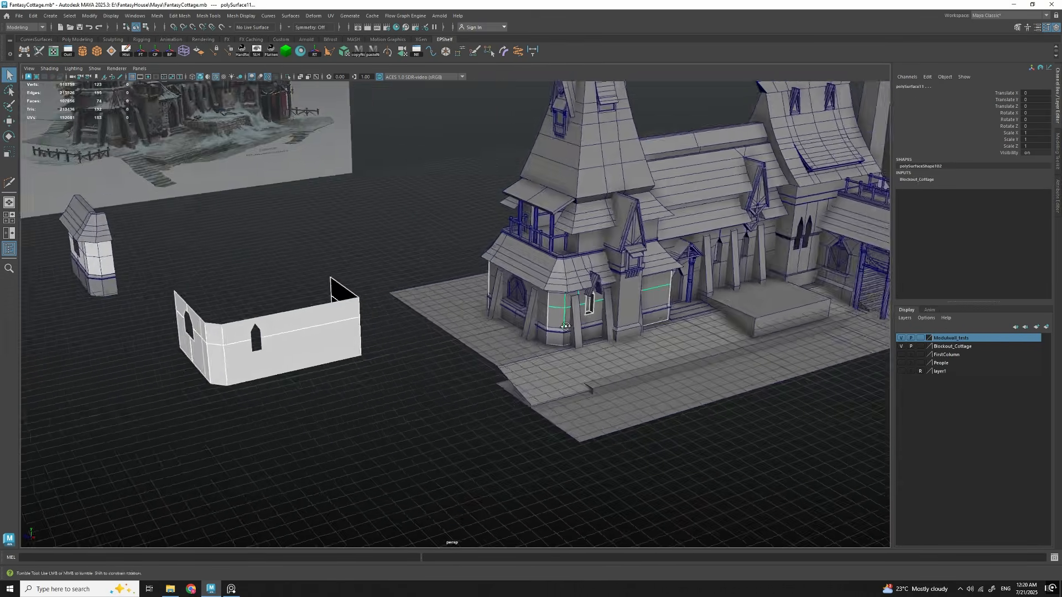
Step: Insert a vertical edge loop in the stone base at the side wall's panel seam and scale it straight
scroll(565, 373, up, 5)
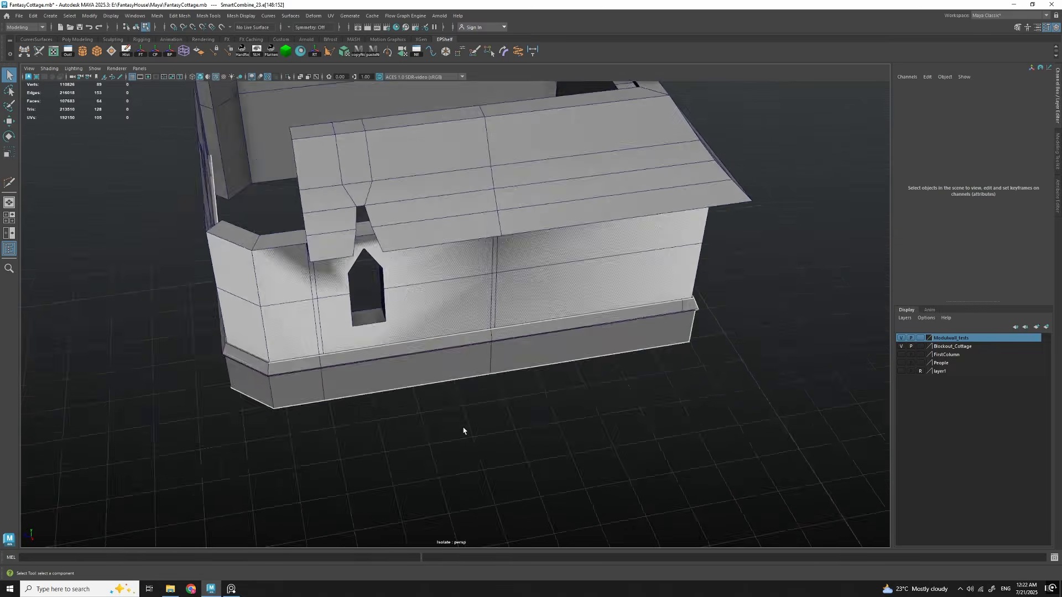
alt+drag(463, 430, 365, 387)
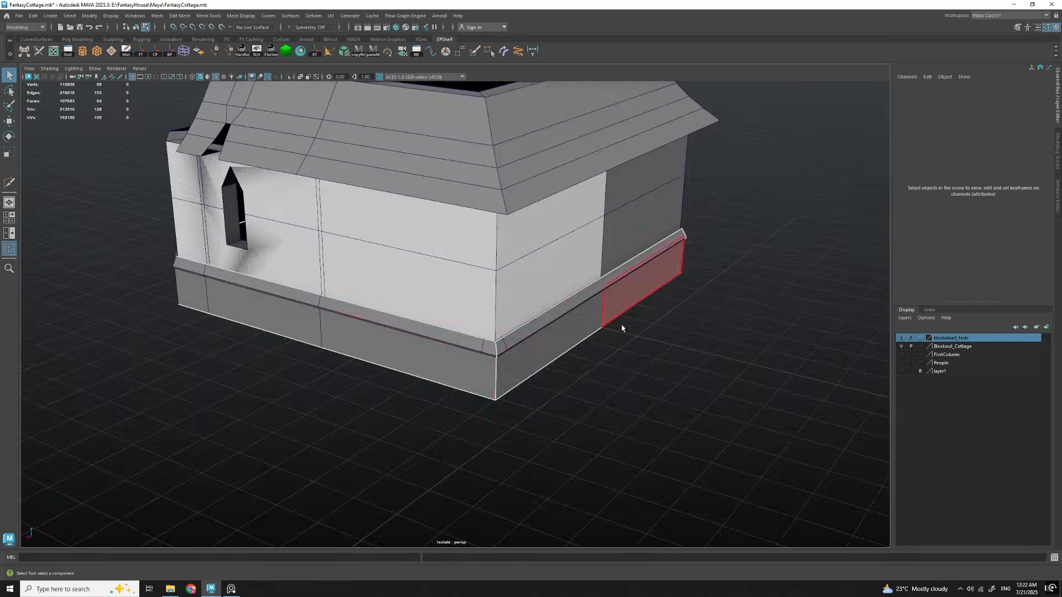
alt+drag(621, 327, 502, 322)
scroll(515, 368, up, 5)
key(ctrl+shift+x)
ctrl+click(502, 323)
key(r)
drag(422, 310, 813, 351)
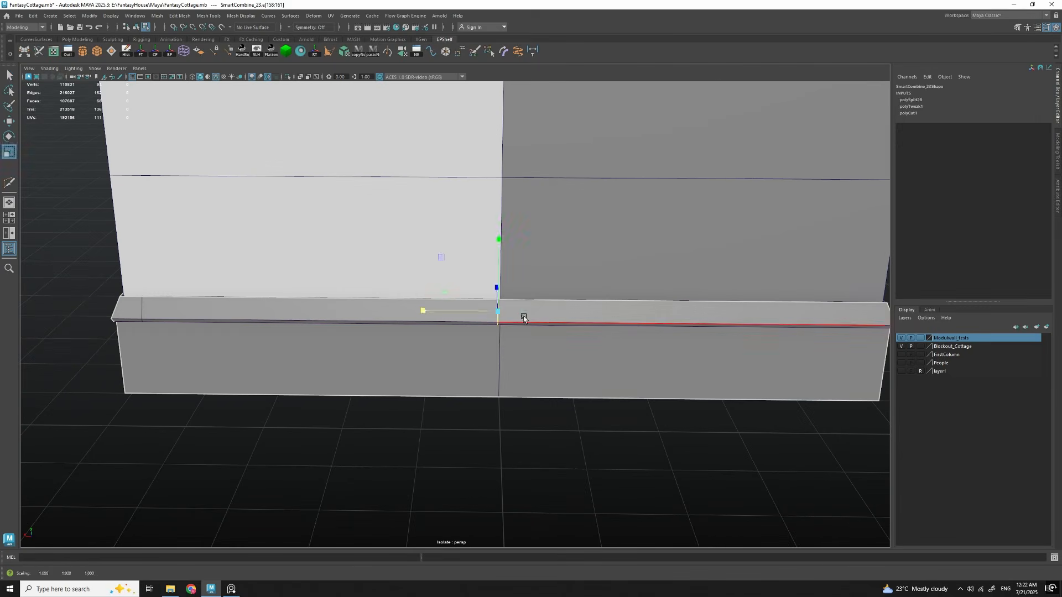
Step: Insert another vertical edge loop across the isolated ground-floor section with the Multi-Cut tool and prepare to straighten it
scroll(498, 275, down, 6)
click(487, 238)
key(ctrl+shift+x)
ctrl+click(433, 332)
key(r)
key(w)
Step: Separate the pointed-window section of roof, wall and base and move it aside from the ground floor
alt+drag(415, 286, 557, 332)
drag(393, 254, 476, 372)
alt+drag(387, 376, 432, 363)
click(433, 363)
alt+drag(443, 470, 496, 473)
alt+drag(496, 354, 528, 298)
shift+click(473, 291)
alt+drag(613, 327, 463, 465)
key(w)
scroll(445, 360, down, 3)
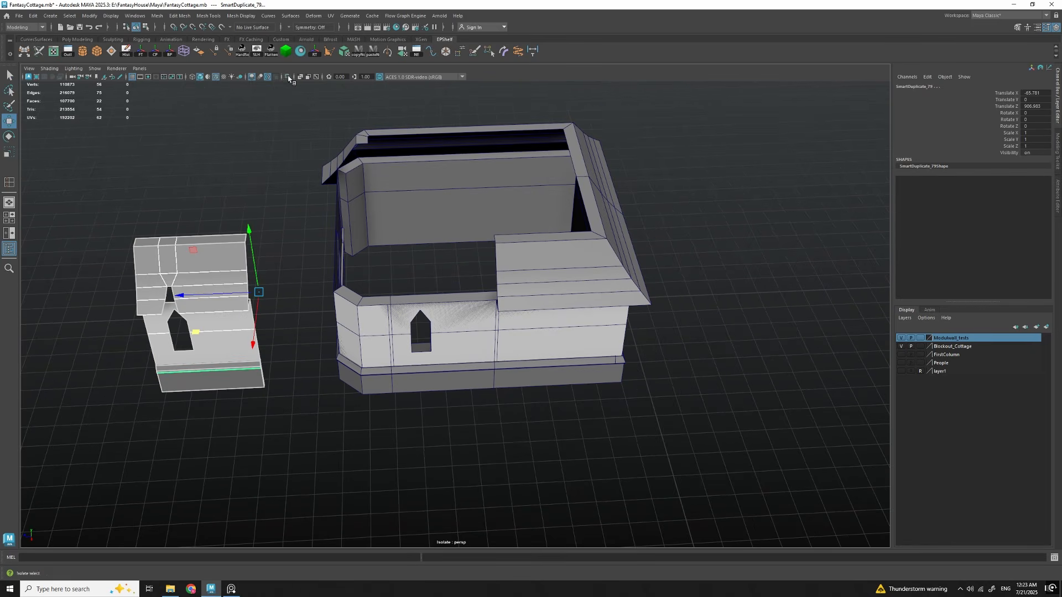
Step: Return to the full scene, unfold the pointed-window section's roof UVs and set their texel density to 10.24
click(288, 78)
alt+middle_drag(332, 309, 592, 334)
alt+drag(593, 334, 187, 343)
alt+drag(470, 354, 485, 332)
key(q)
click(470, 370)
click(473, 194)
alt+middle_drag(473, 195, 477, 276)
alt+drag(477, 275, 533, 331)
key(ctrl+F11)
key(ctrl+F12)
click(54, 51)
click(961, 415)
scroll(669, 312, down, 4)
shift+right_drag(669, 312, 521, 314)
scroll(755, 349, up, 4)
key(w)
key(F8)
key(q)
Step: Unfold the UVs of the window section's stone base and set their texel density to 10.24
click(406, 360)
alt+drag(420, 437, 366, 246)
scroll(366, 246, down, 5)
key(ctrl+F12)
click(54, 51)
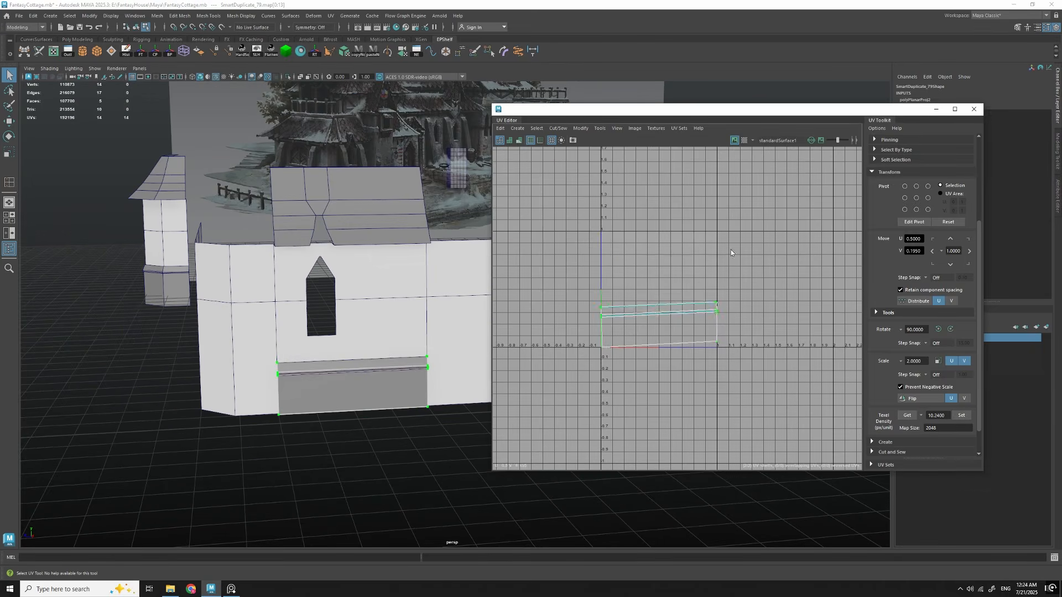
shift+right_drag(731, 250, 586, 251)
click(961, 415)
Step: Align the stone base's UV shells to the edges of the UV tiles and close the UV Editor
key(w)
drag(699, 340, 613, 375)
double_click(753, 318)
drag(751, 341, 762, 293)
alt+middle_drag(762, 293, 711, 370)
drag(713, 370, 580, 238)
key(q)
click(584, 311)
scroll(584, 312, down, 3)
scroll(749, 294, down, 4)
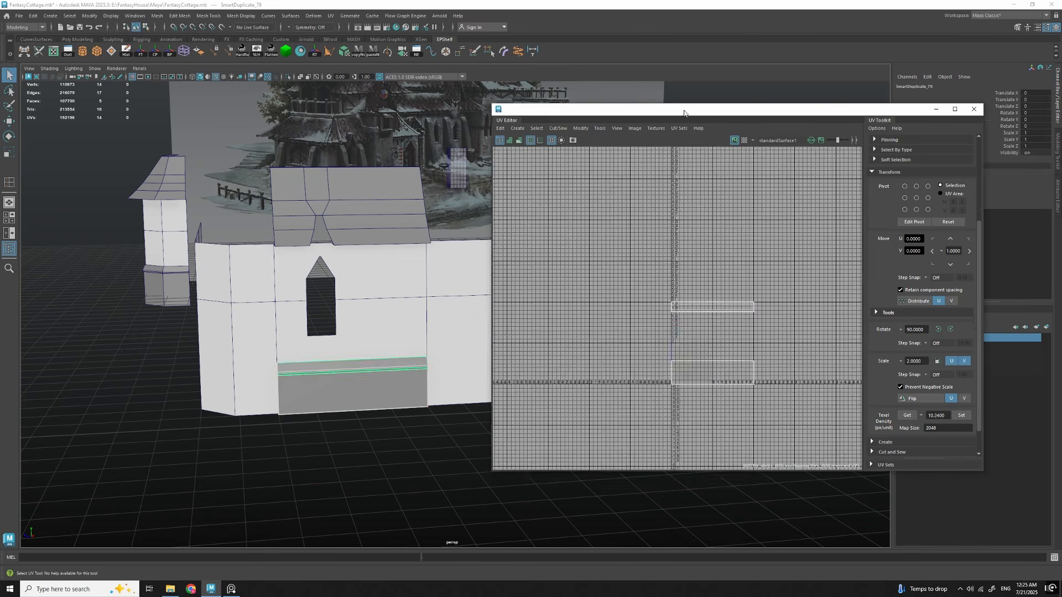
drag(685, 109, 678, 119)
scroll(741, 282, up, 4)
key(F8)
click(966, 118)
Step: Combine the pointed-window section's roof, wall and base, and lower the bottom edges of the stone base
scroll(460, 357, down, 3)
alt+drag(407, 329, 484, 400)
click(460, 357)
shift+click(467, 204)
alt+drag(608, 409, 564, 414)
key(F10)
double_click(409, 387)
alt+drag(409, 387, 470, 337)
key(w)
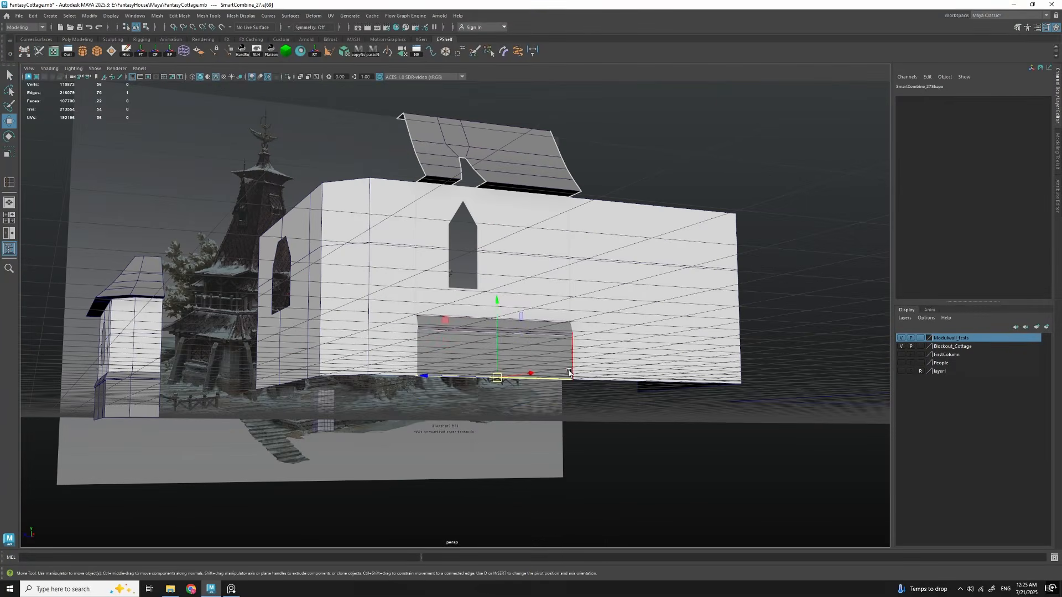
drag(495, 302, 496, 329)
Step: Snap the combined window section's pivot to its base corner and move it along the grid away from the test walls
right_drag(587, 304, 626, 292)
alt+drag(387, 343, 516, 420)
scroll(498, 398, up, 5)
key(d)
click(427, 298)
scroll(426, 298, down, 8)
drag(474, 274, 297, 280)
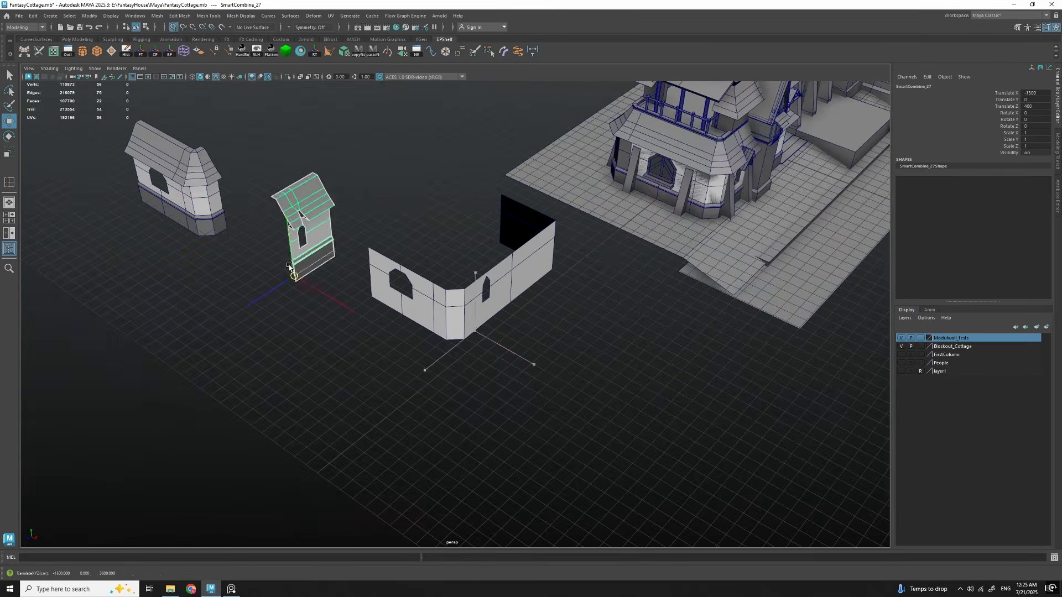
scroll(297, 280, up, 4)
alt+drag(354, 332, 442, 354)
drag(415, 367, 530, 358)
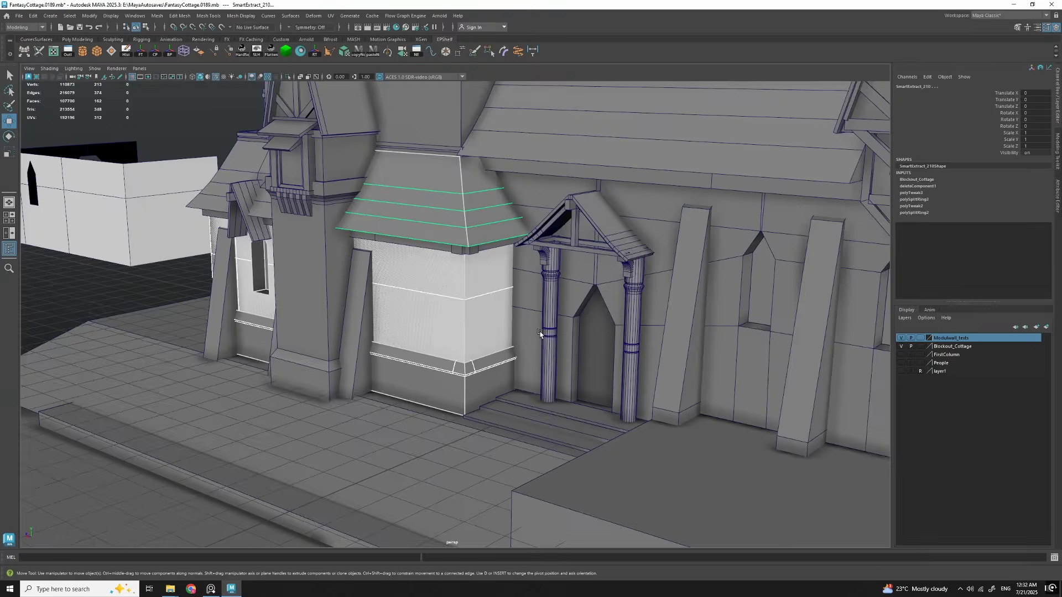
Step: Isolate the ground-floor pieces and duplicate the square corner's stone-base faces as a separate piece
scroll(531, 330, down, 4)
alt+drag(521, 327, 490, 349)
key(ctrl+1)
right_drag(490, 348, 491, 326)
double_click(491, 325)
mouse_move(548, 388)
alt+mouse_down()
mouse_move(524, 403)
mouse_move(492, 299)
mouse_move(531, 376)
alt+mouse_up()
click(493, 298)
right_drag(548, 379, 559, 453)
double_click(481, 354)
mouse_move(497, 410)
alt+mouse_down()
mouse_move(524, 440)
mouse_move(516, 400)
alt+mouse_up()
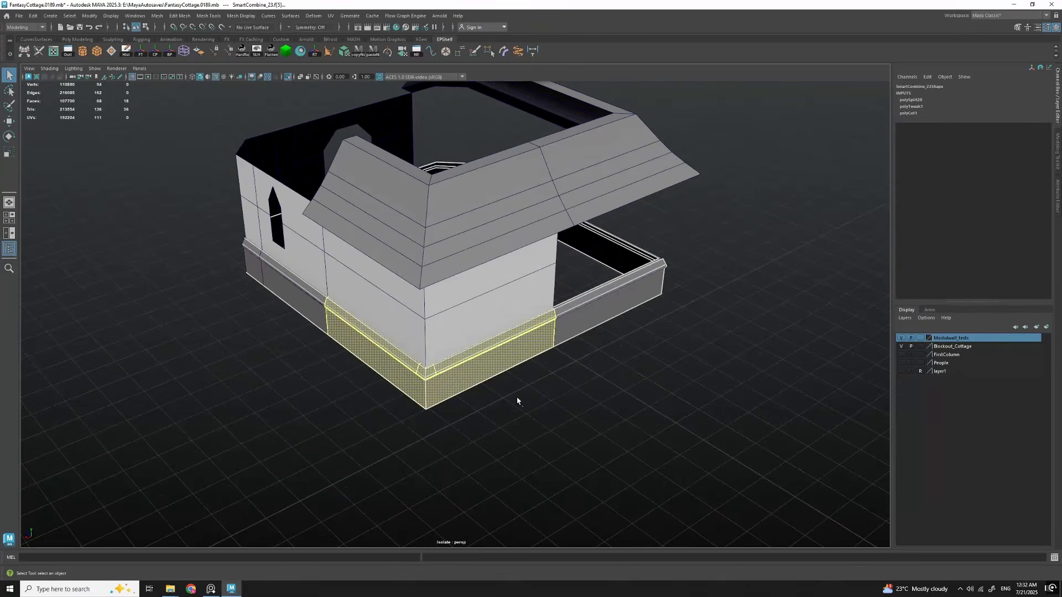
key(ctrl+d)
alt+drag(453, 380, 498, 376)
Step: Isolate the corner pieces and delete the extra edges beside the corner of the stone base
shift+click(511, 310)
key(ctrl+1)
key(ctrl+1)
alt+drag(511, 310, 538, 353)
scroll(538, 354, up, 4)
right_drag(498, 354, 498, 309)
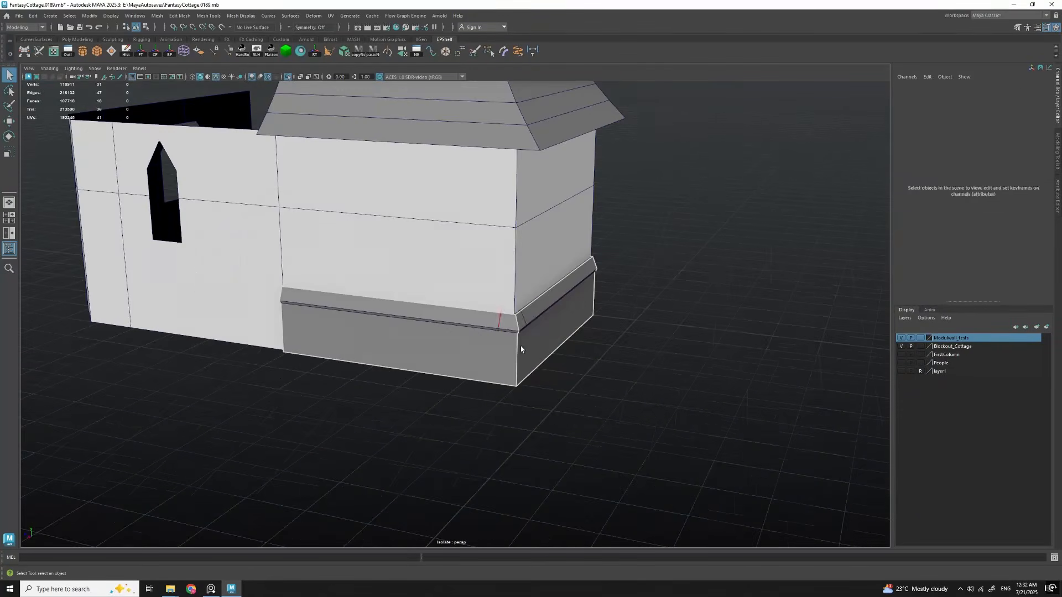
double_click(565, 357)
key(ctrl+Delete)
Step: Combine the square corner's roof, wall and stone base into one piece
alt+drag(553, 354, 503, 325)
right_drag(509, 252, 510, 302)
alt+drag(509, 265, 470, 210)
double_click(498, 232)
alt+drag(475, 299, 642, 363)
shift+click(509, 355)
Step: Snap the corner section's pivot to its base corner and move it against the end of the separate test wall
key(w)
alt+drag(553, 381, 505, 350)
key(d)
click(525, 388)
scroll(505, 351, down, 6)
key(ctrl+1)
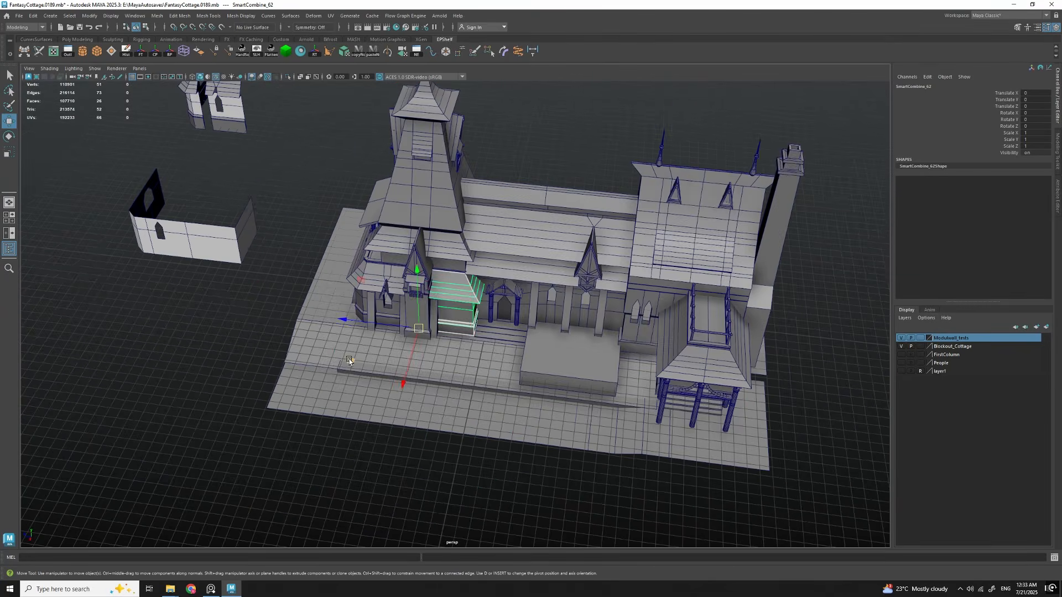
drag(347, 359, 191, 349)
key(d)
Step: Select the corner section's roof, wall and base faces and apply a planar UV projection
alt+drag(365, 443, 345, 351)
alt+drag(346, 351, 506, 222)
key(q)
right_drag(506, 221, 507, 267)
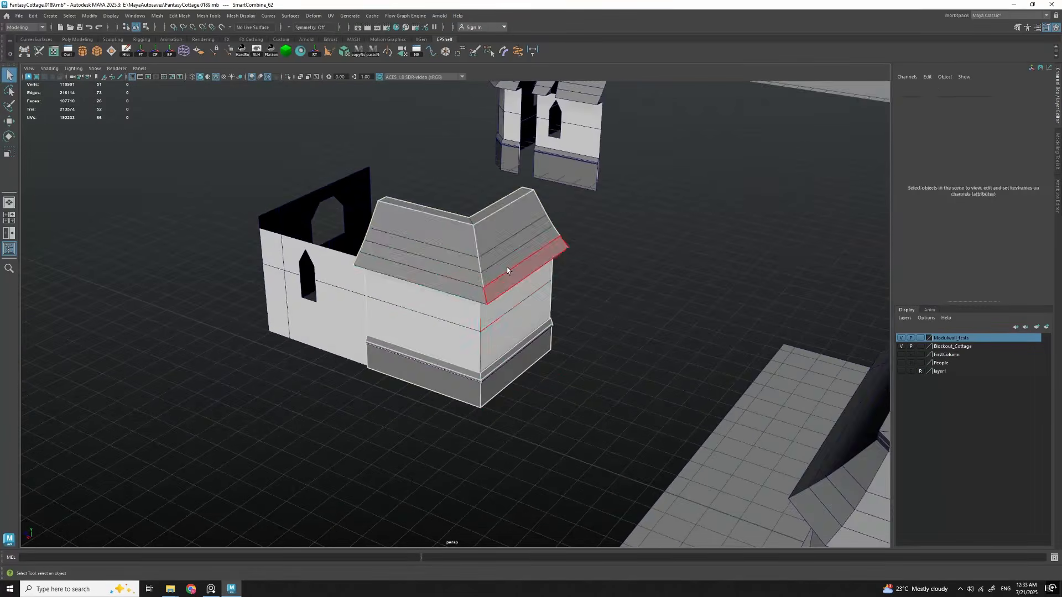
double_click(507, 267)
shift+double_click(496, 407)
shift+double_click(498, 386)
alt+drag(498, 386, 499, 267)
Step: Cut the corner section's UVs along its vertical corner edges and select the resulting shell
right_drag(499, 267, 498, 232)
double_click(445, 263)
alt+drag(445, 263, 444, 221)
shift+double_click(445, 391)
alt+drag(444, 391, 586, 382)
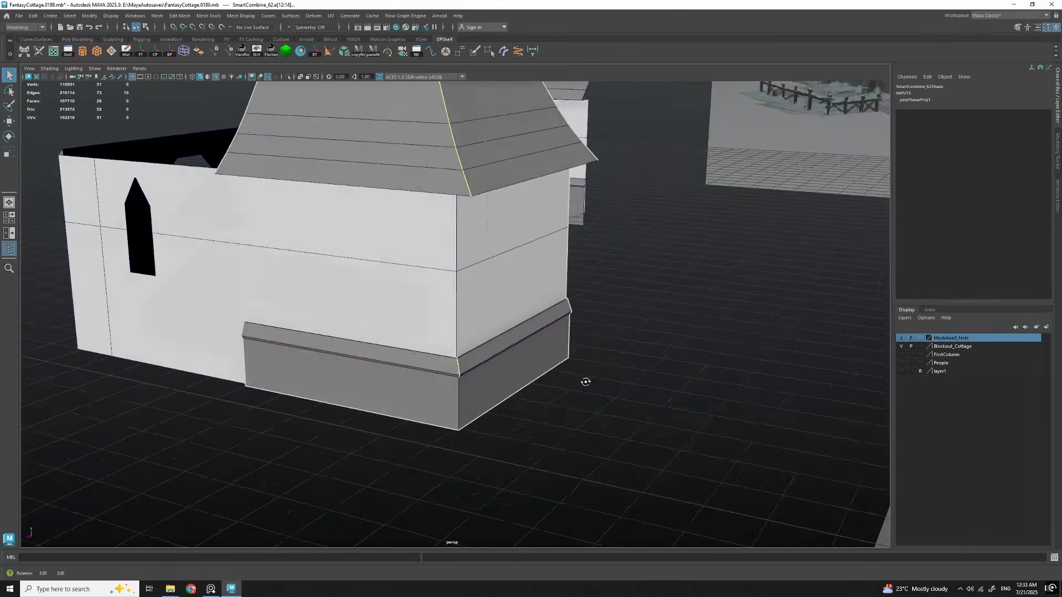
click(54, 51)
scroll(581, 304, down, 3)
key(shift+x)
scroll(598, 358, up, 4)
right_drag(600, 382, 631, 381)
double_click(602, 389)
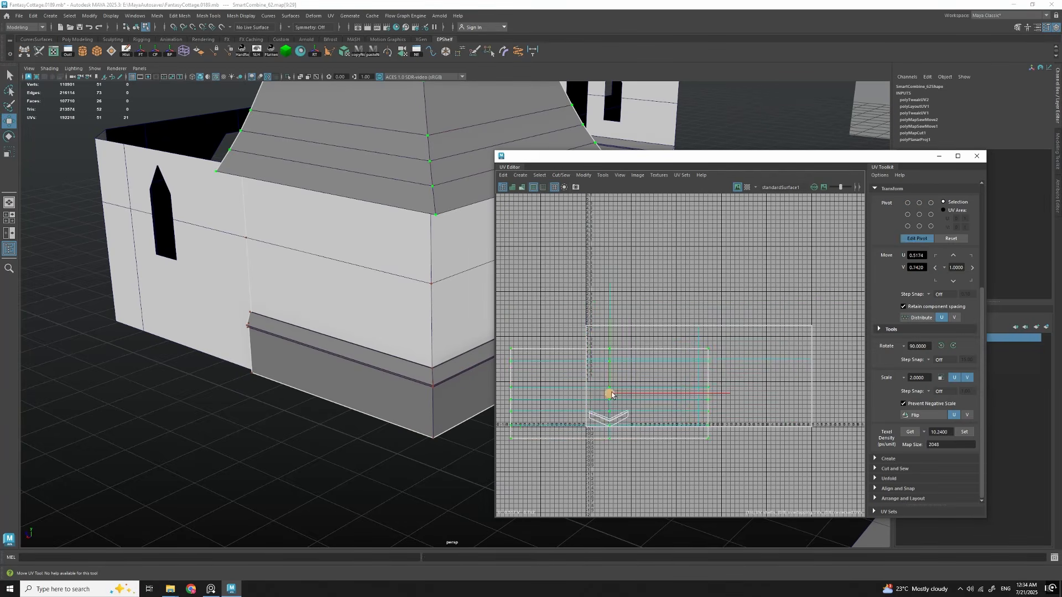
Step: Cut the UVs along another edge of the roof shell in the UV Editor
alt+middle_drag(688, 369, 694, 360)
scroll(681, 354, up, 2)
right_drag(653, 343, 653, 309)
double_click(621, 313)
key(shift+x)
Step: Snap the split-off roof shell to the corner of a UV tile and arrange the corner section's shells
right_drag(708, 285, 741, 284)
double_click(709, 287)
drag(604, 379, 684, 325)
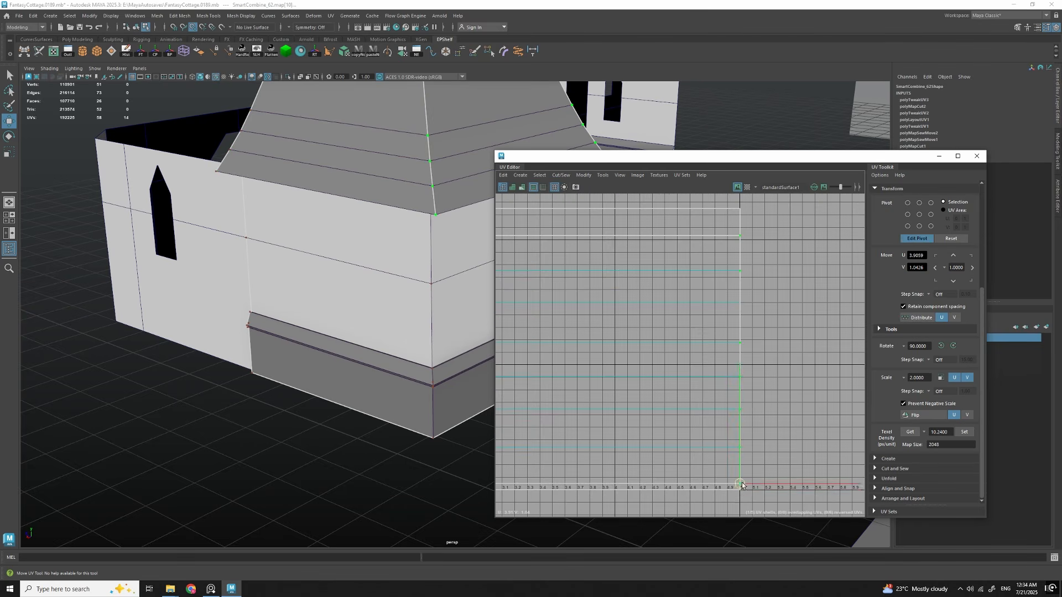
drag(750, 337, 636, 439)
drag(636, 439, 636, 444)
scroll(698, 431, down, 8)
alt+middle_drag(815, 372, 661, 376)
scroll(686, 335, down, 1)
shift+right_drag(685, 335, 598, 339)
shift+right_drag(676, 327, 695, 343)
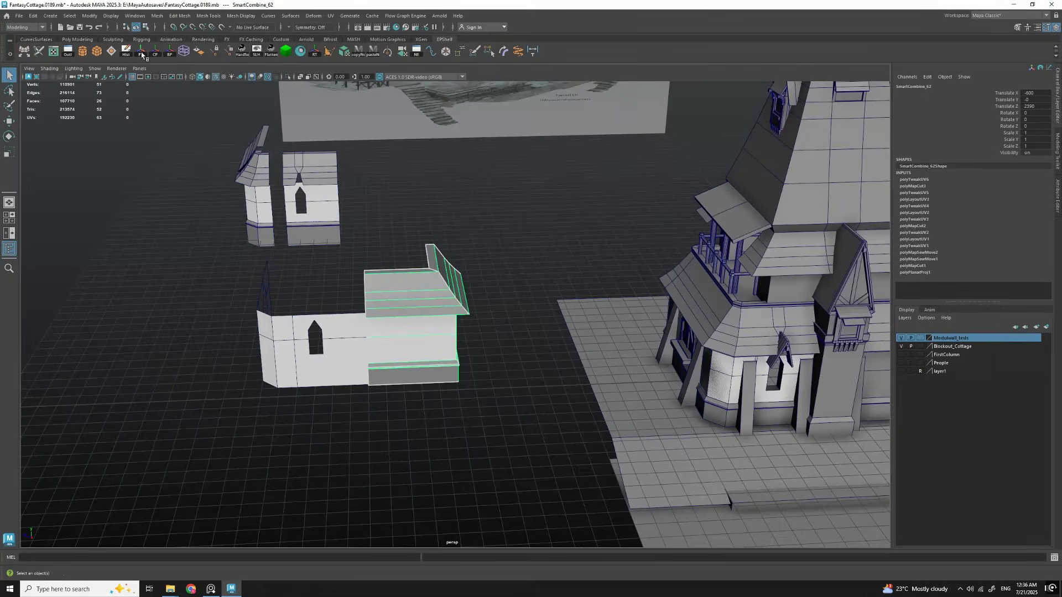
Step: Isolate the corner section and assign an existing material to its wall faces
alt+drag(420, 354, 539, 330)
key(ctrl+1)
right_drag(567, 246, 619, 480)
alt+drag(570, 325, 524, 326)
click(224, 77)
key(ctrl+z)
right_drag(605, 251, 690, 489)
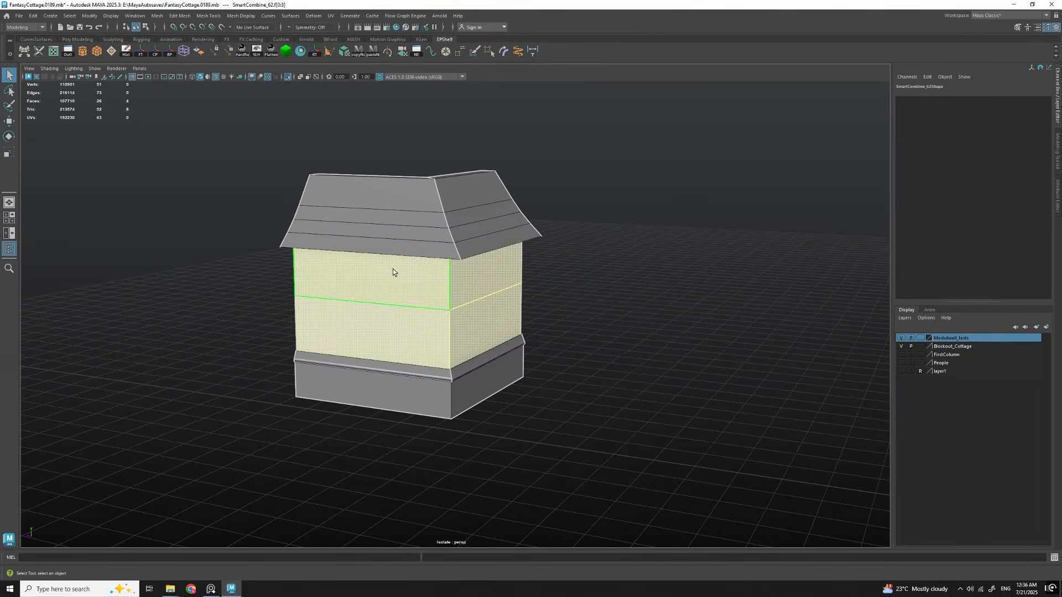
Step: Switch back to object selection, leave isolation and pick the corner section with the Move tool
right_drag(316, 206, 362, 169)
alt+drag(362, 221, 442, 287)
key(ctrl+1)
alt+drag(475, 353, 497, 310)
key(w)
scroll(498, 310, down, 5)
click(476, 334)
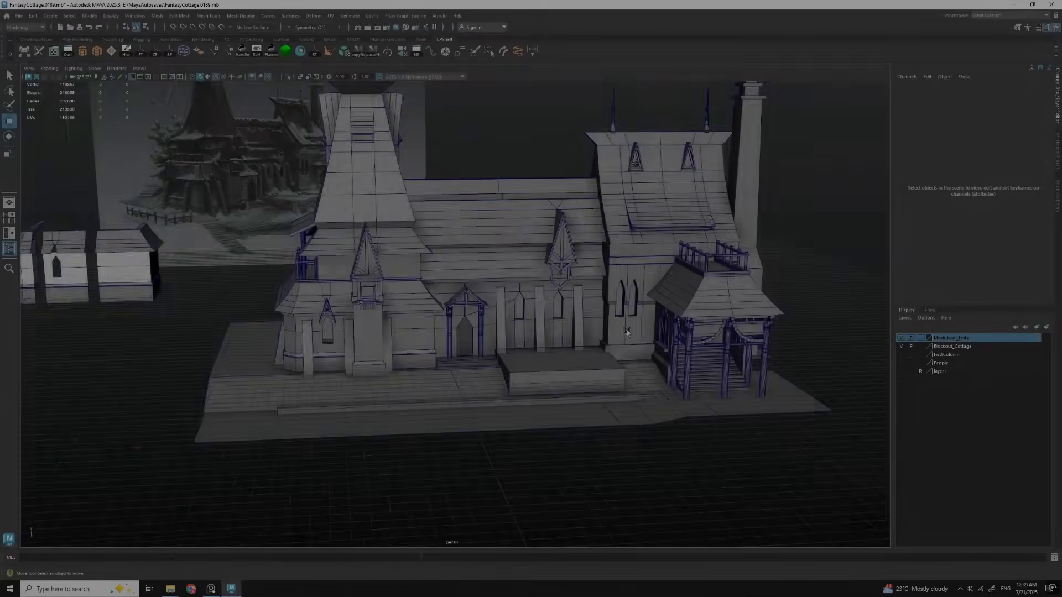
Step: Isolate the cottage's long wall with the pointed doorway and two pointed windows
click(626, 330)
scroll(509, 340, up, 5)
scroll(510, 340, down, 2)
key(ctrl+1)
alt+drag(517, 332, 469, 415)
scroll(469, 415, down, 2)
alt+drag(512, 207, 306, 375)
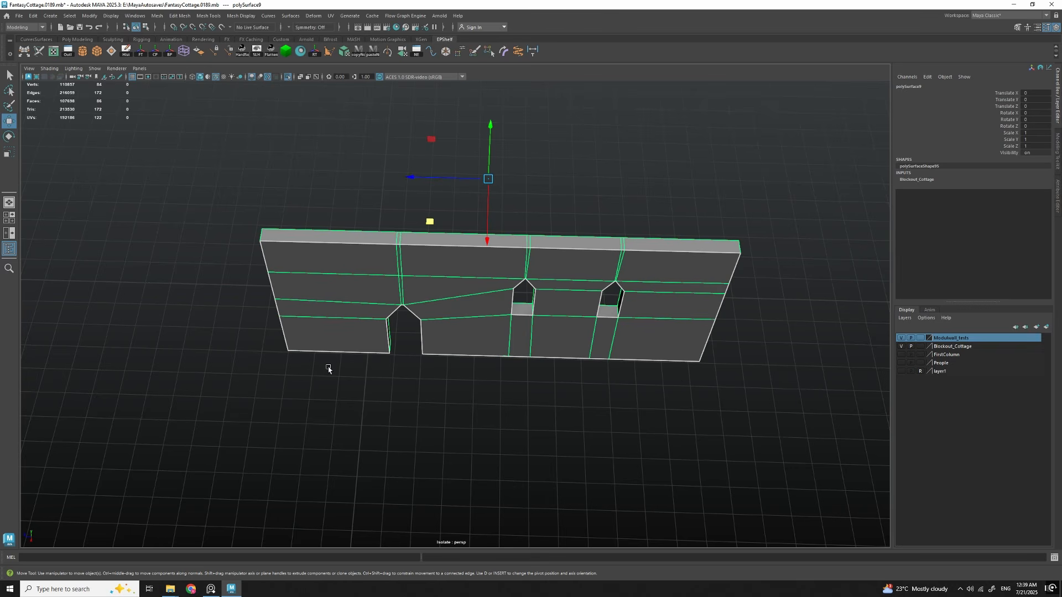
Step: Measure along the long wall's base with the Distance Tool and shift the starting locator along the grid
alt+drag(302, 179, 311, 177)
click(532, 51)
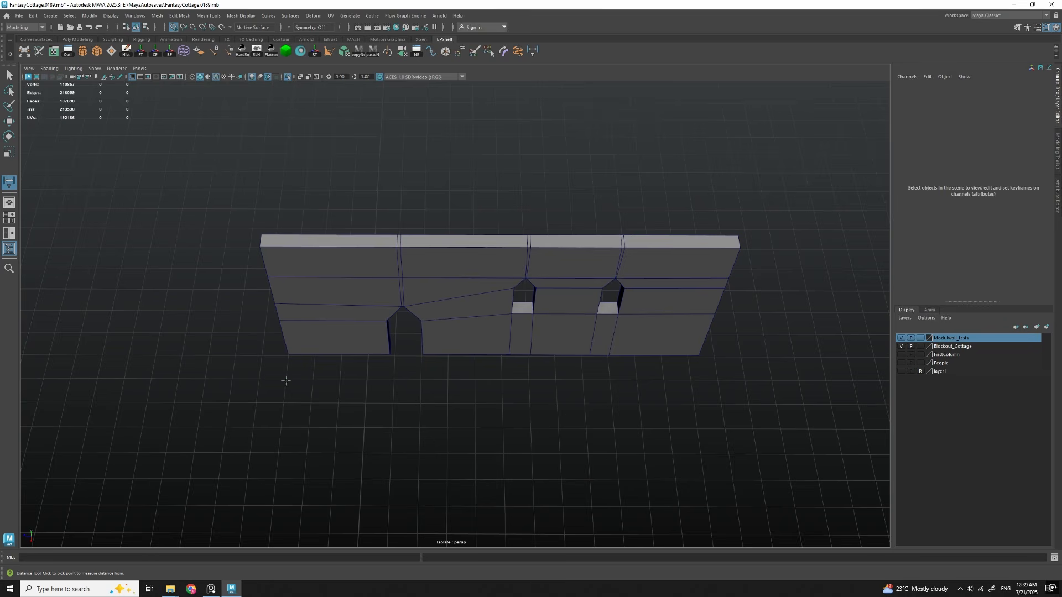
click(286, 380)
alt+middle_drag(550, 393, 531, 395)
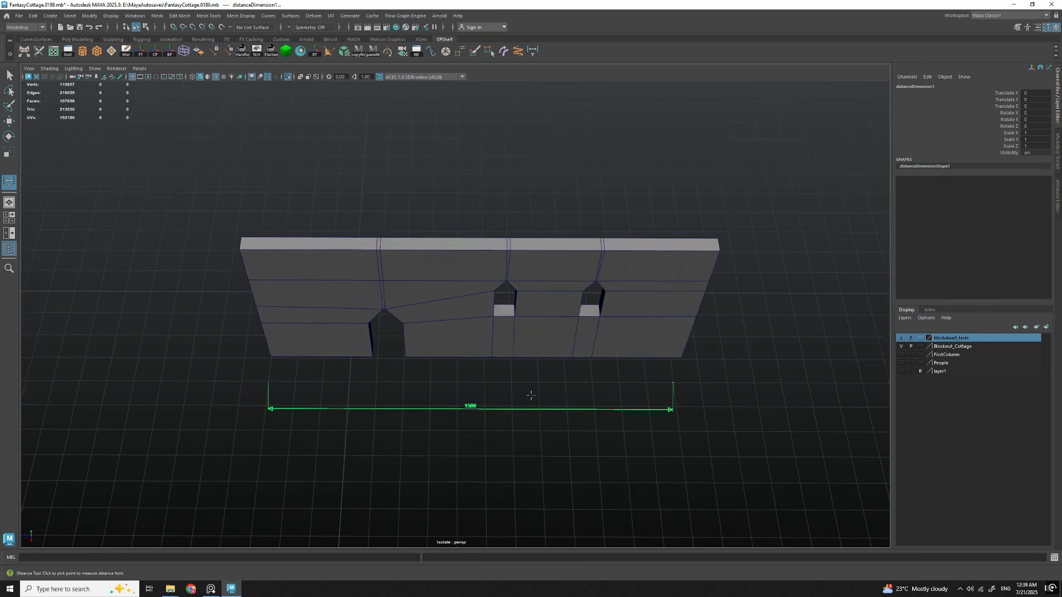
alt+drag(467, 410, 478, 387)
alt+middle_drag(683, 380, 627, 382)
alt+drag(628, 383, 610, 391)
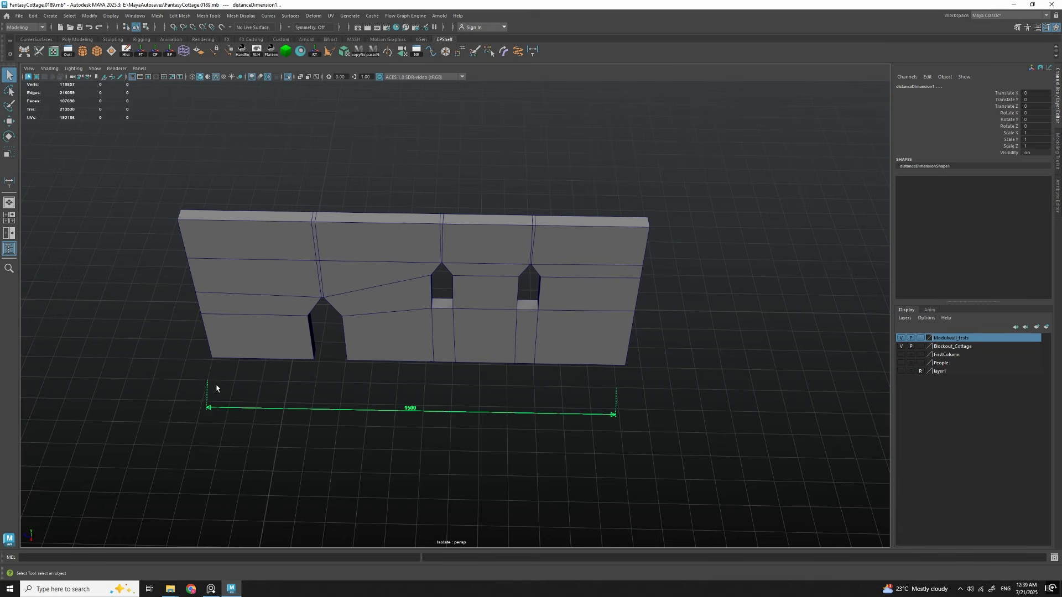
mouse_move(624, 370)
alt+mouse_down()
mouse_move(616, 340)
mouse_move(624, 363)
alt+mouse_up()
alt+drag(394, 214, 474, 366)
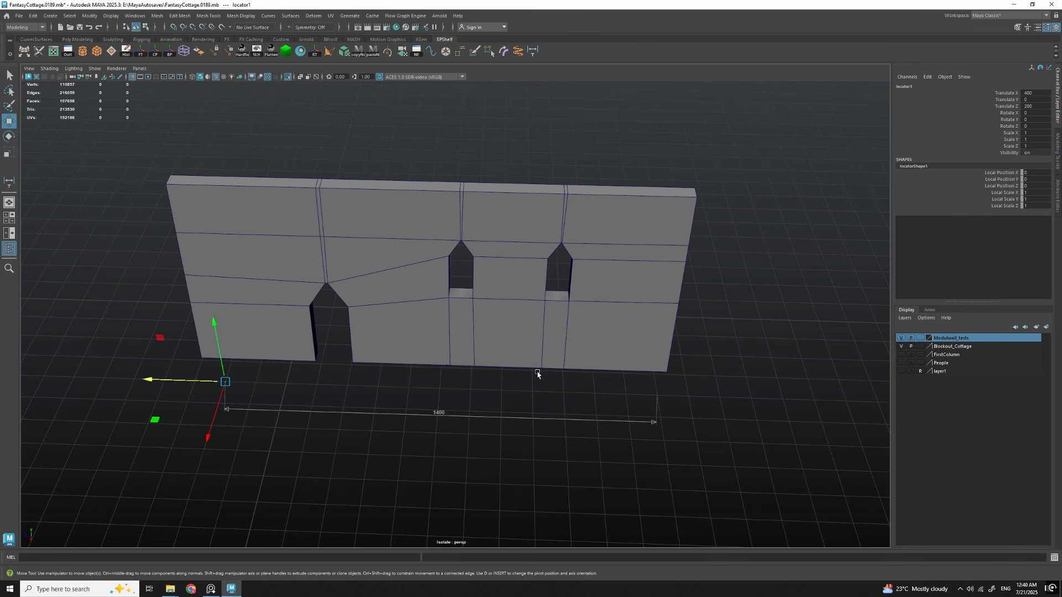
Step: Select the front faces of the long wall around the pointed doorway and both pointed windows
alt+drag(518, 361, 444, 397)
alt+drag(585, 391, 431, 316)
right_drag(431, 315, 427, 358)
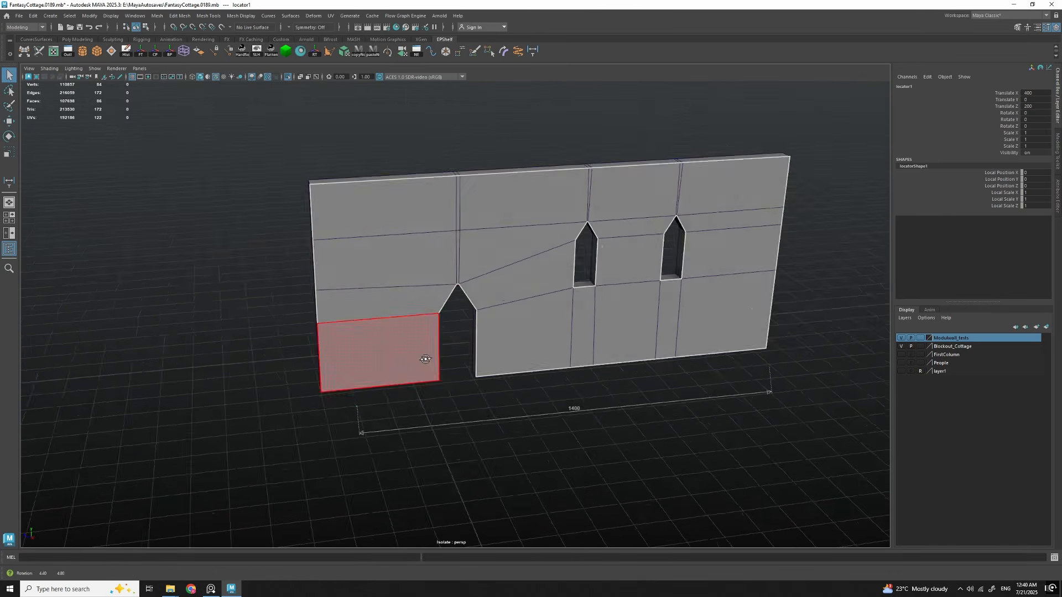
alt+drag(426, 358, 395, 359)
click(393, 350)
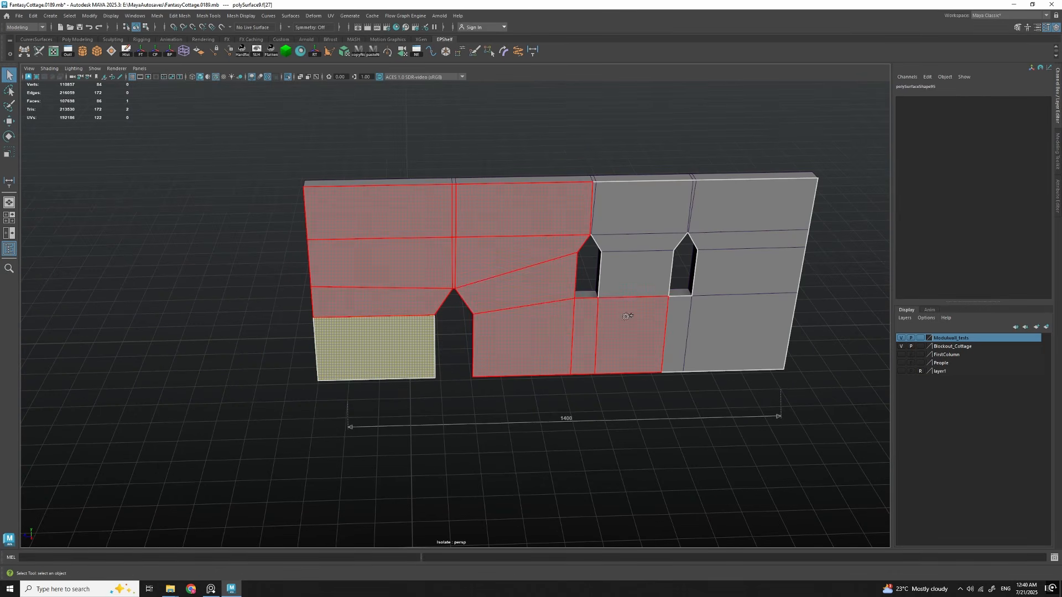
mouse_move(706, 328)
mouse_down()
mouse_move(669, 343)
mouse_move(580, 311)
mouse_up()
mouse_move(403, 359)
alt+mouse_down()
mouse_move(450, 371)
mouse_move(494, 352)
mouse_move(338, 377)
mouse_move(717, 441)
alt+mouse_up()
scroll(496, 350, down, 2)
alt+drag(611, 378, 630, 374)
scroll(474, 276, up, 2)
Step: Duplicate the selected front faces as a separate wall surface and isolate it
click(474, 276)
right_drag(474, 276, 521, 348)
alt+drag(522, 348, 472, 300)
key(ctrl+d)
key(ctrl+1)
key(ctrl+1)
Step: Move the vertices at both ends of the duplicated wall front onto the grid
right_drag(472, 303, 416, 302)
alt+drag(416, 302, 434, 305)
drag(257, 171, 355, 393)
alt+drag(341, 385, 439, 396)
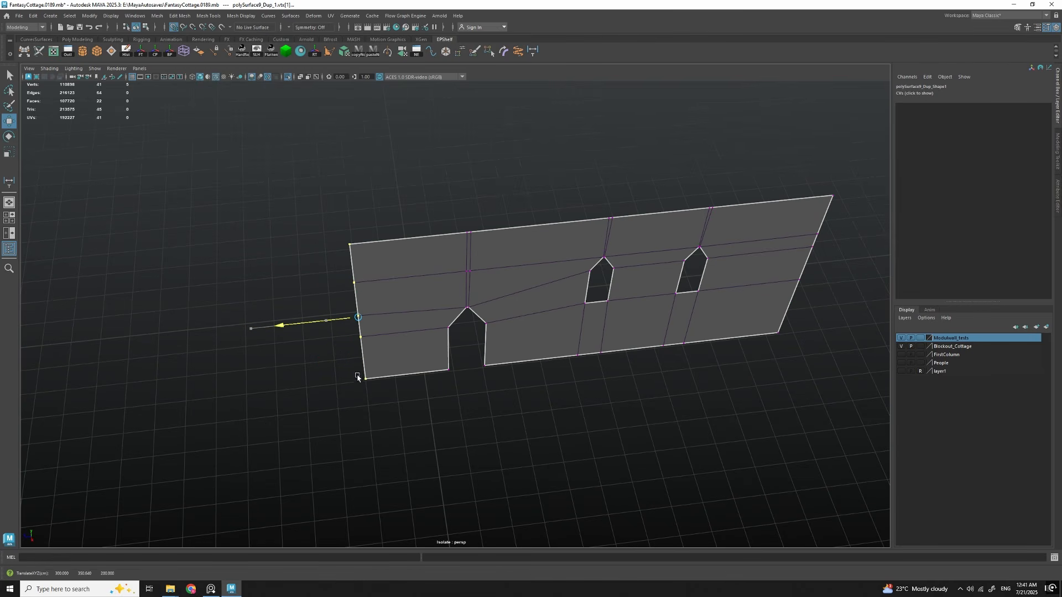
key(q)
right_drag(403, 354, 437, 324)
alt+drag(437, 323, 533, 334)
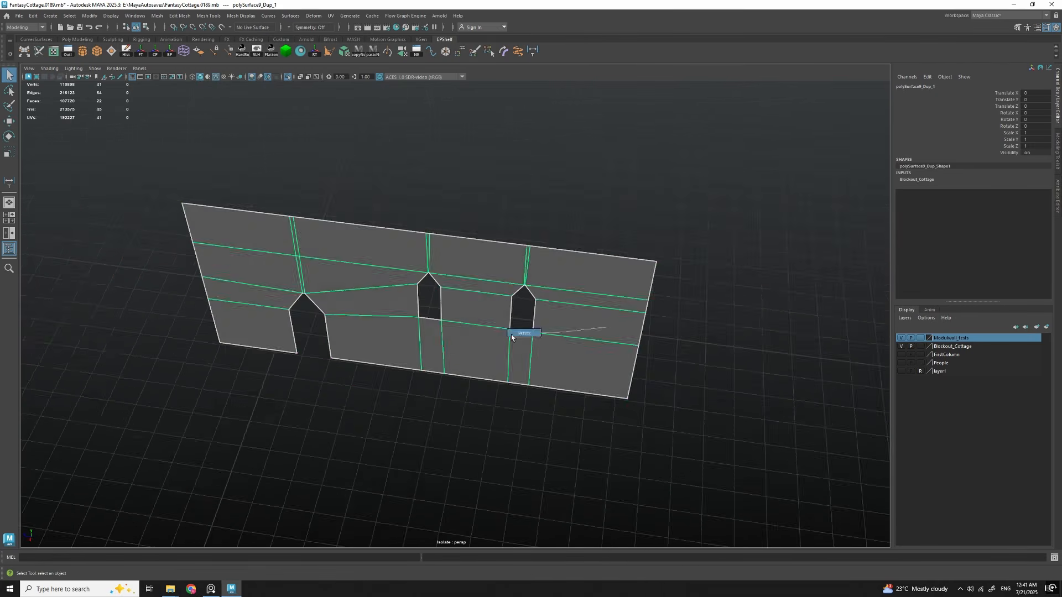
right_drag(533, 334, 487, 333)
drag(509, 193, 617, 441)
alt+middle_drag(380, 356, 515, 360)
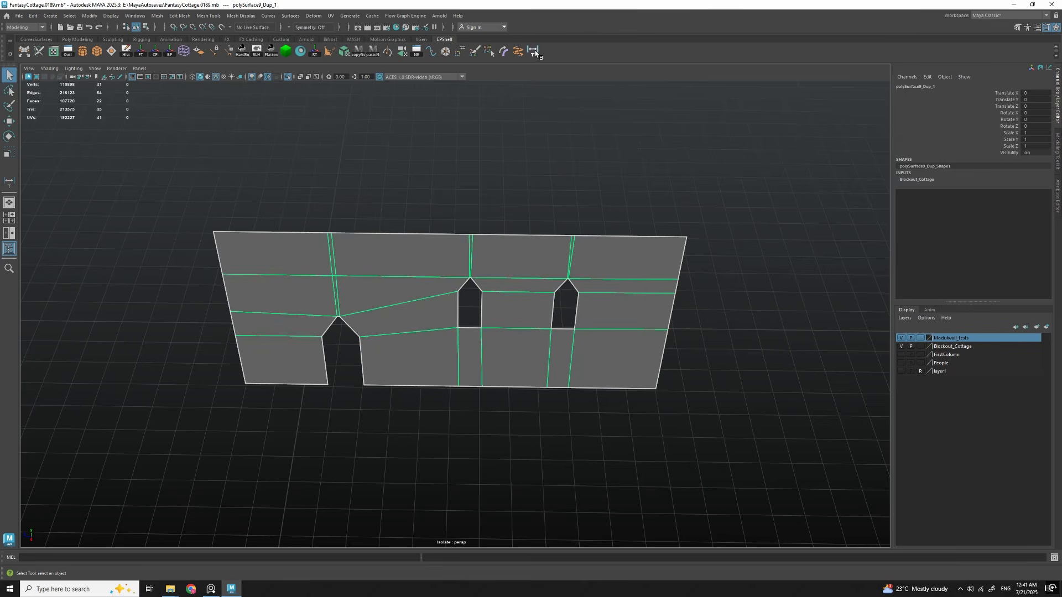
Step: Measure the length of the wall front's base with the Distance Tool
click(533, 52)
click(241, 408)
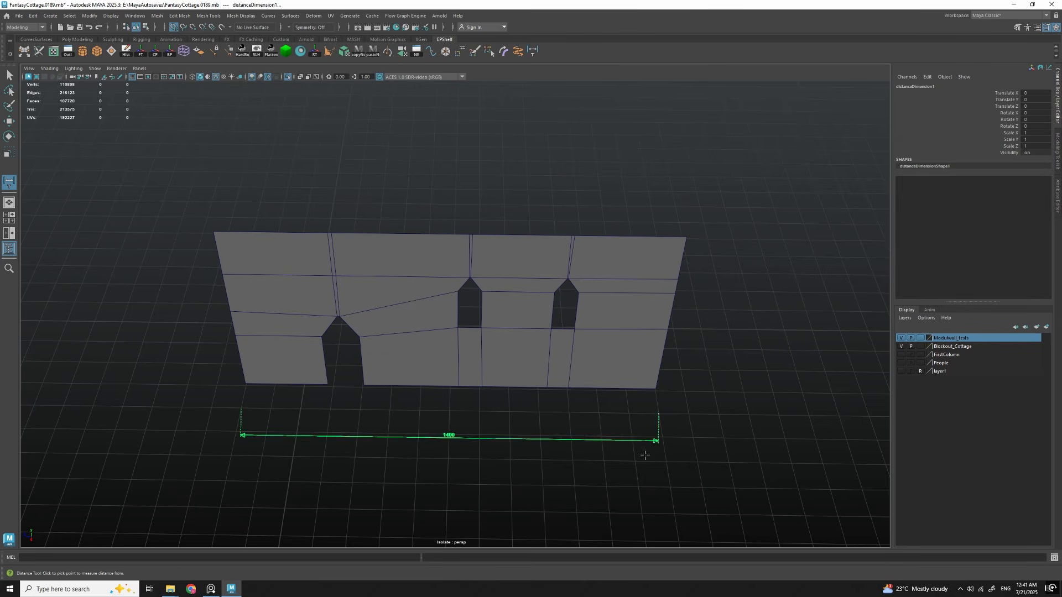
scroll(481, 411, down, 2)
alt+drag(481, 411, 465, 321)
Step: Shift the wall front to Translate X 200 and Y -11.26, and freeze its transformations
click(504, 362)
key(w)
alt+drag(553, 365, 468, 455)
alt+drag(593, 410, 542, 407)
scroll(542, 407, down, 5)
alt+middle_drag(542, 408, 487, 409)
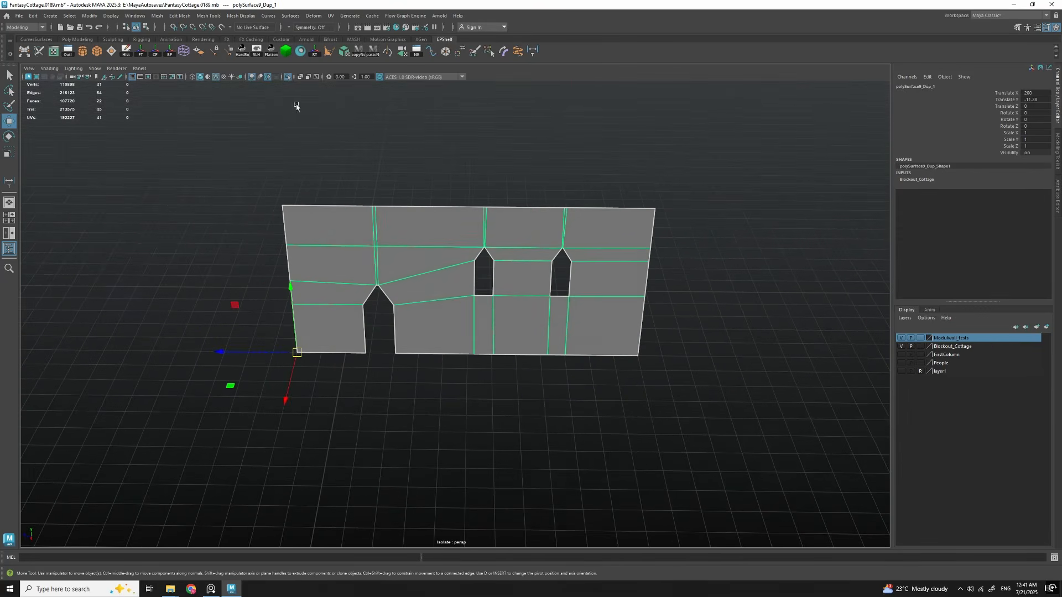
click(142, 53)
Step: Convert the wall front's selection to faces and bring up its UVs in the UV Editor
alt+drag(531, 293, 486, 352)
scroll(474, 318, up, 3)
scroll(486, 351, up, 6)
alt+middle_drag(504, 254, 467, 350)
scroll(466, 350, down, 5)
alt+drag(477, 352, 502, 351)
scroll(510, 352, down, 3)
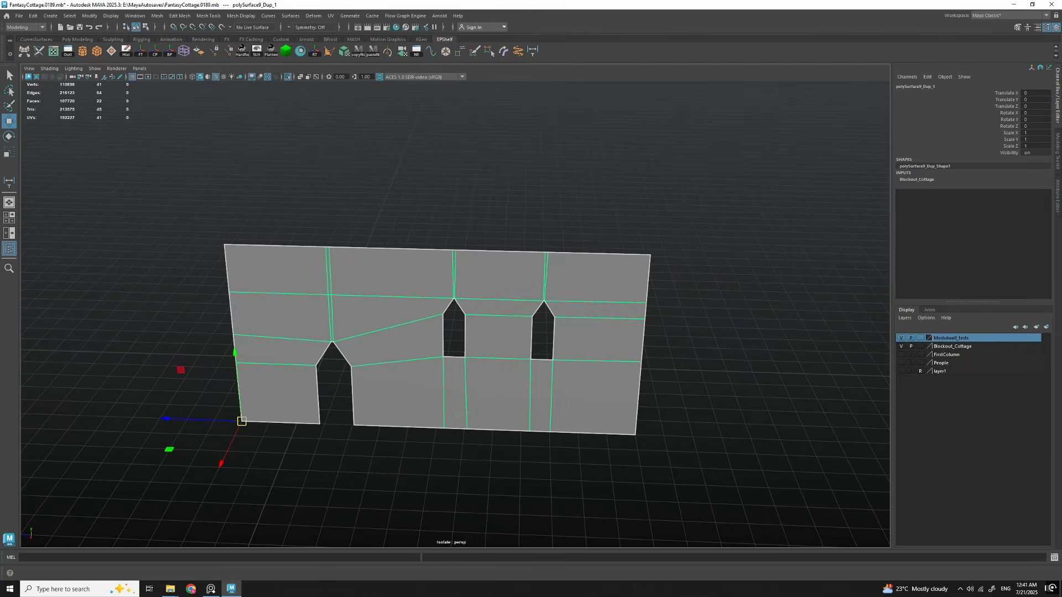
key(ctrl+F11)
scroll(588, 337, up, 2)
alt+drag(588, 337, 584, 326)
key(F12)
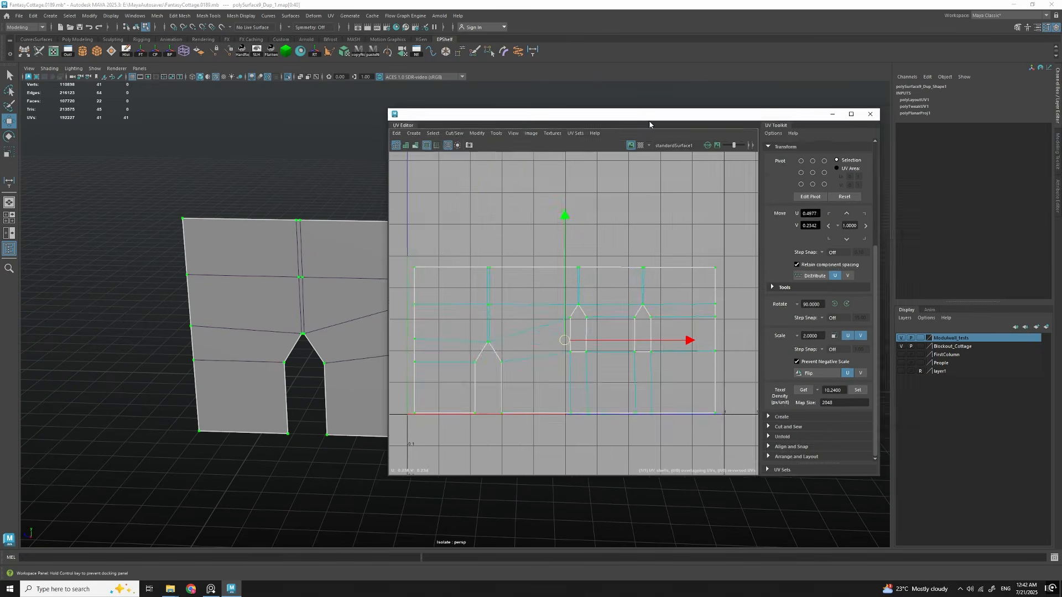
Step: Try to stretch the wall front's UV layout by selecting and scaling the UVs at its far end
drag(651, 118, 657, 117)
scroll(649, 330, down, 2)
shift+right_drag(621, 271, 634, 170)
scroll(634, 315, up, 3)
key(ctrl+z)
scroll(633, 315, down, 3)
drag(427, 270, 698, 303)
alt+middle_drag(627, 390, 562, 373)
drag(643, 415, 605, 233)
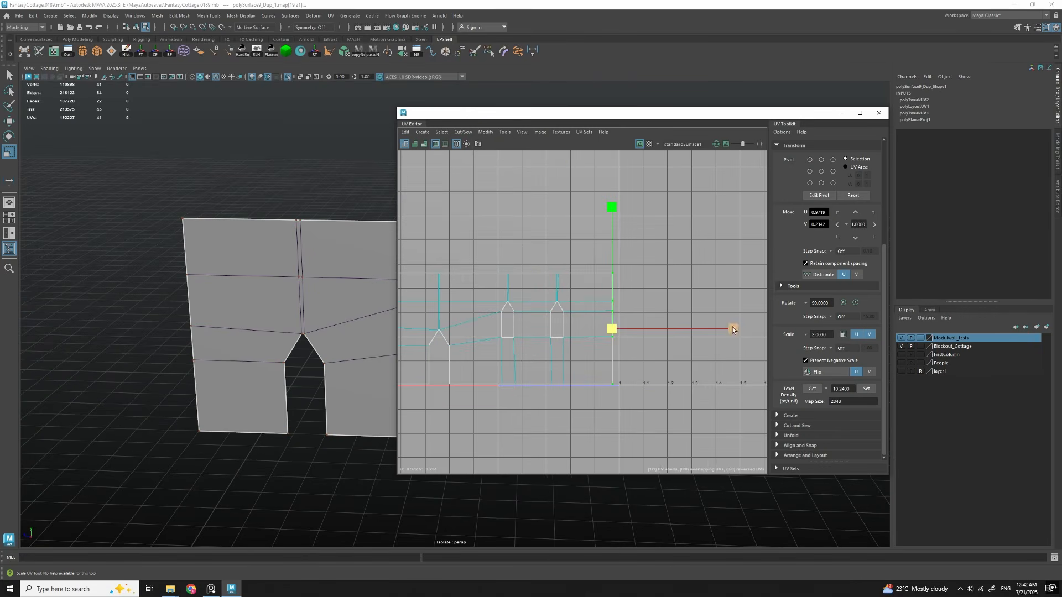
Step: Select all faces of the wall front and apply a planar UV projection along X
right_drag(307, 285, 306, 315)
double_click(308, 286)
scroll(308, 286, down, 4)
alt+drag(326, 232, 301, 218)
shift+right_click(299, 213)
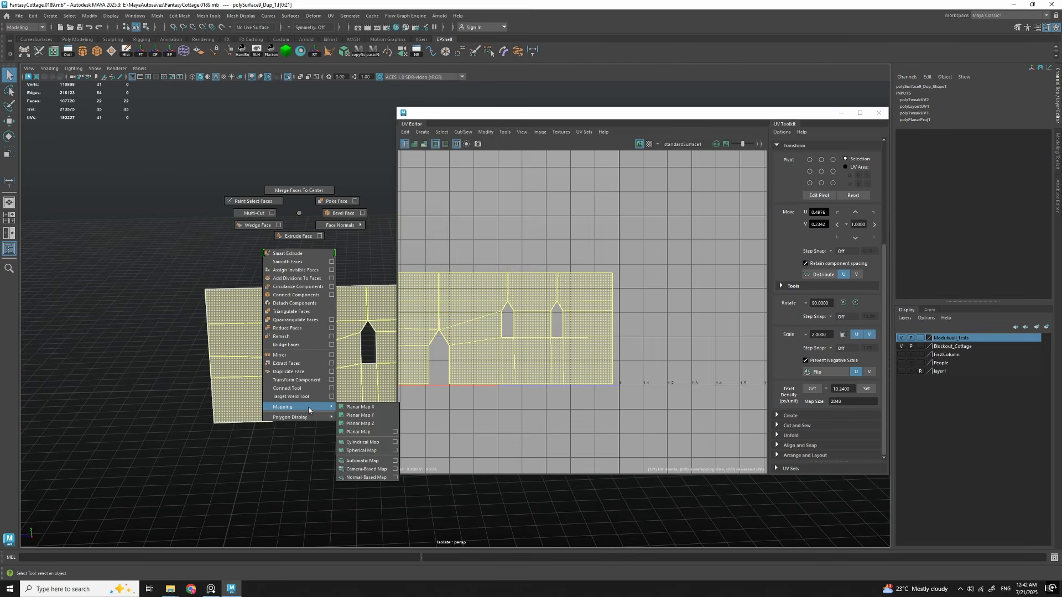
shift+right_drag(371, 410, 371, 409)
Step: Select the whole wall UV shell, snap its pivot to the lower door-side corner, and apply texel density 10.24 at map size 2048
alt+middle_drag(540, 288, 604, 331)
scroll(604, 332, down, 4)
right_drag(583, 299, 614, 298)
double_click(583, 298)
alt+middle_drag(649, 281, 636, 297)
shift+right_drag(650, 297, 510, 286)
alt+middle_drag(553, 339, 648, 341)
scroll(537, 345, down, 4)
scroll(517, 332, up, 6)
key(w)
key(d)
key(v)
drag(656, 336, 496, 414)
click(867, 390)
scroll(520, 359, down, 8)
Step: Snap the UV shell's lower corner to the UV origin and check its edges against the UV grid
alt+middle_drag(540, 360, 576, 355)
key(d)
scroll(501, 387, up, 2)
mouse_move(576, 355)
mouse_down()
mouse_move(500, 386)
mouse_move(594, 349)
mouse_move(571, 365)
mouse_up()
scroll(595, 350, up, 6)
key(x)
scroll(570, 365, down, 4)
alt+middle_drag(640, 329, 599, 345)
scroll(500, 232, up, 4)
scroll(500, 243, down, 4)
alt+middle_drag(753, 332, 494, 321)
scroll(601, 398, up, 8)
scroll(600, 397, down, 8)
alt+middle_drag(496, 332, 610, 333)
scroll(610, 333, up, 5)
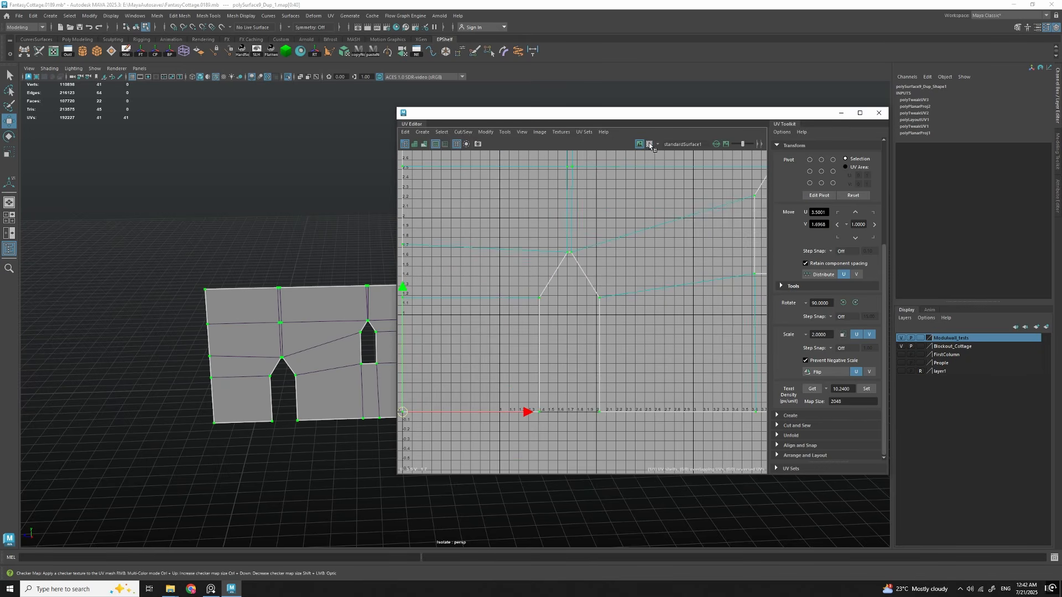
Step: Show the checker map on the wall front to examine the UV tiling around the windows, and hide it again
click(650, 145)
scroll(219, 398, up, 10)
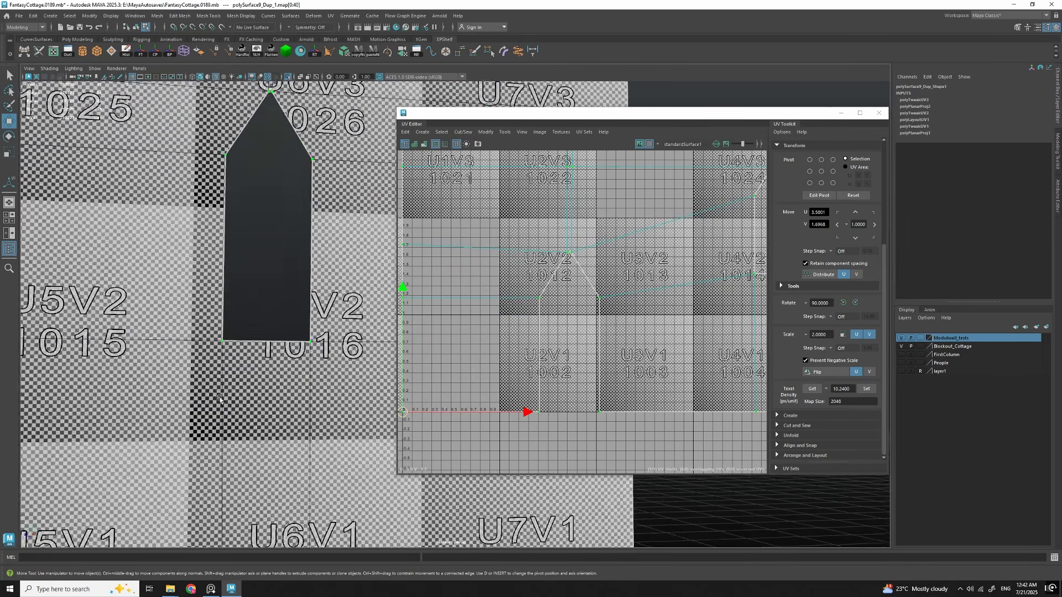
click(650, 145)
scroll(613, 317, down, 7)
key(q)
scroll(303, 358, down, 8)
alt+drag(238, 227, 230, 271)
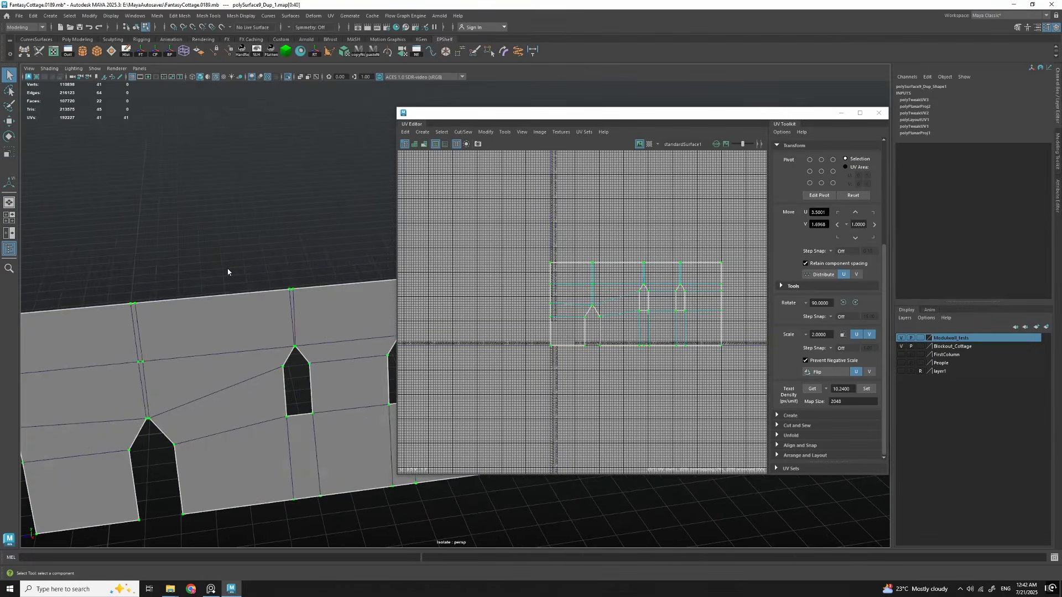
Step: Return to object selection, close the UV Editor and leave isolation to show the full cottage
key(F8)
click(230, 270)
alt+middle_drag(267, 365, 287, 350)
click(287, 350)
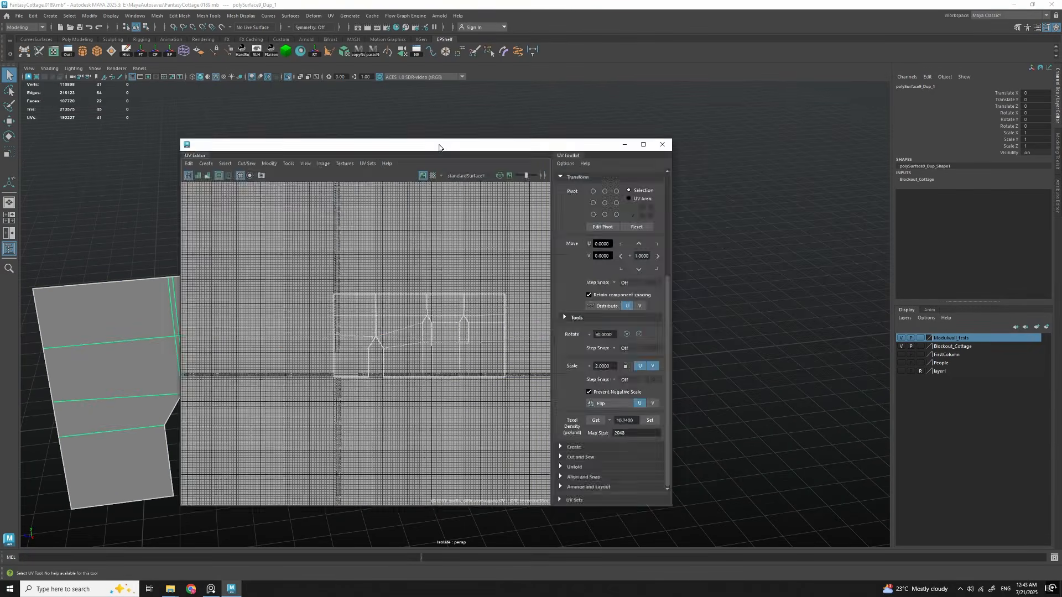
scroll(652, 317, down, 4)
click(652, 318)
key(ctrl+1)
alt+drag(423, 373, 467, 370)
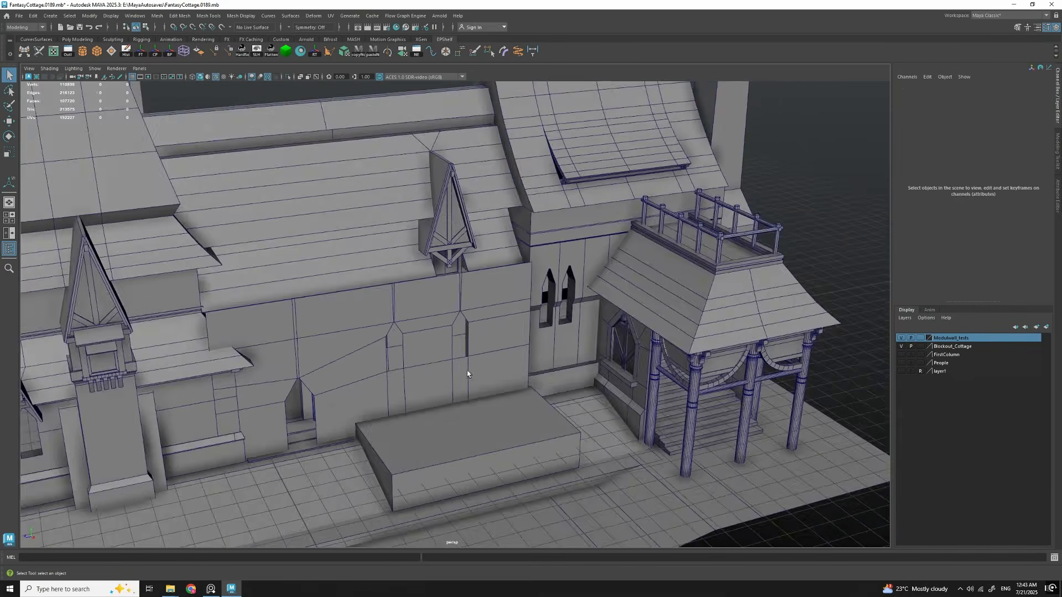
Step: Select the duplicated wall front and examine it within the whole cottage, toggling the viewport display
click(466, 370)
scroll(466, 370, down, 6)
alt+drag(602, 210, 693, 196)
alt+drag(745, 422, 460, 396)
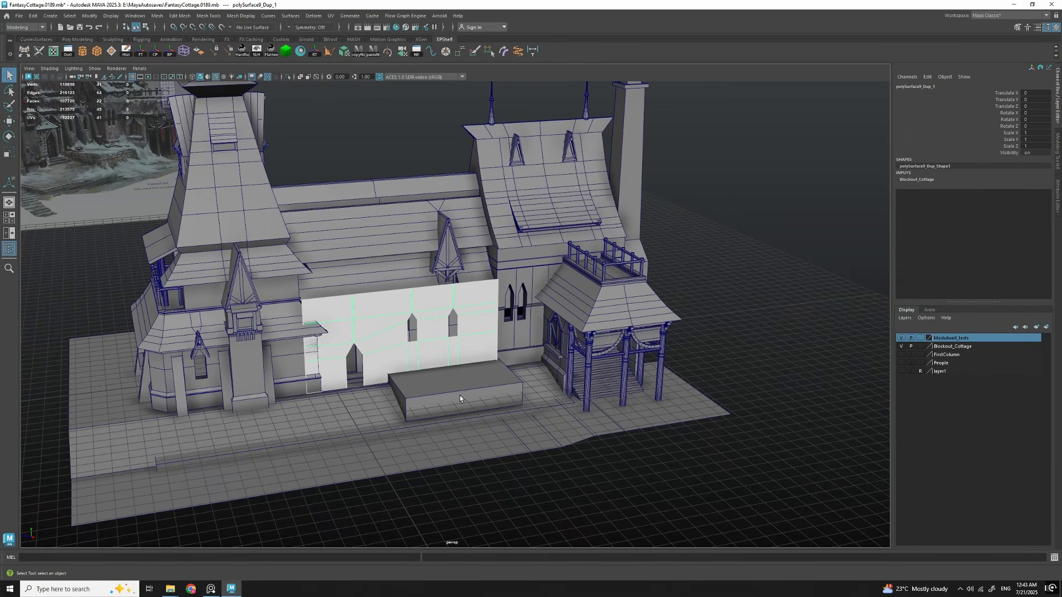
click(224, 77)
scroll(471, 365, up, 4)
alt+drag(465, 334, 221, 87)
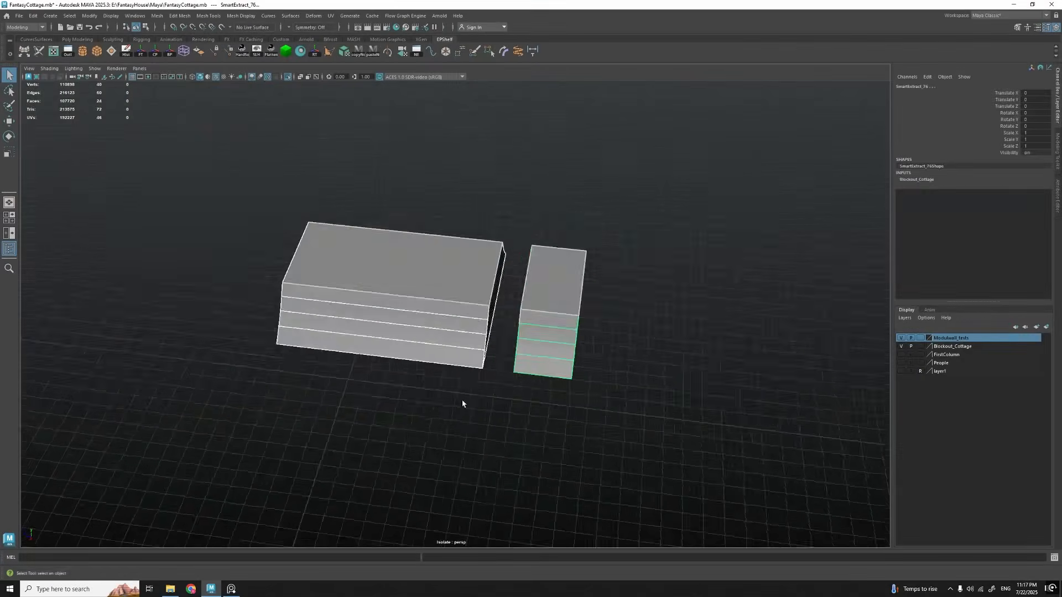
Step: Split the isolated stepped roof blocks down the middle and duplicate one half below the originals
alt+drag(462, 404, 488, 299)
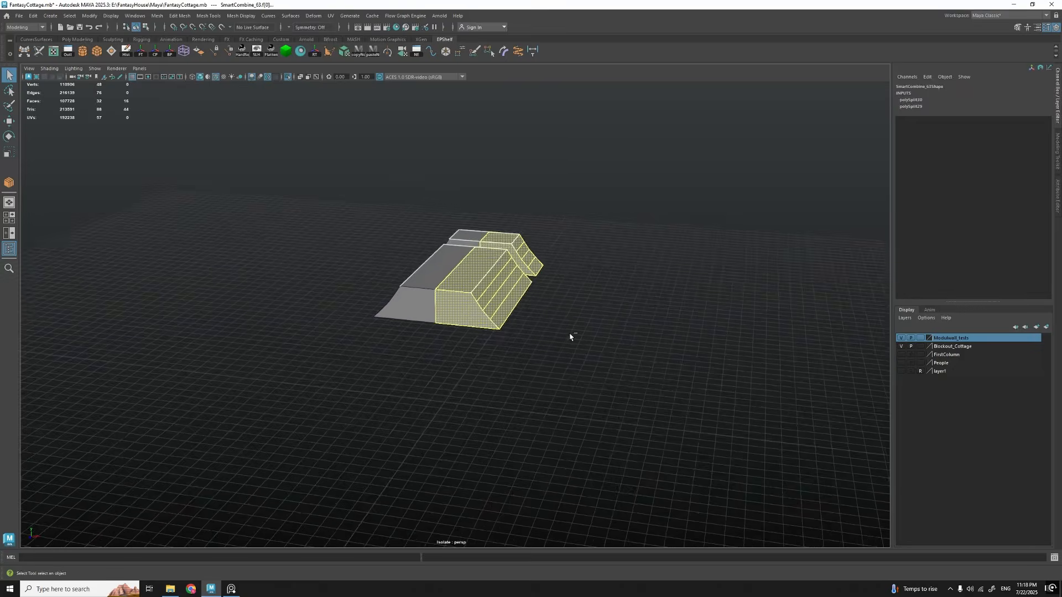
alt+drag(441, 434, 407, 362)
key(q)
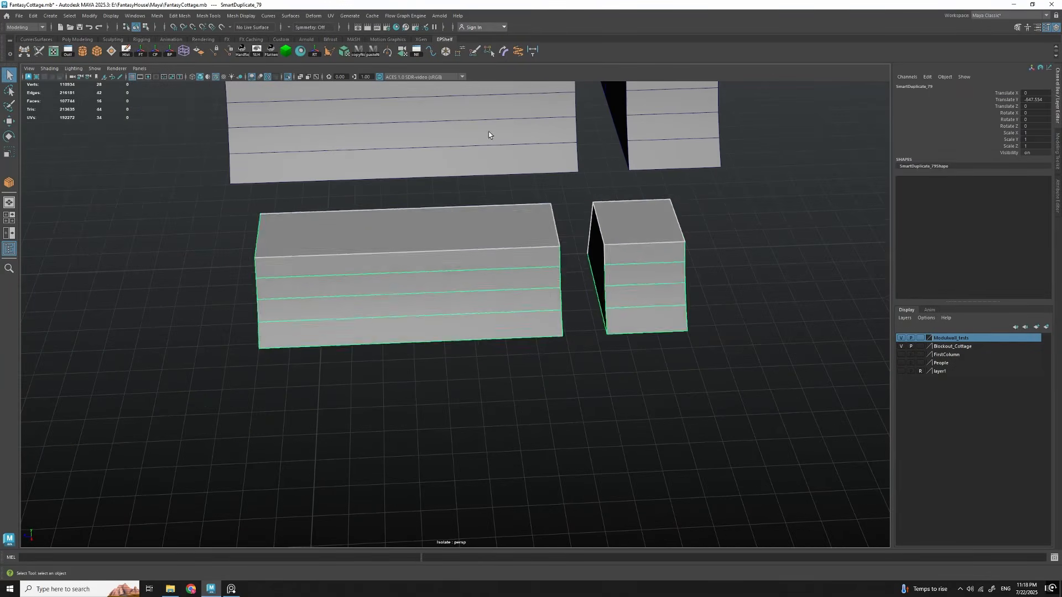
key(q)
Step: Select the end components of the duplicated roof half, return to object selection, leave isolation and move the piece sideways
alt+drag(524, 361, 593, 378)
click(569, 302)
alt+drag(568, 302, 391, 313)
drag(390, 243, 437, 370)
key(F8)
key(q)
alt+drag(391, 313, 533, 260)
key(w)
scroll(557, 356, down, 10)
key(ctrl+1)
drag(438, 303, 267, 320)
Step: Frame the cottage roofs and pick the long main roof between the tower and the gabled wing
key(f)
alt+drag(488, 336, 420, 326)
alt+right_drag(421, 326, 184, 80)
click(585, 330)
mouse_move(415, 307)
alt+mouse_down()
mouse_move(585, 330)
mouse_move(420, 326)
alt+mouse_up()
click(561, 304)
key(f)
alt+drag(562, 305, 333, 212)
scroll(539, 310, down, 2)
alt+drag(539, 309, 517, 342)
scroll(482, 243, up, 2)
scroll(518, 342, down, 4)
scroll(518, 342, up, 3)
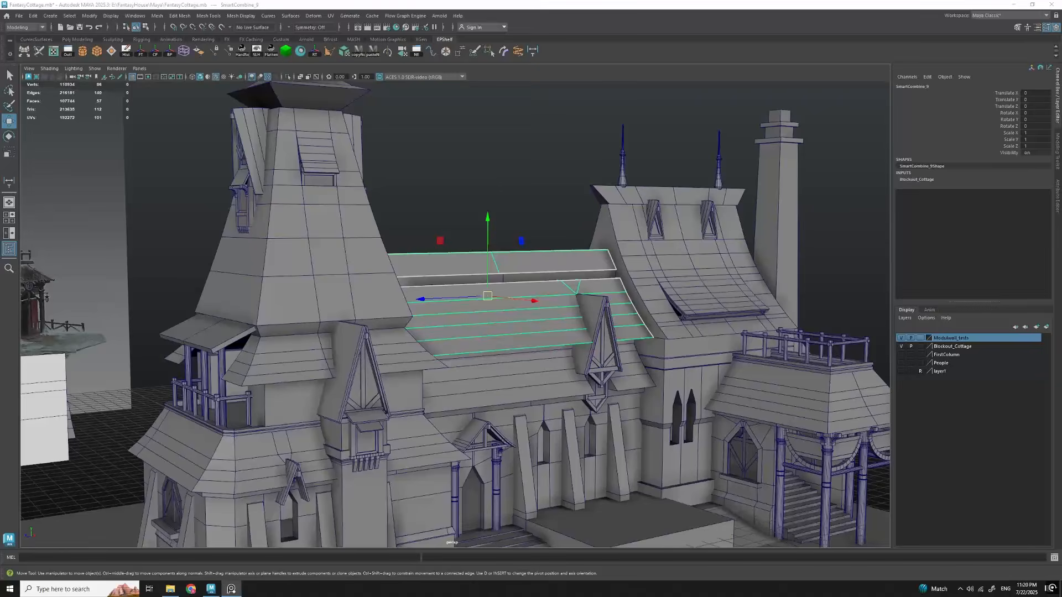
Step: Switch to the concept art reference and examine the tiled long roof between the two taller roofs
key(alt+Tab)
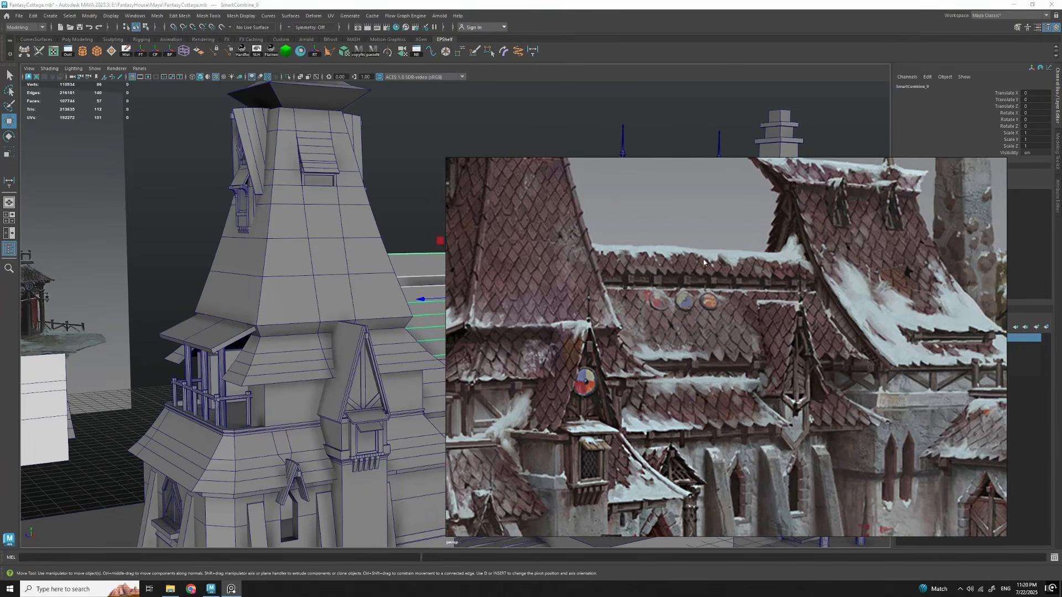
scroll(719, 365, down, 5)
scroll(691, 376, up, 3)
key(alt+Tab)
Step: Isolate the long main roof, duplicate it and move the copy down to Translate Y -900
alt+drag(636, 338, 424, 340)
key(ctrl+1)
key(ctrl+d)
key(w)
alt+drag(608, 332, 530, 343)
Step: Select the vertices around one end of the lowered roof copy and return to whole-object selection
key(q)
key(F9)
drag(533, 211, 666, 397)
alt+drag(552, 339, 440, 293)
key(F8)
key(w)
key(d)
alt+drag(549, 359, 532, 323)
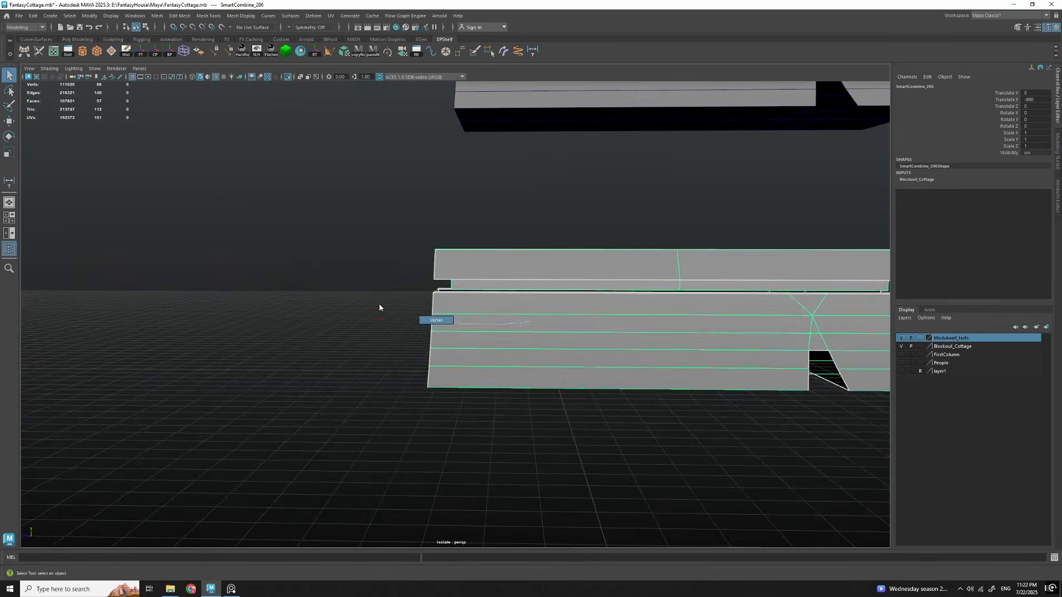
Step: Delete the unneeded end and inner faces of the lowered roof copy, keeping its visible slopes
key(q)
alt+drag(426, 312, 484, 343)
key(F8)
key(F11)
double_click(488, 253)
key(Delete)
alt+drag(547, 317, 414, 375)
drag(425, 477, 426, 477)
alt+drag(544, 248, 543, 333)
key(Delete)
key(F8)
Step: Delete the leftover geometry at both lower ends of the roof copy and reselect the cleaned piece
alt+middle_drag(544, 333, 543, 338)
alt+drag(404, 332, 496, 295)
alt+middle_drag(497, 295, 496, 274)
key(y)
click(292, 378)
click(699, 380)
alt+drag(659, 415, 678, 420)
alt+right_drag(459, 414, 470, 382)
key(Delete)
key(q)
alt+drag(471, 381, 493, 309)
click(485, 237)
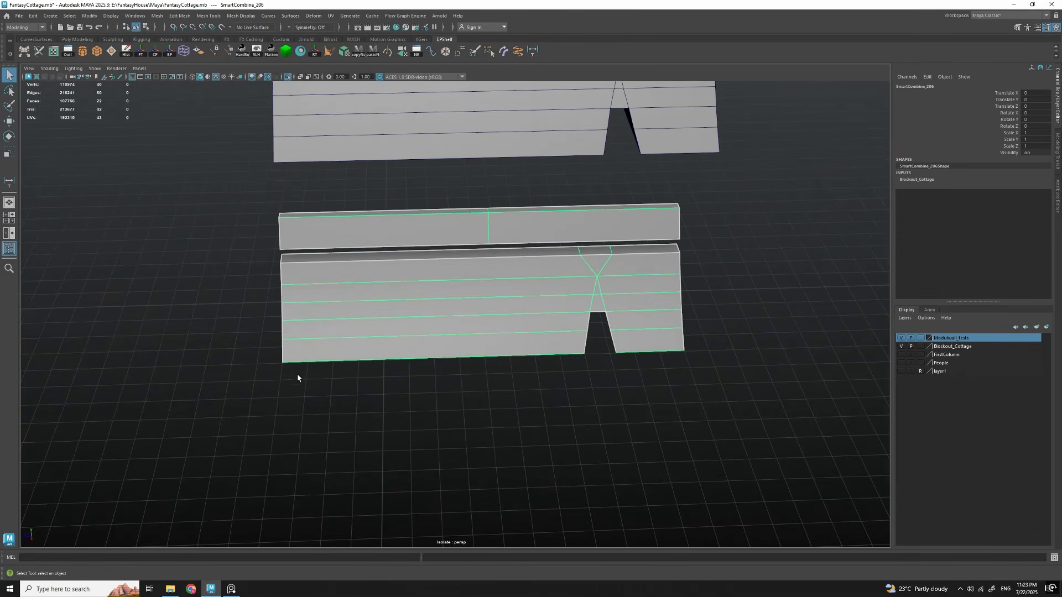
Step: Insert a vertical edge loop through the middle of the lower roof panel and align it to the grid
shift+right_drag(483, 308, 477, 326)
click(480, 312)
alt+right_drag(479, 313, 508, 328)
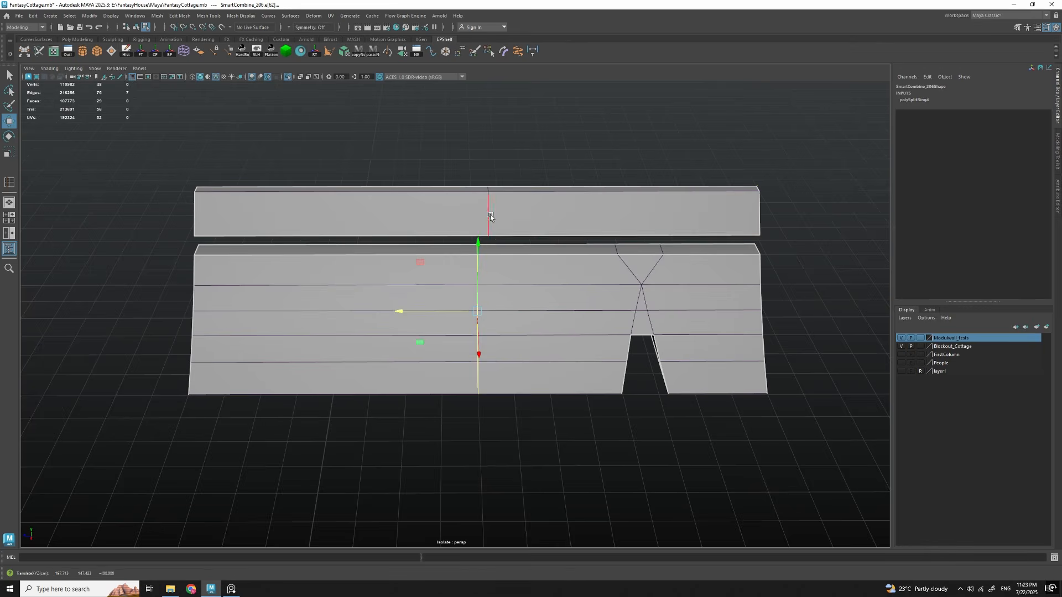
key(F8)
alt+right_drag(466, 285, 446, 326)
alt+drag(446, 326, 462, 292)
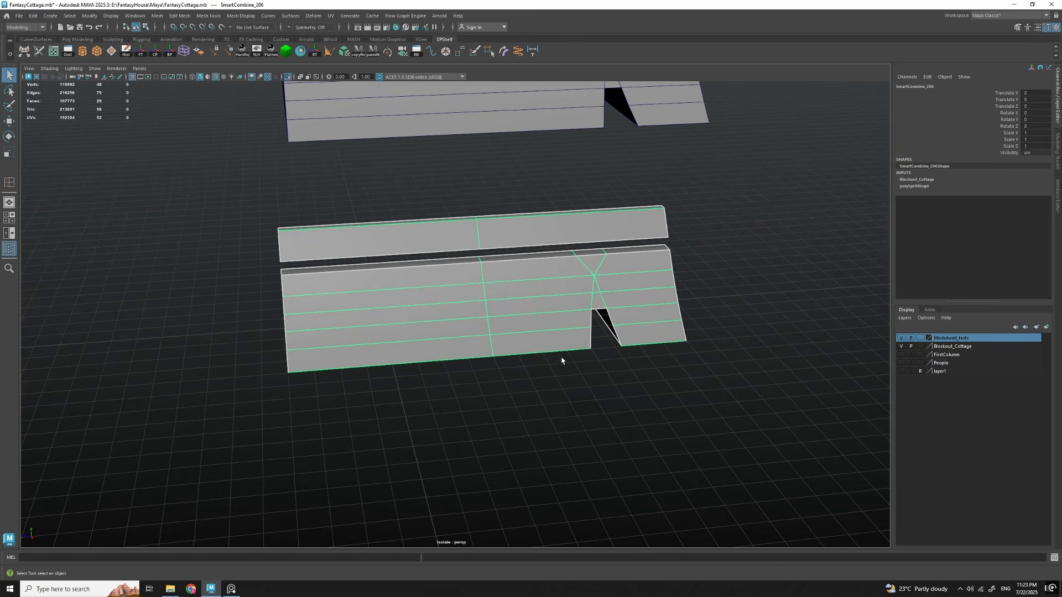
Step: Extract the notched half of the roof as its own piece, leave isolation and move it to Translate X -2800
double_click(528, 321)
alt+drag(529, 320, 578, 323)
click(387, 326)
alt+drag(387, 326, 424, 334)
key(w)
key(ctrl+1)
alt+right_drag(553, 387, 498, 382)
alt+drag(564, 381, 458, 316)
alt+right_drag(458, 316, 614, 380)
alt+drag(613, 380, 581, 387)
key(f)
alt+drag(498, 354, 477, 369)
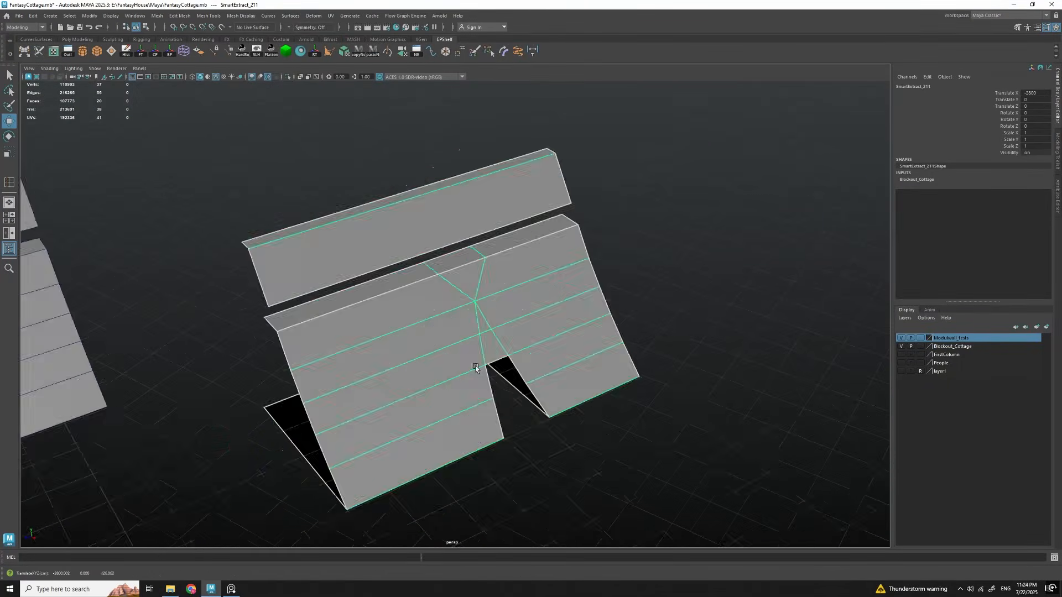
scroll(476, 368, down, 5)
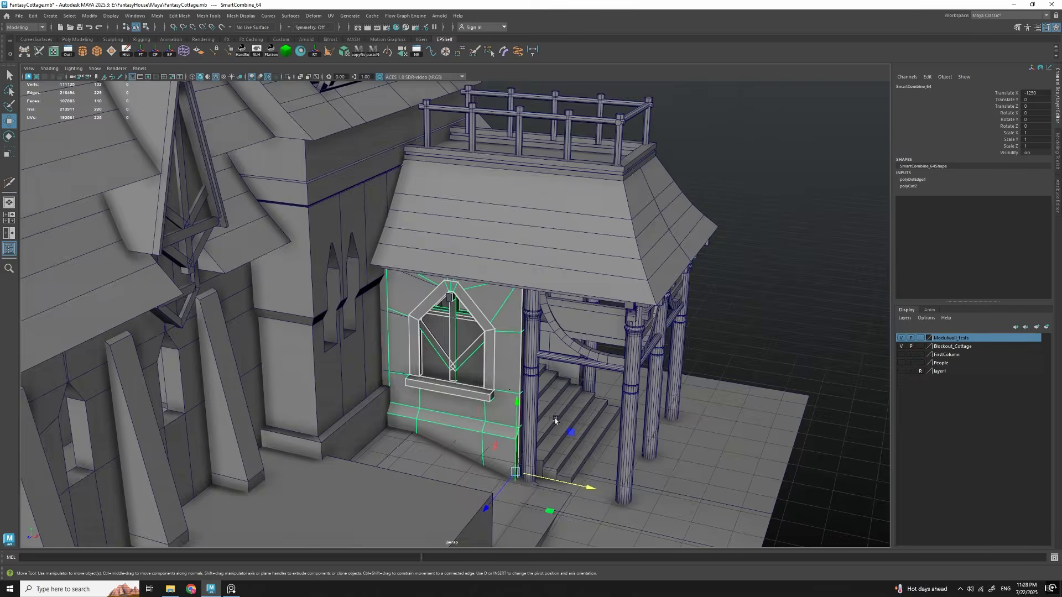
Step: Move the window wall out past the porch and adjust the vertices of its cottage-side end along X
alt+drag(555, 420, 520, 351)
scroll(515, 356, down, 3)
scroll(497, 354, up, 5)
alt+drag(449, 361, 480, 382)
scroll(480, 381, down, 5)
drag(522, 366, 821, 370)
alt+middle_drag(730, 382, 489, 377)
scroll(489, 377, up, 4)
alt+drag(489, 377, 517, 365)
right_drag(517, 365, 475, 364)
drag(434, 191, 479, 470)
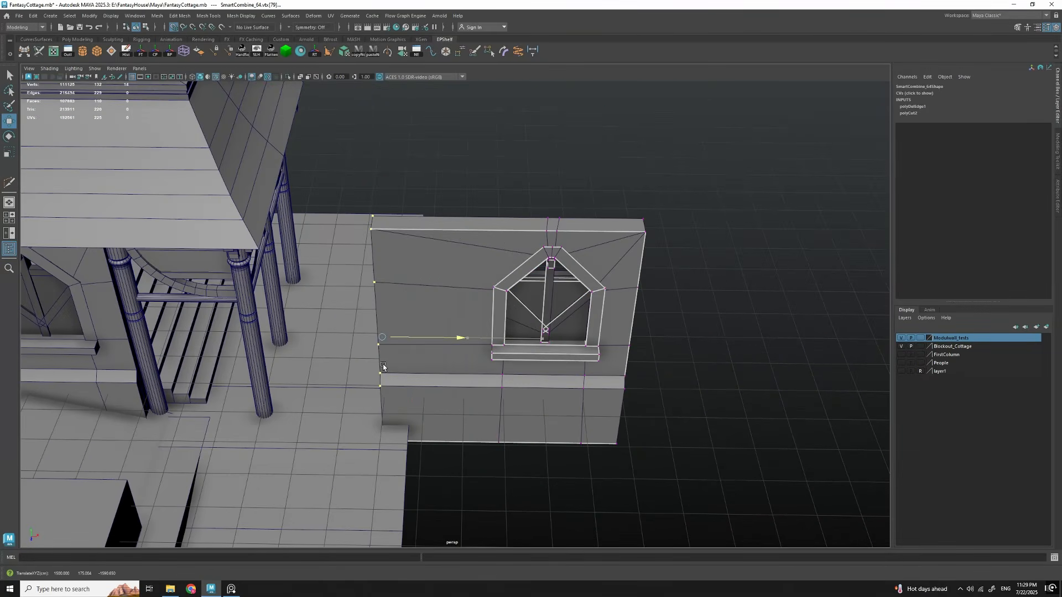
Step: Return to object selection and move the window wall back under the porch roof at Translate X -1250
right_drag(450, 354, 498, 318)
scroll(497, 354, down, 2)
drag(639, 402, 382, 395)
alt+drag(382, 395, 473, 326)
scroll(573, 385, up, 5)
scroll(685, 370, down, 5)
alt+drag(685, 369, 384, 289)
scroll(513, 316, down, 5)
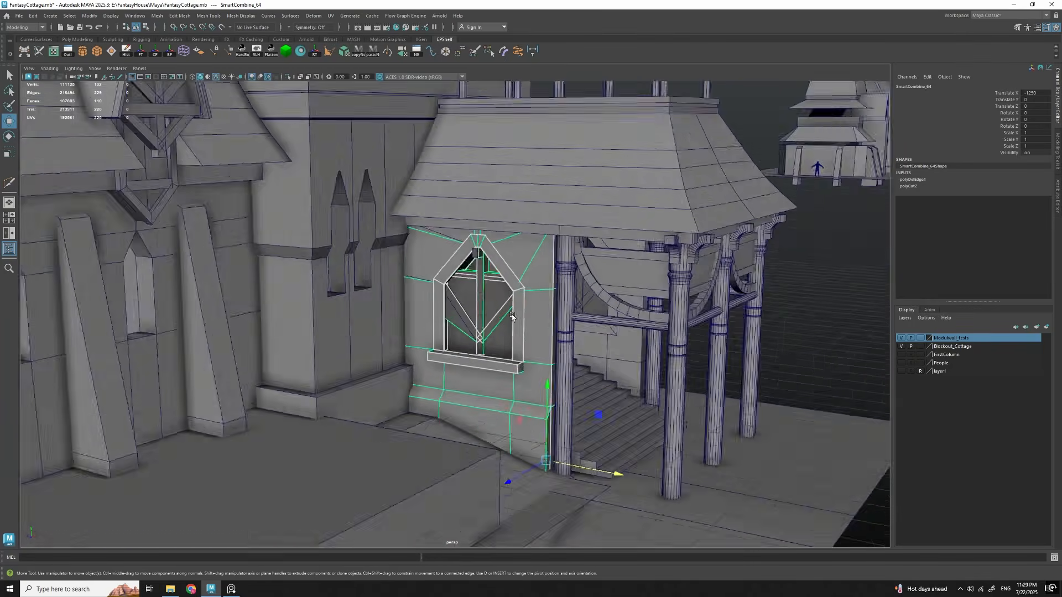
Step: Pull the window wall out past the porch again and undo the last two changes
scroll(513, 317, down, 4)
alt+drag(513, 317, 806, 365)
key(f)
scroll(498, 332, down, 5)
alt+drag(484, 326, 469, 283)
drag(530, 386, 714, 388)
alt+drag(586, 354, 289, 362)
key(ctrl+z)
key(ctrl+z)
Step: Scale the vertices at the window wall's cottage-side end flat along X and return to object selection
right_drag(531, 332, 484, 332)
drag(437, 180, 495, 443)
key(r)
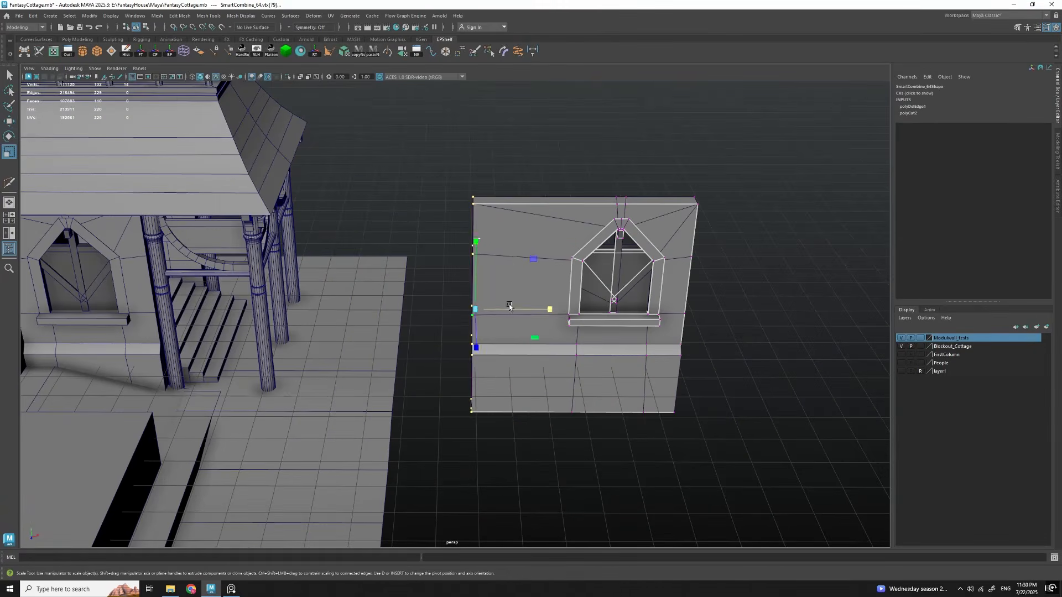
alt+drag(468, 309, 487, 360)
key(r)
drag(550, 322, 479, 326)
right_drag(465, 348, 497, 318)
Step: Duplicate the window wall and place the copy beside it as a continuation
key(ctrl+d)
key(w)
drag(647, 366, 830, 387)
Step: Hide the wireframe overlay on shaded objects and check how the two window walls join
click(585, 441)
alt+drag(585, 440, 653, 388)
click(217, 77)
click(442, 332)
alt+drag(602, 298, 543, 315)
Step: Examine the whole cottage and the surrounding modular pieces from several sides
click(531, 481)
scroll(497, 359, down, 5)
mouse_move(498, 398)
alt+mouse_down()
mouse_move(476, 367)
mouse_move(449, 376)
mouse_move(487, 390)
alt+mouse_up()
scroll(529, 407, down, 3)
alt+middle_drag(430, 380, 526, 360)
alt+drag(526, 360, 375, 344)
alt+drag(575, 379, 498, 354)
click(400, 340)
alt+drag(420, 354, 488, 383)
key(q)
click(498, 487)
scroll(487, 382, down, 5)
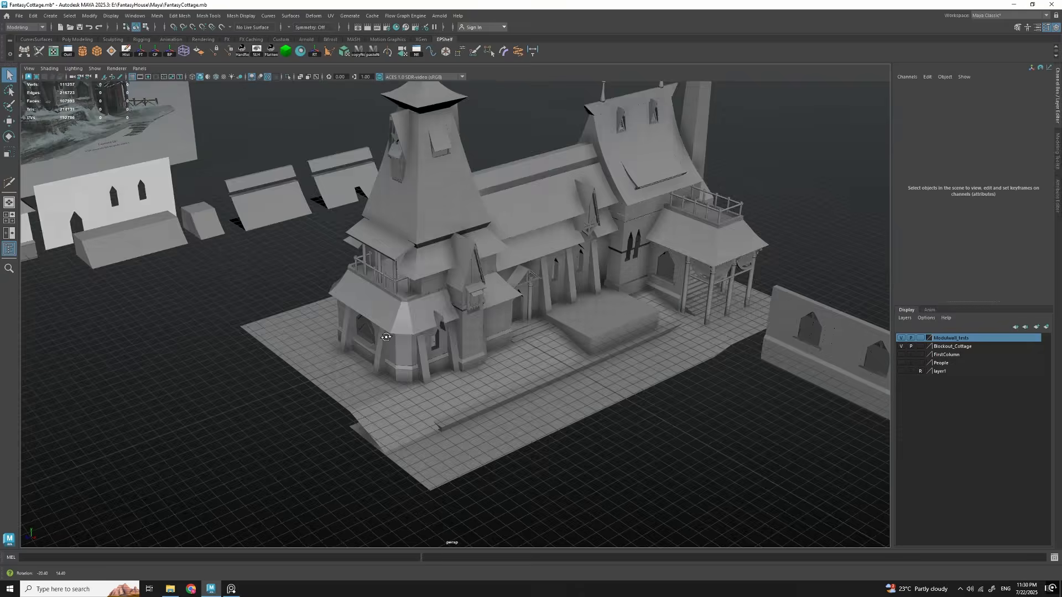
Step: Delete the duplicated window wall
click(498, 343)
alt+drag(514, 343, 562, 354)
key(Delete)
Step: Compare the window wall built in beneath the porch roof with the freestanding window wall piece
scroll(497, 343, down, 5)
alt+middle_drag(470, 338, 620, 354)
click(335, 283)
key(f)
alt+drag(450, 344, 388, 313)
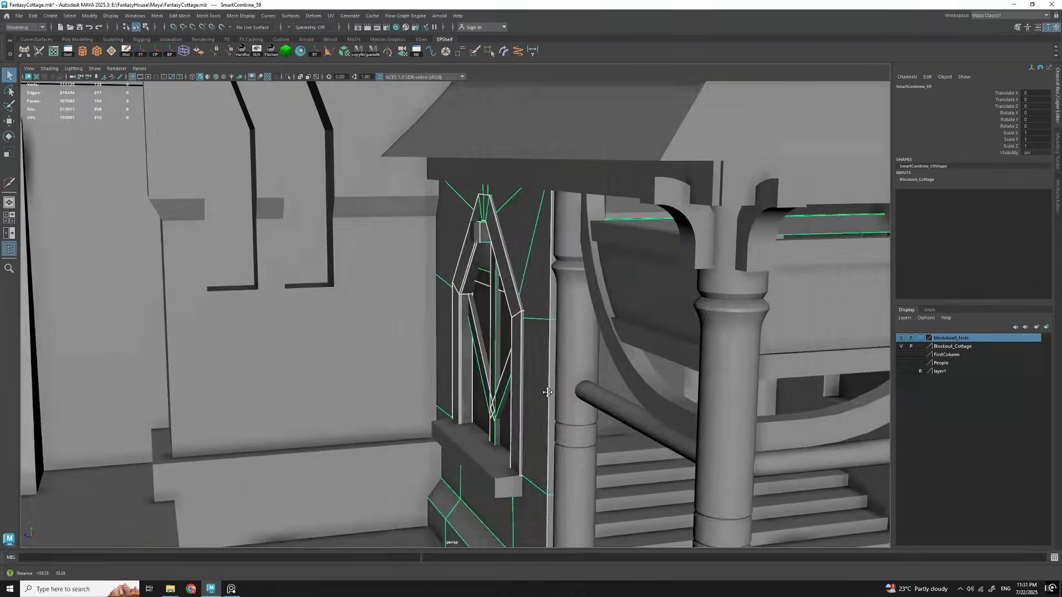
scroll(454, 321, down, 8)
alt+middle_drag(558, 331, 484, 307)
click(598, 376)
alt+drag(594, 387, 482, 363)
scroll(474, 359, up, 4)
key(f)
alt+drag(481, 310, 487, 332)
scroll(553, 276, down, 4)
alt+middle_drag(486, 332, 549, 354)
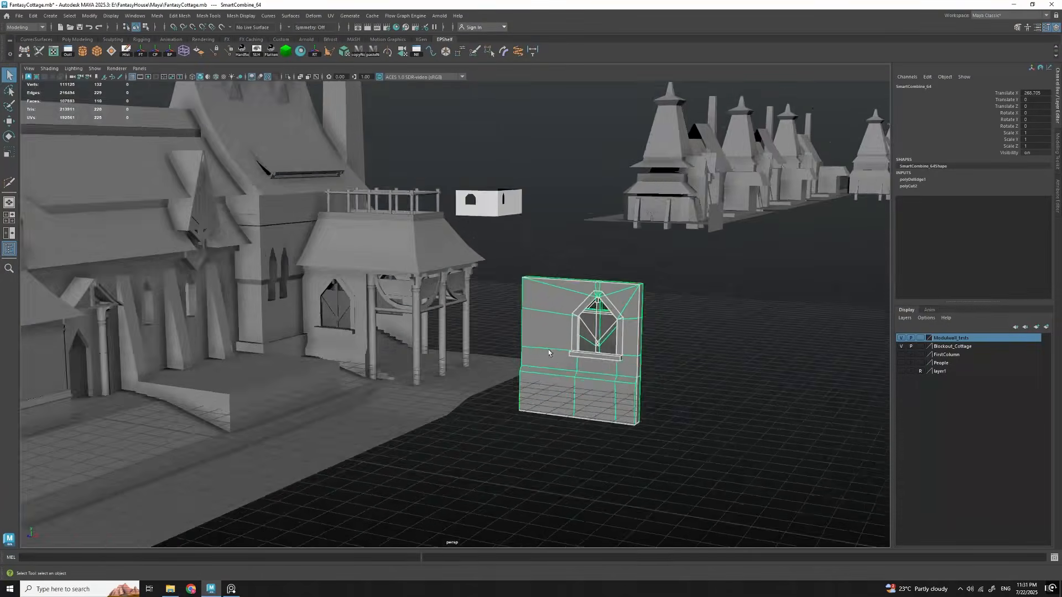
Step: Select the faces of the sloped ledge strip on the narrow-window wall piece beside the octagonal tower
scroll(545, 360, down, 4)
alt+drag(543, 363, 486, 409)
scroll(372, 260, down, 4)
key(f)
scroll(550, 340, down, 4)
alt+middle_drag(387, 315, 581, 326)
alt+drag(580, 327, 470, 332)
click(284, 245)
key(f)
click(476, 365)
alt+drag(522, 377, 586, 365)
click(420, 332)
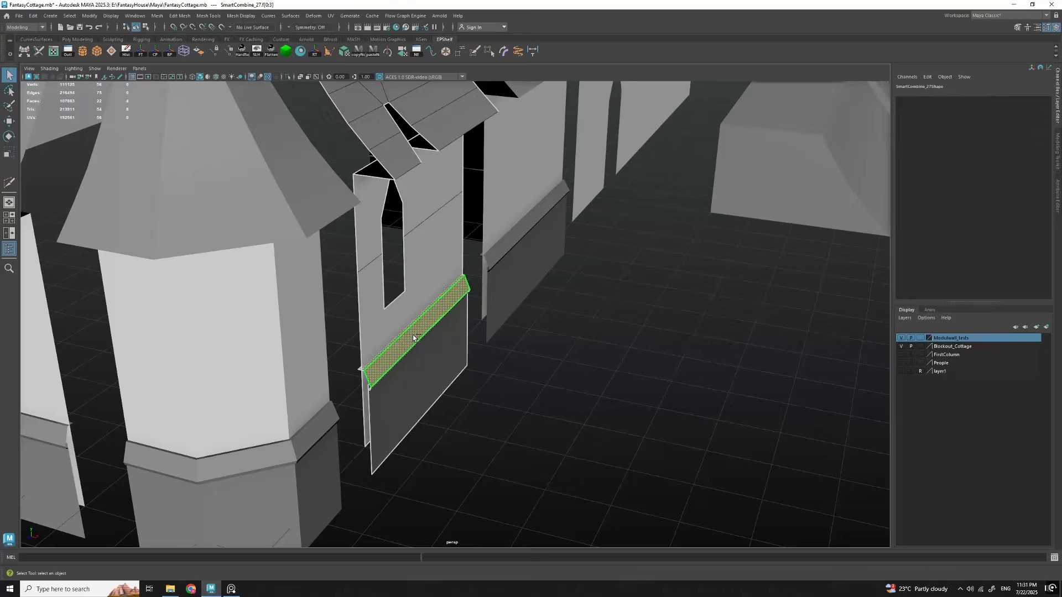
scroll(442, 354, down, 4)
Step: Duplicate the ledge strip as a separate object and move it beside the freestanding window wall
key(w)
scroll(421, 403, down, 5)
drag(248, 373, 356, 407)
drag(310, 446, 597, 354)
key(f)
alt+drag(597, 354, 517, 437)
drag(581, 486, 468, 373)
Step: Rotate the ledge strip to Rotate Y -90 and lower it to Translate Y -65.502 near the wall's ledge
key(e)
drag(439, 381, 339, 380)
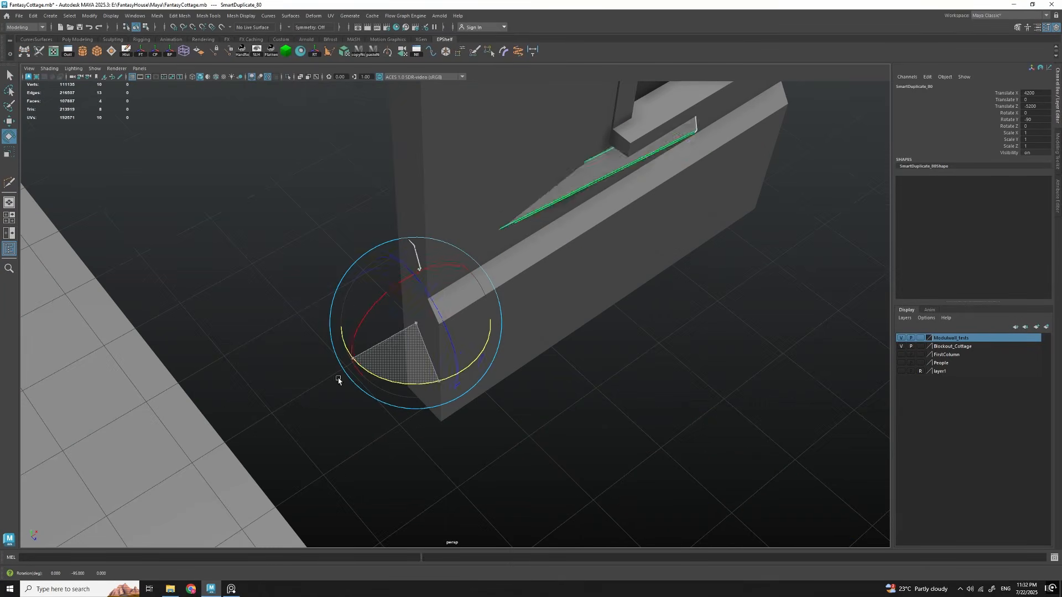
alt+drag(452, 363, 399, 152)
drag(358, 326, 359, 373)
alt+drag(376, 368, 565, 327)
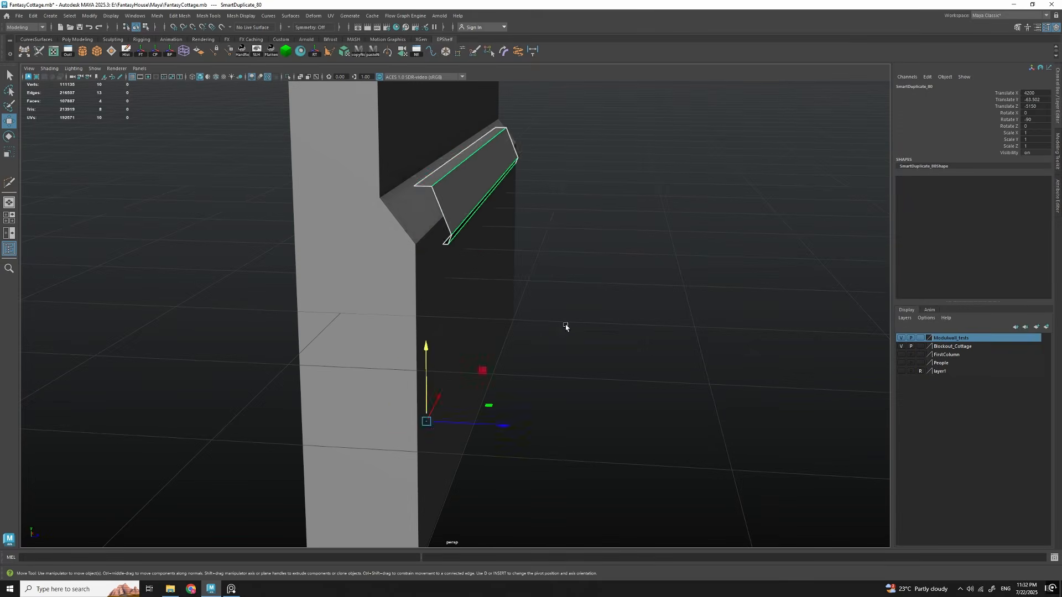
Step: Fine-tune the ledge strip's position against the window wall's ledge, comparing their profiles, and deselect it
drag(391, 346, 389, 351)
alt+drag(683, 387, 677, 354)
drag(491, 424, 493, 425)
alt+drag(664, 307, 562, 315)
key(q)
click(636, 360)
Step: Examine the porch and the sloped faces of its hipped roof in relation to the neighbouring cottage walls
alt+drag(636, 359, 498, 358)
click(515, 327)
key(f)
key(q)
alt+drag(399, 280, 562, 356)
click(562, 356)
click(469, 321)
key(f)
alt+drag(472, 323, 481, 253)
scroll(489, 331, down, 5)
scroll(459, 321, up, 5)
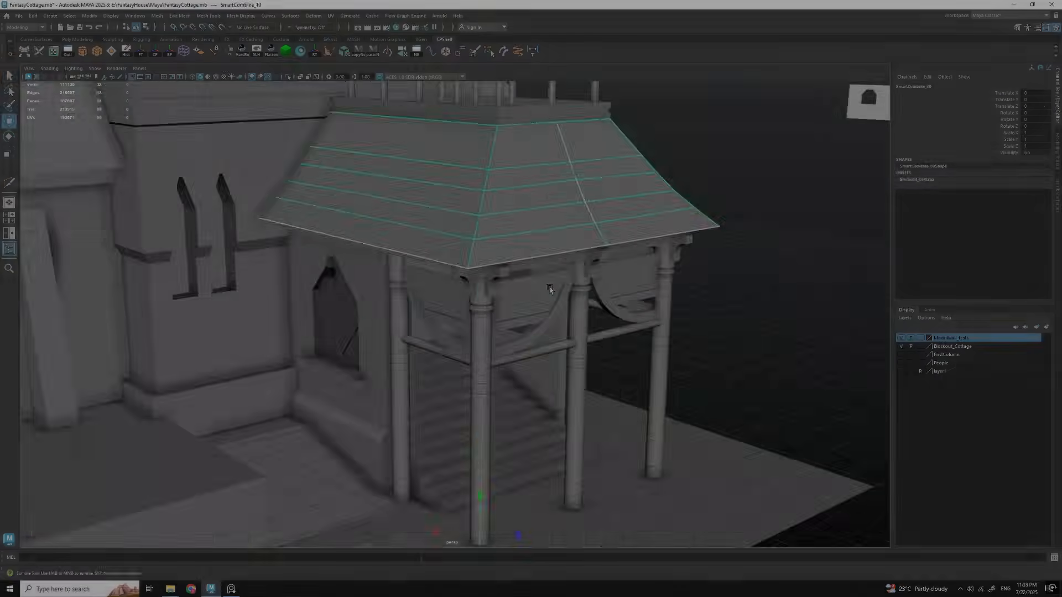
mouse_move(569, 344)
alt+mouse_down()
mouse_move(517, 280)
mouse_move(503, 294)
mouse_move(494, 359)
mouse_move(552, 301)
mouse_move(560, 327)
alt+mouse_up()
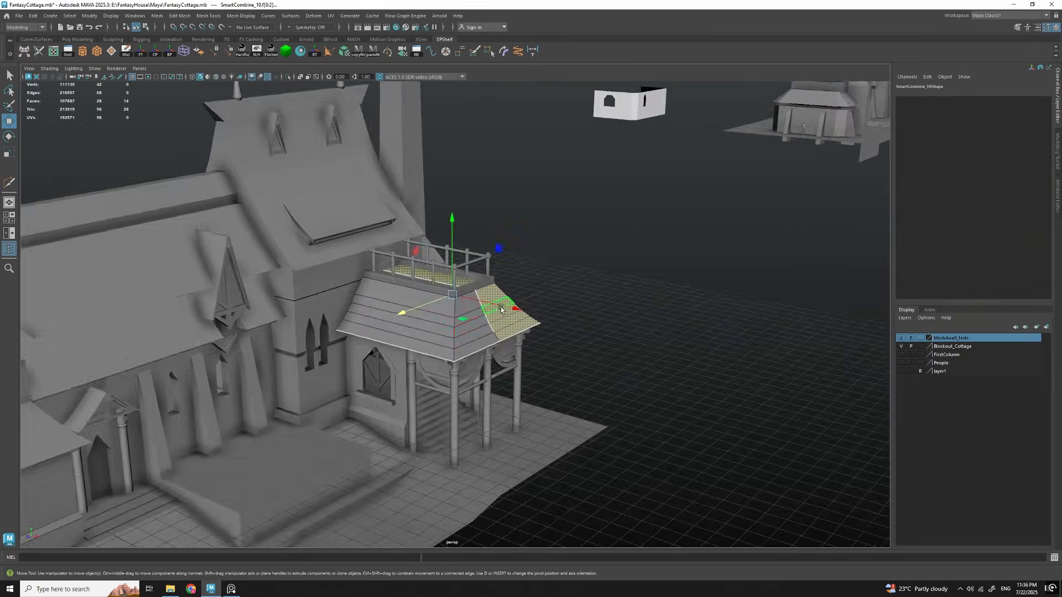
alt+drag(531, 337, 556, 307)
Step: Compare the porch roof with the porch in the concept painting, switching to the reference image viewer
key(q)
alt+drag(566, 384, 595, 388)
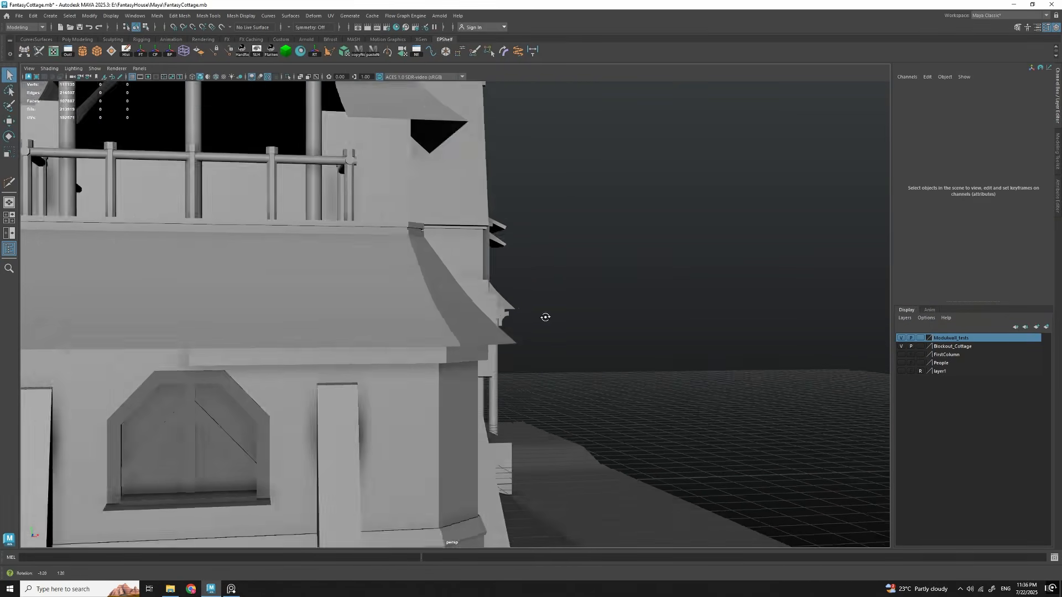
alt+drag(550, 319, 470, 260)
click(453, 296)
key(alt+Tab)
right_drag(597, 262, 581, 269)
scroll(581, 270, up, 3)
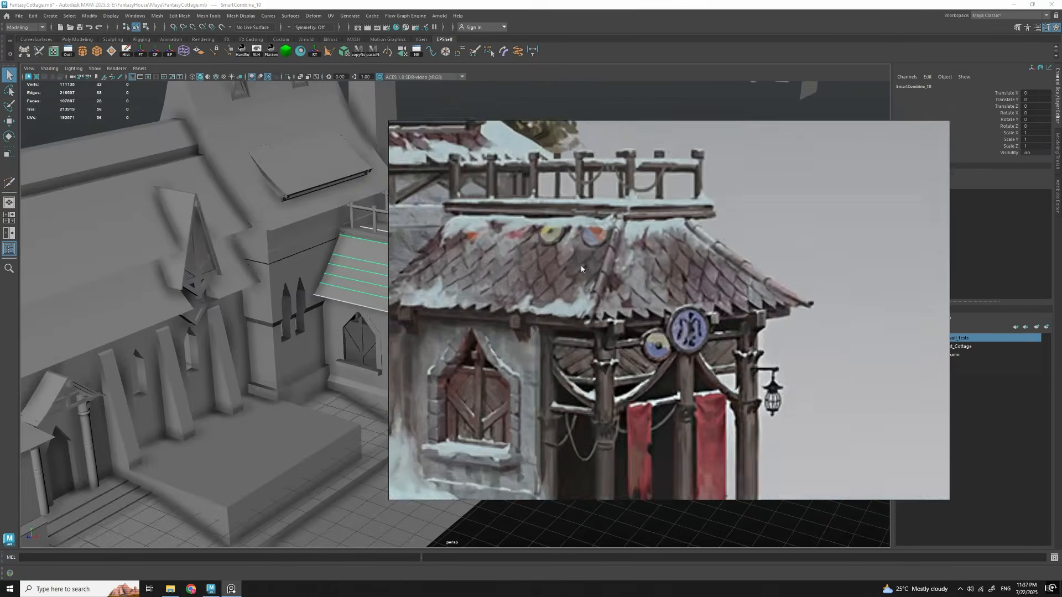
scroll(632, 272, down, 3)
right_drag(627, 243, 409, 267)
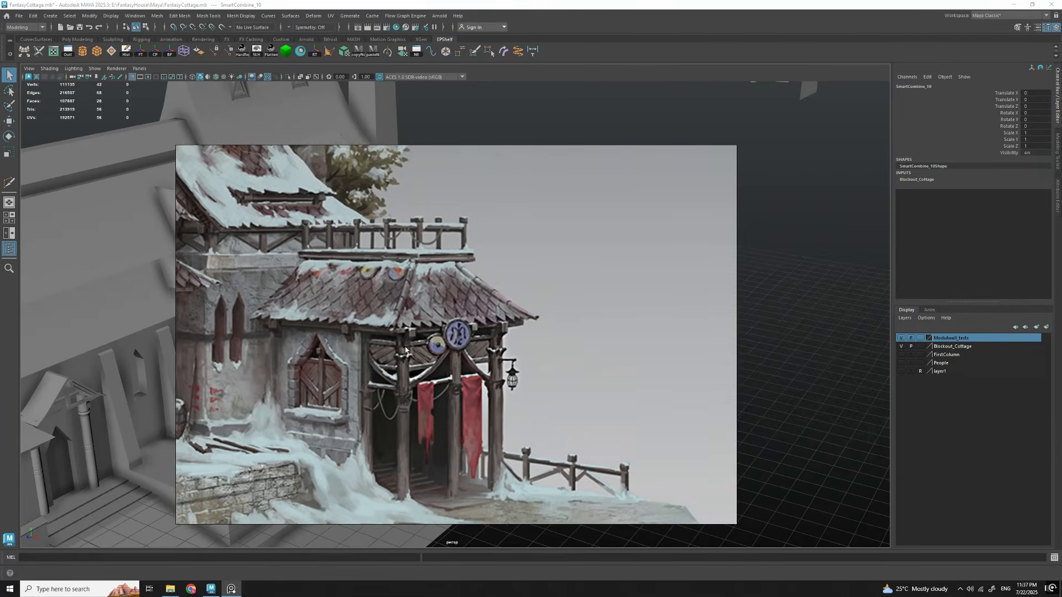
Step: Return to Maya and select the faces of the porch roof's long slope to examine how it divides
key(alt+Tab)
alt+drag(515, 271, 456, 320)
right_drag(456, 320, 457, 359)
drag(378, 271, 423, 243)
alt+drag(456, 320, 589, 394)
right_drag(409, 310, 446, 277)
alt+drag(450, 332, 564, 302)
scroll(513, 301, up, 2)
right_drag(476, 299, 476, 338)
drag(464, 260, 481, 327)
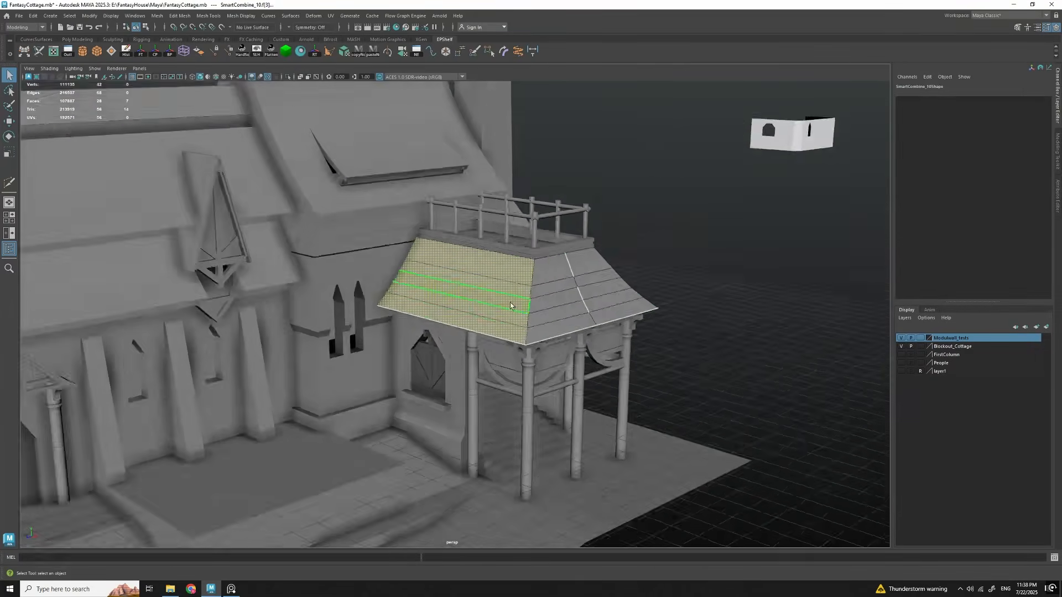
scroll(581, 310, up, 2)
alt+drag(583, 311, 603, 320)
Step: Duplicate the whole porch roof and move the copy to open ground at Translate 1845, -509.19, -226.125
right_drag(540, 326, 577, 295)
key(w)
key(ctrl+d)
drag(571, 503, 788, 531)
alt+middle_drag(783, 484, 548, 376)
drag(517, 440, 498, 401)
click(651, 413)
click(479, 381)
drag(407, 397, 437, 397)
alt+drag(437, 381, 550, 341)
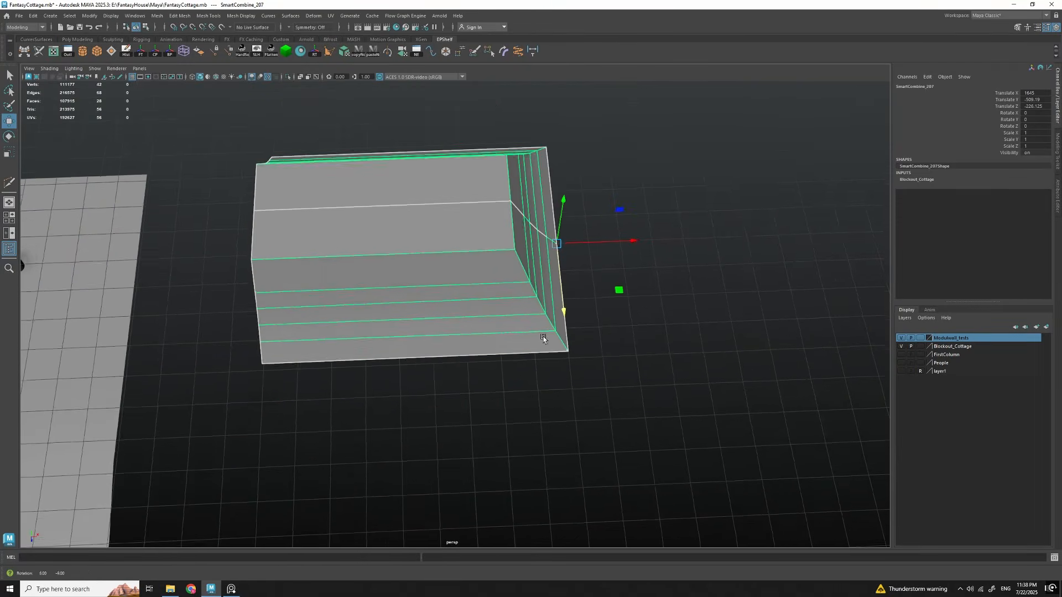
Step: Examine the duplicated porch roof's slope profile and hip edges from the side and from above
mouse_move(452, 347)
alt+mouse_down()
mouse_move(453, 293)
mouse_move(414, 313)
mouse_move(462, 339)
alt+mouse_up()
key(q)
alt+drag(578, 339, 535, 292)
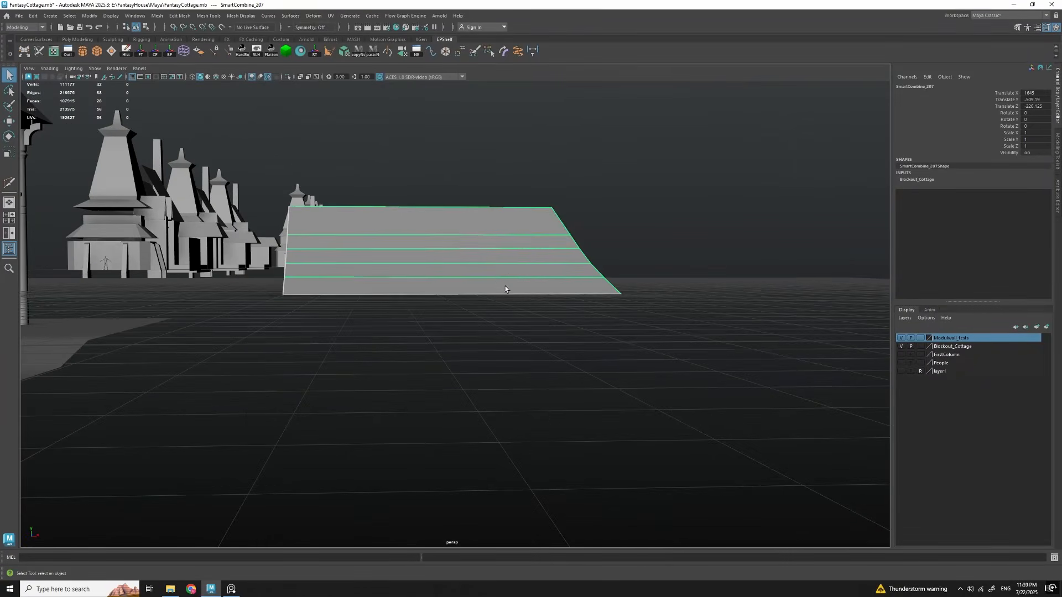
alt+drag(517, 255, 632, 250)
alt+drag(521, 276, 556, 342)
scroll(367, 301, down, 5)
scroll(367, 301, up, 5)
alt+drag(480, 315, 549, 352)
key(ctrl+shift+x)
alt+drag(403, 321, 562, 373)
key(q)
alt+middle_drag(562, 373, 564, 374)
key(ctrl+z)
key(f)
mouse_move(511, 339)
alt+mouse_down()
mouse_move(376, 321)
mouse_move(524, 344)
alt+mouse_up()
scroll(524, 344, down, 5)
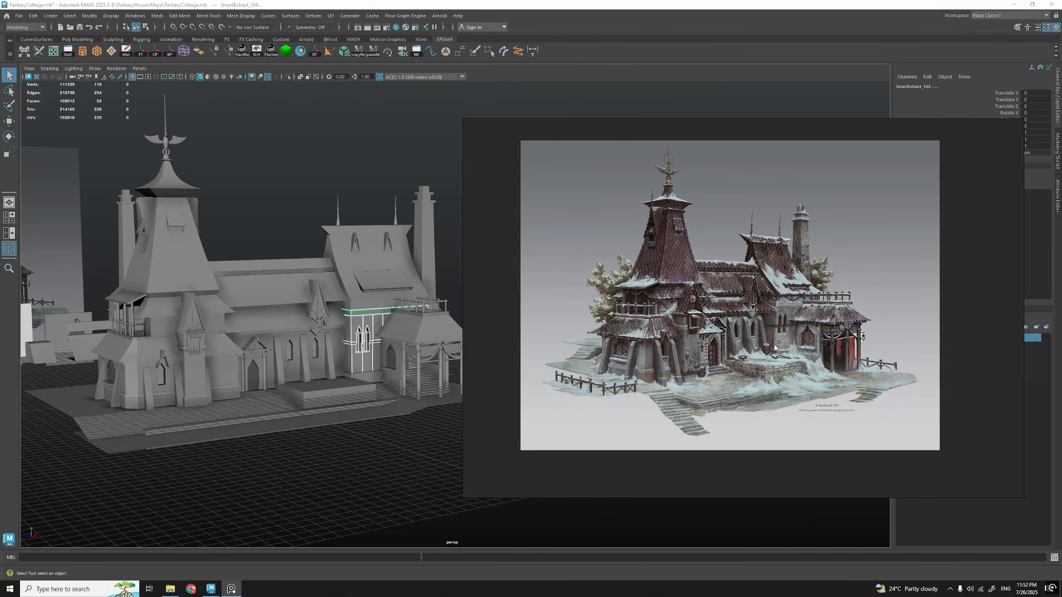
Step: Compare the whole cottage blockout with the concept painting and move the reference image out of the way
right_drag(783, 326, 780, 334)
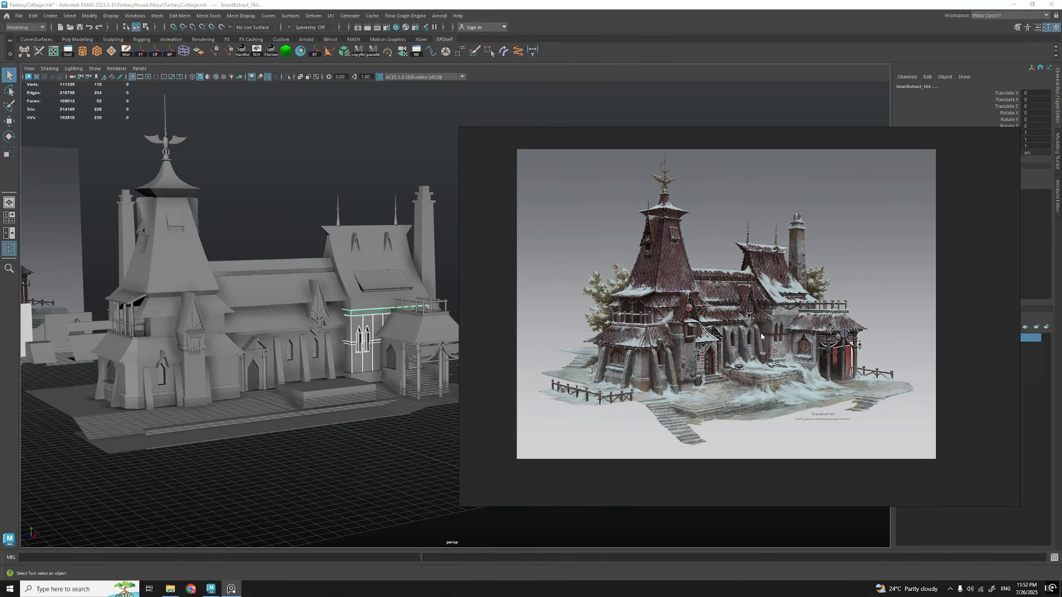
right_drag(737, 385, 1061, 339)
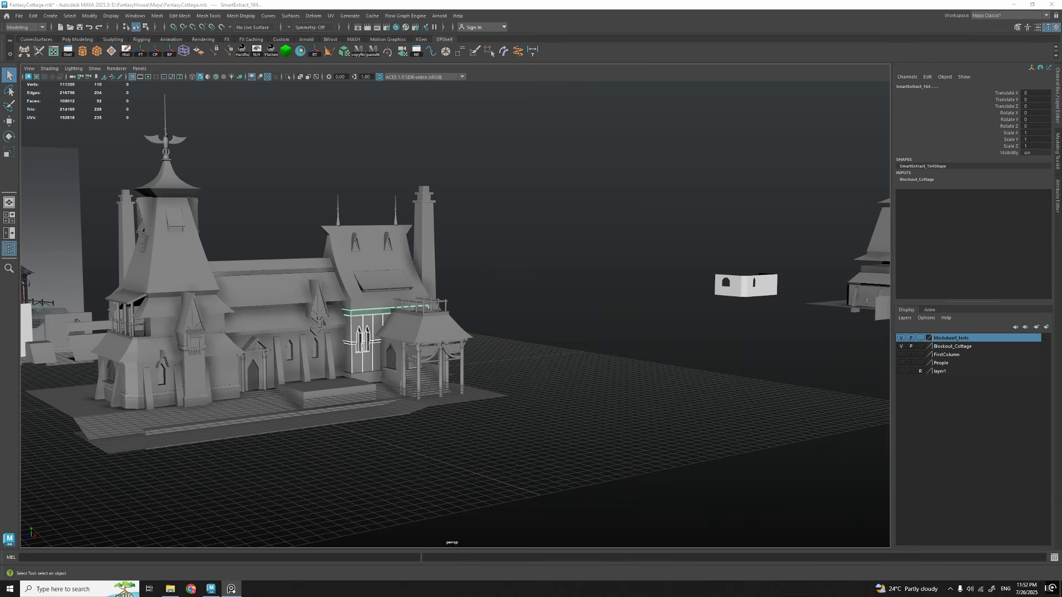
alt+drag(529, 399, 457, 398)
alt+middle_drag(458, 399, 539, 395)
alt+drag(531, 395, 494, 348)
mouse_move(472, 294)
alt+mouse_down()
mouse_move(486, 367)
mouse_move(607, 391)
mouse_move(702, 365)
mouse_move(480, 340)
mouse_move(540, 355)
mouse_move(478, 294)
alt+mouse_up()
scroll(480, 340, down, 5)
scroll(479, 294, up, 5)
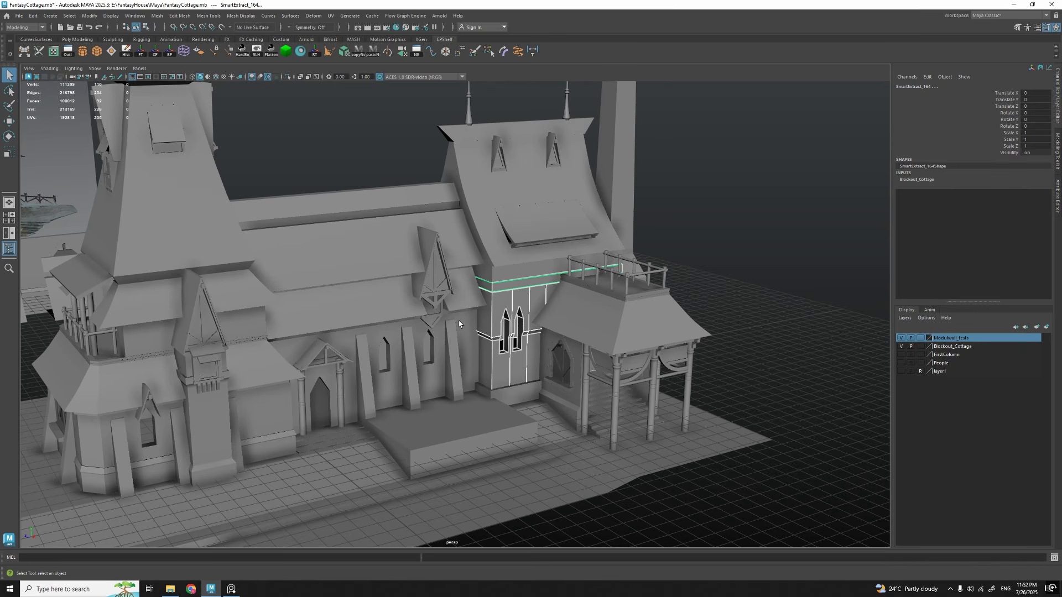
Step: Examine the cottage blockout and the laid-out modular pieces from the tower side, the porch side and above
alt+middle_drag(459, 324, 531, 313)
alt+right_drag(531, 313, 420, 311)
alt+drag(420, 312, 487, 369)
alt+middle_drag(665, 369, 434, 361)
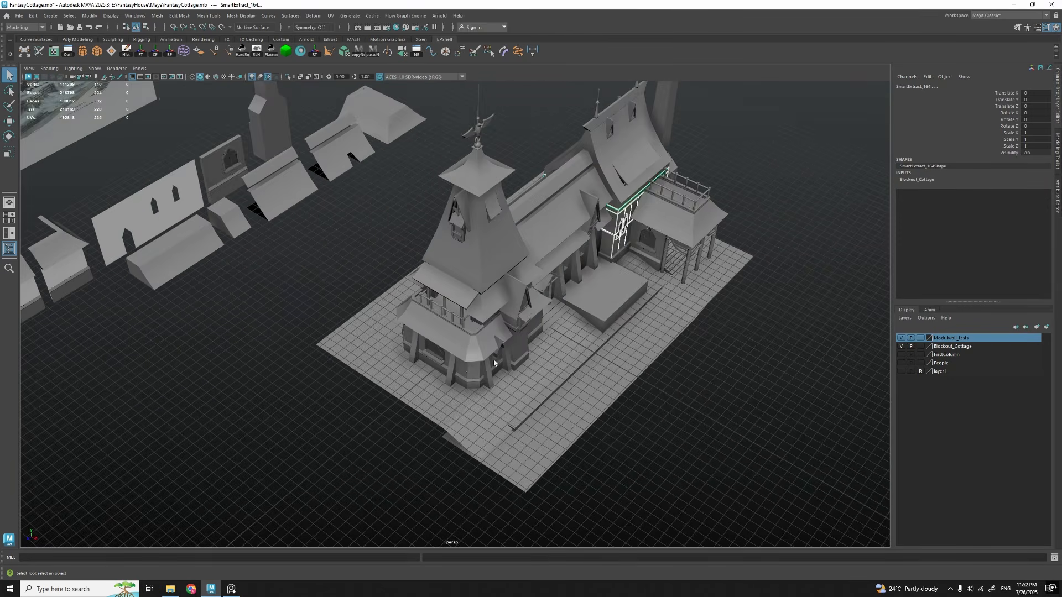
alt+drag(434, 362, 461, 313)
alt+drag(598, 341, 520, 340)
alt+drag(96, 237, 201, 287)
scroll(432, 363, up, 10)
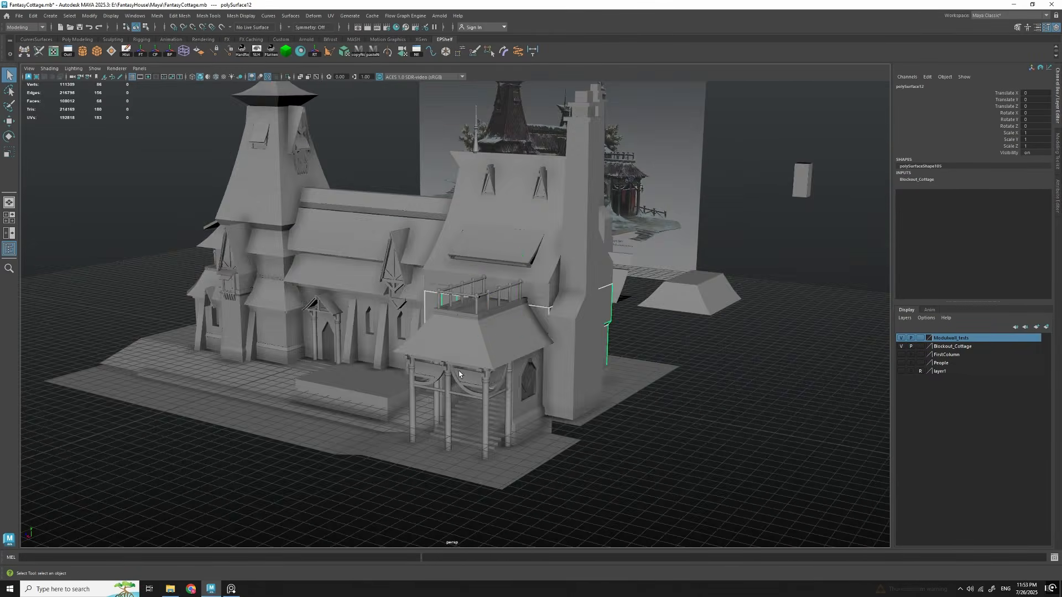
Step: Duplicate the narrow-window wall block behind the porch onto open ground beside the cottage and snap it toward the grid
key(w)
alt+drag(462, 374, 599, 392)
alt+drag(559, 384, 609, 384)
shift+drag(503, 294, 713, 346)
alt+middle_drag(714, 346, 515, 354)
alt+drag(516, 354, 541, 449)
key(x)
middle_drag(537, 437, 585, 427)
alt+drag(585, 427, 560, 441)
Step: Set the duplicated wall block's pivot at its lower corner and align it at Translate 2940.755, -102.476, 17.508
key(d)
alt+drag(625, 406, 558, 420)
alt+right_drag(558, 365, 595, 346)
click(624, 390)
alt+drag(531, 343, 506, 373)
click(506, 372)
alt+drag(514, 287, 555, 260)
alt+drag(608, 339, 484, 326)
alt+drag(527, 366, 520, 316)
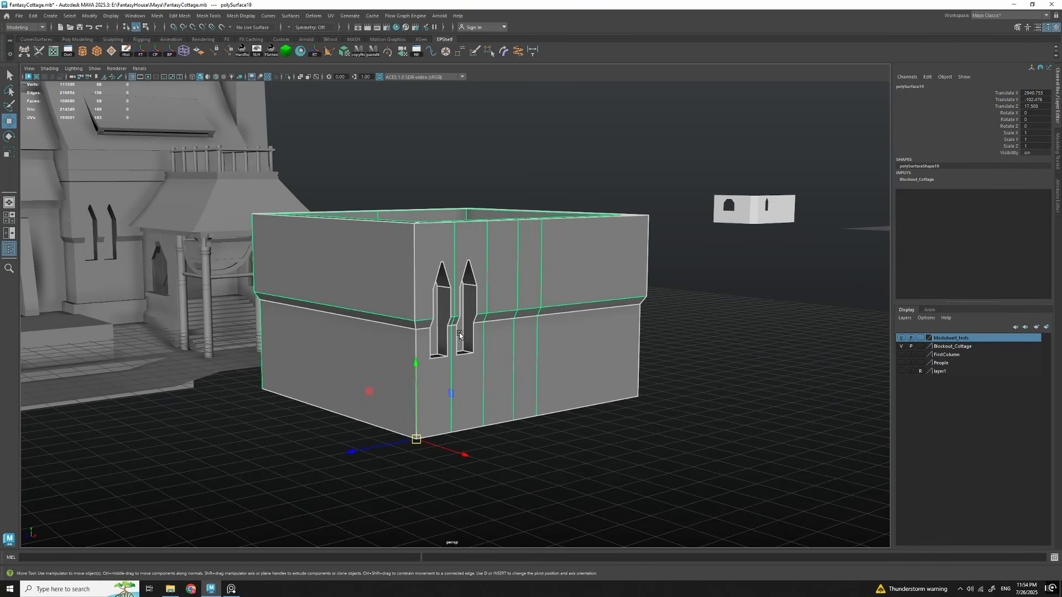
alt+drag(494, 367, 548, 334)
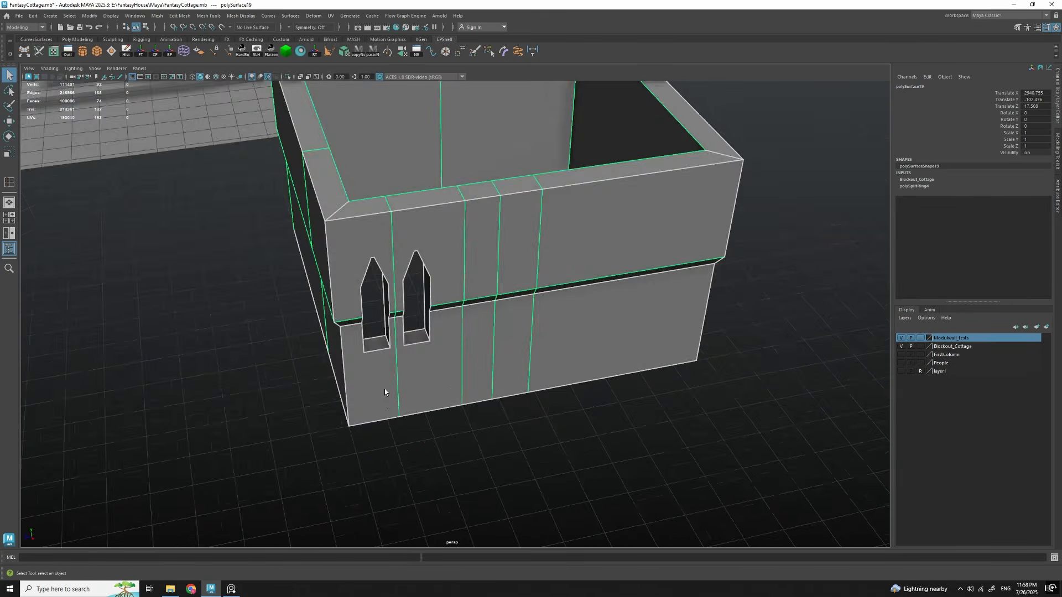
alt+drag(384, 389, 560, 358)
right_drag(559, 277, 507, 282)
alt+drag(470, 345, 497, 334)
right_drag(497, 284, 525, 266)
alt+drag(498, 346, 522, 357)
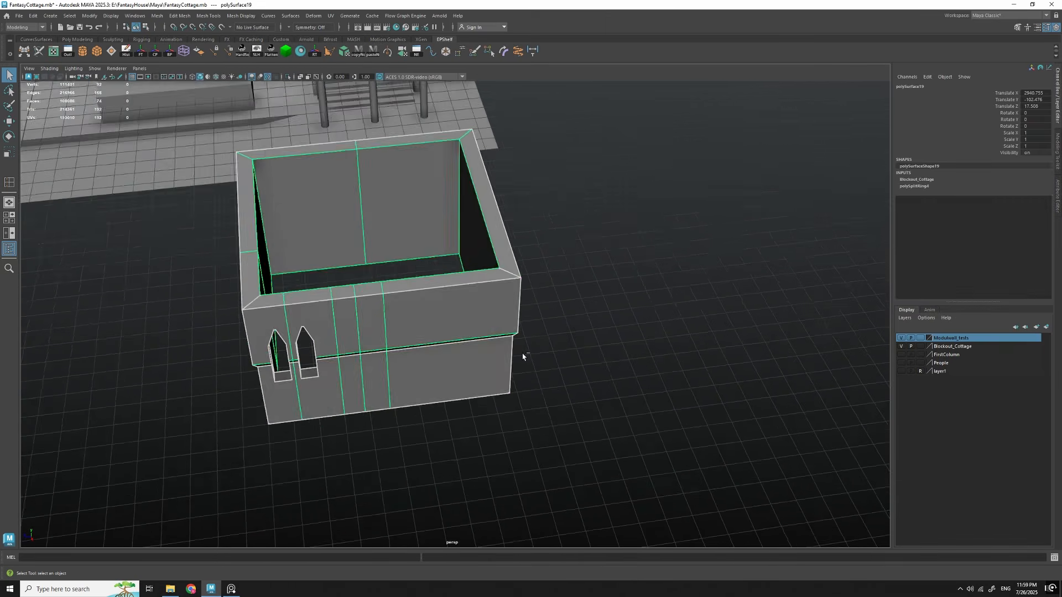
Step: Lengthen the window side of the wall block's overlapping copy by moving its far-end vertices outward along the grid
alt+middle_drag(424, 379, 446, 372)
alt+drag(641, 304, 621, 301)
right_drag(614, 299, 569, 301)
drag(441, 152, 591, 488)
alt+middle_drag(571, 452, 559, 410)
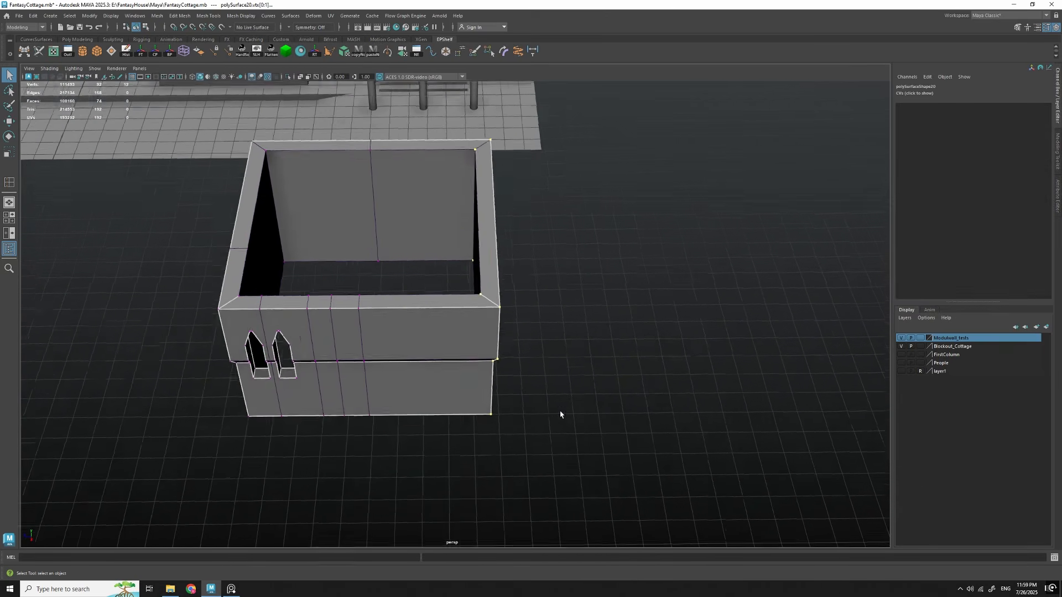
alt+drag(559, 410, 498, 417)
key(w)
drag(523, 325, 551, 332)
key(q)
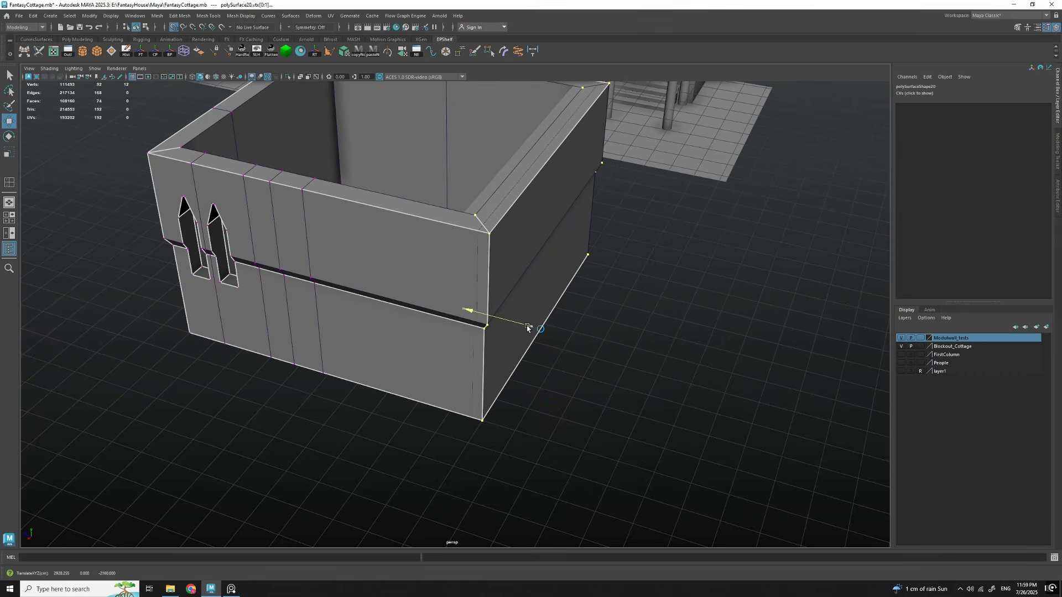
right_drag(695, 362, 722, 347)
Step: Select the lengthened wall block and open the attributes of its lambert2 material
alt+drag(691, 344, 608, 365)
click(558, 309)
key(ctrl+a)
alt+drag(514, 337, 498, 376)
click(451, 332)
alt+right_drag(498, 387, 521, 420)
alt+drag(332, 359, 277, 389)
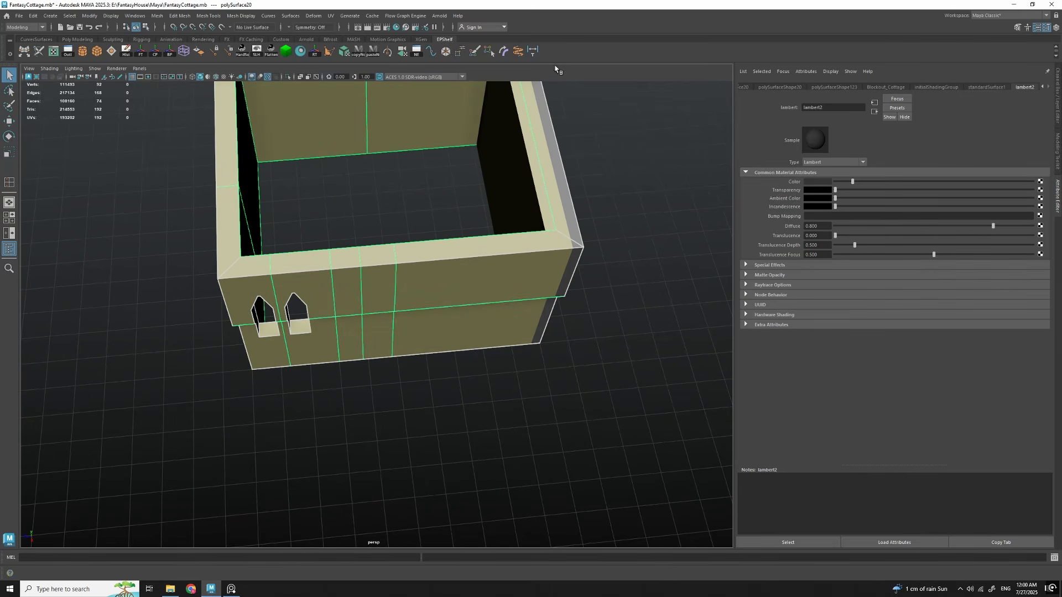
Step: Measure the grid length beside the wall block's window side and delete the dimension
click(532, 51)
click(252, 398)
alt+drag(556, 430, 480, 419)
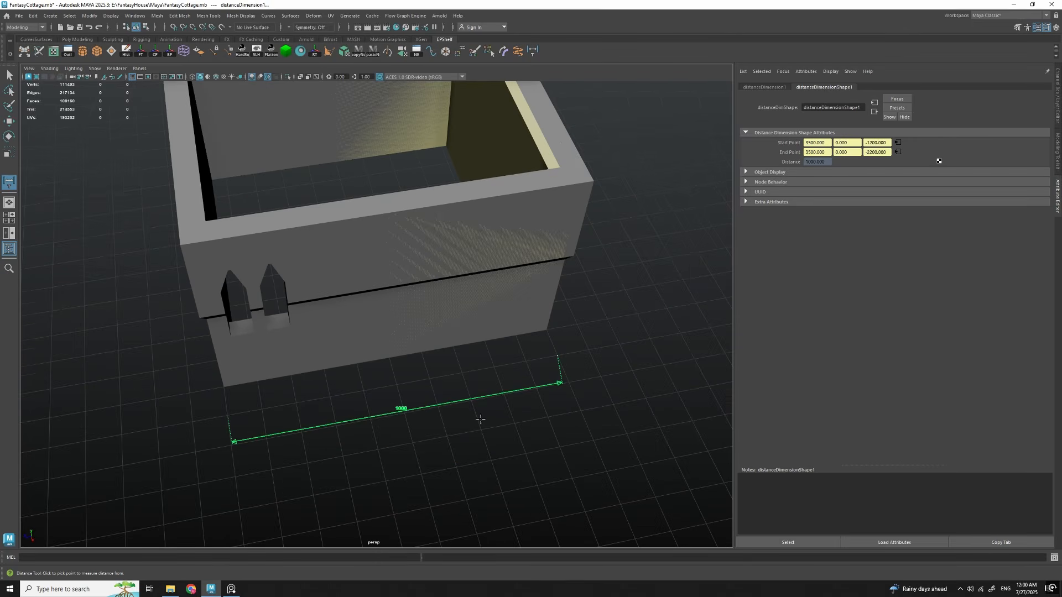
key(q)
alt+drag(385, 407, 246, 378)
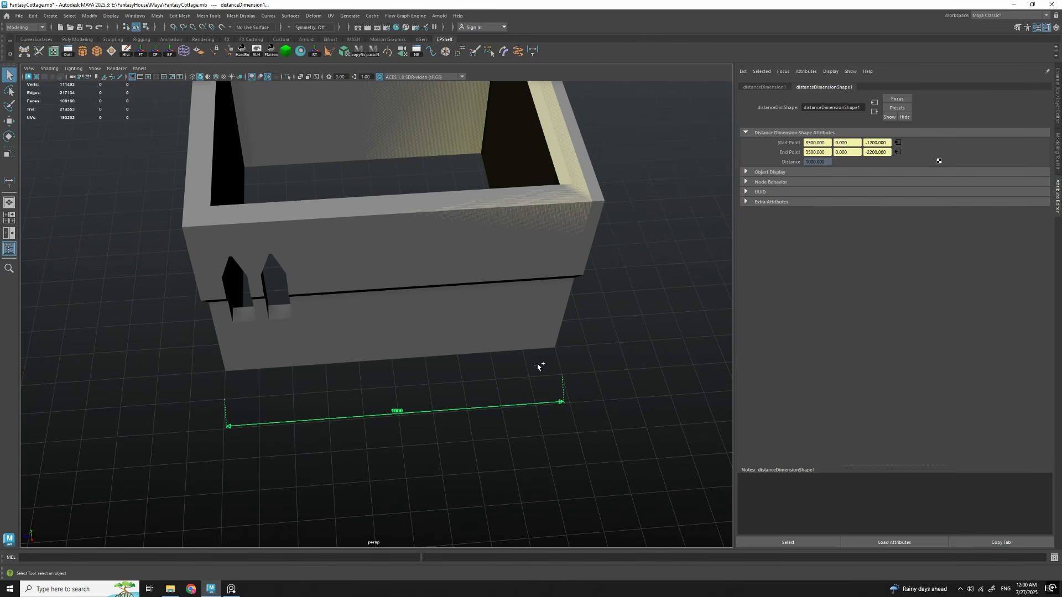
key(Delete)
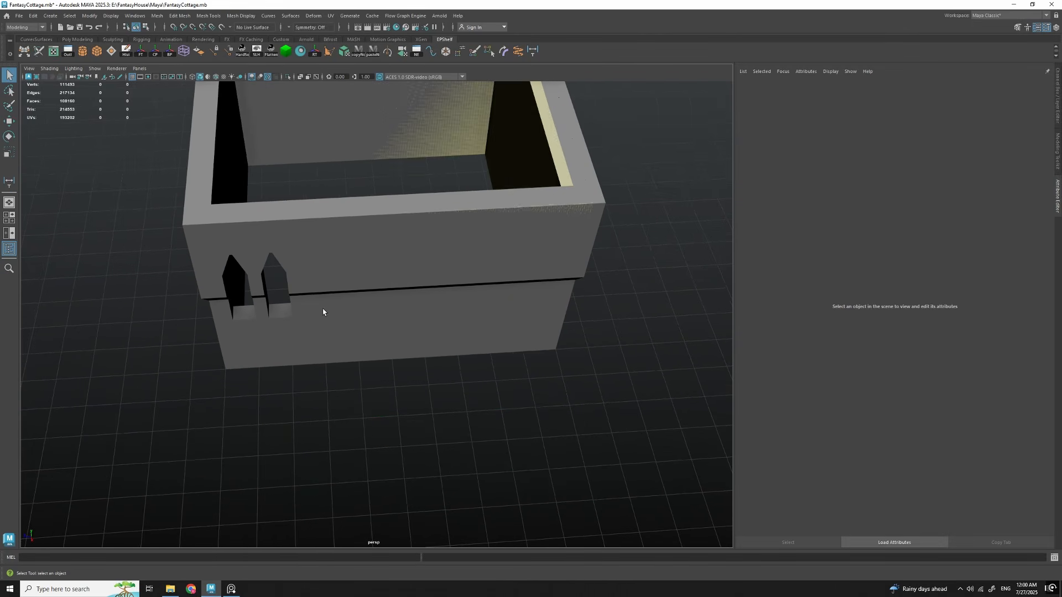
Step: Compare the original wall block with the lengthened copy by selecting each in turn
click(300, 342)
alt+middle_drag(297, 346, 337, 361)
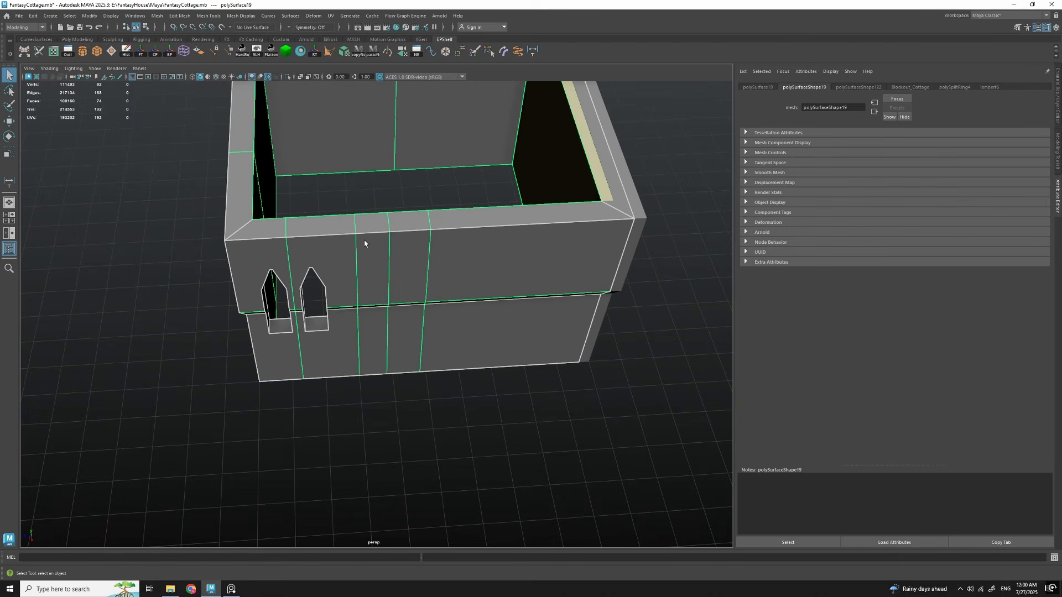
alt+drag(370, 283, 486, 356)
click(491, 339)
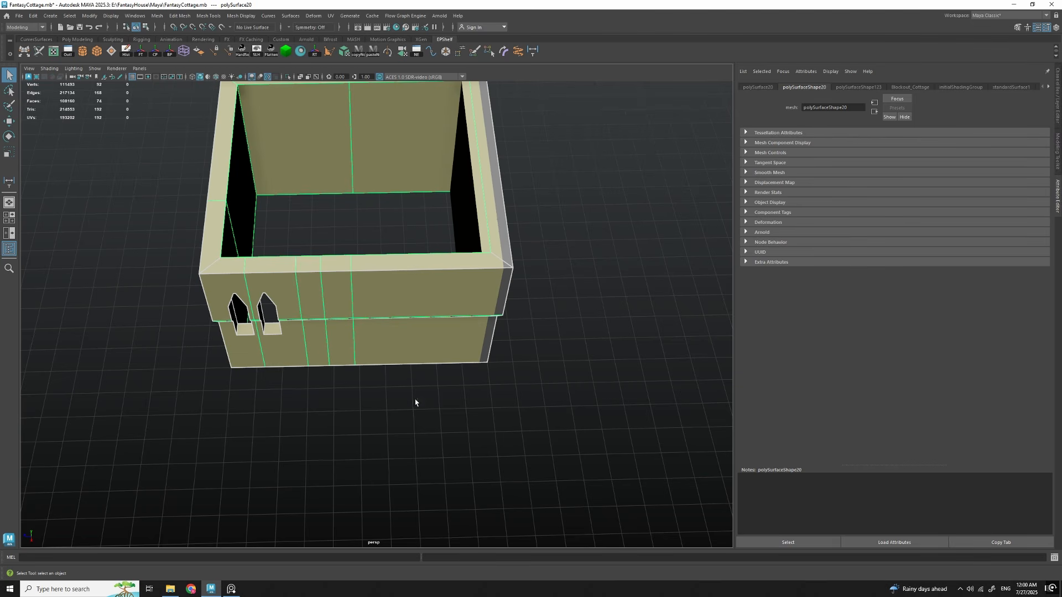
alt+drag(408, 378, 354, 169)
alt+drag(467, 324, 502, 354)
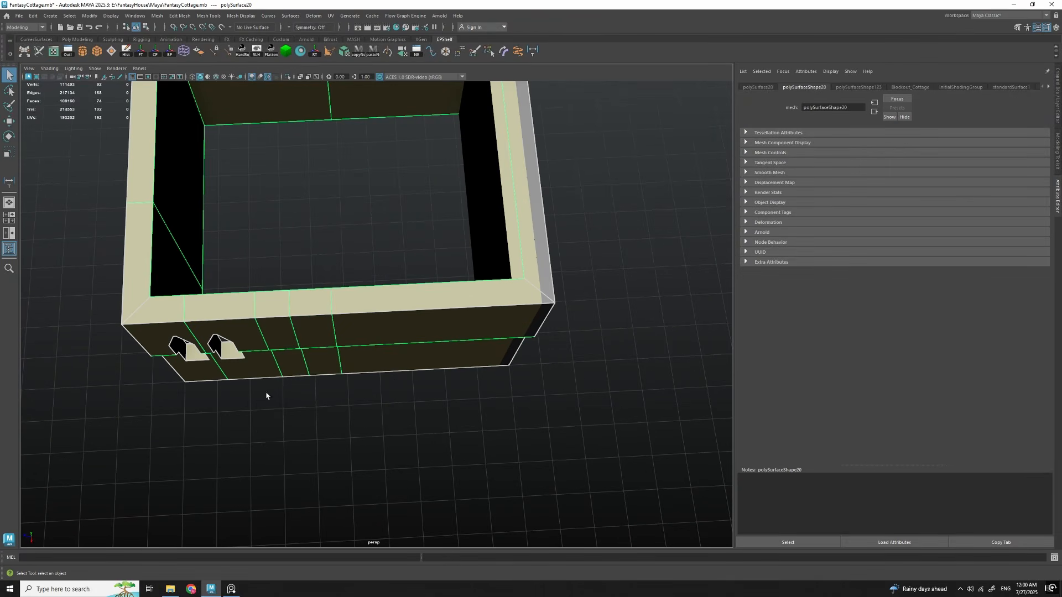
alt+drag(337, 378, 502, 317)
Step: Adjust the windowless side of the lengthened wall block by aligning its end vertices to the grid
right_click(538, 217)
right_drag(509, 218, 505, 219)
alt+drag(455, 286, 449, 311)
alt+right_drag(408, 122, 384, 183)
alt+drag(393, 304, 398, 292)
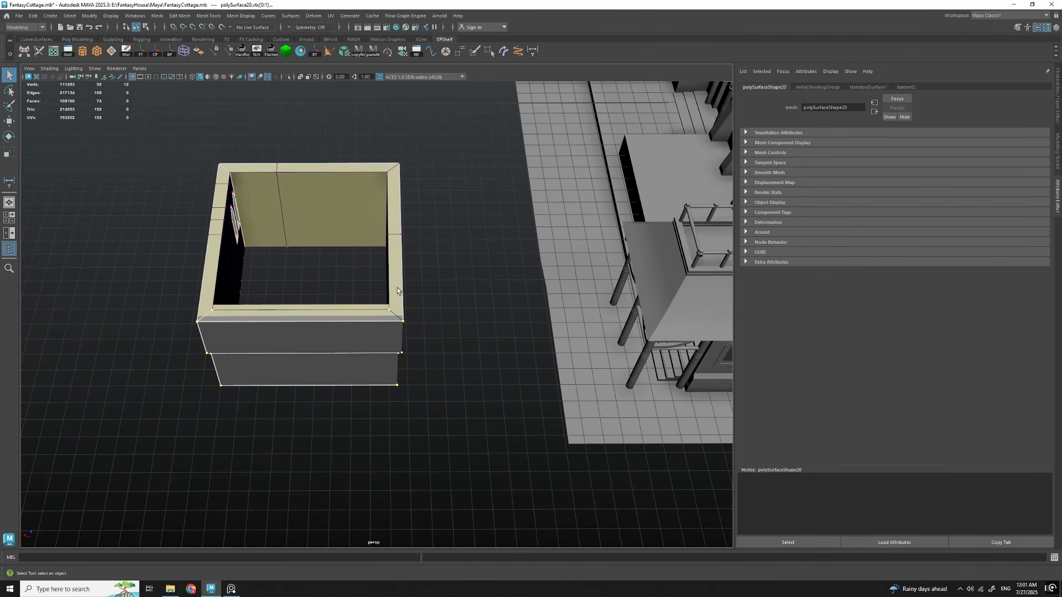
drag(458, 349, 468, 443)
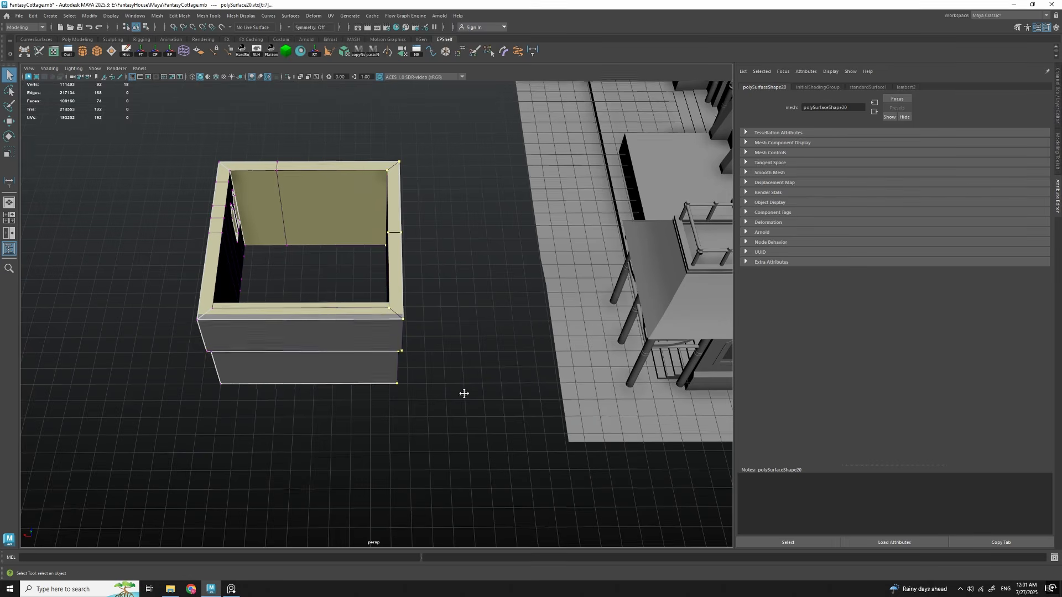
scroll(462, 393, up, 3)
key(w)
scroll(469, 393, up, 5)
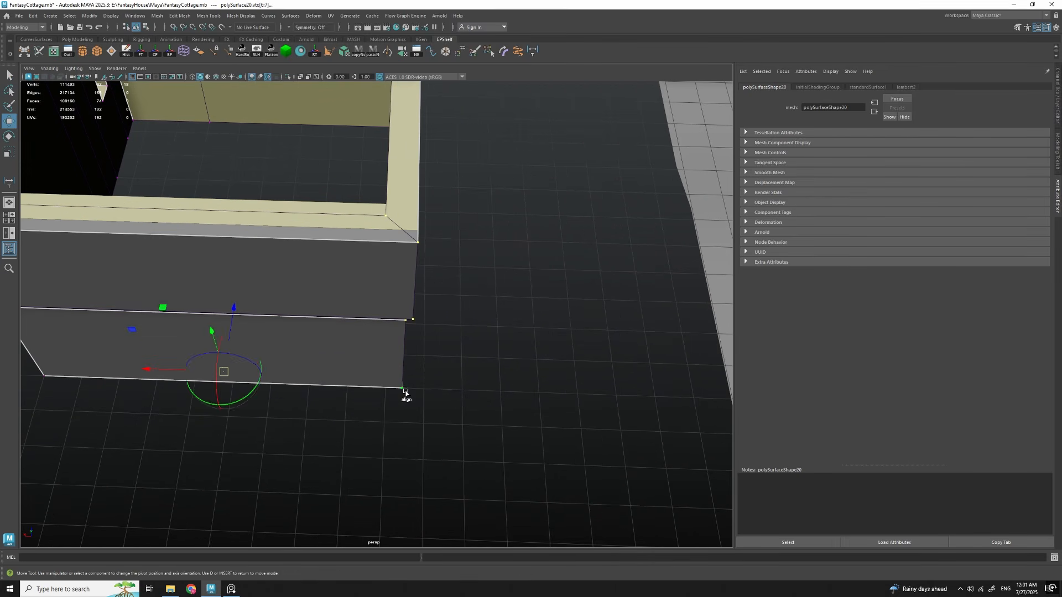
drag(424, 296, 421, 295)
alt+drag(525, 370, 495, 372)
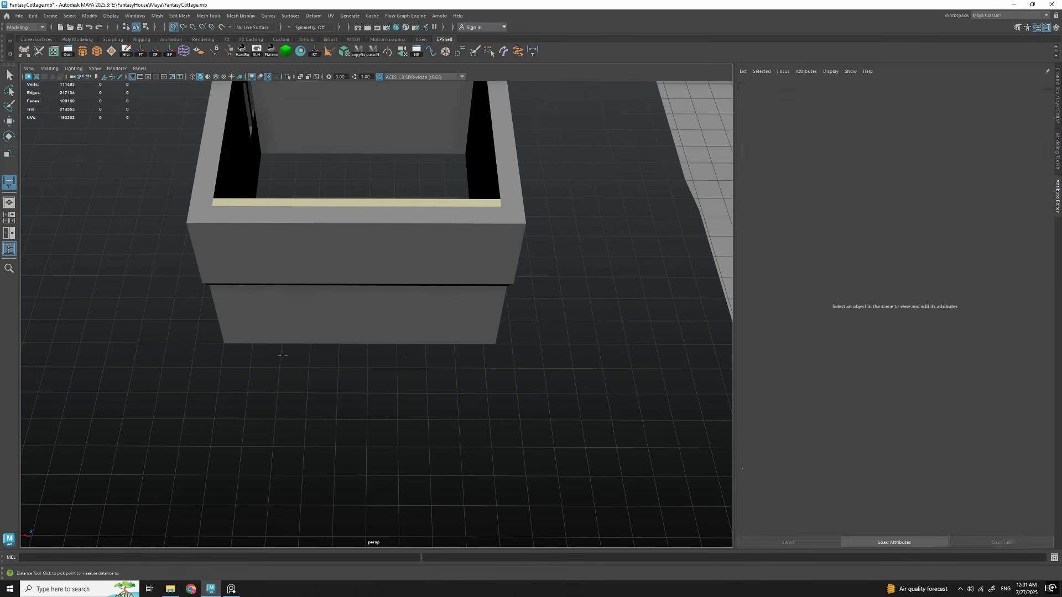
Step: Measure the grid length beside the wall block's windowless side and delete the dimension
key(x)
click(221, 368)
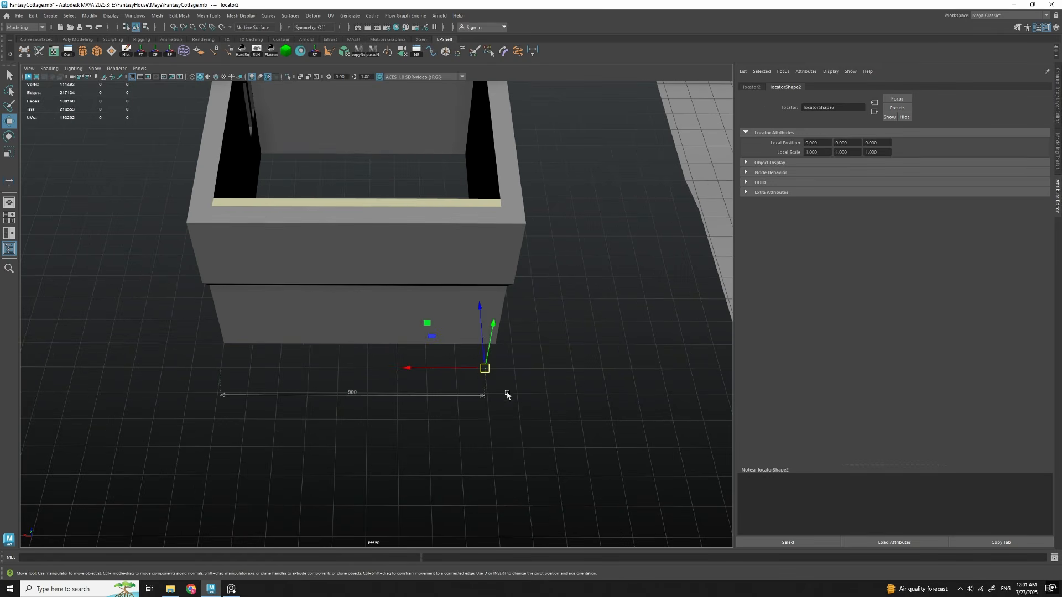
alt+drag(557, 373, 125, 362)
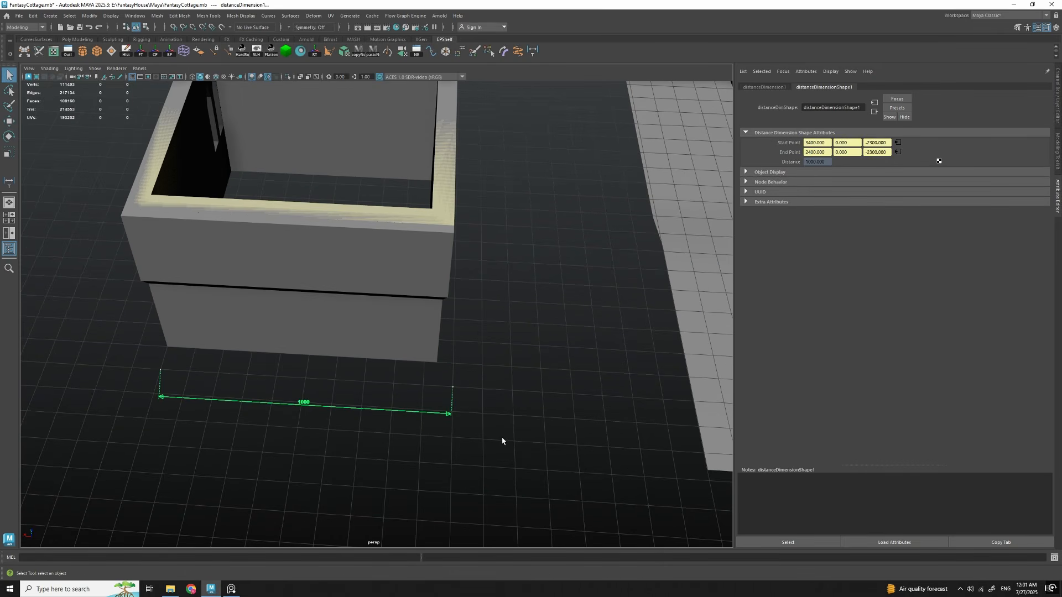
key(Delete)
Step: Extend the wall block's windowless side to the grid by moving its end-wall vertices from the lower corner
click(446, 238)
alt+drag(449, 254, 531, 252)
right_drag(533, 256, 480, 260)
scroll(420, 205, down, 4)
drag(371, 141, 421, 451)
key(w)
scroll(415, 443, up, 4)
key(d)
click(402, 446)
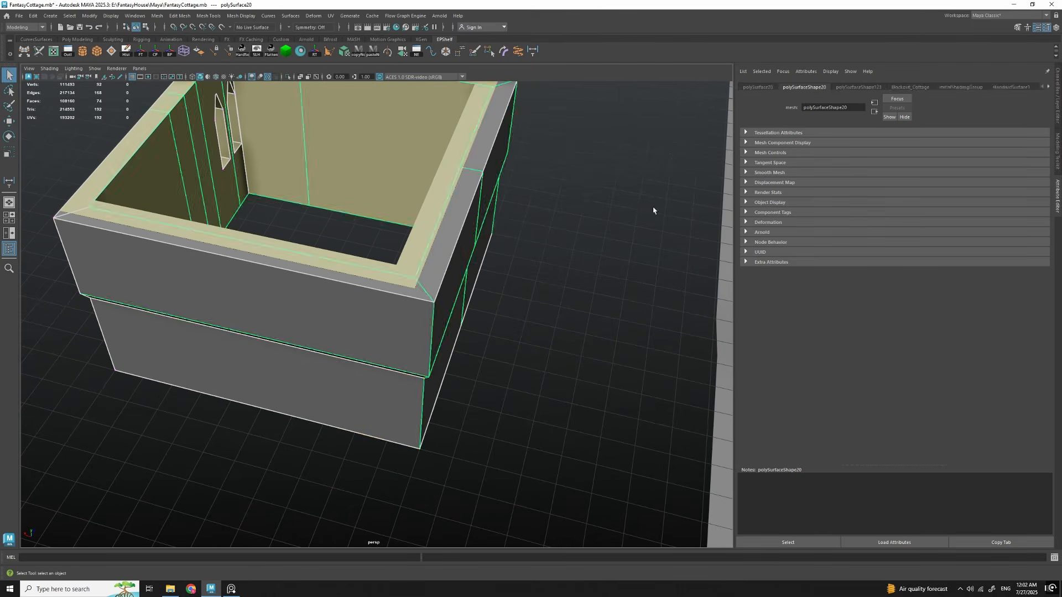
Step: Insert vertical edge loops across the wall block's plain end wall next to the narrow-window side
click(653, 210)
scroll(553, 249, down, 4)
alt+drag(498, 271, 403, 308)
click(403, 308)
alt+drag(558, 313, 543, 432)
right_drag(642, 345, 642, 304)
drag(373, 347, 366, 347)
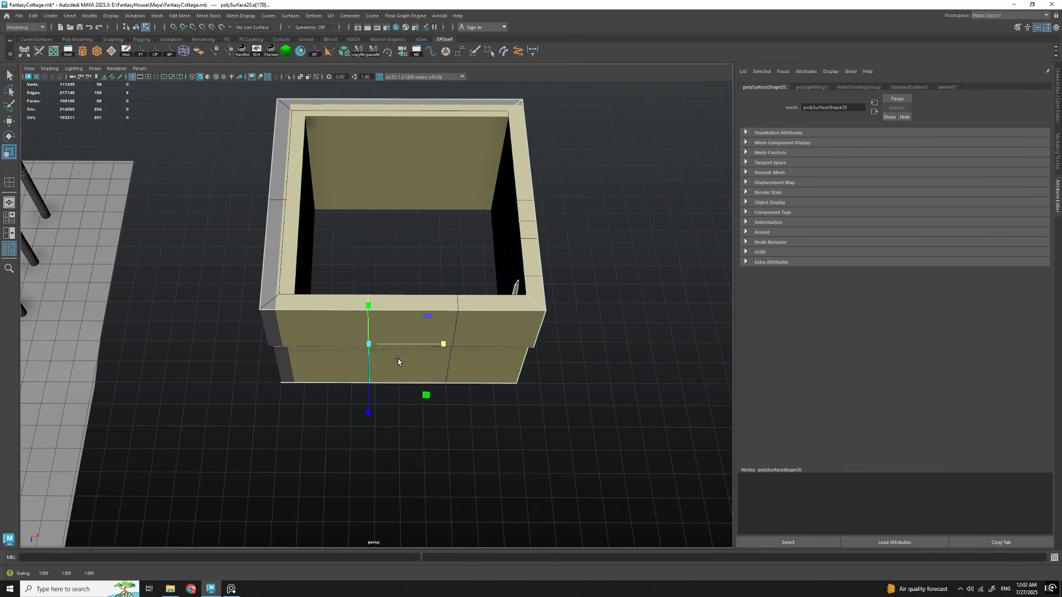
Step: Insert vertical edge loops across the wall opposite the narrow windows and scale them flat
alt+drag(374, 433, 358, 371)
key(q)
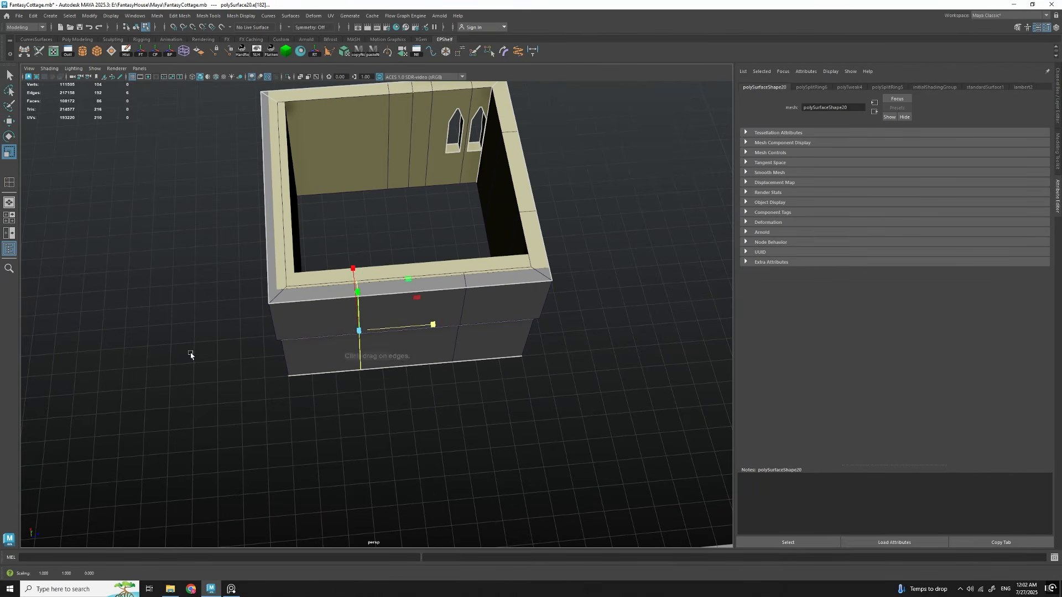
key(q)
key(F8)
Step: Examine the new divisions on all sides of the wall block in face mode and return to object mode
alt+drag(393, 429, 387, 354)
right_drag(486, 273, 486, 298)
alt+drag(470, 310, 401, 324)
mouse_move(350, 327)
mouse_down()
mouse_move(391, 417)
mouse_move(379, 367)
mouse_move(422, 384)
mouse_move(412, 272)
mouse_move(387, 303)
mouse_move(403, 344)
mouse_move(350, 319)
mouse_up()
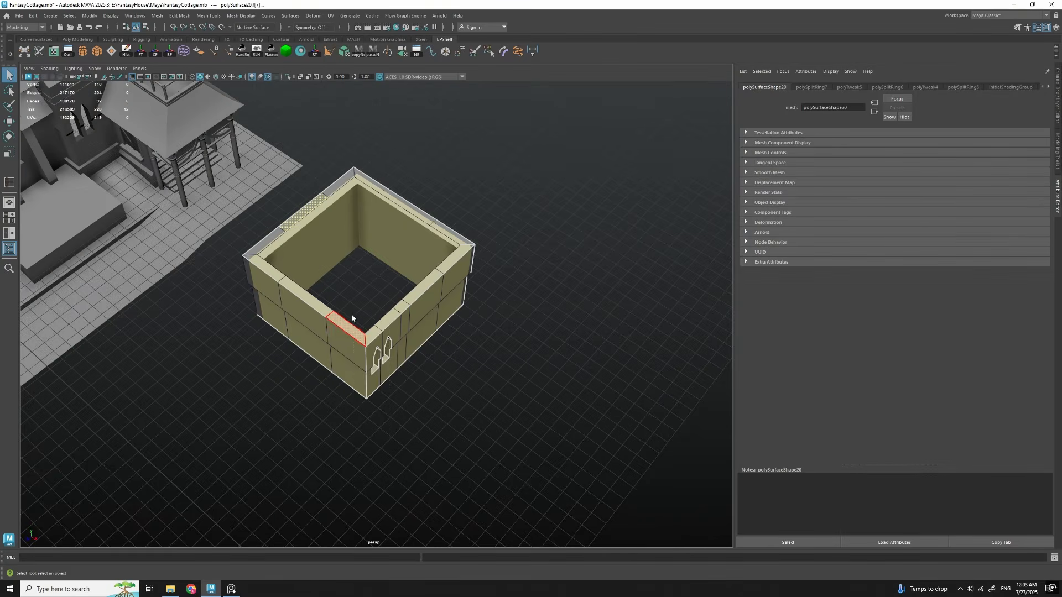
alt+drag(477, 391, 369, 337)
scroll(376, 376, up, 3)
alt+drag(425, 301, 366, 297)
scroll(376, 304, up, 5)
alt+drag(383, 349, 375, 479)
alt+drag(499, 397, 436, 394)
double_click(400, 356)
double_click(440, 388)
alt+drag(506, 376, 404, 398)
double_click(438, 390)
scroll(431, 484, down, 3)
alt+drag(388, 351, 468, 291)
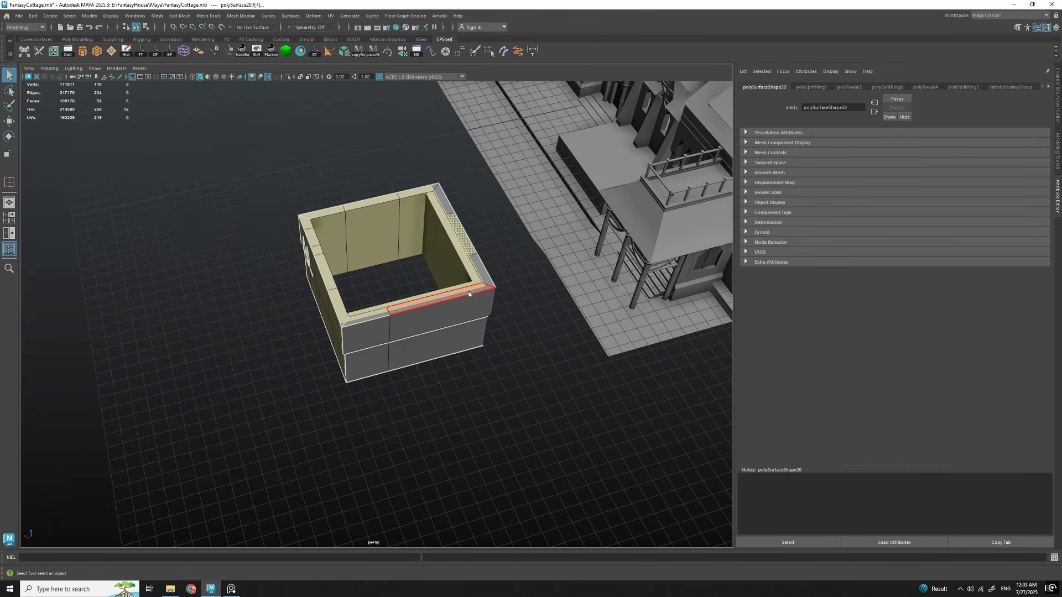
right_drag(468, 290, 493, 266)
click(520, 338)
alt+drag(520, 337, 531, 362)
Step: Select the cottage wing's roof, ledge trim and roof details, and place a combined copy on top of the wall block
click(431, 337)
alt+drag(442, 354, 390, 187)
click(407, 179)
key(f)
alt+drag(365, 420, 354, 385)
shift+click(371, 363)
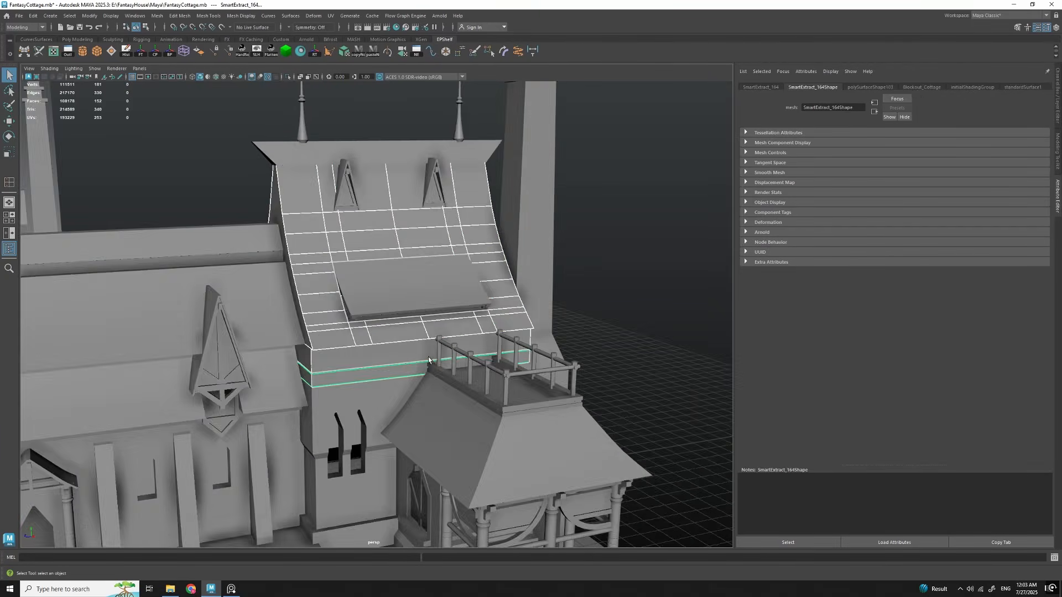
shift+click(387, 291)
alt+drag(350, 193, 357, 223)
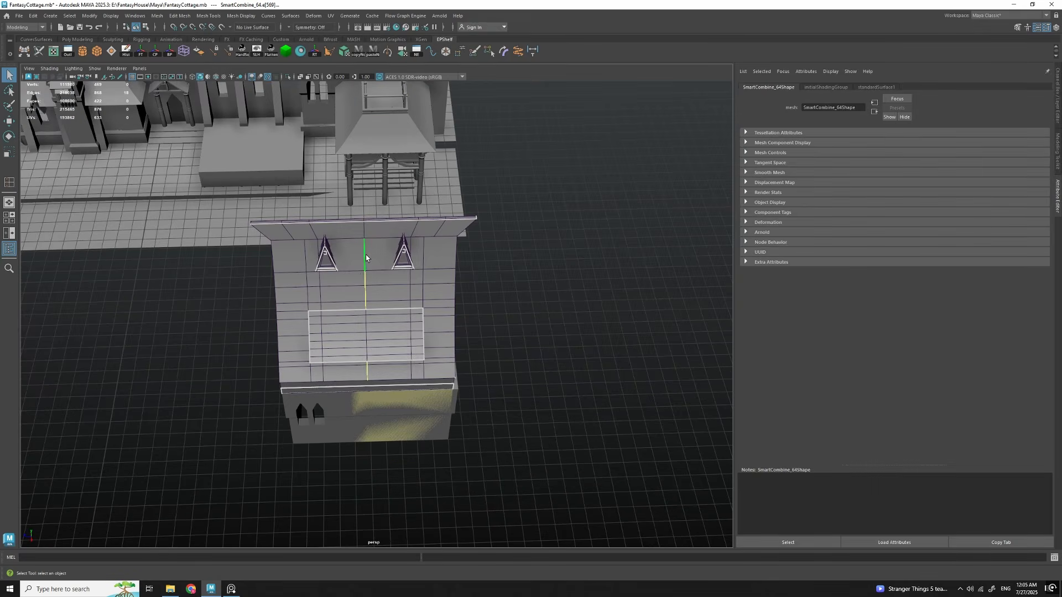
Step: Delete the middle edge loops of the copied roof
scroll(359, 235, up, 2)
shift+double_click(358, 238)
alt+drag(358, 237, 487, 233)
key(ctrl+Delete)
double_click(368, 309)
key(ctrl+Delete)
Step: Move one part of the roof so that its lower corner snaps to the wall block's corner
drag(373, 171, 573, 514)
key(w)
alt+drag(573, 443, 496, 337)
alt+drag(470, 298, 518, 375)
key(d)
click(418, 320)
key(v)
key(q)
scroll(459, 341, down, 5)
right_drag(429, 296, 474, 273)
Step: Align the faces on the roof's outer slope and ledge with the wall block's side by snapping them from the lower corner
scroll(507, 294, down, 3)
click(507, 294)
alt+drag(463, 338, 490, 351)
click(441, 321)
alt+drag(470, 304, 396, 274)
scroll(450, 365, up, 3)
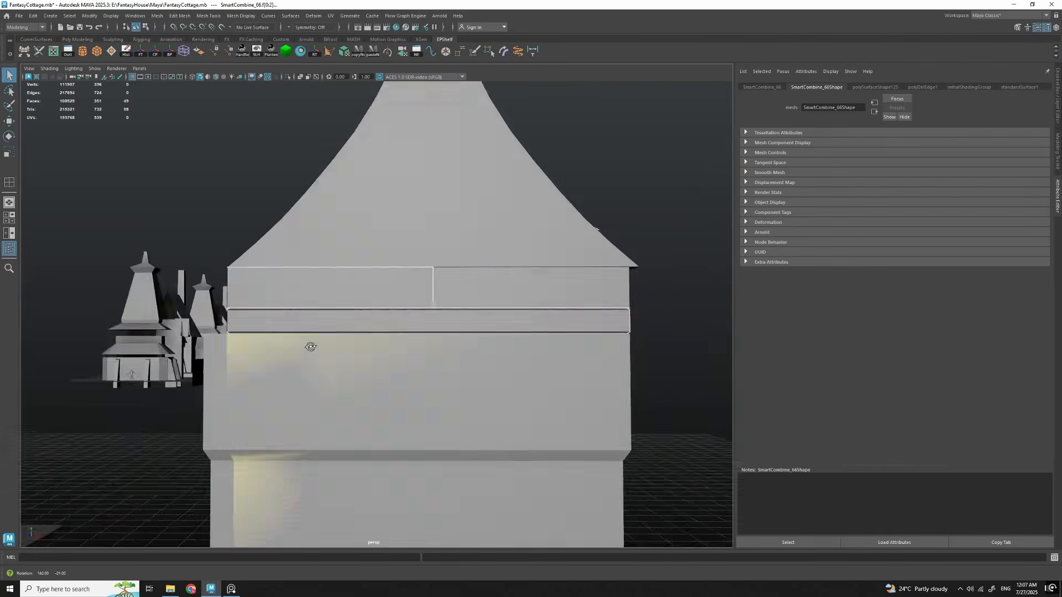
alt+drag(308, 346, 470, 347)
scroll(453, 331, up, 2)
key(w)
key(d)
click(437, 311)
alt+middle_drag(525, 336, 465, 339)
alt+drag(464, 339, 509, 348)
scroll(420, 365, up, 2)
scroll(437, 387, down, 8)
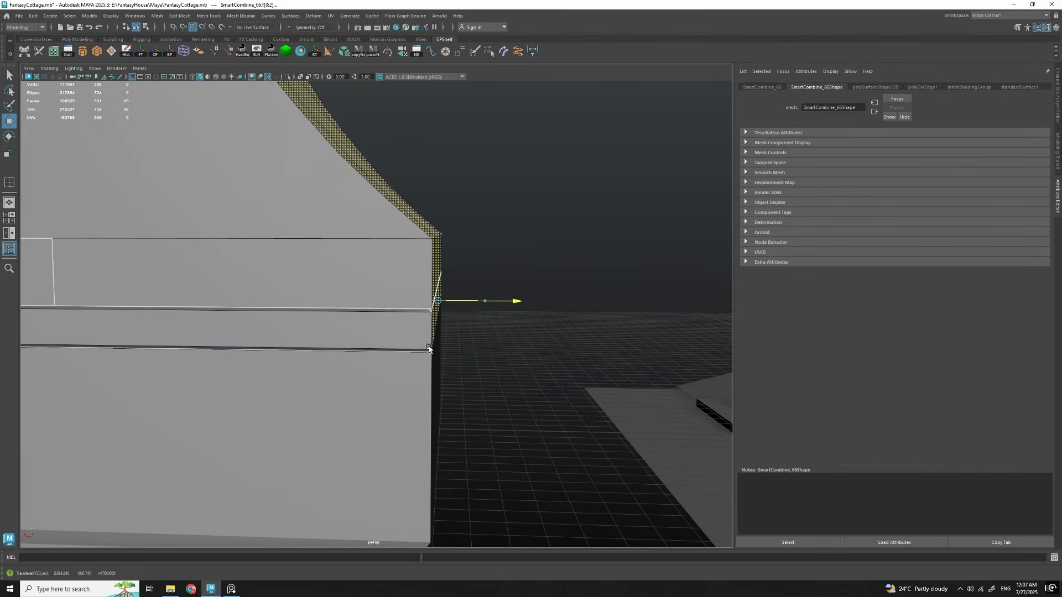
alt+drag(445, 362, 456, 382)
key(q)
key(F8)
Step: Duplicate the resized roof and wall block and move the copy towards the cottage
alt+middle_drag(354, 243, 374, 355)
alt+drag(374, 356, 326, 376)
scroll(365, 288, up, 4)
key(F10)
alt+drag(332, 288, 442, 279)
key(w)
key(F8)
scroll(398, 264, down, 6)
drag(443, 387, 224, 408)
scroll(224, 408, down, 3)
alt+middle_drag(224, 409, 277, 393)
alt+drag(277, 394, 354, 406)
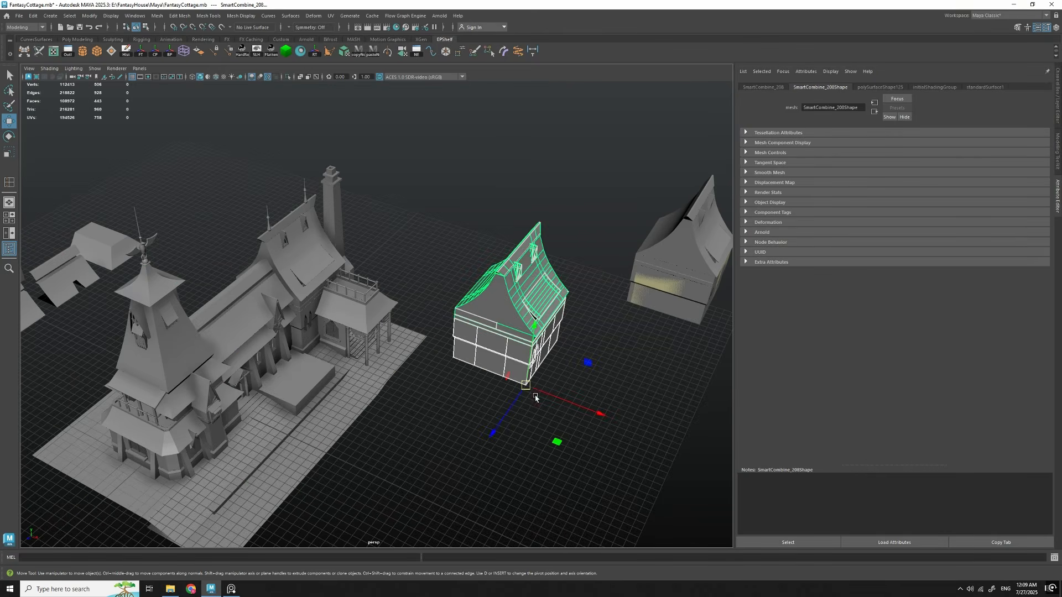
Step: Place the copied block over the cottage's chimney-side wing by snapping its pivot corner to the wing's corner
drag(557, 444, 387, 430)
alt+drag(387, 430, 354, 417)
scroll(365, 415, up, 5)
key(d)
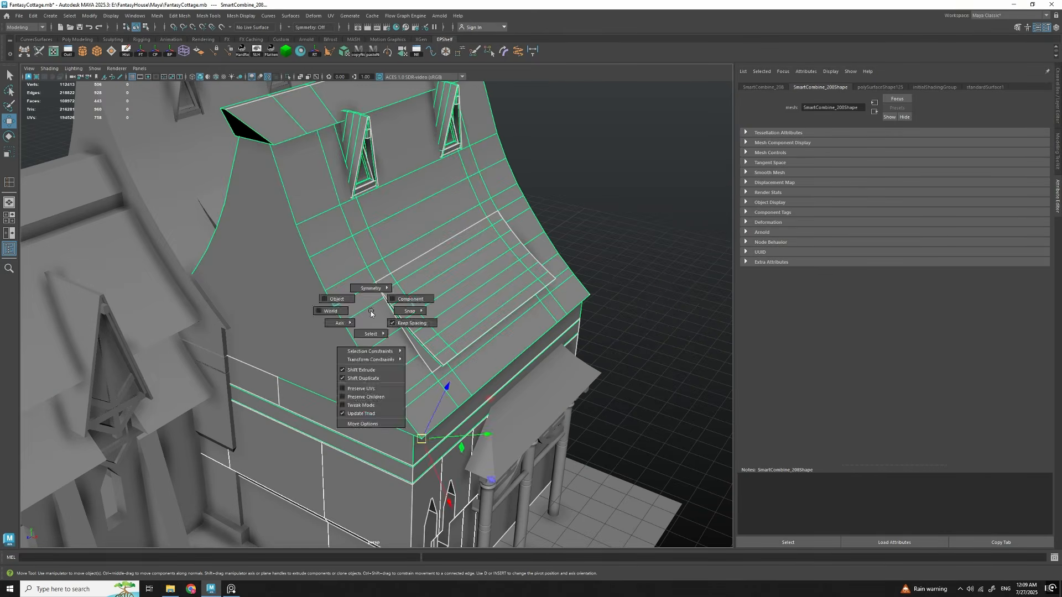
drag(421, 439, 227, 329)
alt+drag(407, 338, 498, 327)
scroll(498, 327, down, 3)
alt+middle_drag(498, 328, 480, 332)
scroll(487, 334, down, 3)
alt+drag(486, 334, 519, 345)
scroll(535, 356, up, 3)
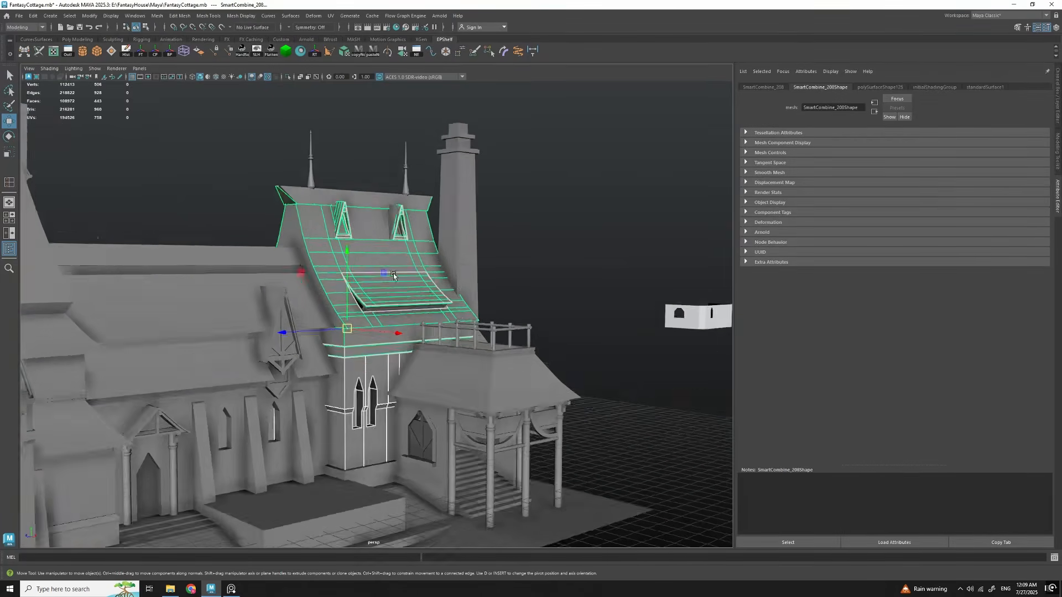
Step: Put the copied block on a new display layer named Test1 and hide that layer
scroll(520, 346, down, 2)
key(ctrl+a)
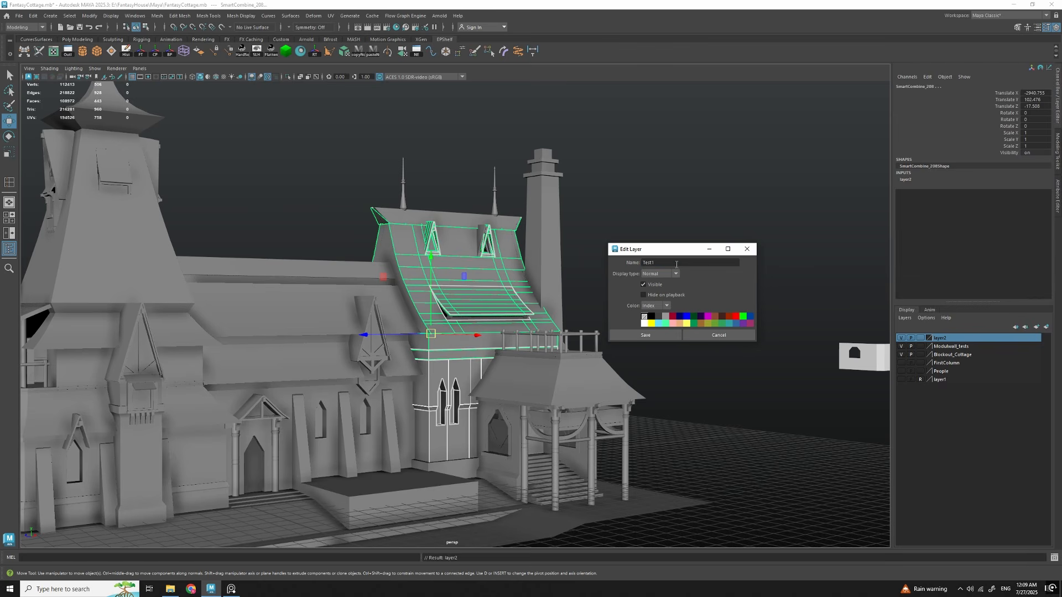
click(644, 335)
click(900, 338)
alt+drag(487, 276, 441, 282)
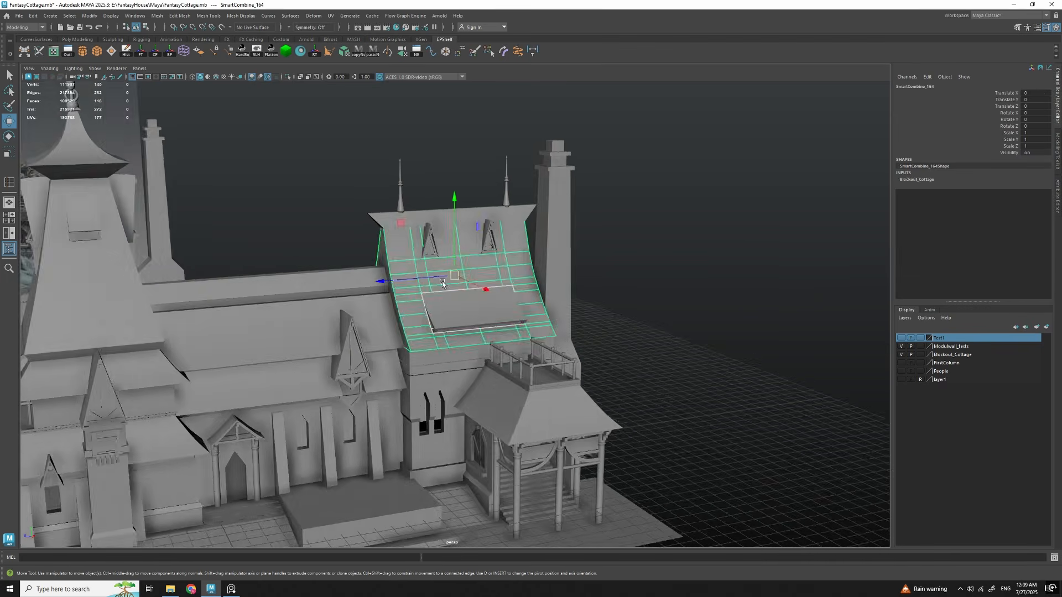
Step: Assign the original wing's roof, dormers, roof panel, trims and walls to a new display layer named OriginalBlock and hide it
key(q)
click(450, 282)
shift+click(431, 244)
shift+click(484, 238)
shift+click(492, 302)
shift+click(457, 194)
alt+drag(458, 187, 454, 216)
shift+click(468, 274)
shift+click(471, 326)
alt+drag(514, 332, 581, 334)
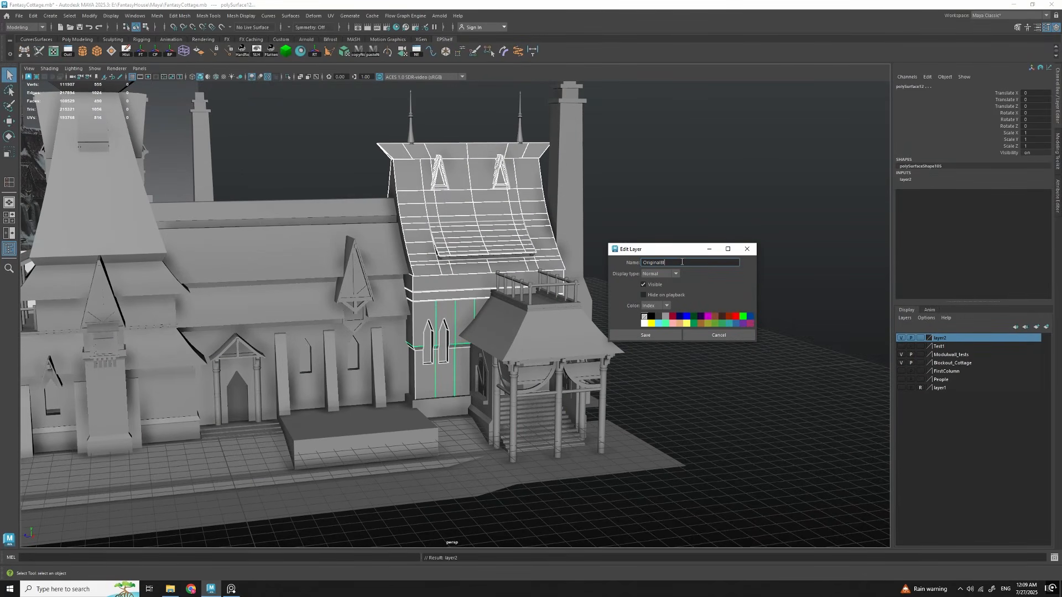
click(647, 336)
scroll(625, 349, down, 5)
alt+drag(624, 348, 686, 351)
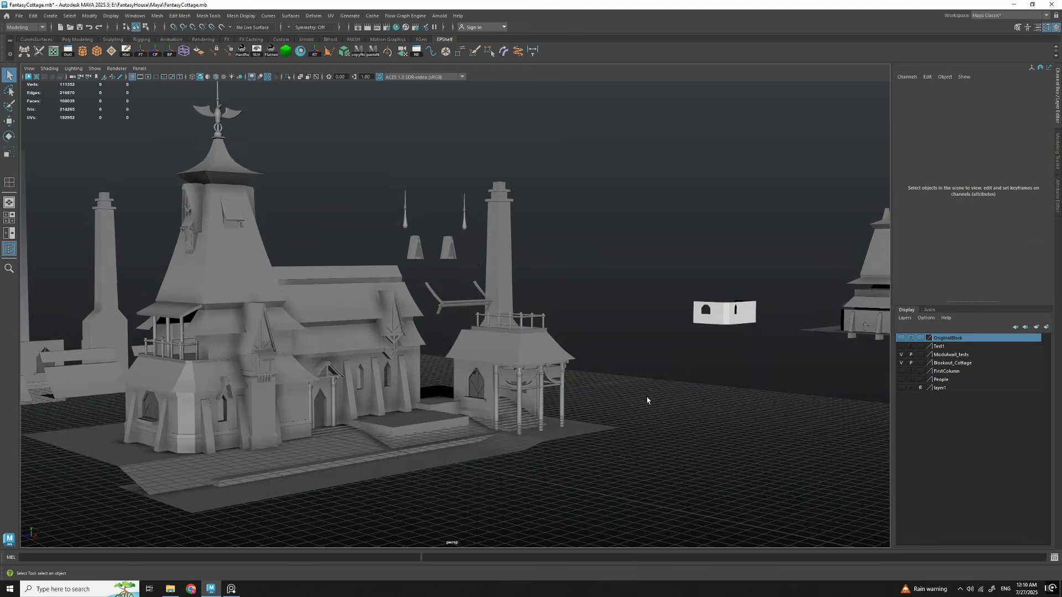
Step: Compare the resized block with the original wing by toggling the Test1 and OriginalBlock layers
alt+drag(677, 412, 670, 429)
click(901, 346)
scroll(580, 326, down, 5)
alt+drag(581, 338, 522, 343)
scroll(521, 347, up, 3)
scroll(522, 343, up, 1)
click(901, 338)
alt+drag(655, 336, 551, 362)
scroll(551, 361, up, 2)
click(900, 338)
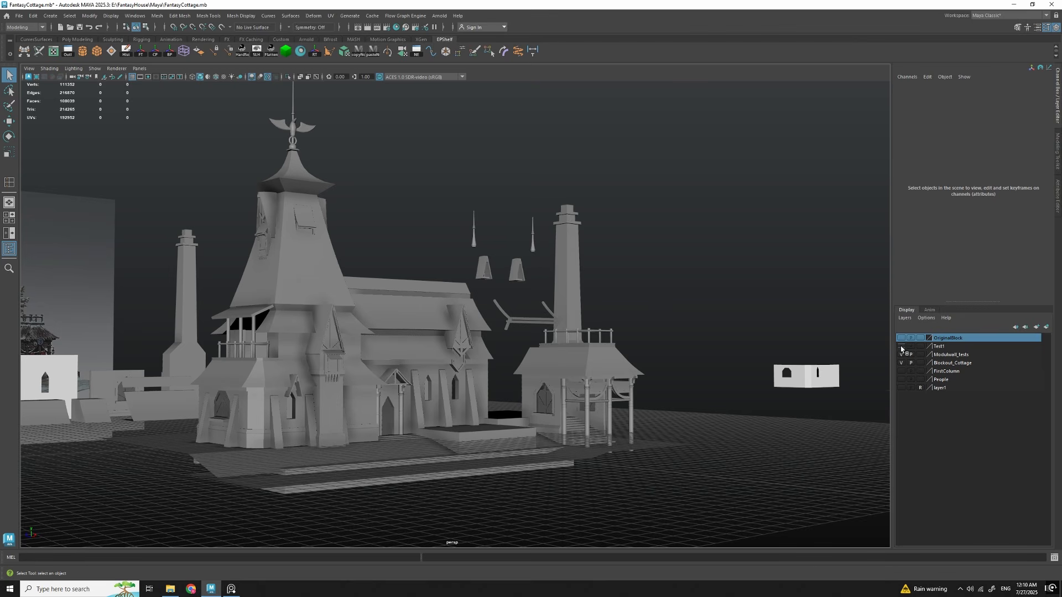
Step: Move the chimney beside the wing along Z so it meets the resized block's outer wall
alt+drag(554, 335, 508, 409)
click(478, 315)
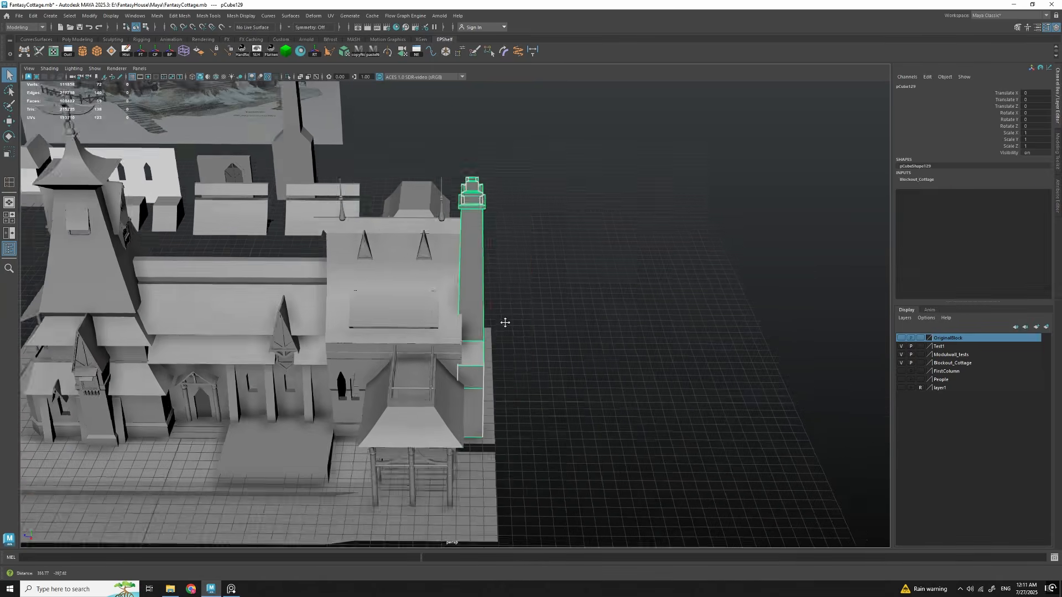
scroll(497, 332, up, 4)
key(w)
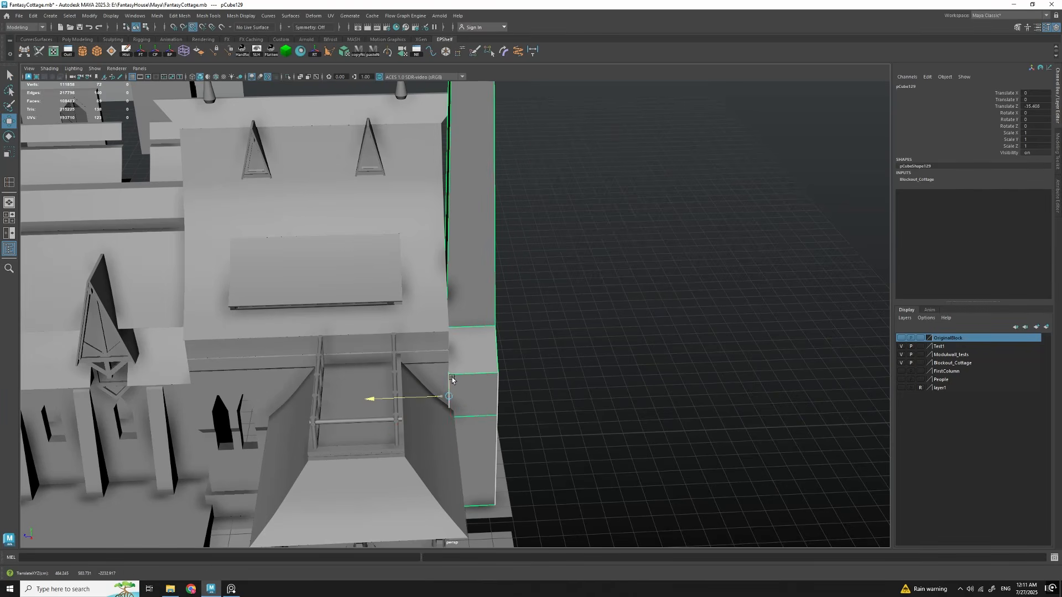
click(566, 332)
Step: Examine the whole cottage with the resized wing and the repositioned chimney in place
scroll(567, 332, down, 4)
alt+drag(567, 332, 519, 366)
scroll(552, 356, down, 5)
scroll(519, 366, up, 4)
scroll(517, 365, down, 4)
alt+middle_drag(516, 365, 552, 367)
scroll(552, 366, up, 3)
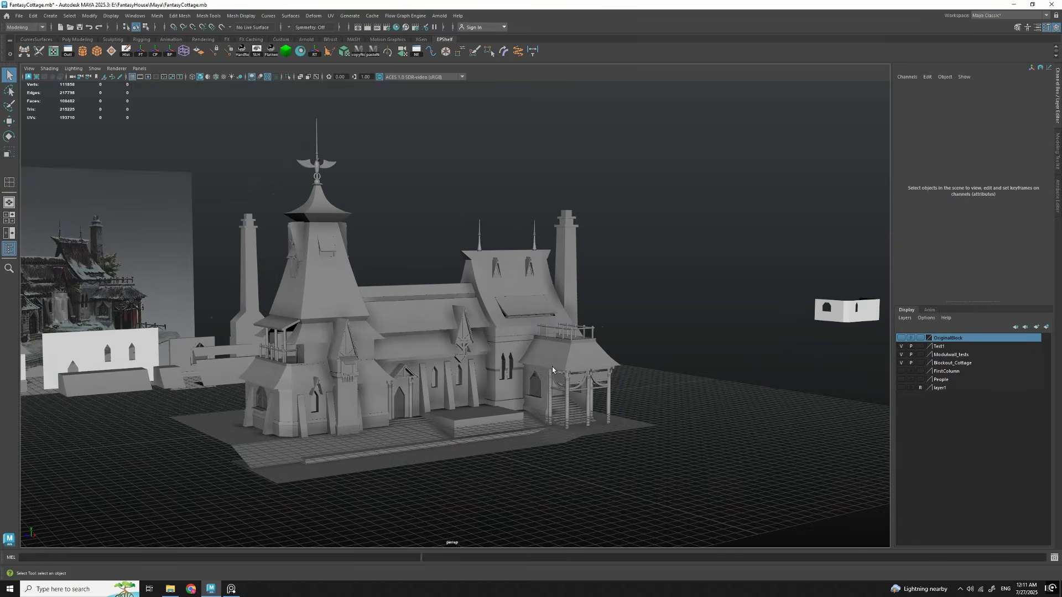
scroll(551, 366, down, 3)
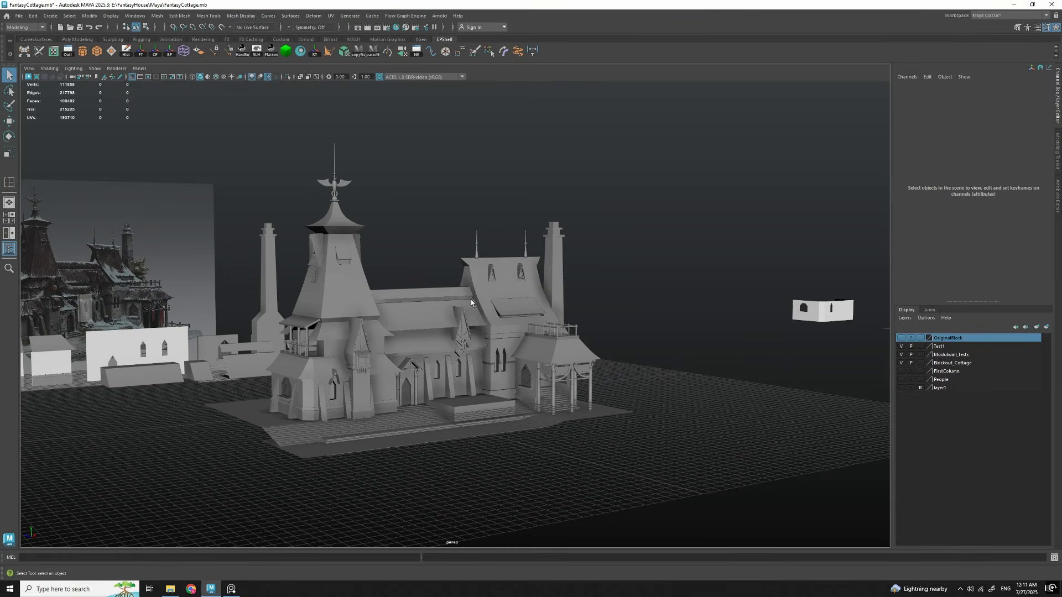
Step: Check the wing's footprint from above by hiding the Test1 layer and showing it again
alt+drag(471, 303, 553, 387)
scroll(498, 360, up, 3)
alt+drag(486, 360, 434, 312)
scroll(465, 314, up, 2)
click(902, 346)
alt+drag(443, 271, 532, 358)
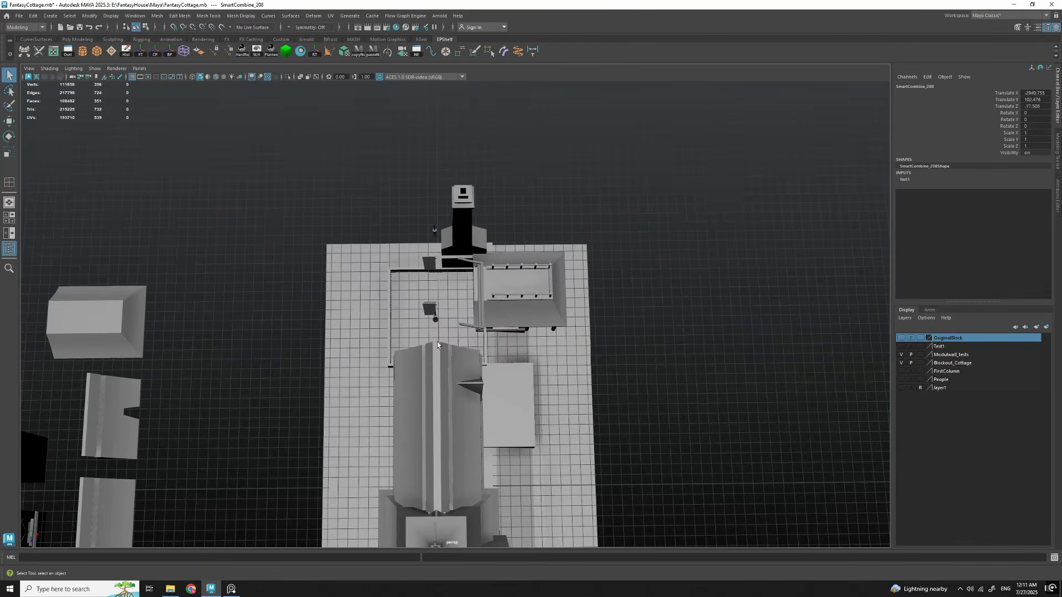
alt+drag(430, 317, 511, 337)
click(901, 347)
Step: Cut a vertical edge line down the middle of the separate wall block's end wall
scroll(504, 364, down, 4)
click(670, 289)
key(f)
scroll(498, 396, down, 3)
alt+drag(499, 400, 480, 394)
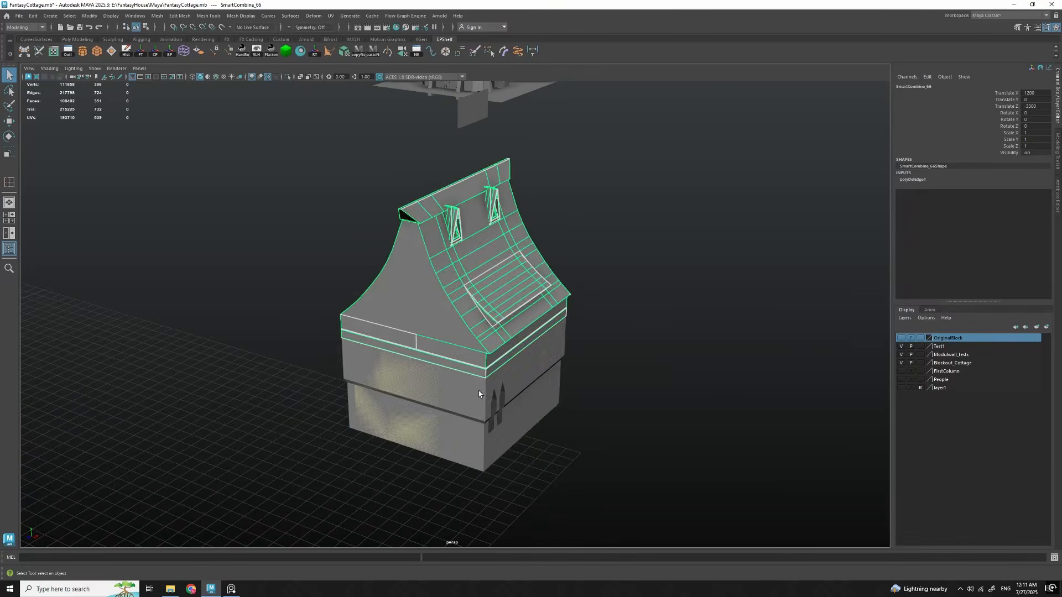
alt+drag(547, 416, 597, 407)
right_drag(602, 275, 601, 243)
alt+drag(523, 357, 455, 310)
key(Return)
alt+drag(512, 419, 625, 330)
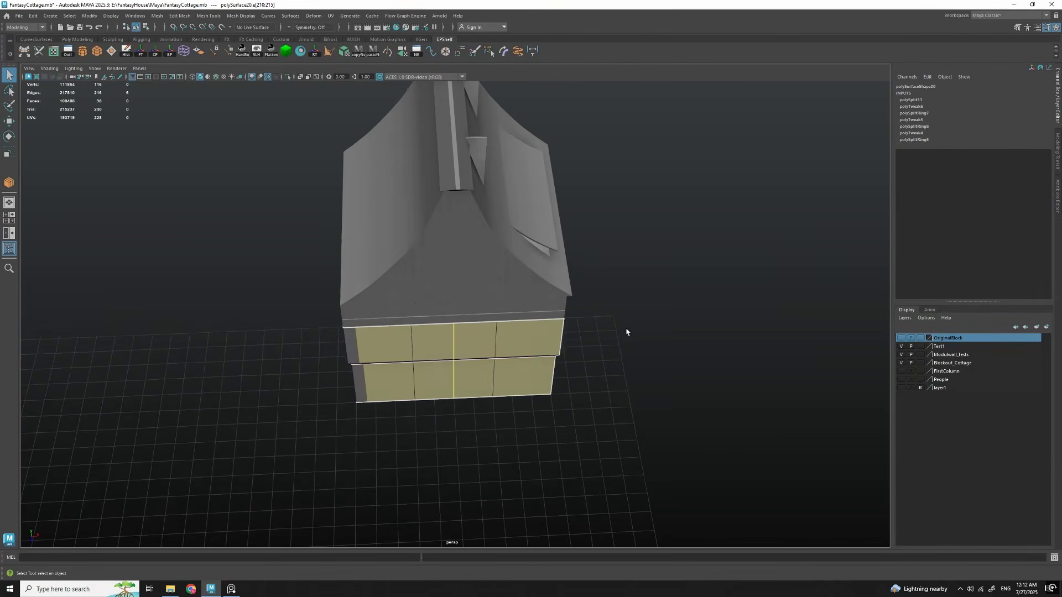
key(r)
key(w)
Step: Cut an edge loop through the ridge cap of the roof-and-wall block
click(486, 268)
alt+drag(475, 309, 428, 311)
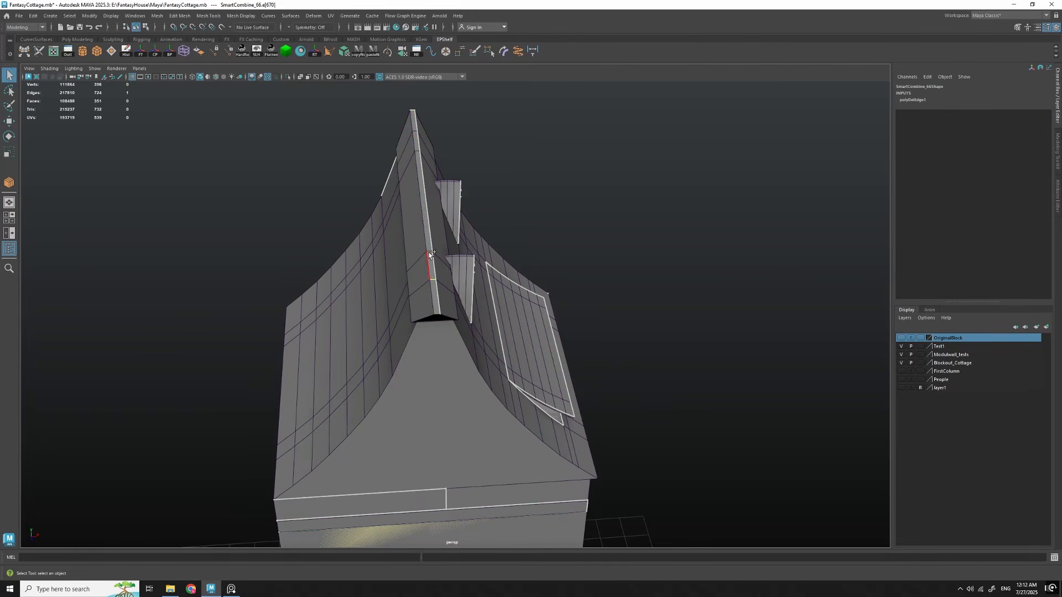
key(q)
click(521, 230)
alt+drag(521, 230, 450, 307)
right_drag(442, 318, 449, 307)
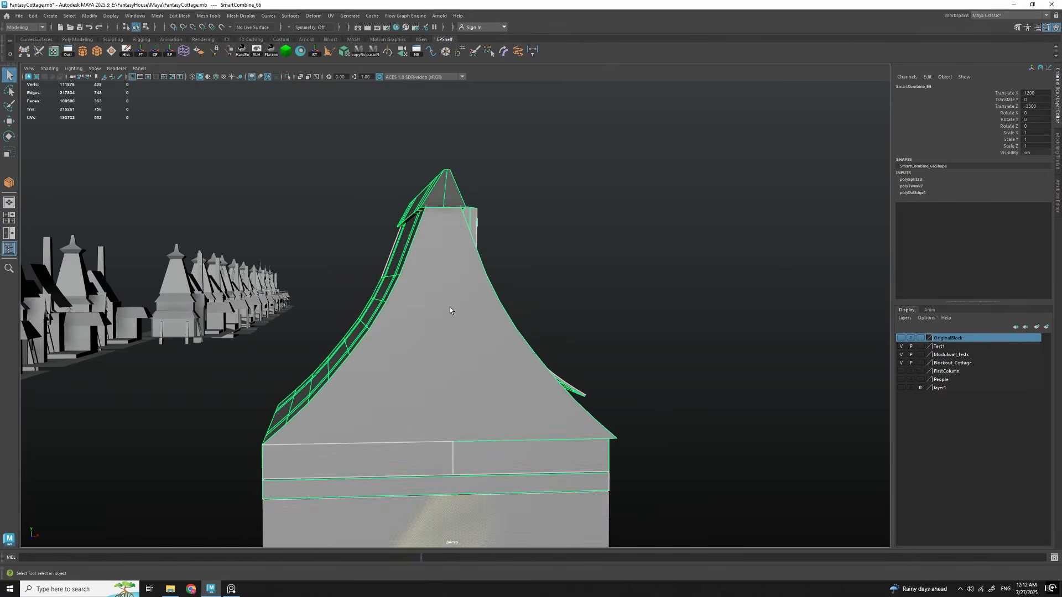
Step: Isolate the roof-and-wall block, then delete the edge loop along its ridge and recut it
alt+drag(449, 307, 458, 282)
right_drag(458, 282, 461, 294)
double_click(381, 306)
alt+drag(461, 295, 446, 260)
key(ctrl+1)
right_drag(445, 260, 448, 234)
alt+drag(448, 299, 492, 321)
double_click(444, 256)
key(ctrl+Delete)
shift+click(448, 260)
shift+double_click(449, 247)
alt+drag(581, 329, 475, 298)
right_drag(539, 369, 546, 357)
alt+drag(546, 357, 487, 258)
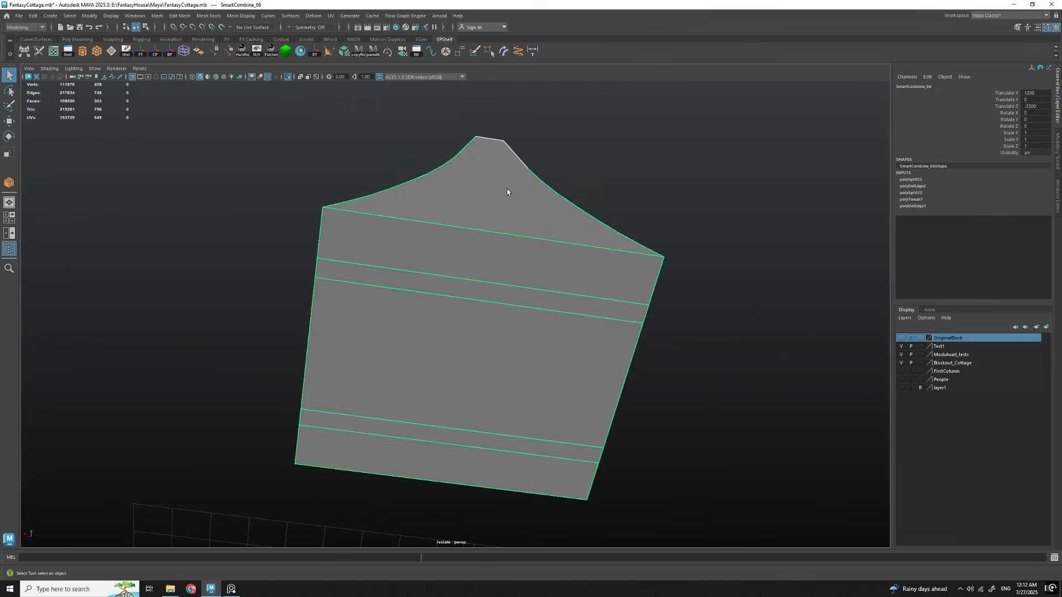
Step: Cut a vertical edge line down the middle of the roof's gable end and bring the subdivided wall block back into view
key(q)
alt+drag(494, 424, 487, 354)
right_drag(486, 354, 496, 337)
key(ctrl+shift+x)
alt+drag(496, 237, 540, 299)
alt+drag(390, 345, 558, 362)
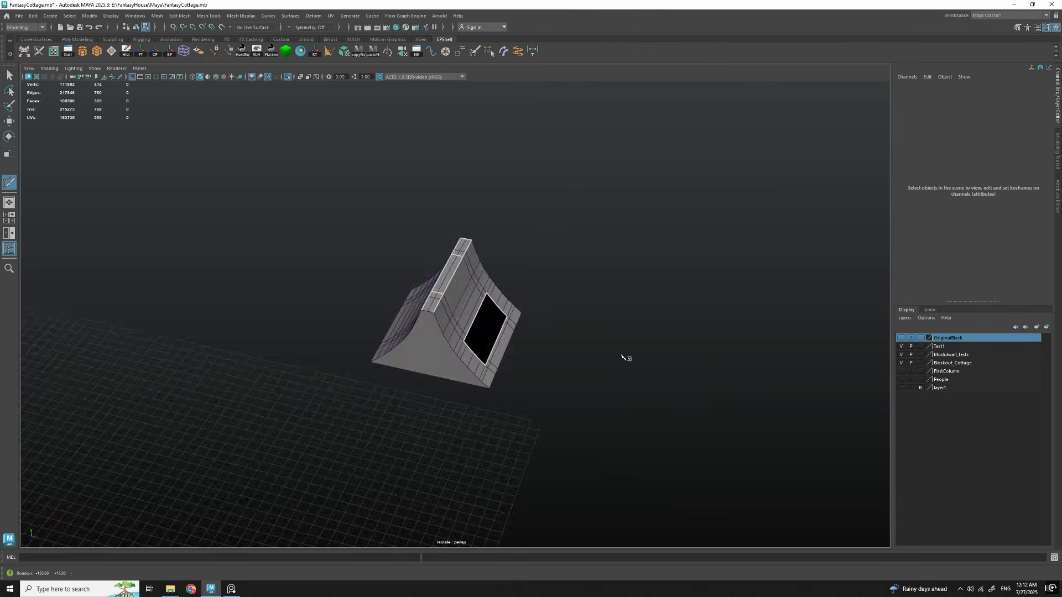
key(q)
click(556, 422)
key(ctrl+1)
Step: Select the edge loop along the roof's ridge and gable and snap it to the middle edge line of the wall block's end wall
click(454, 332)
alt+drag(479, 357, 492, 387)
shift+drag(511, 369, 583, 443)
alt+drag(583, 343, 617, 322)
shift+double_click(428, 241)
alt+right_drag(433, 243, 475, 260)
key(r)
click(514, 221)
key(w)
middle_drag(446, 470, 435, 479)
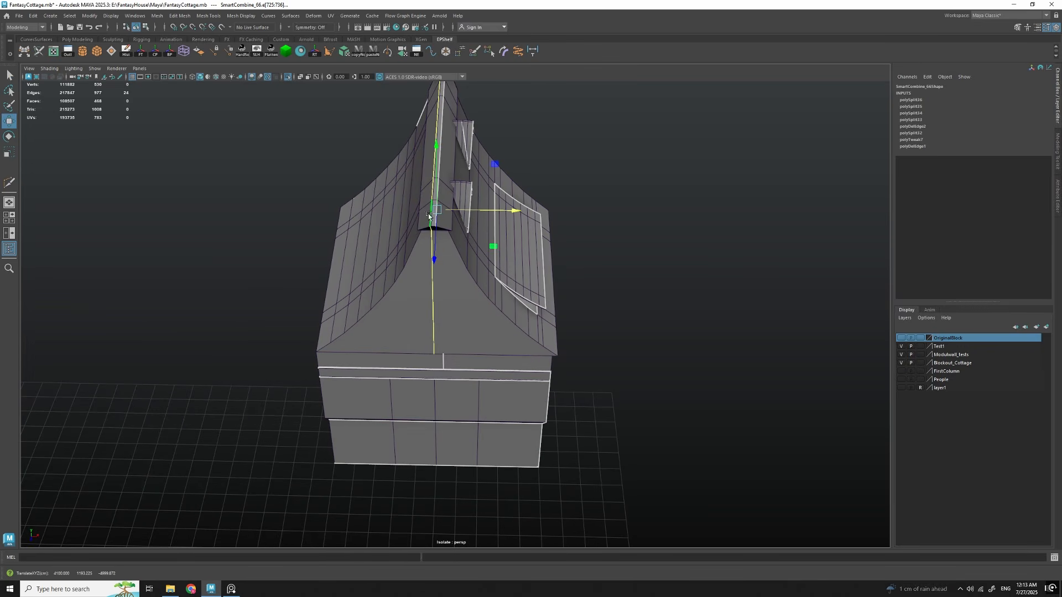
Step: Delete the selected components around the gable, along with the chosen faces of the opposite roof slope
key(q)
alt+drag(425, 214, 434, 183)
alt+drag(434, 237, 575, 260)
alt+right_drag(542, 271, 607, 280)
key(F11)
key(Delete)
alt+drag(669, 310, 672, 332)
click(487, 310)
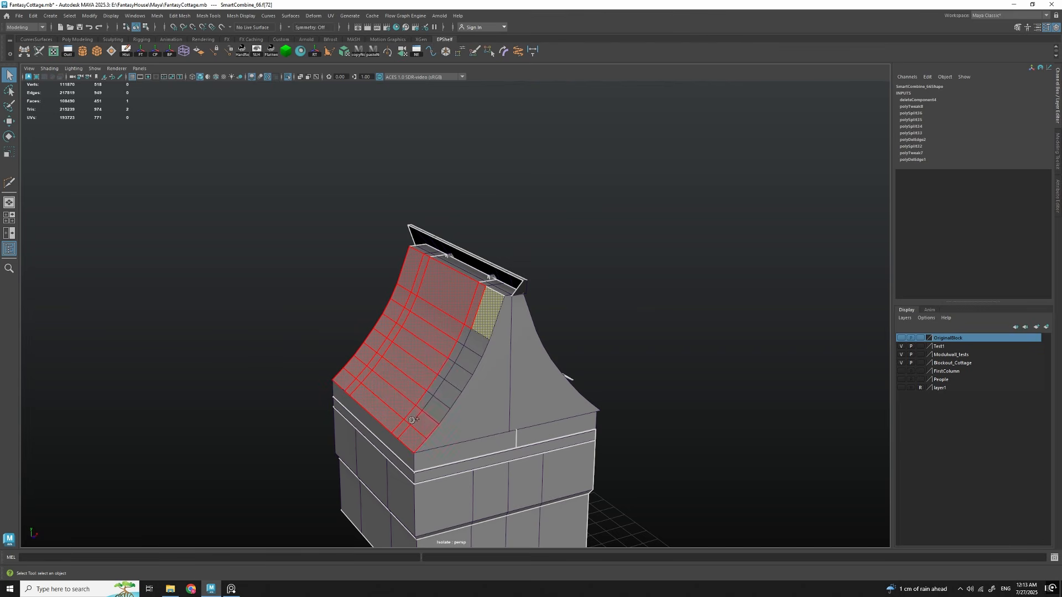
alt+drag(636, 354, 528, 273)
shift+click(489, 332)
key(Delete)
Step: Clean up the remaining half of the roof mesh and delete its construction history
key(F8)
click(481, 310)
alt+drag(484, 345, 460, 350)
key(ctrl+Delete)
key(F8)
key(alt+shift+d)
Step: Duplicate the remaining roof half with its gable and mirror the copy across the ridge with a negative scale
key(F11)
double_click(476, 277)
shift+double_click(453, 230)
key(ctrl+d)
key(w)
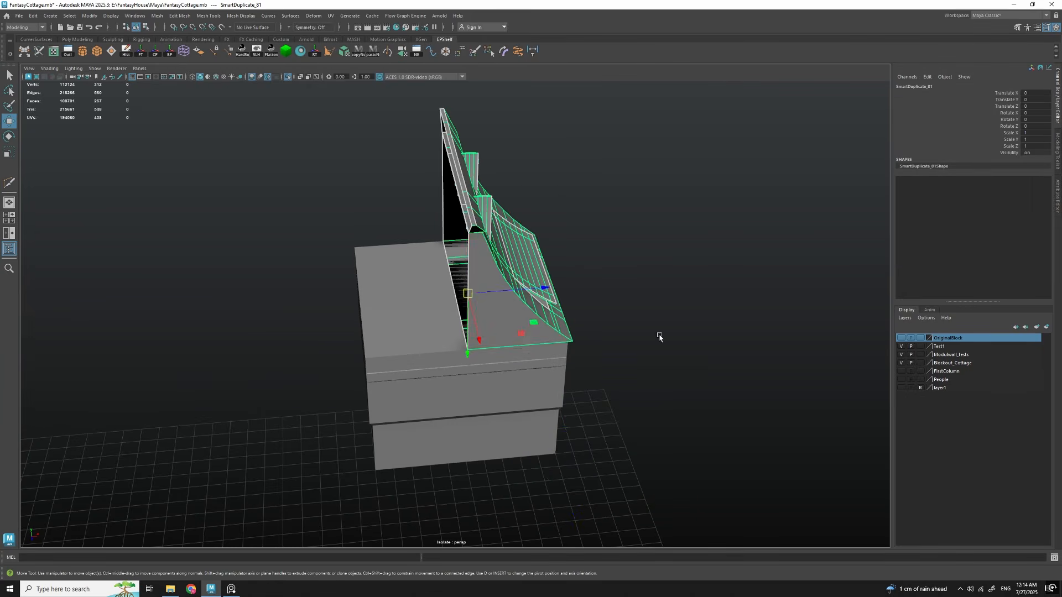
alt+drag(659, 337, 591, 296)
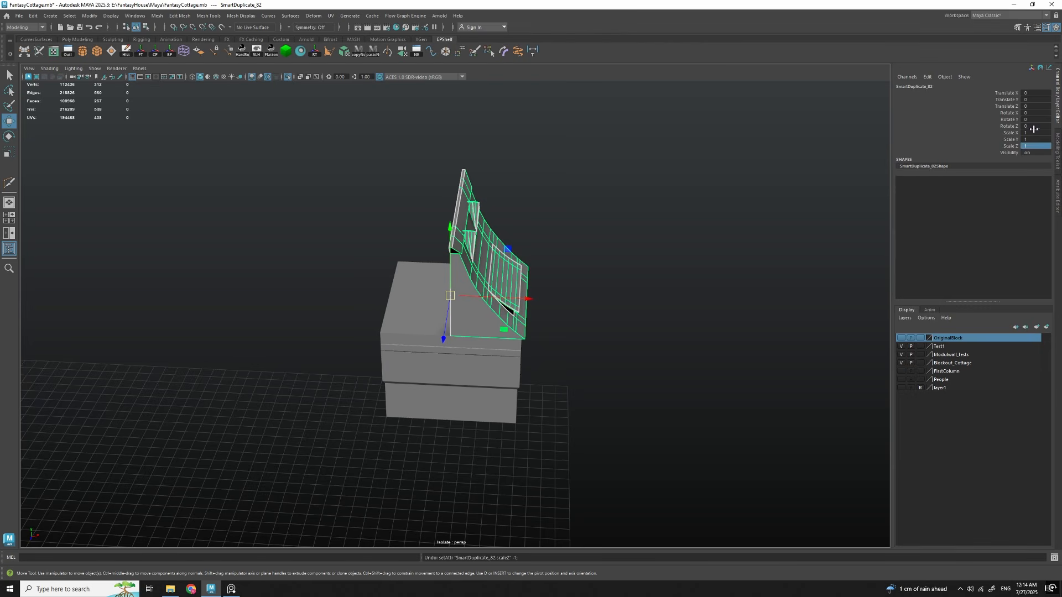
click(545, 361)
alt+drag(543, 358, 494, 260)
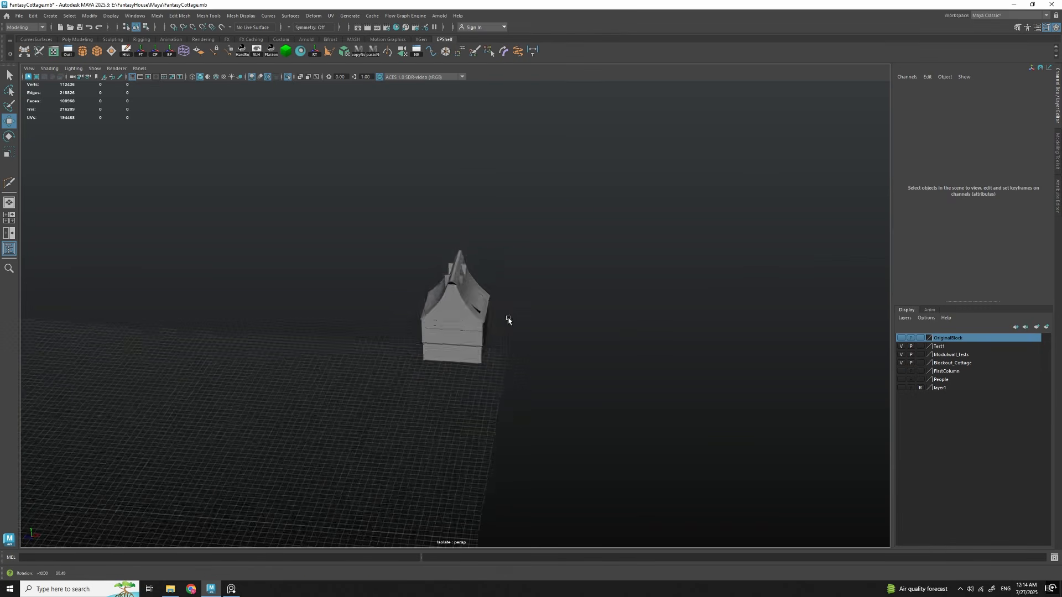
Step: Combine the mirrored roof and wall pieces into one block and leave the isolated view
alt+drag(508, 320, 445, 330)
drag(354, 210, 619, 410)
key(q)
click(609, 308)
alt+drag(719, 338, 625, 310)
drag(603, 432, 294, 77)
click(288, 77)
Step: Move the combined block horizontally toward the detailed cottage
alt+drag(429, 357, 448, 394)
key(ctrl+d)
key(w)
drag(580, 317, 387, 298)
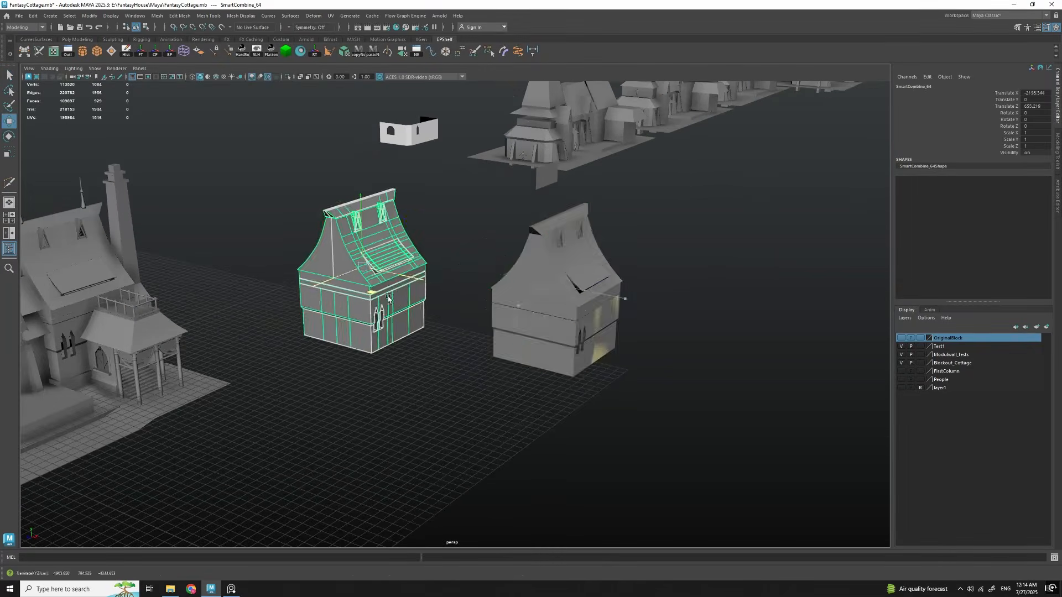
Step: Isolate the combined block together with the cottage's end wall and roof pieces, and select the block
alt+middle_drag(420, 321, 896, 350)
alt+drag(403, 332, 421, 309)
shift+click(421, 341)
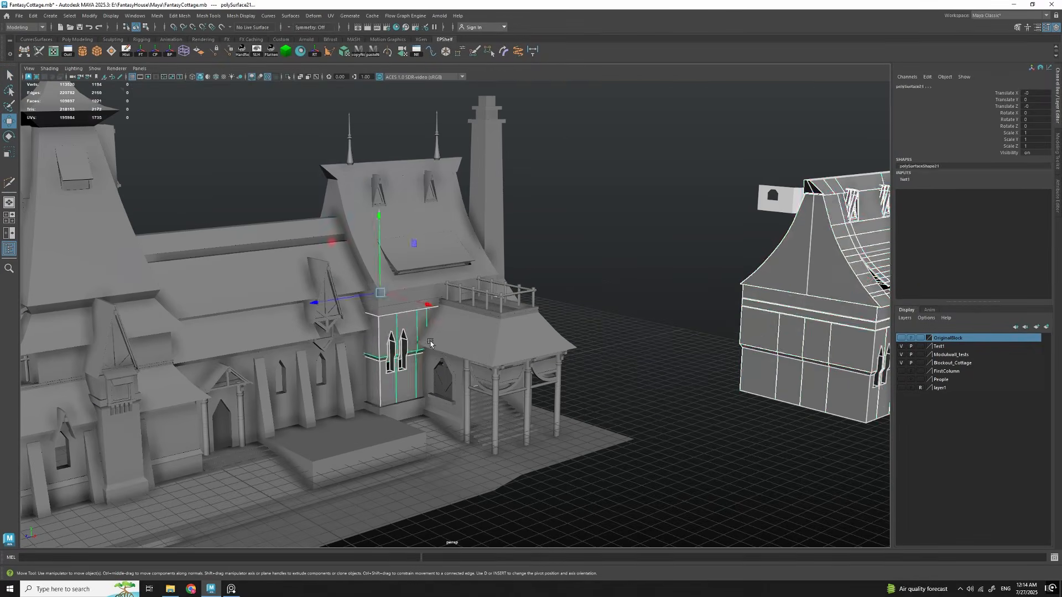
shift+click(436, 254)
key(ctrl+1)
click(559, 260)
click(652, 372)
alt+drag(586, 310, 593, 367)
click(501, 329)
scroll(533, 217, down, 5)
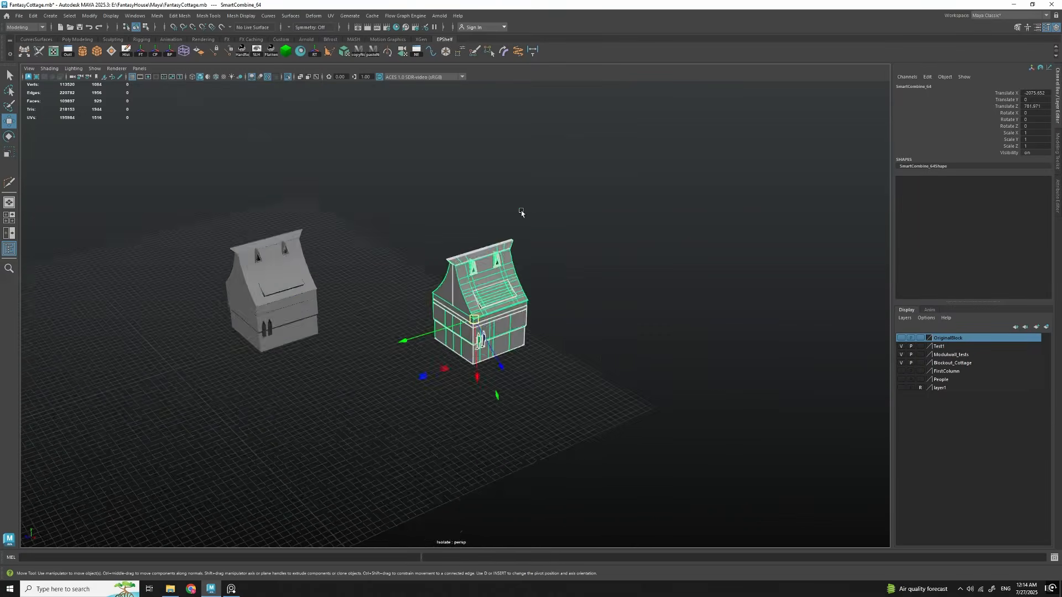
Step: Centre the combined block's pivot, freeze its transformations and leave the isolated view
click(155, 51)
click(141, 51)
key(f)
alt+drag(487, 354, 536, 374)
click(287, 77)
scroll(498, 332, down, 5)
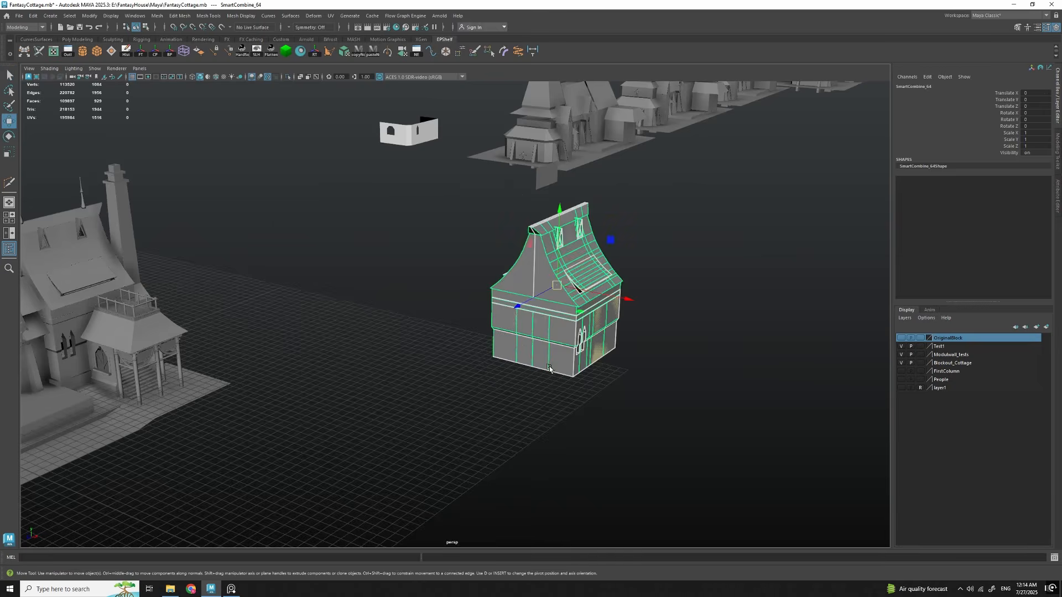
Step: Move the combined block toward the cottage to about -2075 in X and 782 in Z
drag(576, 322, 384, 290)
alt+drag(388, 332, 419, 387)
alt+middle_drag(644, 376, 874, 378)
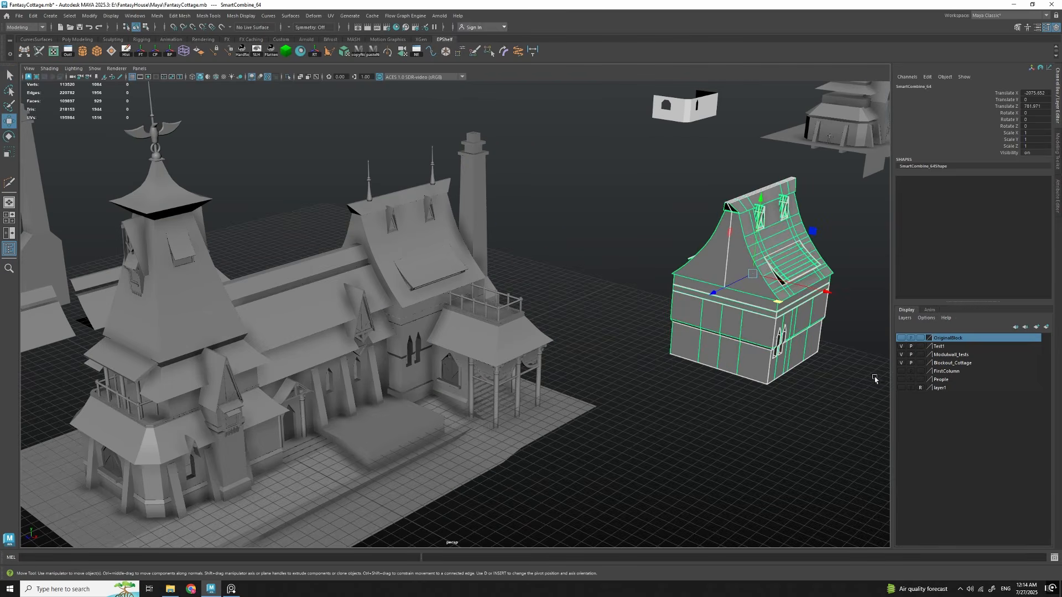
Step: Isolate the moved block together with the cottage's matching end roof and wall pieces
shift+click(410, 340)
key(ctrl+z)
scroll(410, 339, up, 3)
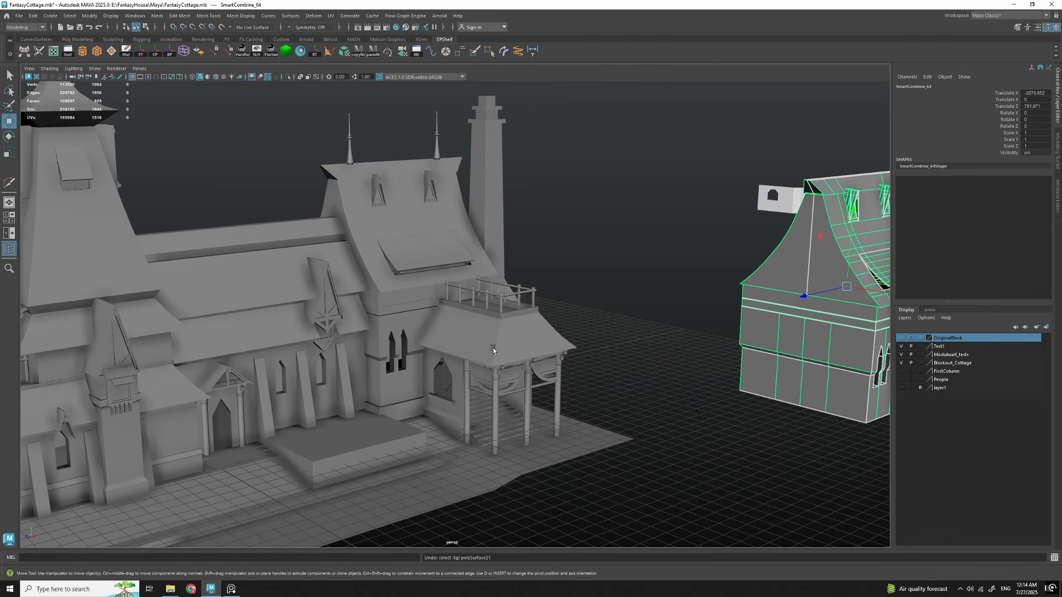
shift+click(410, 288)
mouse_move(410, 287)
alt+mouse_down()
mouse_move(406, 337)
mouse_move(415, 293)
alt+mouse_up()
click(287, 77)
scroll(533, 322, down, 4)
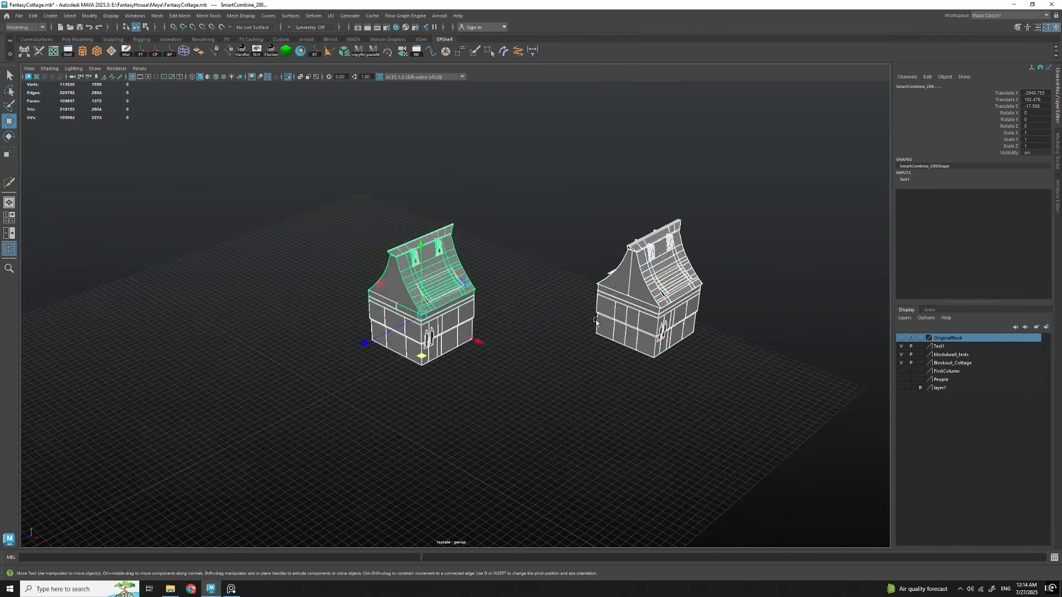
Step: Select only the new block and edit its pivot position at the front corner of the roof eave
key(q)
click(627, 307)
alt+drag(598, 315, 538, 332)
key(f)
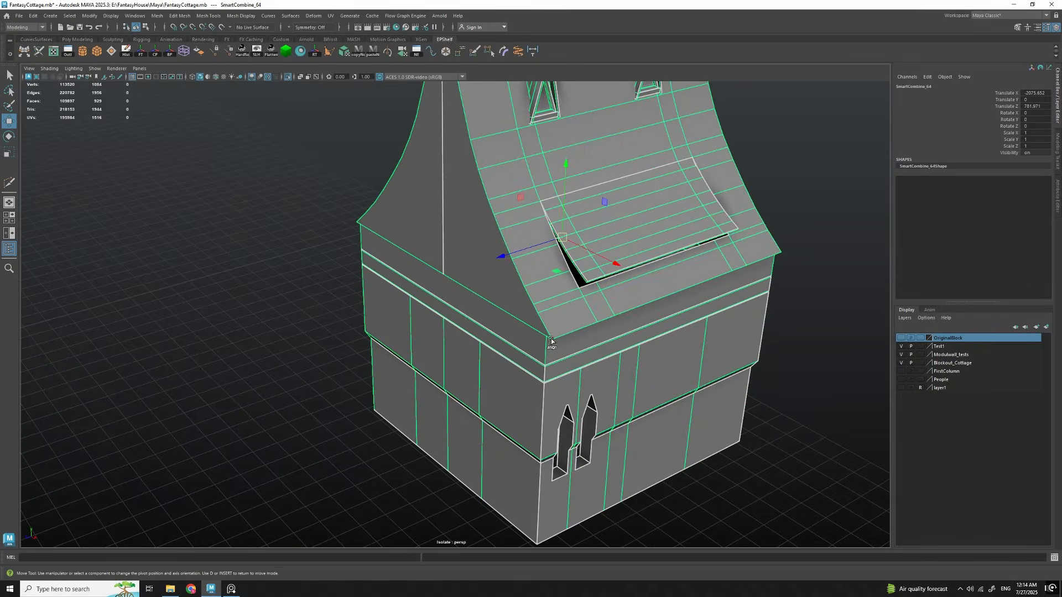
scroll(355, 235, down, 5)
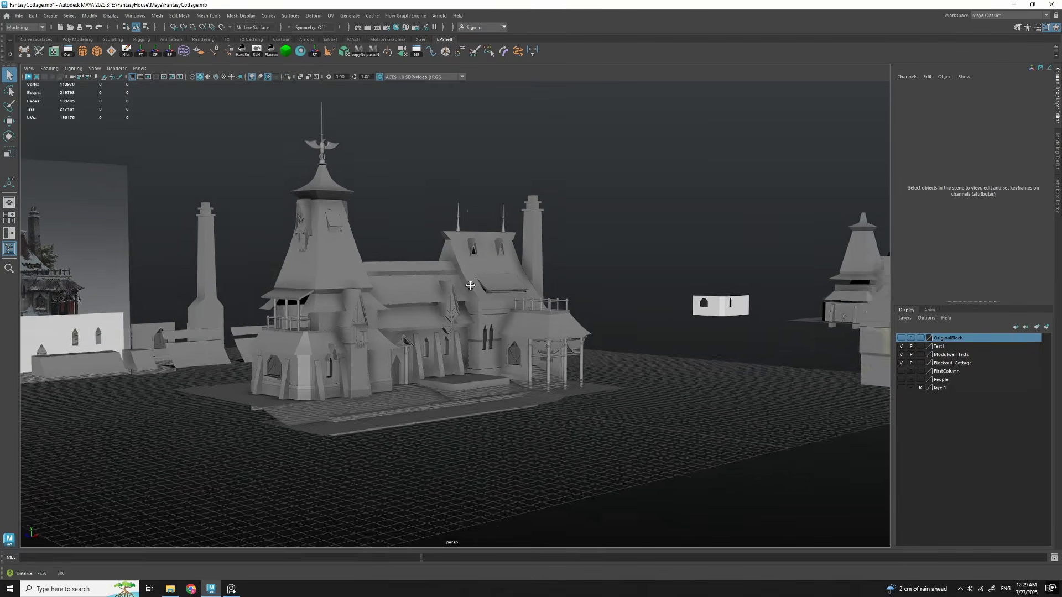
Step: Select the curved roof on the cottage's end wing and examine both slopes and the ridge from above
alt+middle_drag(470, 286, 515, 301)
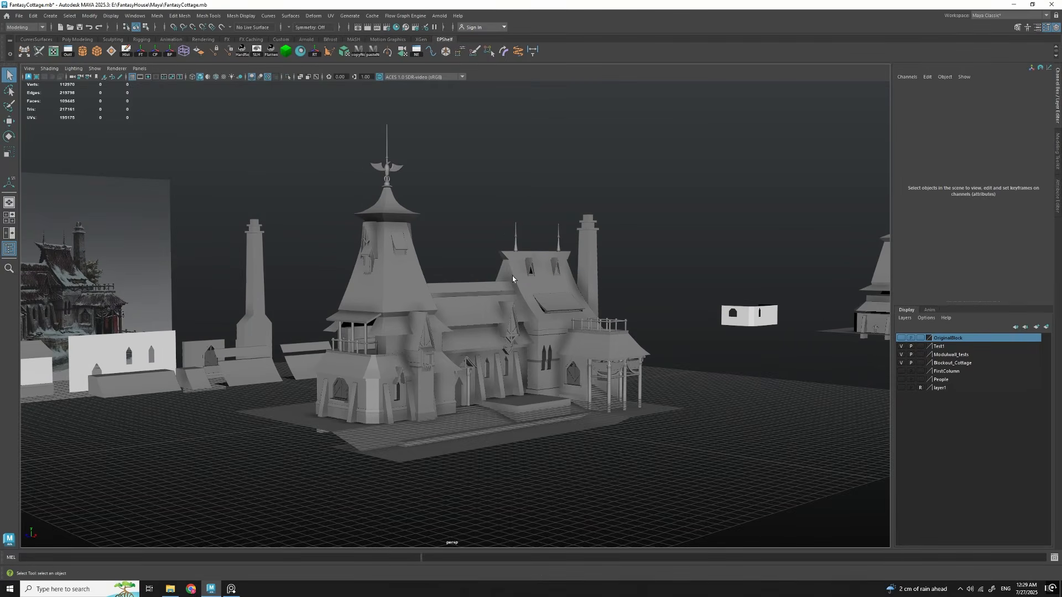
click(515, 286)
scroll(516, 285, up, 3)
alt+drag(442, 276, 506, 346)
scroll(509, 347, up, 3)
scroll(463, 368, down, 5)
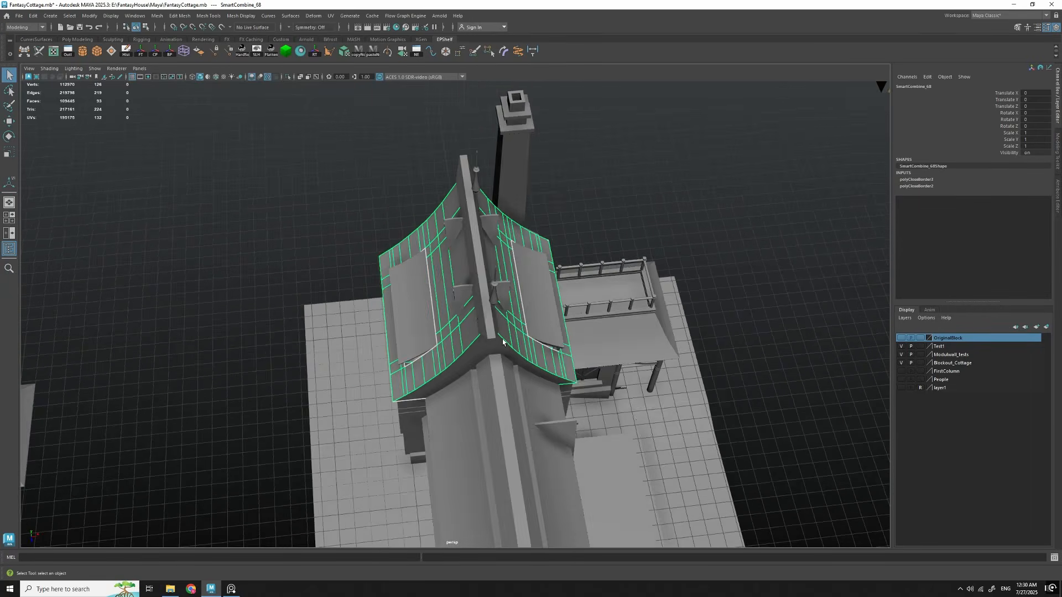
alt+drag(464, 368, 444, 337)
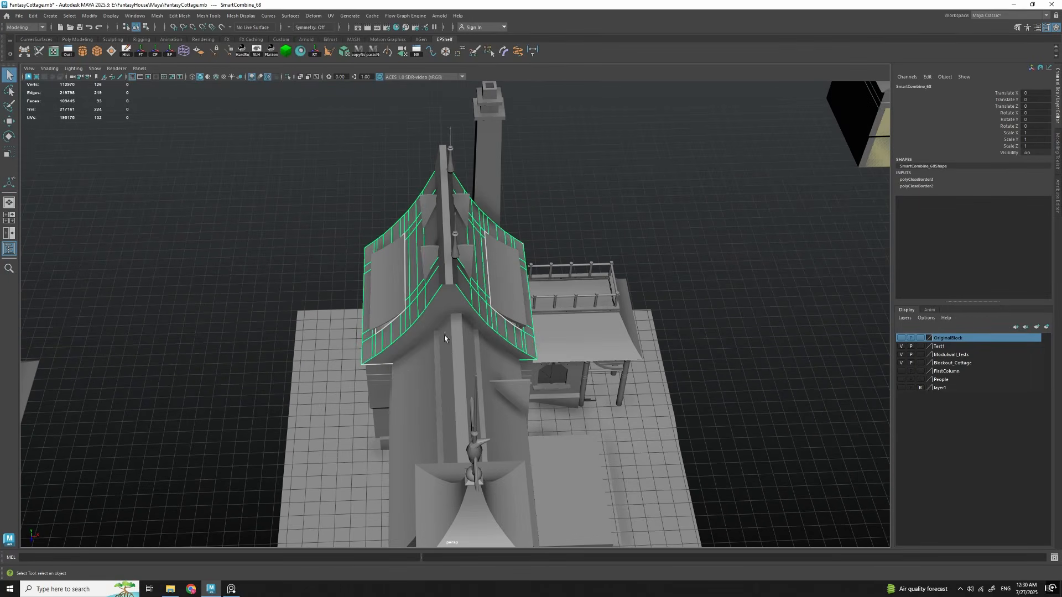
alt+drag(383, 360, 452, 257)
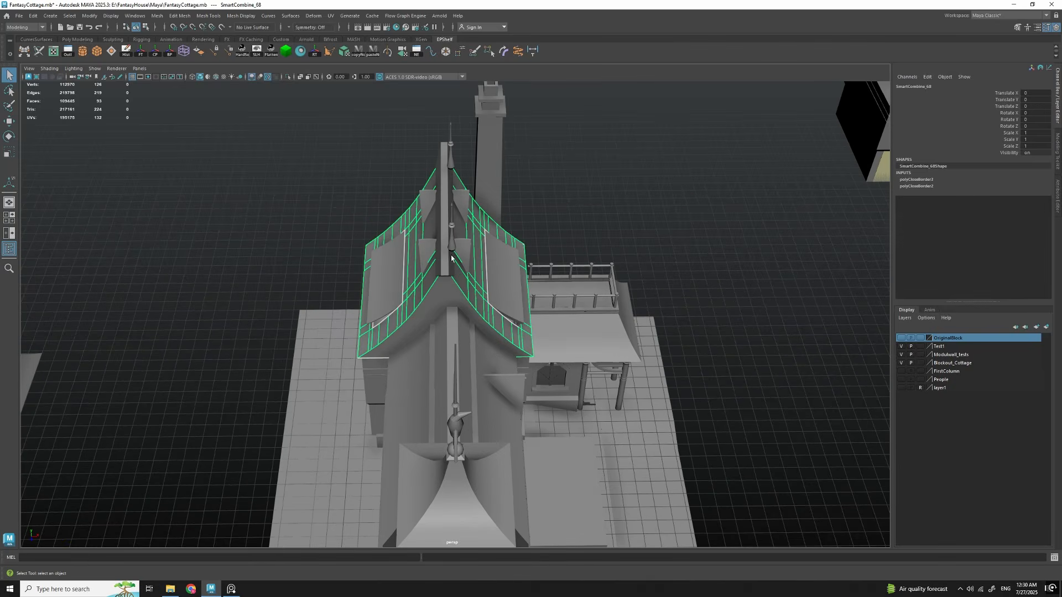
alt+drag(496, 348, 403, 313)
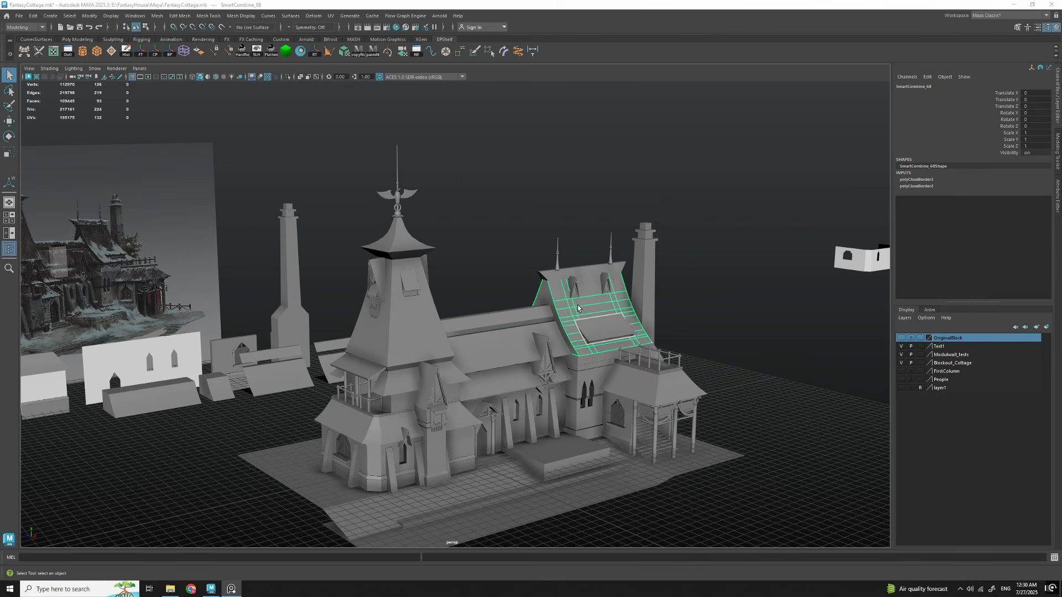
Step: Delete the two large capping faces from the end wing's curved roof
alt+drag(577, 308, 482, 332)
key(F11)
click(476, 326)
shift+click(412, 353)
scroll(487, 335, up, 1)
key(Delete)
Step: Try to select one roof slope's faces by growing and trimming the selection, and undo those changes
scroll(512, 376, down, 2)
drag(331, 203, 415, 420)
key(shift+period)
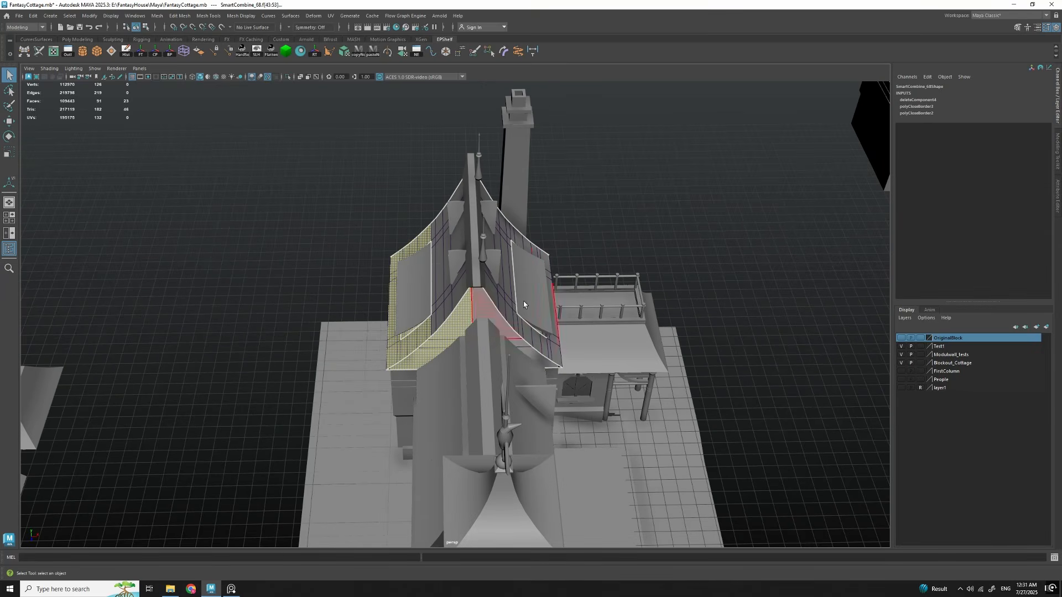
ctrl+drag(521, 194, 518, 188)
key(shift+period)
alt+drag(570, 324, 563, 346)
key(ctrl+z)
key(ctrl+z)
key(ctrl+z)
key(ctrl+z)
key(ctrl+z)
Step: Limit the face selection to the roof's far slope, delete those faces and return to object mode
alt+drag(562, 316, 560, 348)
ctrl+drag(590, 436, 515, 175)
key(shift+period)
alt+drag(592, 412, 616, 360)
scroll(616, 362, up, 3)
alt+middle_drag(616, 360, 603, 407)
alt+drag(602, 407, 499, 309)
scroll(588, 357, down, 5)
key(Delete)
right_drag(506, 310, 553, 287)
Step: Freeze the remaining roof slope's transformations and delete its construction history
alt+drag(575, 299, 205, 90)
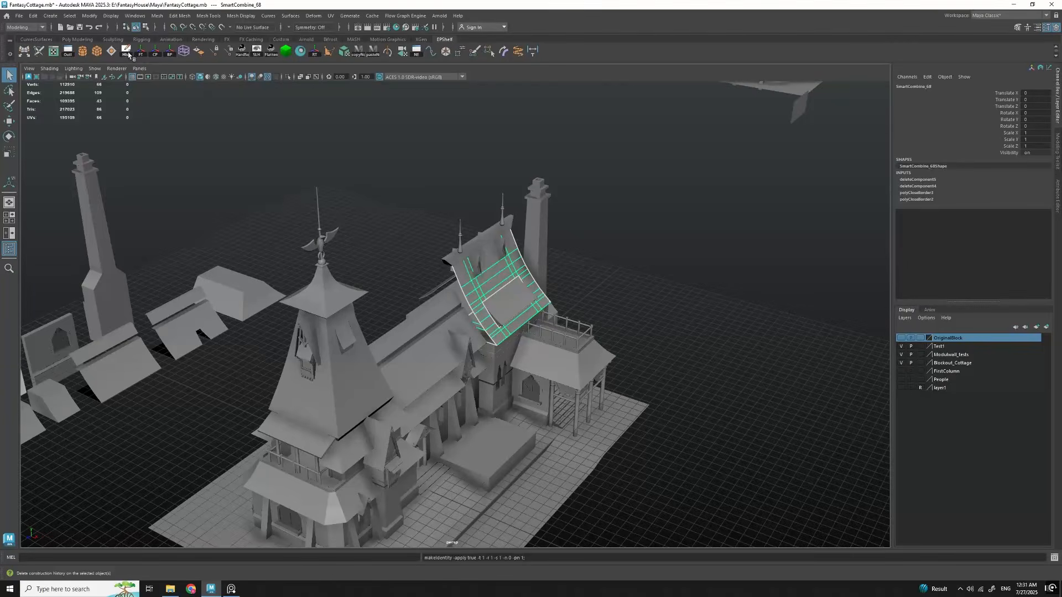
click(126, 51)
key(w)
key(f)
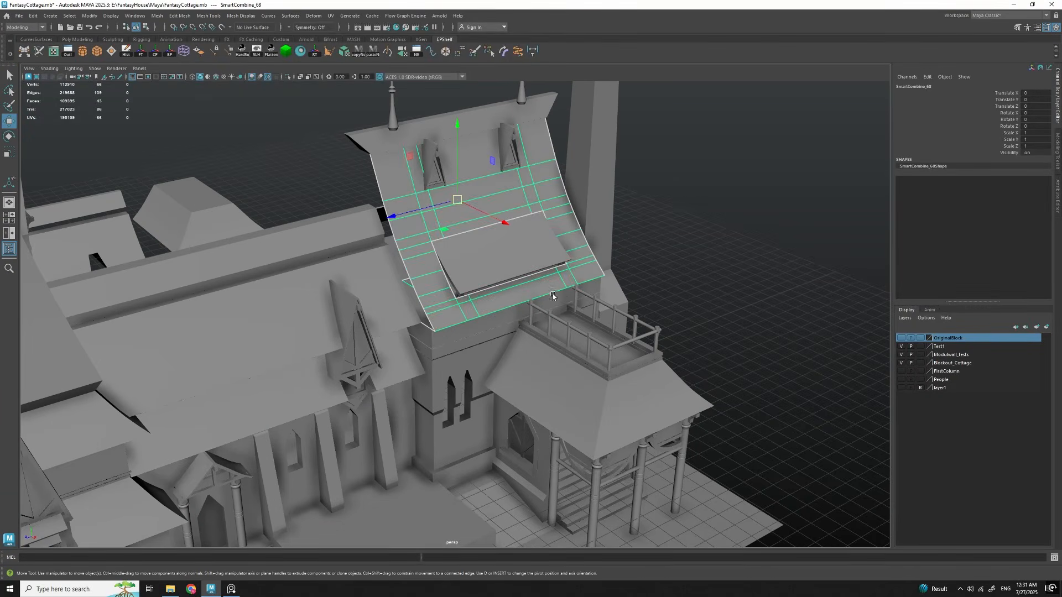
Step: Examine the end wing's roof in the reference painting and inspect the modelled wing from behind
right_drag(1061, 166, 597, 298)
scroll(598, 299, up, 2)
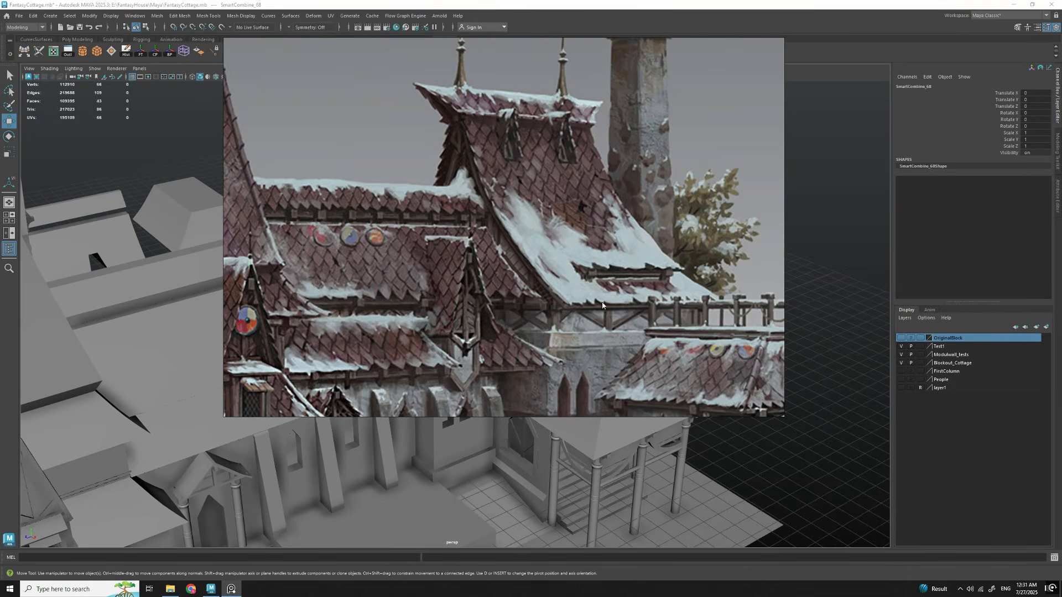
scroll(475, 339, down, 5)
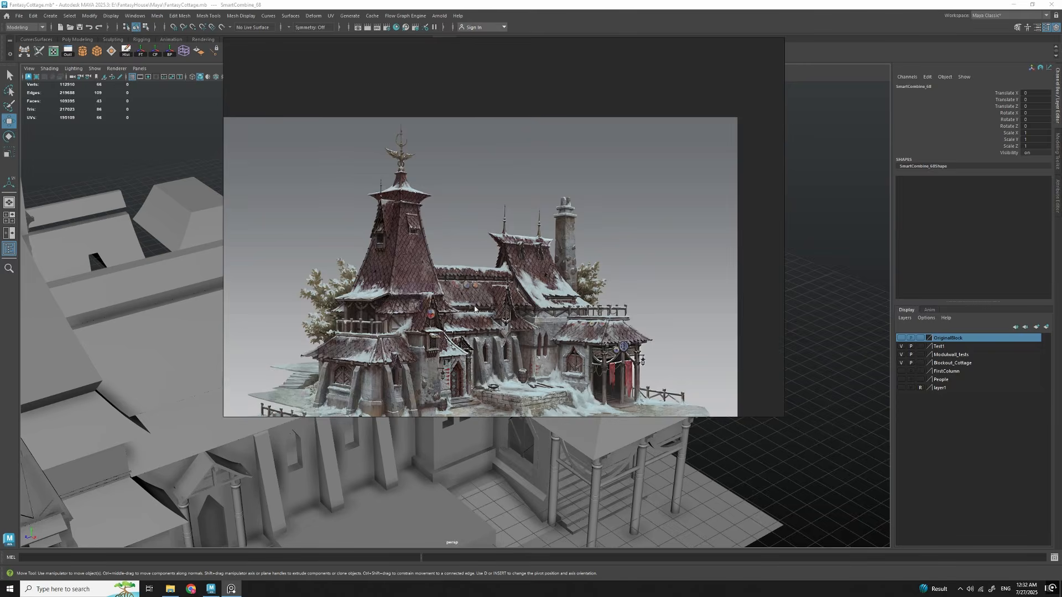
right_drag(475, 340, 1061, 348)
scroll(398, 282, down, 3)
alt+drag(398, 282, 456, 315)
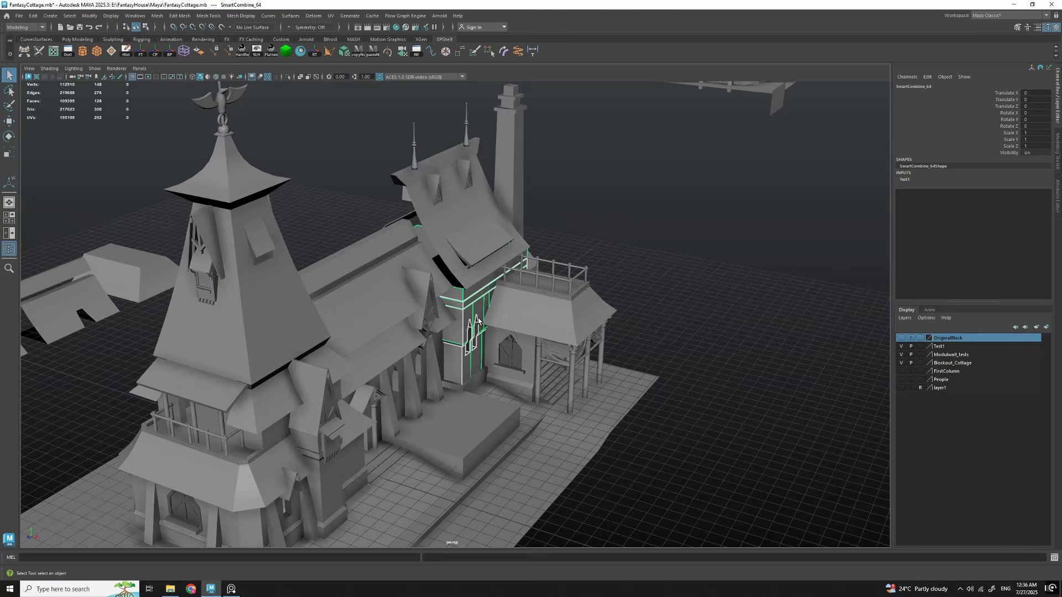
alt+drag(475, 310, 531, 348)
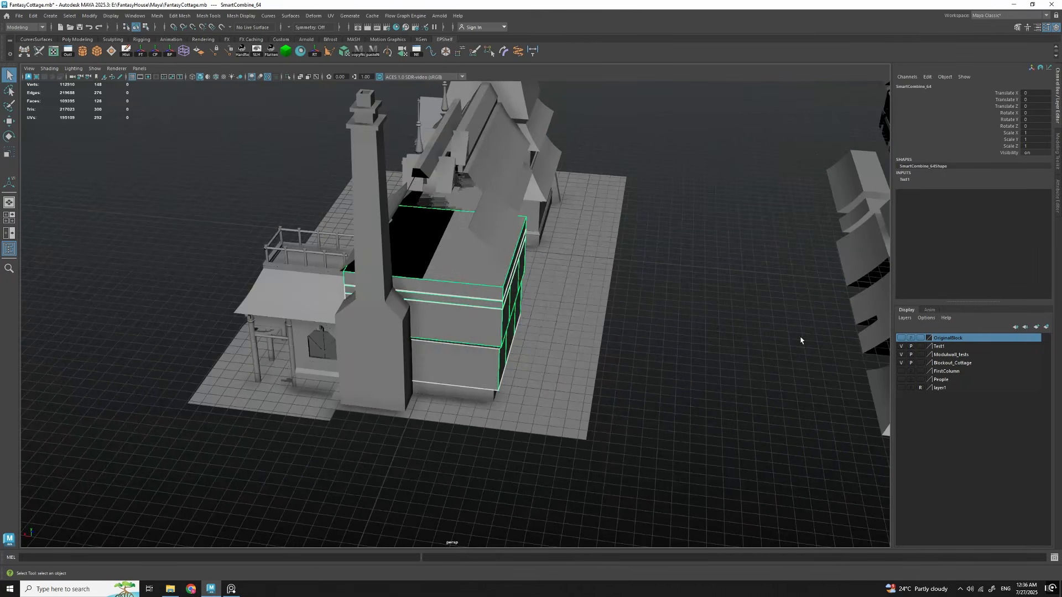
scroll(592, 334, up, 3)
alt+drag(592, 334, 773, 360)
Step: Toggle the Test1 layer's visibility to compare the detailed cottage with the original block
click(902, 346)
scroll(498, 343, down, 5)
alt+drag(497, 343, 553, 374)
scroll(553, 374, up, 1)
alt+drag(490, 417, 587, 381)
click(902, 347)
scroll(487, 382, down, 5)
alt+drag(483, 396, 494, 424)
Step: Frame the original block and select its lower wall mesh
key(f)
alt+drag(641, 354, 533, 342)
click(534, 341)
alt+drag(597, 370, 557, 367)
alt+middle_drag(557, 367, 502, 366)
alt+drag(578, 291, 565, 378)
shift+click(500, 332)
alt+drag(453, 337, 432, 368)
click(653, 344)
click(479, 394)
alt+drag(479, 393, 427, 384)
alt+middle_drag(528, 355, 541, 343)
Step: Select the vertices along one end of the lower wall mesh for moving
right_drag(720, 245, 687, 246)
alt+drag(298, 353, 316, 337)
drag(320, 214, 419, 497)
alt+drag(699, 398, 482, 382)
key(w)
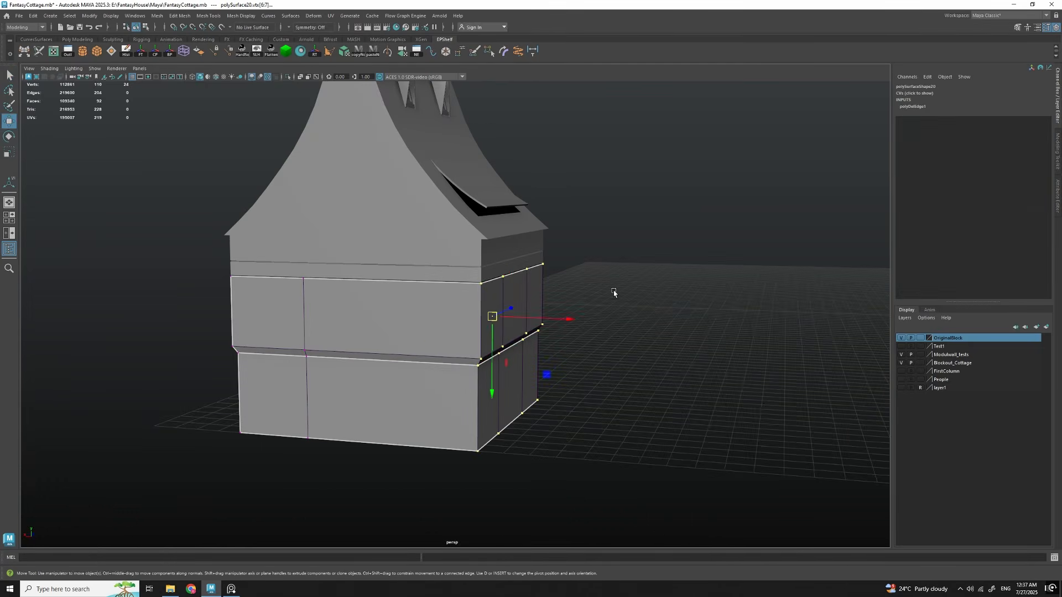
Step: Return to object mode, select the roof mesh above the walls, and undo the last four actions
alt+drag(590, 351, 474, 366)
alt+drag(569, 382, 360, 323)
key(q)
right_drag(360, 323, 387, 293)
scroll(446, 321, down, 3)
alt+drag(446, 321, 419, 277)
click(423, 264)
scroll(423, 265, down, 4)
key(ctrl+z)
key(ctrl+z)
key(ctrl+z)
key(ctrl+z)
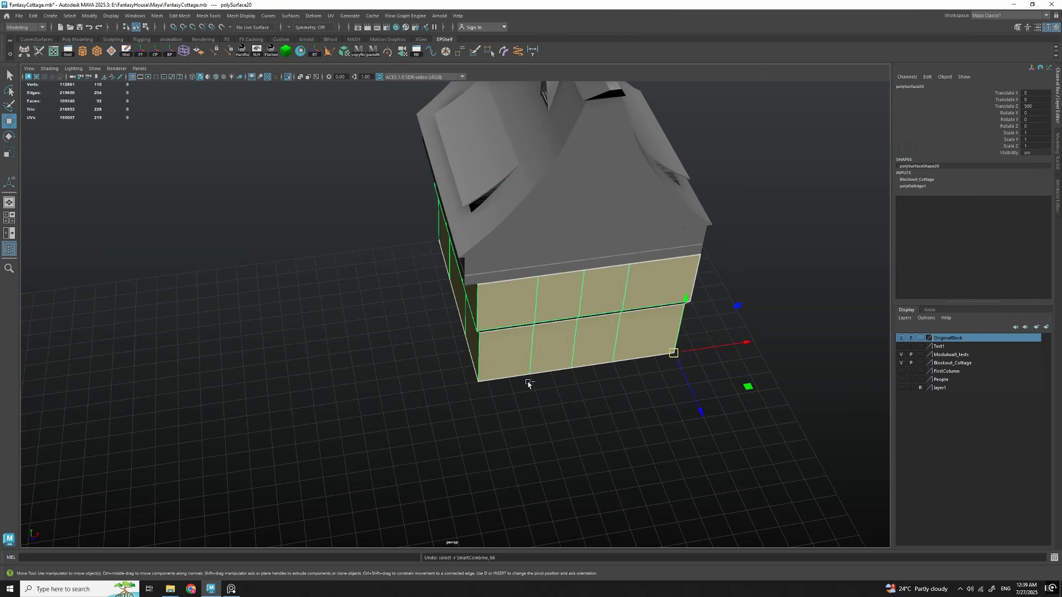
Step: Open the Move tool settings and set its step snap to Relative
key(ctrl+z)
alt+drag(529, 383, 482, 356)
scroll(524, 387, up, 4)
key(d)
click(507, 399)
click(497, 436)
scroll(488, 380, up, 2)
double_click(9, 121)
drag(1061, 282, 783, 280)
click(809, 427)
click(814, 437)
Step: Select the vertices along one end of the wall block and move them sideways with step snapping
drag(505, 334, 493, 403)
scroll(467, 387, up, 2)
scroll(451, 320, down, 4)
alt+drag(451, 321, 496, 322)
scroll(507, 395, up, 2)
scroll(482, 373, down, 4)
scroll(465, 308, down, 2)
drag(514, 425, 302, 103)
alt+drag(412, 163, 469, 304)
mouse_move(492, 353)
alt+mouse_down()
mouse_move(509, 410)
mouse_move(500, 363)
alt+mouse_up()
scroll(506, 354, up, 3)
alt+drag(597, 367, 354, 323)
scroll(443, 318, up, 5)
alt+drag(446, 317, 425, 314)
drag(400, 281, 423, 283)
scroll(497, 352, down, 4)
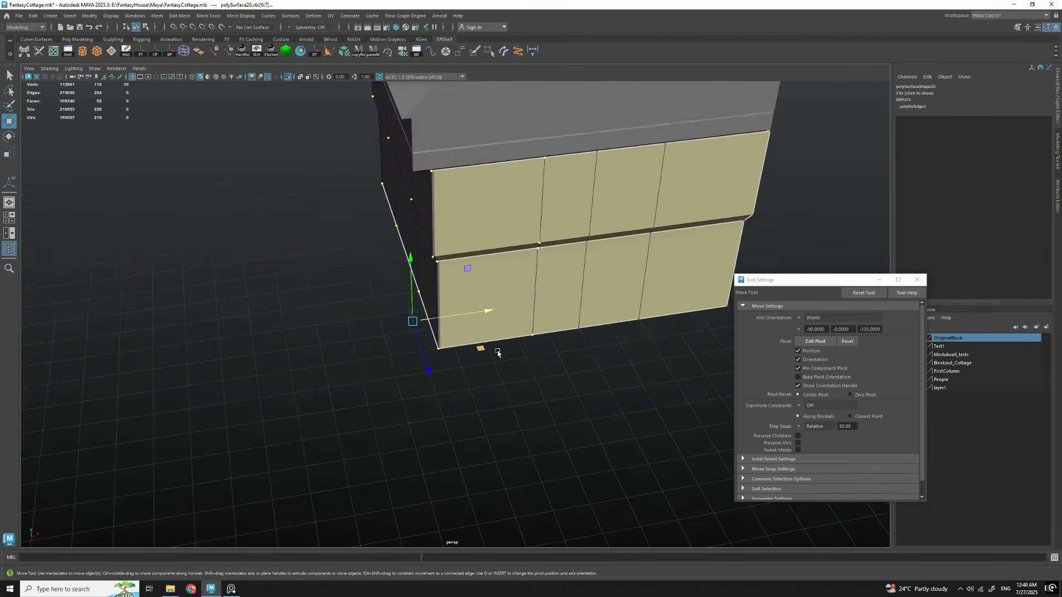
Step: Switch to face selection and pick the middle panels of the lower wall on the block's end
key(q)
scroll(515, 386, down, 3)
alt+drag(515, 386, 586, 381)
right_drag(586, 380, 666, 302)
alt+drag(665, 302, 468, 333)
scroll(514, 367, up, 5)
click(538, 404)
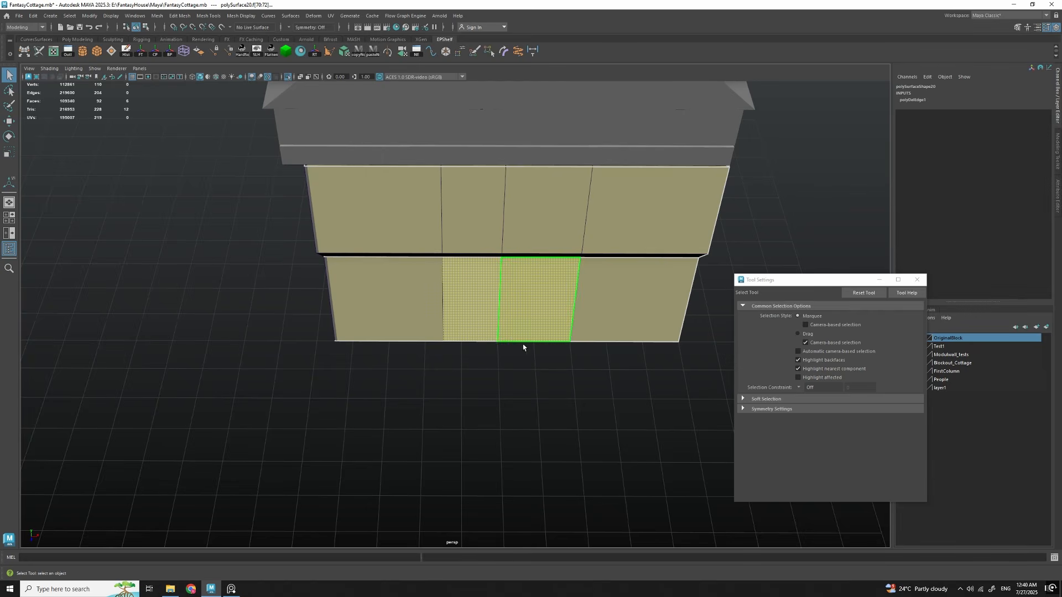
alt+drag(540, 393, 529, 396)
scroll(529, 396, down, 1)
right_drag(476, 313, 485, 293)
scroll(514, 301, up, 1)
alt+middle_drag(515, 329, 459, 357)
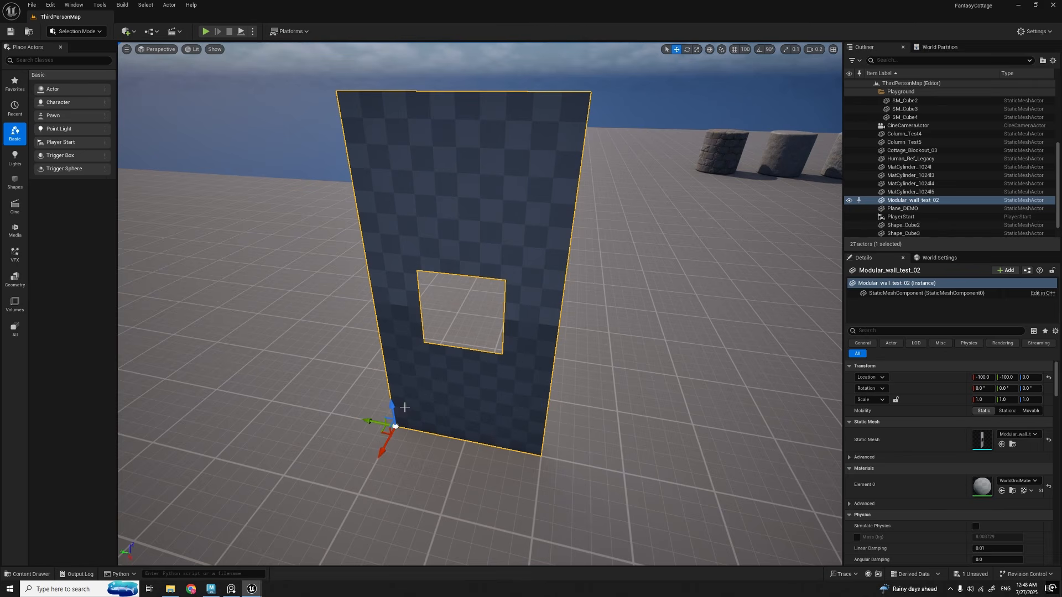
Step: Try moving Modular_wall_test_02 freely across the floor in Unreal Editor without grid snapping, and undo the move
drag(382, 432, 521, 447)
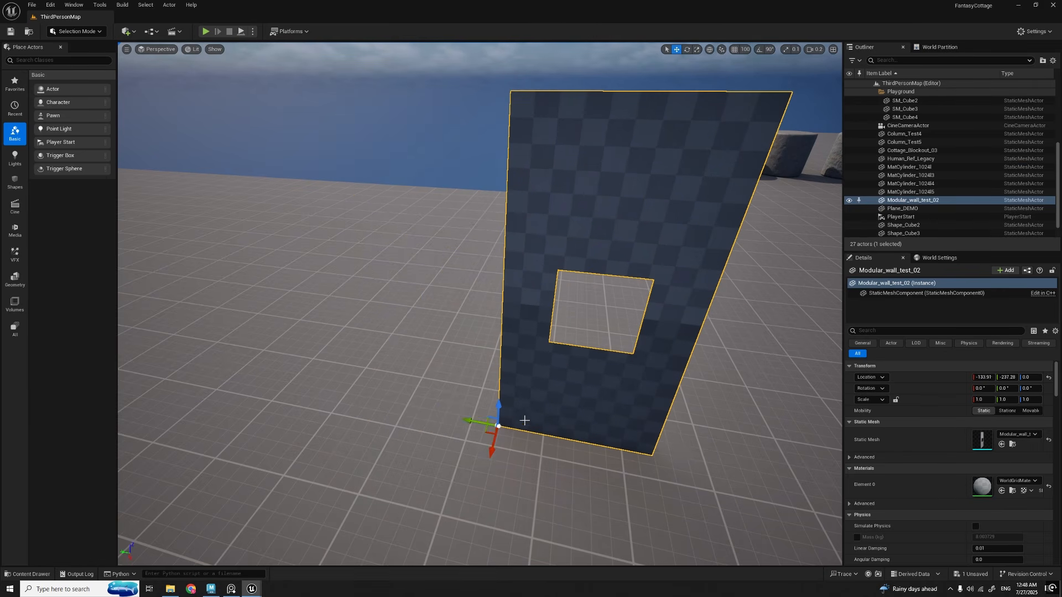
key(ctrl+z)
right_drag(530, 445, 540, 475)
right_drag(593, 381, 566, 377)
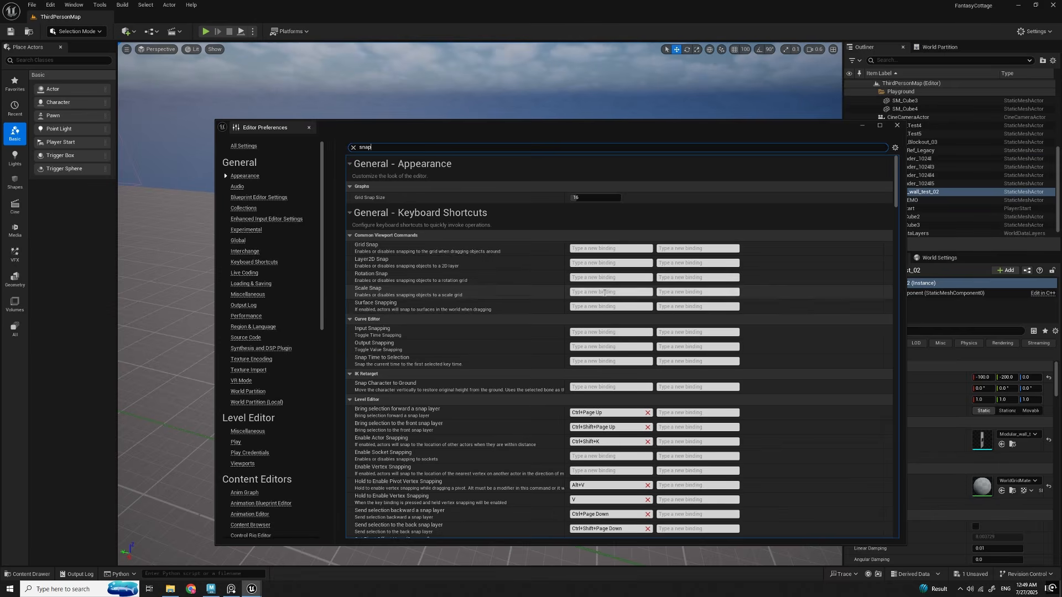
Step: Review the snap shortcuts in the editor preferences, including Snap Origin to Grid, and close the preferences
scroll(660, 396, down, 10)
scroll(659, 395, down, 5)
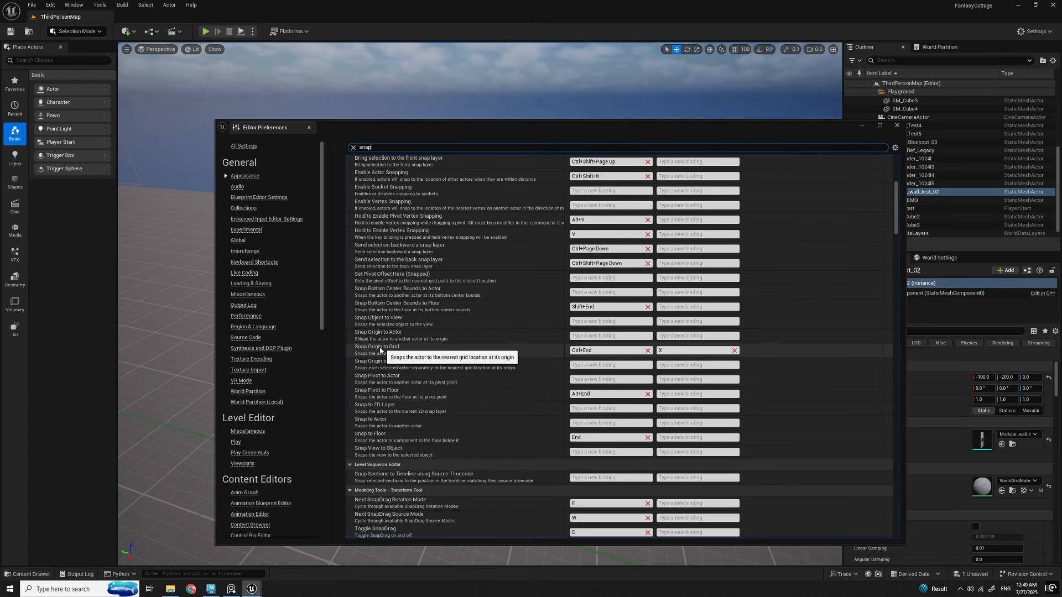
click(308, 127)
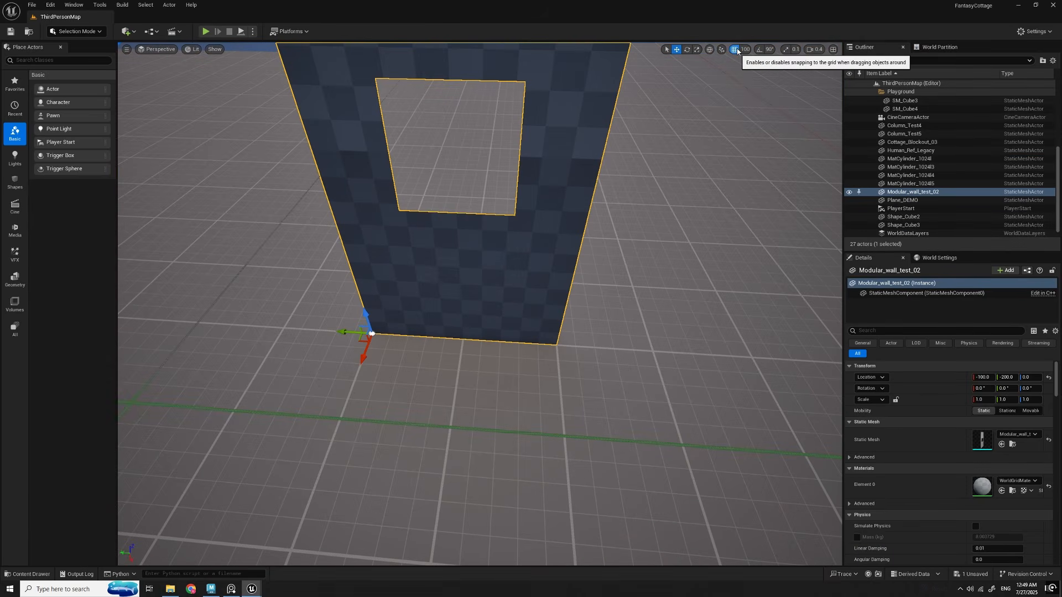
Step: Move Modular_wall_test_02 along Y to -300 with grid snapping and try scaling it along Y
mouse_move(352, 332)
mouse_down()
mouse_move(666, 357)
mouse_move(357, 337)
mouse_up()
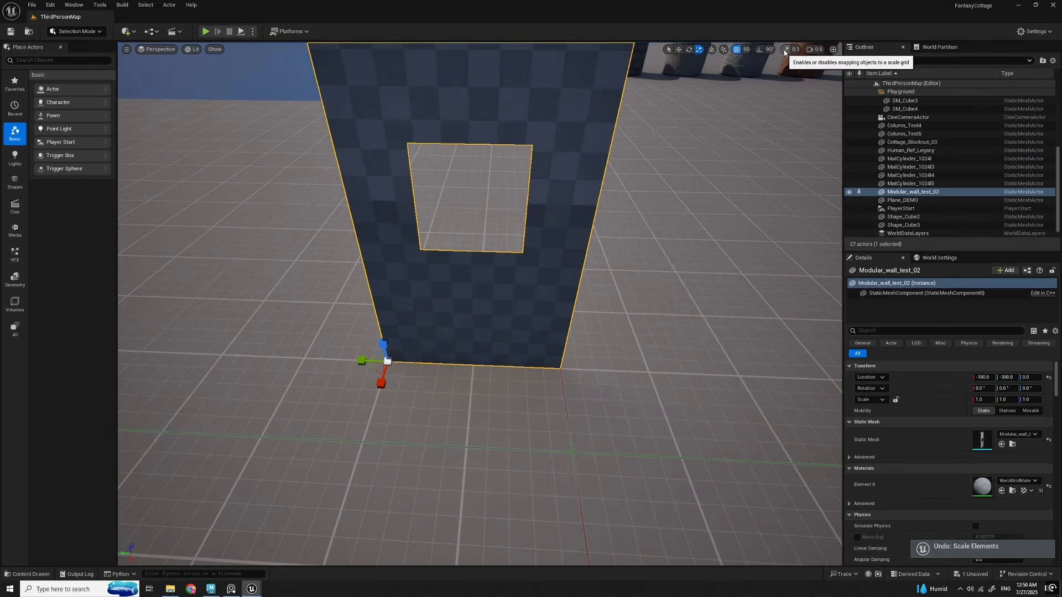
drag(361, 360, 358, 360)
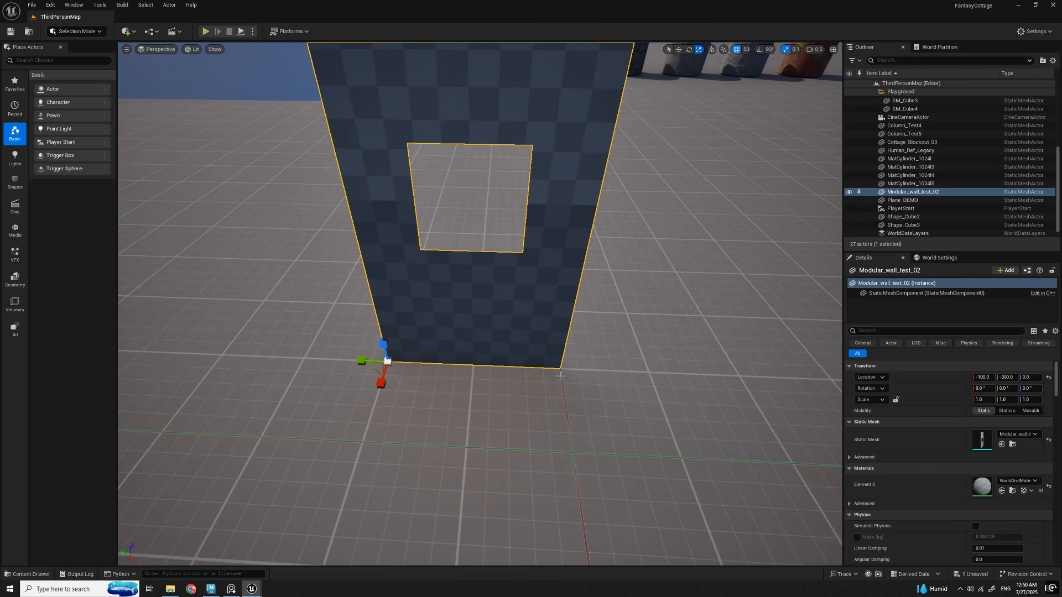
Step: Set scale snapping to 0.125 and scale the modular wall to 0.75 along Y
click(795, 49)
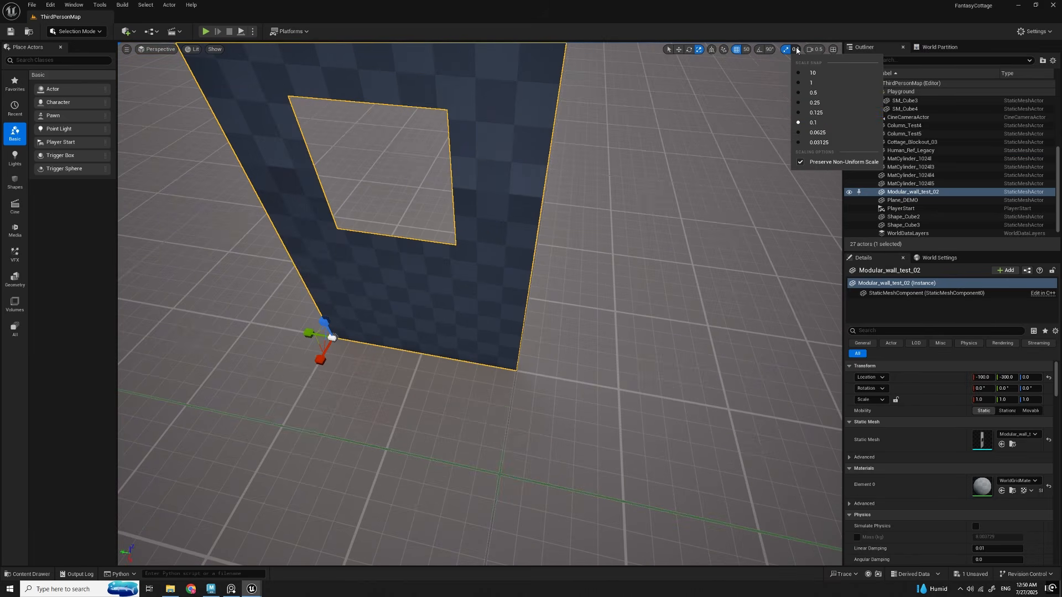
click(820, 113)
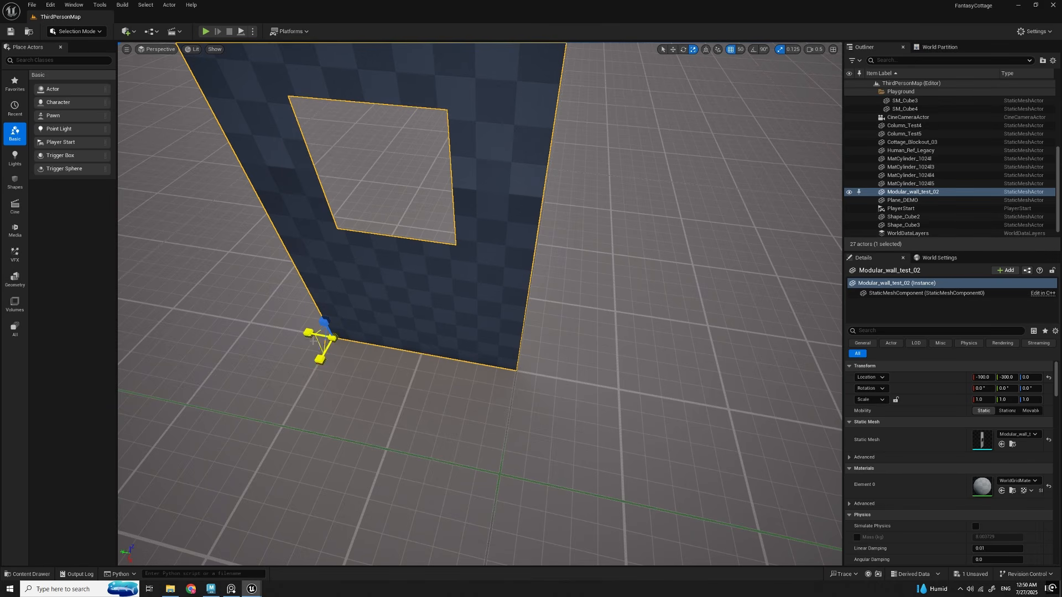
drag(308, 332, 299, 331)
right_drag(492, 436, 523, 434)
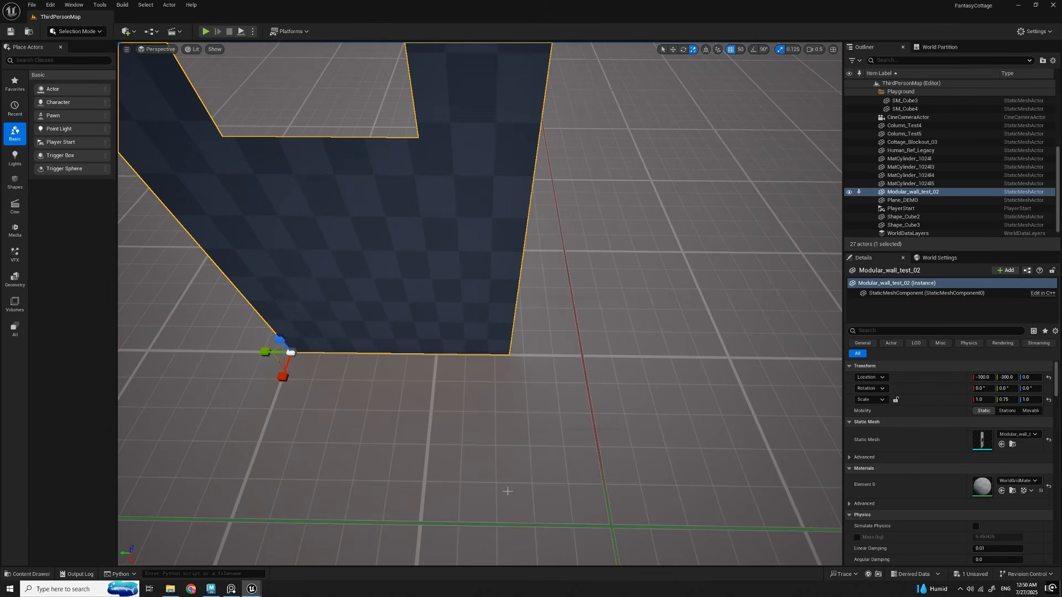
Step: Examine the scaled wall from above and from the front against the floor grid lines
right_drag(517, 478, 492, 310)
key(s)
scroll(512, 432, up, 1)
key(w)
key(w)
scroll(492, 310, down, 2)
right_drag(403, 268, 512, 267)
key(s)
key(w)
scroll(512, 266, down, 1)
right_drag(448, 256, 470, 464)
key(s)
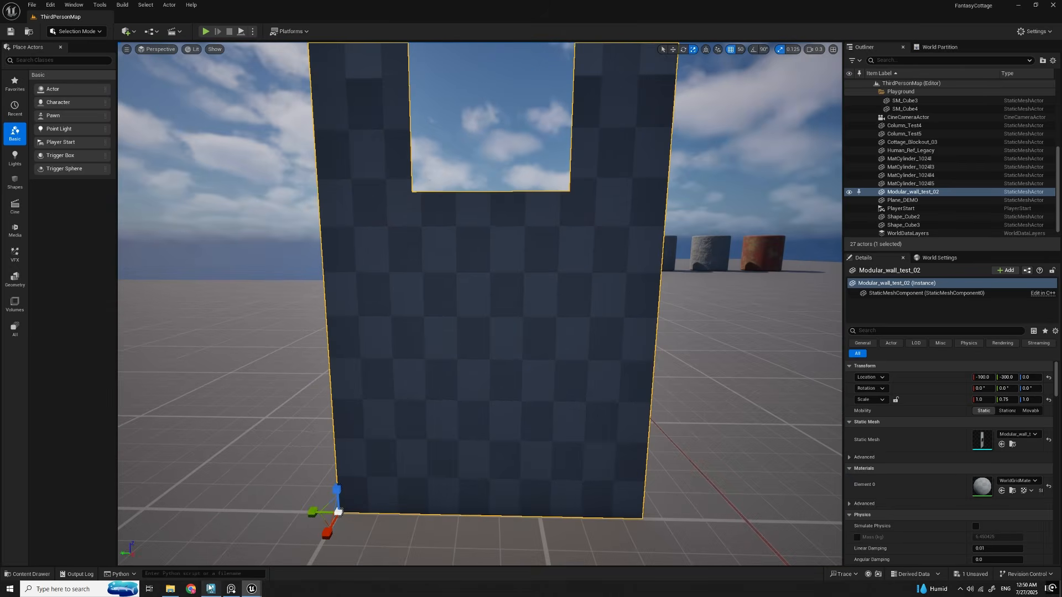
Step: Switch to Maya and examine the cottage blockout from its chimney end and from above the roofs
click(210, 588)
alt+drag(611, 264, 526, 377)
scroll(525, 377, down, 5)
alt+middle_drag(526, 376, 429, 359)
scroll(429, 359, up, 3)
alt+drag(429, 358, 519, 276)
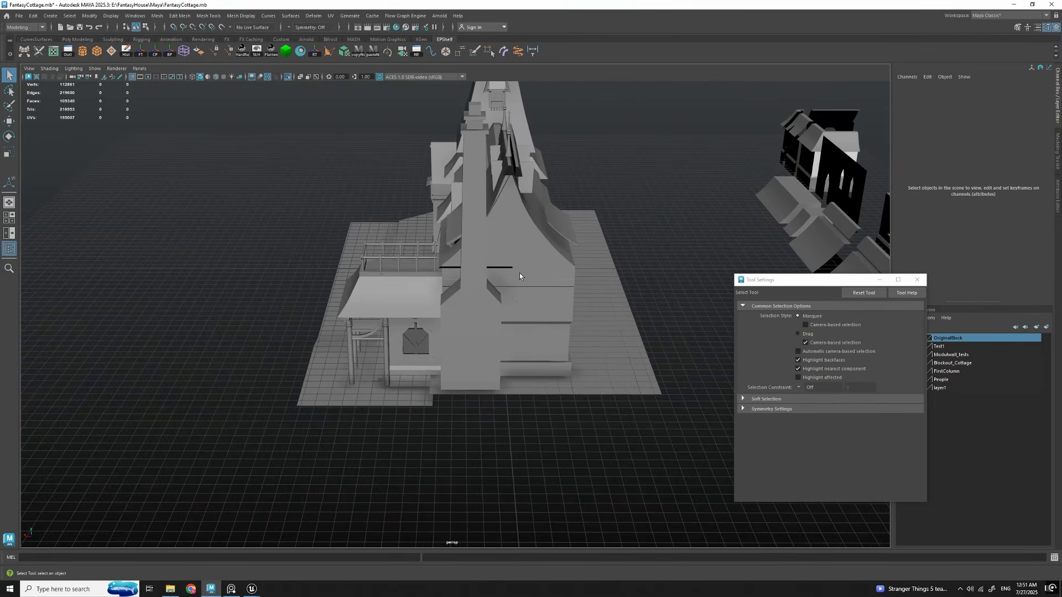
alt+middle_drag(512, 363, 474, 390)
scroll(473, 391, up, 4)
alt+drag(473, 390, 575, 360)
scroll(466, 325, down, 5)
scroll(438, 281, up, 2)
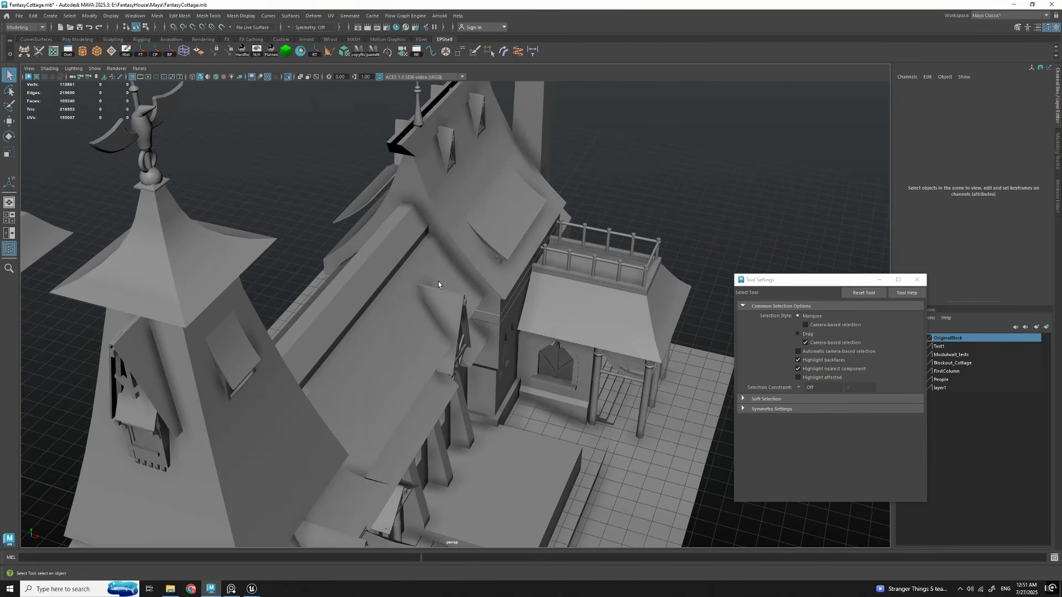
Step: Examine the junction between the main roof, the end wing's wall and the side porch up close
scroll(468, 410, up, 2)
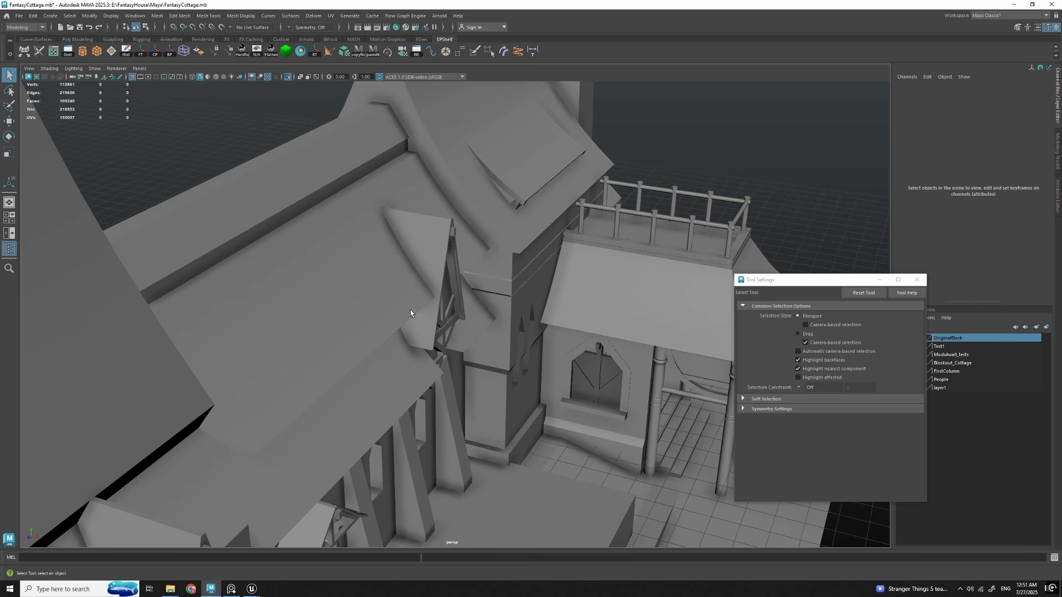
scroll(480, 399, down, 3)
alt+drag(480, 399, 479, 334)
scroll(572, 354, up, 3)
alt+drag(572, 354, 459, 323)
scroll(519, 353, down, 3)
scroll(475, 354, down, 5)
scroll(460, 324, down, 2)
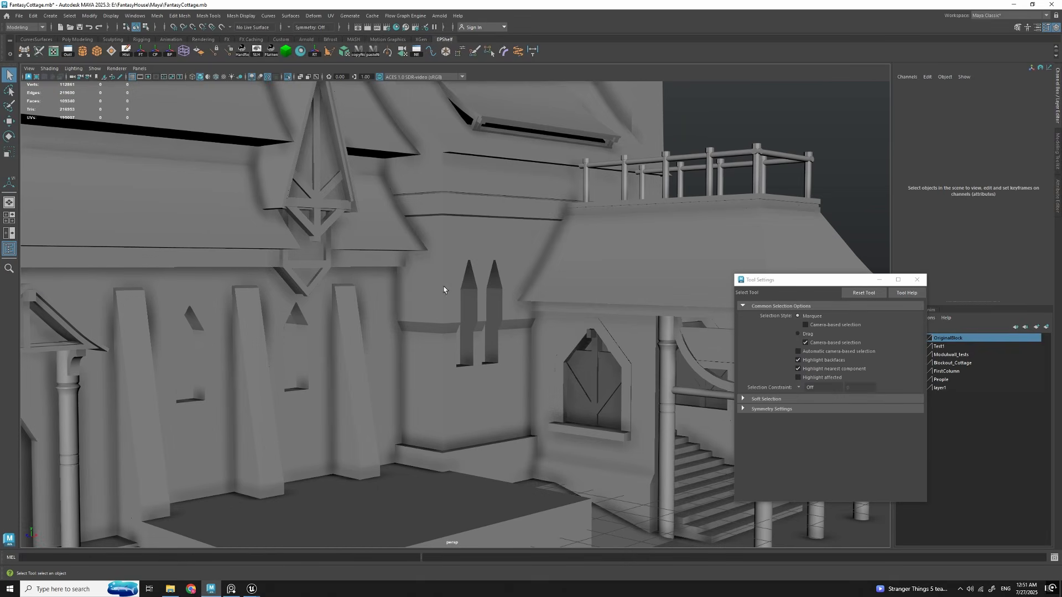
mouse_move(456, 385)
alt+mouse_down()
mouse_move(512, 383)
mouse_move(460, 382)
alt+mouse_up()
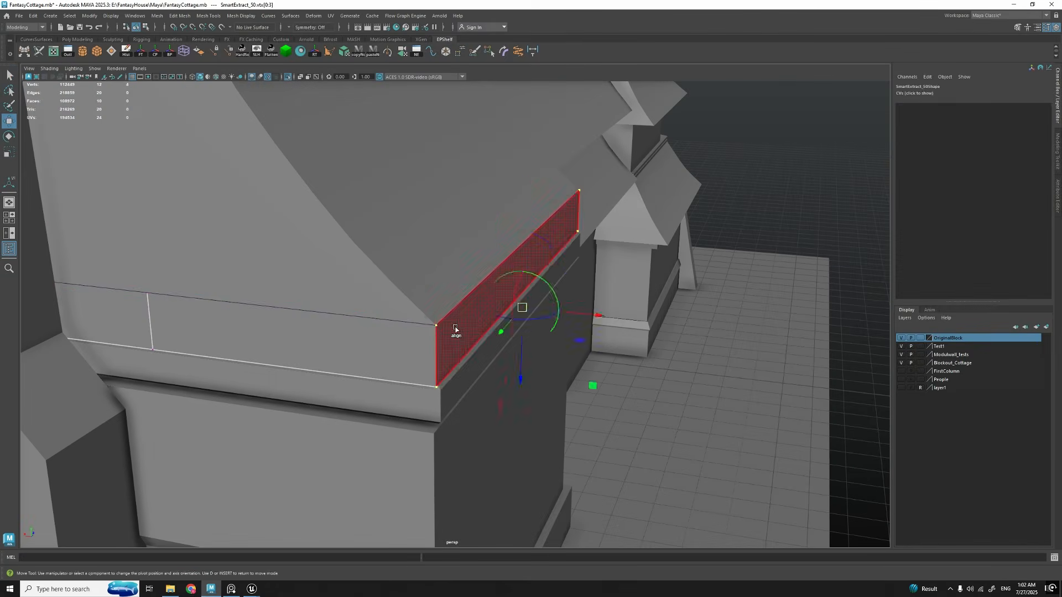
Step: Select the end vertices of the extracted band beneath the wing's roof eave and reposition them
double_click(443, 397)
right_drag(483, 325, 507, 314)
alt+drag(507, 314, 504, 348)
shift+click(429, 367)
right_drag(503, 347, 474, 347)
alt+drag(475, 348, 559, 338)
drag(359, 215, 464, 334)
key(w)
middle_drag(445, 339, 467, 321)
key(q)
right_drag(468, 321, 492, 310)
scroll(489, 331, down, 5)
Step: Delete an unneeded edge loop from the wing's mesh below the roof and adjust the remaining vertices
click(488, 350)
right_drag(488, 351, 456, 351)
alt+drag(456, 350, 489, 378)
double_click(403, 281)
scroll(418, 254, down, 5)
key(ctrl+Delete)
key(w)
mouse_move(490, 379)
alt+mouse_down()
mouse_move(420, 354)
mouse_move(476, 376)
alt+mouse_up()
mouse_move(476, 376)
mouse_down()
mouse_move(464, 363)
mouse_move(475, 372)
mouse_up()
alt+drag(564, 362, 468, 353)
Step: Delete another redundant edge from the wing's mesh and clear the selection
right_drag(467, 354, 493, 332)
key(q)
mouse_move(467, 354)
alt+mouse_down()
mouse_move(436, 281)
mouse_move(604, 362)
mouse_move(472, 349)
alt+mouse_up()
shift+click(490, 309)
key(ctrl+Delete)
scroll(504, 312, down, 5)
alt+drag(504, 312, 426, 287)
click(658, 265)
alt+drag(647, 382, 575, 334)
scroll(576, 334, down, 3)
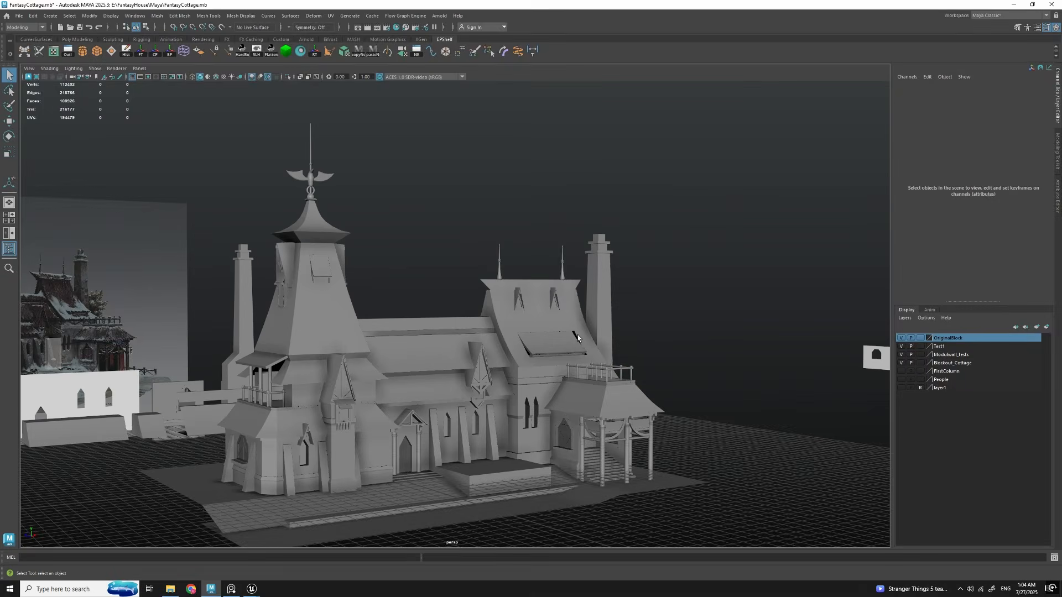
Step: Switch to the reference painting, compare the whole cottage's proportions with it, and return to the Maya model
click(231, 589)
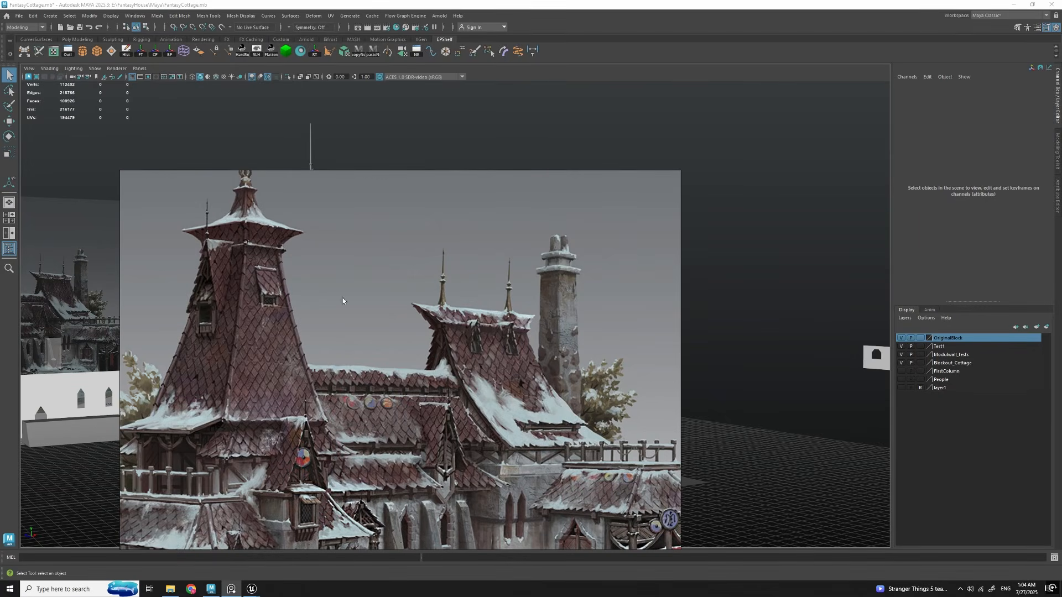
scroll(434, 311, down, 5)
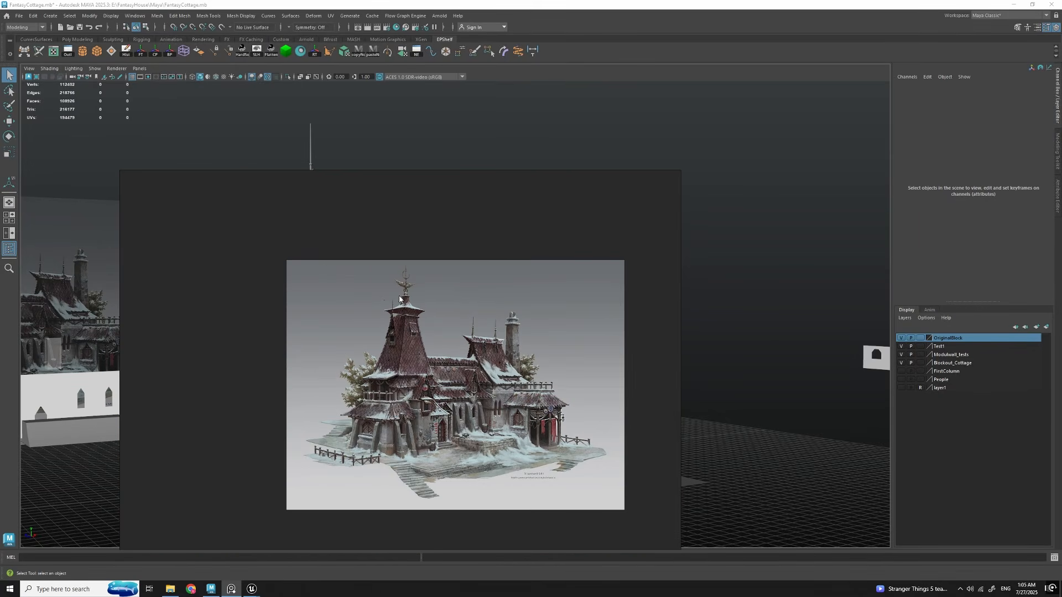
key(alt+Tab)
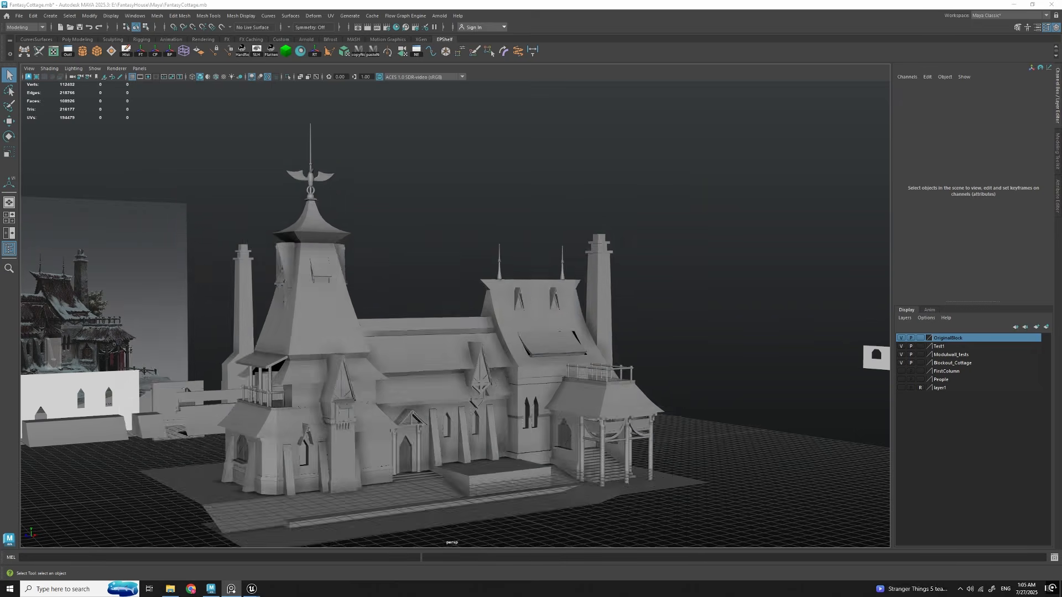
scroll(474, 335, down, 3)
alt+drag(459, 288, 375, 253)
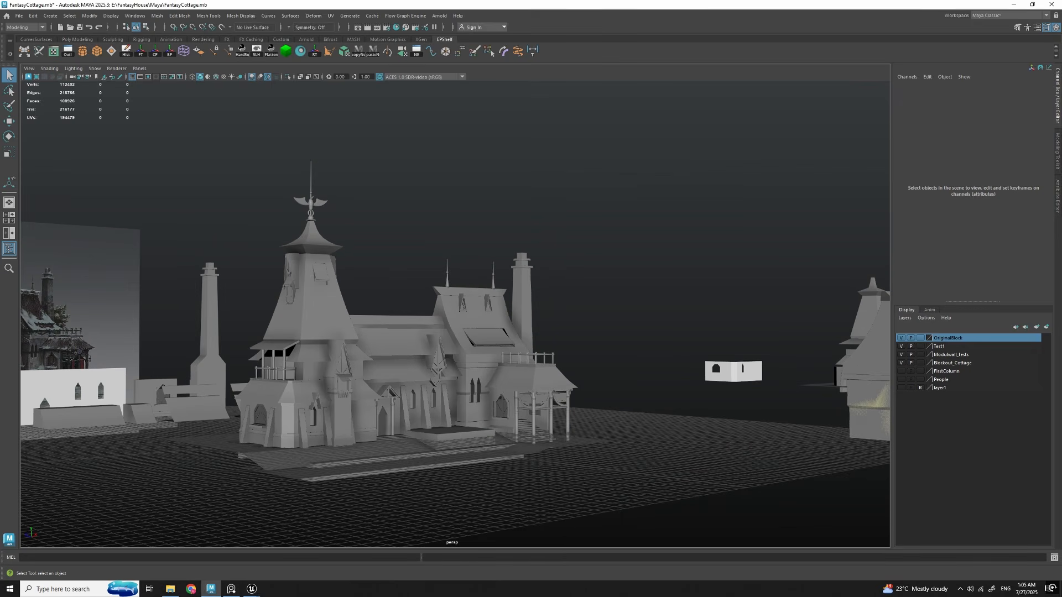
Step: Select the end wing roof's ridge vertices and raise the ridge using soft selection
click(465, 327)
scroll(464, 329, up, 3)
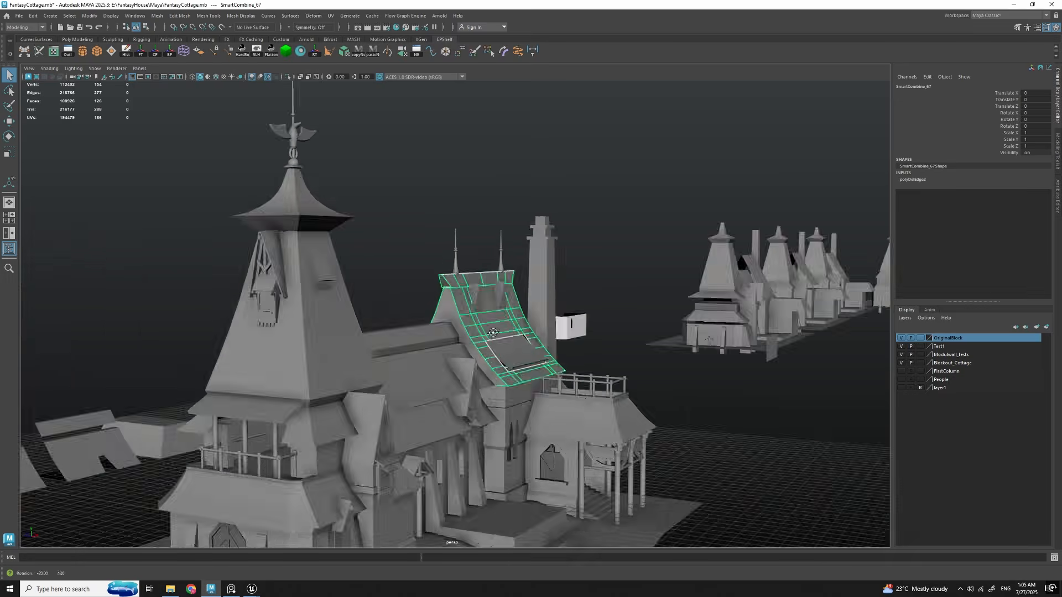
alt+drag(498, 276, 506, 271)
right_drag(522, 152, 446, 150)
drag(382, 241, 581, 296)
alt+drag(581, 296, 610, 334)
key(w)
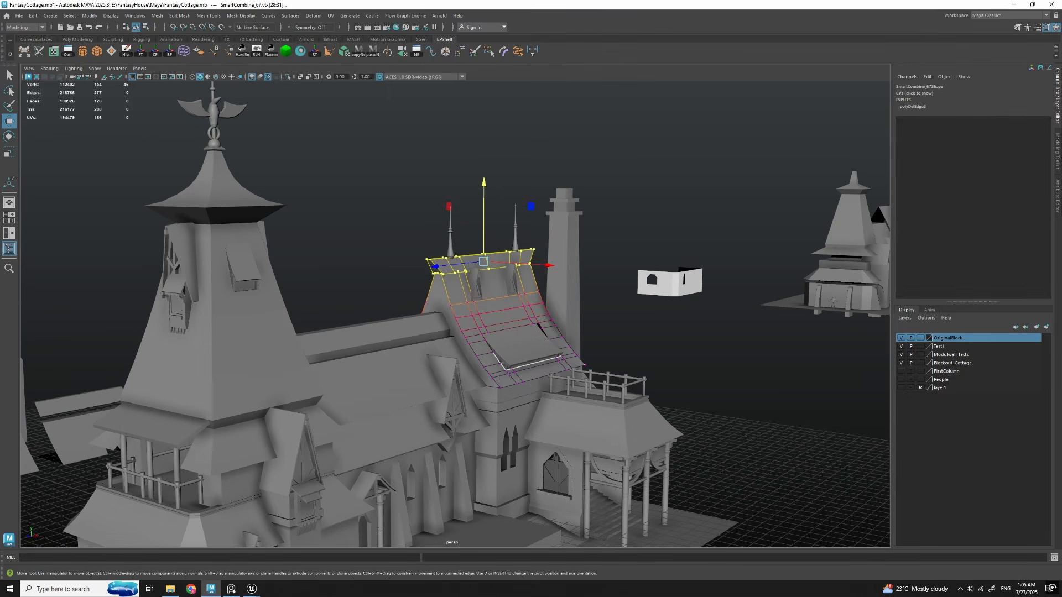
alt+drag(615, 215, 600, 180)
drag(474, 222, 474, 234)
alt+drag(619, 260, 558, 276)
drag(460, 204, 460, 188)
alt+drag(487, 288, 510, 318)
key(q)
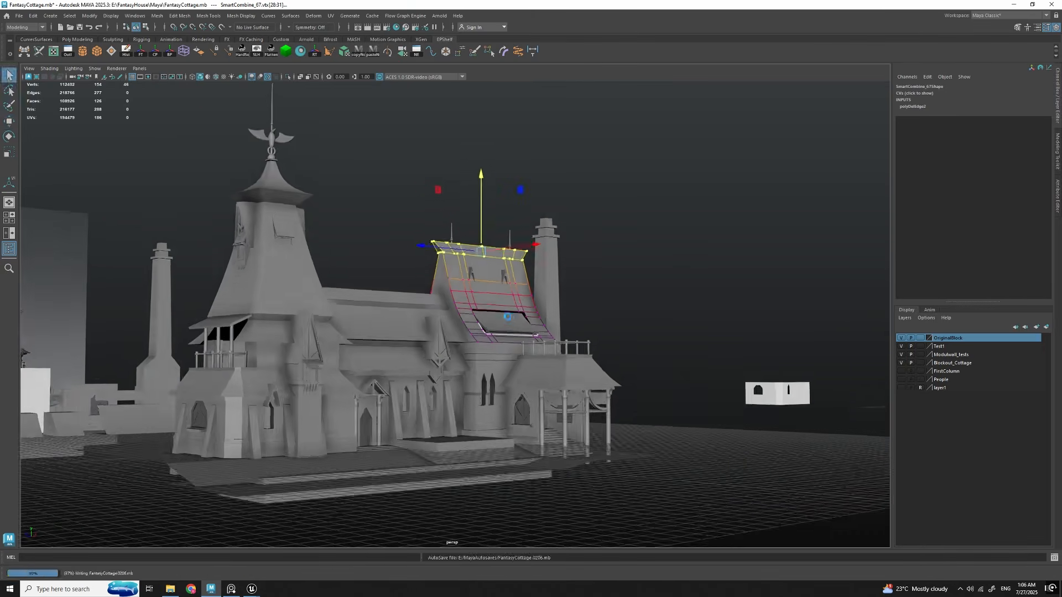
Step: Select the two finials on the end wing's roof and raise them onto the ridge
key(q)
click(514, 280)
mouse_move(507, 317)
alt+mouse_down()
mouse_move(476, 327)
mouse_move(531, 277)
mouse_move(632, 329)
mouse_move(515, 329)
alt+mouse_up()
shift+click(553, 276)
key(w)
key(f)
scroll(632, 329, down, 6)
click(619, 326)
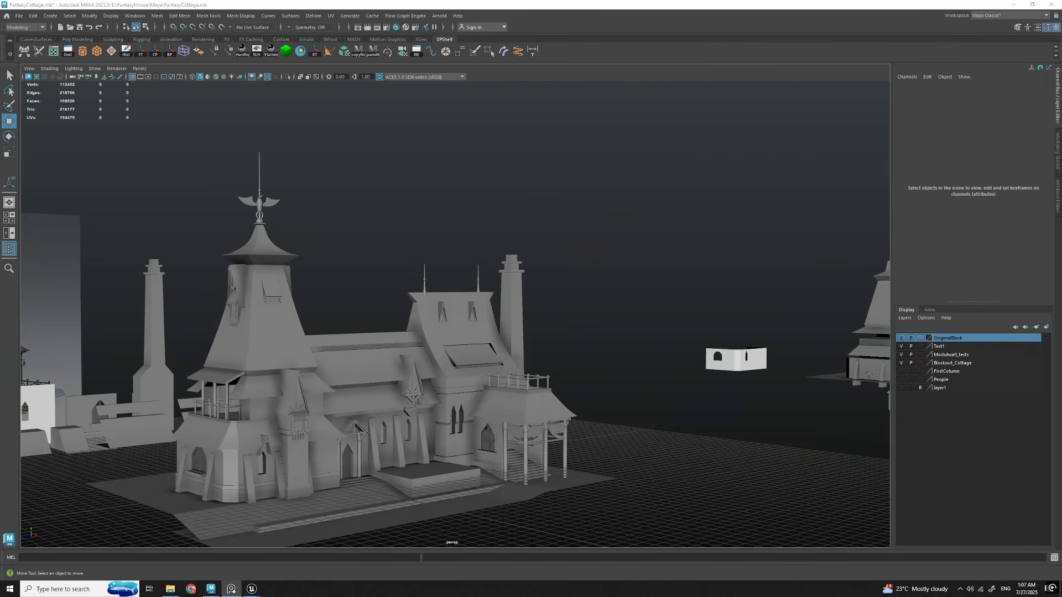
Step: Select the base vertices of both ridge finials with soft selection and move them vertically
scroll(459, 310, up, 6)
alt+drag(459, 309, 481, 321)
click(375, 255)
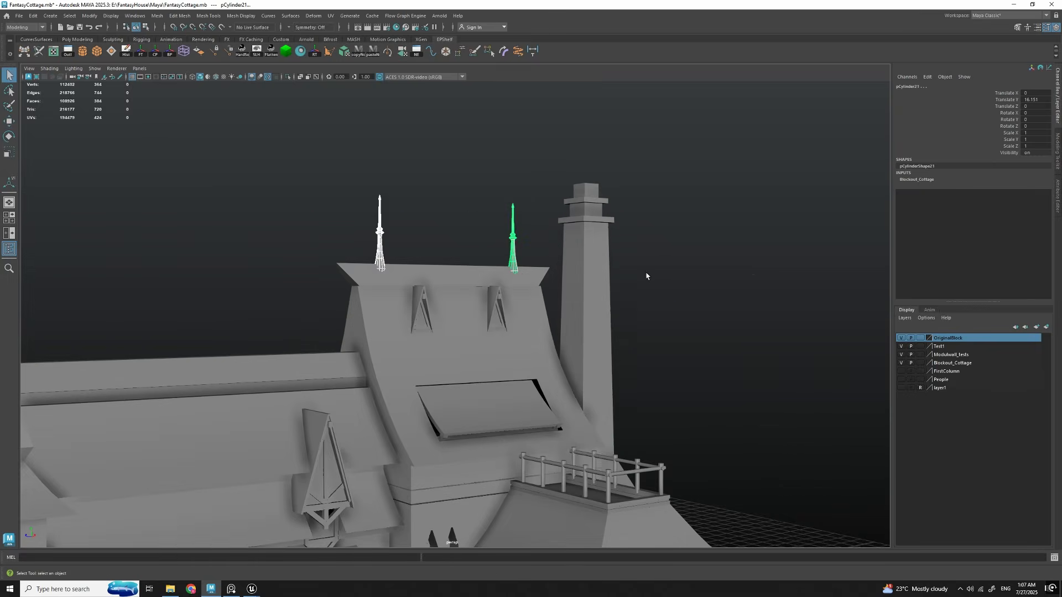
alt+drag(614, 266, 578, 263)
scroll(578, 263, up, 3)
key(F9)
drag(284, 251, 586, 276)
alt+drag(487, 293, 528, 296)
key(w)
drag(480, 264, 479, 256)
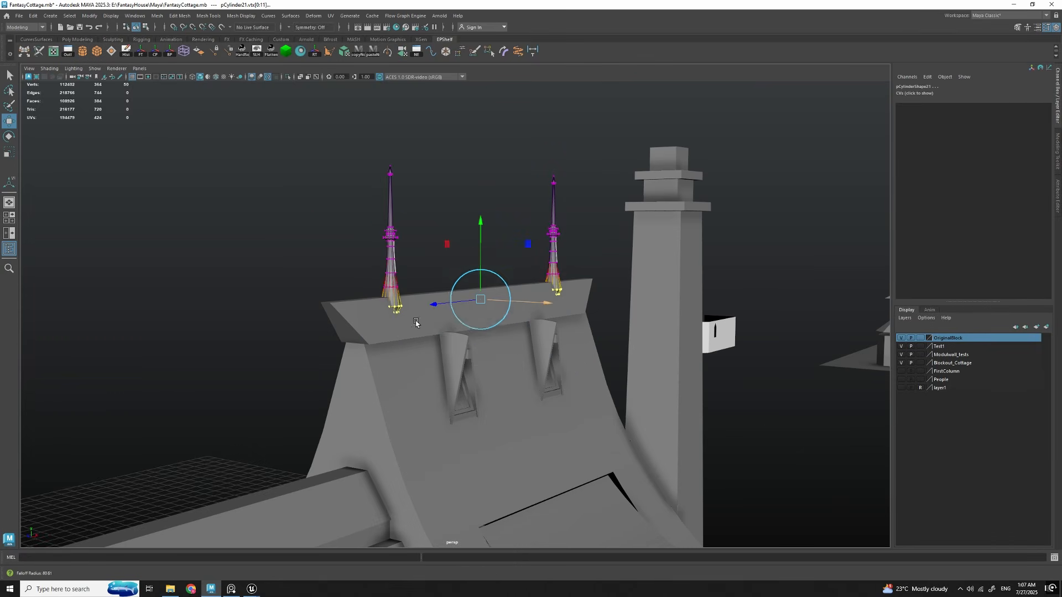
Step: Leave vertex editing on the finials and view the whole cottage from the front
key(F8)
click(442, 205)
scroll(516, 318, down, 8)
click(502, 321)
alt+drag(516, 317, 507, 343)
click(583, 339)
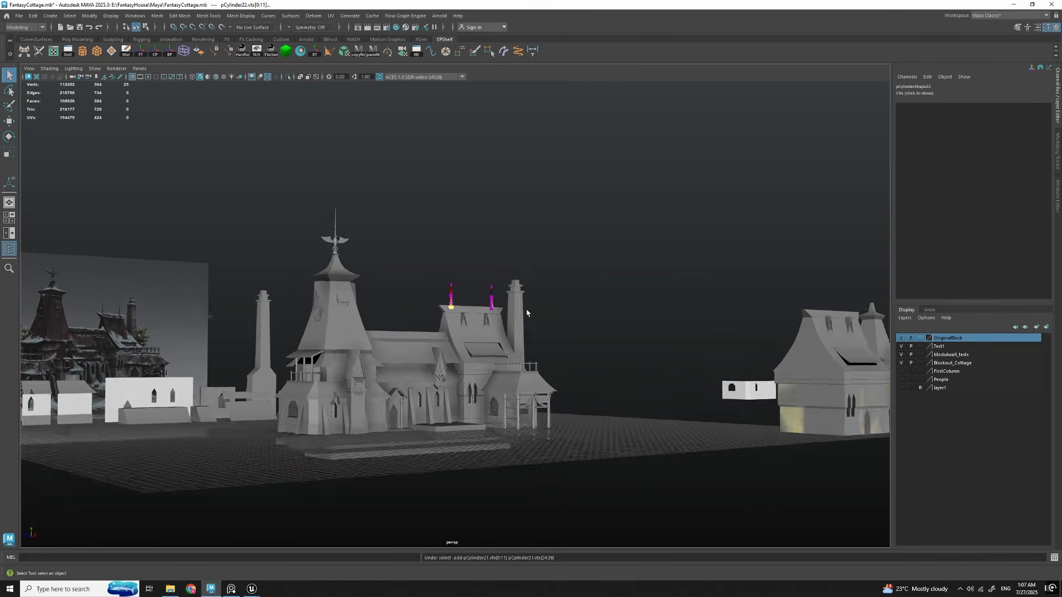
Step: Select the vertices of the end wing chimney's cap and move them to adjust the chimney's height above the ridge
key(F8)
key(w)
scroll(526, 313, up, 6)
click(484, 265)
click(403, 244)
shift+click(673, 243)
click(582, 221)
scroll(582, 312, down, 8)
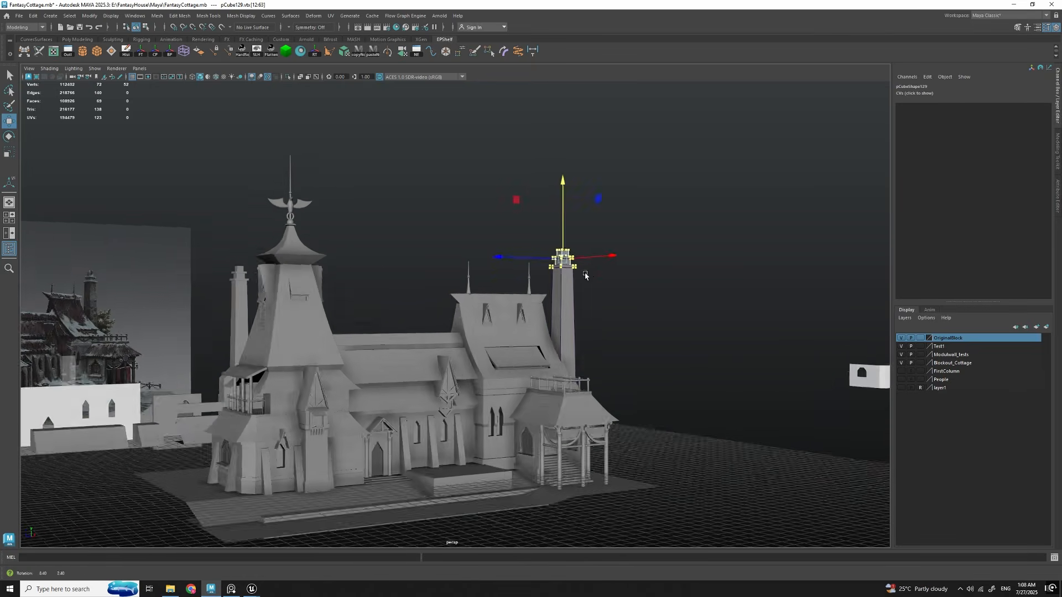
scroll(566, 313, down, 5)
Step: Examine the blockout cottage's end wing, including its walls, base trim, windows and columned porch, from several angles
key(q)
click(566, 313)
alt+drag(567, 313, 486, 460)
scroll(512, 313, up, 10)
click(512, 313)
alt+drag(513, 313, 575, 299)
click(482, 278)
alt+drag(479, 296, 560, 316)
click(455, 346)
click(606, 330)
alt+drag(678, 349, 492, 317)
scroll(492, 318, down, 10)
click(492, 318)
scroll(492, 317, up, 10)
click(549, 417)
alt+drag(549, 417, 486, 364)
scroll(486, 365, down, 4)
scroll(486, 366, up, 4)
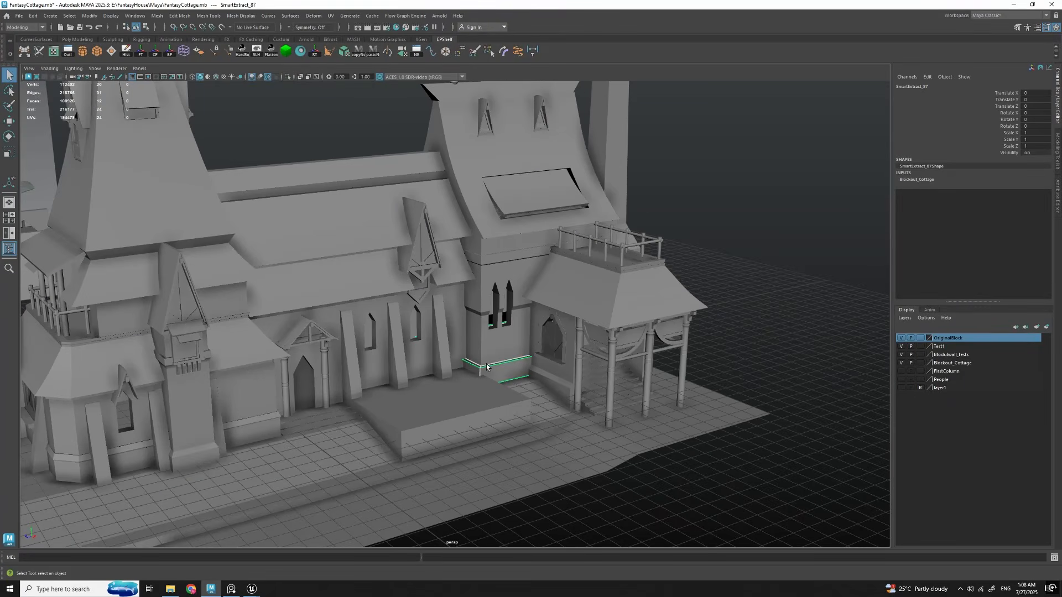
Step: Examine the cottage's long facade and the separate end wing test block from different sides
scroll(486, 367, down, 6)
alt+middle_drag(270, 344, 343, 336)
scroll(344, 336, up, 8)
click(451, 391)
alt+drag(450, 391, 457, 370)
click(603, 355)
alt+drag(603, 356, 525, 378)
scroll(526, 378, down, 10)
alt+middle_drag(829, 442, 625, 371)
scroll(625, 371, up, 3)
alt+drag(625, 371, 481, 376)
click(608, 379)
alt+middle_drag(609, 379, 559, 365)
alt+drag(558, 365, 522, 372)
scroll(521, 373, down, 3)
alt+middle_drag(521, 372, 379, 387)
alt+drag(379, 387, 495, 337)
scroll(495, 337, down, 5)
alt+middle_drag(495, 336, 448, 309)
Step: Examine the row of modular wall and roof test pieces and the square wall block beside the cottage
click(443, 270)
scroll(448, 276, up, 8)
alt+drag(526, 408, 613, 360)
scroll(465, 353, down, 4)
alt+drag(466, 353, 477, 342)
click(284, 328)
alt+middle_drag(284, 328, 503, 332)
alt+drag(503, 332, 552, 271)
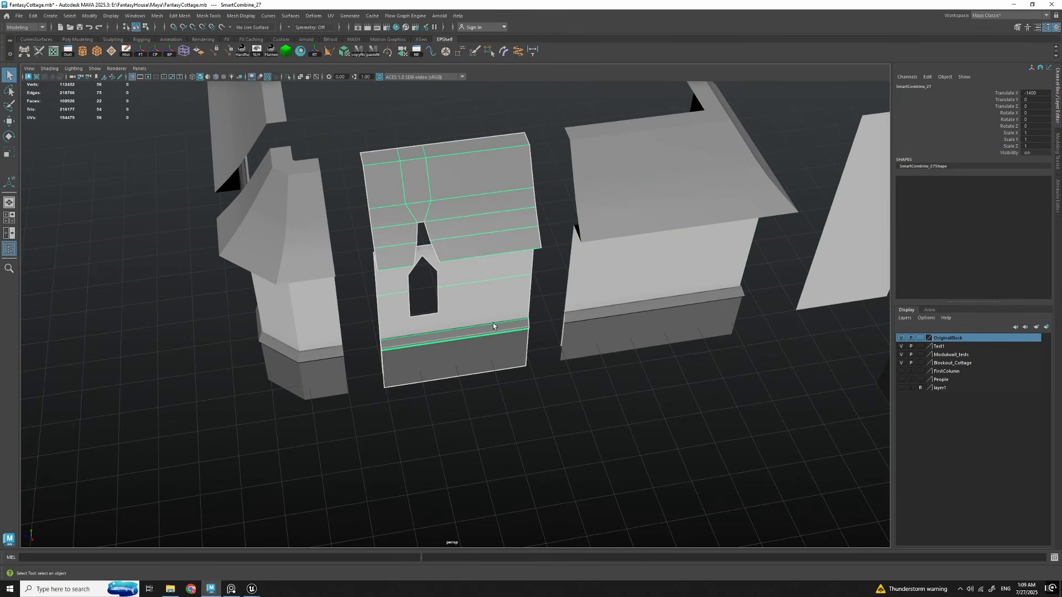
scroll(552, 271, down, 3)
scroll(552, 270, down, 5)
alt+middle_drag(552, 271, 415, 404)
click(415, 403)
alt+middle_drag(774, 382, 497, 365)
alt+drag(498, 365, 582, 367)
click(473, 327)
scroll(500, 327, up, 4)
scroll(499, 327, down, 5)
click(542, 344)
scroll(582, 366, down, 3)
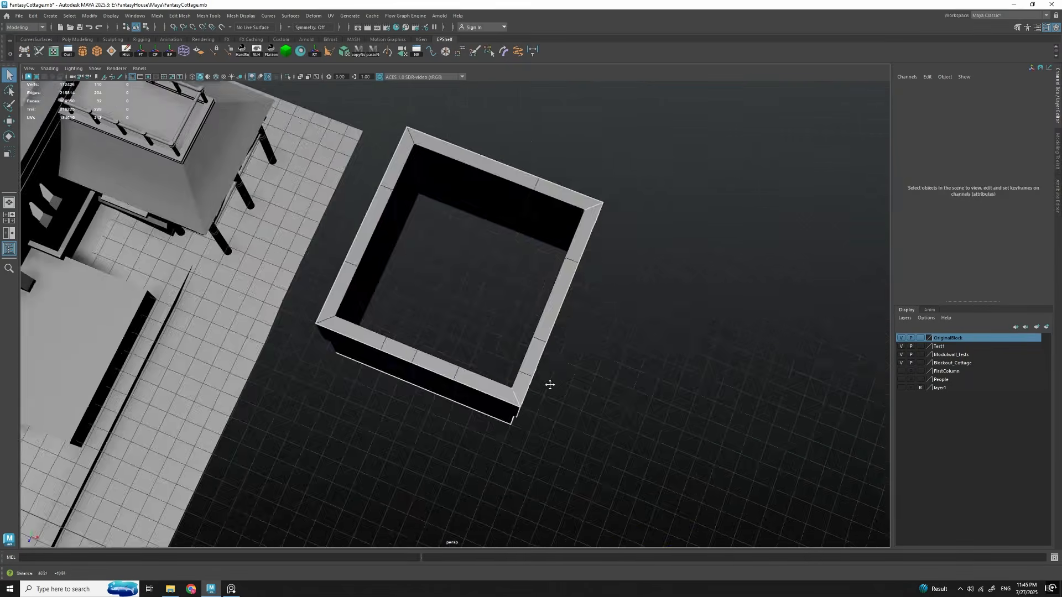
Step: Select a group of components on the square wall block and shift them slightly
alt+drag(549, 385, 514, 392)
drag(450, 349, 506, 427)
alt+drag(393, 293, 398, 221)
alt+drag(509, 320, 408, 332)
scroll(549, 446, up, 3)
scroll(441, 296, up, 3)
click(408, 369)
key(w)
alt+drag(407, 369, 824, 353)
drag(458, 255, 464, 253)
alt+drag(465, 265, 512, 484)
Step: Box-select a second group of components on the square wall block and move them along one axis
key(q)
click(472, 400)
alt+drag(511, 484, 505, 422)
key(w)
scroll(504, 422, up, 3)
drag(570, 446, 446, 294)
scroll(512, 460, down, 4)
drag(423, 348, 424, 409)
alt+drag(425, 409, 390, 290)
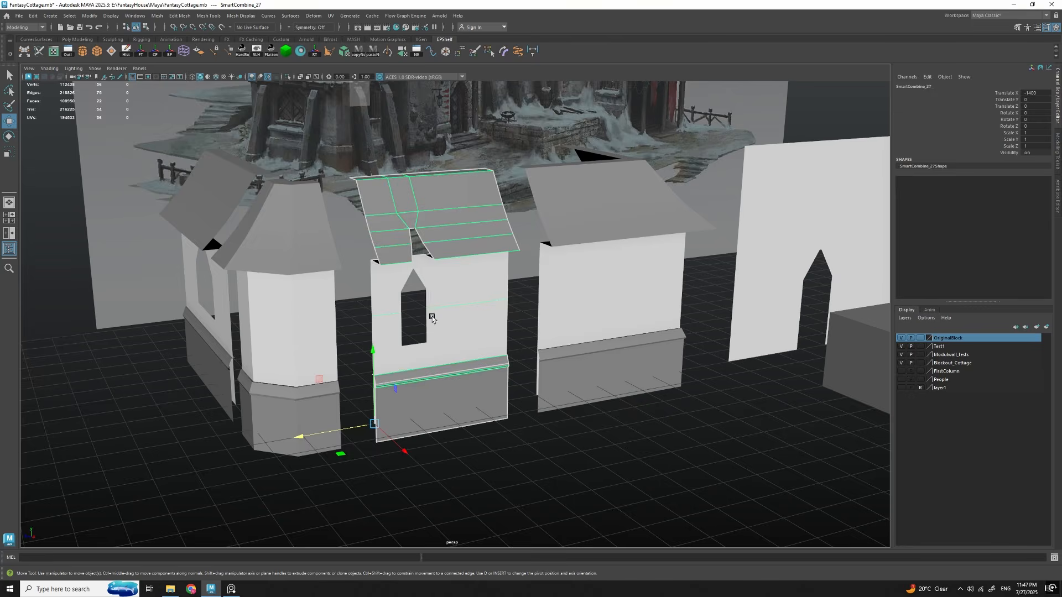
Step: Examine the modular window wall, the open square wall block and the separated corner piece with twin windows
alt+drag(432, 315, 541, 443)
scroll(452, 258, up, 5)
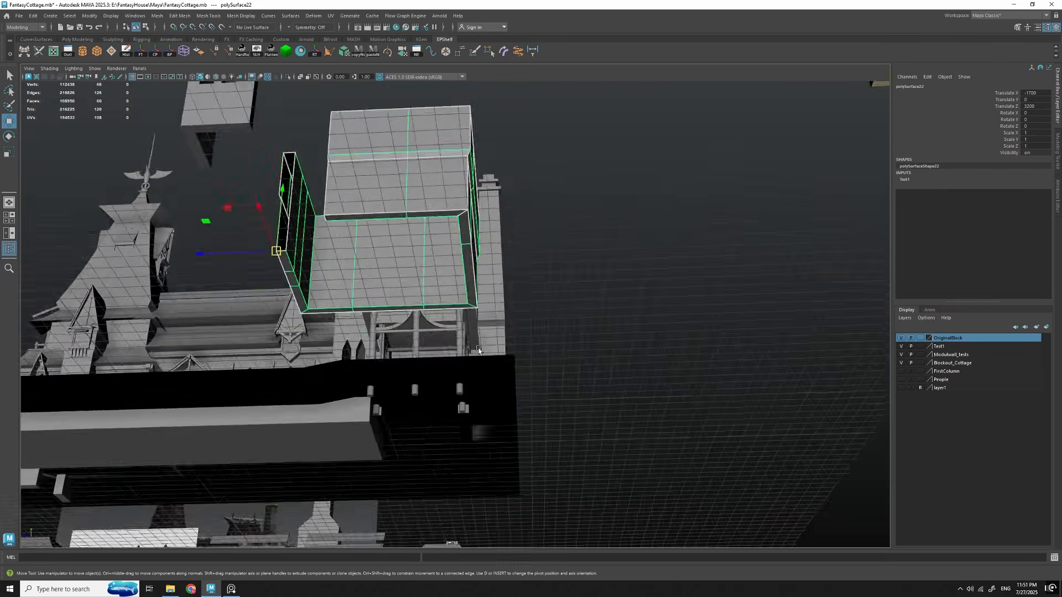
click(412, 302)
alt+drag(479, 350, 400, 232)
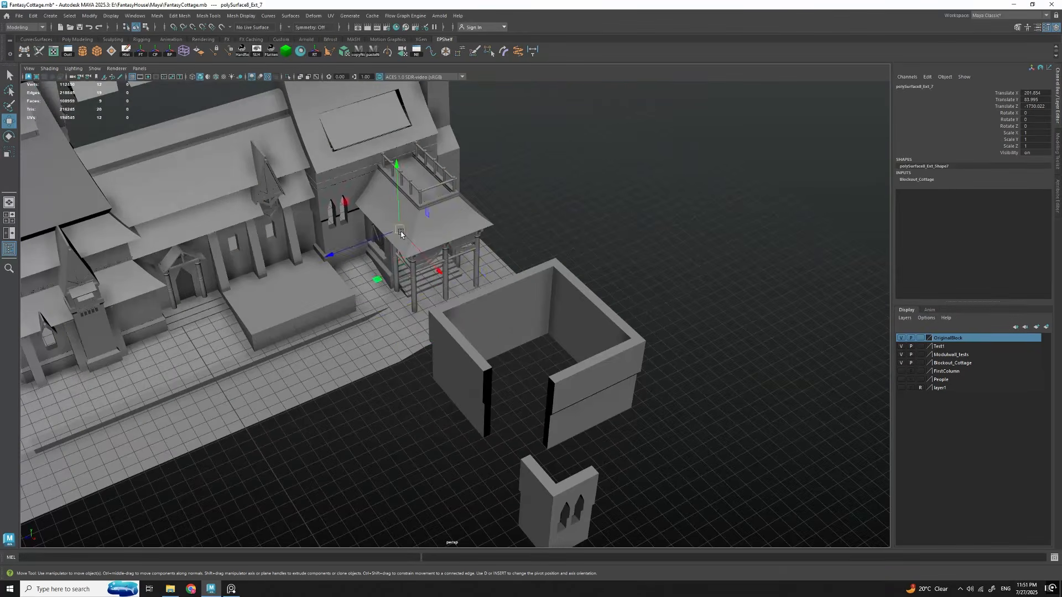
scroll(526, 339, down, 8)
click(528, 339)
alt+drag(526, 339, 528, 385)
click(535, 331)
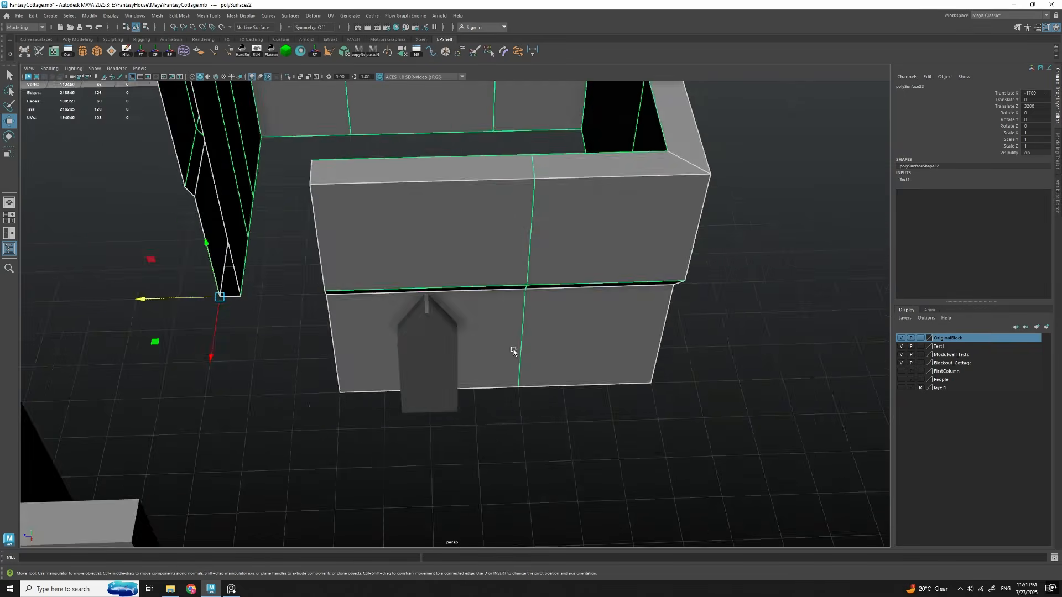
Step: Extract the wall section with the pointed doorway from the square wall block as its own piece
shift+right_click(629, 269)
click(704, 467)
alt+drag(559, 353, 437, 332)
key(q)
click(127, 52)
click(620, 309)
alt+drag(360, 326, 570, 308)
click(418, 370)
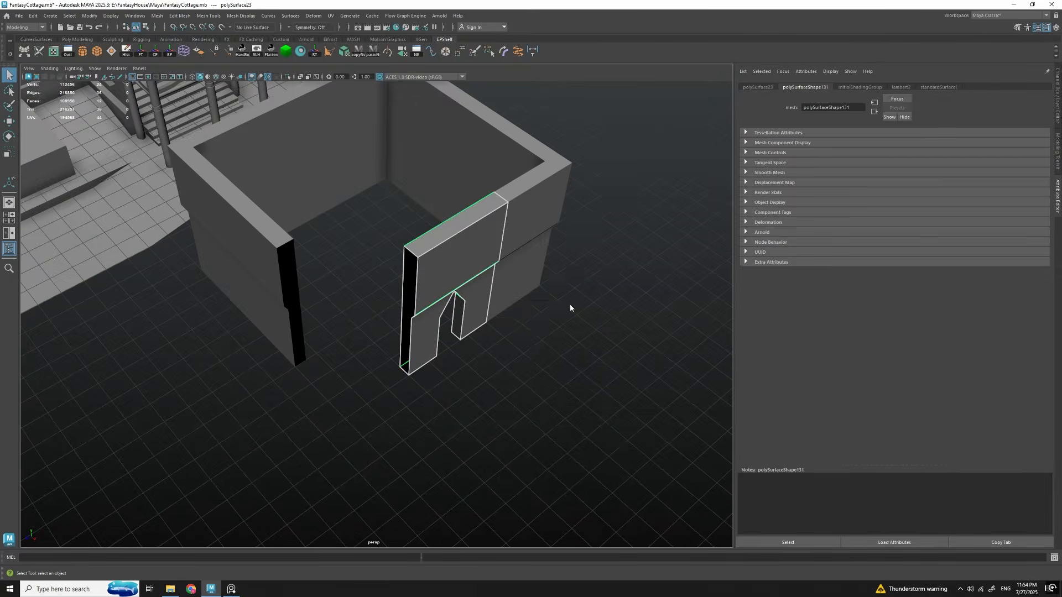
Step: Move the doorway wall piece clear of the remaining square wall block
key(F8)
mouse_move(362, 284)
alt+mouse_down()
mouse_move(487, 374)
mouse_move(383, 329)
mouse_move(346, 420)
mouse_move(311, 436)
mouse_move(330, 451)
alt+mouse_up()
key(w)
click(384, 329)
scroll(426, 310, down, 5)
scroll(346, 420, up, 5)
scroll(356, 356, down, 5)
drag(356, 355, 376, 355)
Step: Insert an edge loop across the wall block's side wall near its corner to mark off a plain wall section
click(465, 354)
right_drag(464, 254, 420, 254)
alt+drag(421, 254, 271, 276)
mouse_move(271, 275)
mouse_down()
mouse_move(387, 475)
mouse_move(408, 381)
mouse_move(474, 370)
mouse_move(389, 353)
mouse_move(402, 380)
mouse_move(391, 391)
mouse_move(422, 393)
mouse_up()
click(408, 381)
key(q)
scroll(391, 391, up, 3)
scroll(422, 393, up, 3)
click(423, 395)
key(q)
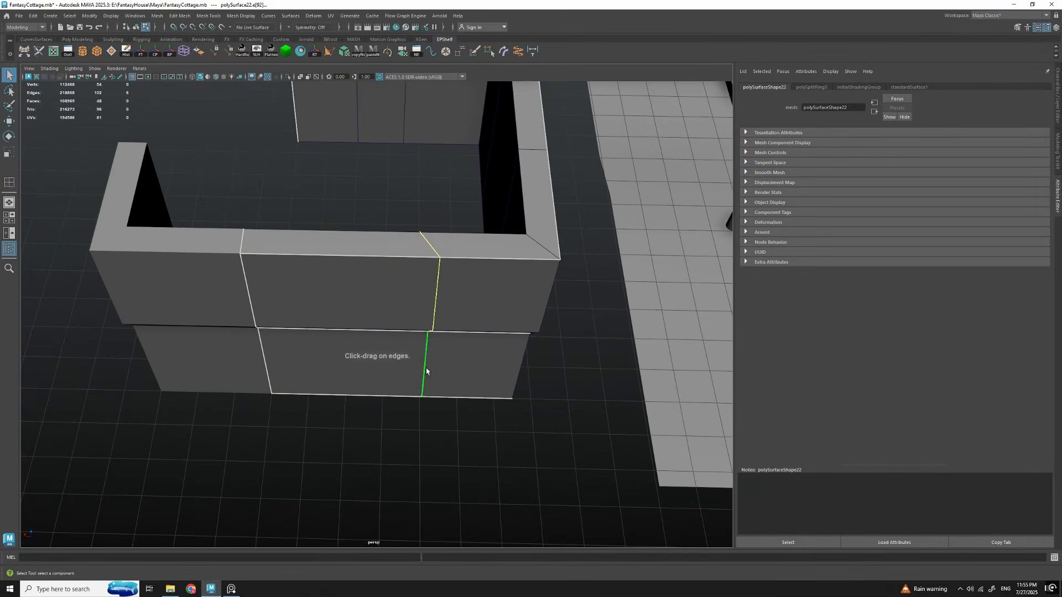
Step: Extract the corner and the neighbouring plain wall section as separate pieces and move them apart from the block
scroll(470, 439, down, 5)
key(w)
drag(332, 230, 293, 244)
click(429, 354)
alt+drag(381, 354, 429, 384)
drag(298, 221, 326, 220)
scroll(481, 398, up, 5)
scroll(481, 398, down, 5)
click(126, 50)
Step: Select the border edges at the plain wall panel's open ends and fill both holes
key(q)
alt+drag(377, 320, 319, 353)
double_click(322, 354)
click(112, 51)
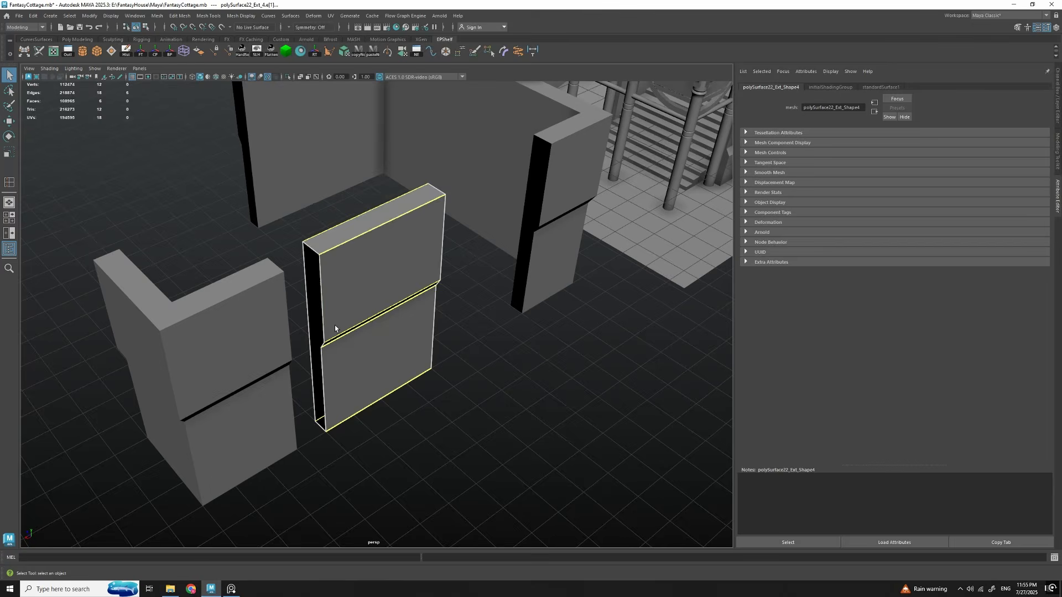
alt+drag(476, 315, 381, 323)
double_click(440, 322)
click(111, 51)
Step: Select the border edges at the corner piece's open ends and cap them
double_click(418, 329)
click(111, 51)
double_click(406, 356)
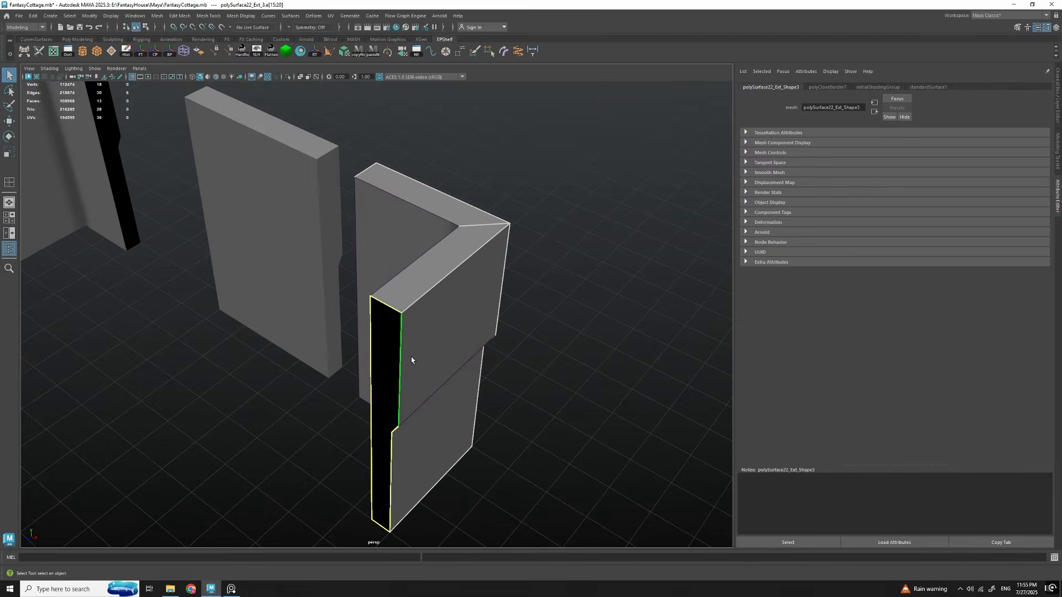
click(111, 51)
Step: Select the corner piece together with the plain wall panel and move both beside the doorway piece
scroll(410, 357, down, 5)
shift+click(387, 348)
key(w)
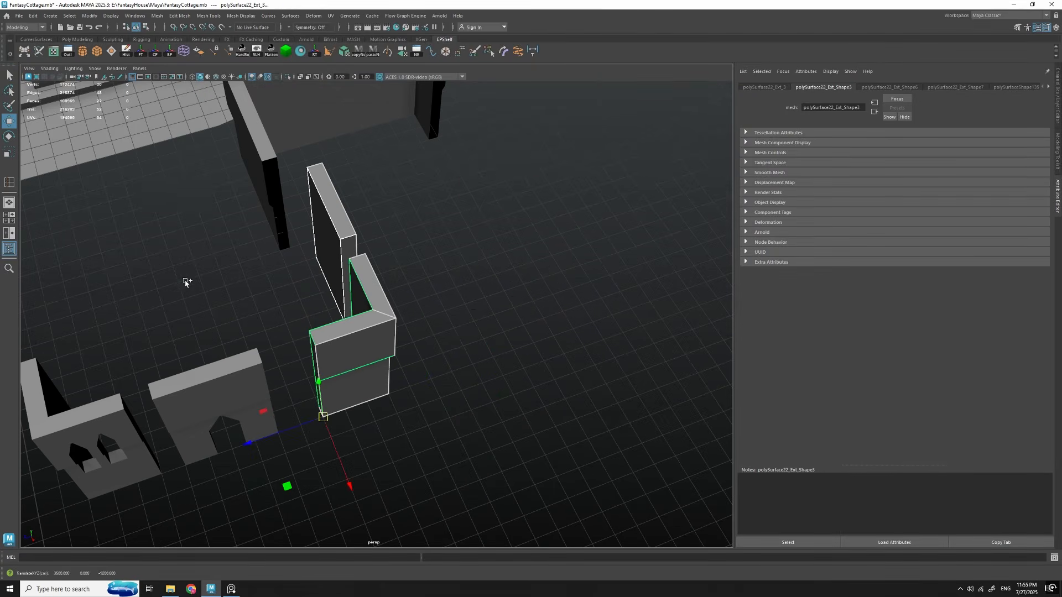
alt+drag(266, 409, 391, 358)
click(391, 387)
click(320, 315)
Step: Select the border edges at the doorway piece's open side and fill the hole
scroll(396, 329, up, 5)
key(q)
double_click(436, 343)
scroll(472, 346, down, 4)
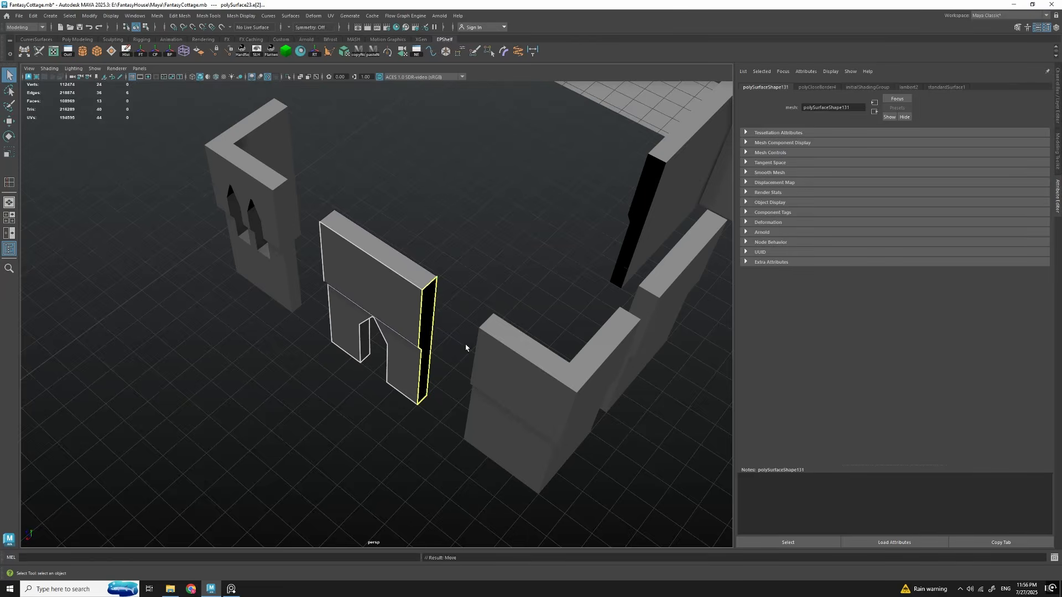
scroll(472, 347, up, 5)
click(112, 51)
scroll(470, 331, down, 5)
Step: Snap the plain wall panel's pivot to its lower corner and rotate the panel parallel to the doorway piece
click(511, 322)
alt+drag(511, 322, 438, 329)
click(448, 265)
key(w)
scroll(426, 318, up, 5)
key(e)
key(d)
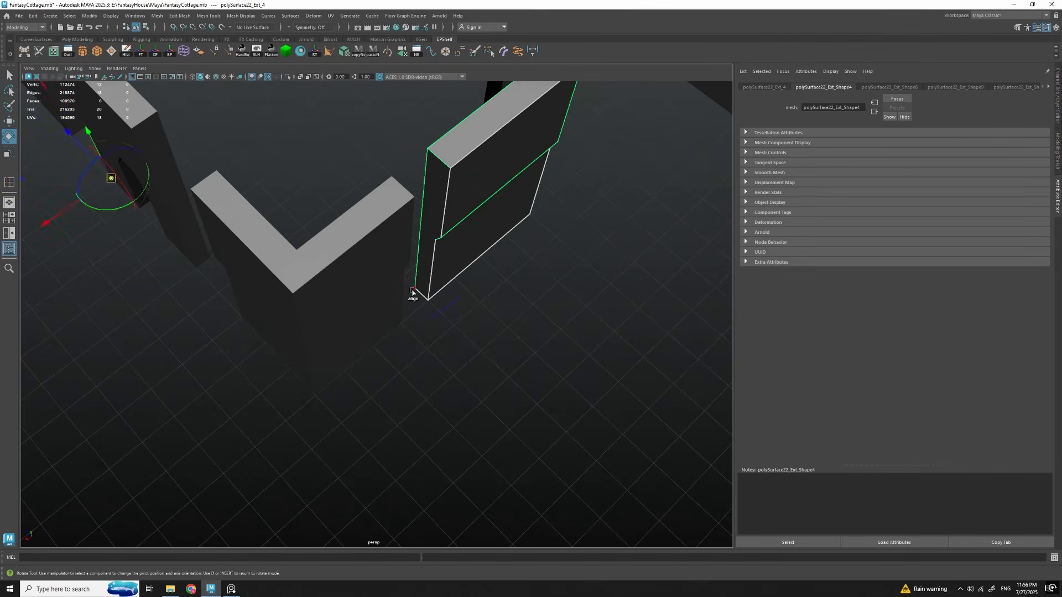
key(f)
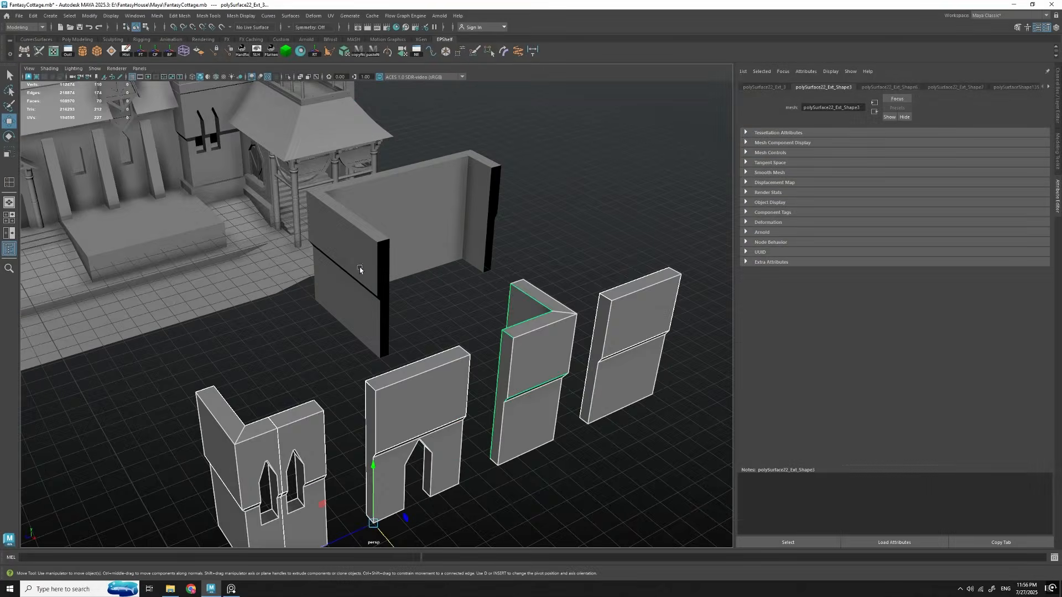
Step: Delete the leftover original wall block standing behind the four modular wall pieces
click(360, 269)
scroll(360, 269, down, 5)
alt+drag(359, 269, 431, 310)
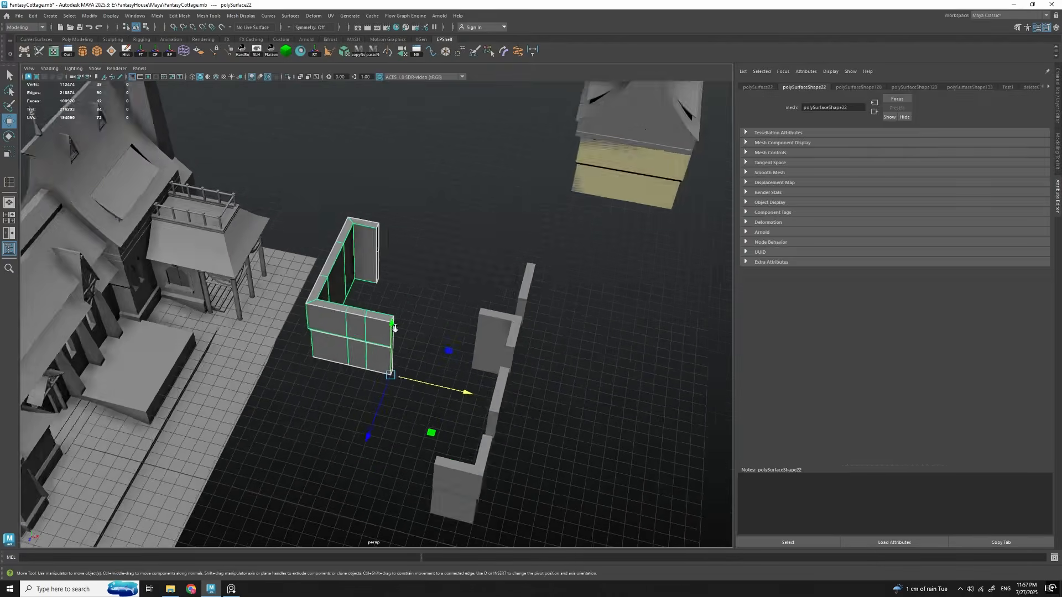
key(Delete)
Step: Select the four finished wall pieces together and move them across the grid to the row of modular pieces
alt+drag(497, 343, 403, 297)
drag(531, 381, 254, 321)
alt+drag(387, 310, 540, 394)
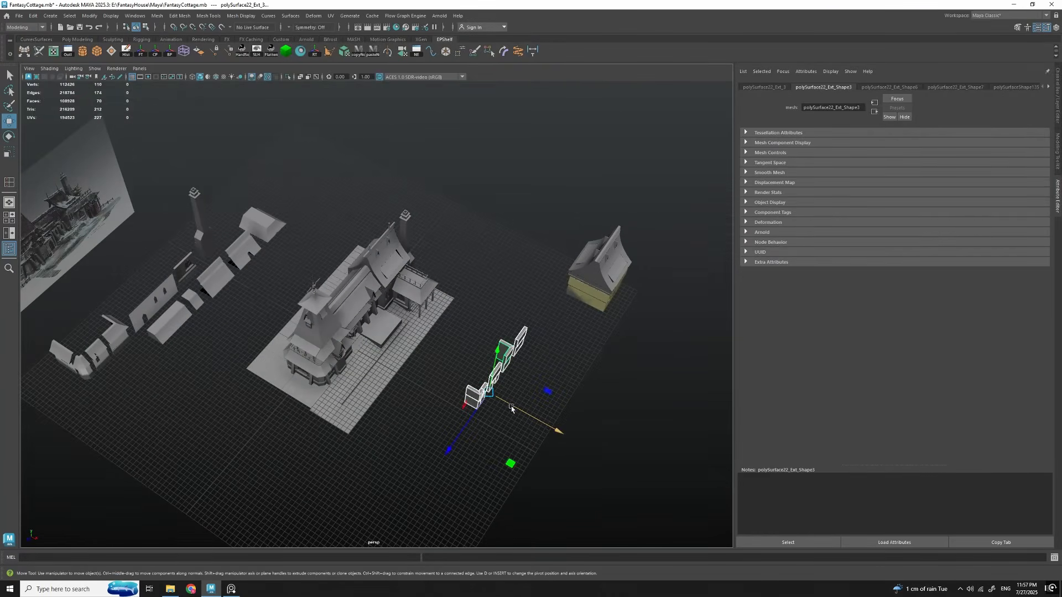
alt+drag(434, 347, 481, 379)
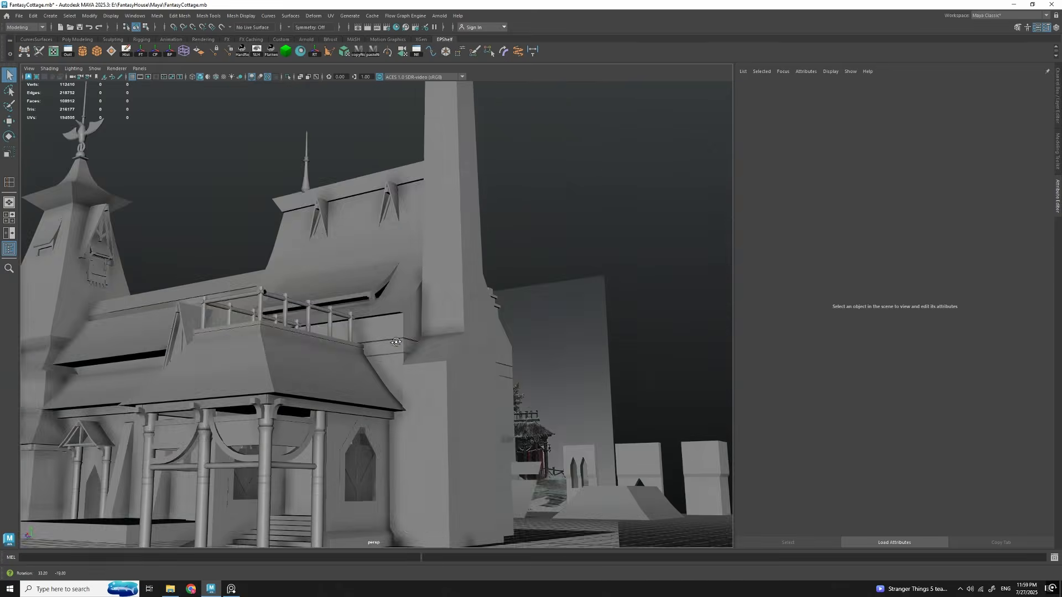
Step: Duplicate the ridge cap faces of the tall end roof as a separate piece and place it beside the modular wall pieces
mouse_move(437, 349)
alt+mouse_down()
mouse_move(462, 357)
mouse_move(442, 365)
alt+mouse_up()
scroll(409, 310, up, 5)
click(369, 270)
right_drag(370, 270, 369, 310)
click(334, 276)
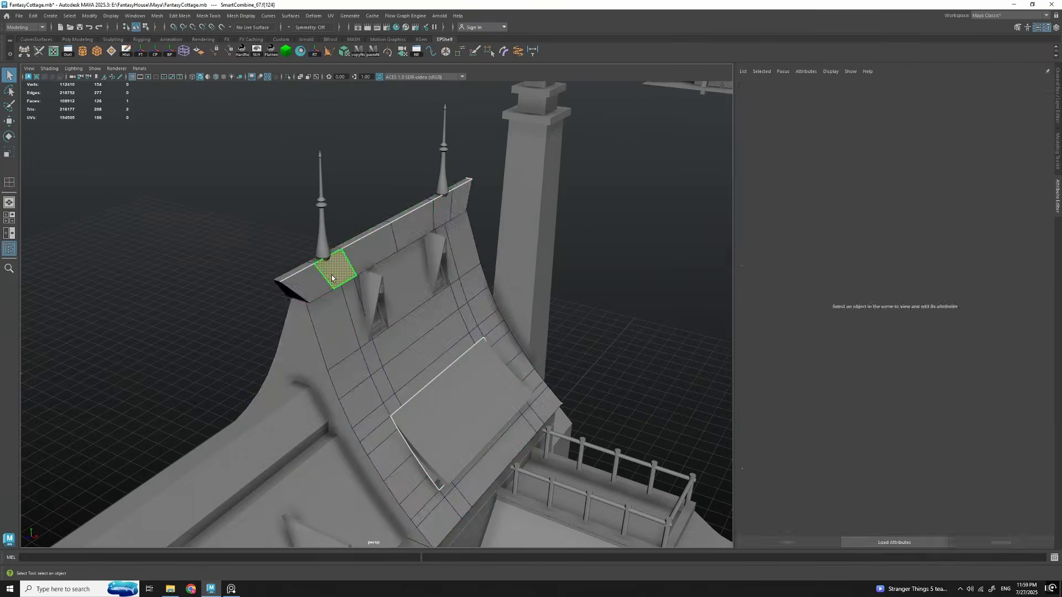
shift+double_click(359, 268)
key(ctrl+d)
alt+drag(466, 370, 407, 327)
alt+drag(520, 321, 487, 326)
scroll(421, 318, down, 8)
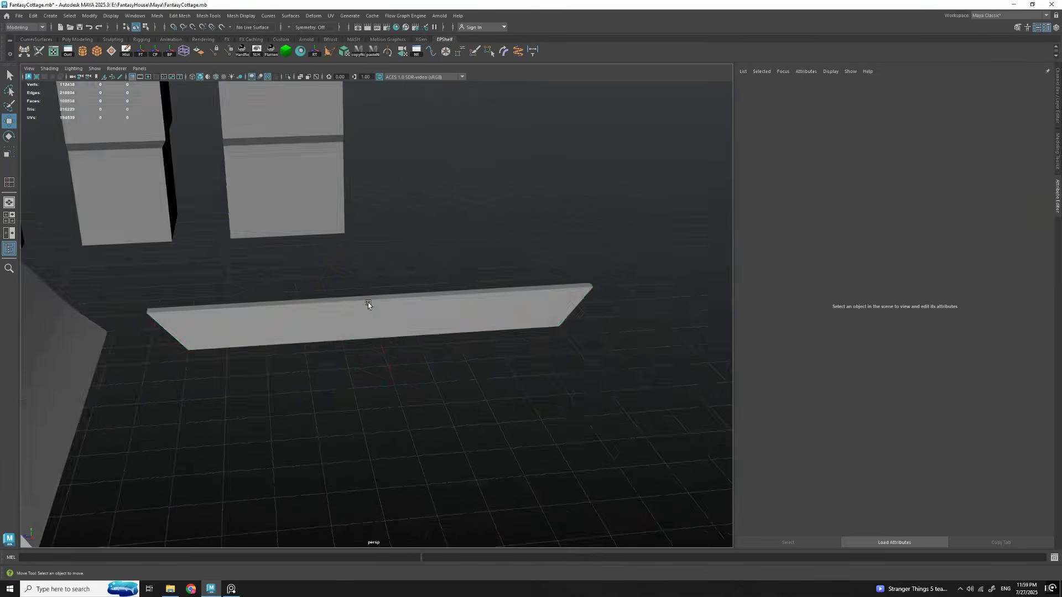
scroll(367, 313, down, 3)
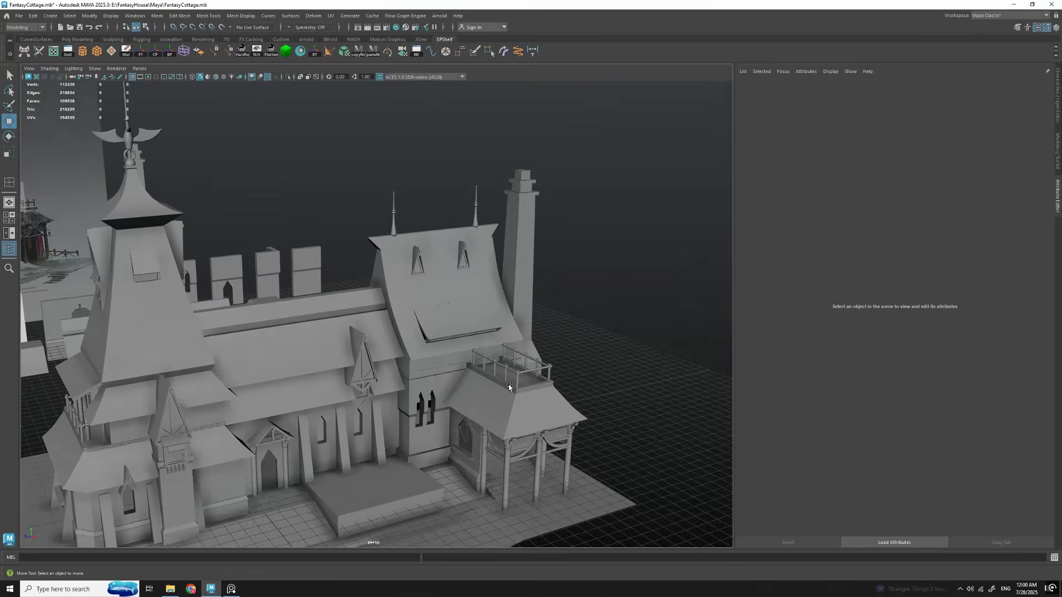
Step: Select the ridge cap of the tall end roof and extract it as its own object
click(458, 296)
scroll(443, 321, up, 4)
key(q)
scroll(498, 337, down, 4)
alt+drag(443, 321, 496, 226)
scroll(497, 338, up, 3)
scroll(496, 226, up, 3)
double_click(346, 252)
right_drag(409, 299, 401, 272)
Step: Center the ridge cap's pivot, duplicate the piece onto the open grid and snap the copy's pivot to its end corner
key(w)
alt+drag(444, 271, 443, 348)
key(q)
scroll(441, 331, down, 5)
key(w)
click(155, 51)
scroll(369, 232, up, 4)
alt+drag(370, 232, 449, 287)
scroll(449, 287, down, 5)
key(ctrl+d)
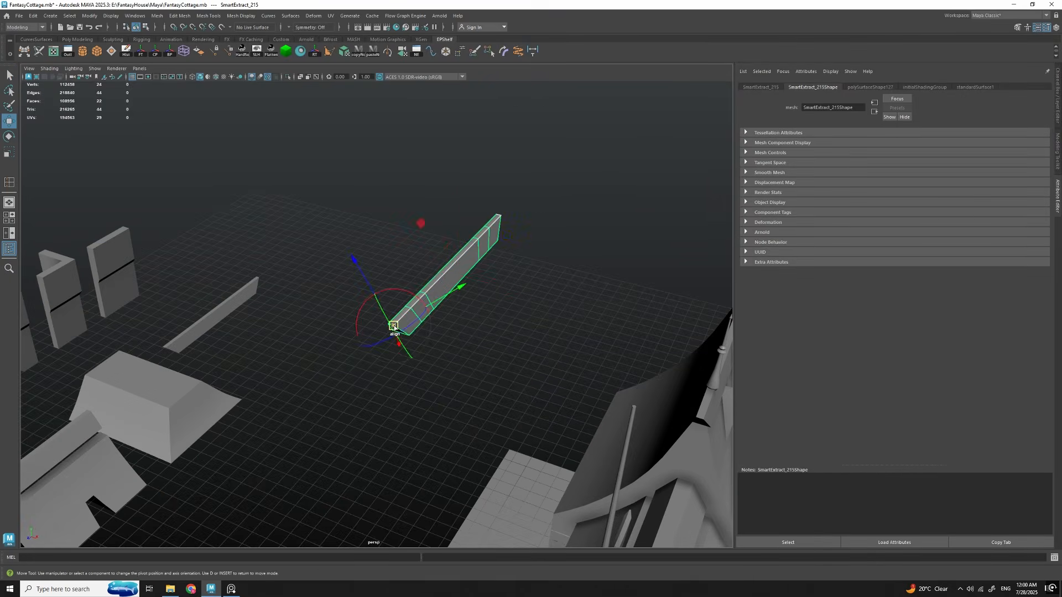
Step: Isolate the tall end roof and start a Multi-Cut along the middle of its gable
click(303, 308)
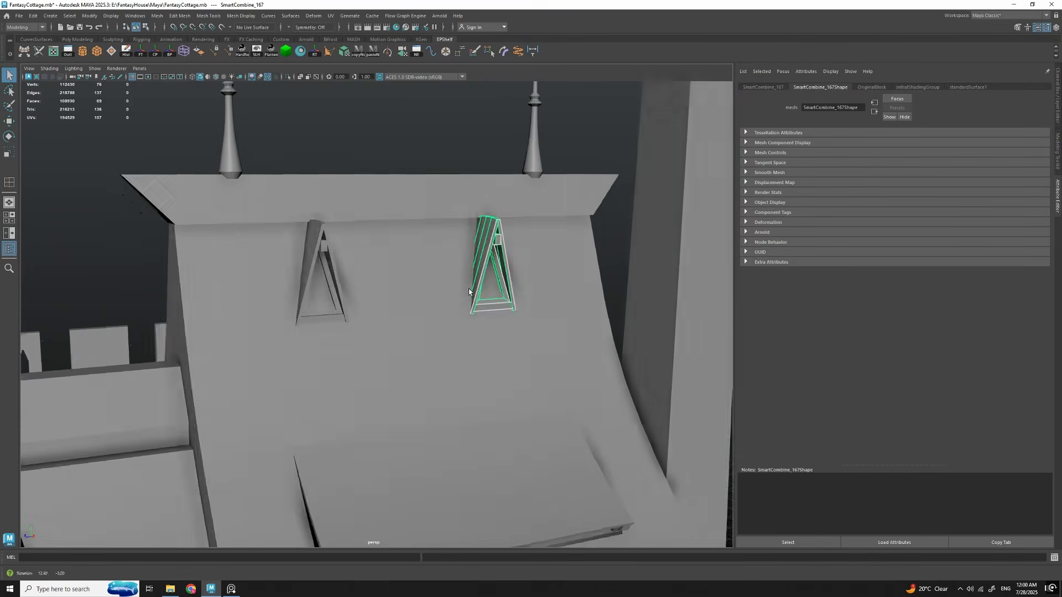
alt+drag(387, 277, 400, 380)
click(444, 335)
key(ctrl+1)
key(q)
scroll(439, 363, up, 5)
key(ctrl+shift+x)
scroll(451, 350, down, 4)
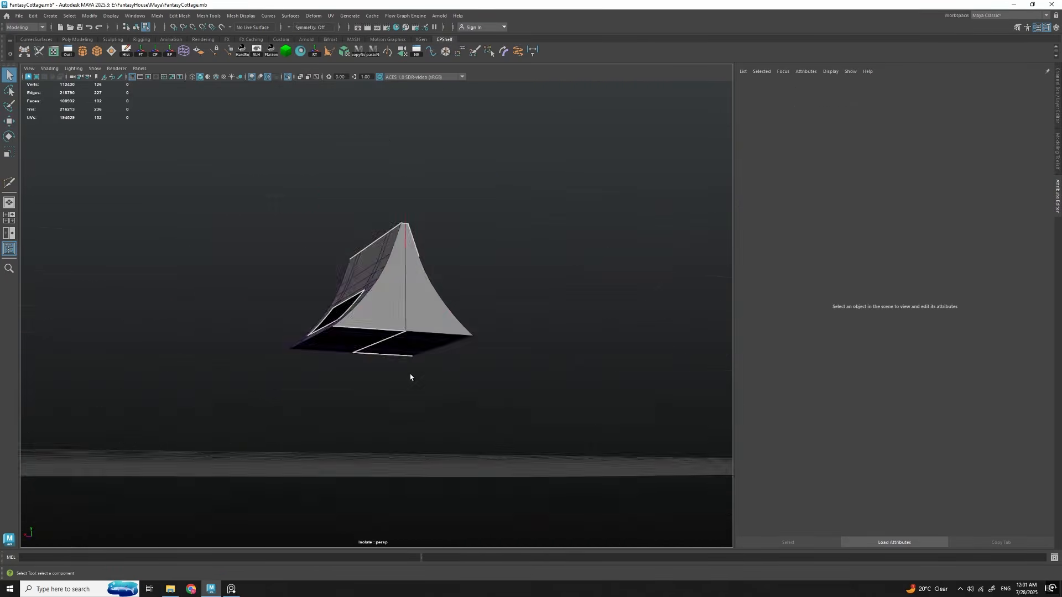
Step: Delete the back half and gable faces of the tall end roof and leave isolation
drag(261, 227, 383, 365)
alt+drag(393, 343, 450, 391)
shift+click(401, 316)
alt+drag(401, 316, 431, 138)
key(Delete)
scroll(492, 301, down, 4)
key(F8)
click(288, 77)
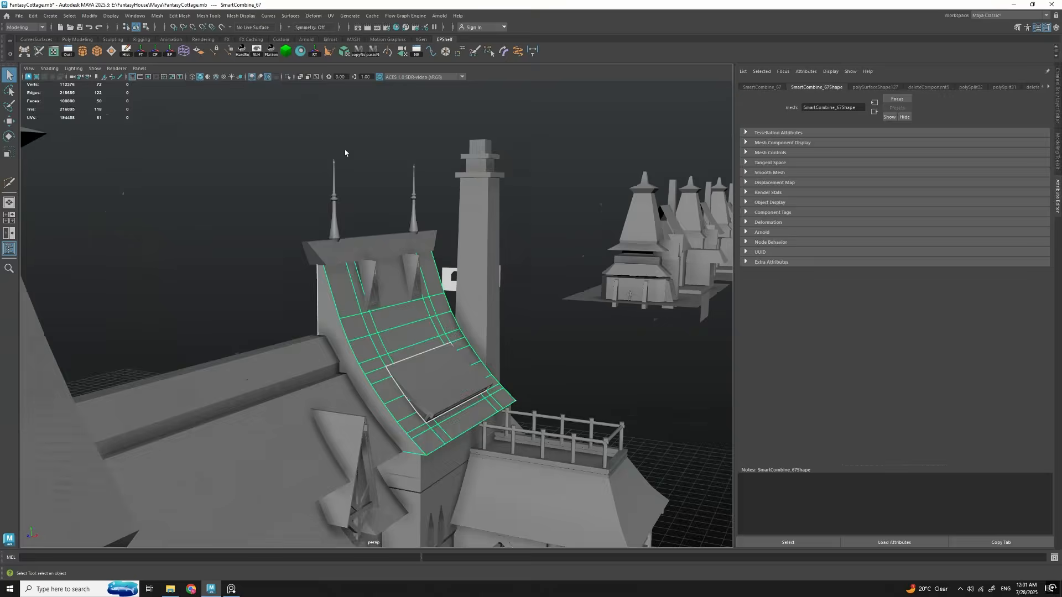
Step: Place the trimmed roof slope with its raised hatch panel in the row of modular pieces beside the walls
alt+drag(345, 153, 464, 318)
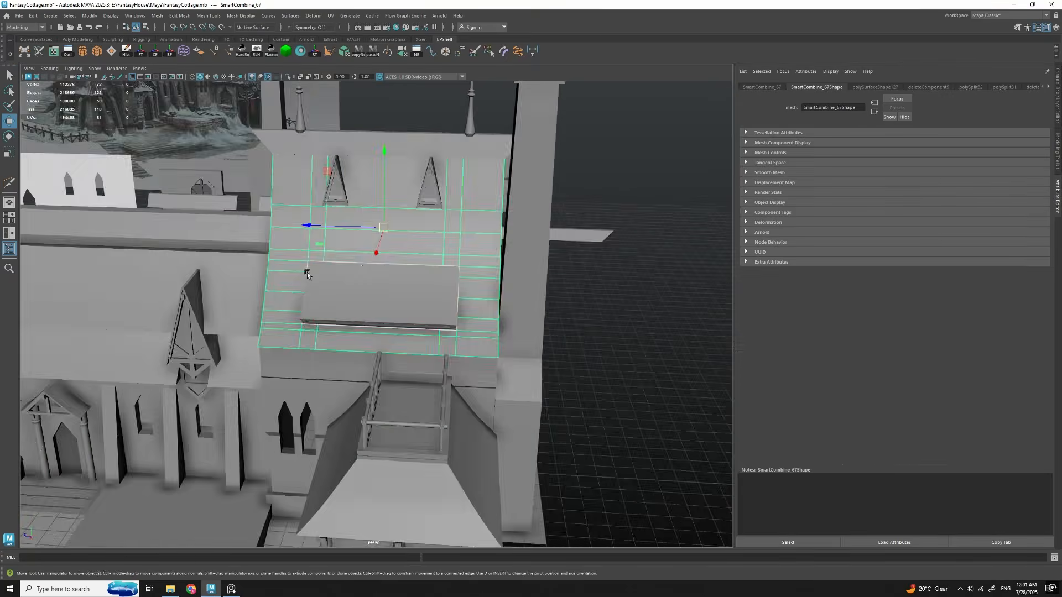
alt+drag(398, 287, 422, 334)
key(F8)
click(523, 331)
scroll(505, 340, down, 5)
click(422, 334)
key(f)
scroll(518, 426, down, 10)
alt+drag(518, 426, 512, 334)
click(425, 358)
click(384, 313)
alt+drag(384, 313, 455, 353)
Step: Duplicate the small triangular dormer from the tall end roof and move the copy beside the modular roof slope
click(339, 221)
alt+drag(338, 222, 440, 343)
key(ctrl+d)
key(w)
click(468, 356)
Step: Duplicate one of the ridge finials and move the copy next to the modular roof slope
key(f)
key(ctrl+d)
alt+drag(407, 310, 487, 281)
alt+drag(487, 281, 524, 306)
click(446, 358)
alt+drag(446, 359, 286, 260)
scroll(465, 326, down, 10)
key(f)
click(479, 343)
Step: Snap the finial copy's pivot to the center of its base
alt+drag(479, 344, 410, 367)
click(418, 353)
key(f)
scroll(401, 381, up, 3)
key(d)
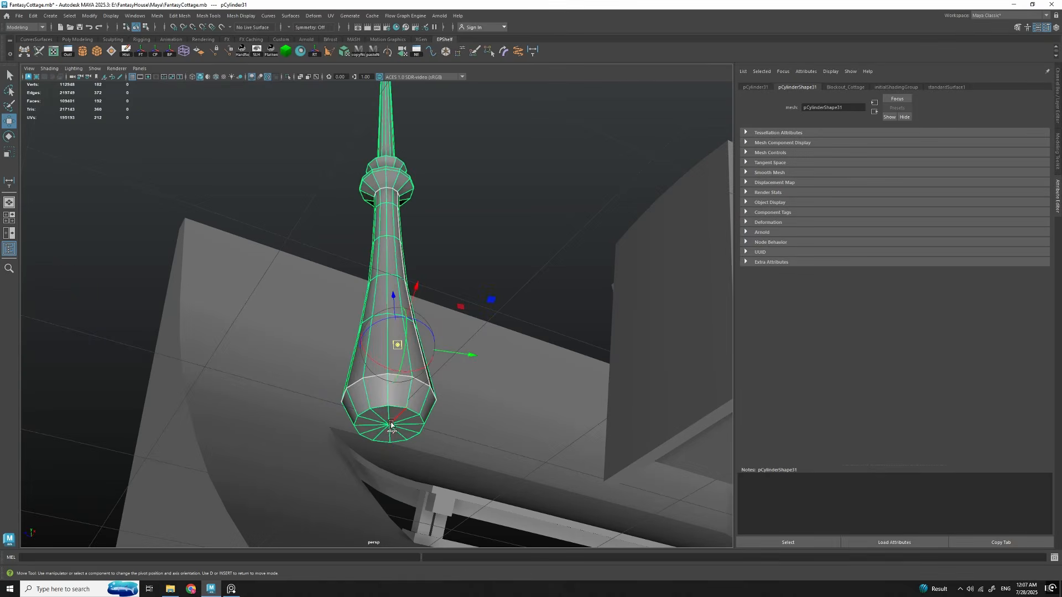
click(393, 426)
alt+middle_drag(414, 387, 422, 304)
key(ctrl+z)
Step: Select the roof, gable frame and timber braces of the tall dormer on the front of the tower
click(421, 363)
scroll(410, 369, down, 4)
alt+drag(420, 363, 489, 293)
key(q)
scroll(407, 362, down, 10)
click(405, 360)
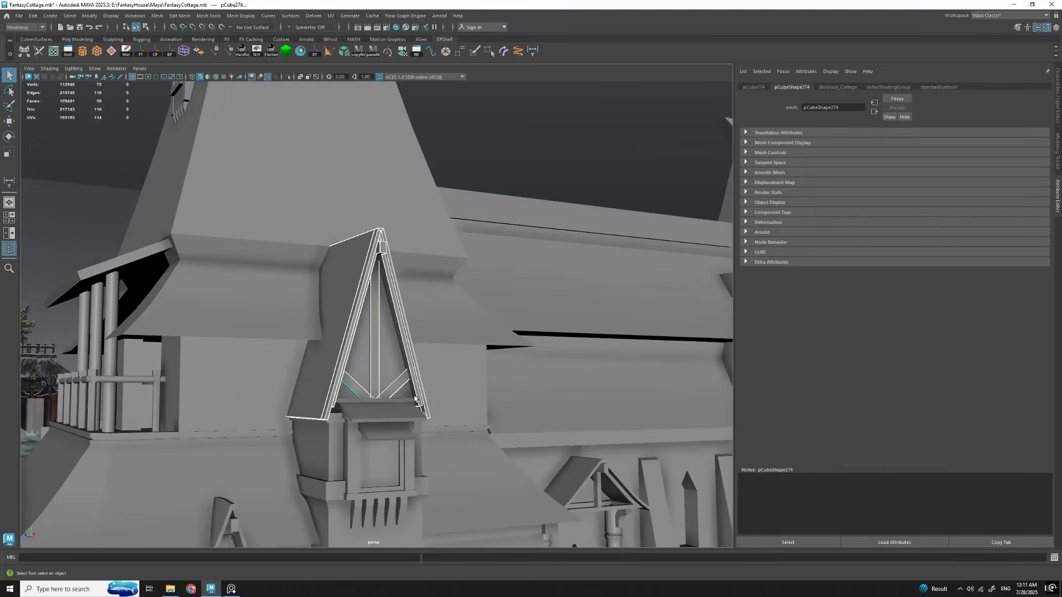
scroll(404, 369, up, 3)
key(ctrl+z)
scroll(405, 369, down, 5)
alt+drag(406, 368, 409, 337)
scroll(374, 354, up, 4)
scroll(375, 353, down, 8)
alt+middle_drag(409, 338, 443, 373)
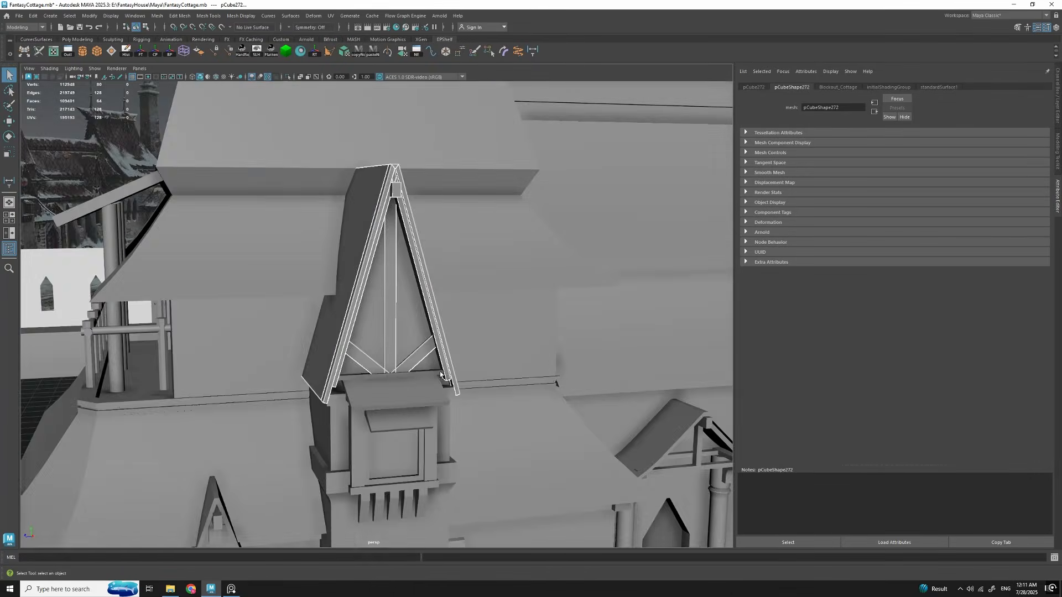
scroll(443, 373, up, 5)
scroll(437, 374, down, 10)
alt+drag(409, 365, 470, 382)
alt+middle_drag(470, 382, 459, 387)
alt+drag(459, 388, 443, 386)
Step: Duplicate the selected tower dormer parts and move the copy clear of the cottage
key(ctrl+d)
key(w)
drag(344, 332, 614, 276)
scroll(609, 353, up, 6)
alt+drag(609, 352, 396, 271)
click(442, 365)
click(412, 310)
scroll(412, 332, down, 8)
key(f)
Step: Reposition the dormer copy's pivot by snapping it to a vertex of the piece
ctrl+click(346, 328)
scroll(347, 327, down, 8)
alt+drag(346, 327, 387, 343)
key(F9)
key(d)
drag(290, 296, 398, 365)
key(q)
key(F8)
key(w)
Step: Move the large dormer copy into the modular row beside the small dormer and align its pivot point with the grid
alt+drag(398, 365, 470, 381)
drag(470, 382, 387, 382)
key(d)
alt+drag(420, 399, 203, 238)
scroll(474, 344, down, 8)
key(f)
alt+drag(337, 337, 384, 307)
key(d)
drag(426, 161, 426, 372)
scroll(409, 387, down, 8)
alt+drag(398, 365, 418, 400)
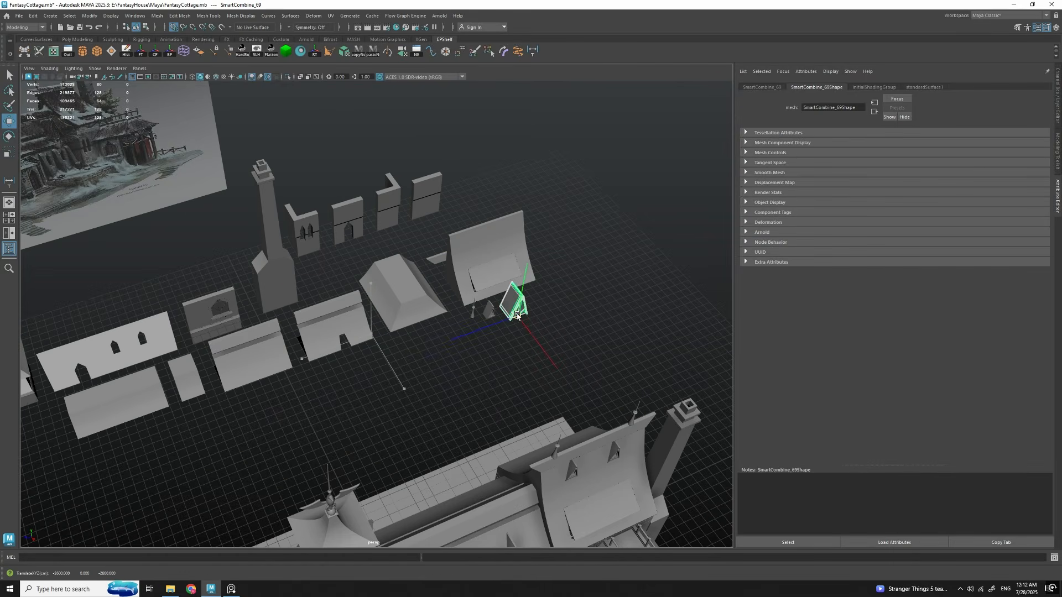
Step: Select the steep front slope of the tower's main roof
click(475, 382)
scroll(465, 365, down, 8)
alt+drag(465, 365, 462, 332)
scroll(437, 354, up, 8)
click(388, 331)
key(q)
alt+drag(437, 382, 476, 354)
click(423, 343)
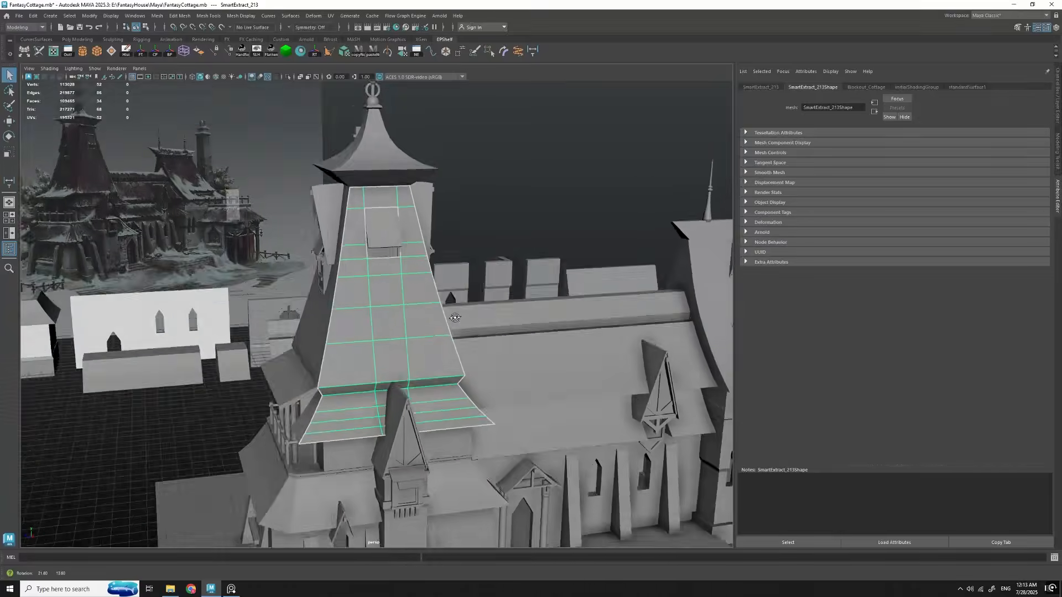
Step: Examine the tower's steep roof slope from several angles and compare it with the rest of the cottage
scroll(428, 362, down, 4)
key(ctrl+1)
key(ctrl+z)
alt+drag(418, 303, 429, 445)
key(space)
key(space)
scroll(238, 249, down, 4)
alt+middle_drag(581, 354, 428, 291)
scroll(442, 288, up, 6)
key(space)
key(space)
key(space)
alt+drag(569, 219, 447, 332)
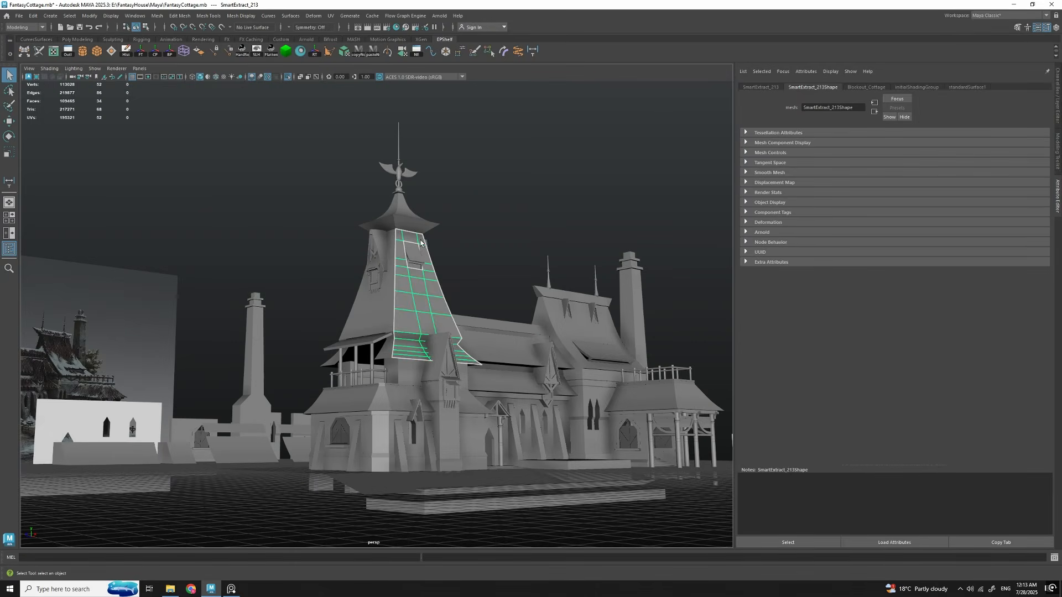
Step: Select a strip of faces on the tower's main roof slope and return to whole-object selection
alt+drag(420, 242, 360, 218)
alt+drag(425, 380, 288, 321)
click(365, 339)
key(q)
alt+drag(365, 339, 427, 302)
right_drag(427, 301, 427, 343)
click(423, 304)
shift+double_click(423, 277)
mouse_move(424, 304)
alt+mouse_down()
mouse_move(490, 317)
mouse_move(387, 326)
mouse_move(438, 313)
alt+mouse_up()
alt+drag(497, 365, 398, 370)
scroll(398, 370, down, 5)
right_drag(398, 369, 437, 337)
alt+drag(436, 337, 362, 165)
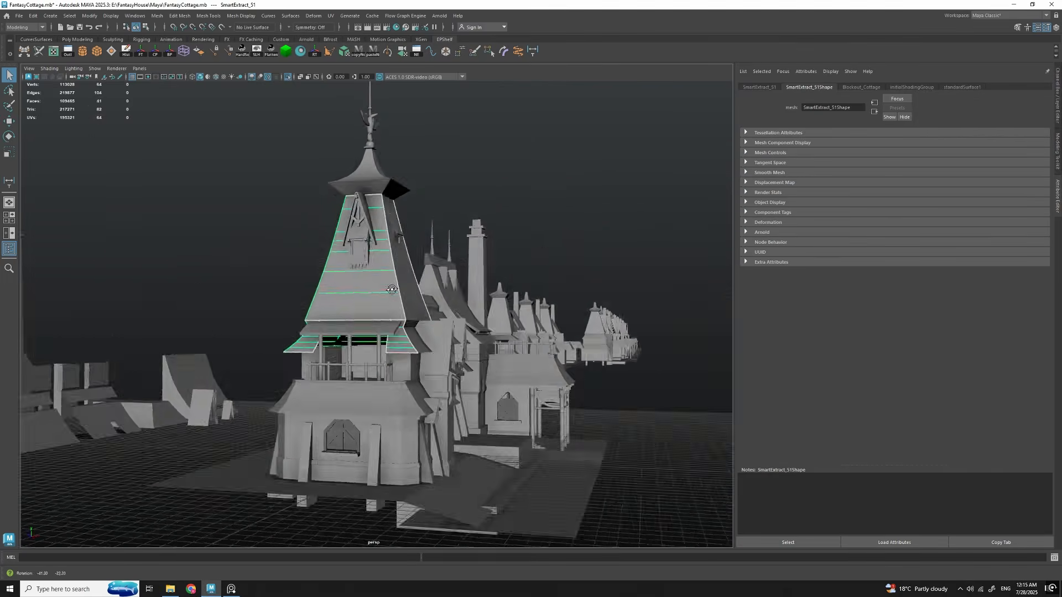
Step: Combine the tower's roof slope with its small dormer and move the piece out from the tower
mouse_move(387, 318)
alt+mouse_down()
mouse_move(403, 316)
mouse_move(371, 298)
mouse_move(412, 359)
mouse_move(382, 337)
alt+mouse_up()
shift+click(363, 209)
scroll(381, 288, down, 6)
key(w)
drag(406, 332, 426, 303)
scroll(442, 315, up, 4)
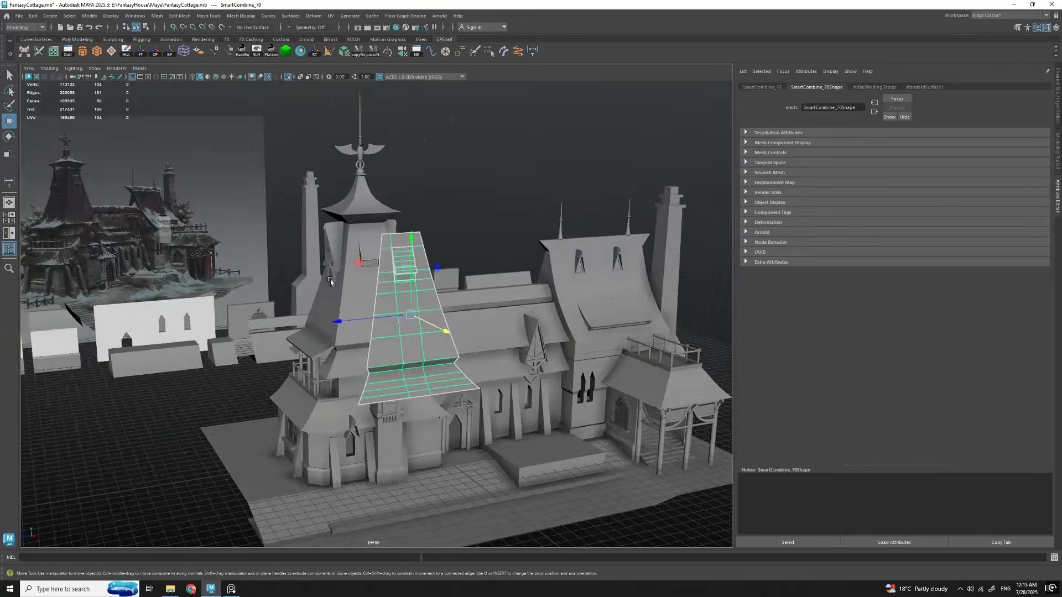
Step: Isolate the small-dormer roof slope together with the tower's pointed roof cap
alt+drag(443, 310, 519, 335)
key(w)
scroll(514, 339, down, 4)
alt+drag(442, 379, 482, 369)
shift+click(455, 262)
alt+drag(514, 268, 491, 295)
key(ctrl+1)
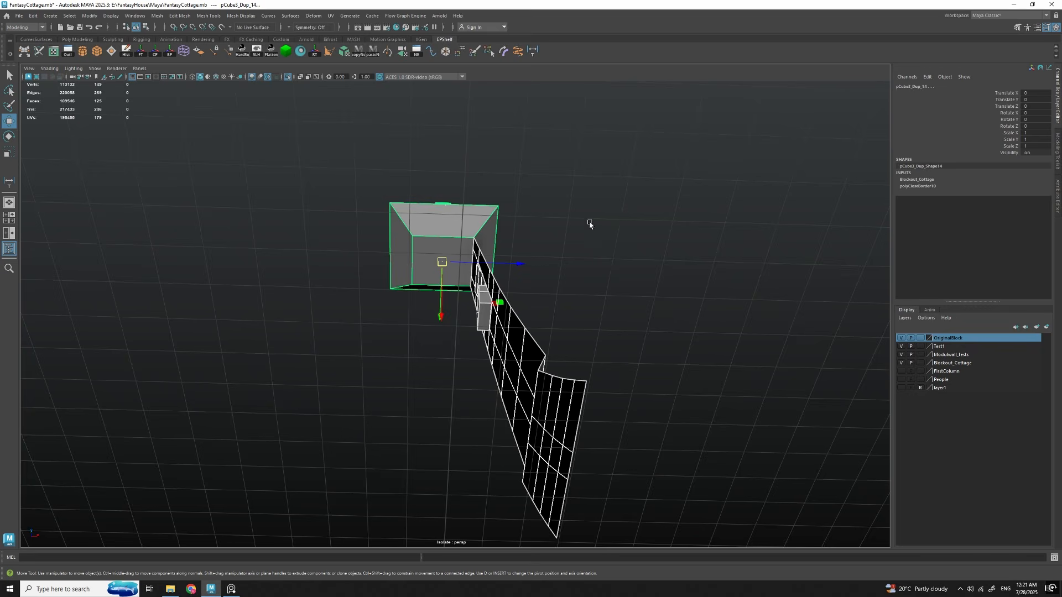
alt+drag(510, 255, 488, 335)
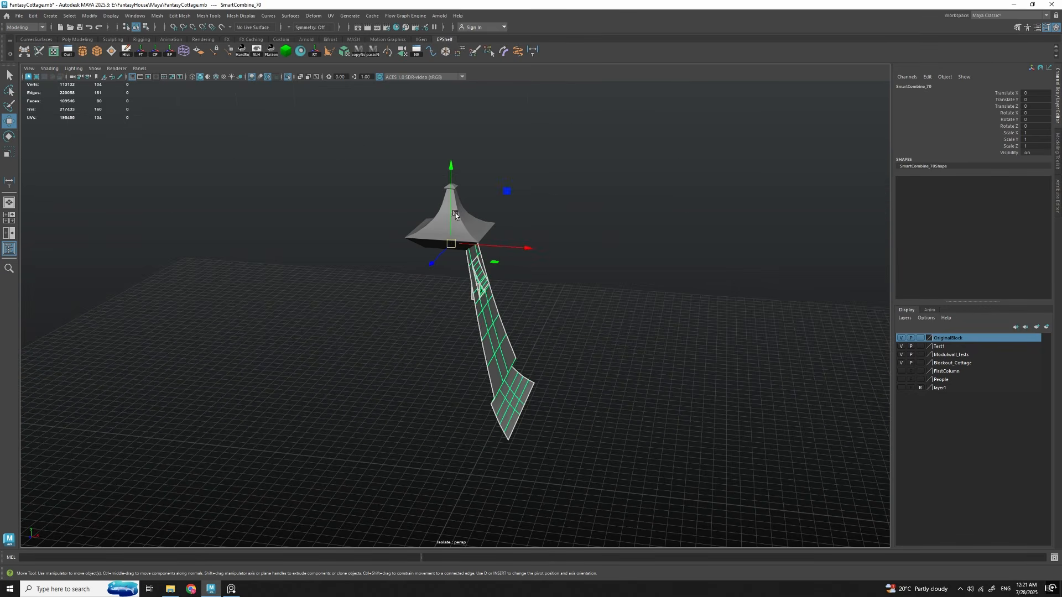
Step: Reposition the roof slope's pivot onto the tower's central axis at the slope's base height and exit isolation
key(d)
key(v)
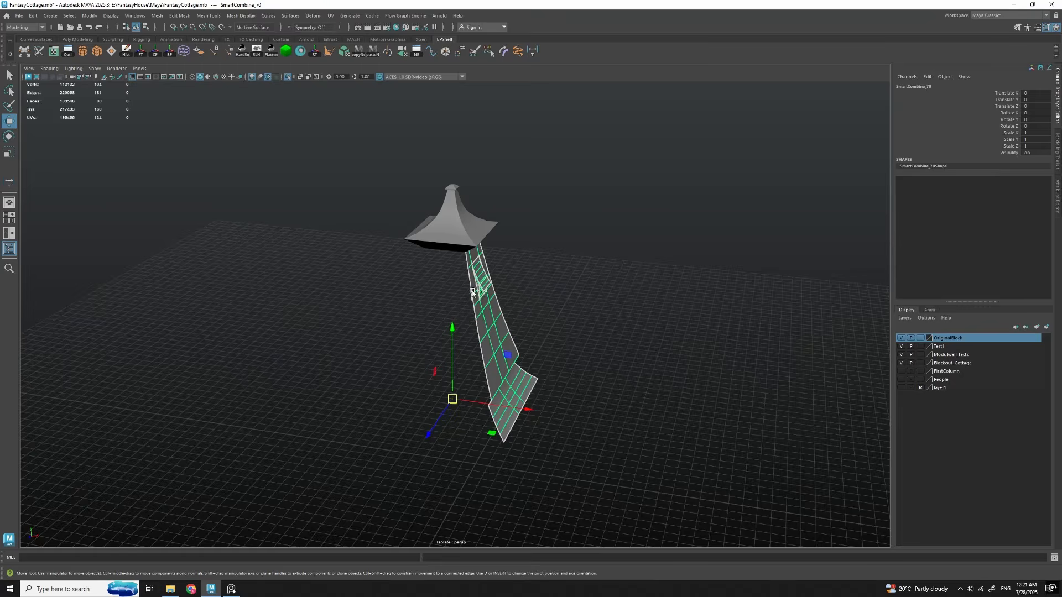
click(288, 77)
scroll(519, 380, up, 3)
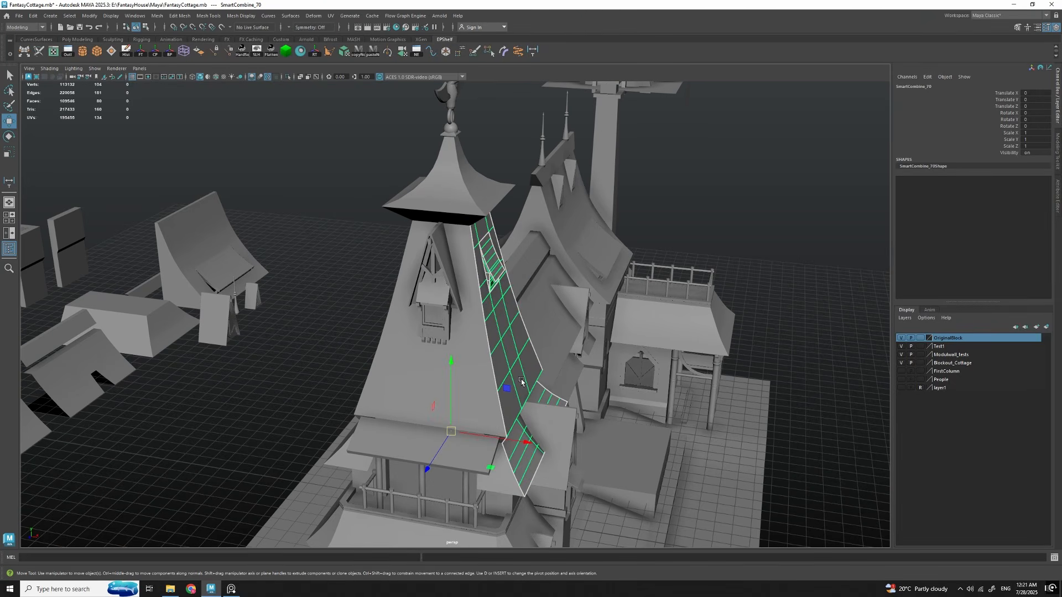
scroll(596, 434, down, 5)
alt+drag(596, 434, 571, 370)
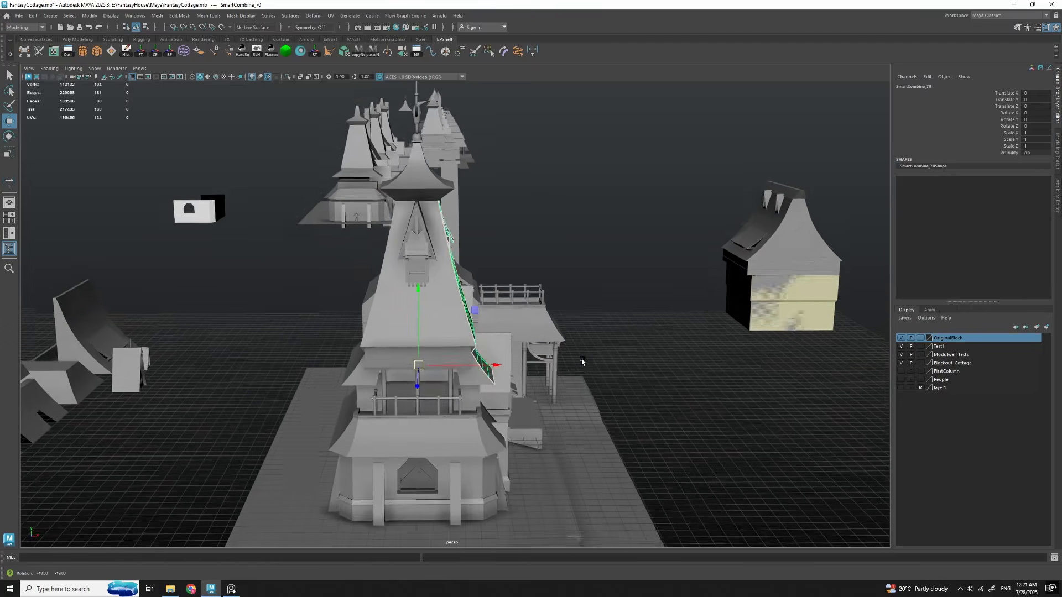
Step: Duplicate the small-dormer roof slope for the opposite side of the tower
key(ctrl+d)
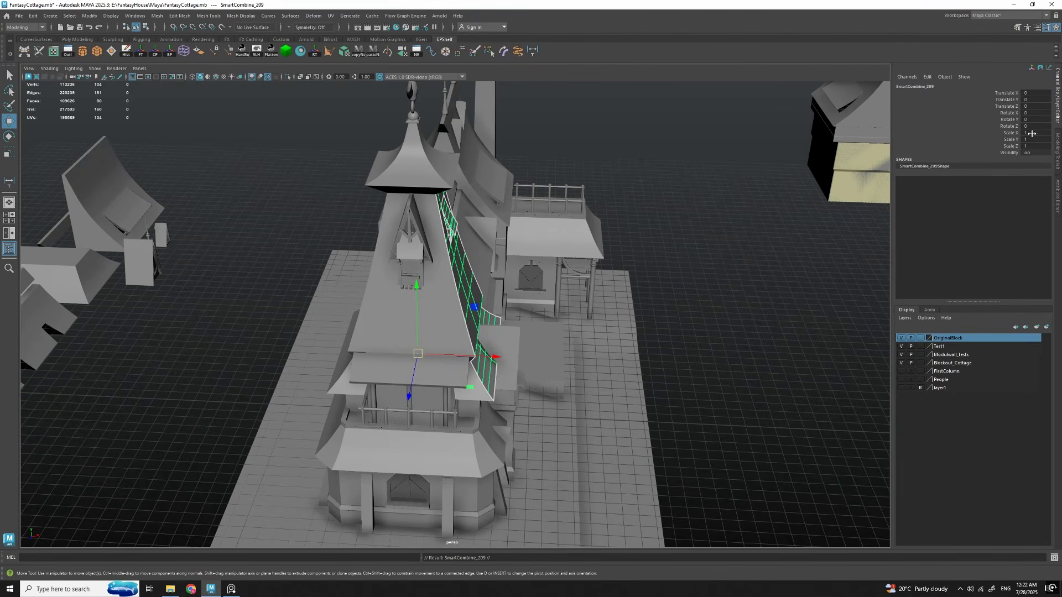
alt+drag(530, 289, 510, 308)
scroll(510, 309, up, 4)
alt+drag(440, 333, 423, 337)
alt+drag(354, 338, 327, 352)
alt+drag(374, 326, 396, 343)
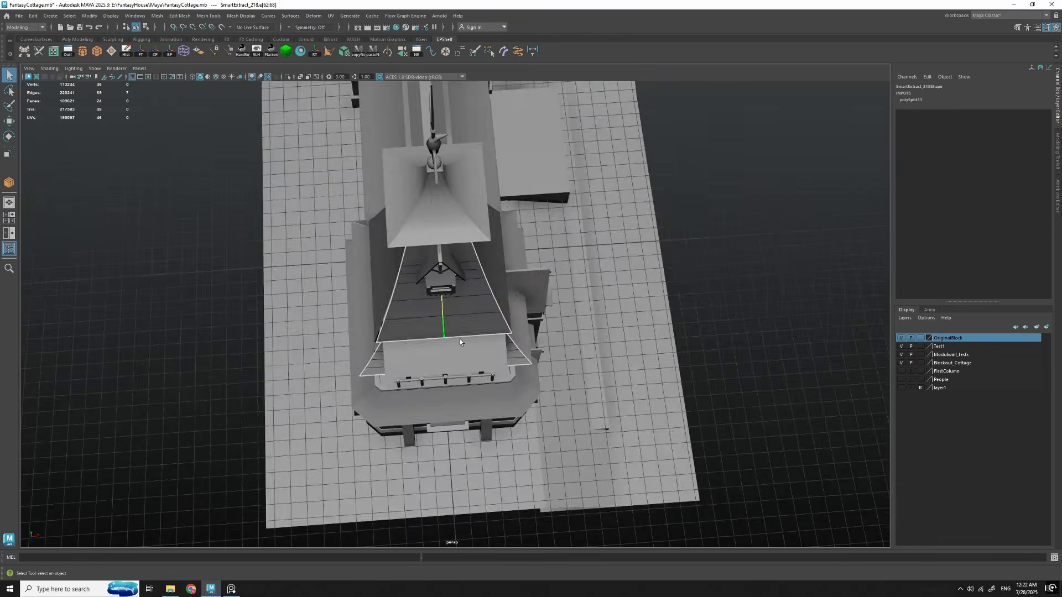
Step: Set up scaling of the selected centre edges on the tower's front roof slope
alt+drag(460, 339, 477, 344)
key(r)
alt+drag(447, 485, 437, 461)
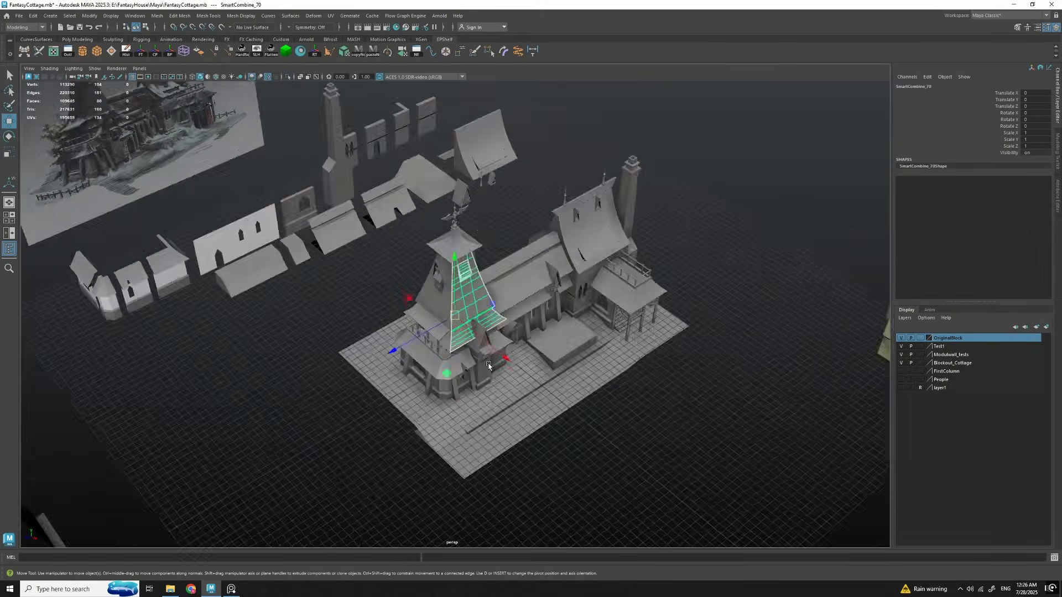
Step: Combine the tower's roof cap with its winged finial and spire, and check the combined mesh in isolation
key(f)
alt+drag(442, 310, 448, 210)
scroll(465, 317, down, 4)
scroll(459, 343, up, 6)
alt+drag(475, 255, 491, 288)
key(ctrl+shift+c)
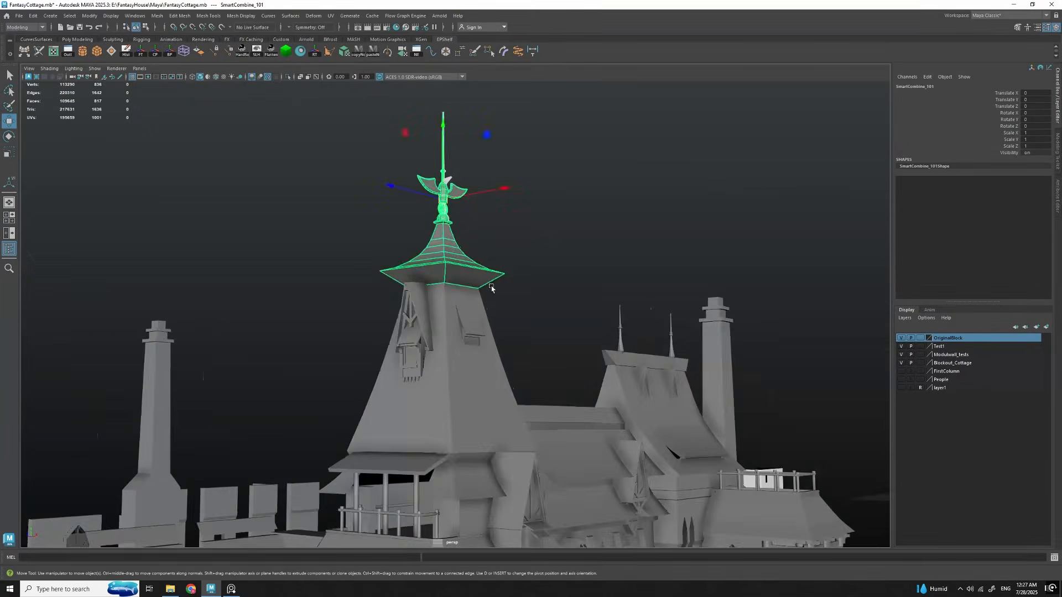
key(ctrl+1)
alt+drag(381, 195, 498, 166)
scroll(486, 314, down, 4)
scroll(453, 309, up, 6)
Step: Duplicate the tower's small-dormer roof slope and move the copy into the modular row near the cap
click(442, 310)
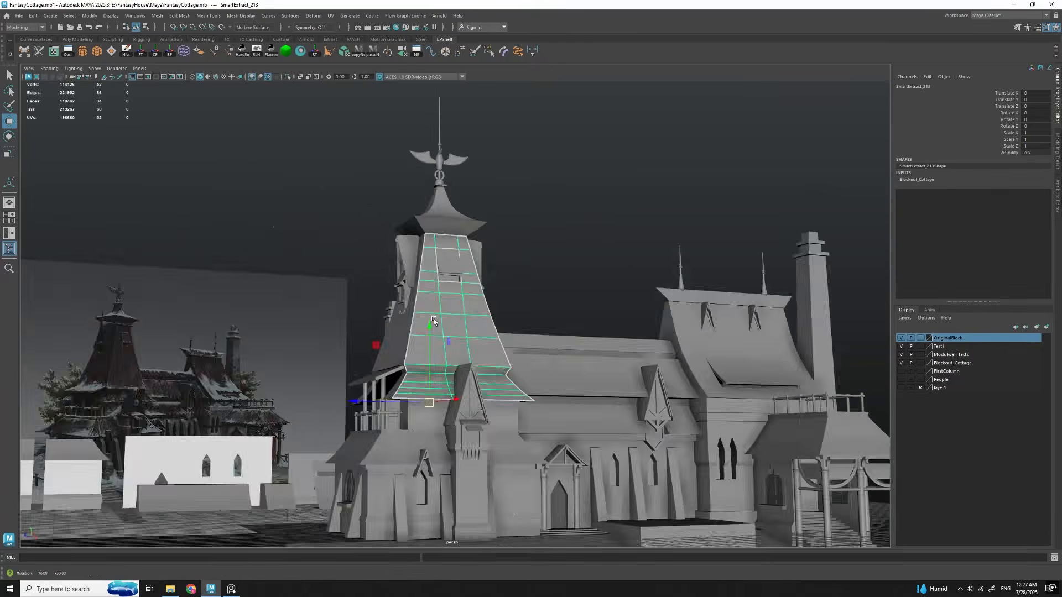
alt+drag(433, 319, 553, 376)
scroll(531, 354, down, 6)
key(ctrl+d)
drag(431, 382, 497, 166)
scroll(454, 332, up, 6)
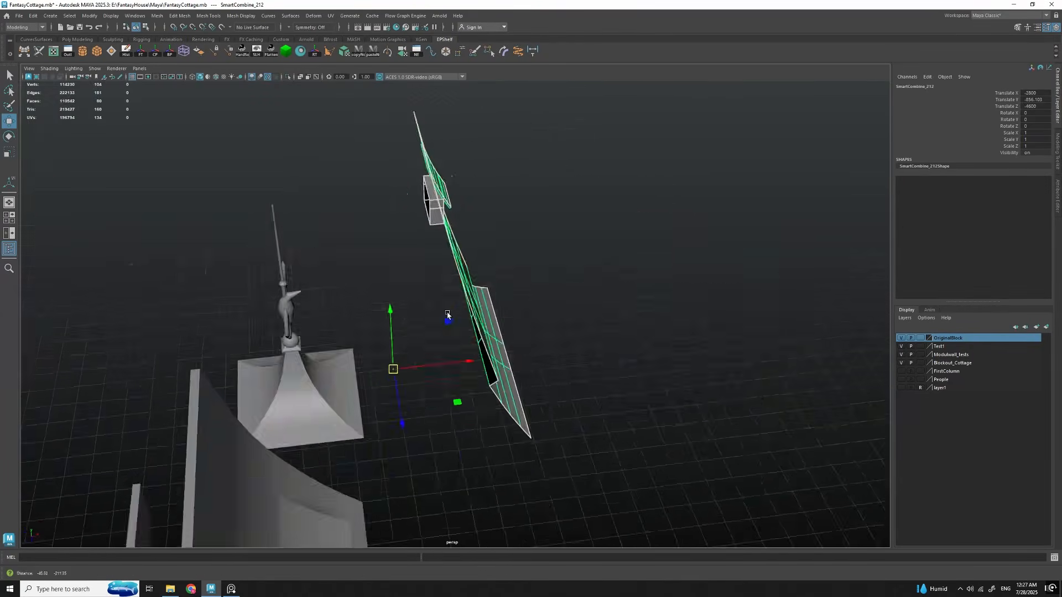
Step: Examine the placed roof slope copy among the neighbouring modular pieces
alt+drag(462, 467, 535, 329)
scroll(535, 329, down, 4)
click(536, 330)
scroll(514, 247, down, 6)
click(484, 176)
alt+drag(483, 177, 475, 332)
click(476, 387)
Step: Duplicate the tower's front roof slope, move the copy into the modular row and rotate it to face like its neighbour
alt+drag(475, 387, 414, 293)
scroll(413, 293, up, 4)
click(423, 296)
scroll(442, 310, down, 6)
key(ctrl+d)
drag(426, 359, 501, 163)
scroll(500, 221, up, 6)
key(e)
drag(492, 425, 548, 437)
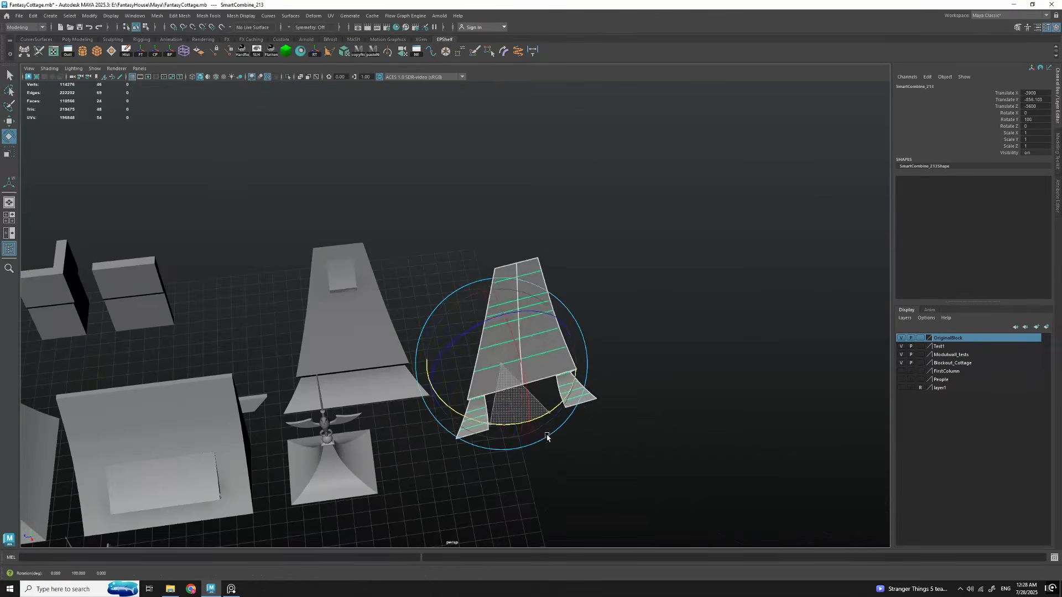
click(450, 316)
Step: Select the small-dormer roof slope on the cottage's tower and inspect it closely
scroll(470, 332, down, 8)
alt+drag(470, 421, 442, 369)
scroll(498, 360, up, 6)
key(q)
click(469, 363)
click(397, 372)
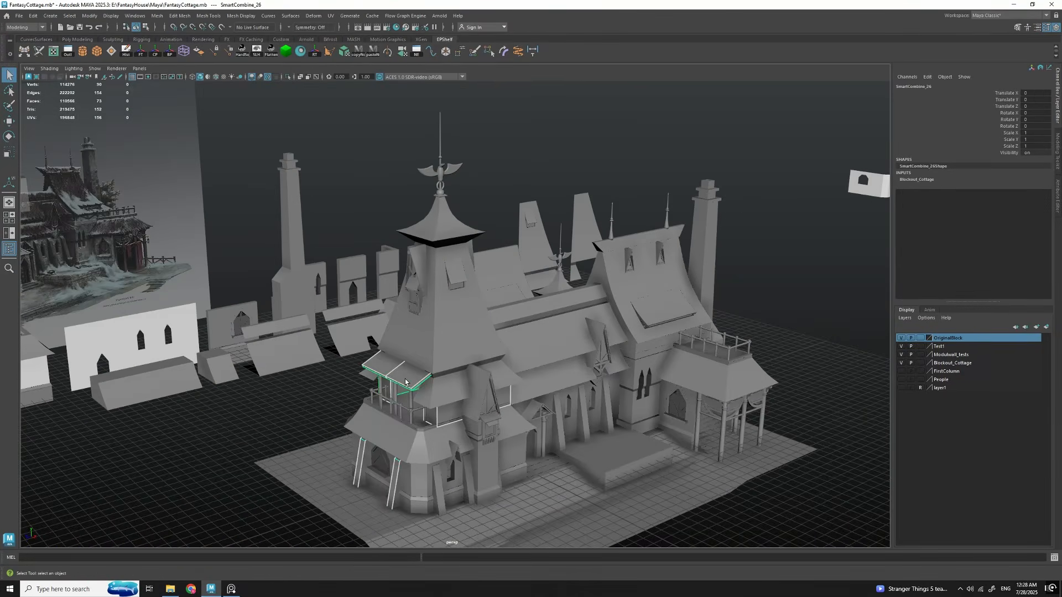
click(449, 332)
alt+drag(449, 331, 465, 305)
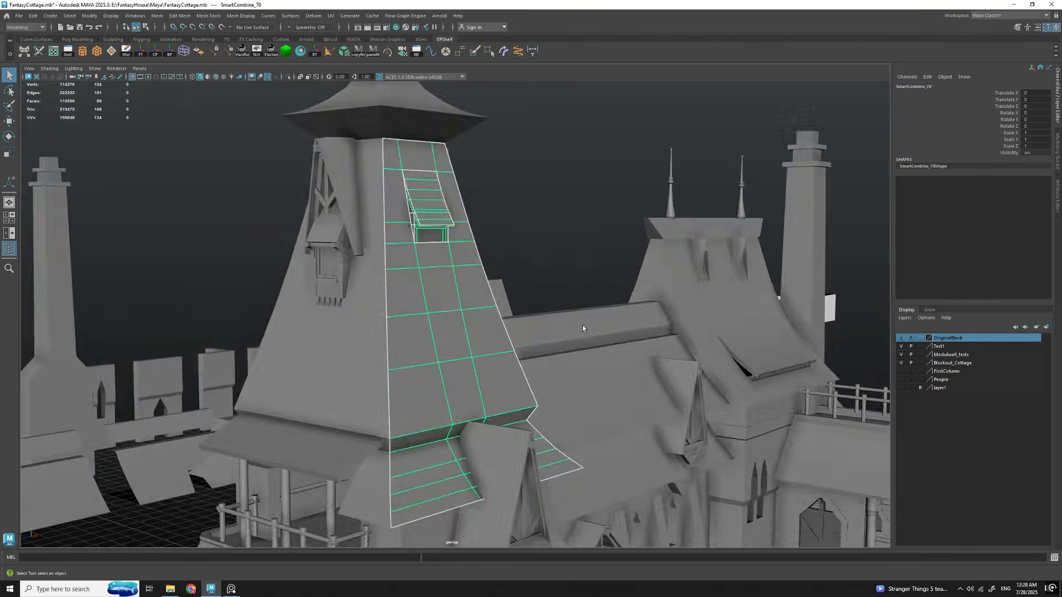
Step: Select the parts of the tower's large dormer, duplicate them and pull the copy away from the tower
scroll(464, 306, down, 6)
alt+drag(387, 324, 470, 288)
scroll(465, 309, up, 8)
click(462, 350)
shift+click(512, 321)
alt+drag(512, 326, 553, 332)
shift+click(459, 356)
scroll(459, 357, down, 5)
key(w)
key(ctrl+d)
drag(509, 275, 535, 289)
Step: Try to delete a strip of faces from the large dormer copy's roof
click(484, 304)
key(q)
double_click(441, 334)
key(Delete)
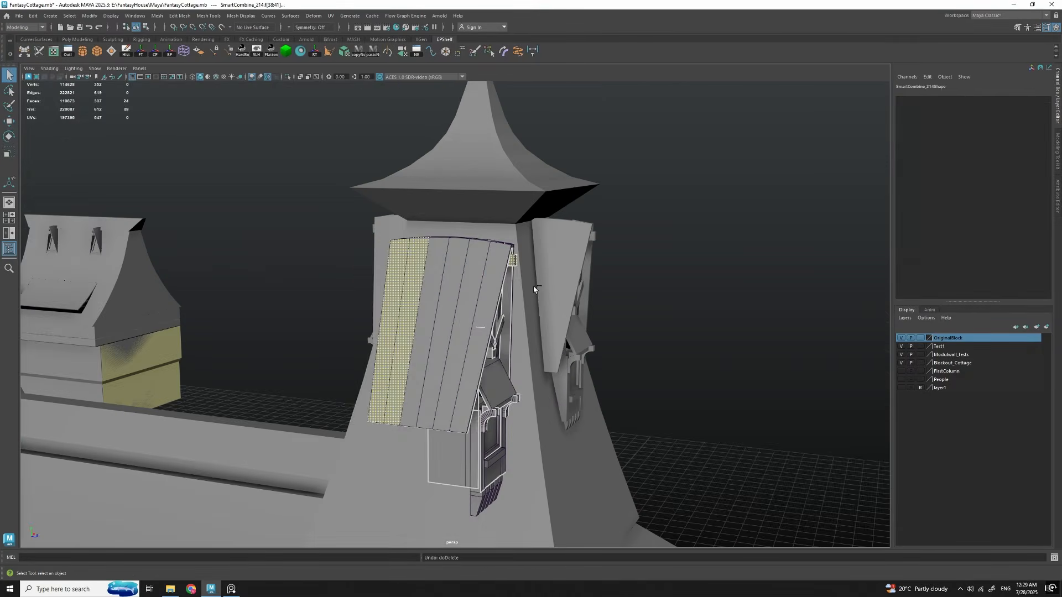
Step: Move the large dormer copy from the tower over to the modular row
click(430, 357)
key(w)
alt+drag(431, 357, 522, 423)
scroll(486, 433, down, 5)
drag(477, 355, 497, 399)
key(e)
key(w)
drag(486, 332, 387, 298)
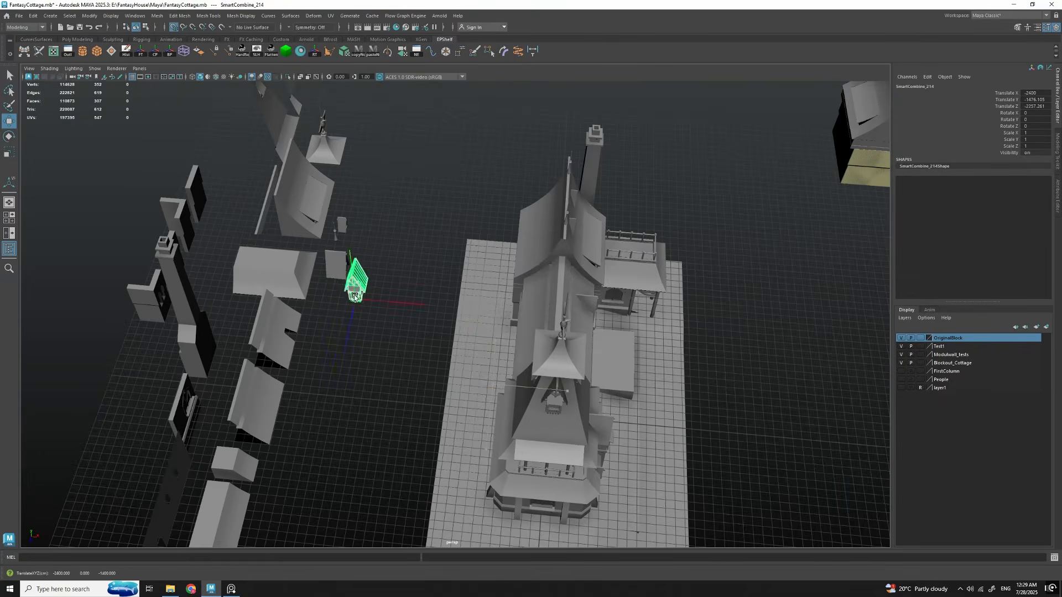
Step: Fine-tune the large dormer copy's position among the modular pieces
key(e)
key(w)
drag(437, 421, 459, 420)
click(498, 420)
click(493, 354)
click(491, 382)
Step: Select the main balcony pieces below the tower's front roof slope
scroll(488, 422, down, 5)
key(q)
click(456, 443)
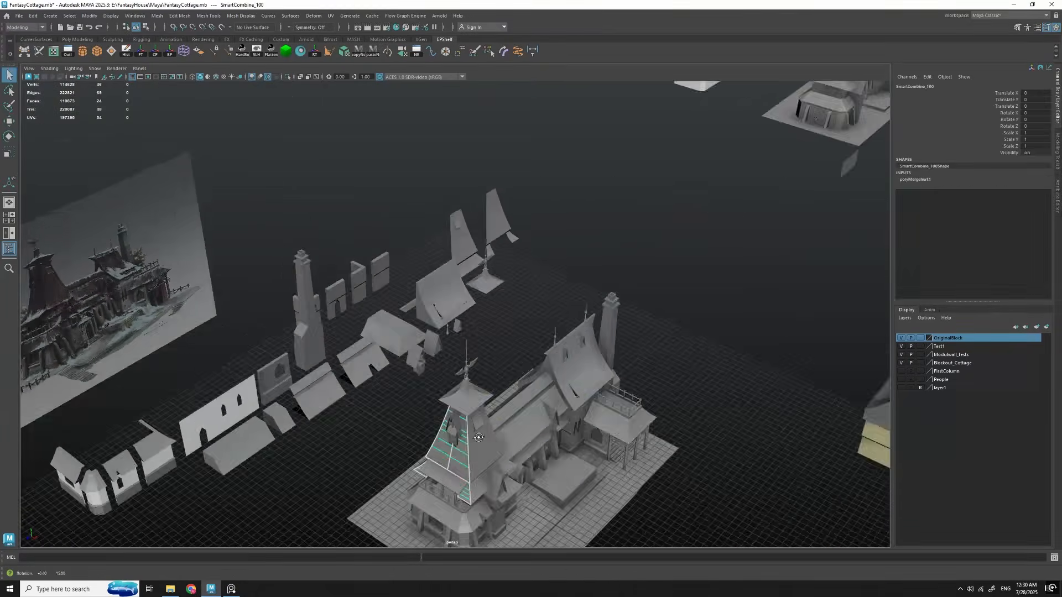
scroll(488, 383, up, 8)
click(422, 476)
alt+drag(489, 384, 470, 391)
click(486, 345)
shift+click(560, 354)
shift+click(504, 471)
Step: Add the row of five evenly spaced balcony posts to the selection
alt+drag(505, 471, 384, 334)
shift+click(382, 365)
shift+click(424, 381)
shift+click(466, 394)
shift+click(506, 410)
shift+click(546, 427)
alt+drag(547, 427, 381, 210)
Step: Duplicate the selected balcony parts and move the copy away from the tower
key(ctrl+d)
key(w)
scroll(490, 386, down, 5)
key(f)
alt+drag(516, 371, 534, 382)
scroll(472, 393, down, 6)
alt+drag(335, 347, 412, 349)
click(471, 393)
click(467, 314)
drag(458, 352, 463, 360)
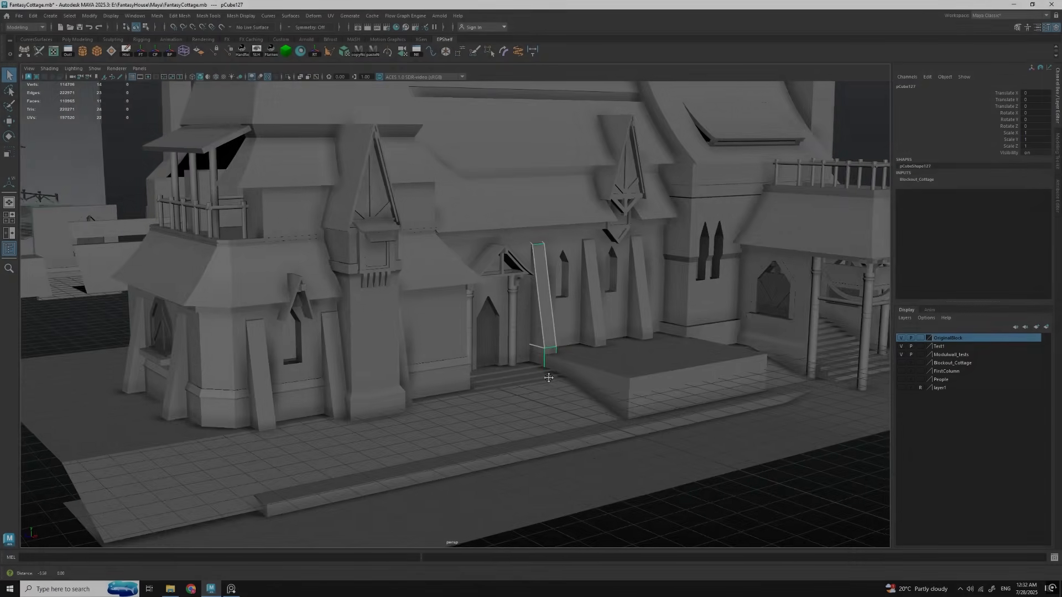
Step: Select the leaning buttress at the corner of the cottage's front section
alt+drag(549, 378, 592, 375)
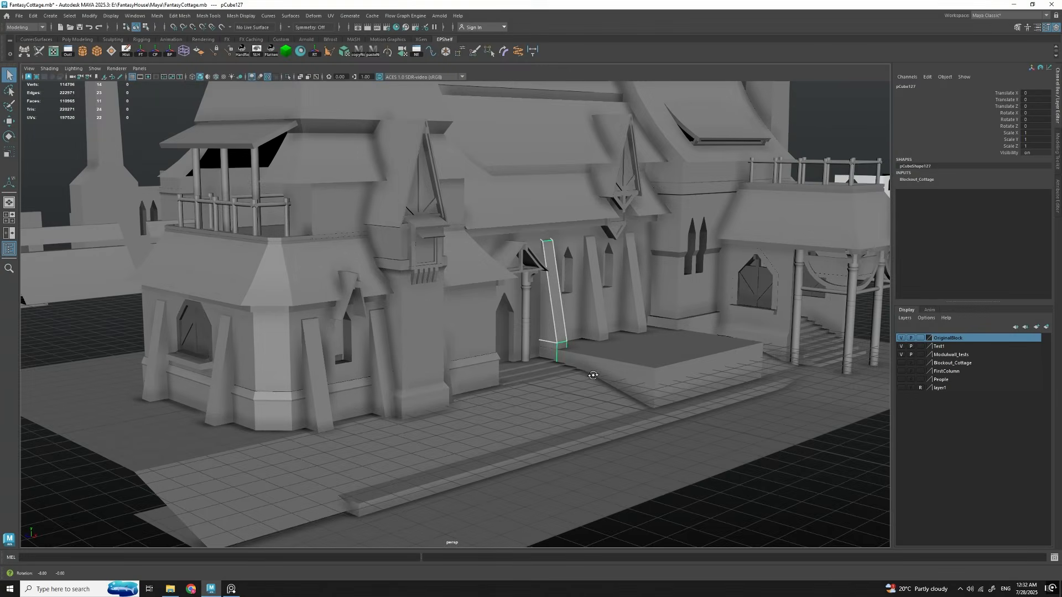
click(331, 387)
alt+drag(593, 342, 524, 367)
scroll(590, 351, up, 5)
scroll(543, 356, down, 8)
scroll(524, 367, up, 4)
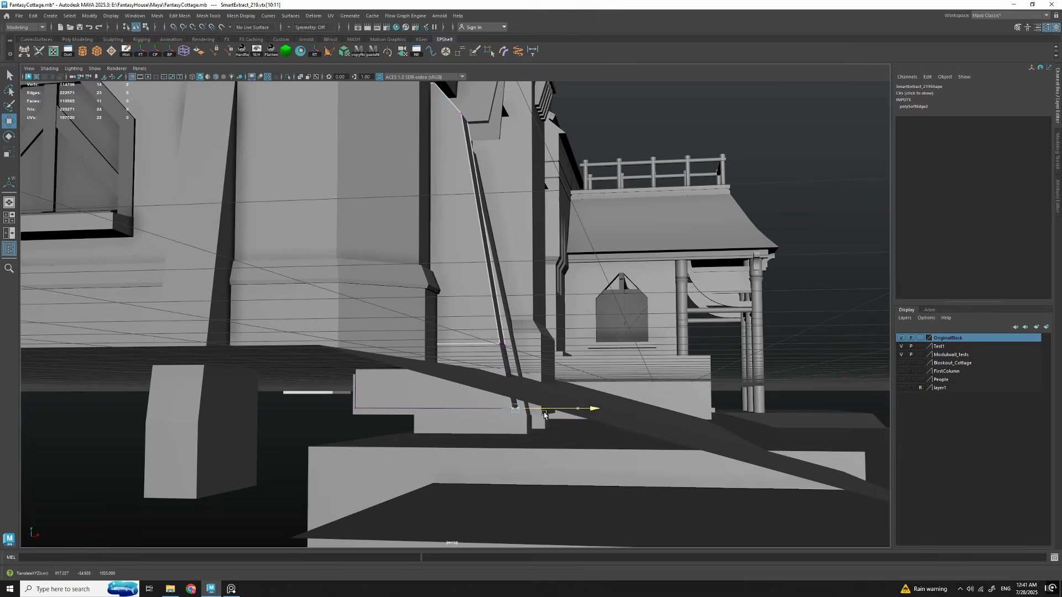
Step: Delete the unneeded geometry of the corner buttress and isolate the remaining piece
alt+drag(544, 415, 557, 403)
key(q)
key(Delete)
alt+drag(509, 315, 466, 332)
key(ctrl+1)
Step: Extrude the open border edges of the isolated buttress
right_drag(466, 331, 466, 323)
double_click(465, 350)
key(ctrl+e)
drag(491, 426, 552, 429)
Step: Isolate the leaning corner buttress and delete the faces of its lower extension
alt+drag(540, 365, 545, 316)
key(q)
key(ctrl+1)
right_drag(475, 265, 436, 266)
drag(371, 401, 419, 361)
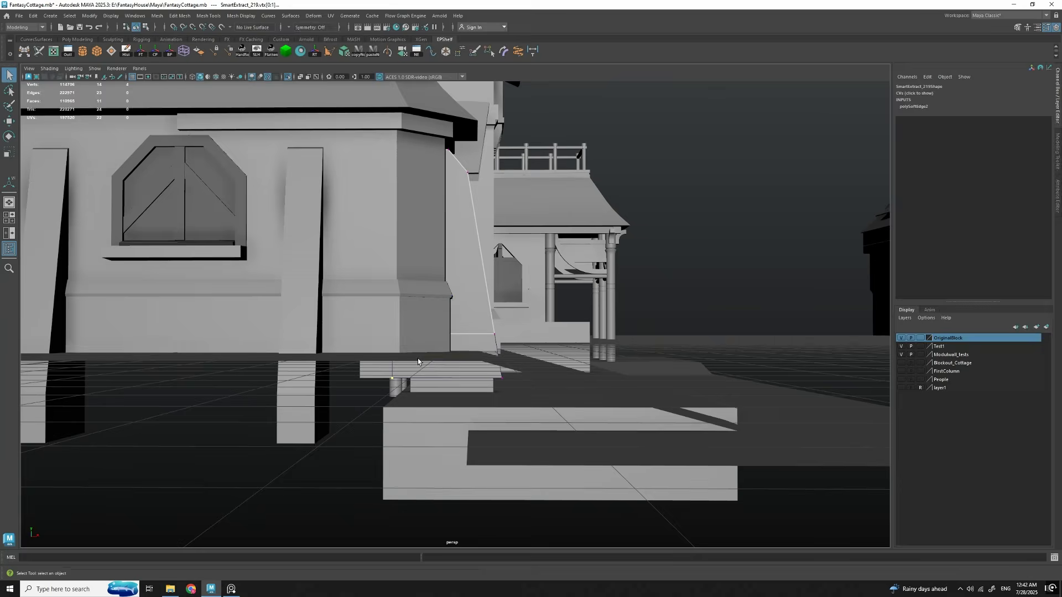
key(F8)
alt+drag(645, 199, 454, 308)
key(ctrl+1)
drag(519, 142, 446, 149)
key(q)
alt+drag(446, 277, 553, 232)
right_drag(454, 309, 453, 343)
drag(360, 381, 578, 474)
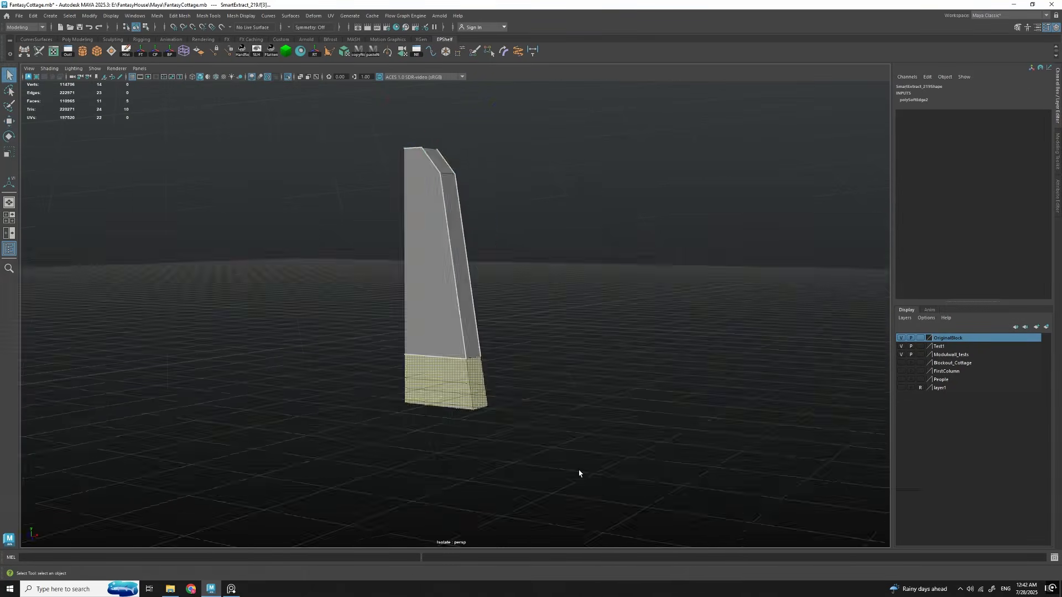
key(Delete)
Step: Re-extrude the buttress's open bottom border to rebuild its lower end
right_drag(465, 331, 465, 298)
double_click(480, 379)
alt+drag(505, 406, 517, 381)
key(ctrl+e)
drag(479, 448, 529, 352)
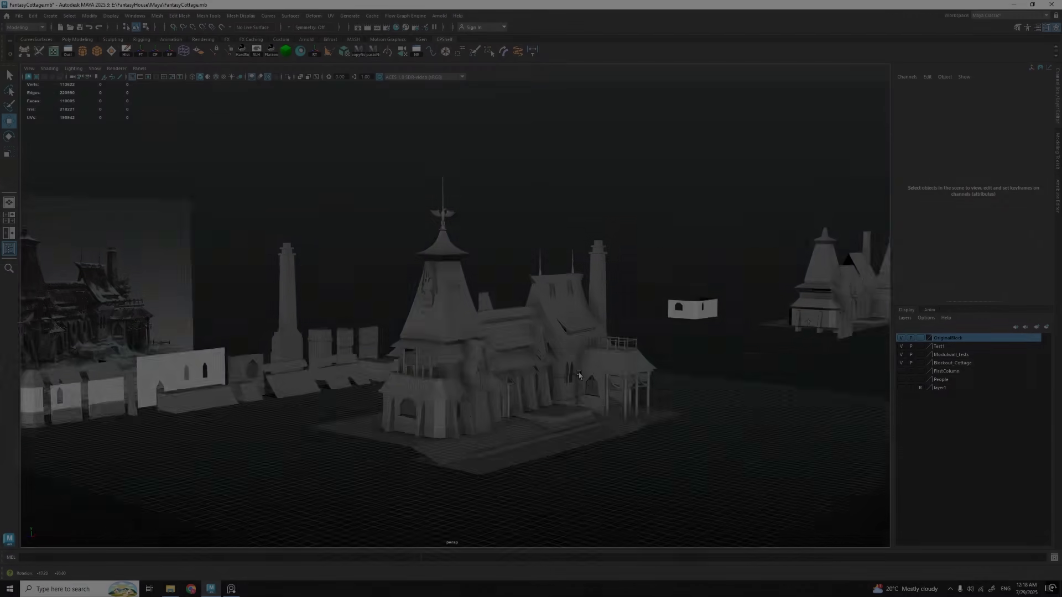
Step: Bring up the reference board and examine the front section's window sill in the cottage concept art
alt+drag(498, 365, 706, 359)
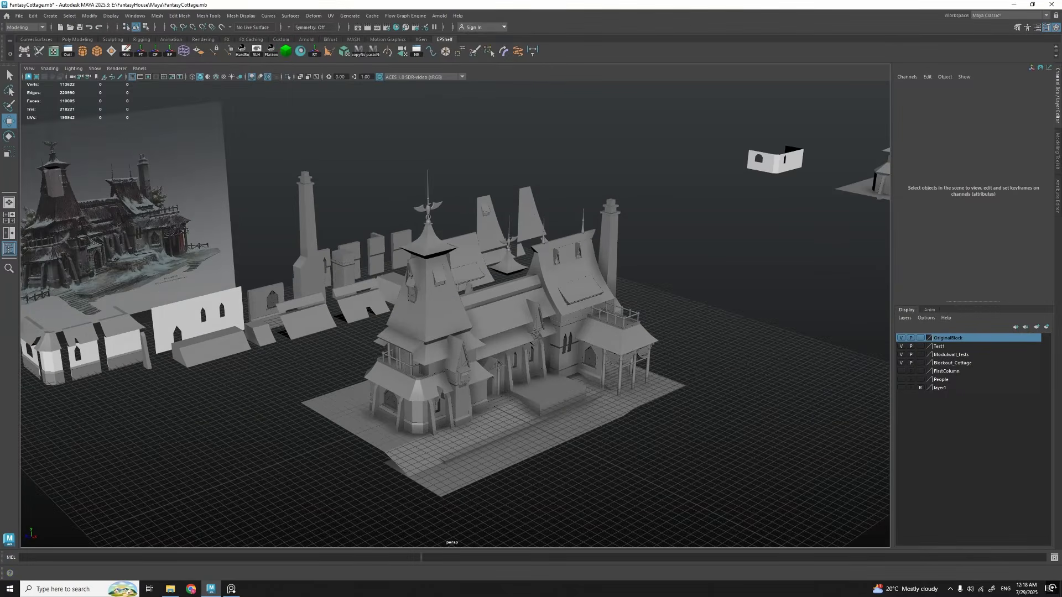
right_drag(1061, 307, 796, 387)
scroll(727, 361, down, 5)
scroll(692, 253, up, 6)
scroll(692, 253, up, 5)
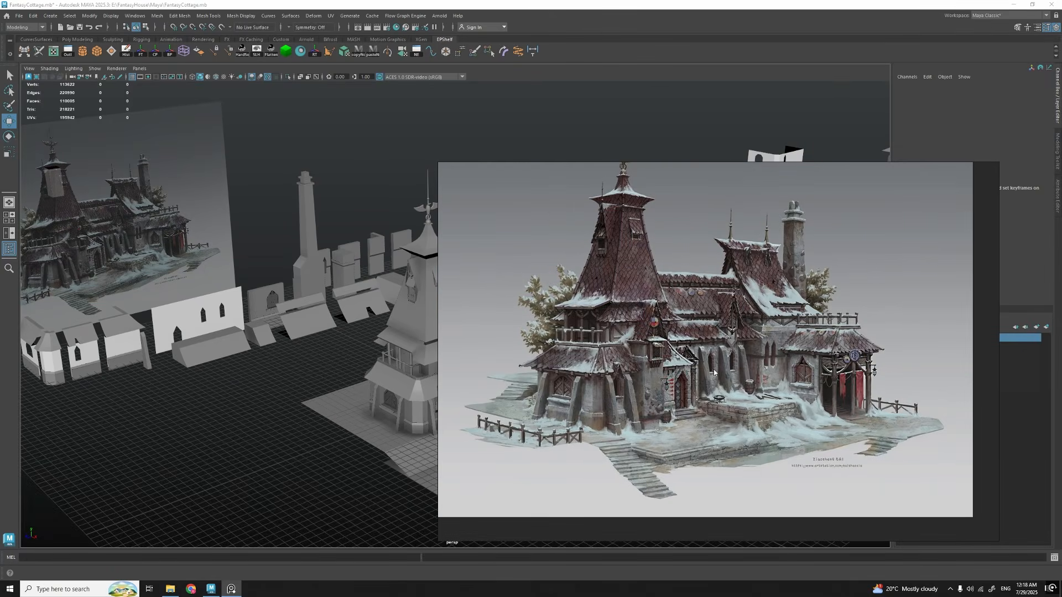
scroll(590, 351, up, 2)
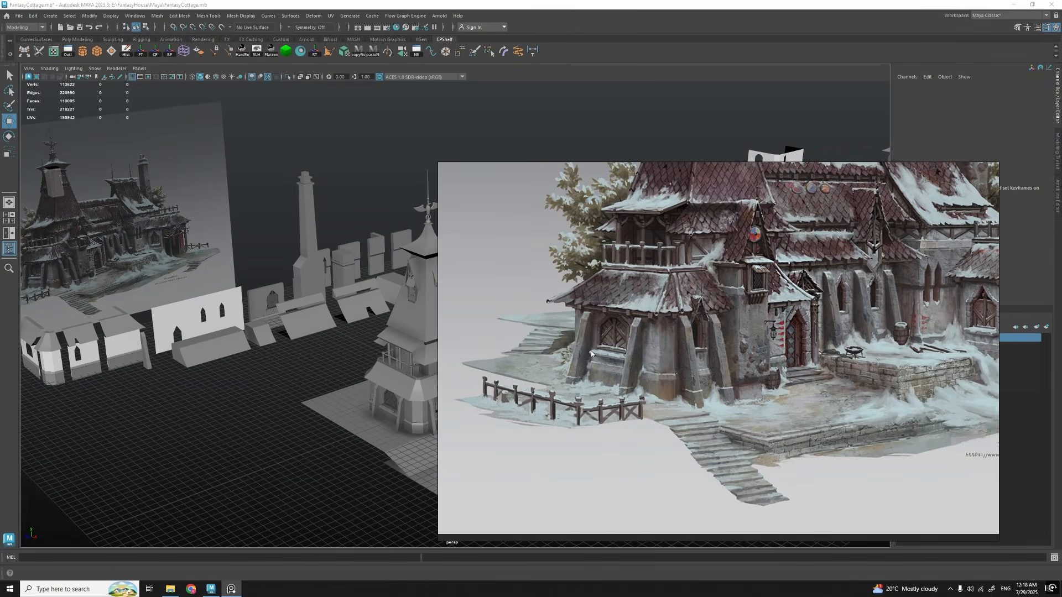
scroll(591, 350, up, 6)
scroll(591, 356, up, 2)
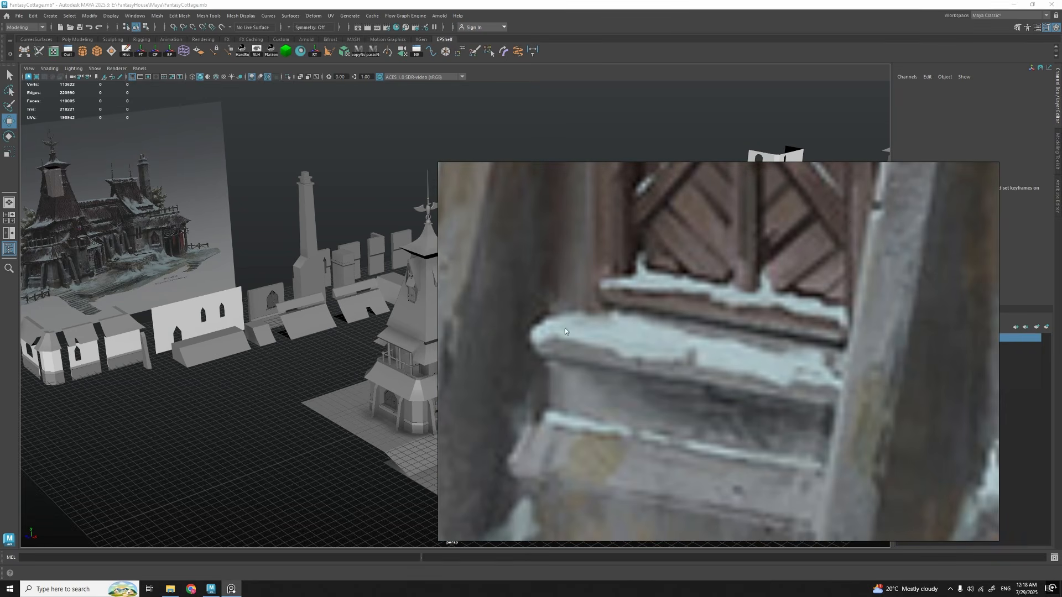
scroll(711, 355, down, 5)
Step: Examine the leaning buttresses and narrow pointed windows along the middle wall of the concept art
middle_drag(783, 359, 628, 371)
middle_drag(817, 353, 656, 375)
middle_drag(803, 302, 739, 339)
scroll(746, 339, up, 5)
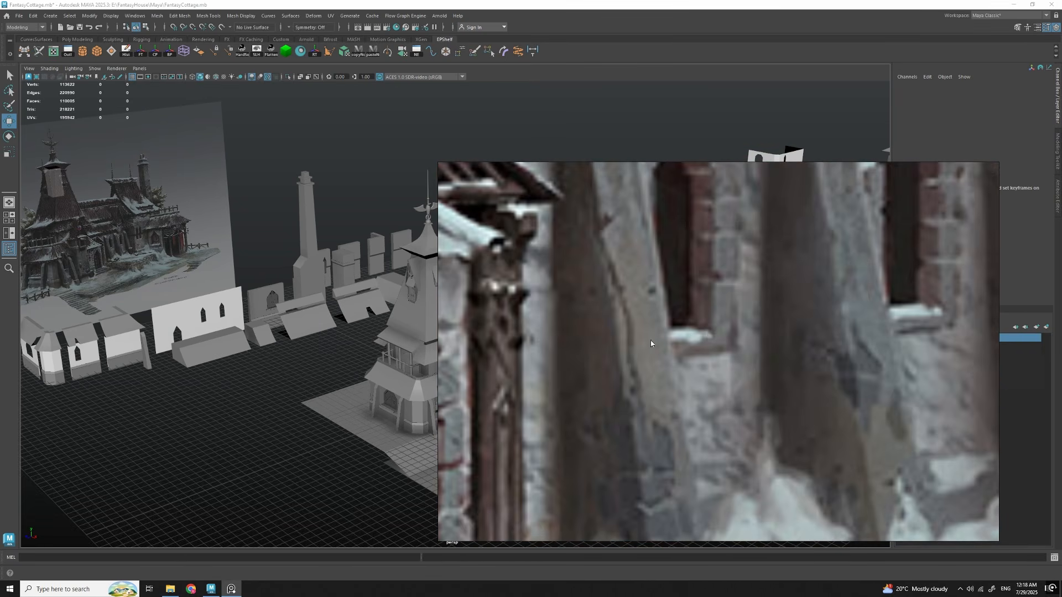
scroll(719, 338, down, 3)
middle_drag(739, 265, 705, 331)
scroll(704, 332, up, 3)
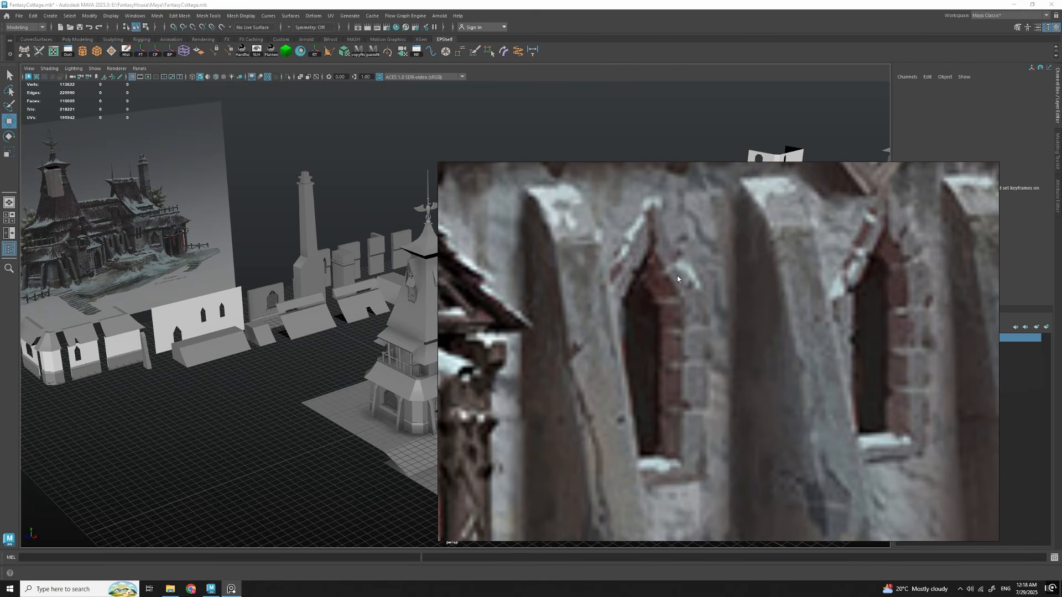
scroll(697, 424, down, 4)
Step: Examine the side wing's pointed window and sill and the stone terrace wall in the concept art
middle_drag(793, 408, 522, 313)
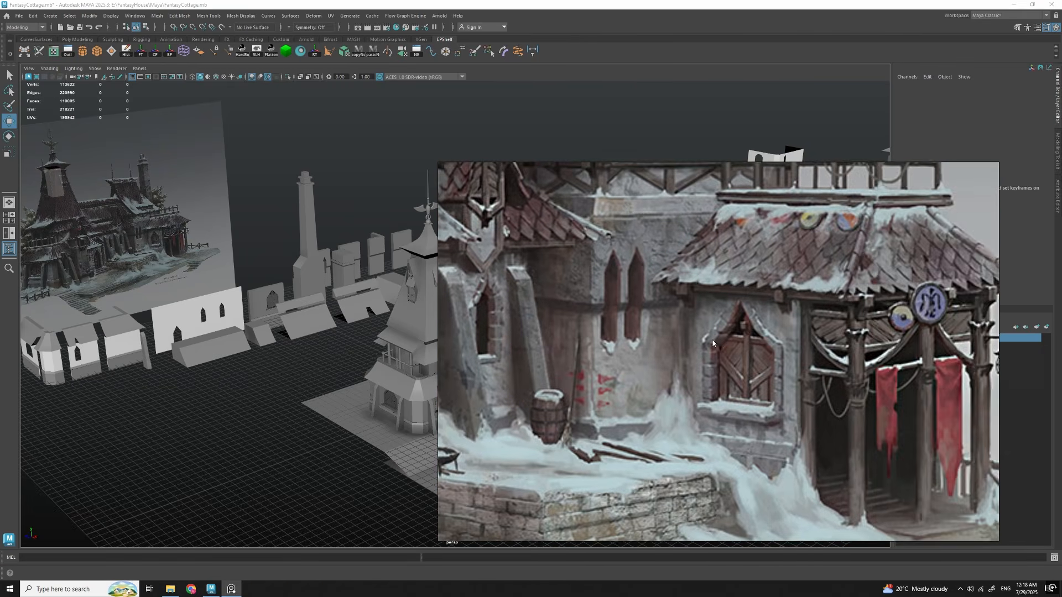
scroll(756, 299, up, 3)
scroll(701, 431, down, 3)
middle_drag(753, 405, 712, 334)
scroll(712, 335, down, 1)
middle_drag(708, 371, 776, 345)
scroll(629, 403, up, 5)
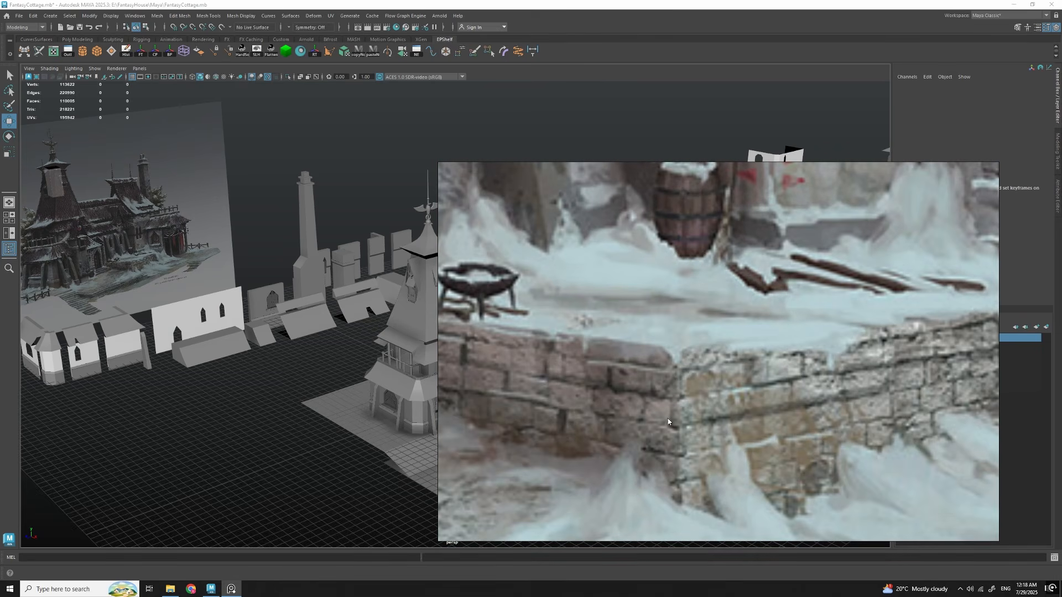
scroll(789, 439, down, 4)
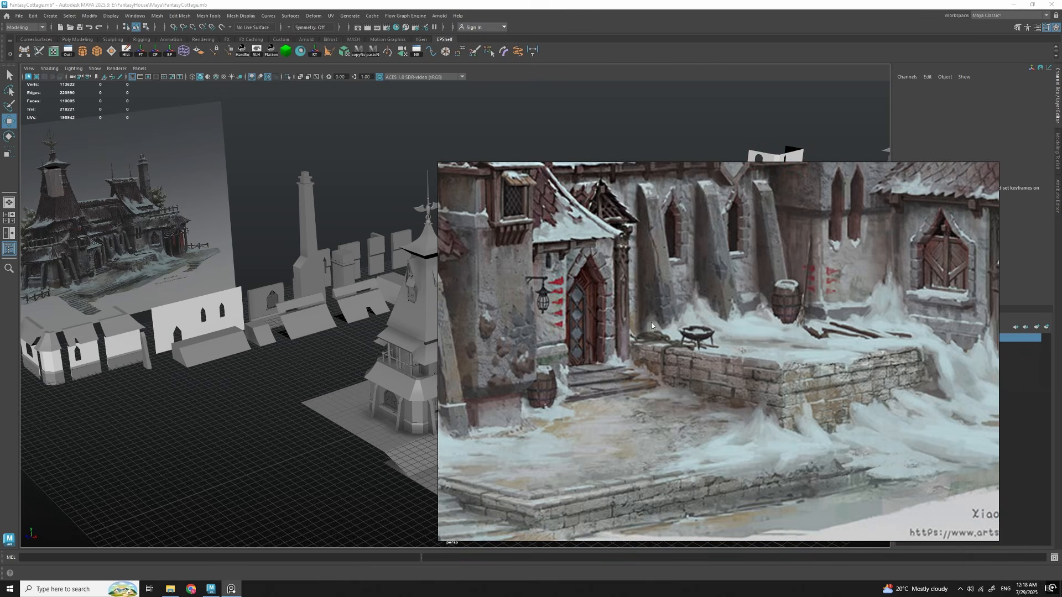
Step: Compare the stone surround of the concept's narrow windows with the photo of a stacked-stone doorway
scroll(650, 255, up, 6)
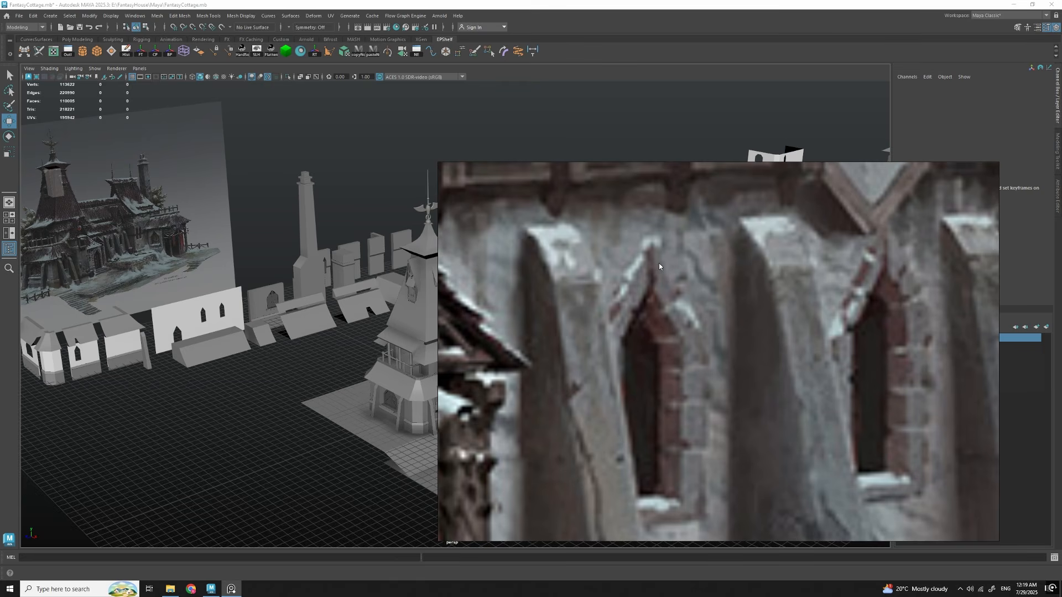
scroll(643, 267, up, 2)
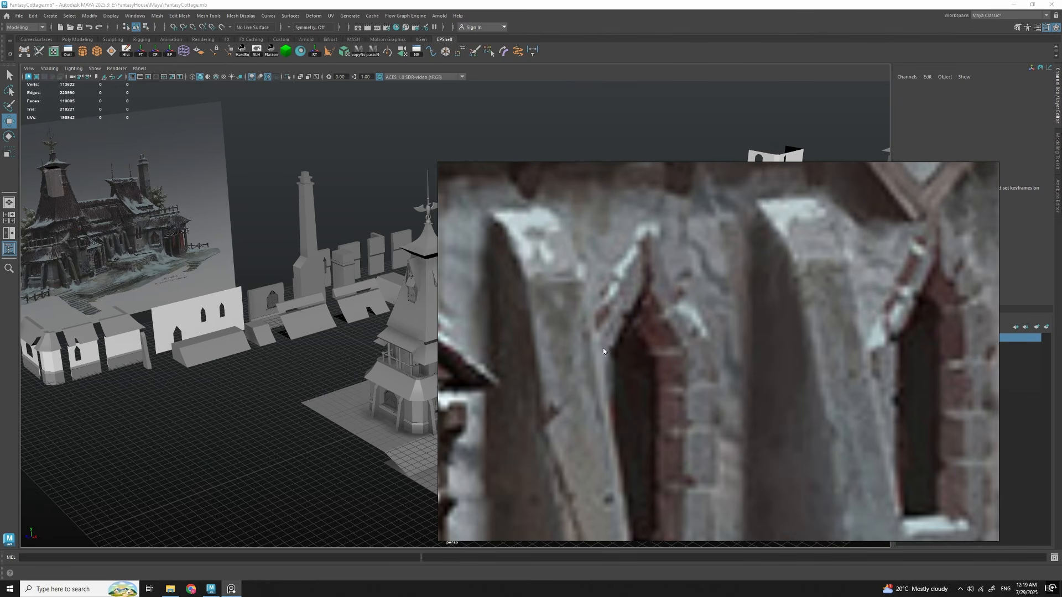
scroll(693, 322, down, 10)
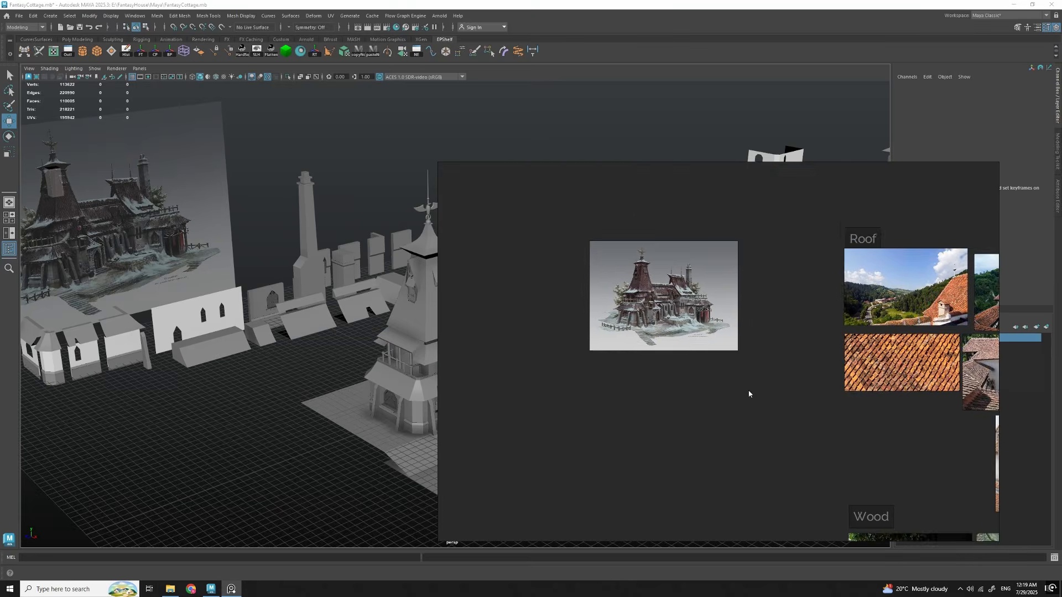
middle_drag(851, 522, 636, 274)
middle_drag(789, 536, 769, 280)
scroll(688, 355, up, 6)
scroll(655, 373, up, 4)
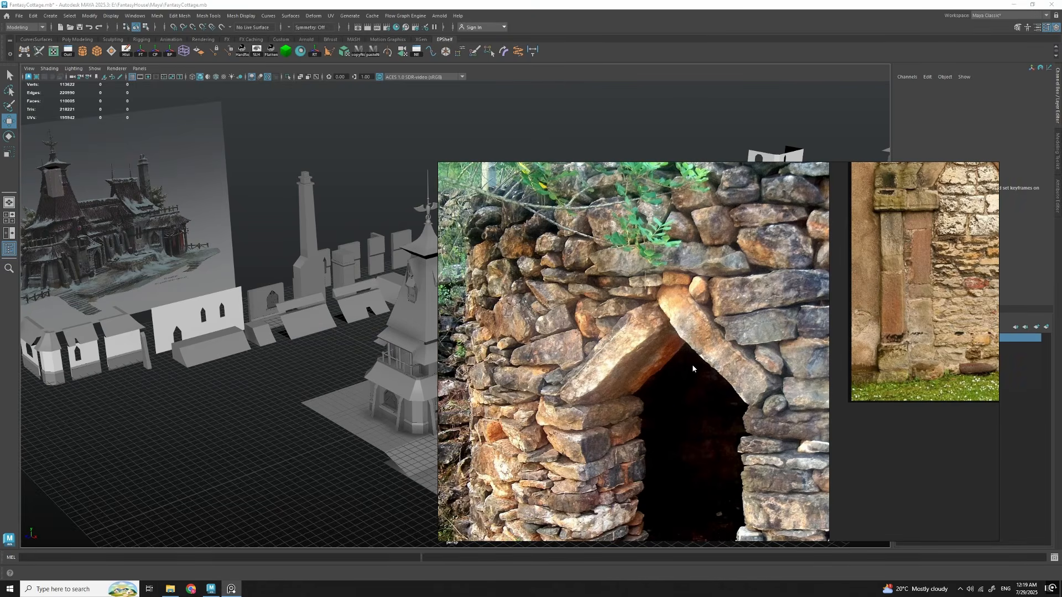
middle_drag(660, 331, 661, 272)
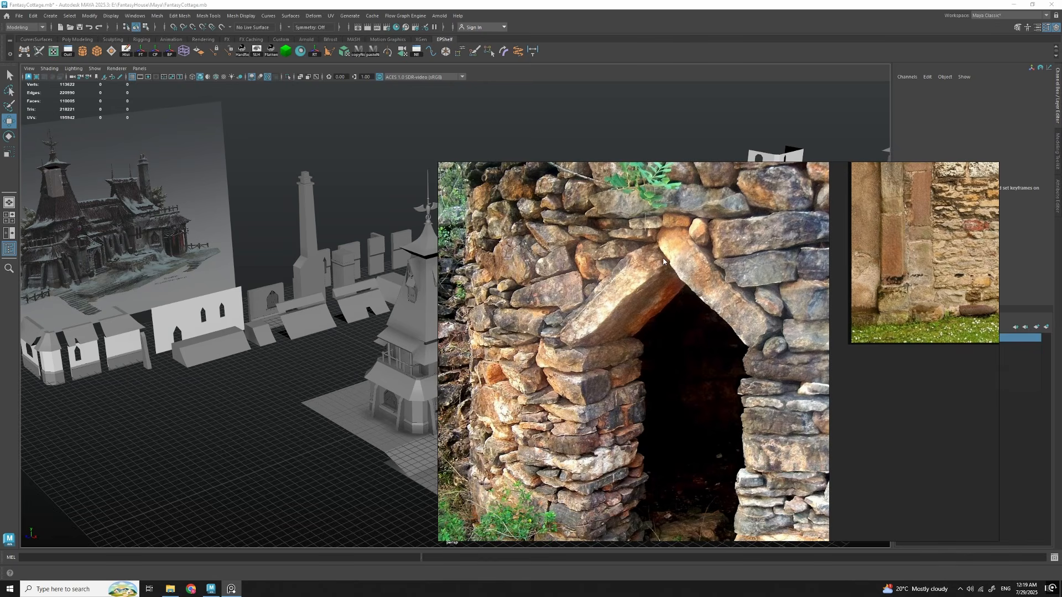
scroll(662, 261, up, 3)
scroll(622, 310, down, 6)
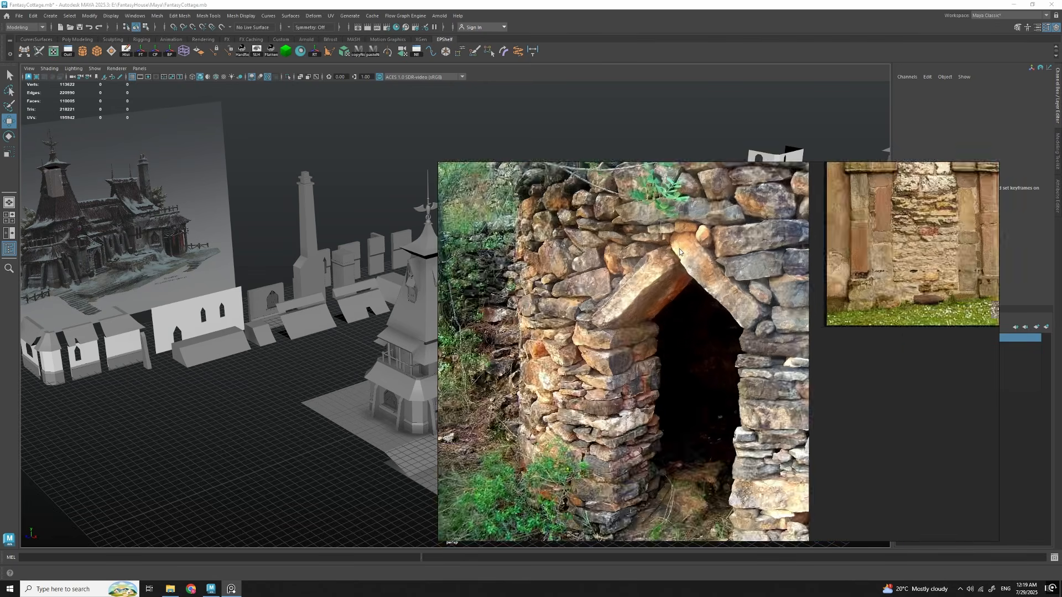
Step: Examine how the stones meet at the peak of the triangular arch in the stone wall photo
middle_drag(786, 223, 717, 308)
scroll(736, 265, up, 5)
scroll(736, 265, up, 2)
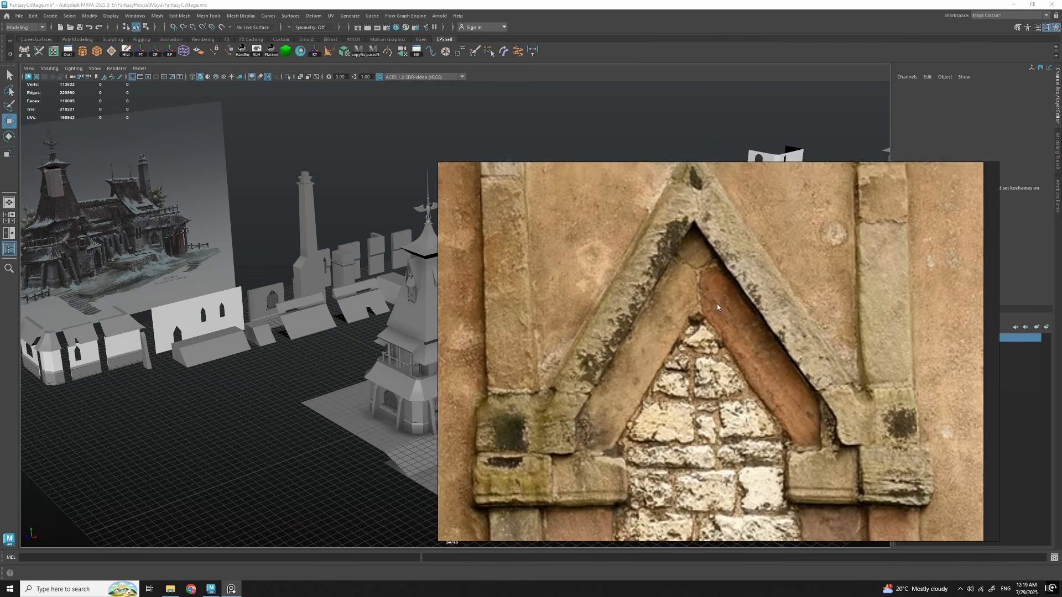
scroll(691, 282, up, 2)
scroll(651, 222, up, 2)
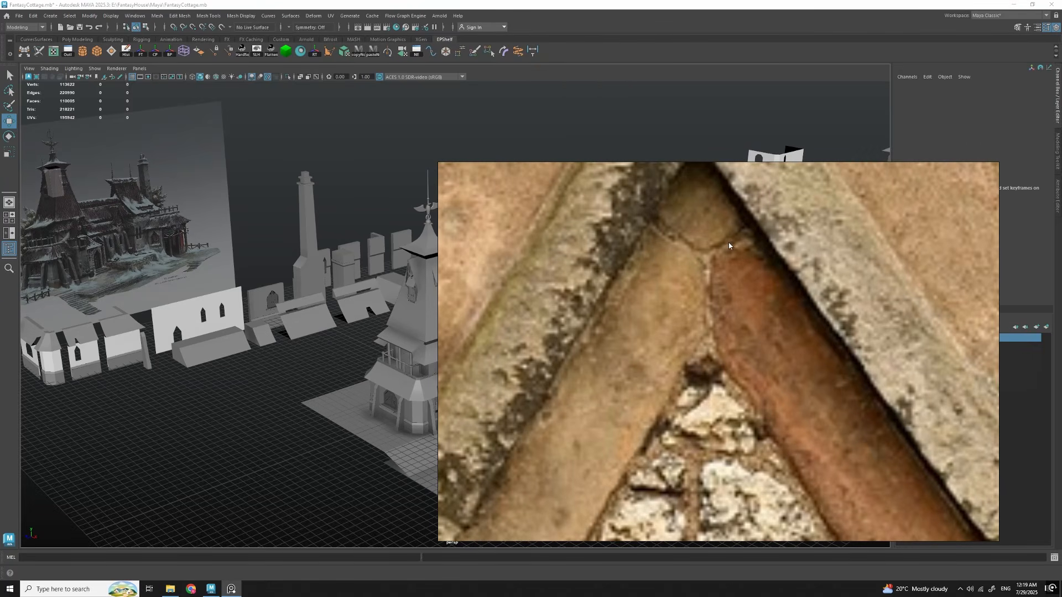
scroll(704, 295, down, 2)
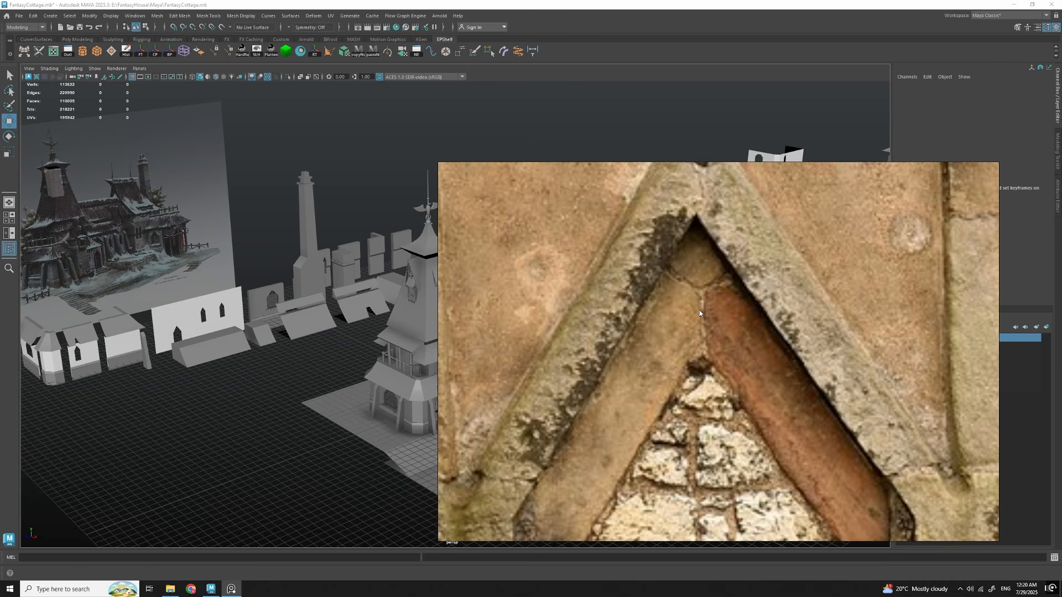
scroll(700, 314, down, 3)
scroll(700, 314, up, 1)
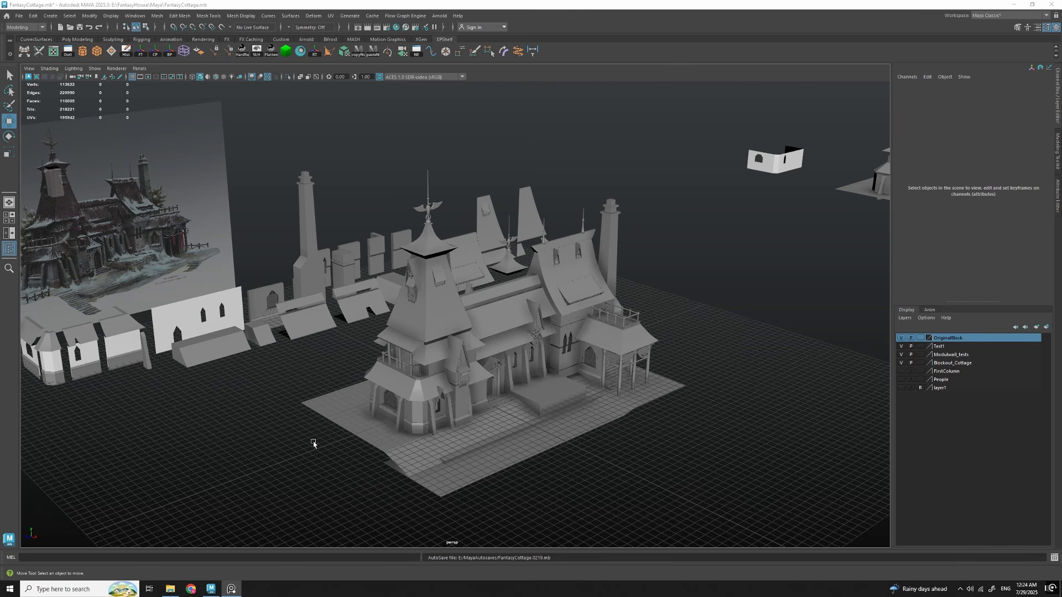
Step: Move the front face of the sill under the front section's window to adjust its depth
scroll(434, 467, up, 3)
alt+middle_drag(434, 467, 450, 355)
click(450, 355)
key(f)
alt+drag(533, 372, 592, 384)
key(q)
right_drag(581, 344, 582, 368)
mouse_move(652, 366)
alt+mouse_down()
mouse_move(520, 360)
mouse_move(636, 354)
alt+mouse_up()
click(512, 345)
key(w)
key(v)
drag(489, 327, 720, 289)
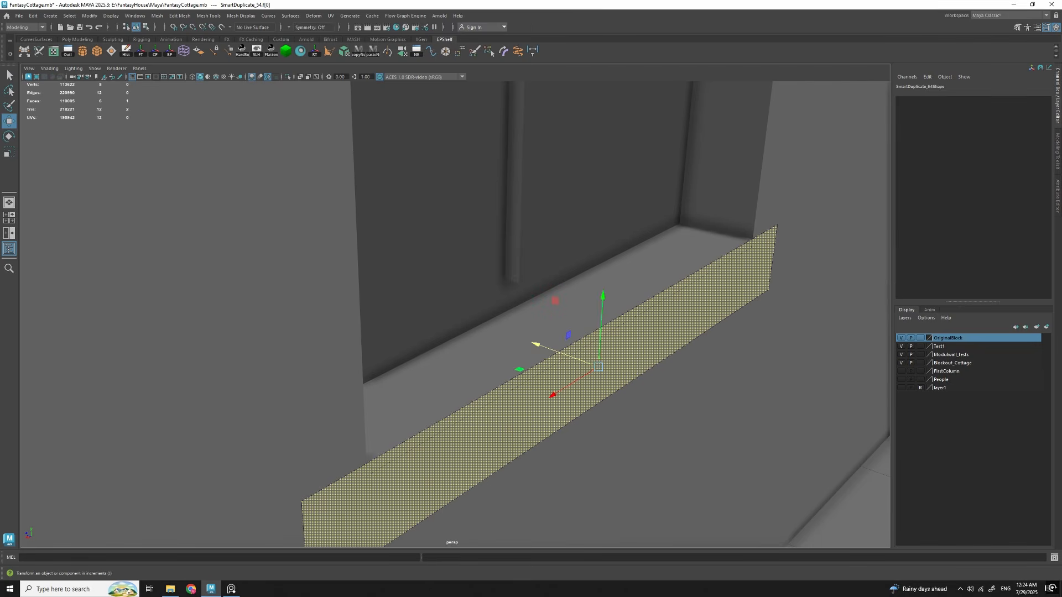
drag(536, 345, 550, 351)
key(q)
right_drag(567, 327, 597, 313)
alt+drag(599, 316, 713, 312)
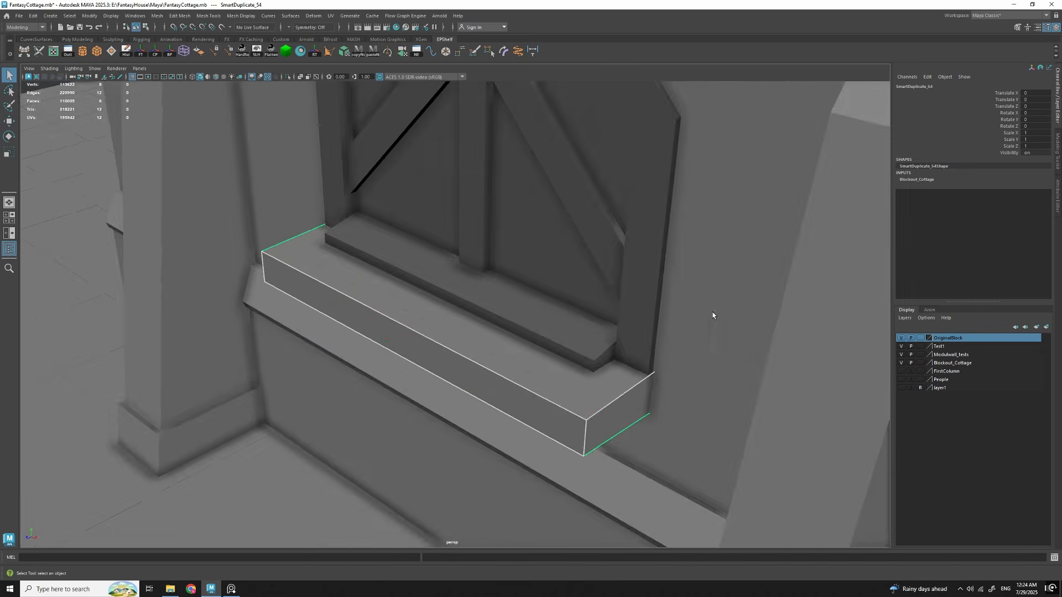
key(w)
alt+right_drag(713, 312, 549, 358)
alt+middle_drag(786, 357, 553, 355)
alt+drag(648, 358, 570, 331)
alt+middle_drag(570, 331, 664, 316)
alt+drag(663, 315, 748, 358)
key(ctrl+d)
drag(355, 349, 794, 384)
alt+middle_drag(794, 382, 442, 359)
alt+drag(443, 360, 501, 366)
alt+right_drag(501, 367, 534, 379)
drag(391, 447, 489, 338)
key(f)
key(d)
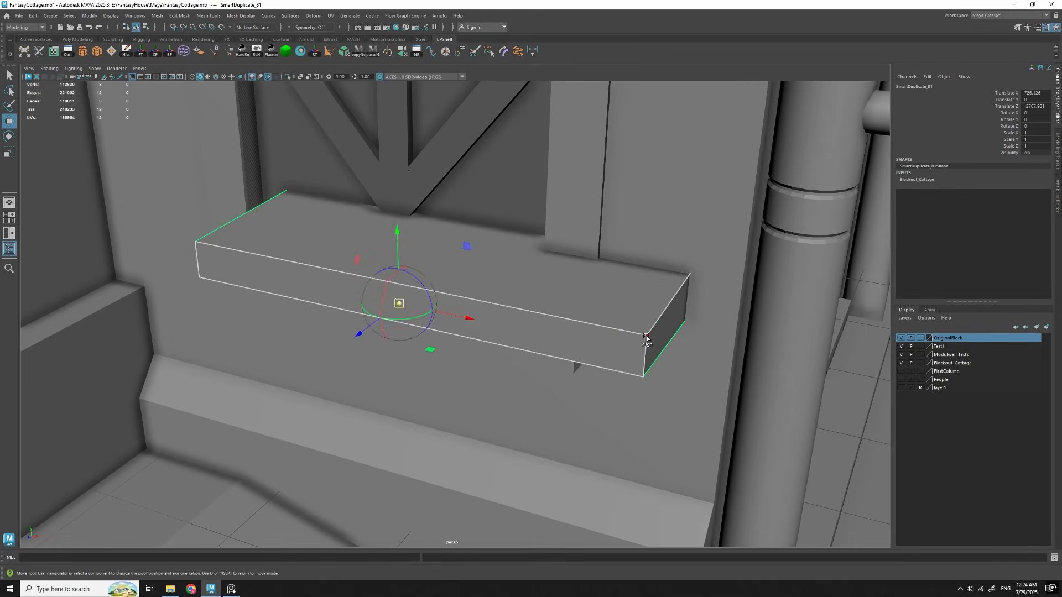
drag(648, 336, 574, 339)
alt+right_drag(574, 339, 640, 337)
alt+drag(640, 337, 554, 330)
key(Delete)
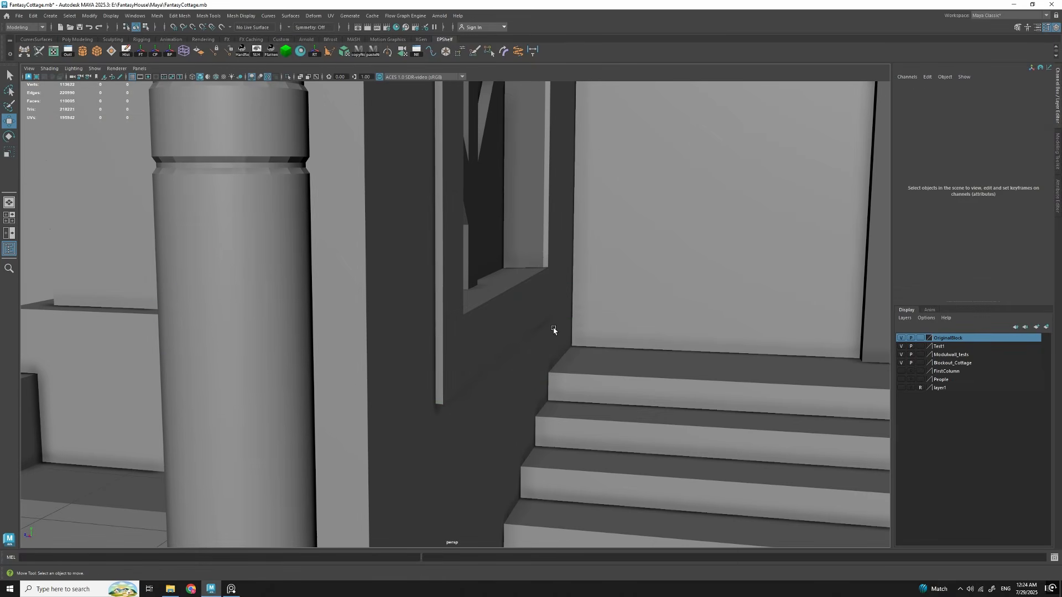
Step: Duplicate the front section's window sill and set the copy's pivot to its corner
alt+right_drag(554, 330, 483, 337)
alt+drag(484, 337, 443, 365)
click(668, 335)
key(f)
key(F11)
click(569, 365)
key(Delete)
key(q)
click(472, 337)
scroll(491, 357, down, 3)
scroll(490, 358, up, 4)
key(w)
key(d)
click(499, 365)
scroll(431, 361, down, 8)
scroll(481, 349, down, 4)
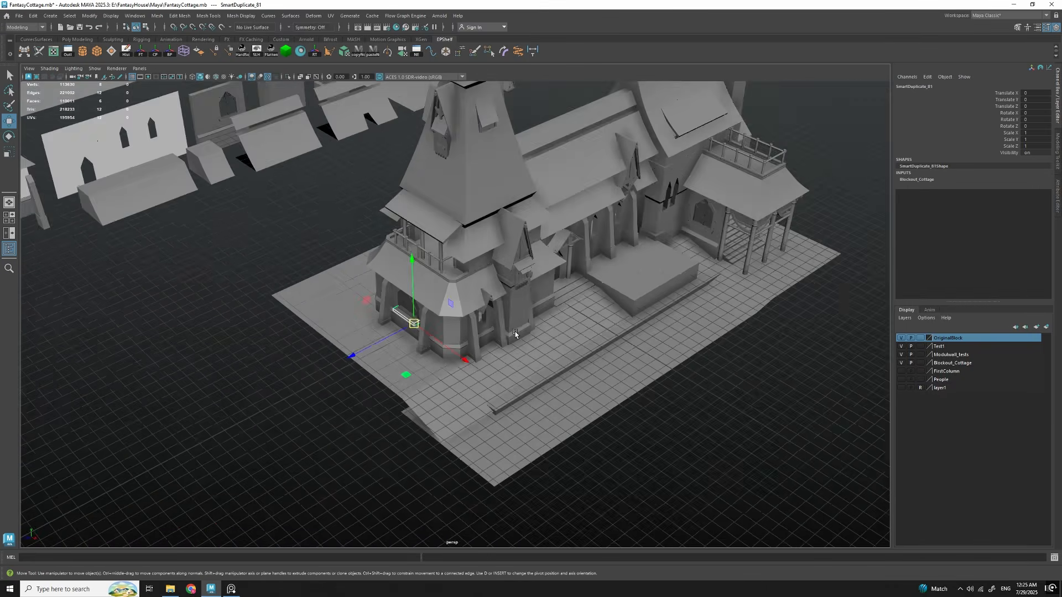
Step: Move the duplicated sill to the side wing and position it under the pointed window
alt+middle_drag(515, 334, 409, 387)
key(v)
shift+drag(308, 379, 615, 273)
key(f)
scroll(605, 431, down, 2)
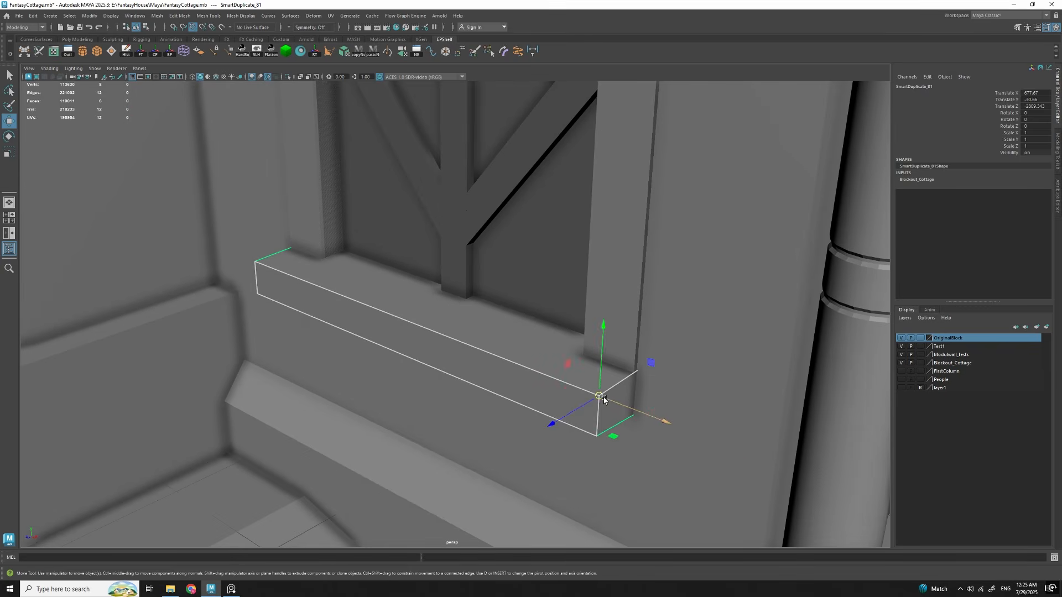
drag(549, 378, 599, 397)
alt+drag(671, 393, 509, 354)
Step: Move one face of the side wing's sill to fit the window and reposition the sill's pivot
key(q)
right_drag(510, 354, 507, 389)
click(512, 357)
alt+drag(514, 359, 630, 364)
key(w)
drag(551, 324, 619, 309)
key(q)
right_drag(619, 310, 651, 279)
alt+drag(651, 280, 582, 464)
key(r)
key(d)
click(496, 363)
key(q)
Step: Nudge another face of the side wing's sill and freeze the sill's transformations
right_drag(514, 381, 513, 416)
click(457, 377)
key(w)
drag(461, 327, 454, 330)
key(q)
right_drag(553, 422, 573, 397)
alt+drag(540, 393, 525, 362)
scroll(524, 362, down, 10)
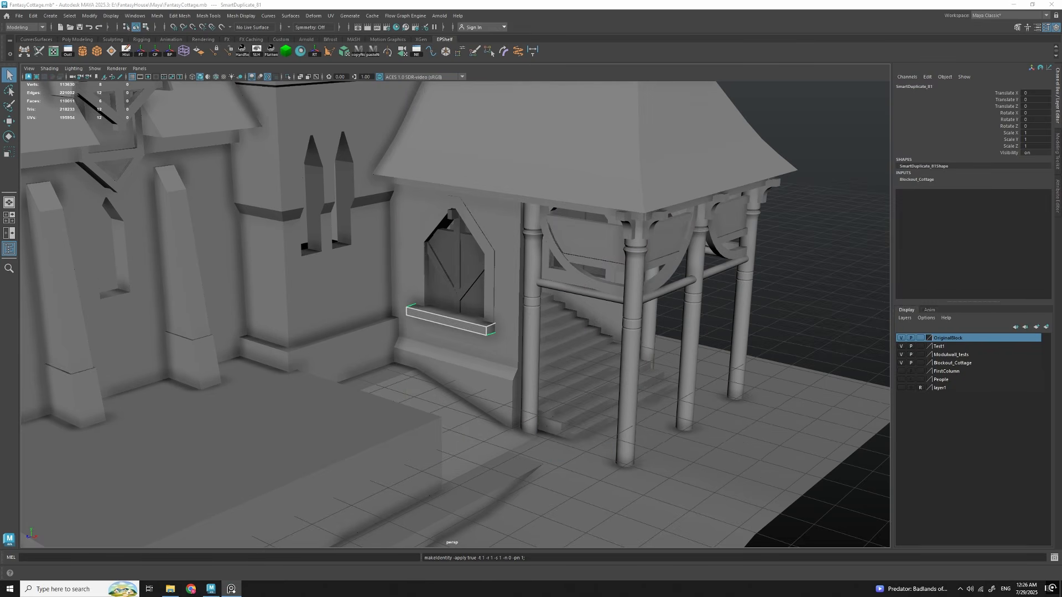
scroll(423, 328, down, 8)
key(w)
alt+drag(438, 343, 598, 333)
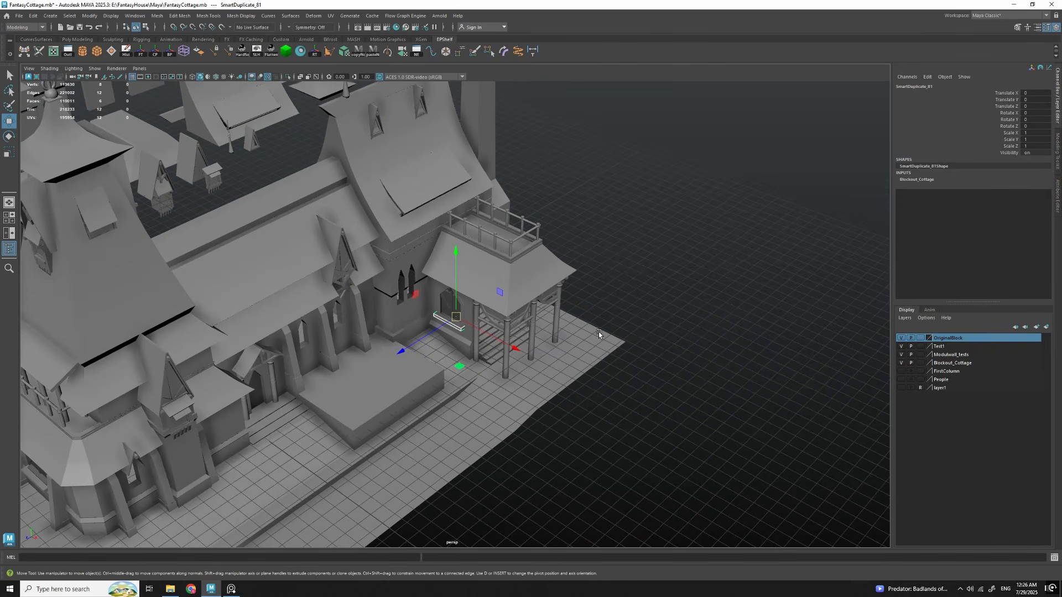
Step: Move the side wing's window sill away from the building and snap it to the grid
alt+drag(598, 333, 656, 348)
drag(493, 363, 681, 426)
alt+middle_drag(681, 426, 629, 423)
scroll(629, 417, up, 3)
key(x)
drag(630, 414, 642, 402)
key(f)
scroll(527, 359, down, 5)
key(e)
alt+drag(527, 358, 516, 378)
key(w)
scroll(593, 355, down, 3)
alt+drag(593, 356, 559, 354)
drag(391, 323, 711, 284)
click(619, 341)
scroll(619, 341, down, 3)
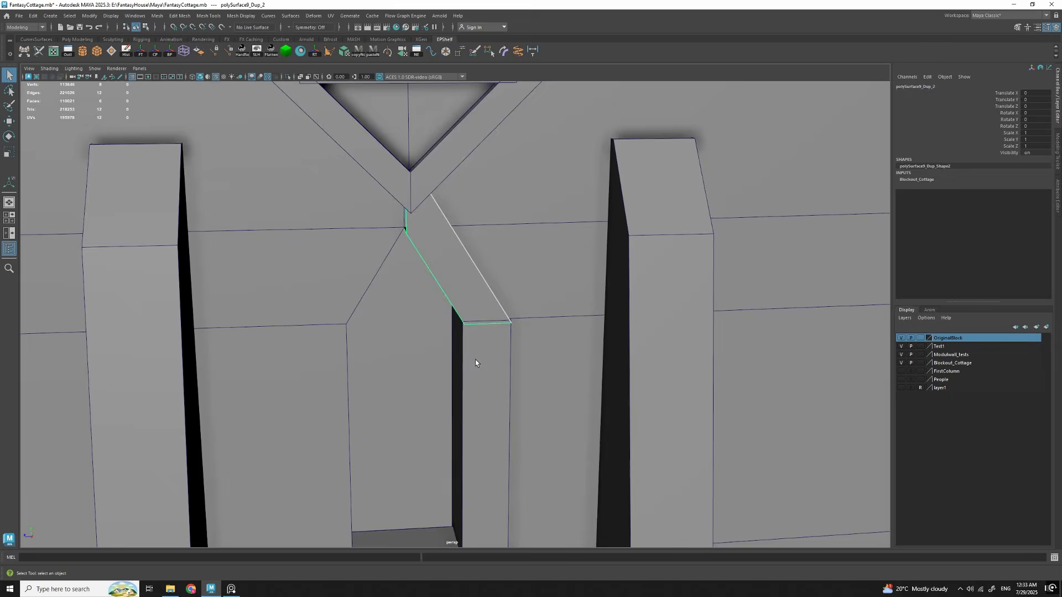
Step: Try to mirror the slanted trim above the small pointed window with a Scale Z of -1
alt+drag(476, 359, 500, 332)
key(w)
text(-1)
key(Return)
alt+drag(500, 257, 526, 231)
Step: Delete the mirrored trim beside the small pointed window
key(q)
alt+drag(404, 194, 450, 277)
scroll(451, 341, down, 5)
alt+drag(450, 343, 467, 315)
click(467, 314)
scroll(466, 276, up, 4)
shift+click(462, 237)
click(449, 290)
mouse_move(463, 238)
alt+mouse_down()
mouse_move(450, 285)
mouse_move(555, 294)
mouse_move(393, 299)
mouse_move(455, 257)
alt+mouse_up()
key(w)
scroll(450, 289, up, 2)
click(391, 323)
click(390, 324)
key(Delete)
Step: Duplicate the slanted window trim and set the copy's pivot to the centre of the window's base
click(456, 257)
scroll(487, 293, up, 4)
key(ctrl+d)
scroll(498, 387, down, 3)
key(d)
alt+drag(489, 419, 510, 334)
click(414, 503)
key(w)
drag(510, 334, 509, 311)
alt+drag(509, 311, 516, 337)
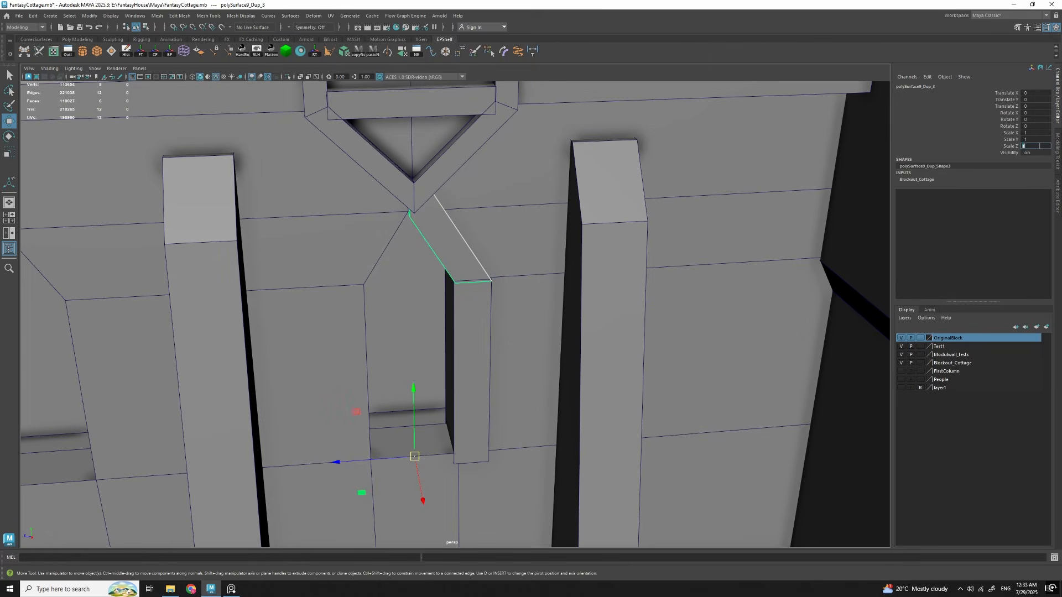
Step: Try to mirror the duplicated slanted trim across the window with a Scale Z of -1
alt+drag(609, 284, 507, 311)
scroll(508, 311, down, 2)
text(-1)
key(Return)
alt+drag(553, 260, 570, 279)
drag(559, 257, 509, 247)
alt+drag(508, 247, 523, 199)
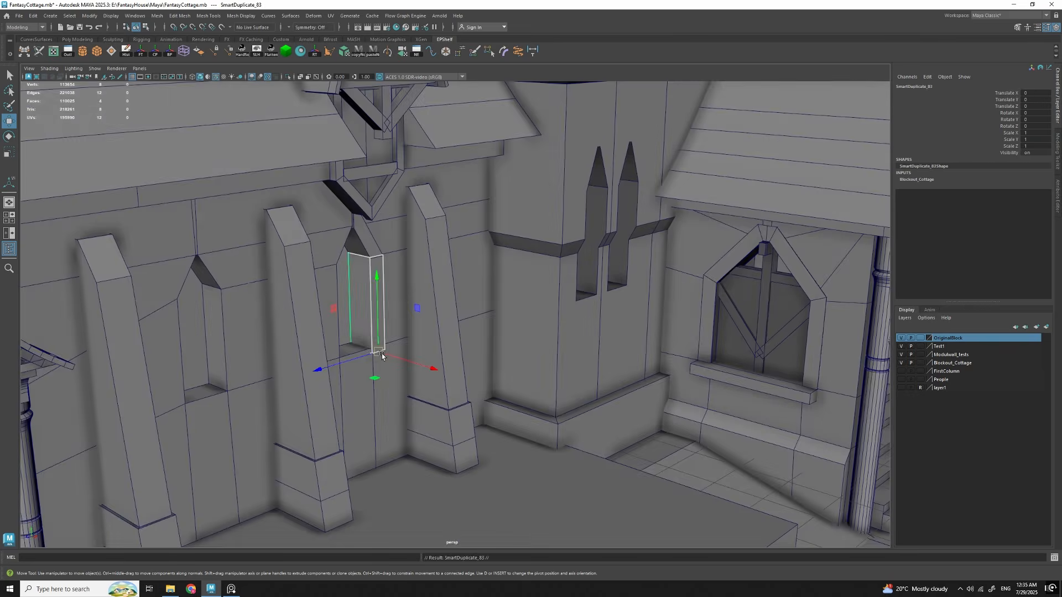
Step: Move the duplicated vertical window trim to the porch doorway and place it along the doorway's side edge
alt+drag(420, 310, 531, 354)
scroll(502, 337, down, 3)
key(r)
key(w)
drag(510, 316, 91, 465)
key(f)
alt+drag(446, 354, 461, 309)
drag(460, 303, 428, 286)
scroll(464, 349, down, 3)
scroll(429, 286, down, 5)
key(q)
Step: Raise the top vertices of the doorway's vertical trim to where the pointed arch begins
scroll(487, 304, up, 8)
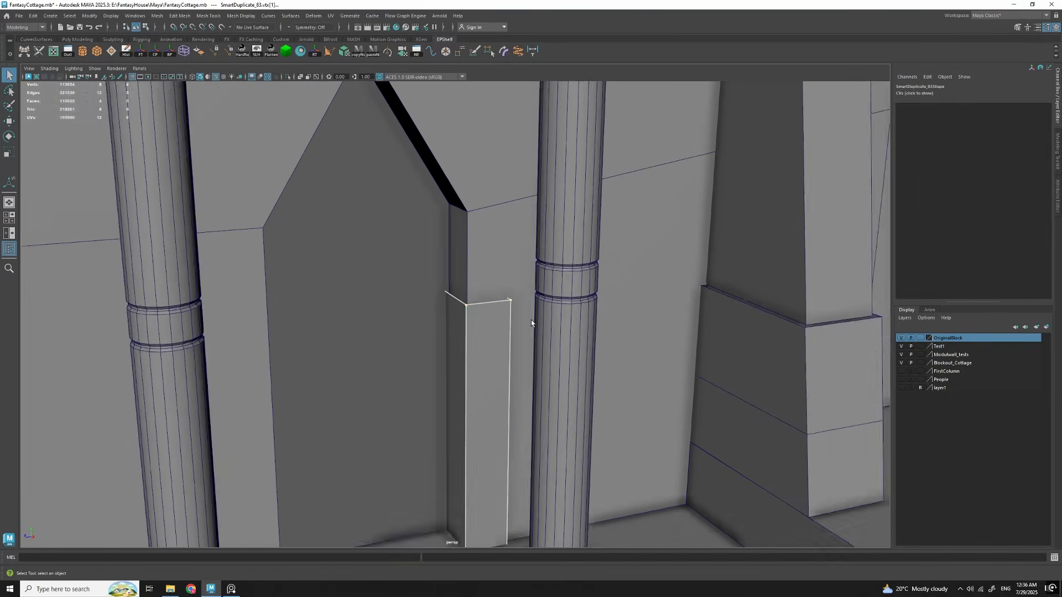
right_drag(531, 319, 476, 320)
drag(431, 271, 537, 326)
key(w)
drag(481, 293, 468, 191)
Step: Move the duplicated slanted trim onto the porch doorway's arch, resting on the vertical trim
key(q)
scroll(457, 280, down, 8)
key(w)
scroll(354, 271, up, 8)
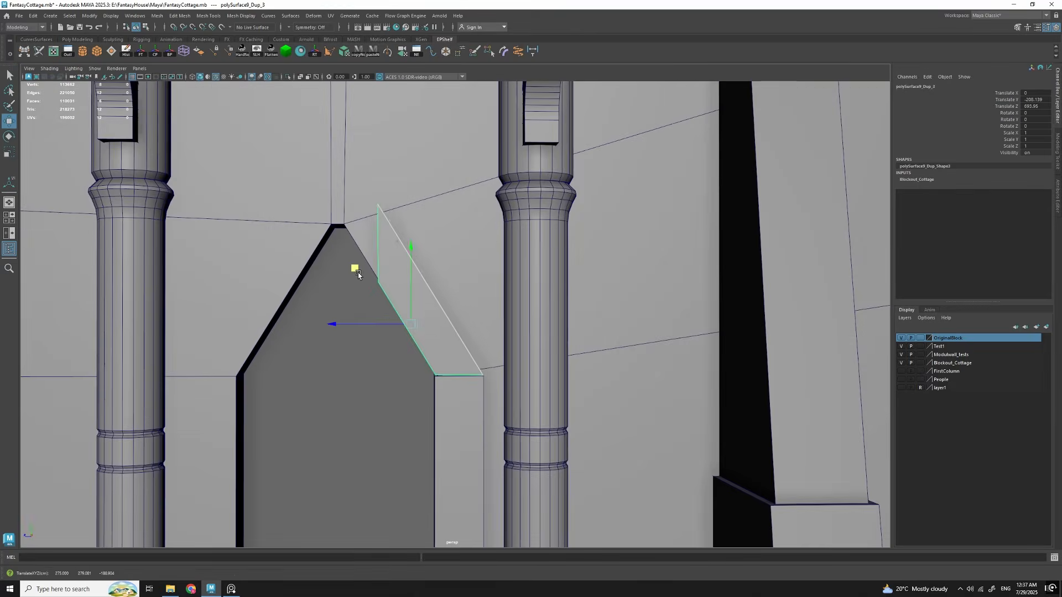
alt+drag(356, 271, 434, 331)
Step: Move the upper end face of the slanted doorway trim to the arch's peak and scale it to align
key(q)
right_drag(434, 333, 434, 382)
click(494, 350)
key(w)
scroll(512, 360, down, 5)
alt+drag(462, 346, 470, 277)
drag(471, 276, 486, 254)
key(q)
key(r)
drag(339, 221, 410, 220)
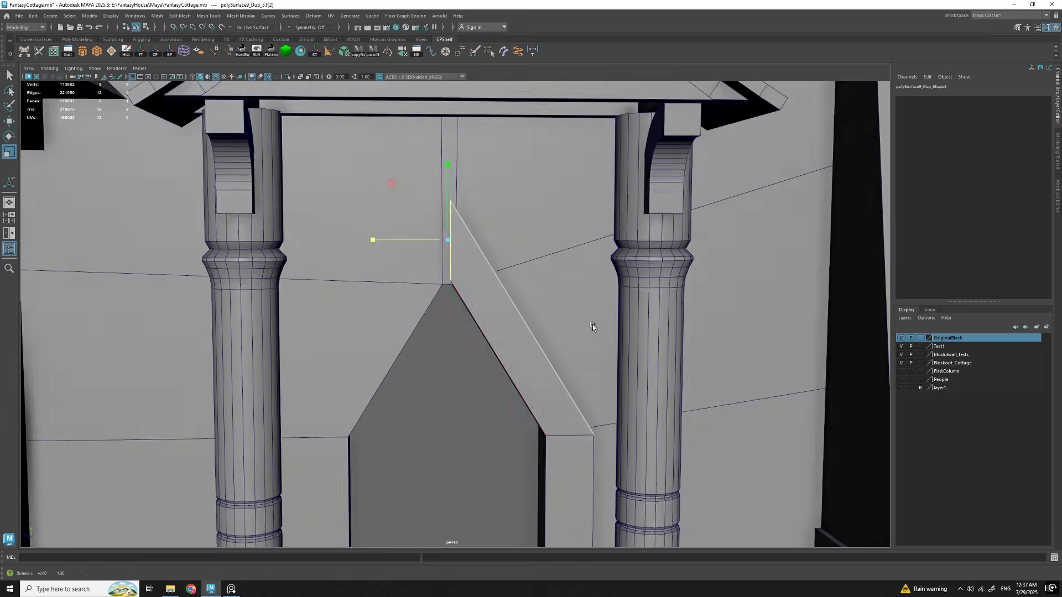
Step: Adjust the slanted trim's upper vertices and end edge to line up with the doorway's peak
right_drag(585, 325, 530, 324)
drag(426, 177, 481, 227)
key(w)
key(d)
click(542, 344)
alt+drag(547, 353, 470, 309)
key(q)
scroll(529, 261, down, 8)
scroll(470, 221, up, 6)
click(466, 190)
key(w)
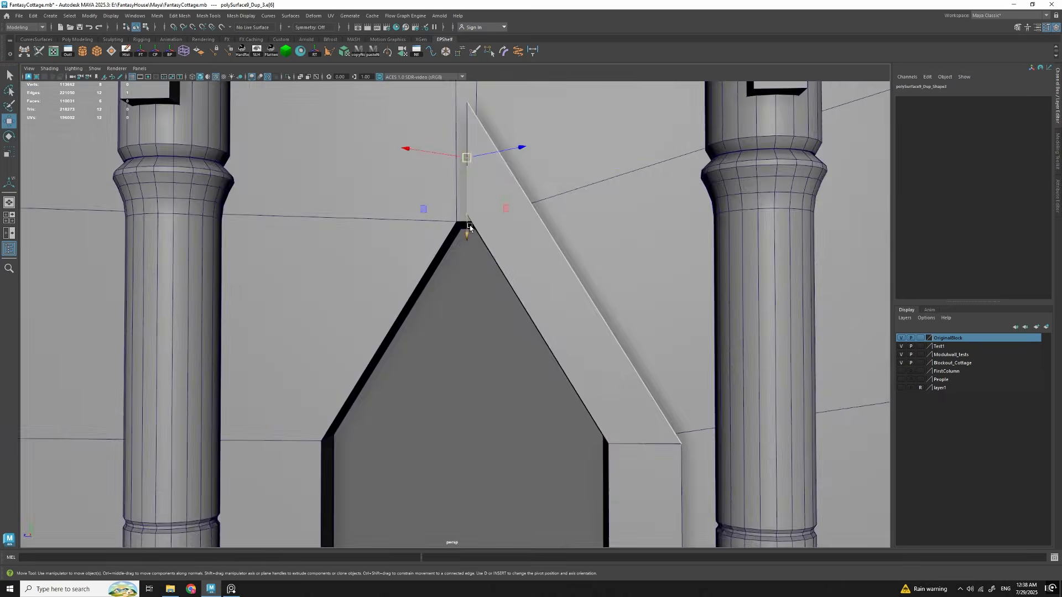
Step: In the side view, select the doorway's slanted and vertical trims together and mirror them with a Scale Z of -1
key(space)
key(space)
scroll(599, 420, down, 6)
click(216, 77)
key(q)
scroll(509, 353, up, 2)
scroll(518, 427, down, 5)
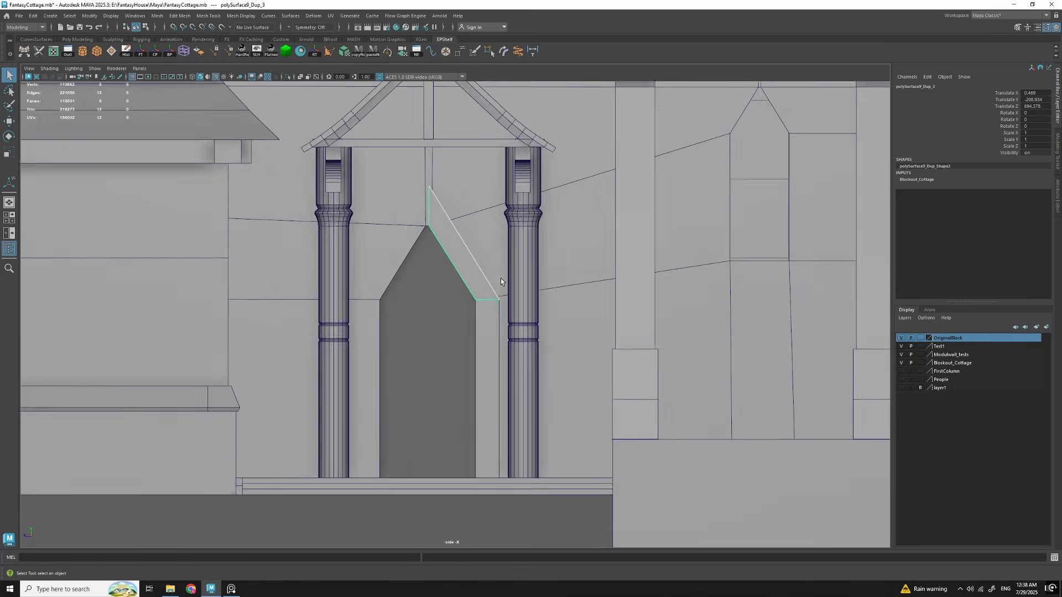
shift+click(490, 414)
scroll(546, 384, down, 3)
alt+middle_drag(546, 383, 544, 363)
key(w)
click(1035, 146)
text(-1)
key(Return)
scroll(521, 351, down, 4)
key(space)
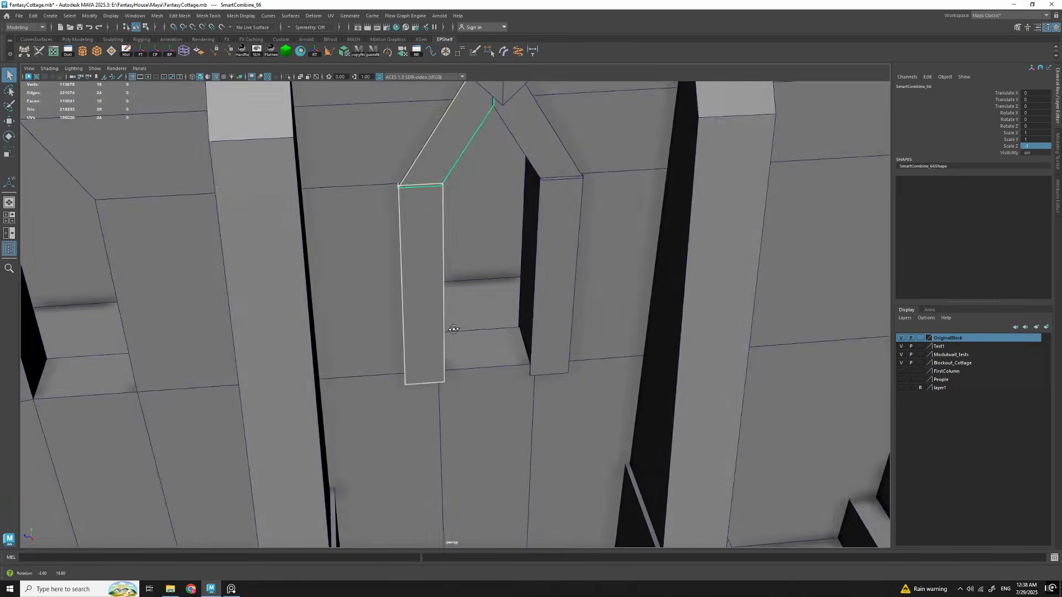
Step: Add a sill beneath the small pointed window's trim and fit it to the frame's width
click(444, 336)
scroll(445, 336, up, 8)
drag(501, 326, 515, 334)
key(F8)
scroll(515, 335, down, 6)
shift+right_drag(498, 259, 501, 278)
drag(440, 247, 376, 275)
key(r)
key(q)
Step: Examine the small pointed window's trim and sill between the buttresses, and bring up the concept art reference
scroll(442, 340, down, 4)
scroll(442, 339, down, 8)
click(456, 313)
scroll(462, 315, up, 8)
key(w)
alt+drag(462, 309, 525, 343)
key(q)
scroll(442, 332, down, 8)
alt+drag(441, 331, 462, 306)
scroll(462, 305, up, 5)
click(231, 589)
scroll(600, 350, down, 4)
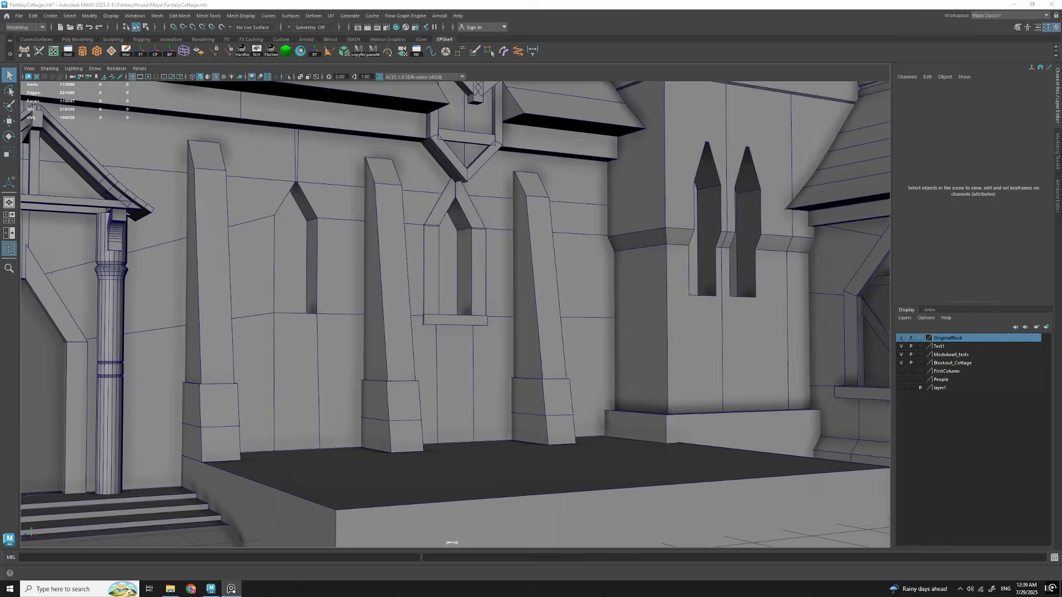
Step: Return from the concept art reference to the cottage and scale a window trim part to fit its opening
click(231, 589)
scroll(497, 310, down, 6)
click(450, 282)
scroll(450, 282, up, 8)
key(r)
drag(417, 338, 520, 332)
scroll(488, 325, down, 6)
scroll(450, 340, up, 8)
key(w)
key(q)
scroll(480, 338, down, 8)
scroll(461, 318, up, 8)
Step: Duplicate a trim part and move the copy over to the neighbouring opening
click(456, 312)
key(w)
key(q)
scroll(476, 326, down, 8)
scroll(520, 332, down, 4)
scroll(554, 350, up, 4)
scroll(554, 350, up, 6)
click(498, 392)
key(ctrl+d)
key(w)
drag(447, 420, 301, 423)
Step: Mirror the pointed window's trim half with a Scale Z of -1 so the halves meet at the peak
scroll(332, 387, up, 6)
alt+drag(433, 479, 476, 442)
key(q)
scroll(490, 346, down, 10)
scroll(431, 337, up, 10)
click(489, 332)
click(1035, 146)
text(-1)
scroll(469, 308, down, 8)
alt+drag(470, 308, 554, 335)
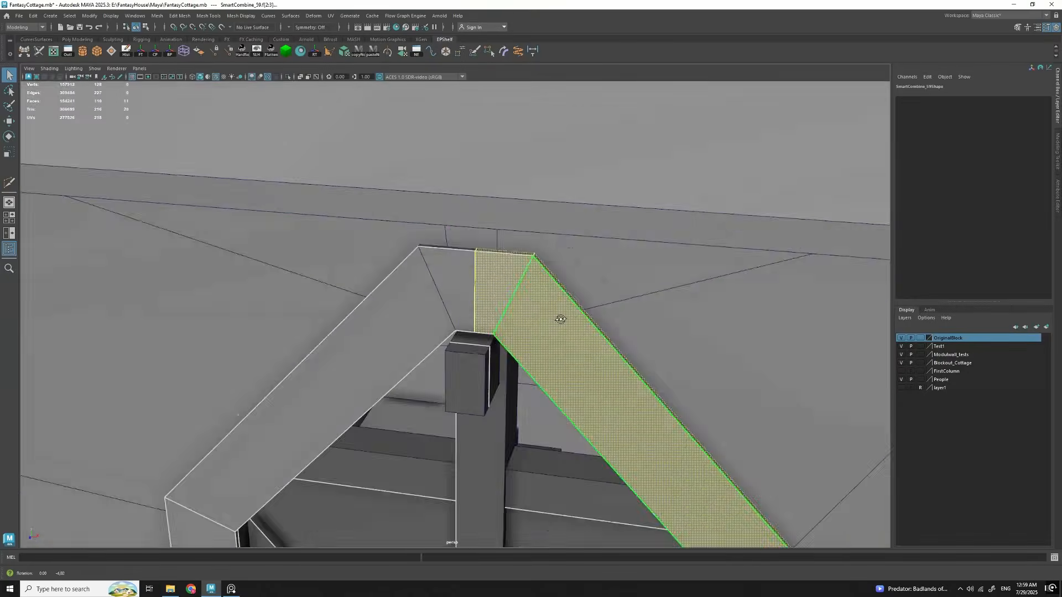
Step: Duplicate the slanted half of the large pointed window's trim and place the copy beside the window
key(ctrl+d)
key(w)
scroll(560, 319, down, 8)
scroll(536, 340, up, 8)
alt+drag(537, 341, 475, 332)
key(q)
right_drag(406, 285, 407, 244)
double_click(370, 238)
alt+drag(407, 310, 487, 244)
double_click(542, 402)
scroll(407, 325, down, 6)
alt+drag(476, 310, 407, 325)
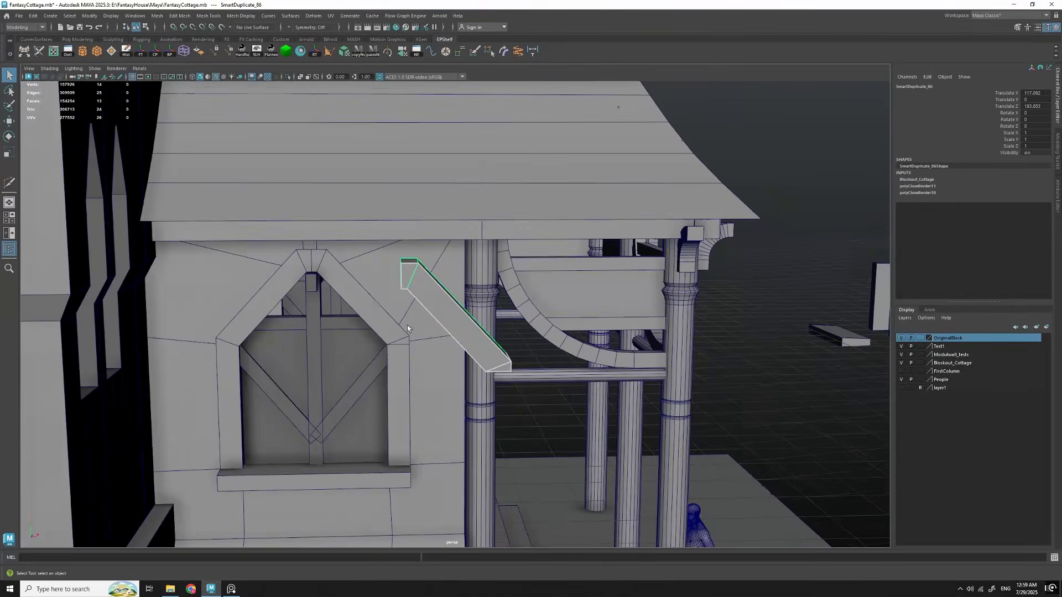
Step: Move the slanted trim copy away from the cottage onto the empty grid and rotate it beside the other loose pieces
scroll(442, 332, down, 8)
scroll(497, 354, up, 8)
alt+drag(497, 359, 545, 310)
key(w)
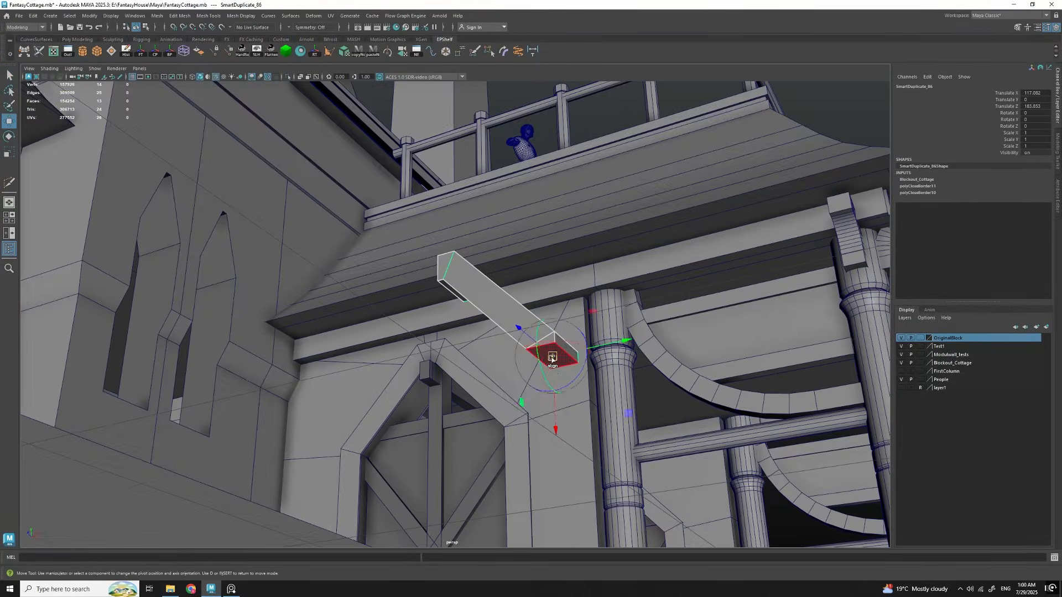
scroll(550, 355, down, 10)
drag(442, 354, 719, 255)
scroll(718, 257, up, 10)
key(e)
drag(456, 445, 547, 409)
scroll(555, 363, down, 10)
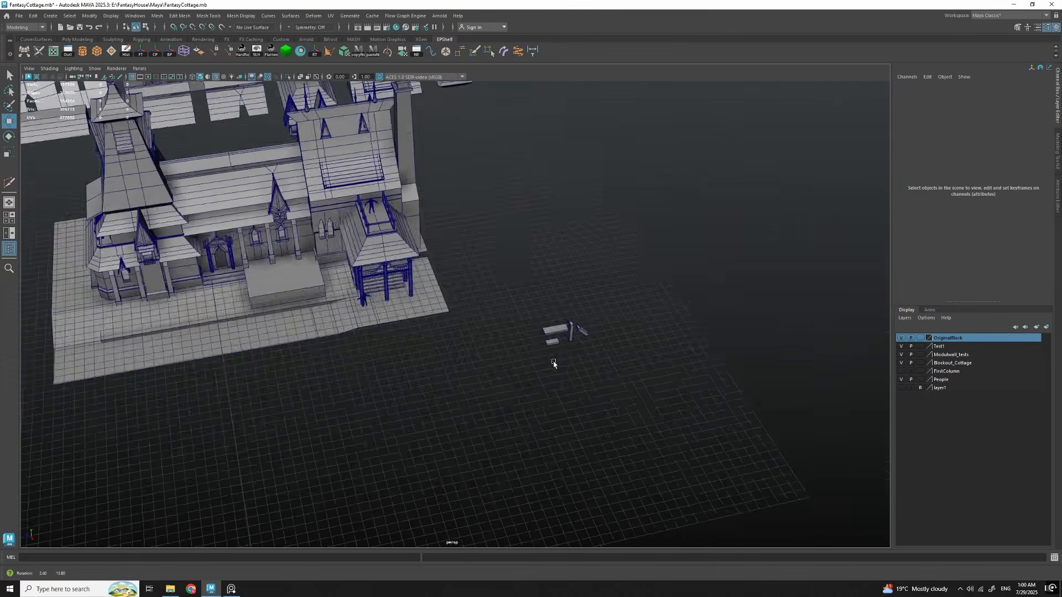
Step: Duplicate another trim part from the cottage and move the copy over to the loose pieces on the grid
scroll(555, 332, up, 10)
click(470, 326)
right_drag(487, 310, 487, 351)
double_click(464, 287)
key(ctrl+d)
key(w)
drag(514, 381, 424, 337)
scroll(466, 315, up, 6)
scroll(442, 343, down, 10)
drag(498, 374, 687, 367)
scroll(553, 354, up, 10)
Step: Select several more trim and beam parts together, duplicate them for the loose kit, and frame the copies
key(q)
alt+drag(475, 354, 493, 347)
scroll(493, 347, down, 10)
click(387, 332)
alt+middle_drag(377, 326, 553, 354)
alt+drag(498, 343, 531, 320)
scroll(497, 332, up, 8)
click(539, 288)
scroll(427, 335, up, 6)
click(393, 344)
alt+drag(388, 321, 479, 353)
scroll(442, 332, up, 5)
shift+click(399, 306)
click(399, 310)
scroll(445, 322, down, 5)
shift+click(459, 329)
scroll(472, 247, up, 5)
alt+drag(472, 247, 725, 310)
scroll(493, 324, down, 10)
key(ctrl+d)
key(w)
key(f)
scroll(453, 310, up, 5)
scroll(454, 310, down, 10)
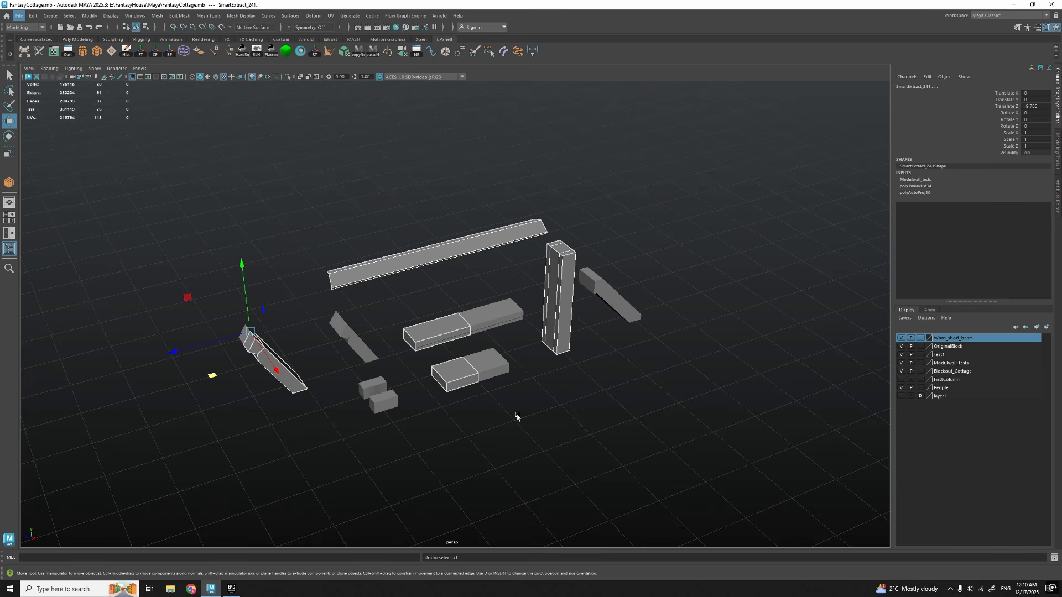
Step: Examine the collected beam, post, sill and slanted trim pieces from several angles, including their open backs and position beside the cottage
scroll(552, 379, up, 3)
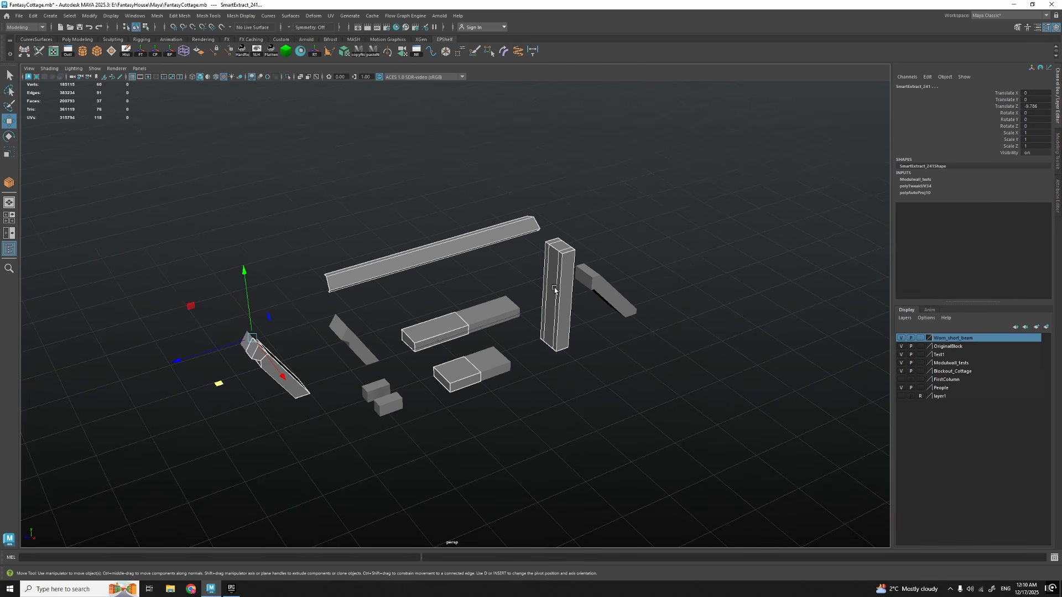
scroll(573, 306, up, 1)
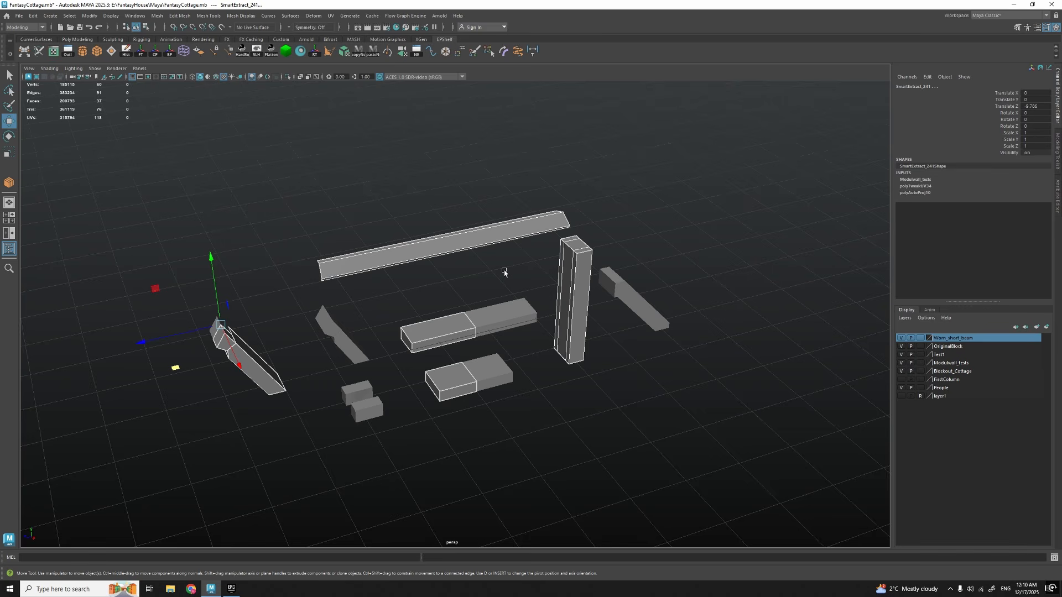
alt+drag(482, 300, 464, 348)
scroll(508, 315, up, 5)
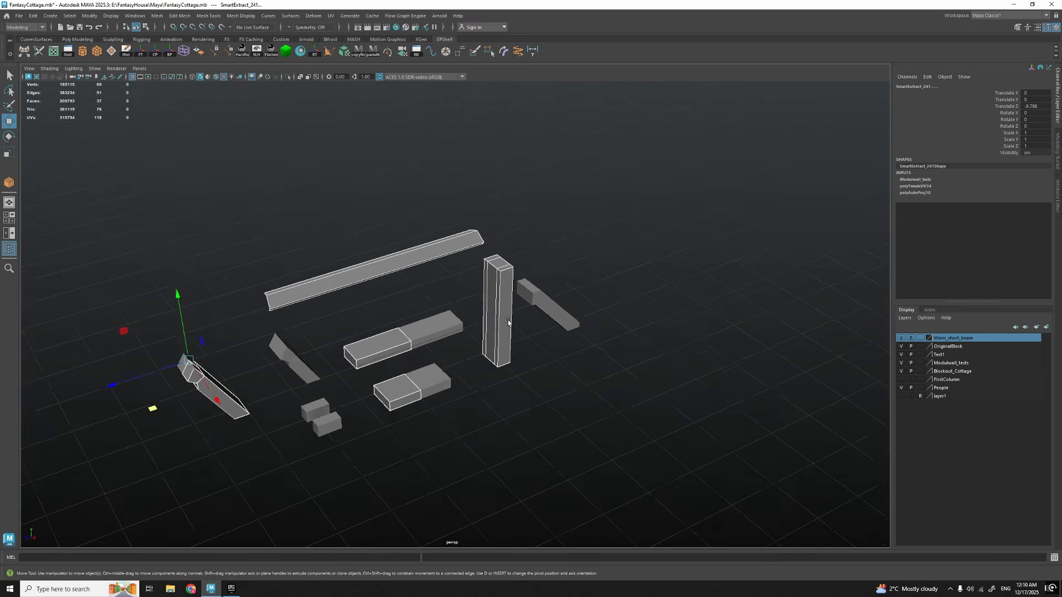
alt+drag(516, 301, 518, 227)
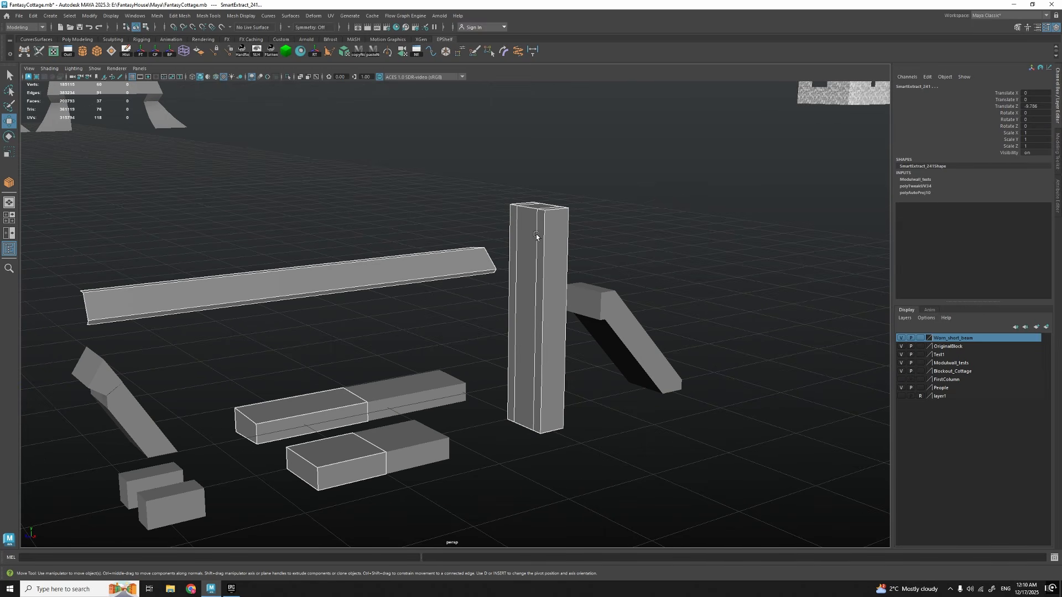
alt+drag(538, 354, 489, 260)
scroll(549, 278, down, 2)
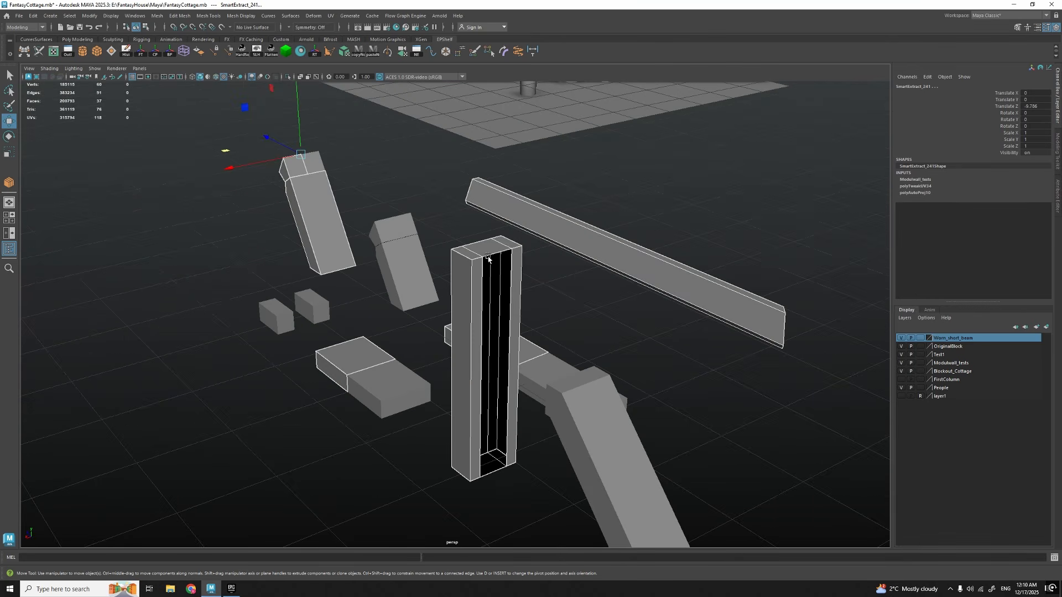
scroll(509, 316, down, 2)
scroll(509, 316, down, 3)
alt+drag(509, 316, 562, 313)
alt+middle_drag(442, 326, 493, 396)
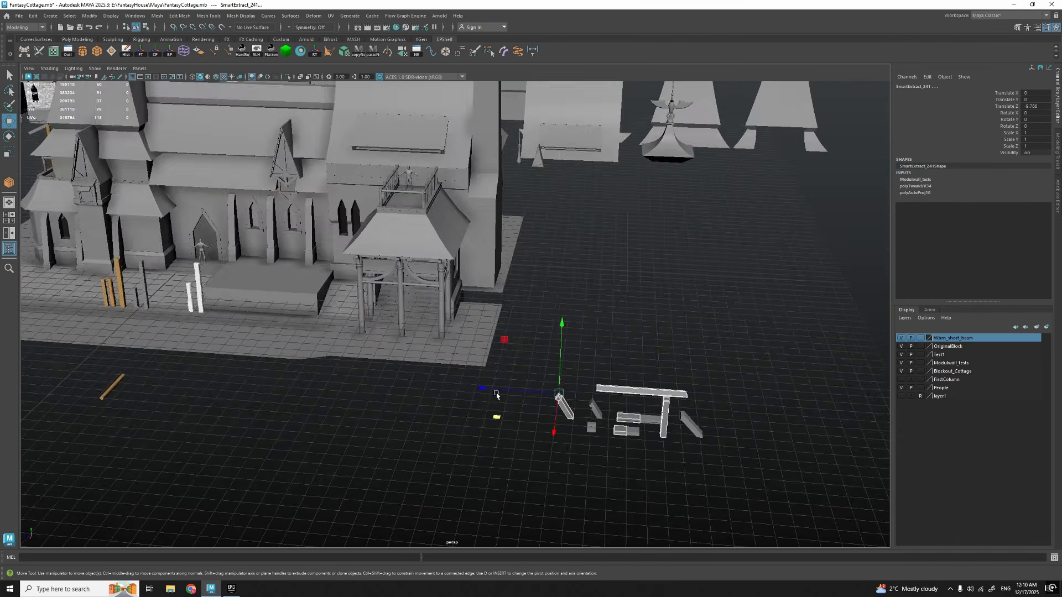
alt+drag(492, 396, 531, 365)
alt+middle_drag(310, 316, 410, 334)
scroll(411, 334, up, 5)
scroll(410, 334, up, 4)
click(540, 308)
alt+drag(579, 323, 583, 424)
key(f)
scroll(534, 319, up, 2)
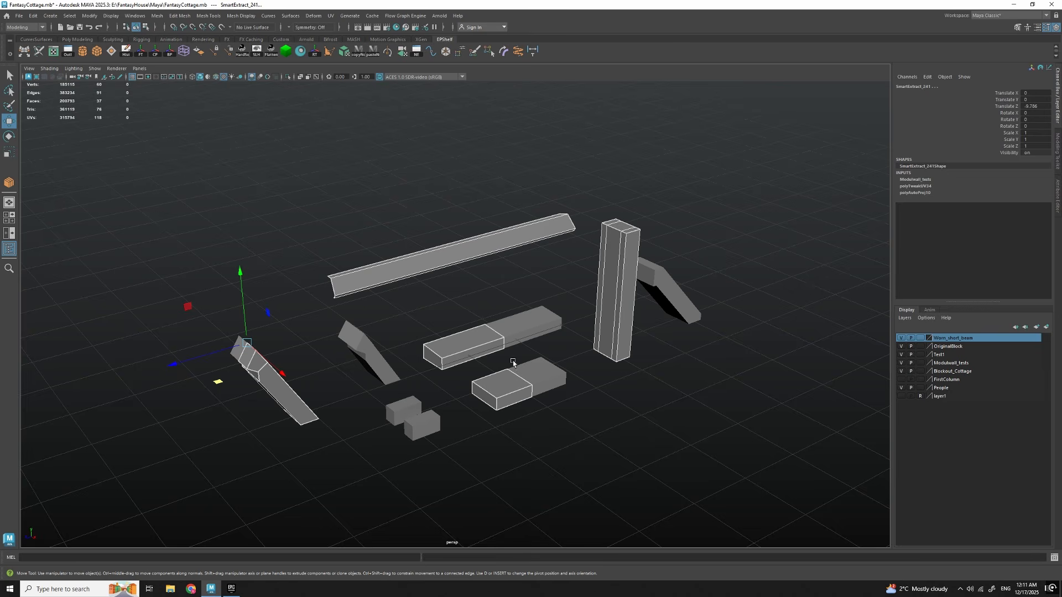
Step: Compare the loose trim pieces with the buttresses, sills and wall bands on the cottage
alt+drag(487, 326, 575, 268)
alt+drag(491, 318, 331, 288)
scroll(332, 287, down, 10)
alt+middle_drag(332, 288, 477, 378)
alt+drag(477, 378, 562, 339)
scroll(562, 339, up, 8)
alt+middle_drag(562, 339, 460, 282)
scroll(460, 282, up, 6)
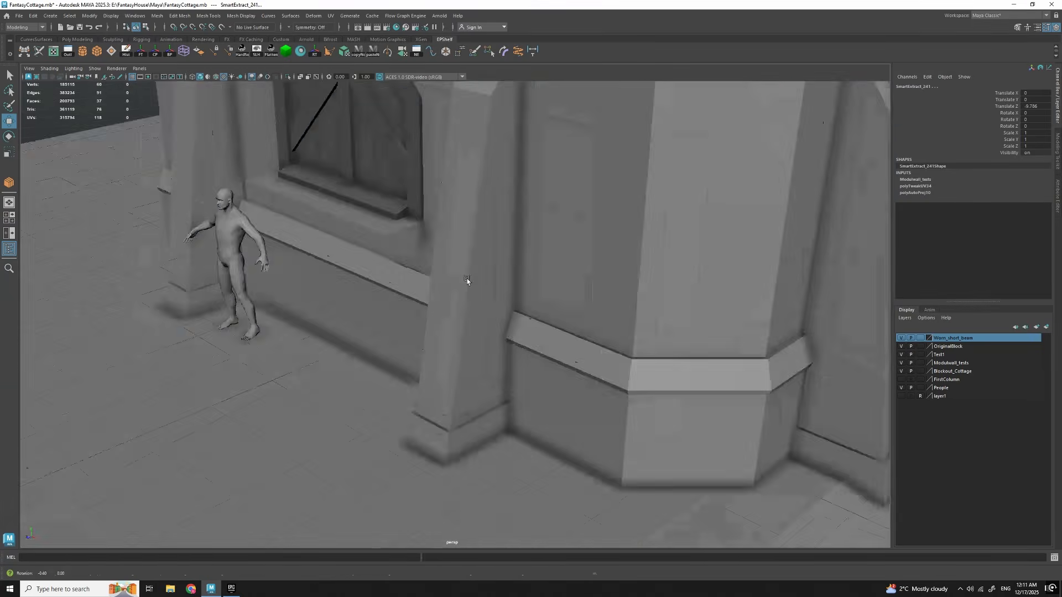
alt+drag(459, 282, 542, 353)
click(500, 327)
scroll(515, 333, up, 3)
scroll(516, 333, up, 3)
alt+drag(566, 267, 492, 278)
scroll(447, 272, down, 3)
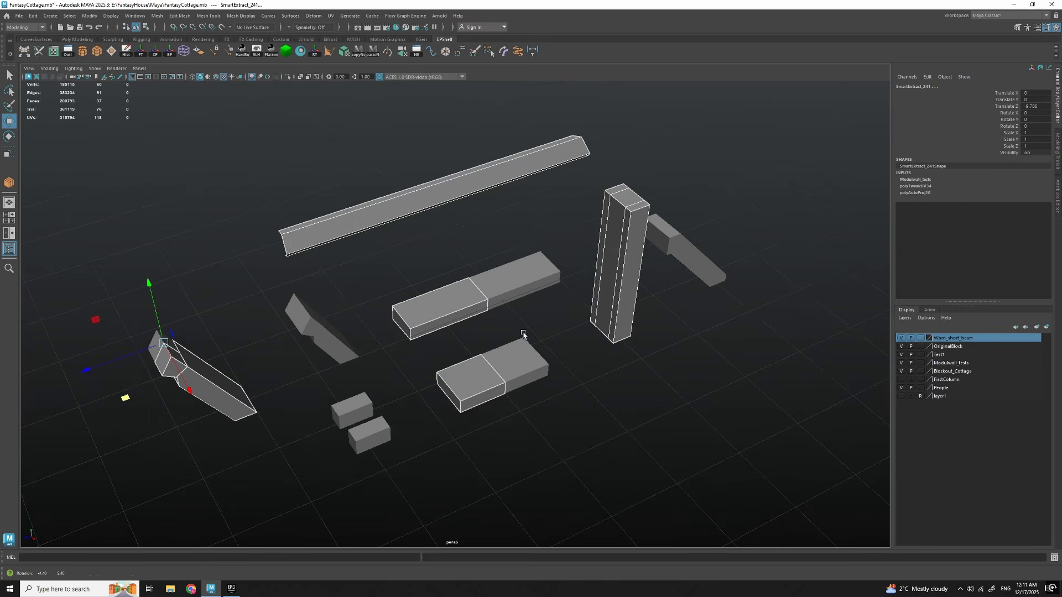
Step: Examine the two sill pieces closely, checking where each one is divided into halves
scroll(494, 316, up, 5)
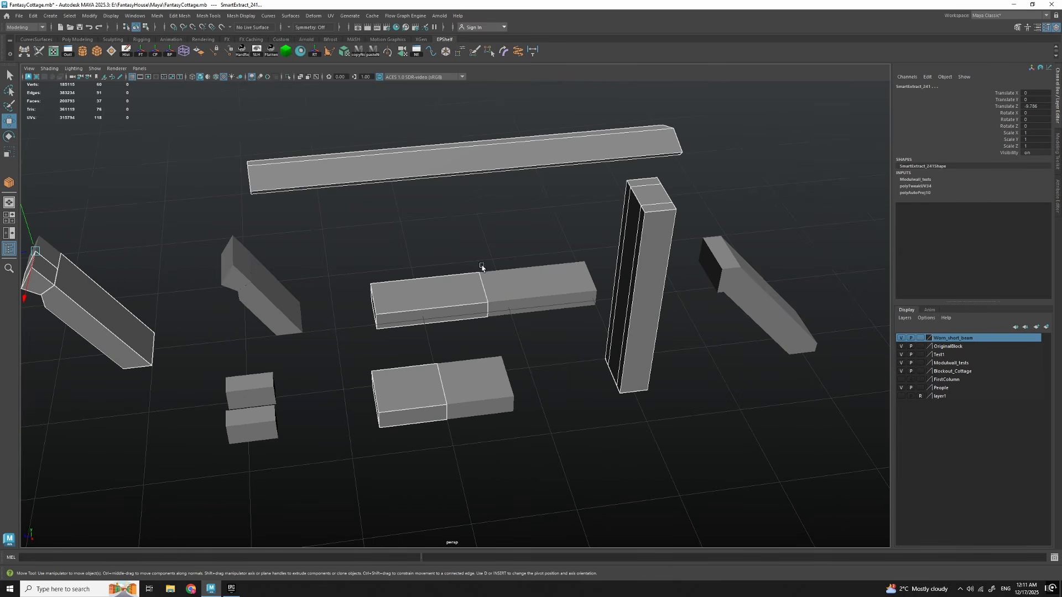
scroll(462, 403, down, 3)
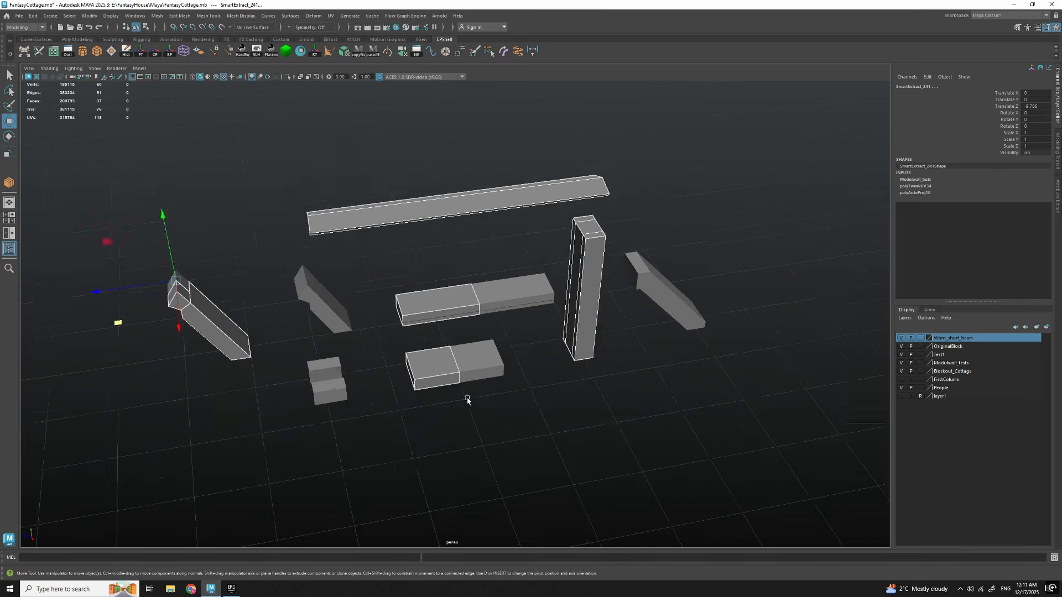
scroll(482, 394, up, 2)
alt+drag(492, 389, 469, 385)
scroll(472, 354, up, 2)
alt+drag(473, 321, 474, 345)
scroll(479, 349, up, 3)
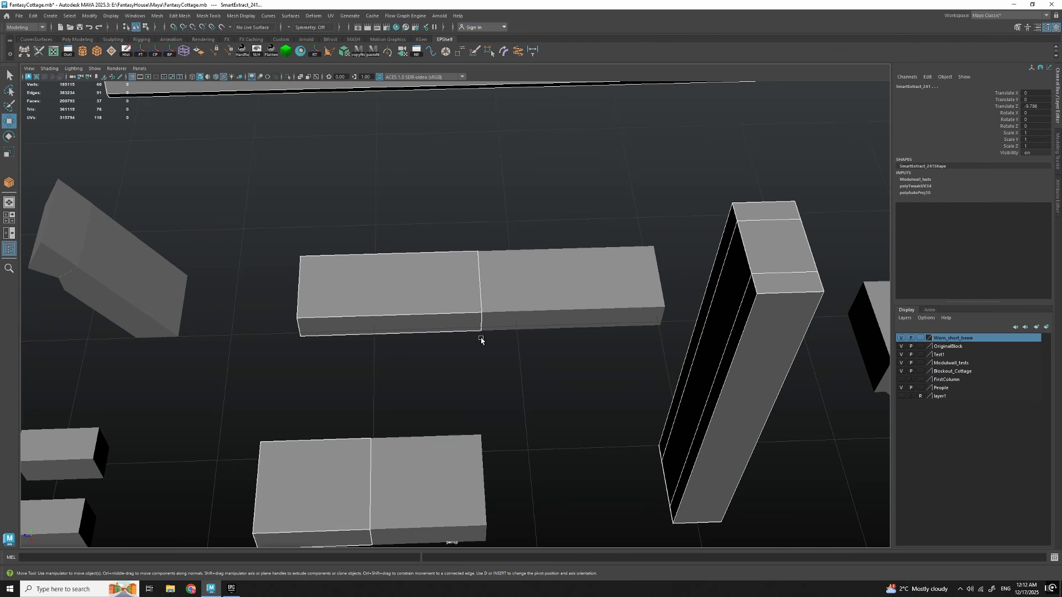
scroll(515, 335, down, 2)
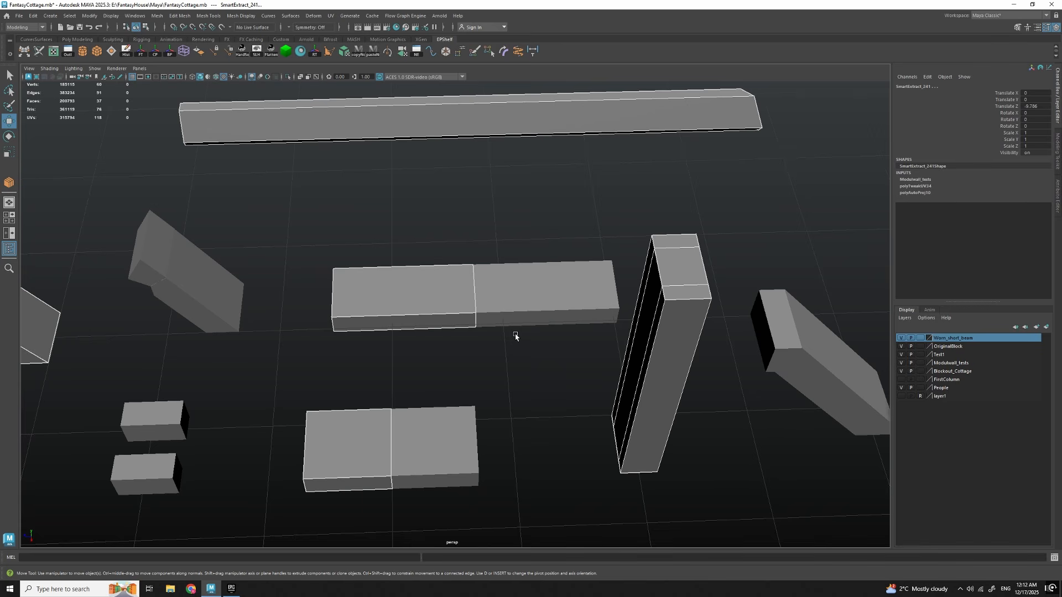
alt+drag(515, 357, 567, 317)
scroll(566, 317, up, 4)
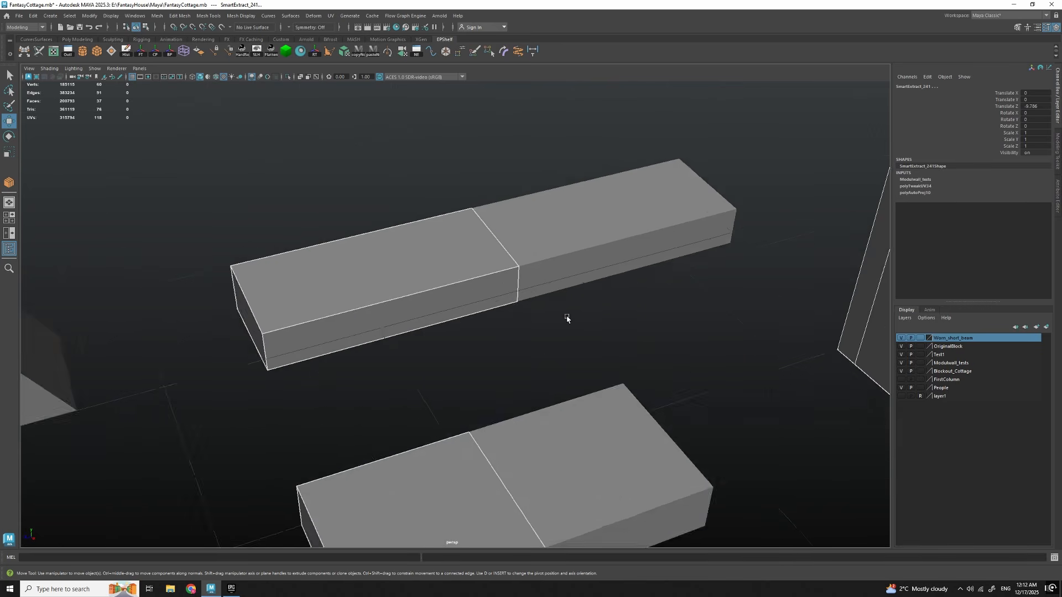
alt+middle_drag(566, 318, 511, 356)
scroll(399, 246, up, 3)
scroll(444, 362, down, 6)
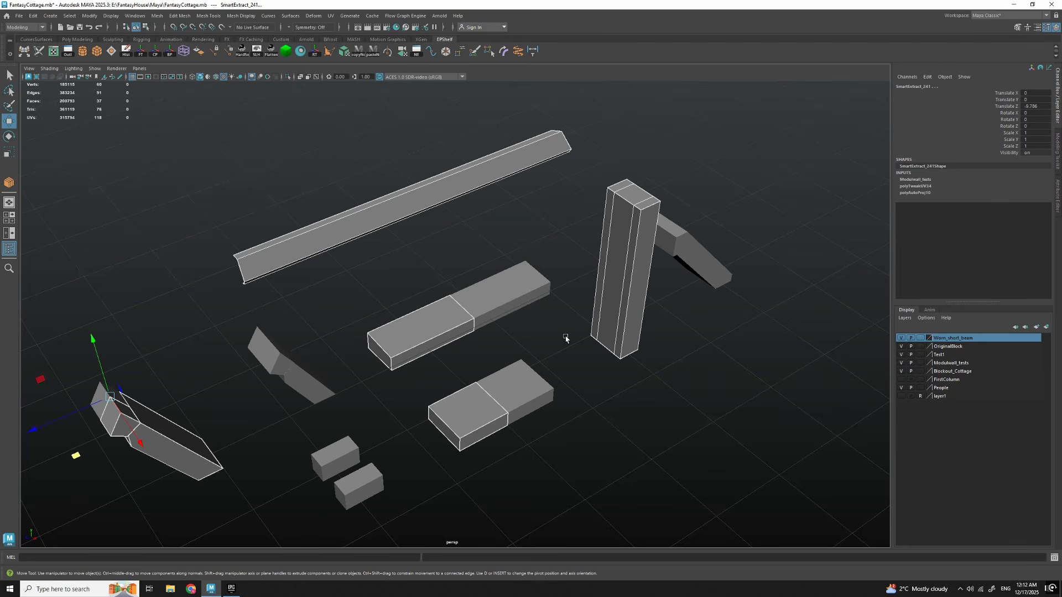
Step: Bring the UV Editor beside the kit pieces and inspect the UV layout of the selected parts
alt+drag(565, 339, 578, 310)
drag(1061, 42, 747, 114)
scroll(665, 313, up, 2)
alt+middle_drag(689, 349, 753, 333)
scroll(754, 333, up, 2)
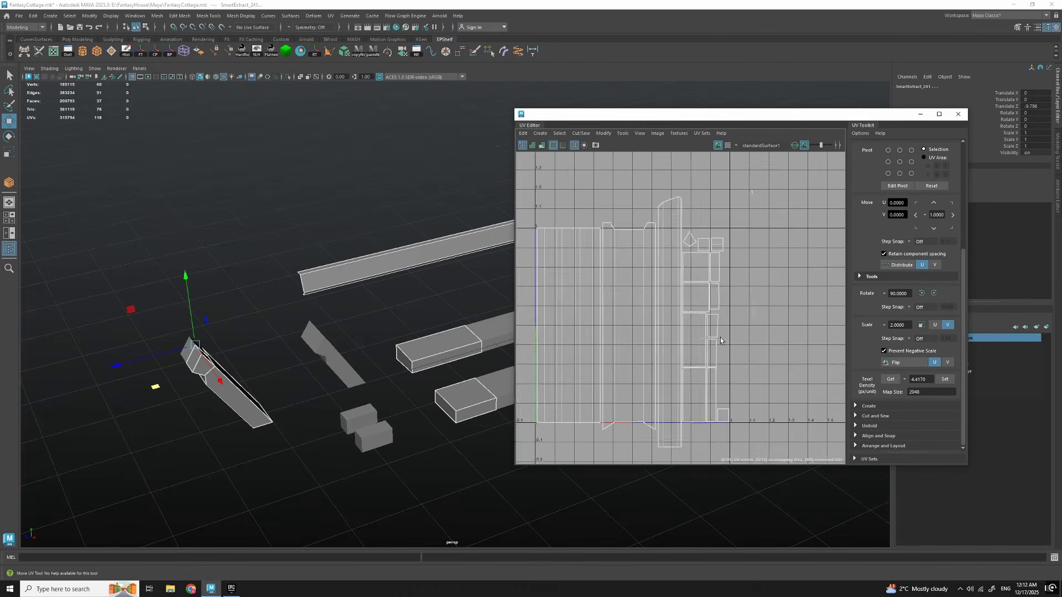
scroll(734, 387, down, 2)
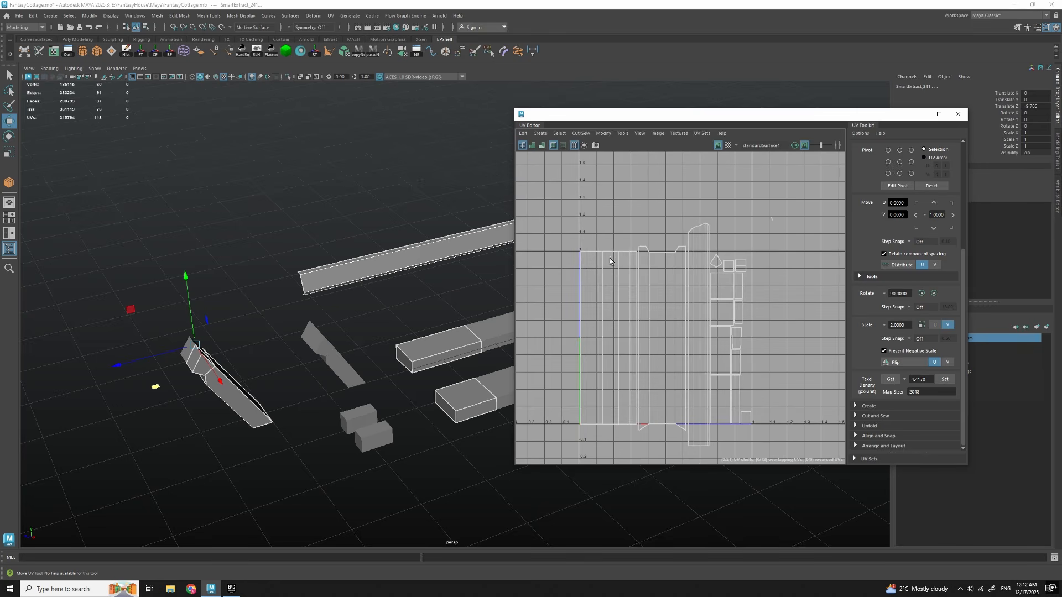
alt+middle_drag(726, 356, 715, 356)
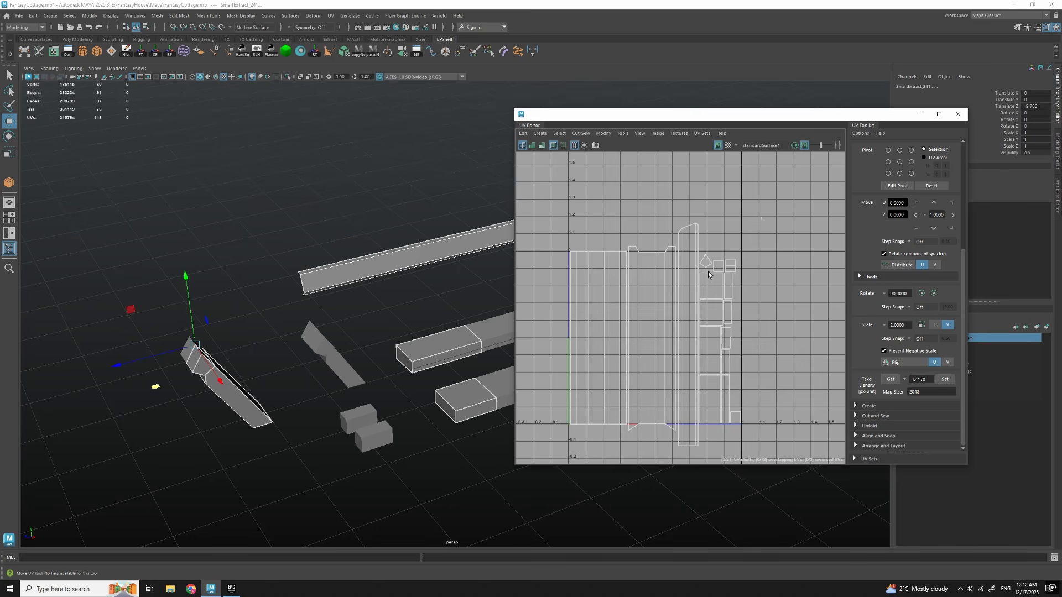
drag(565, 116, 665, 77)
scroll(521, 291, down, 3)
alt+middle_drag(520, 291, 487, 315)
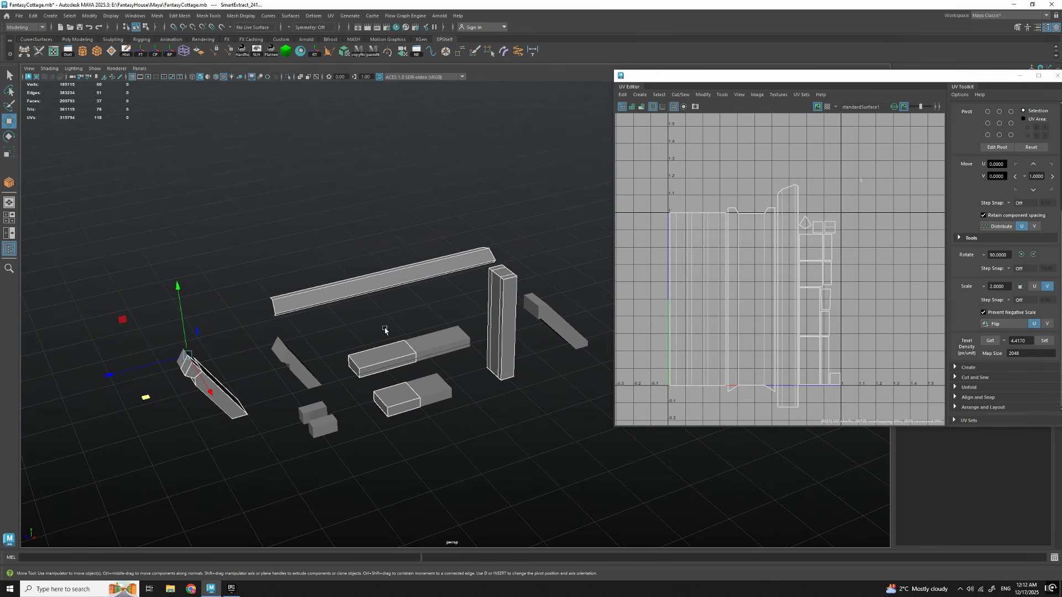
alt+middle_drag(293, 402, 298, 383)
alt+drag(299, 382, 289, 401)
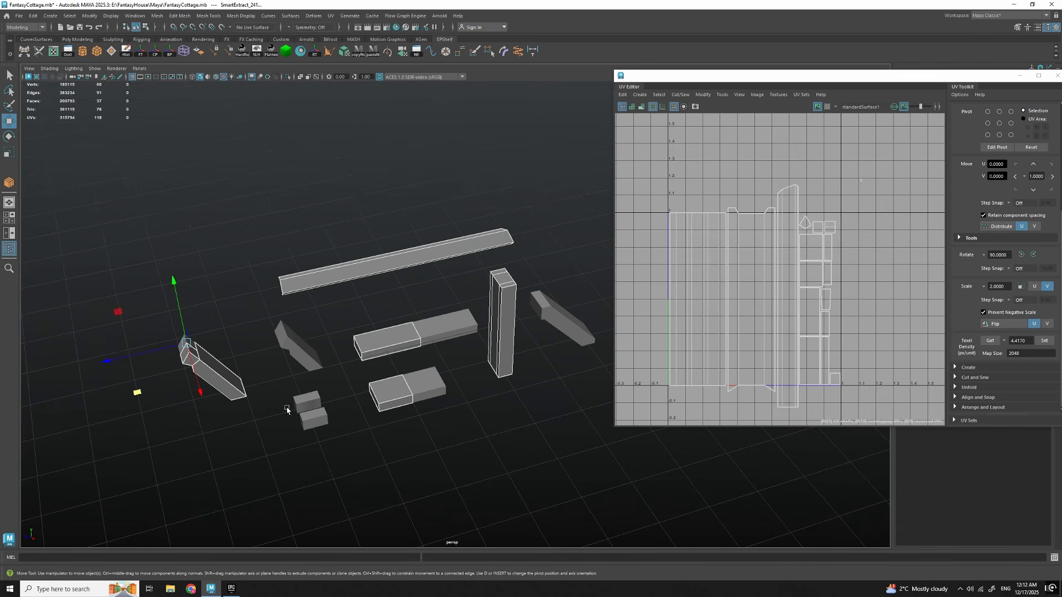
Step: Select the spare slanted pieces and the two small blocks among the kit parts and delete them
alt+middle_drag(480, 347, 454, 342)
drag(509, 286, 553, 365)
shift+drag(254, 323, 297, 368)
shift+drag(312, 467, 268, 392)
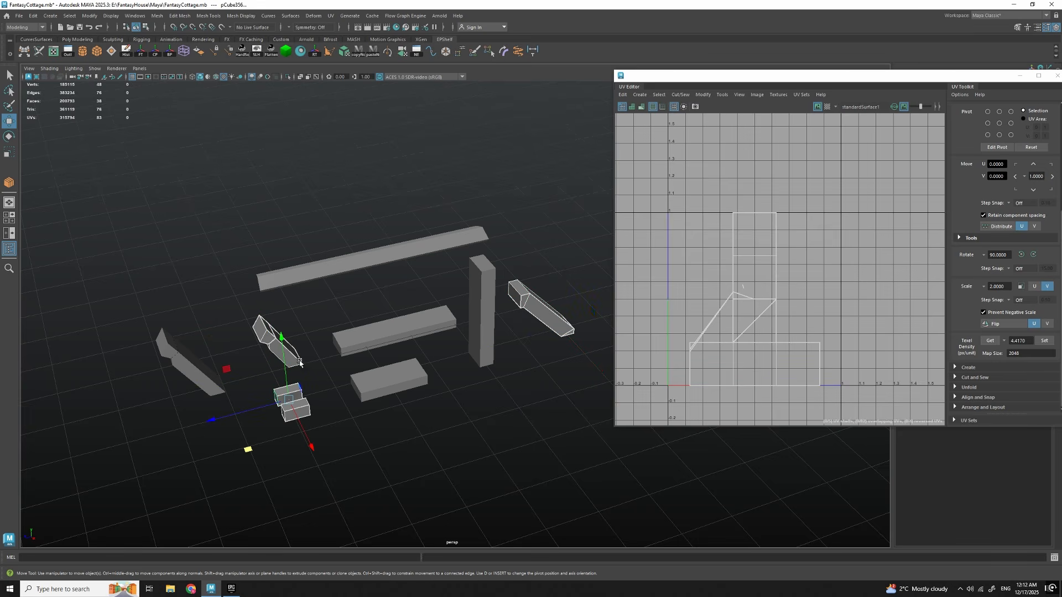
alt+drag(448, 362, 521, 315)
key(Delete)
Step: Select the remaining kit pieces together and check which UV shells belong to the post and the slanted trim
click(520, 316)
shift+click(417, 263)
shift+click(222, 385)
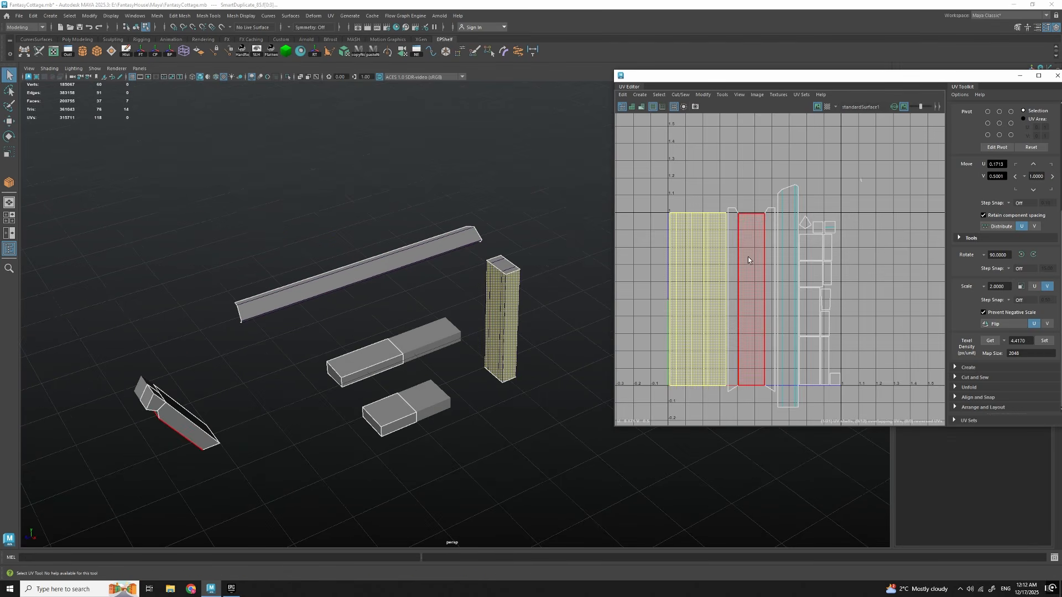
click(245, 401)
alt+drag(246, 402, 335, 360)
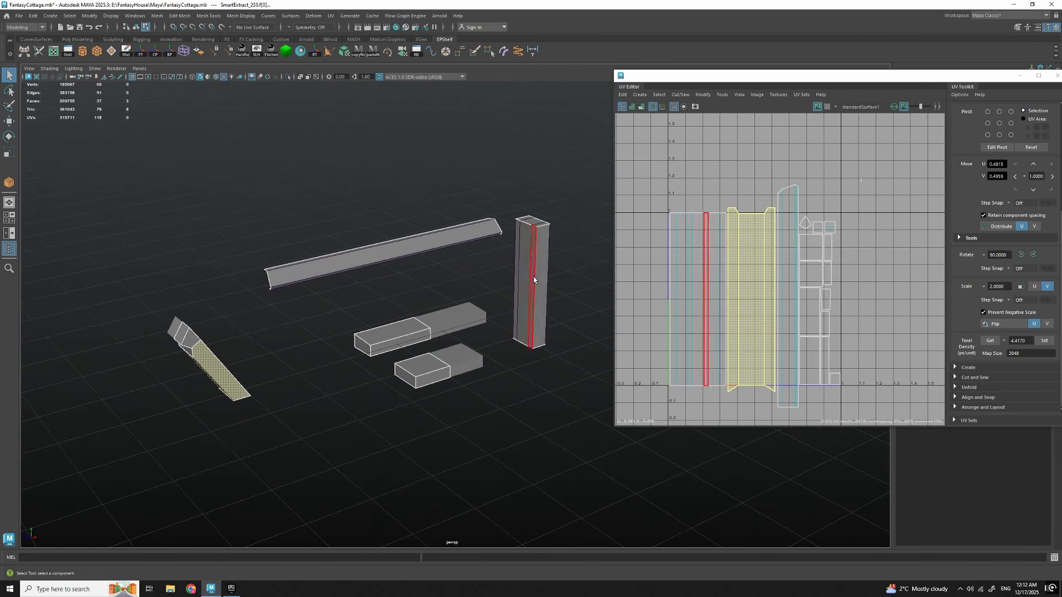
Step: Try stretching the post taller by raising its top vertices, and restore its original height
double_click(533, 280)
alt+drag(607, 302, 600, 313)
alt+middle_drag(748, 260, 732, 265)
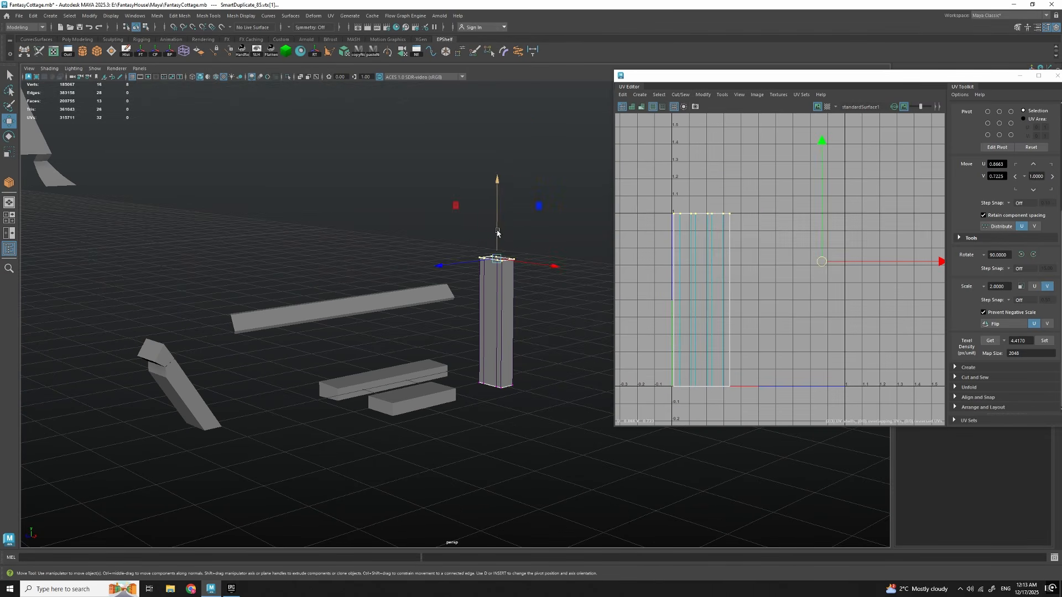
drag(497, 215, 498, 88)
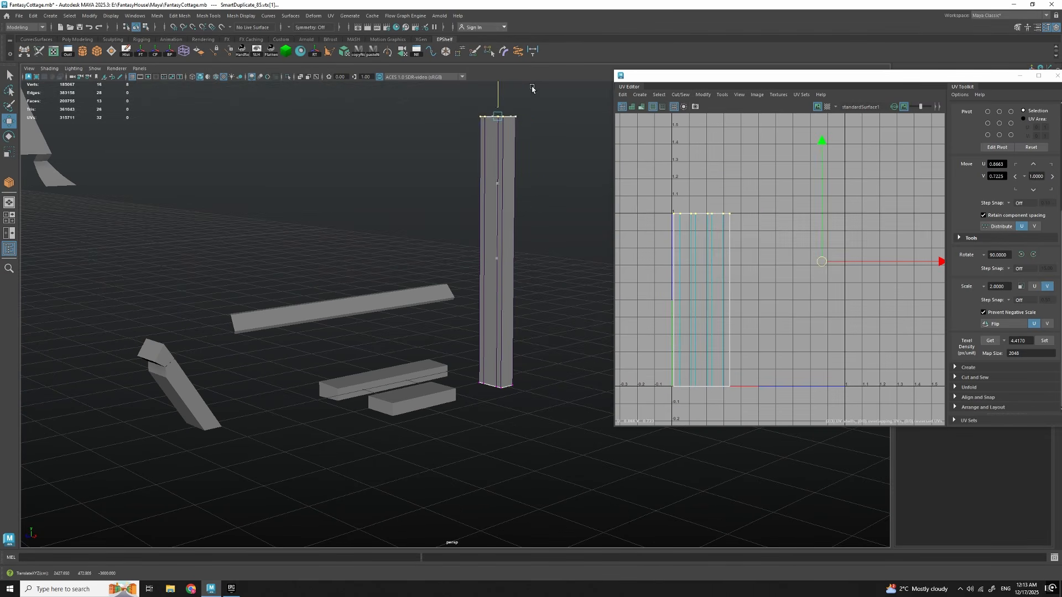
scroll(727, 221, down, 2)
drag(504, 240, 496, 339)
click(521, 277)
key(q)
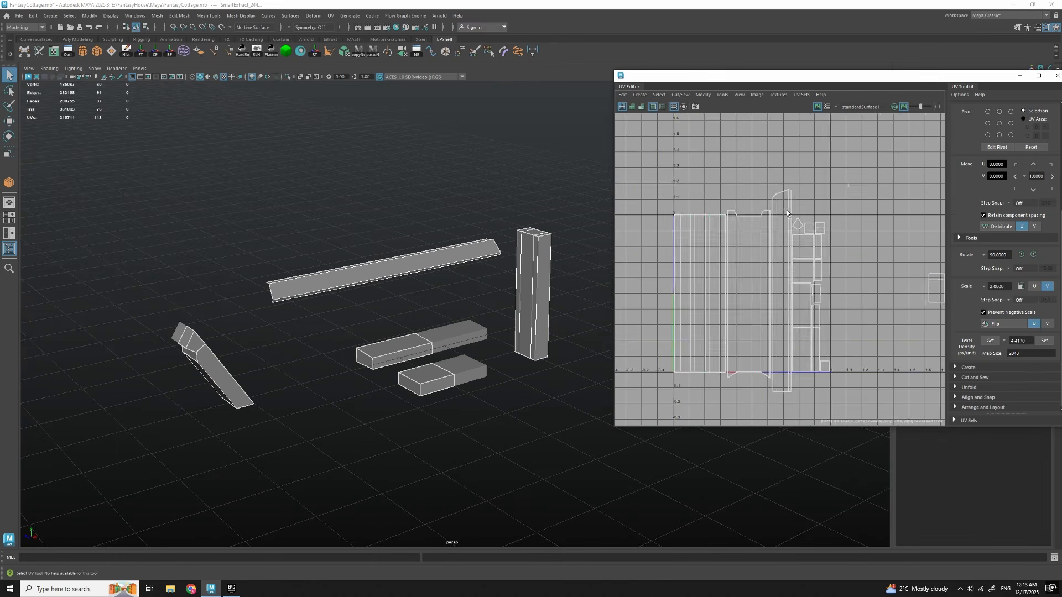
Step: Examine the small shells in the UV layout and check which shell belongs to the slanted trim
alt+middle_drag(798, 277, 813, 258)
scroll(818, 296, up, 5)
alt+middle_drag(817, 299, 764, 281)
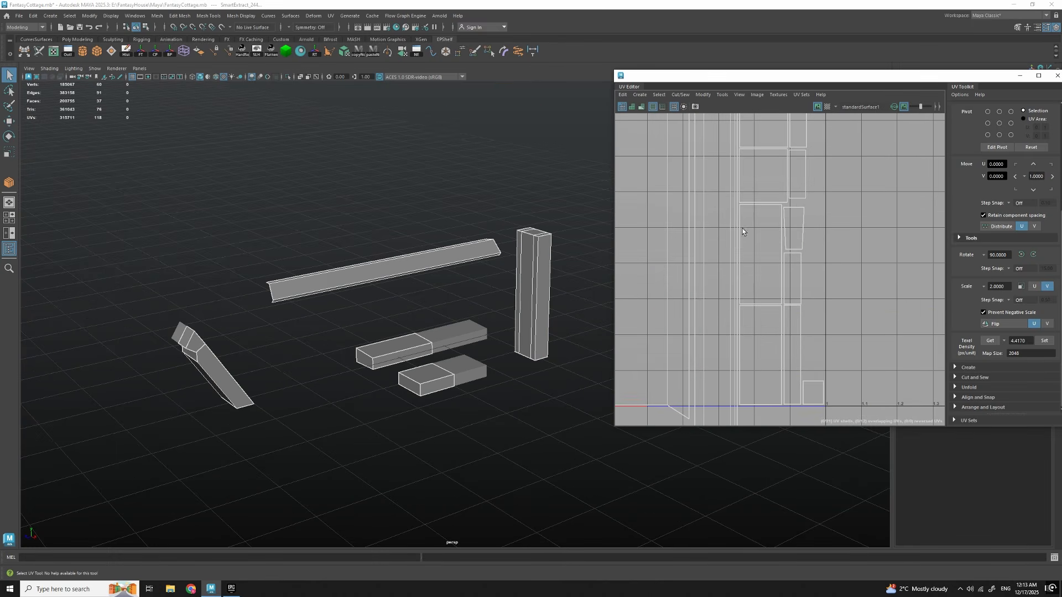
scroll(440, 347, down, 2)
scroll(791, 287, down, 4)
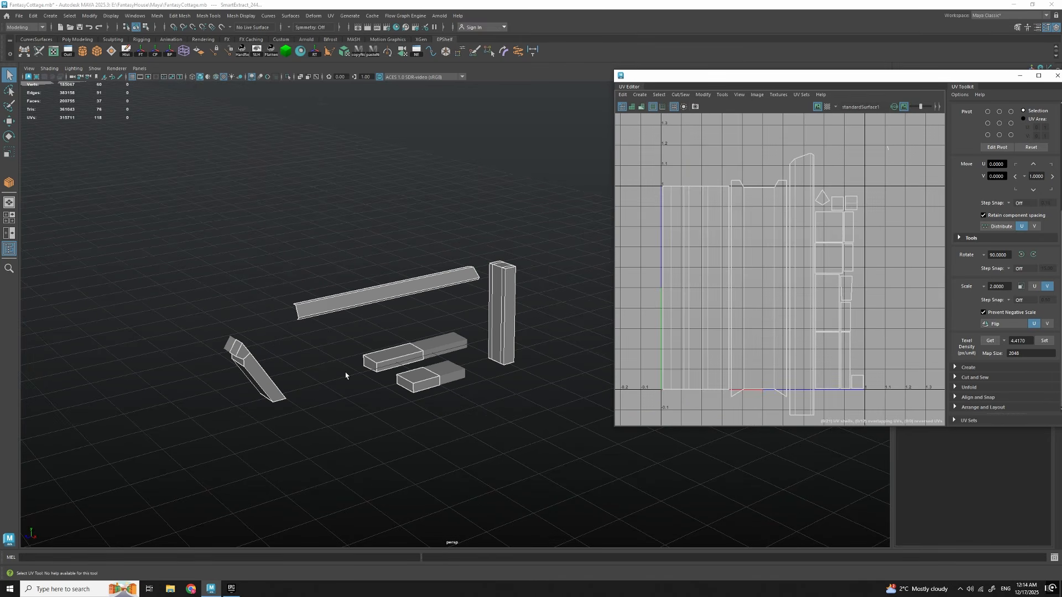
scroll(324, 351, up, 3)
click(325, 351)
scroll(345, 365, down, 3)
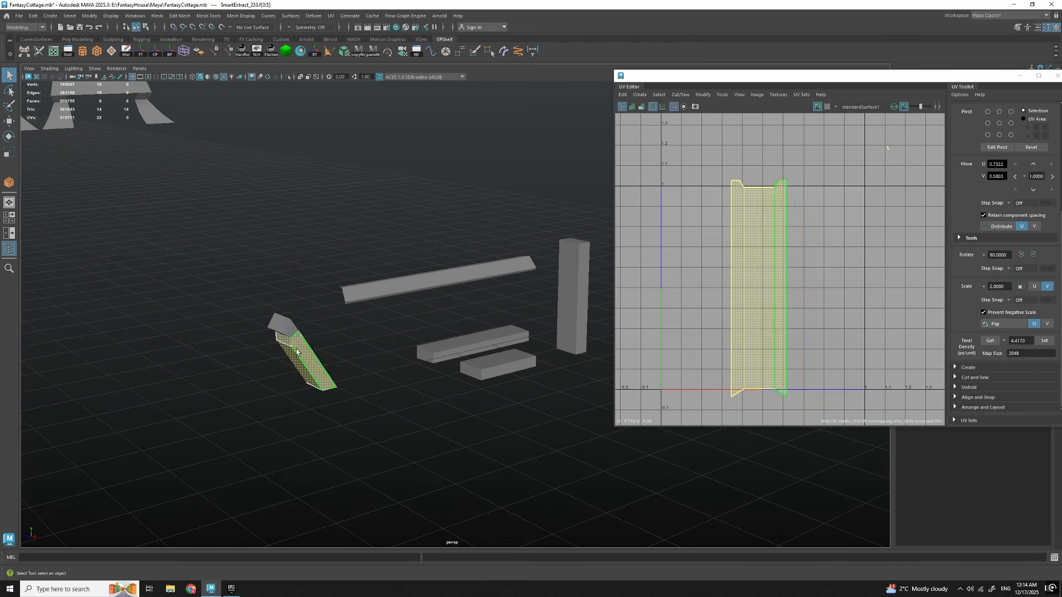
right_drag(341, 303, 360, 294)
right_drag(359, 294, 381, 291)
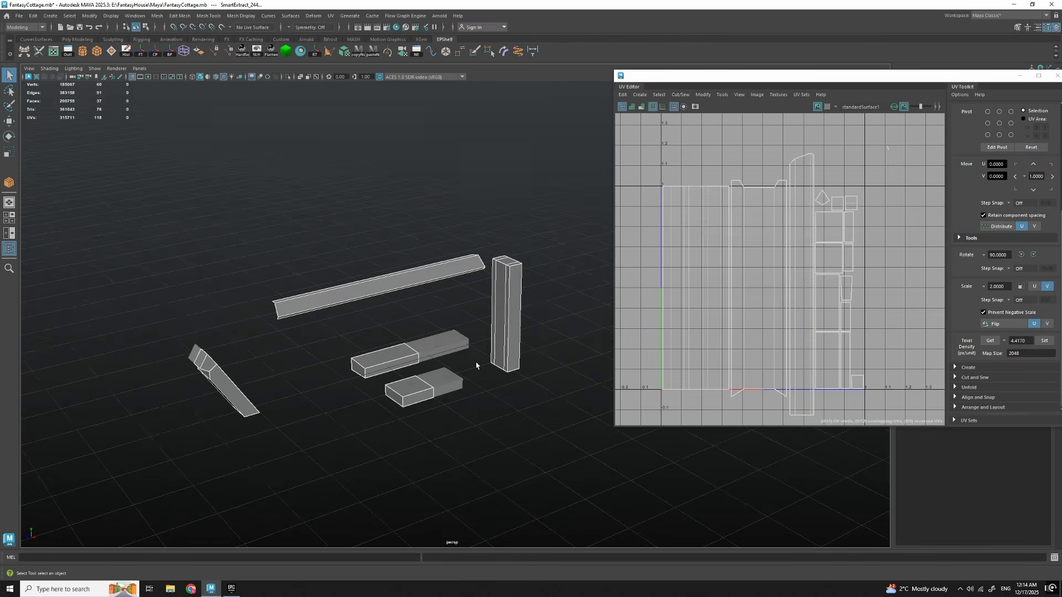
Step: Select the long kit beam and the cottage's base trim between the buttresses to inspect their UVs
click(408, 285)
scroll(392, 283, down, 2)
alt+right_drag(415, 292, 325, 353)
alt+middle_drag(325, 353, 507, 377)
scroll(507, 378, up, 10)
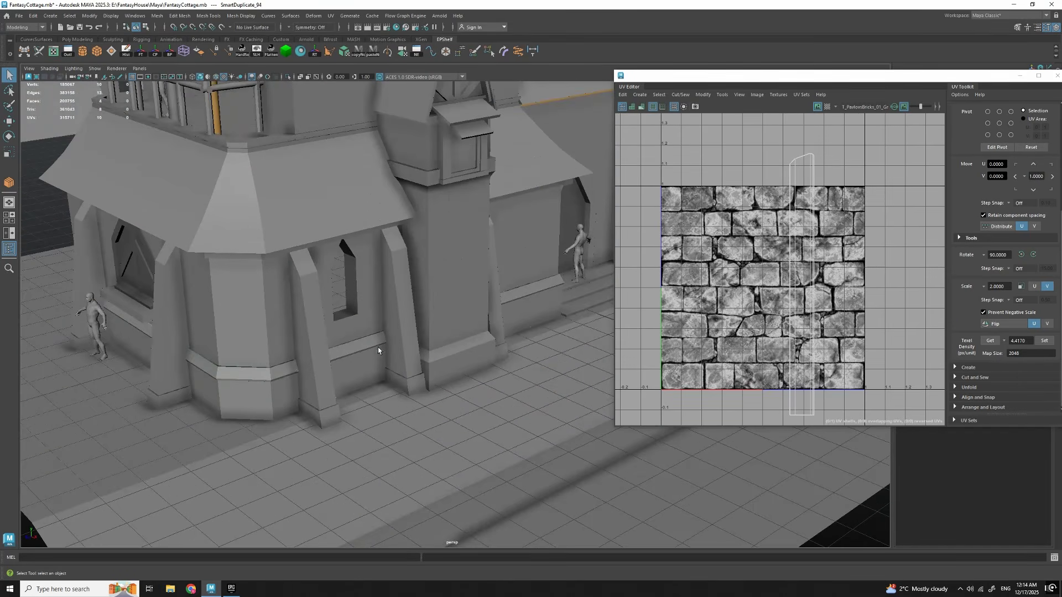
click(364, 352)
scroll(364, 352, up, 3)
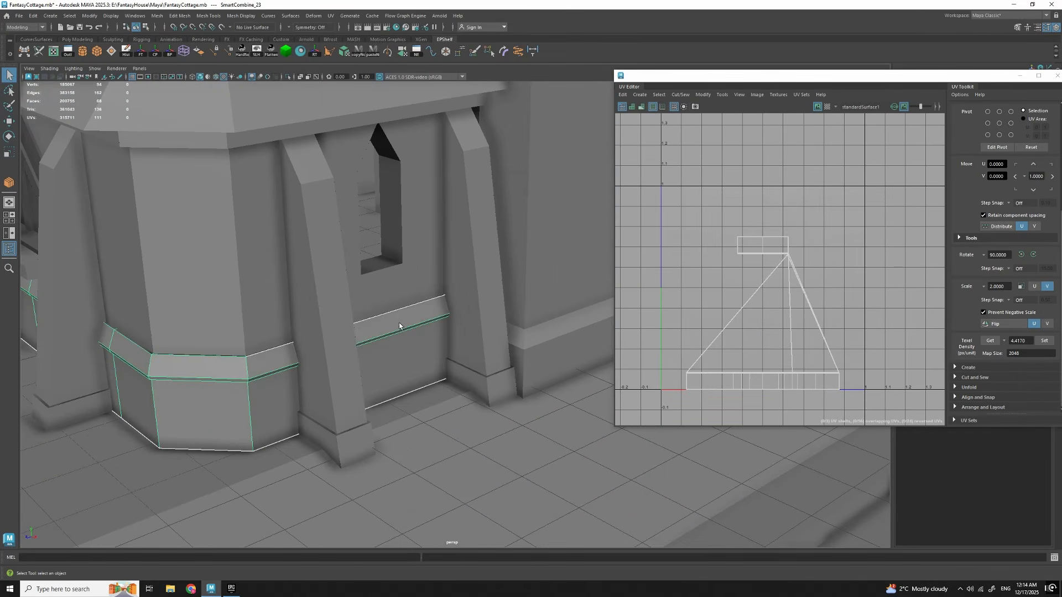
click(402, 326)
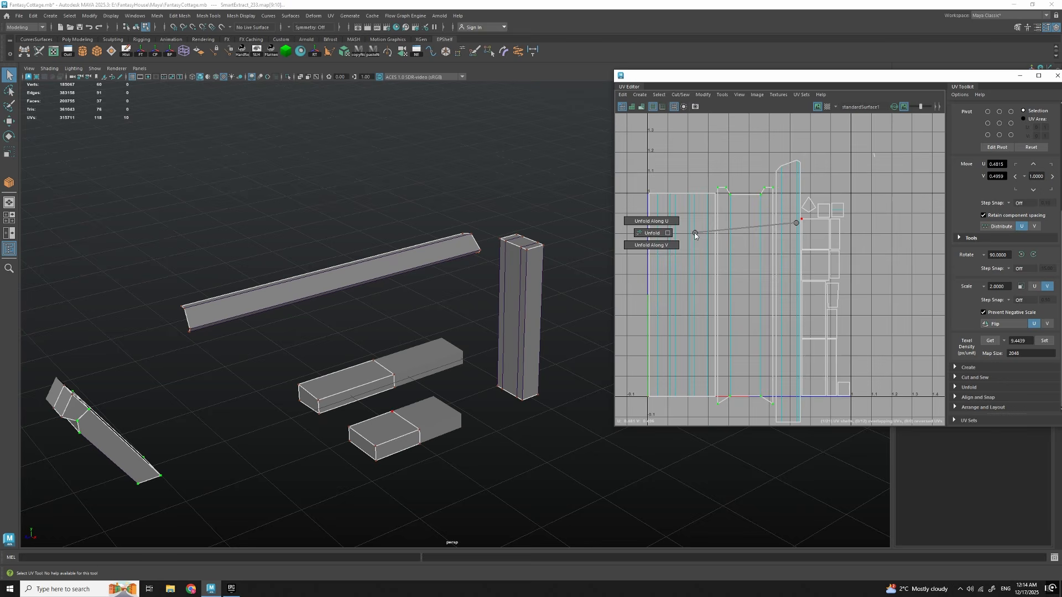
Step: Unfold the selected UVs of the slanted trim shell and read the texel density from the selection
right_drag(695, 236, 695, 236)
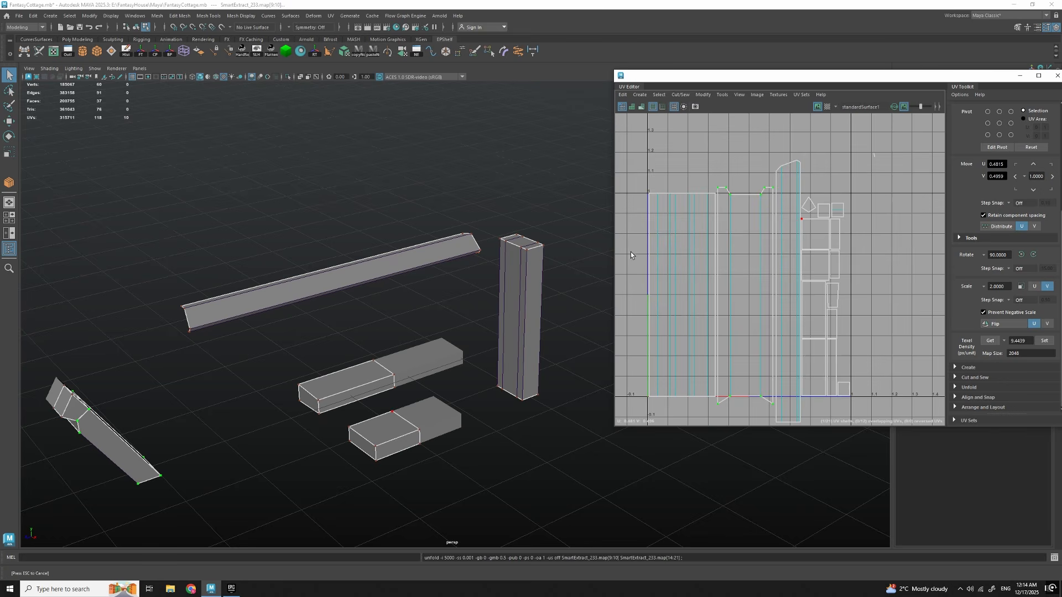
click(990, 341)
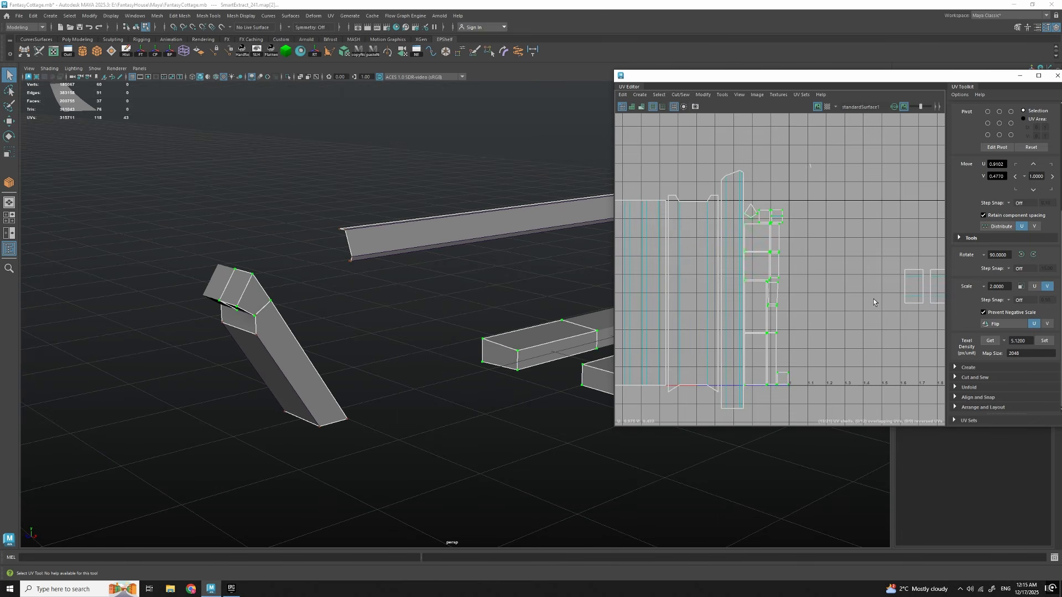
Step: Try a texel density of 5.12 on the small shells, undo it, and read their current density
click(1044, 341)
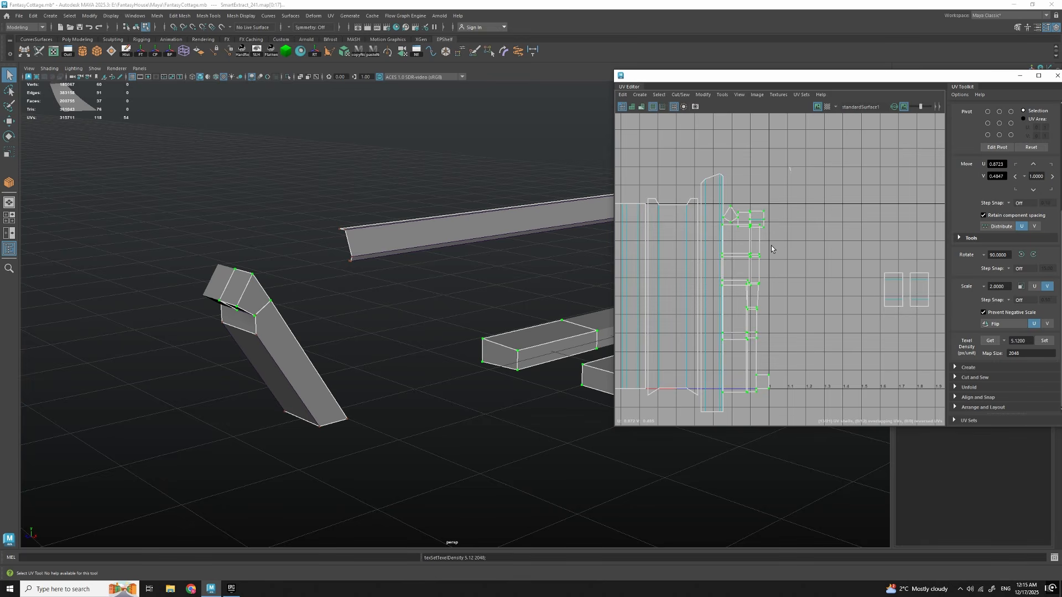
key(ctrl+z)
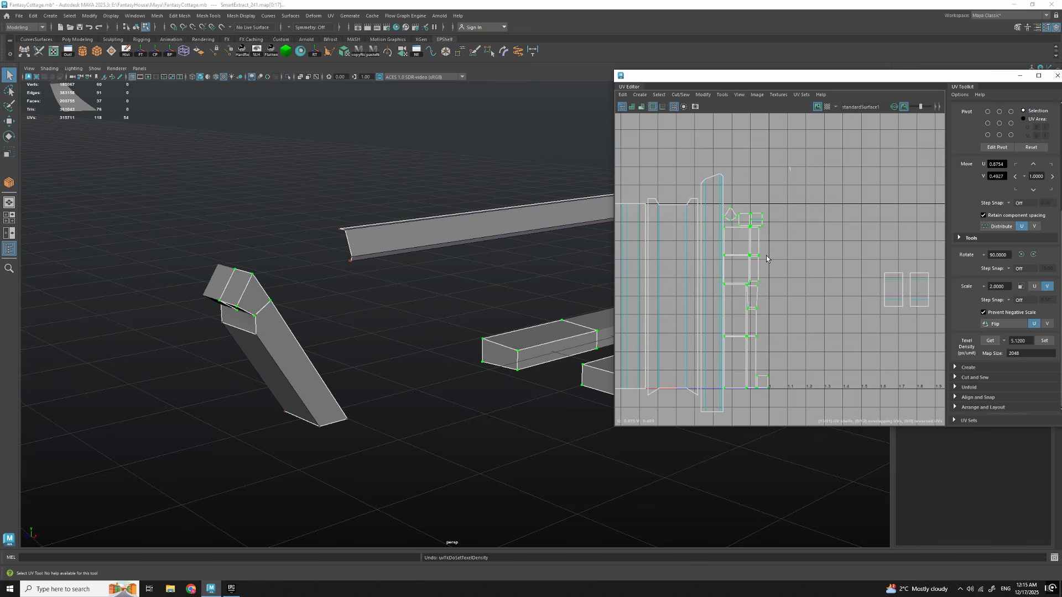
click(990, 342)
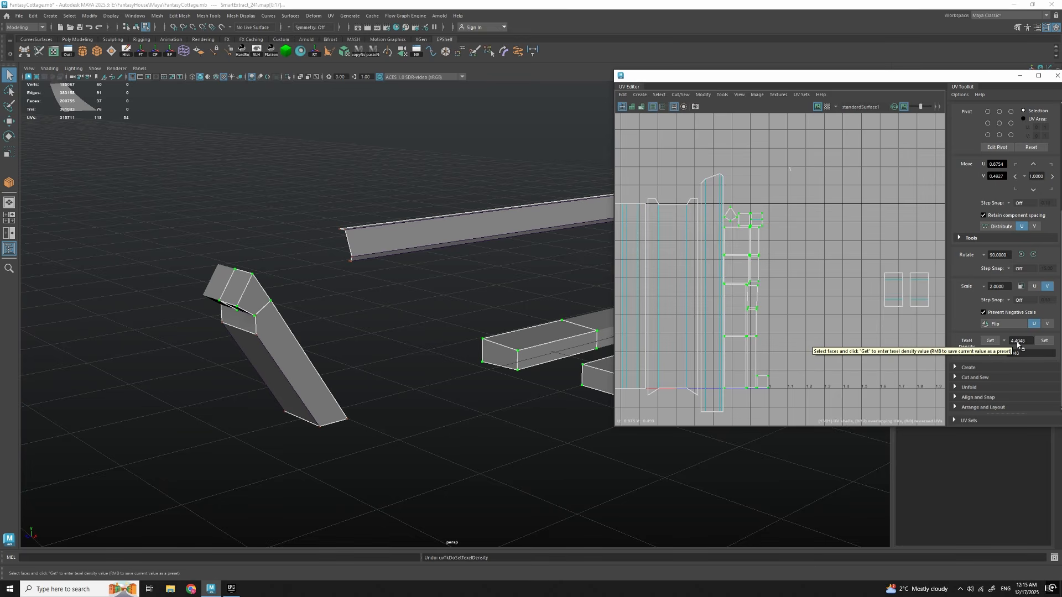
Step: Select the sills, post, long beam and slanted trim together in object mode and review their combined UV layout
scroll(793, 282, down, 4)
alt+middle_drag(792, 282, 839, 300)
scroll(891, 280, up, 5)
scroll(493, 364, down, 3)
alt+drag(486, 366, 398, 379)
alt+middle_drag(398, 379, 386, 390)
alt+drag(386, 390, 401, 394)
right_drag(399, 345, 435, 333)
alt+drag(409, 325, 428, 359)
shift+click(440, 388)
shift+click(564, 272)
shift+click(415, 237)
shift+click(200, 365)
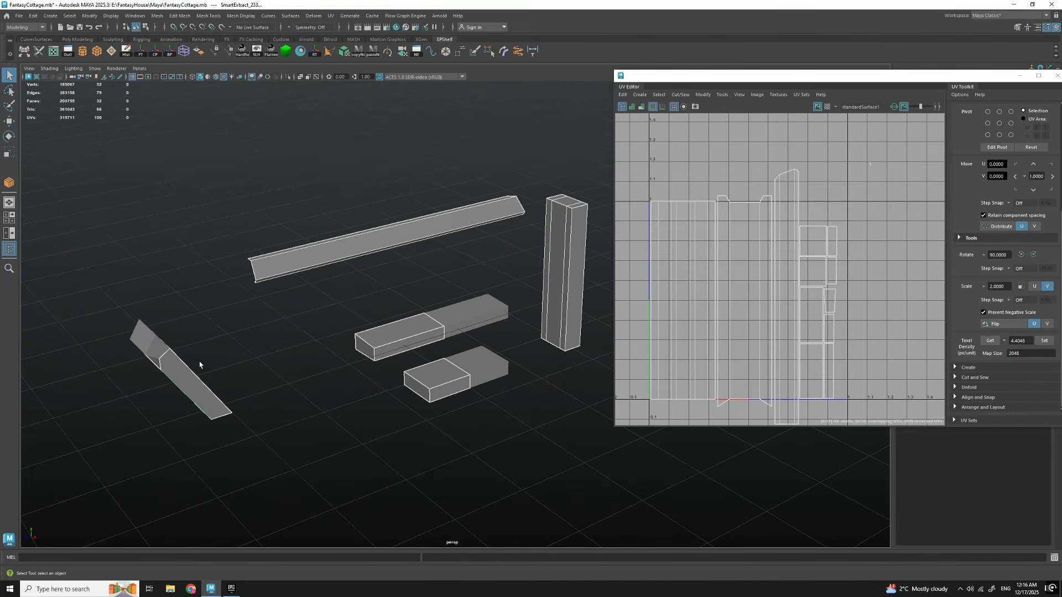
shift+click(149, 354)
alt+middle_drag(426, 325, 407, 332)
scroll(754, 250, down, 1)
alt+middle_drag(767, 276, 794, 275)
scroll(793, 275, up, 1)
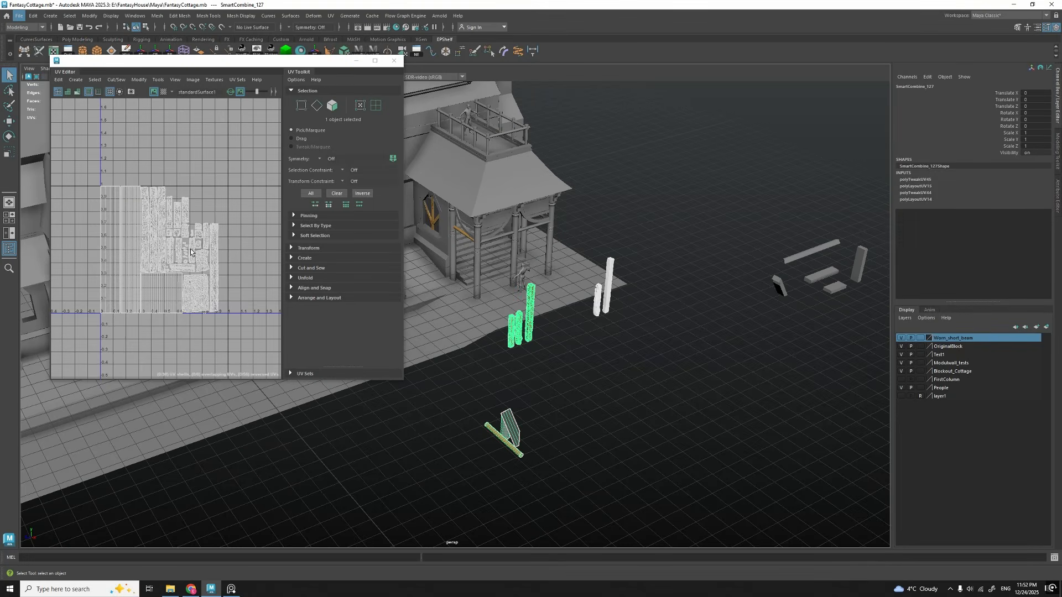
Step: Enlarge the UV Editor and examine the combined layout of the sculpted beams, cylinders and plank panel
scroll(135, 226, up, 3)
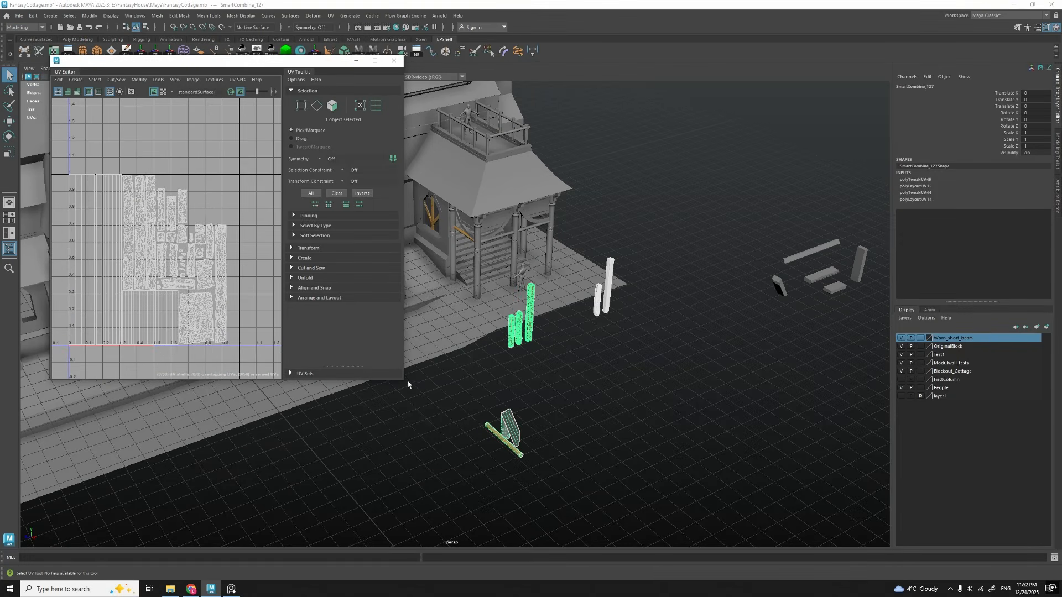
drag(404, 382, 461, 431)
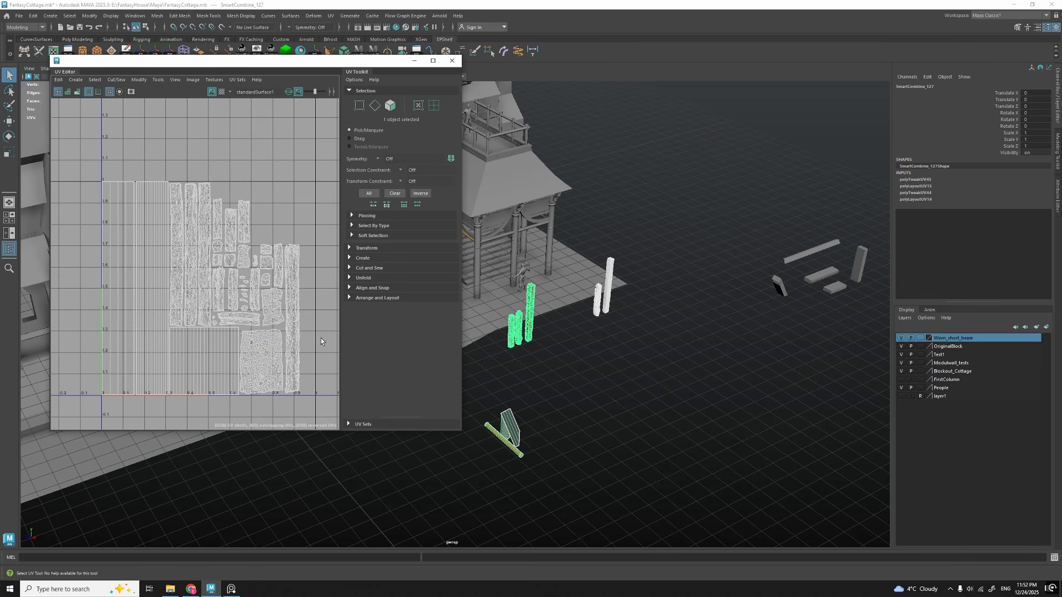
alt+middle_drag(265, 351, 254, 350)
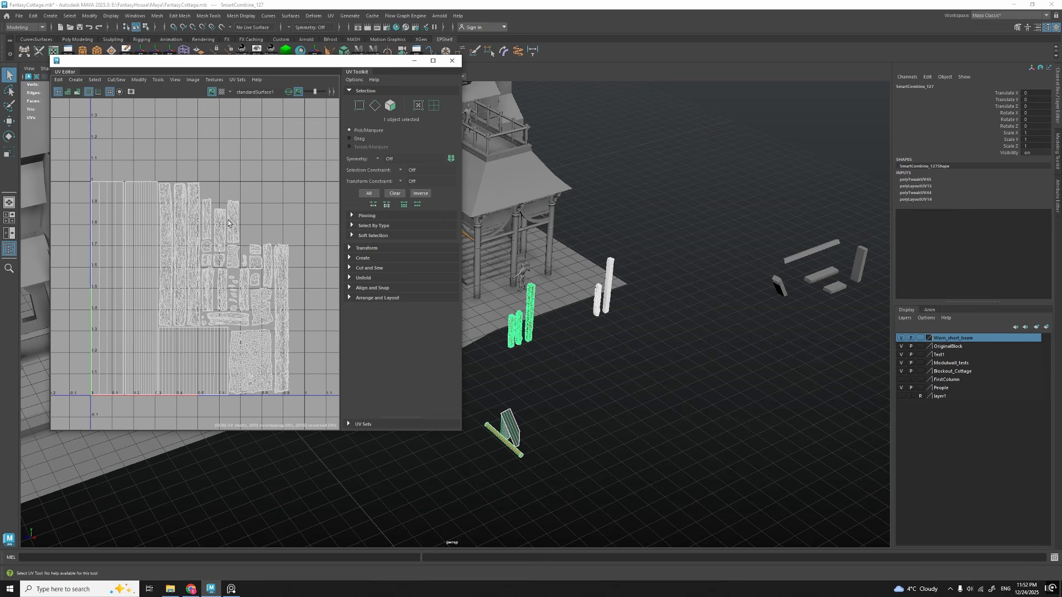
alt+drag(522, 395, 565, 383)
click(578, 434)
click(526, 343)
alt+drag(567, 471, 569, 302)
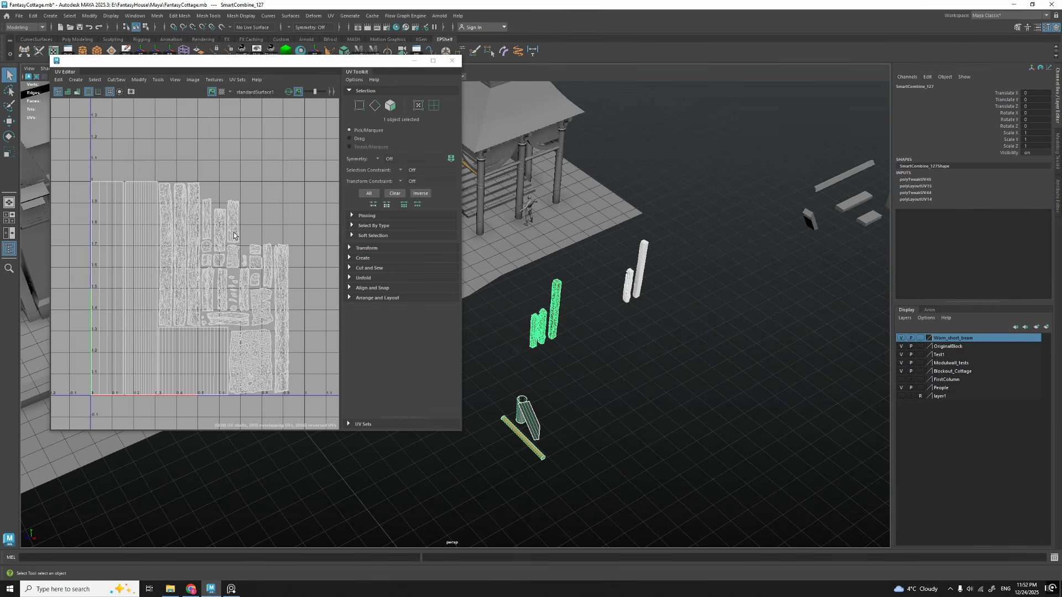
alt+drag(561, 372, 527, 273)
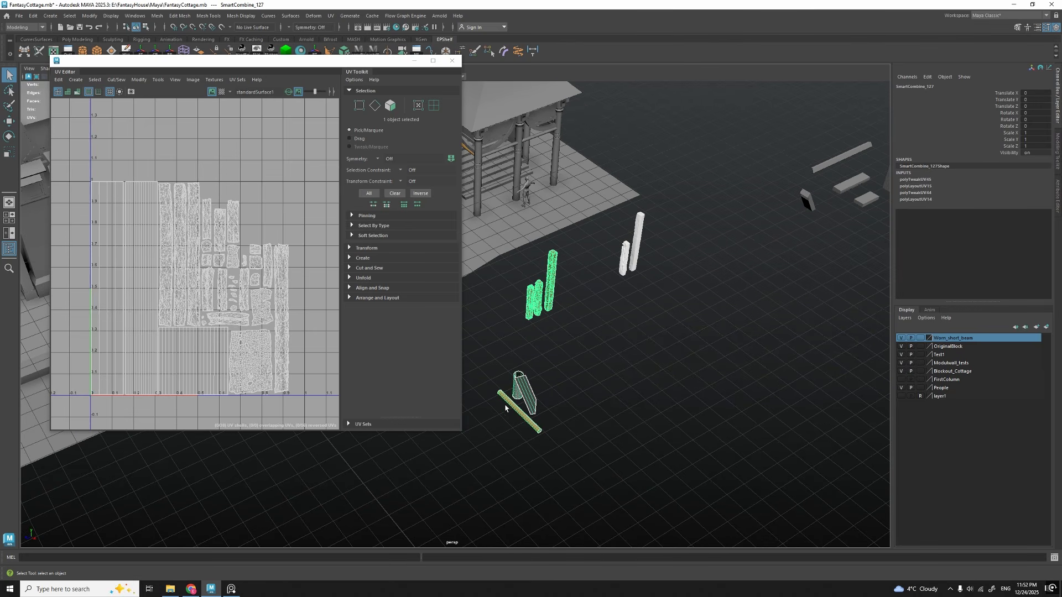
Step: Close the UV Editor, then select and frame the faces of the two cylinders and the plank panel
click(452, 61)
alt+drag(572, 362, 547, 358)
scroll(547, 358, up, 3)
key(F11)
drag(428, 301, 562, 427)
key(f)
scroll(531, 387, down, 4)
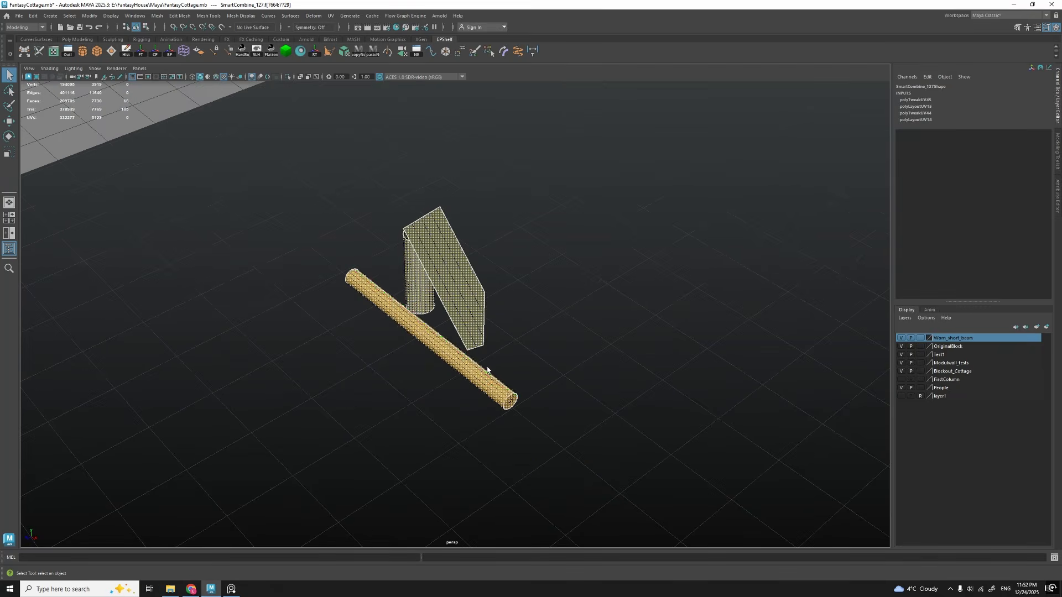
Step: Inspect the cylinder pieces up close by selecting and framing a face shell, and return to object mode near the porch
right_drag(486, 368, 505, 325)
alt+drag(505, 325, 424, 341)
scroll(424, 341, down, 4)
alt+middle_drag(390, 308, 459, 360)
key(F11)
double_click(434, 342)
key(f)
alt+drag(459, 359, 449, 289)
scroll(494, 383, down, 4)
right_drag(448, 289, 464, 276)
scroll(451, 278, down, 3)
alt+middle_drag(451, 279, 565, 397)
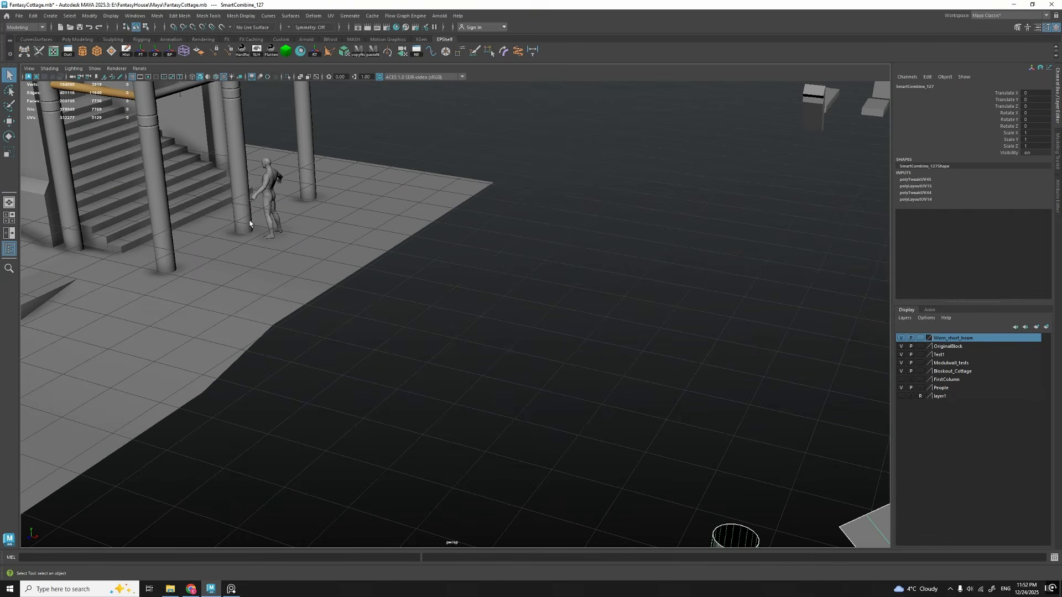
Step: Select and frame the lowest section of the porch column beside the human figure to examine where it is divided
click(237, 215)
drag(216, 203, 232, 212)
key(f)
scroll(436, 299, down, 4)
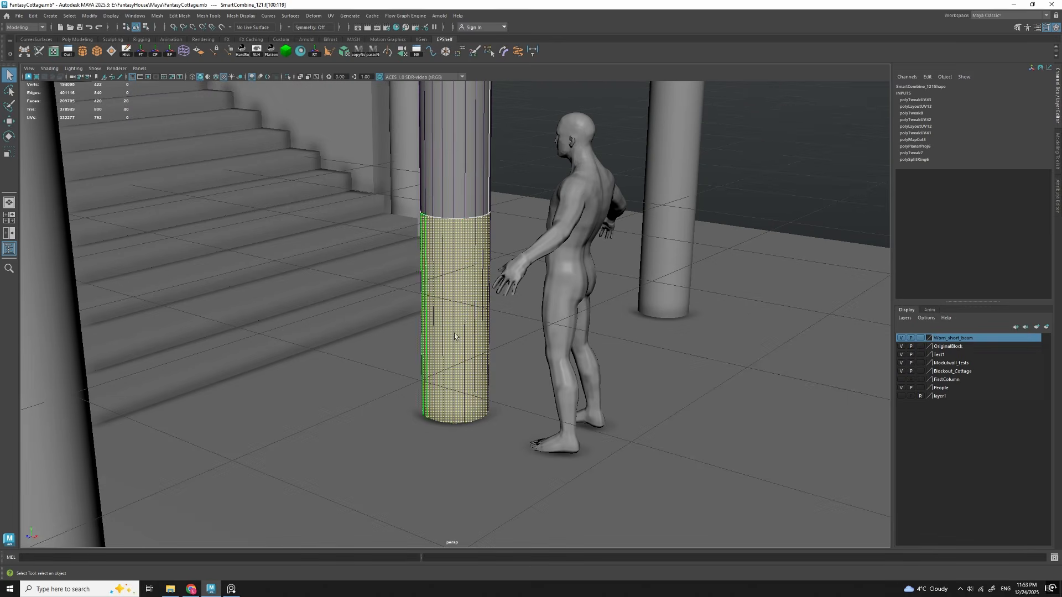
scroll(454, 346, down, 2)
right_drag(447, 229, 564, 138)
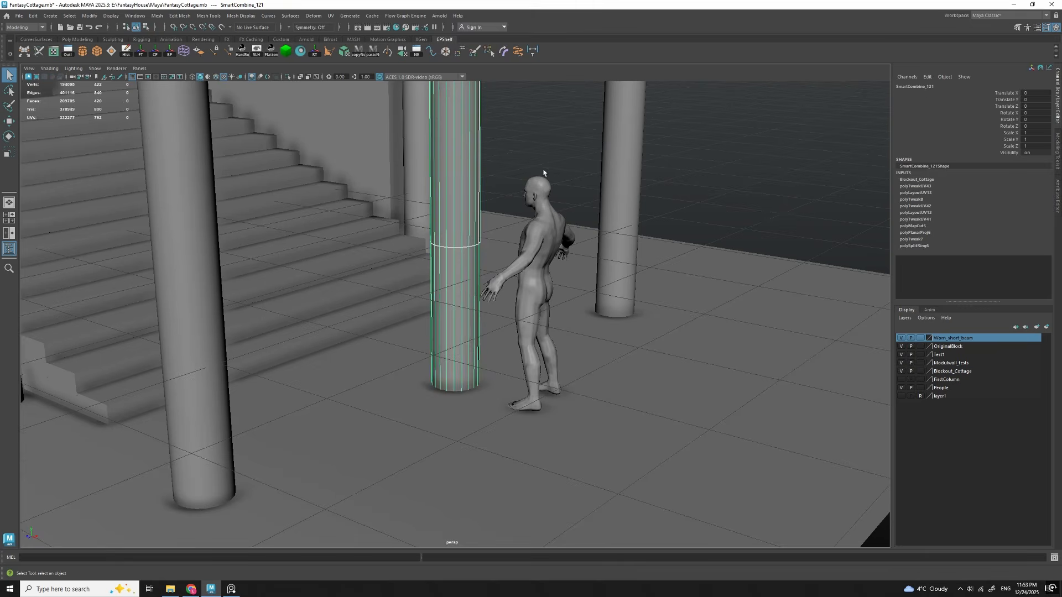
Step: Reselect the column's bottom section and examine it from several sides in the context of the whole porch
alt+drag(398, 337, 449, 269)
right_drag(449, 269, 425, 312)
drag(376, 286, 453, 346)
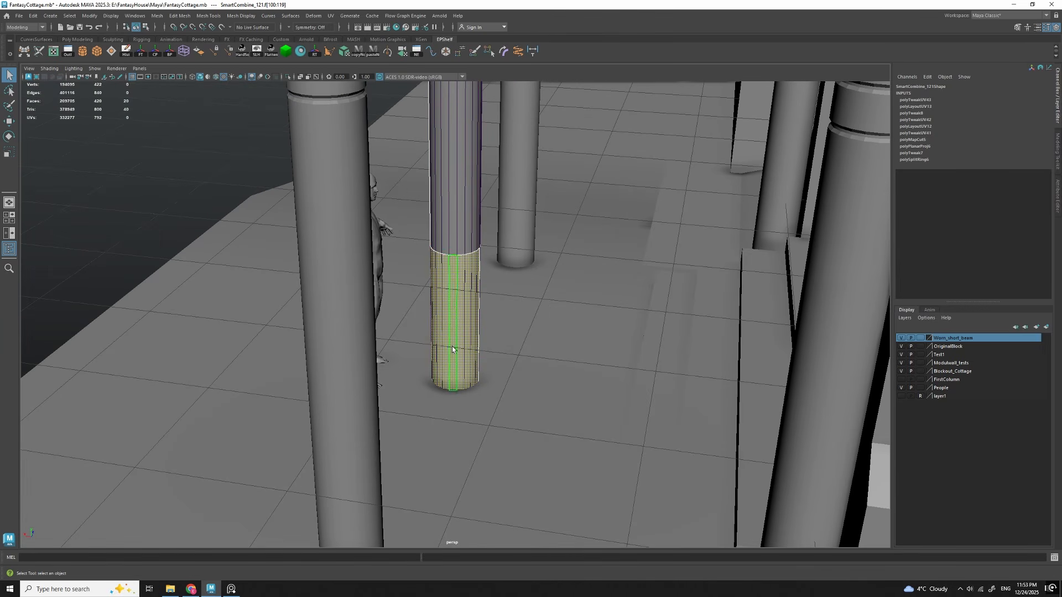
alt+drag(463, 227, 442, 255)
scroll(441, 254, down, 3)
alt+middle_drag(441, 254, 473, 340)
scroll(473, 341, down, 3)
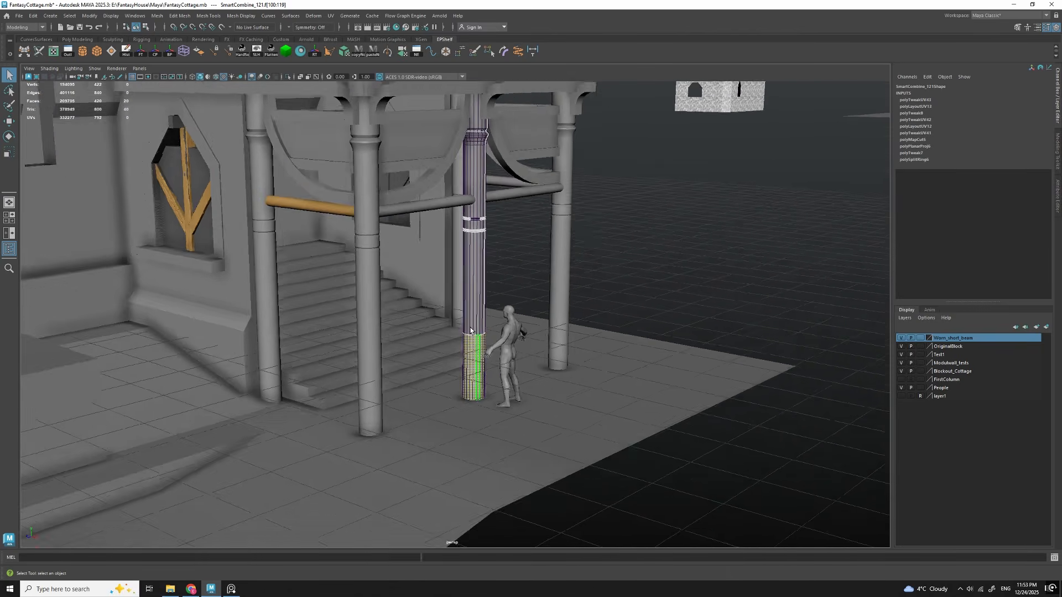
alt+drag(473, 341, 498, 296)
alt+middle_drag(492, 362, 502, 354)
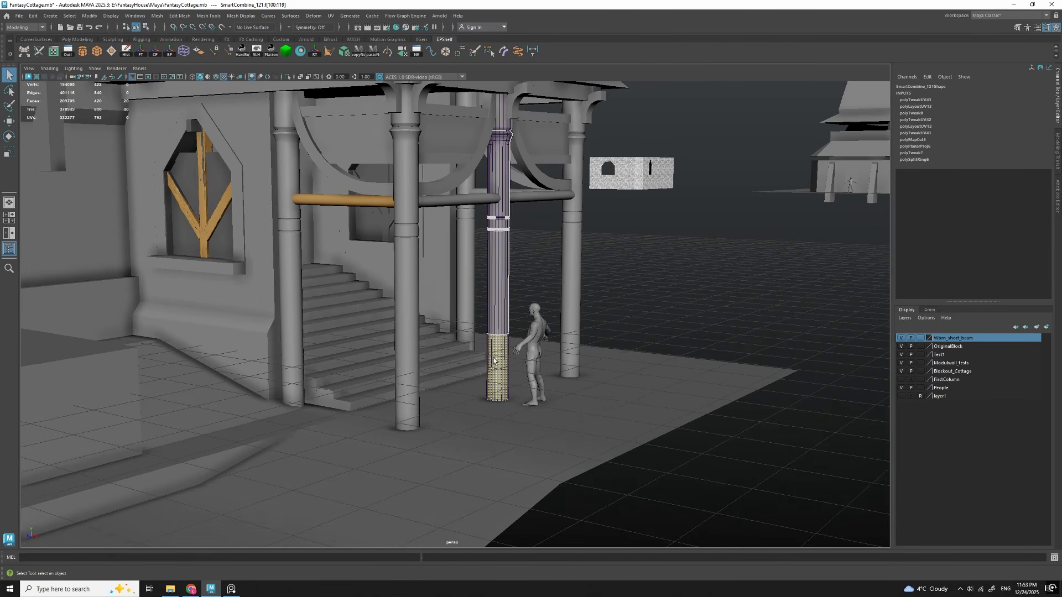
mouse_move(495, 359)
alt+mouse_down()
mouse_move(444, 310)
mouse_move(477, 351)
alt+mouse_up()
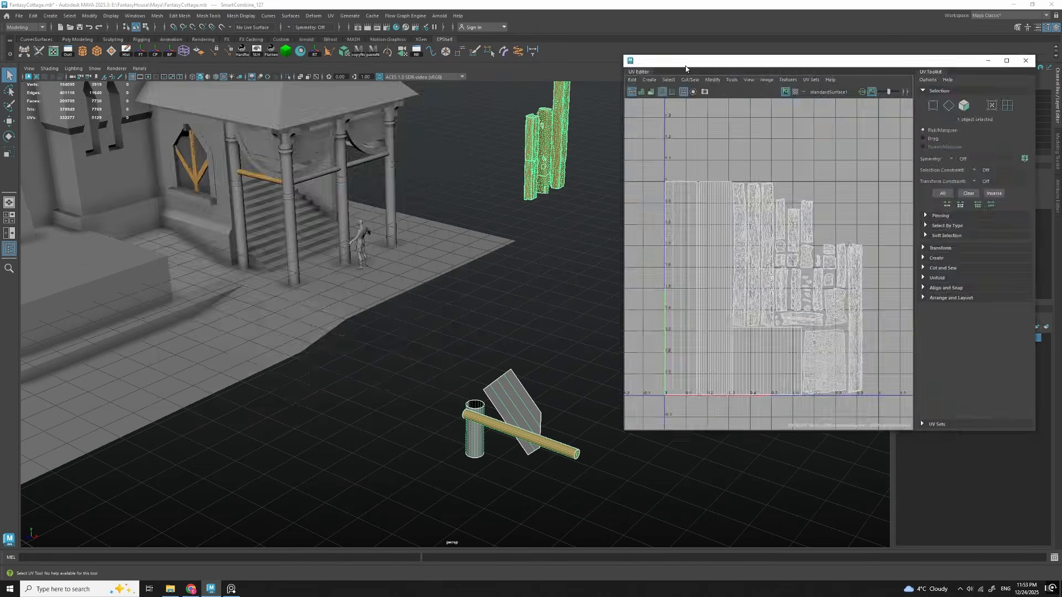
Step: Check which UV shells belong to the short cylinder and the long round rail, then move the UV Editor out of view
drag(829, 58, 259, 29)
key(F11)
double_click(512, 422)
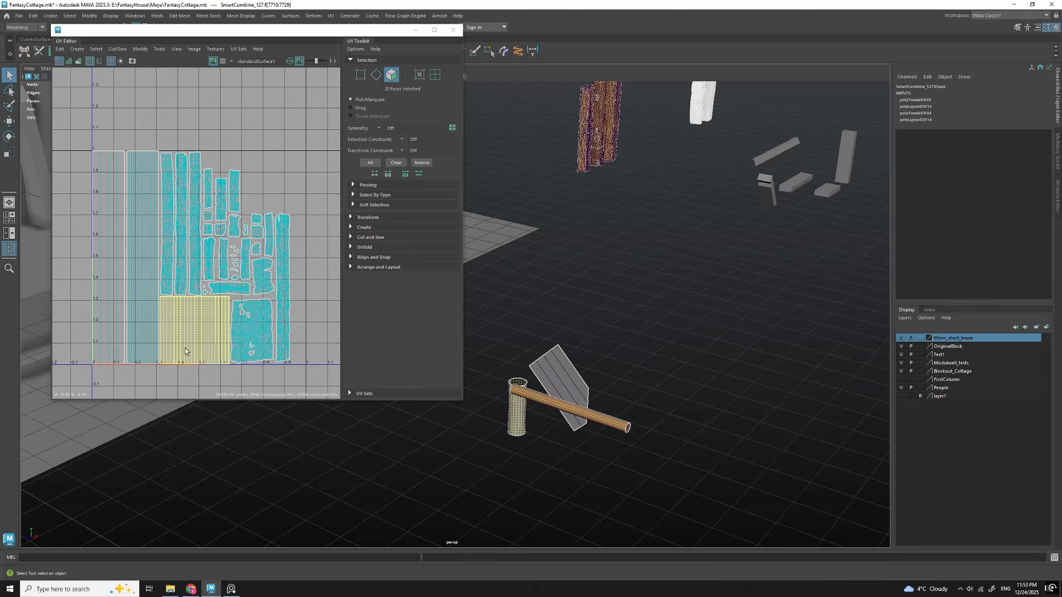
alt+drag(616, 422, 630, 422)
double_click(631, 422)
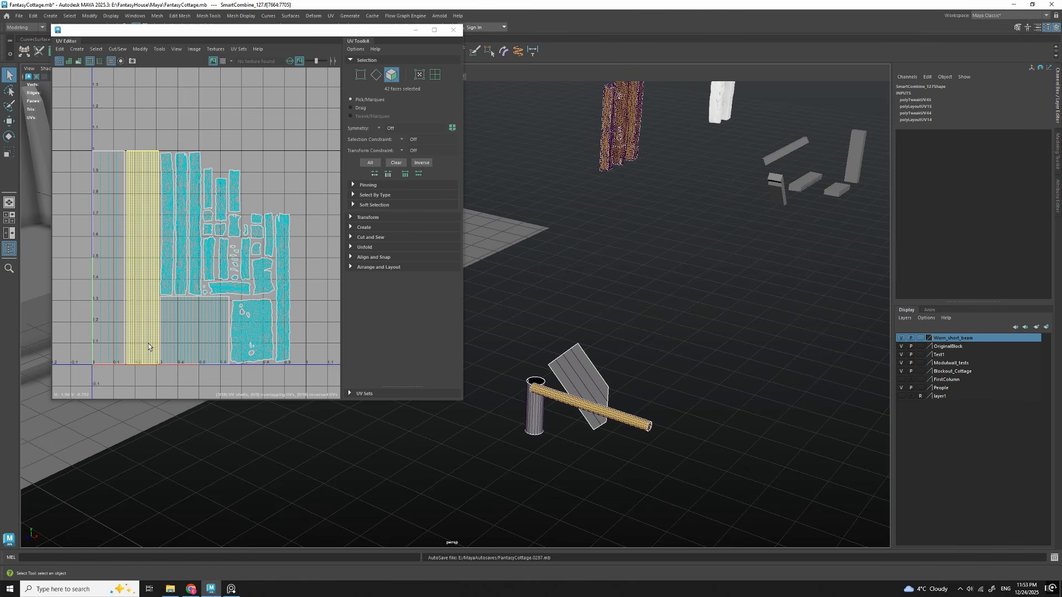
drag(178, 35, 1061, 42)
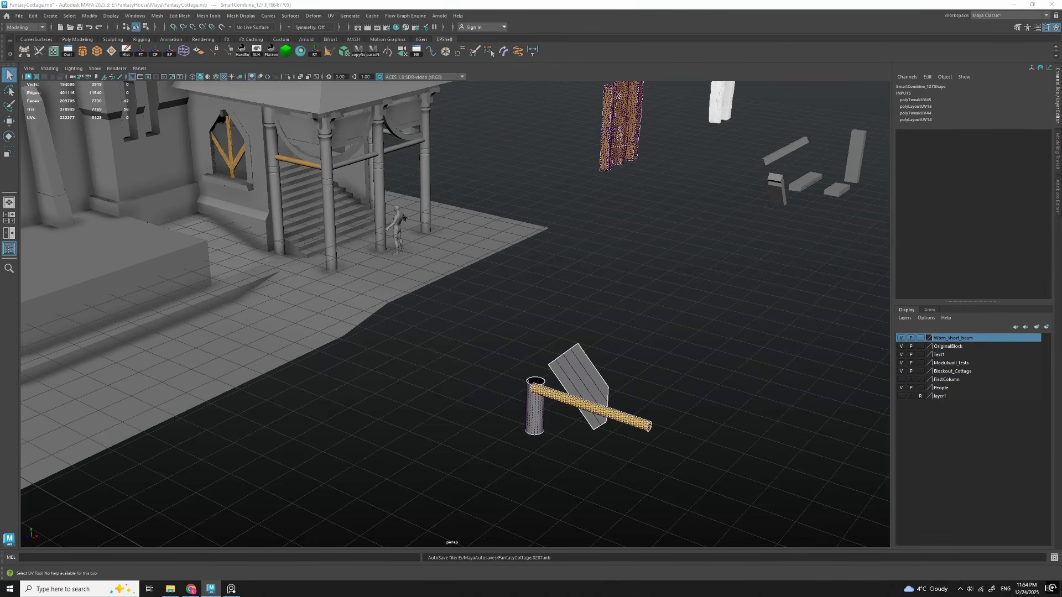
Step: Return to object mode, clear the selection, and look over the cottage's porch, roof and balcony
right_drag(584, 386, 690, 256)
click(505, 304)
alt+drag(506, 304, 579, 381)
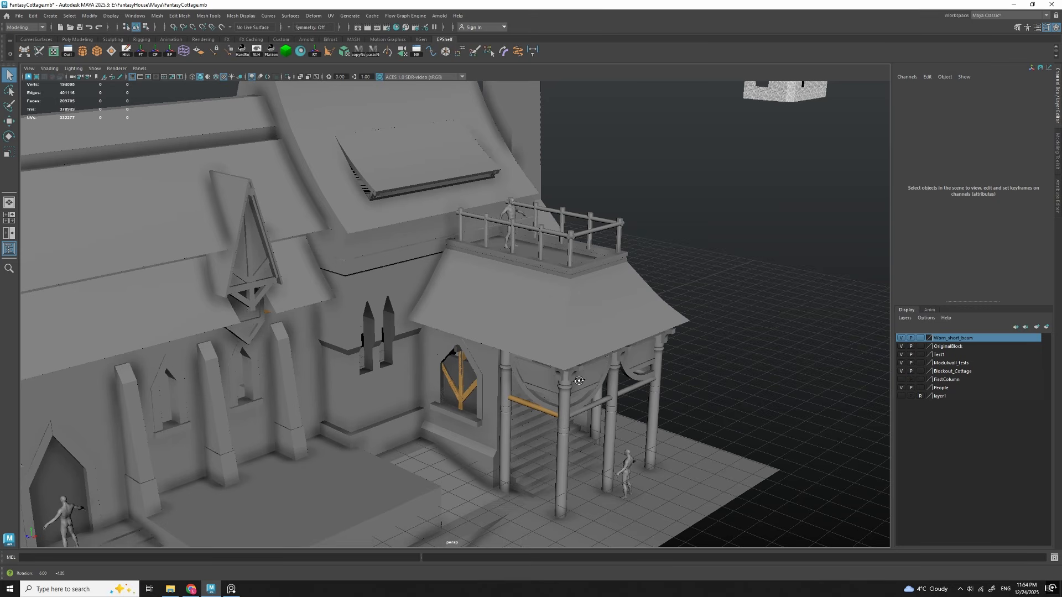
alt+drag(579, 381, 530, 319)
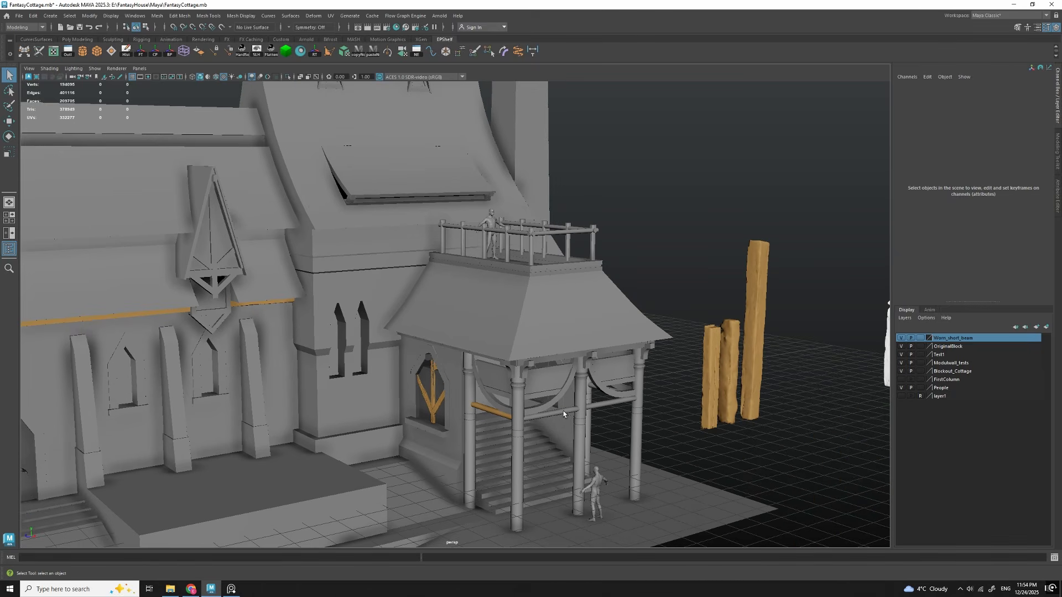
Step: Examine the porch's cross rail and the balcony railing in turn, comparing both with the loose round pieces beside the cottage
click(563, 413)
click(494, 415)
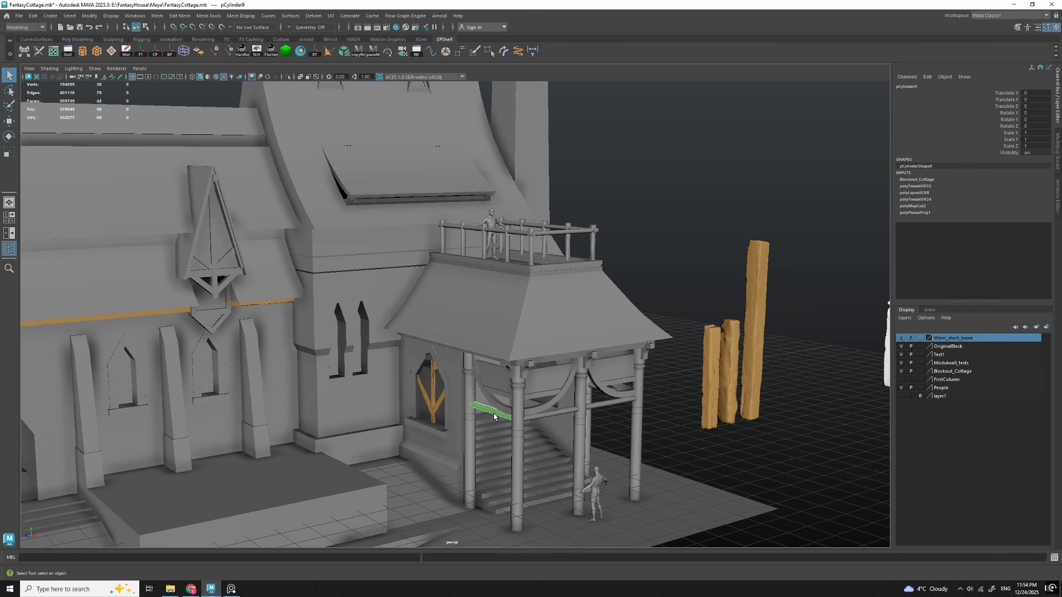
alt+drag(475, 405, 521, 266)
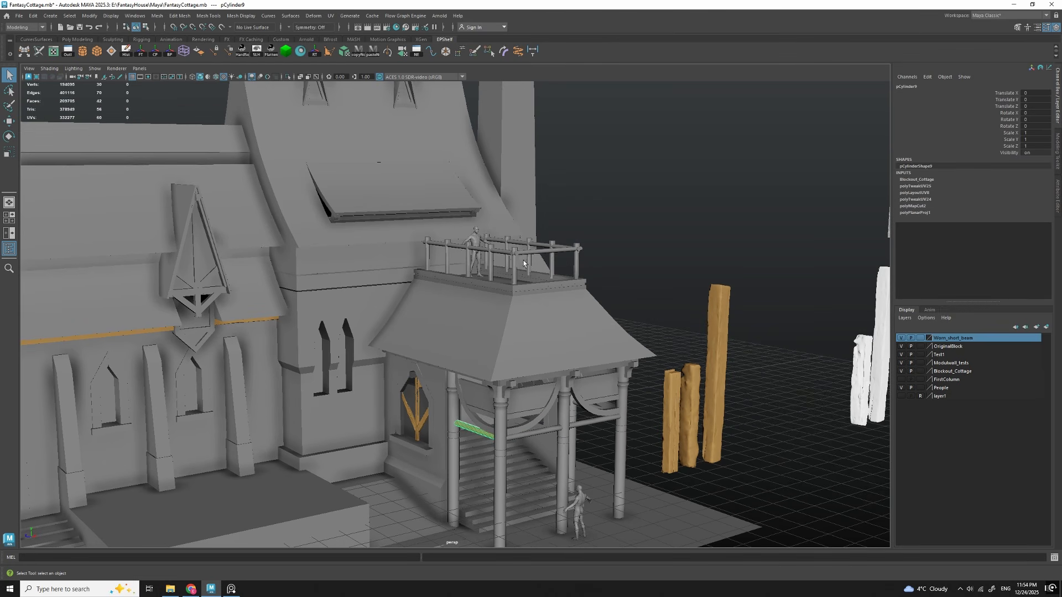
click(534, 255)
alt+drag(522, 296, 528, 245)
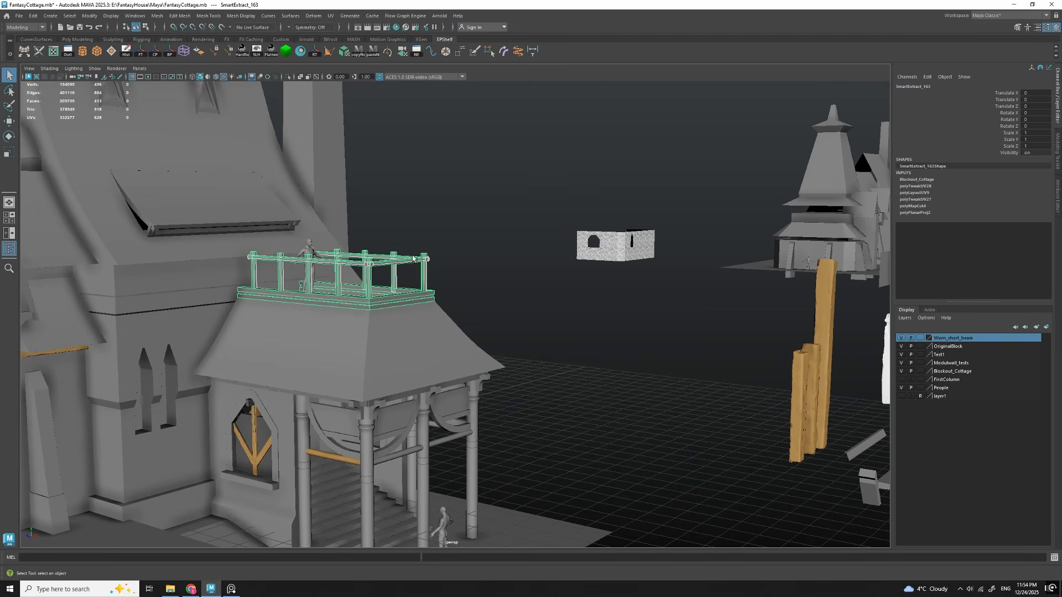
alt+drag(378, 327, 524, 328)
click(429, 386)
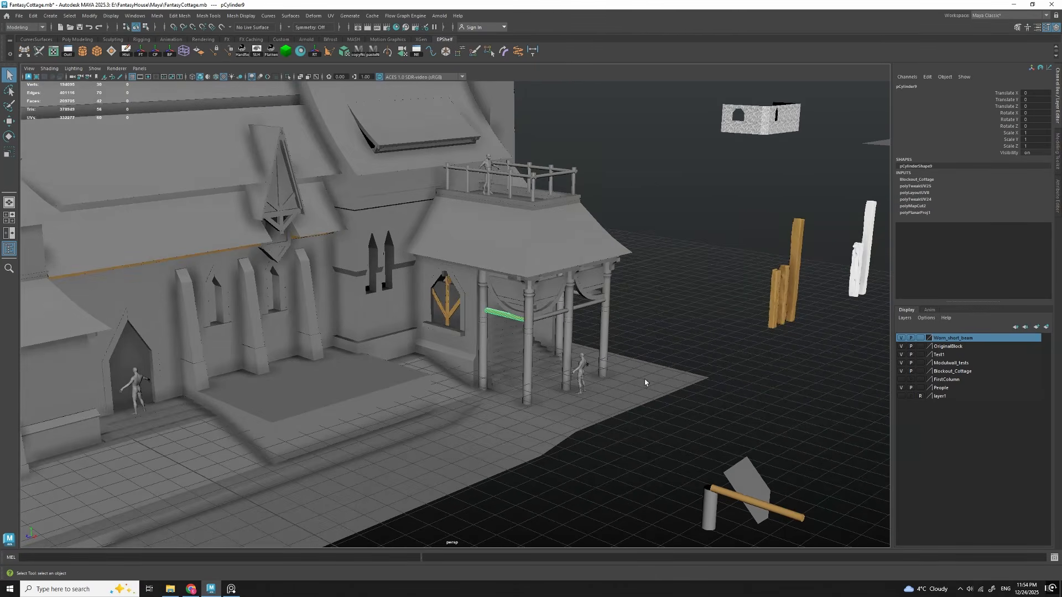
scroll(646, 376, down, 3)
Step: Check in the UV Editor which loose piece uses the first full-height shell, frame it, and move the editor out of view
click(641, 436)
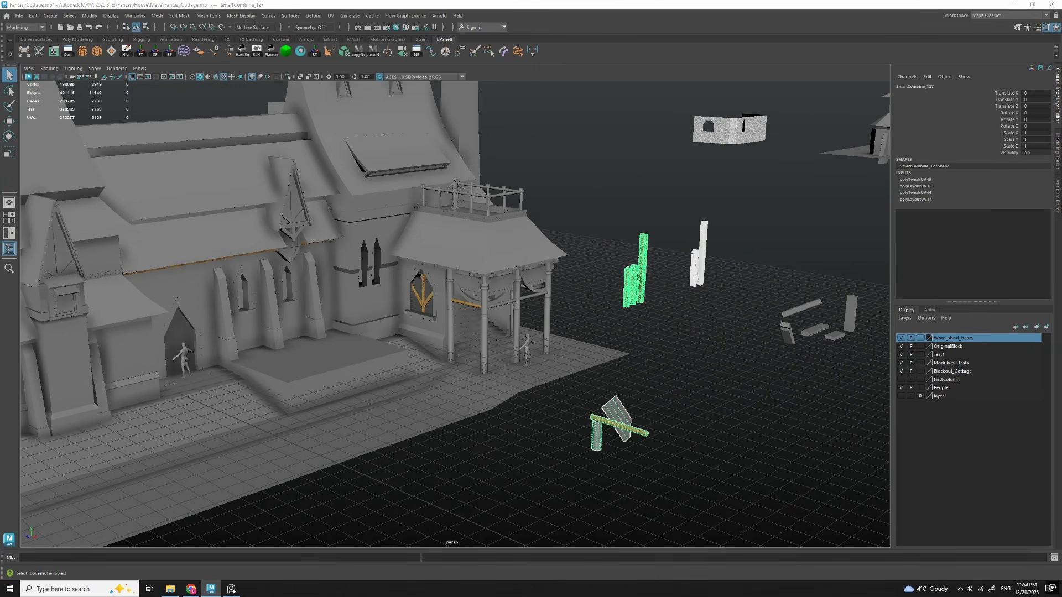
click(54, 51)
key(F11)
double_click(155, 251)
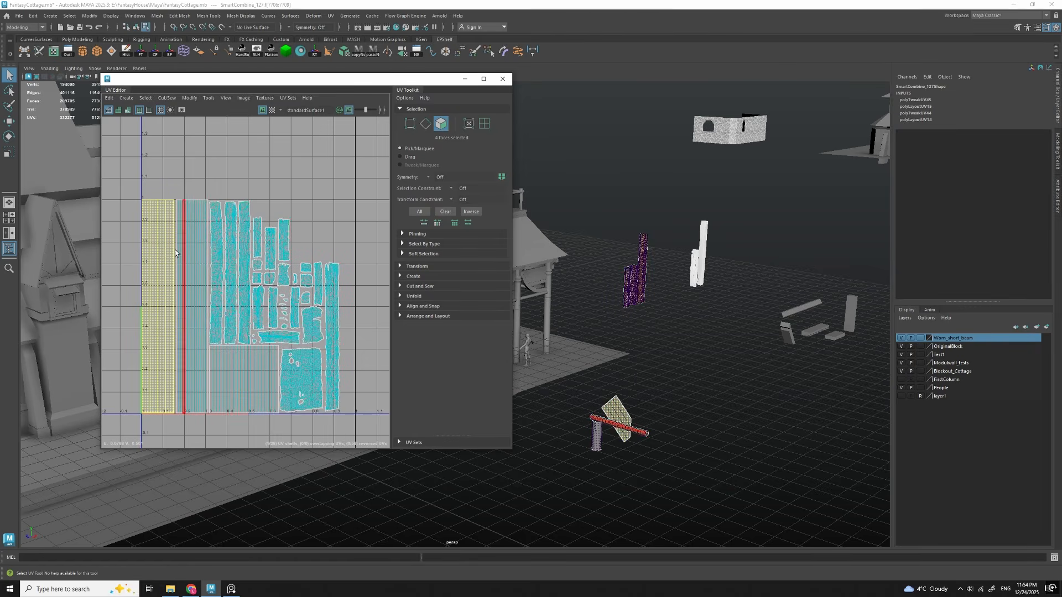
key(f)
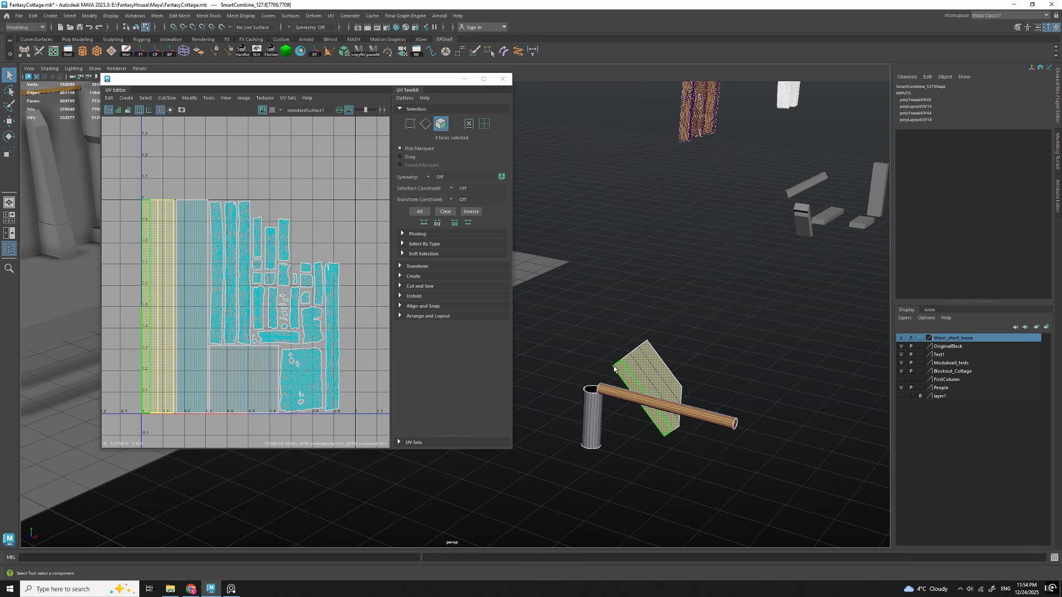
scroll(620, 375, down, 3)
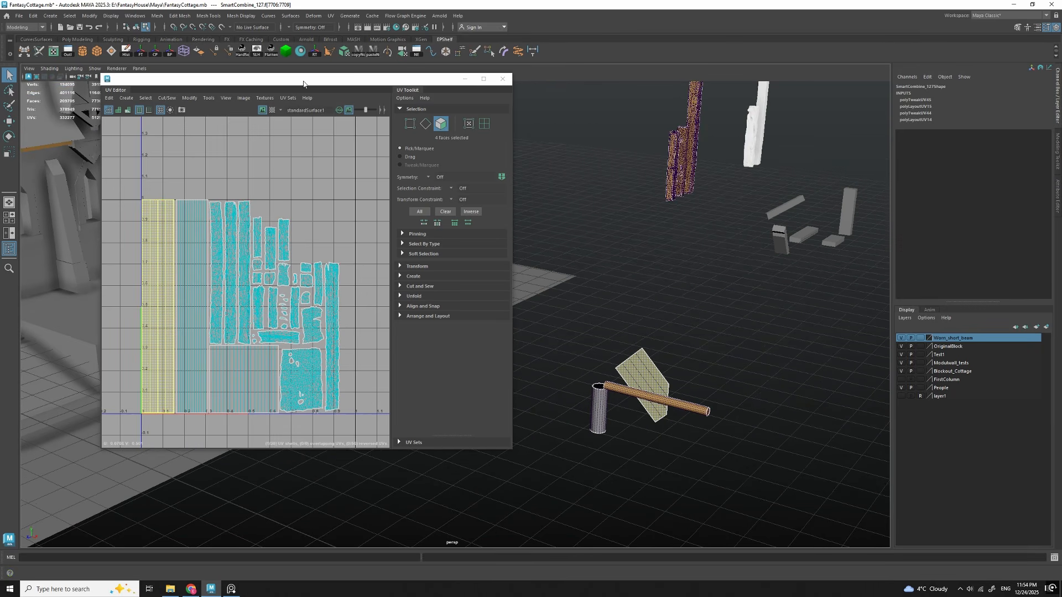
drag(304, 82, 1061, 82)
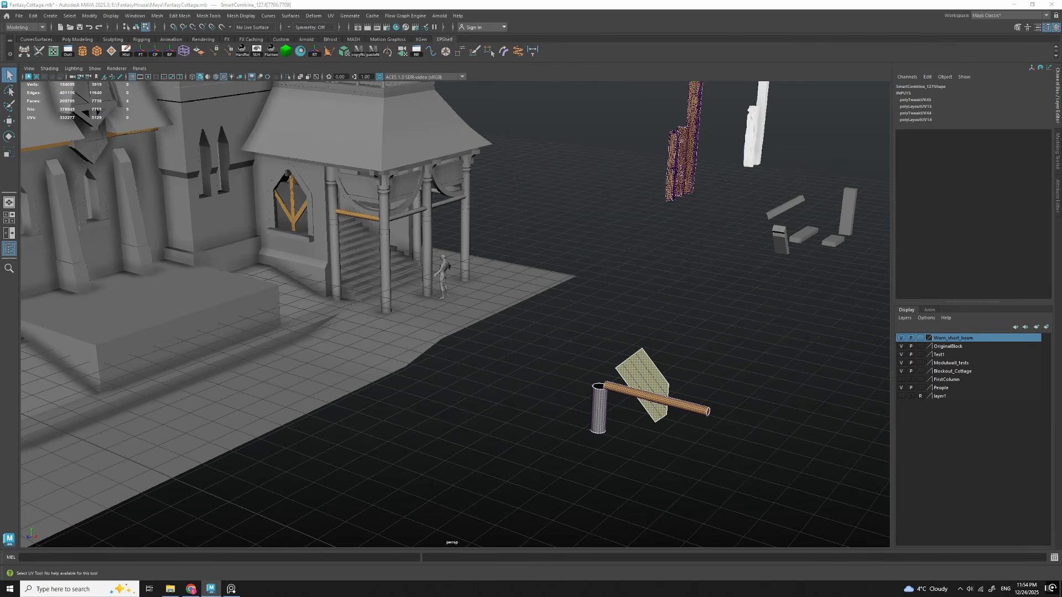
Step: Return to object mode, frame the shuttered window beside the human figure, and select the diagonal planks in its left half
alt+drag(587, 309, 522, 366)
scroll(523, 366, up, 5)
click(290, 301)
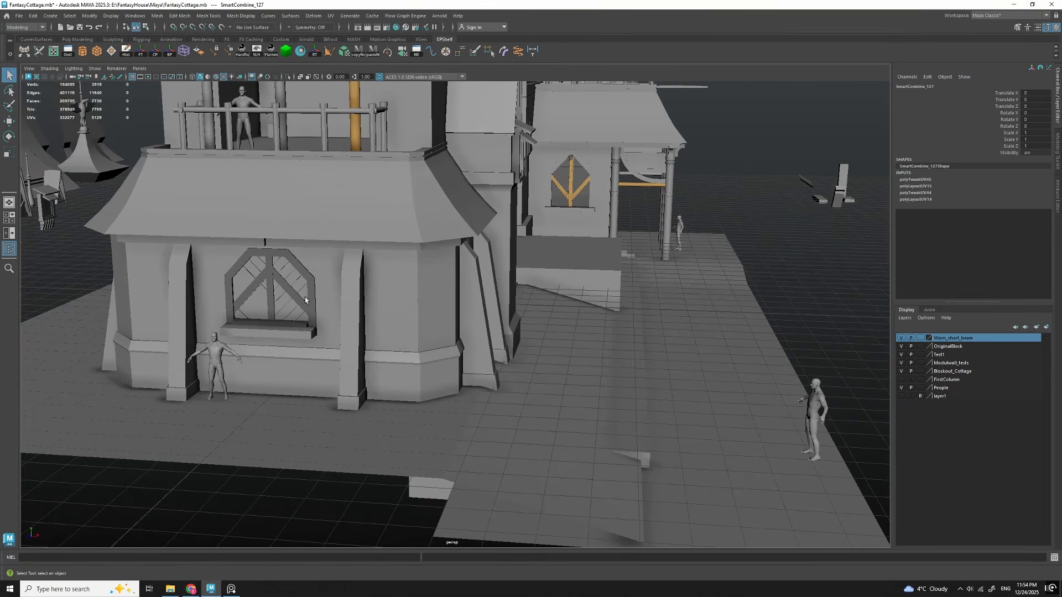
key(f)
scroll(442, 304, down, 5)
click(448, 331)
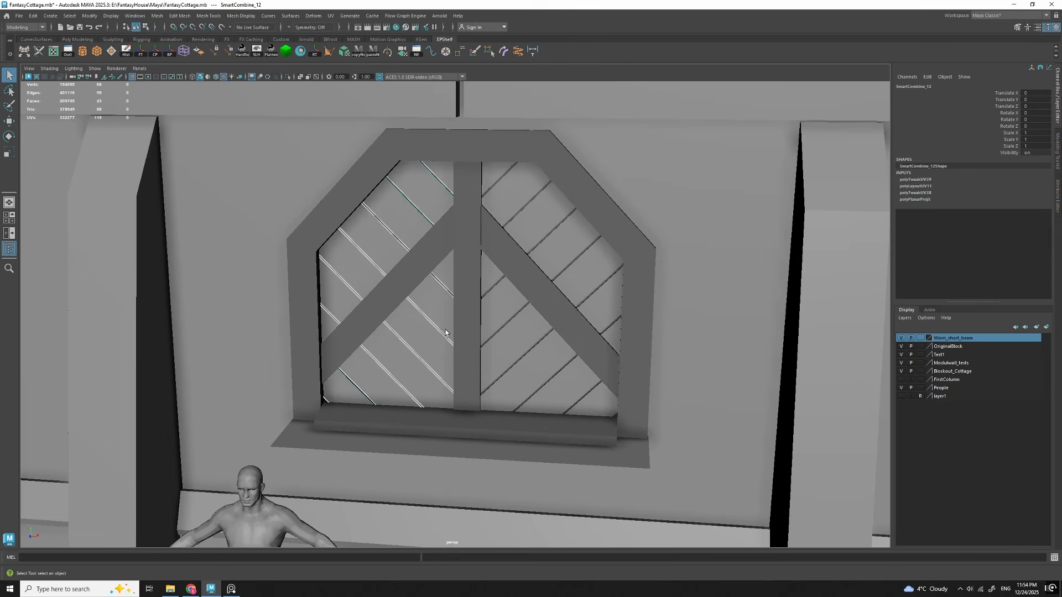
Step: Examine the left shutter's planks from several angles with the Move tool active, undoing the last change
click(400, 342)
key(w)
alt+drag(400, 343, 301, 340)
alt+drag(427, 347, 519, 353)
key(ctrl+z)
alt+middle_drag(519, 354, 474, 344)
scroll(474, 344, up, 3)
Step: Select separate diagonal planks in the window's right shutter as faces to examine how each board is built
key(q)
click(452, 298)
alt+drag(526, 320, 462, 382)
scroll(484, 327, up, 2)
alt+drag(401, 315, 480, 314)
key(F11)
double_click(468, 330)
shift+double_click(502, 364)
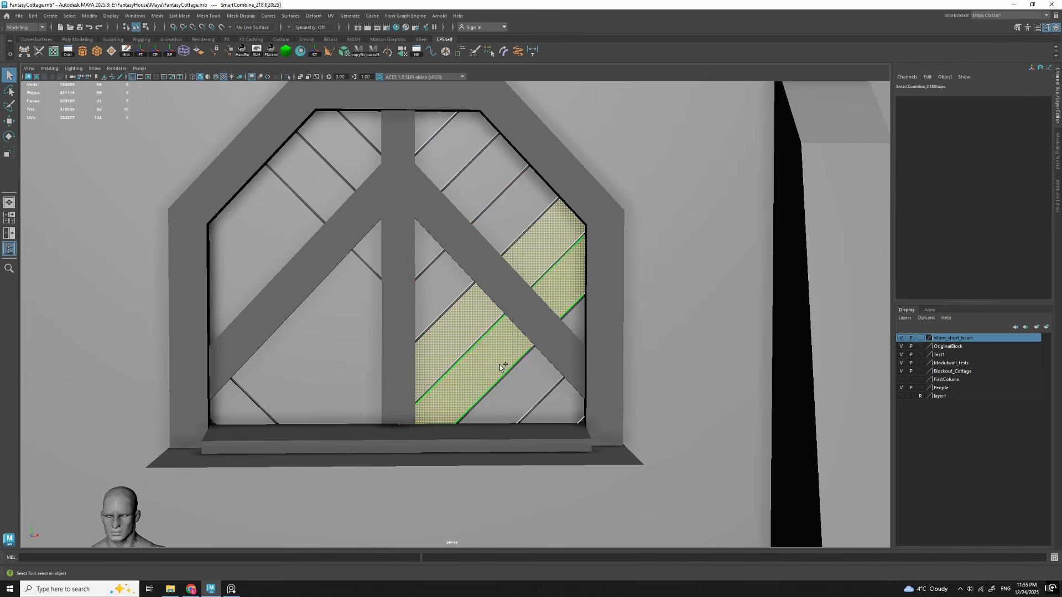
shift+double_click(456, 282)
shift+double_click(431, 246)
alt+drag(502, 313, 525, 302)
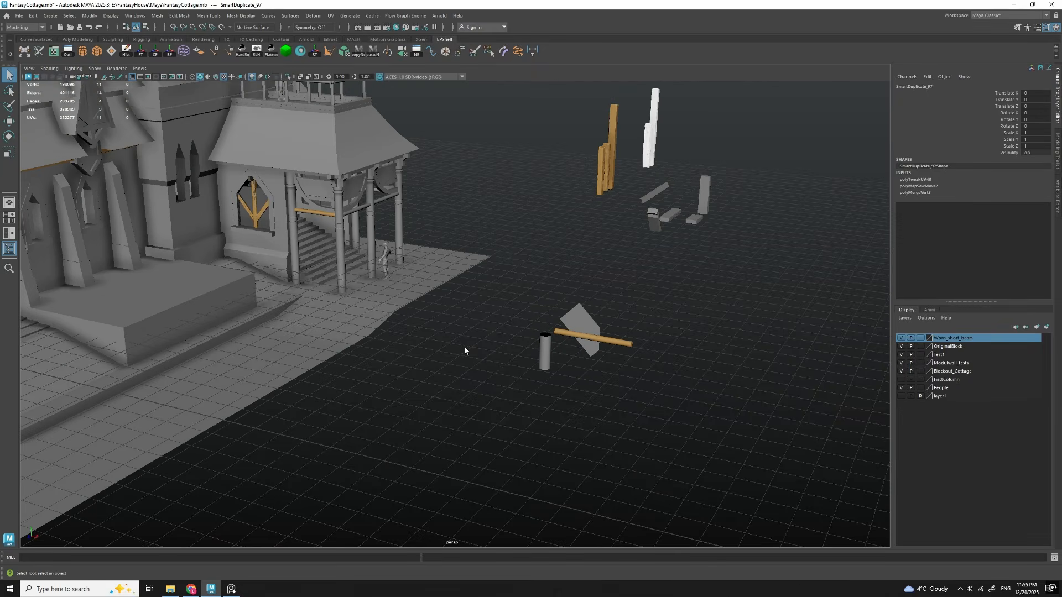
Step: Reselect the combined kit pieces and check the individual plank faces of the first full-height shell in the UV Editor
click(612, 154)
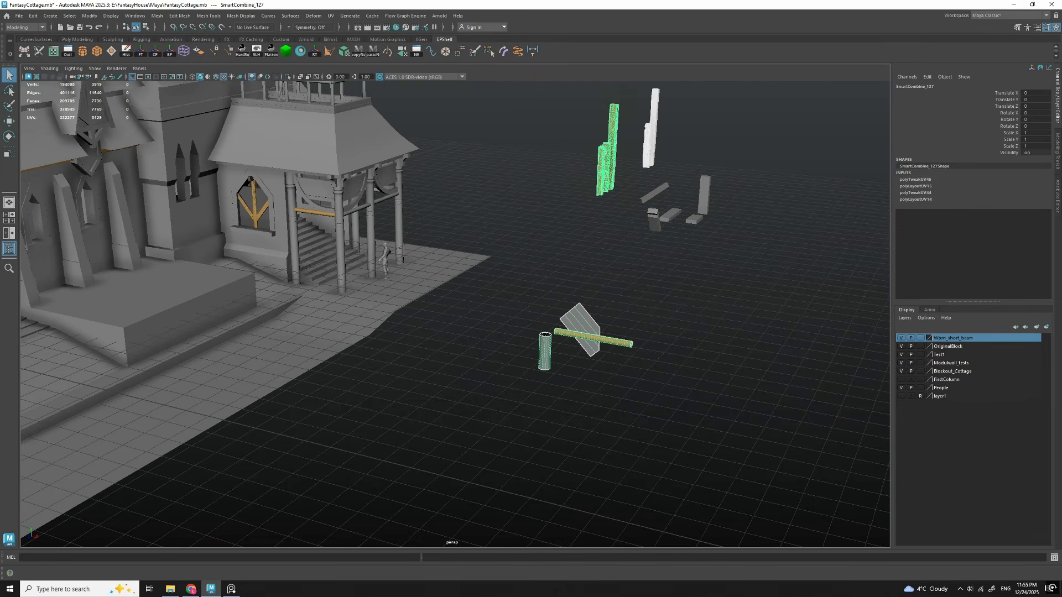
drag(507, 92, 331, 120)
scroll(215, 310, up, 4)
alt+middle_drag(216, 277, 268, 264)
right_drag(260, 232, 260, 254)
click(237, 240)
click(247, 240)
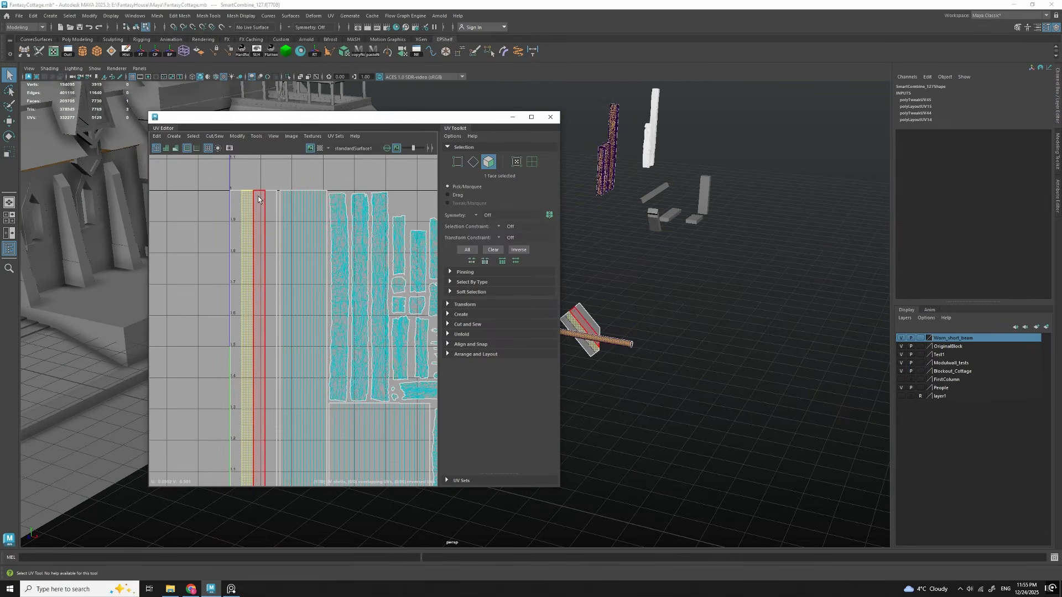
click(258, 239)
click(272, 238)
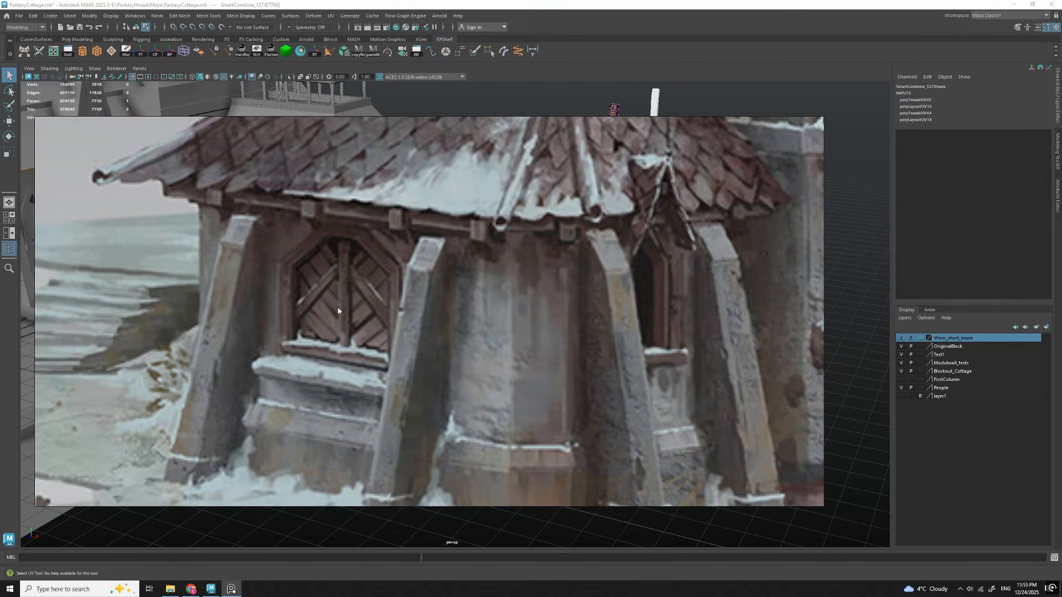
Step: Switch to the concept art reference and study the woodwork on the shutters, roof edges, balcony and tower
scroll(338, 311, down, 4)
middle_drag(338, 310, 276, 442)
scroll(281, 228, up, 2)
scroll(297, 244, down, 4)
scroll(380, 225, up, 4)
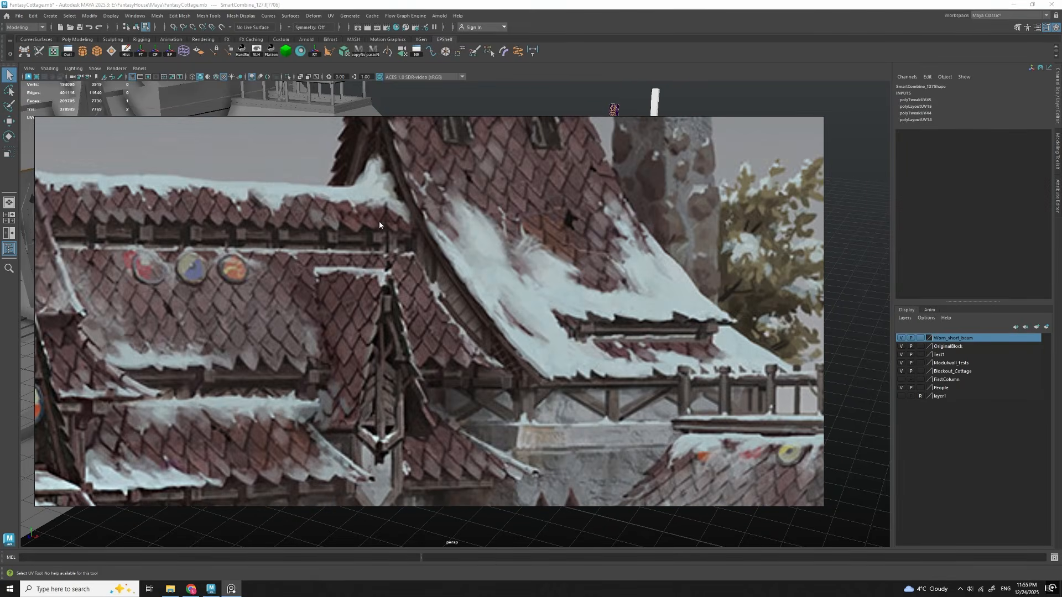
scroll(482, 362, down, 4)
middle_drag(522, 390, 553, 283)
middle_drag(294, 130, 475, 332)
scroll(410, 244, up, 4)
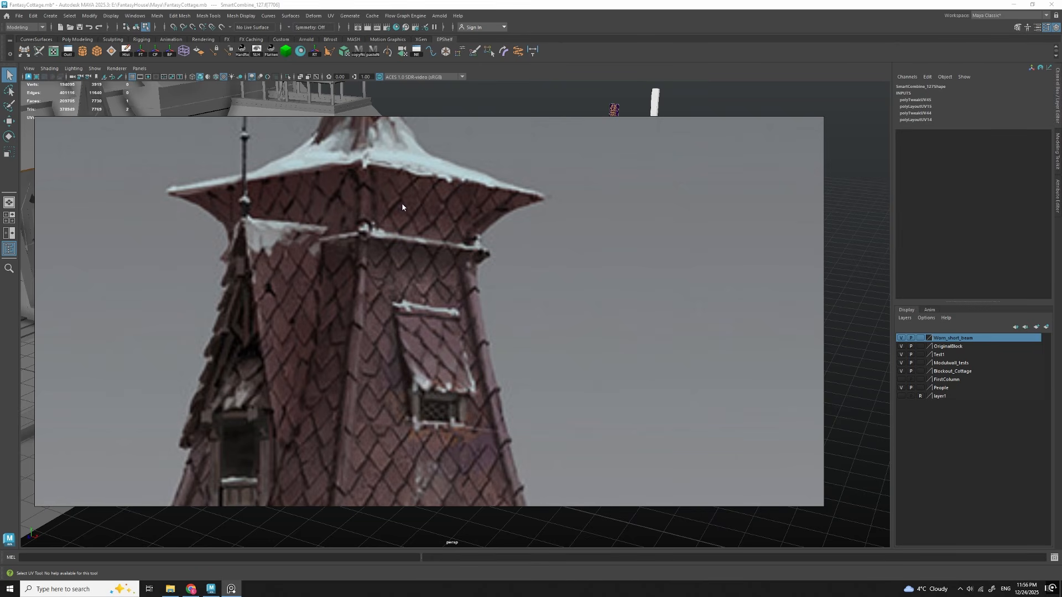
scroll(477, 223, down, 6)
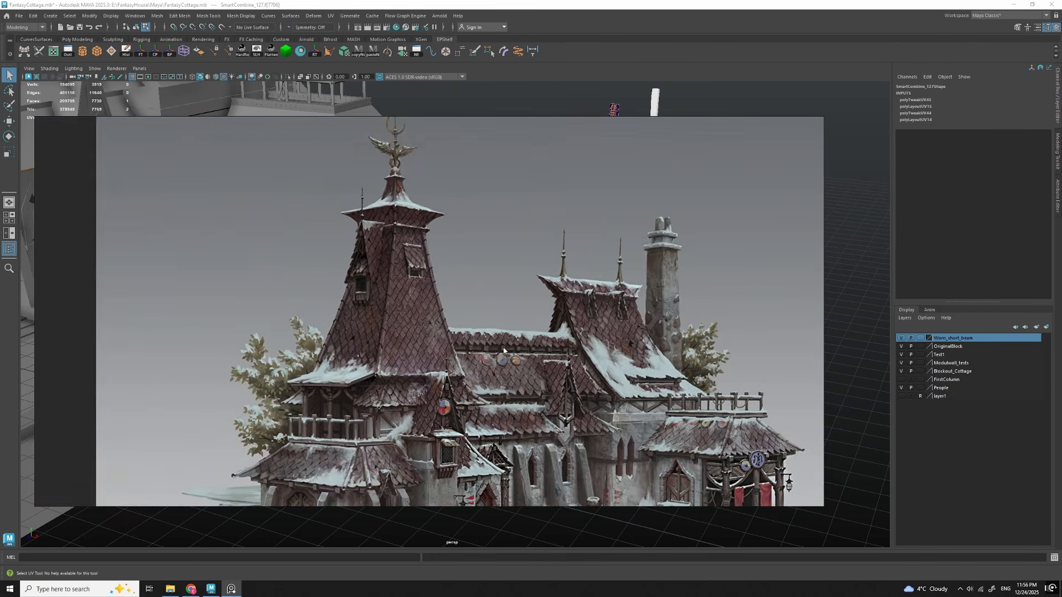
Step: Examine the concept art's arched shutter and the porch's plank infills, round columns and curved braces up close
scroll(502, 332, up, 8)
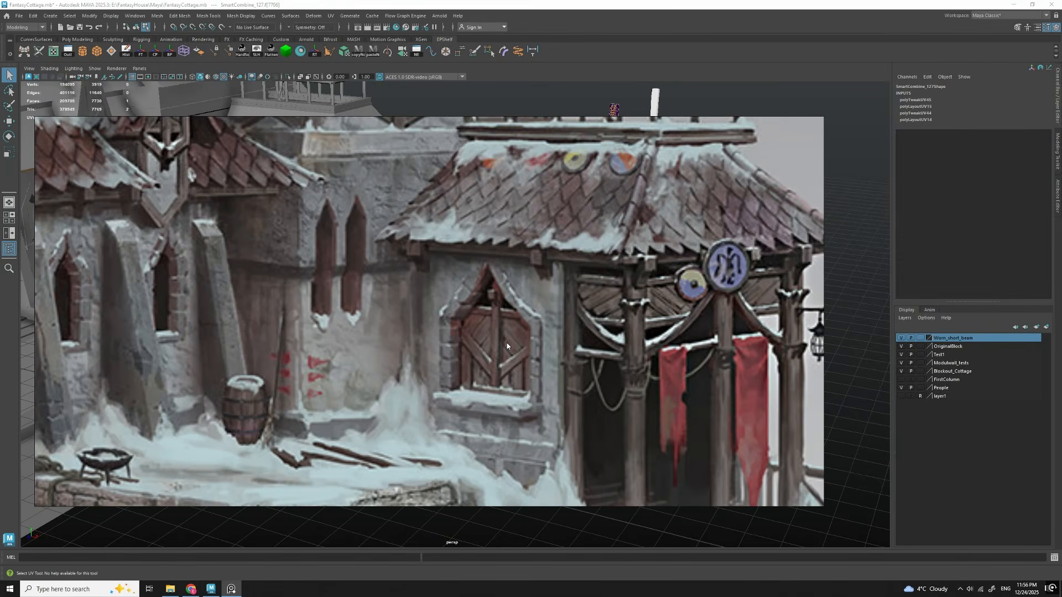
scroll(507, 347, down, 3)
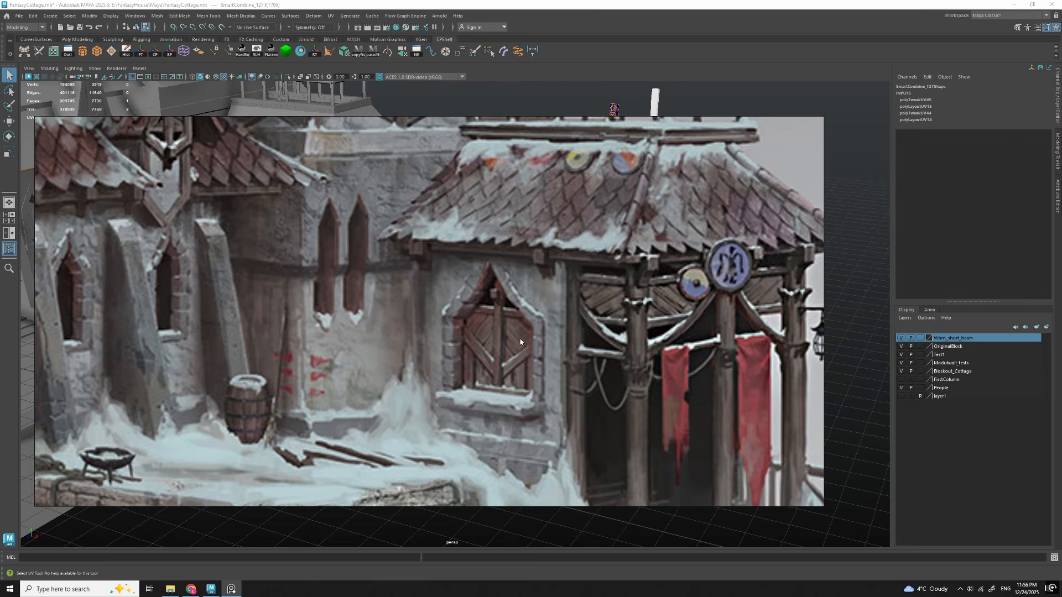
scroll(520, 342, up, 5)
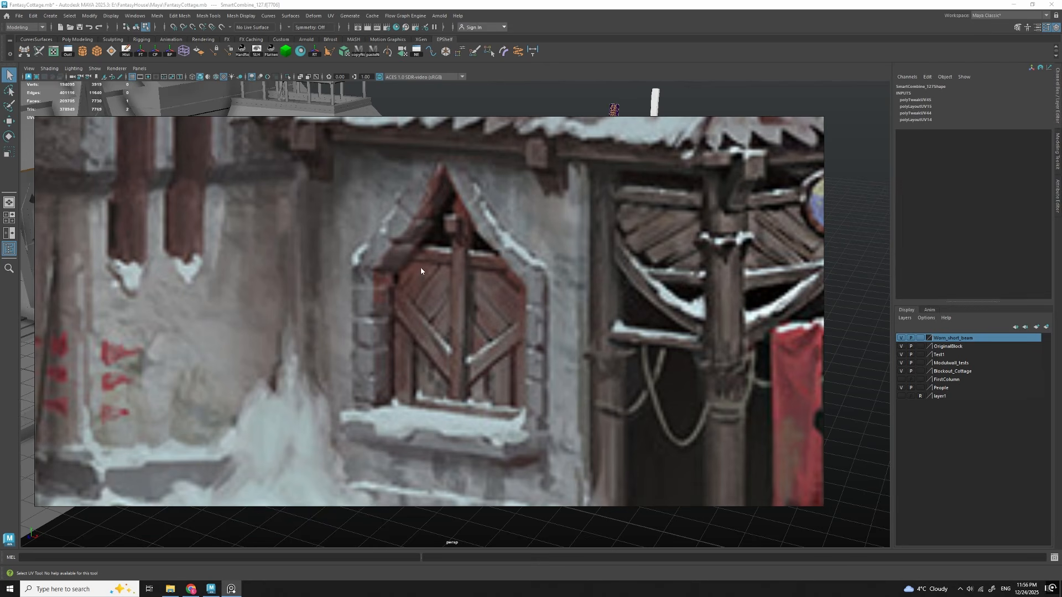
scroll(517, 310, down, 3)
middle_drag(526, 304, 473, 321)
scroll(547, 258, up, 3)
scroll(535, 277, down, 3)
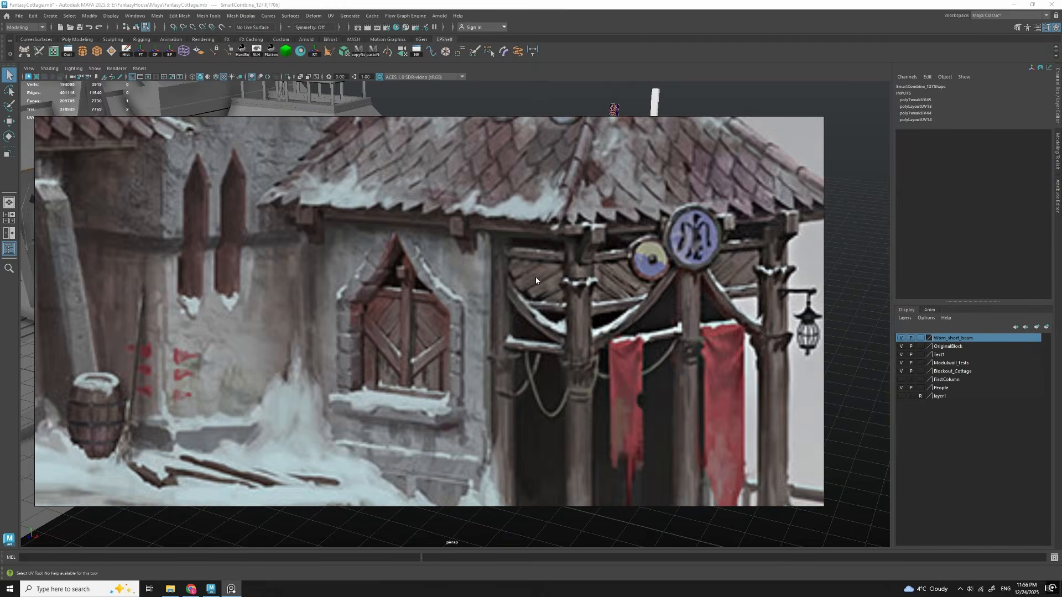
scroll(536, 277, down, 6)
scroll(542, 319, up, 5)
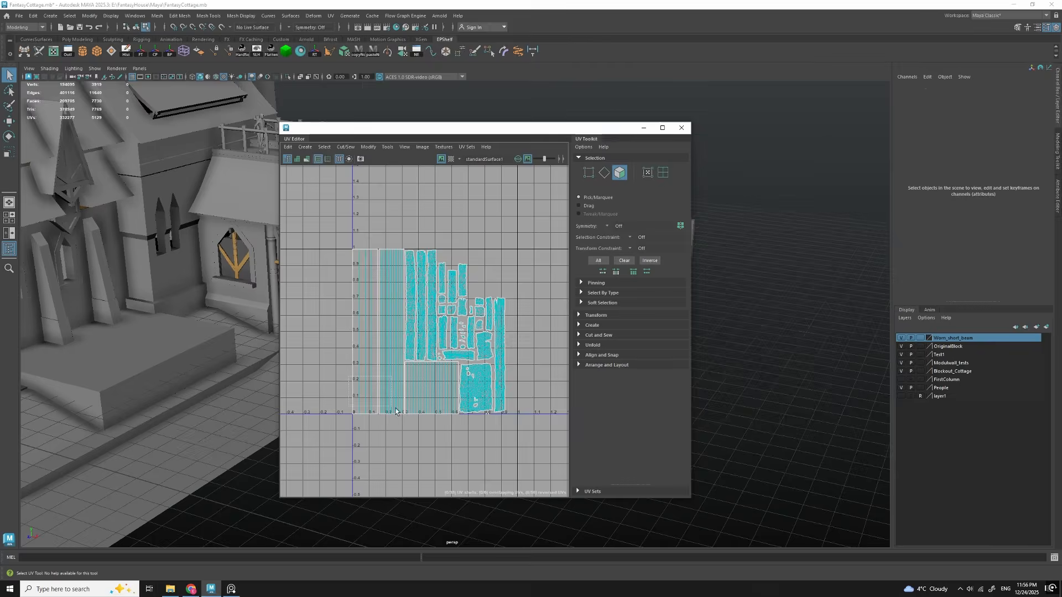
Step: Compare the striped trim shells with the sculpted beam shells, select the beam shells, close the UV Editor and frame the beams
click(381, 332)
shift+click(436, 387)
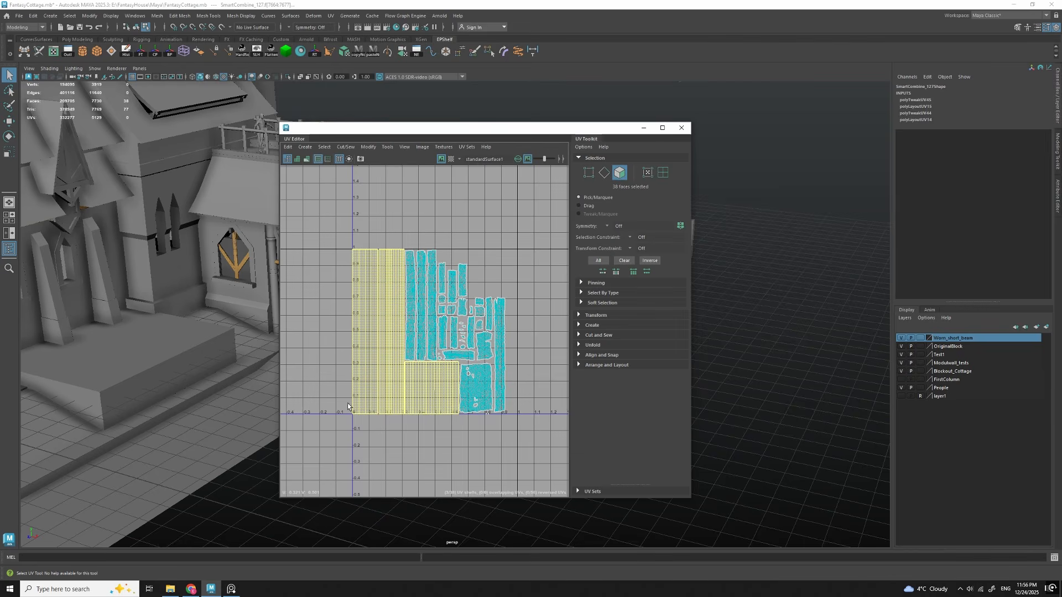
alt+middle_drag(468, 350, 452, 352)
shift+drag(330, 221, 503, 424)
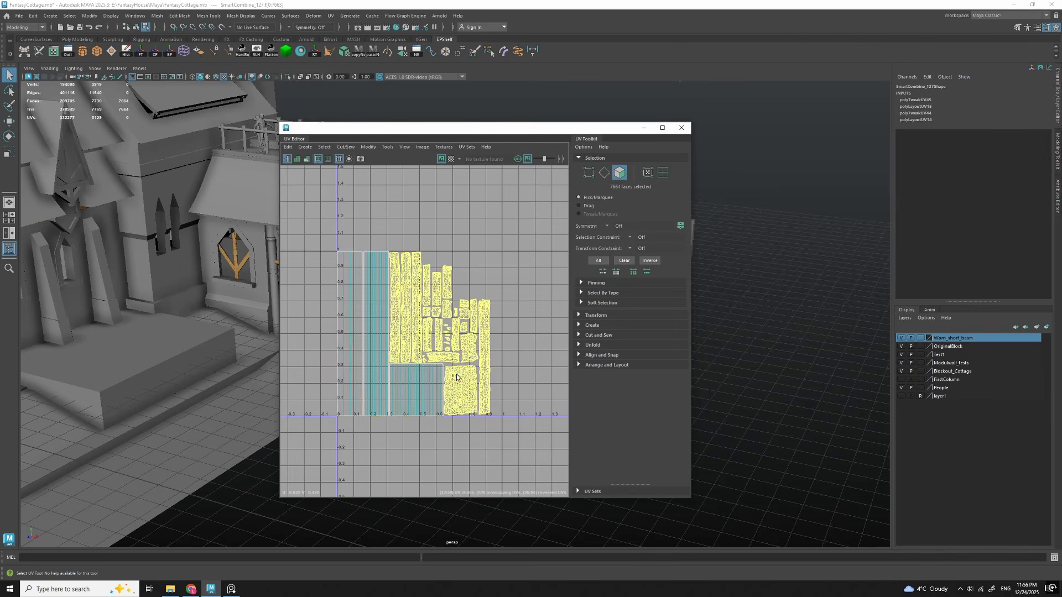
drag(474, 133, 334, 131)
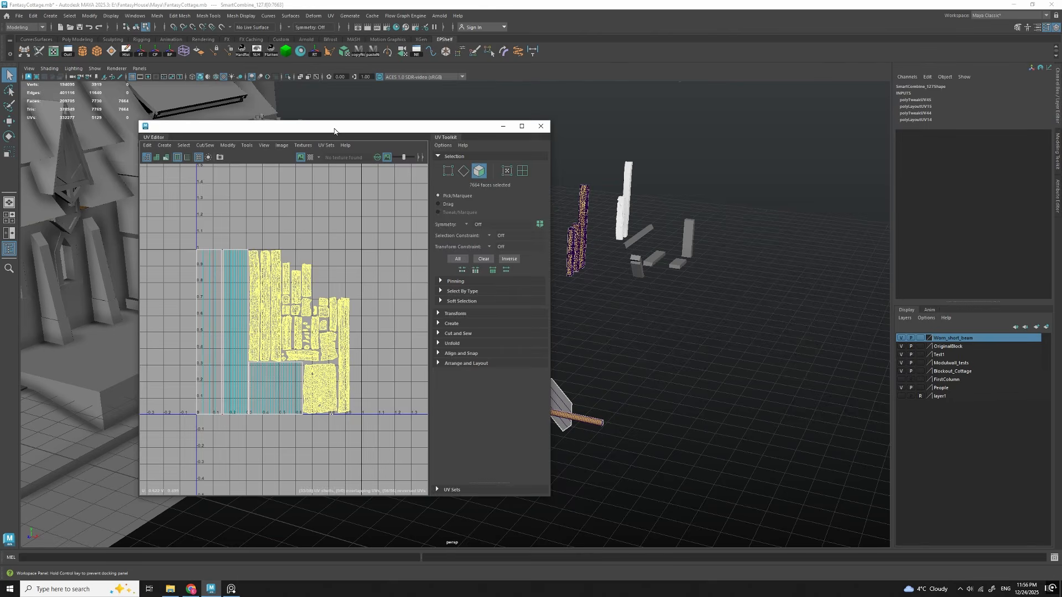
click(540, 126)
key(f)
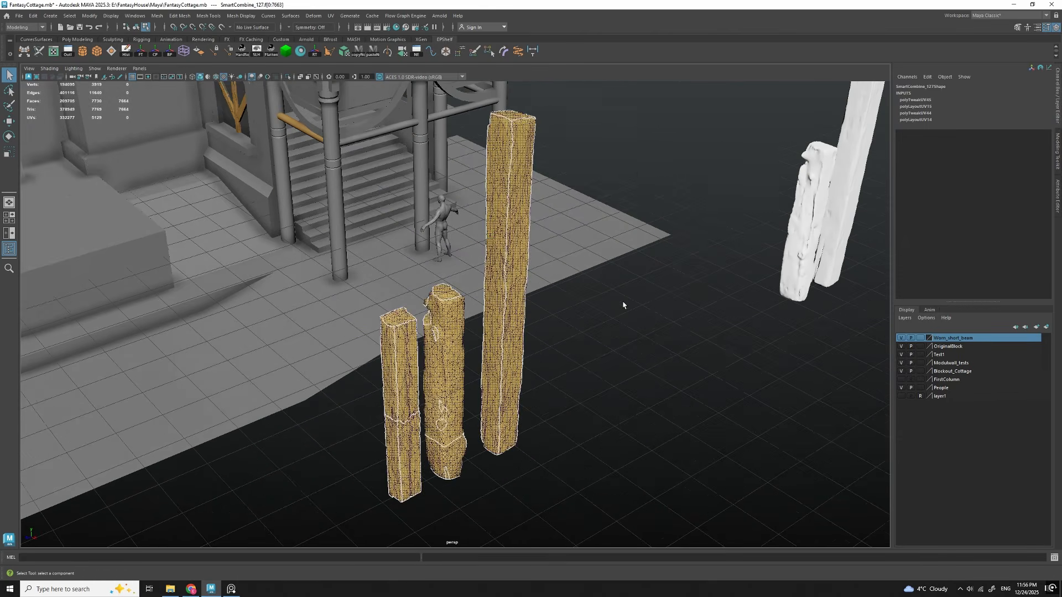
Step: Clear the selection and look over the three sculpted wooden beams from above
click(540, 298)
alt+drag(540, 299, 513, 337)
click(499, 360)
mouse_move(559, 364)
alt+mouse_down()
mouse_move(545, 367)
mouse_move(569, 366)
alt+mouse_up()
click(553, 367)
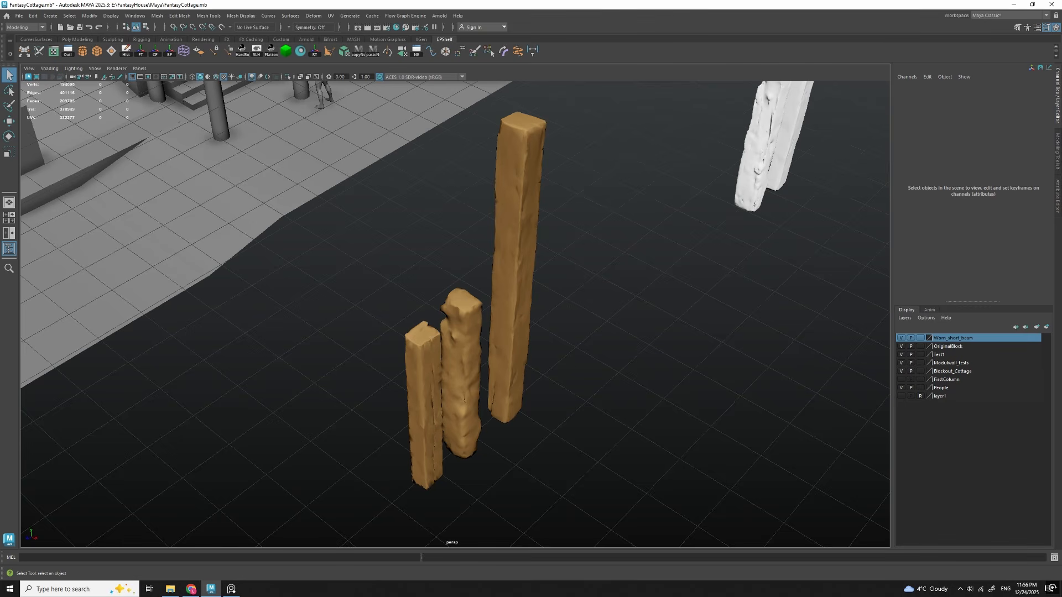
Step: Bring up the Old Wooden Beam listing on Fab as a reference, then return to Maya
drag(1061, 248, 553, 248)
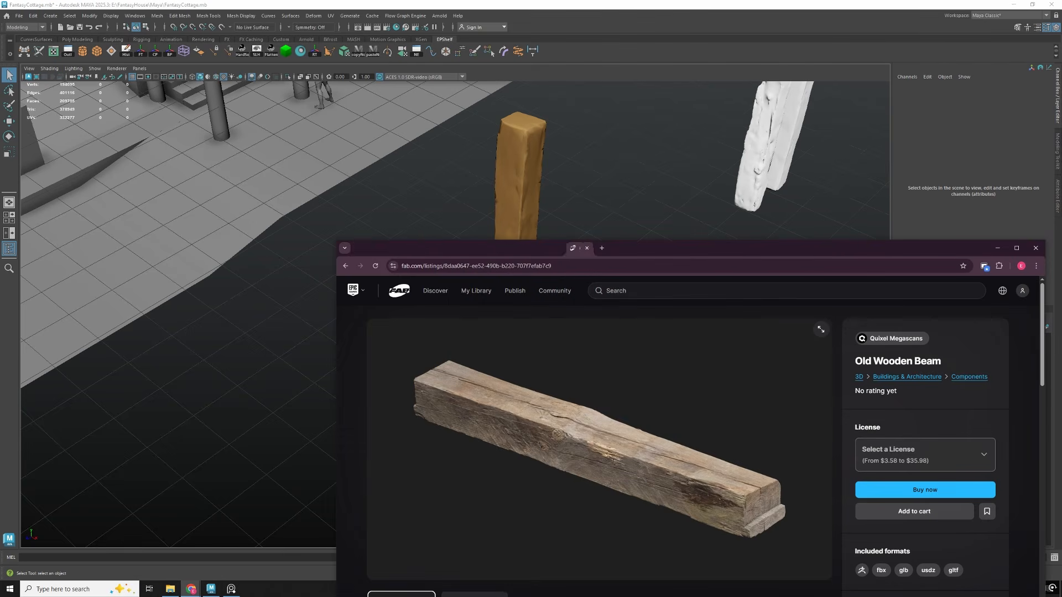
drag(800, 246, 580, 101)
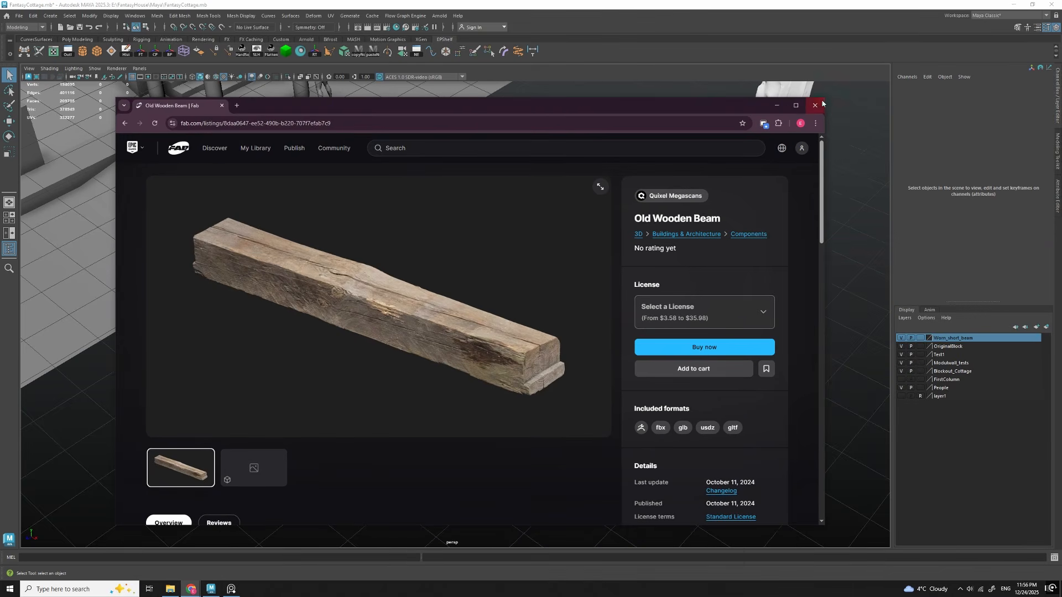
click(796, 105)
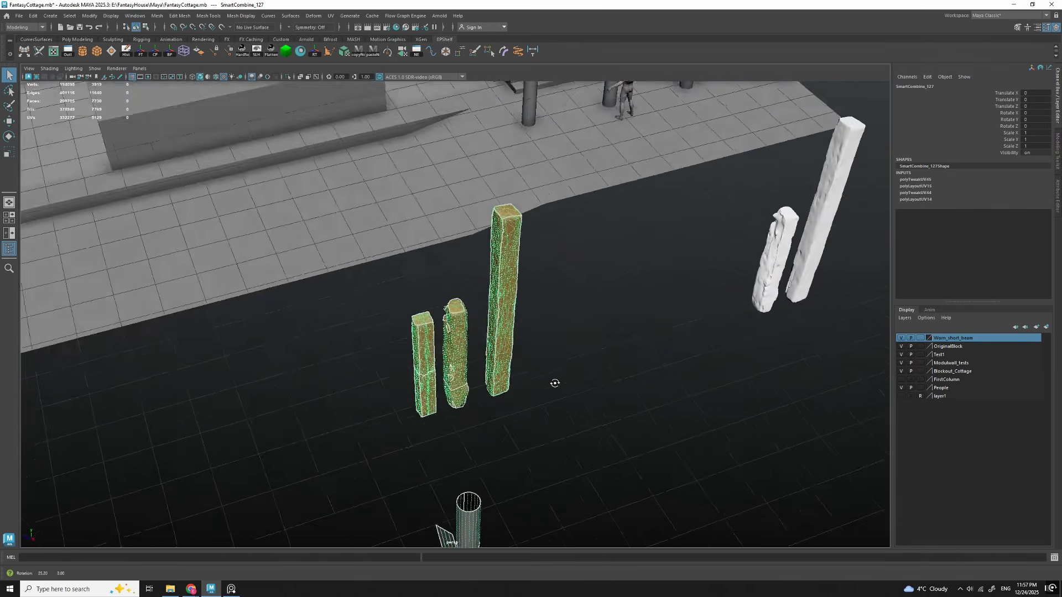
Step: Select all faces of the longest sculpted beam in the combined kit mesh and examine it from several sides
alt+drag(555, 384, 559, 349)
alt+middle_drag(544, 371, 548, 410)
alt+drag(548, 410, 528, 387)
scroll(469, 369, up, 1)
alt+drag(433, 278, 459, 287)
alt+middle_drag(555, 363, 528, 363)
scroll(507, 288, up, 2)
right_drag(506, 248, 500, 279)
double_click(497, 269)
alt+drag(552, 310, 518, 343)
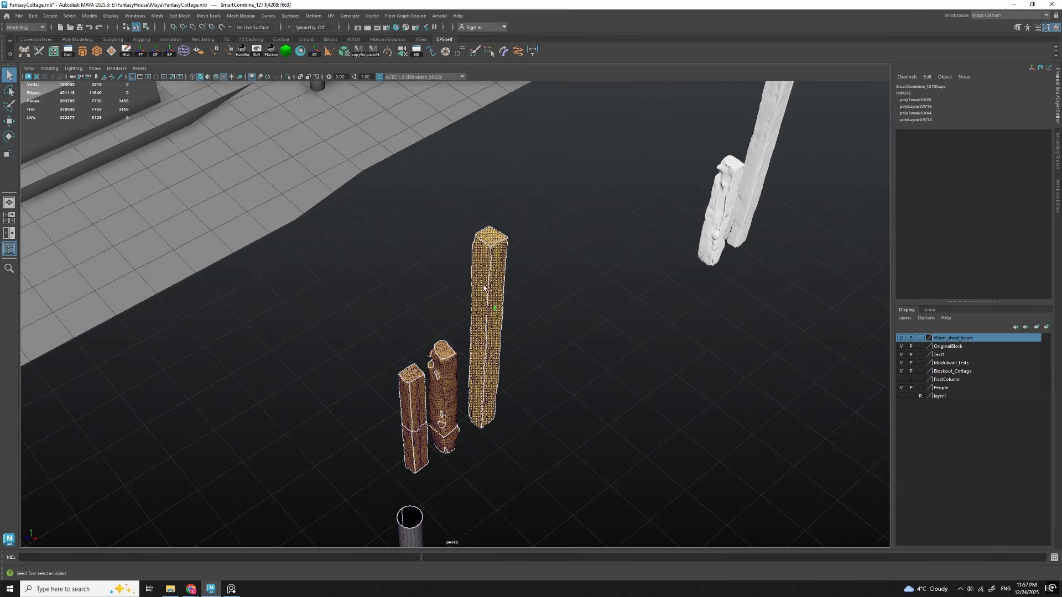
Step: Return to object mode, select all faces of the tall white high-poly beam, and frame it to examine its mesh density
right_drag(474, 260, 530, 221)
alt+middle_drag(614, 183, 500, 278)
click(678, 231)
right_drag(686, 221, 673, 250)
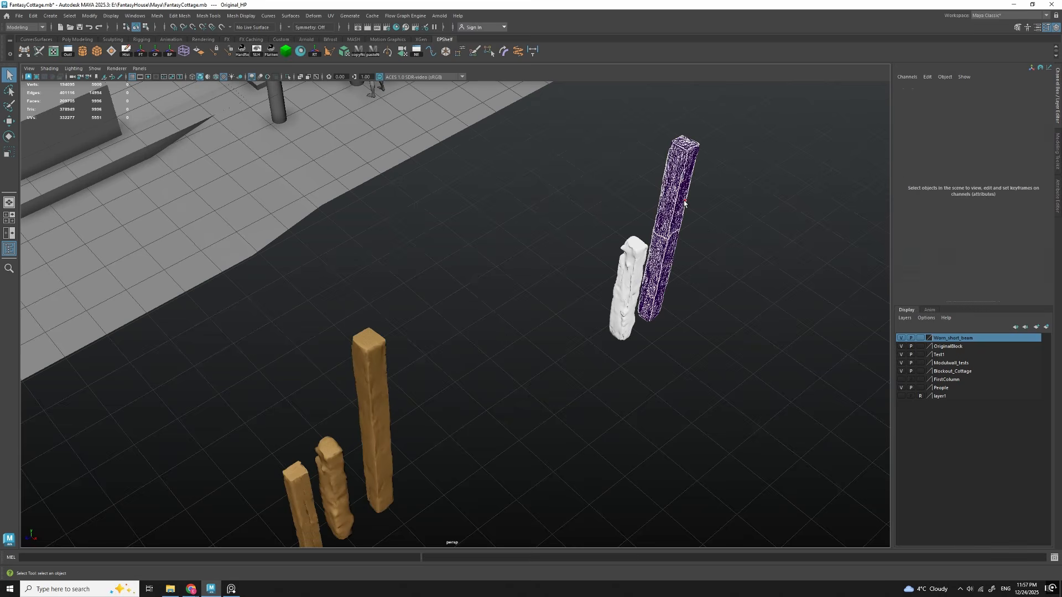
double_click(684, 202)
key(f)
scroll(665, 275, down, 4)
alt+drag(603, 291, 572, 297)
scroll(571, 297, up, 2)
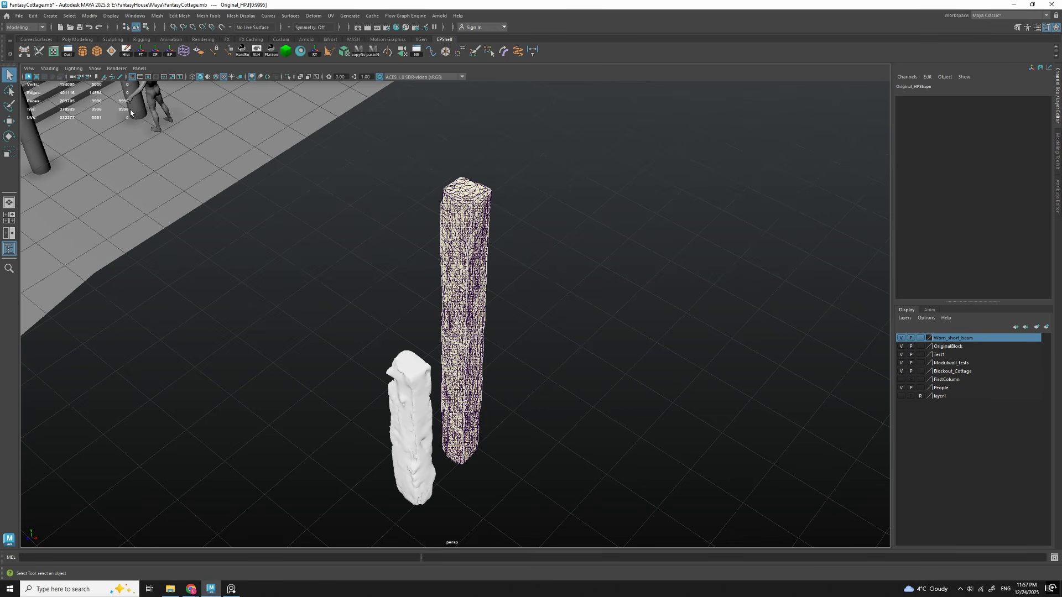
Step: Return to the combined kit mesh, select its longest beam's faces and frame them to compare mesh density
scroll(177, 159, down, 1)
alt+middle_drag(178, 159, 166, 75)
scroll(332, 343, down, 5)
alt+middle_drag(293, 401, 464, 294)
click(382, 326)
scroll(474, 299, up, 3)
alt+drag(476, 299, 510, 309)
double_click(439, 325)
key(f)
scroll(442, 292, down, 4)
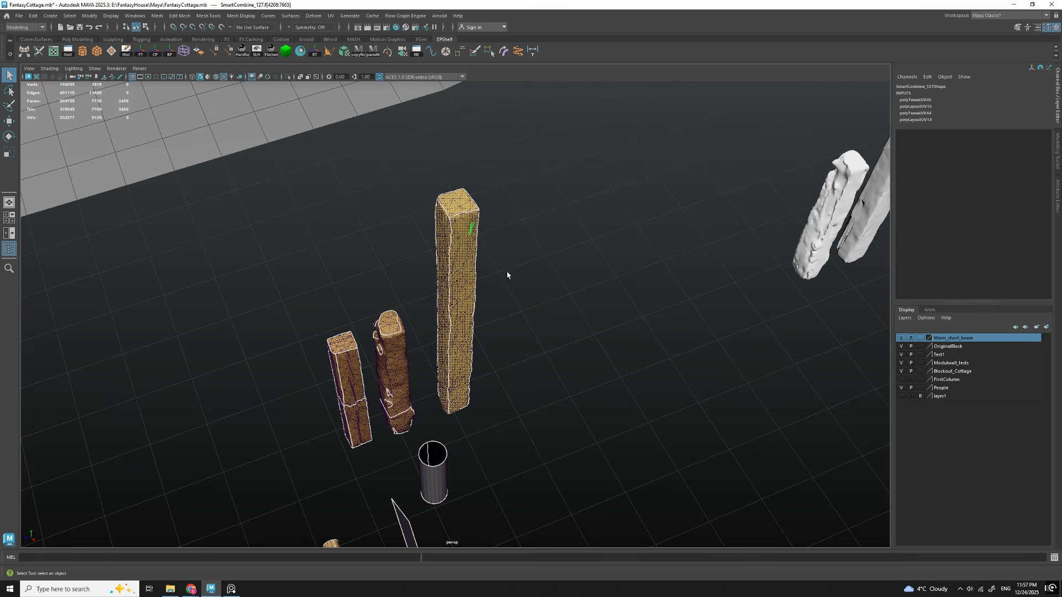
Step: Select the tall white high-poly beam and convert its locked normals to soft/hard edges
click(561, 293)
alt+middle_drag(605, 252, 365, 345)
scroll(430, 310, down, 3)
alt+middle_drag(429, 310, 368, 327)
alt+middle_drag(544, 252, 464, 289)
scroll(465, 289, up, 2)
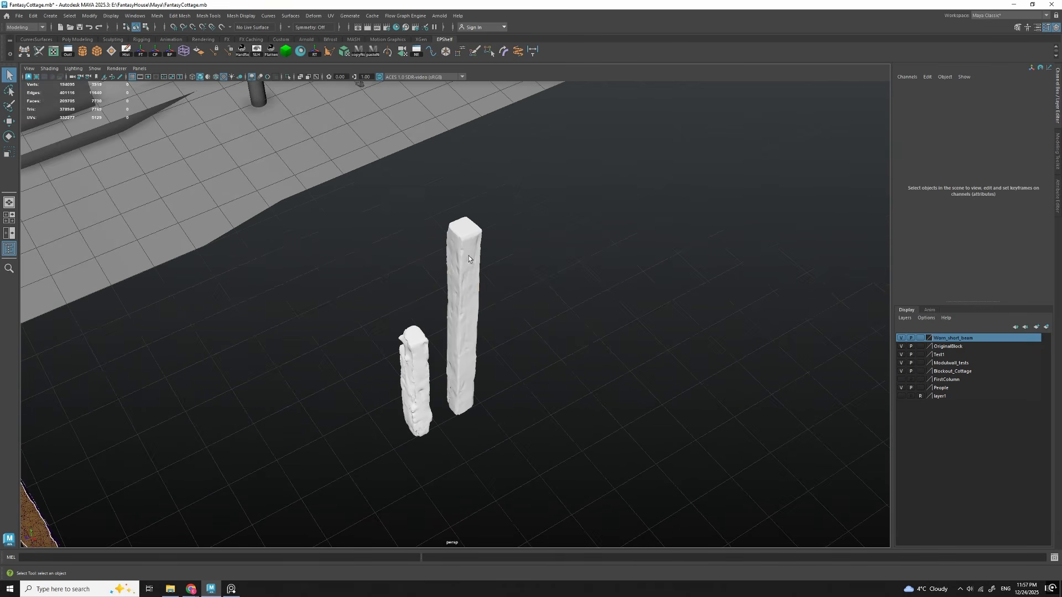
click(469, 257)
right_drag(463, 262, 462, 238)
drag(387, 198, 574, 416)
mouse_move(514, 206)
shift+right_down()
mouse_move(550, 231)
mouse_move(577, 218)
shift+right_up()
right_drag(449, 235, 474, 220)
drag(474, 231, 515, 296)
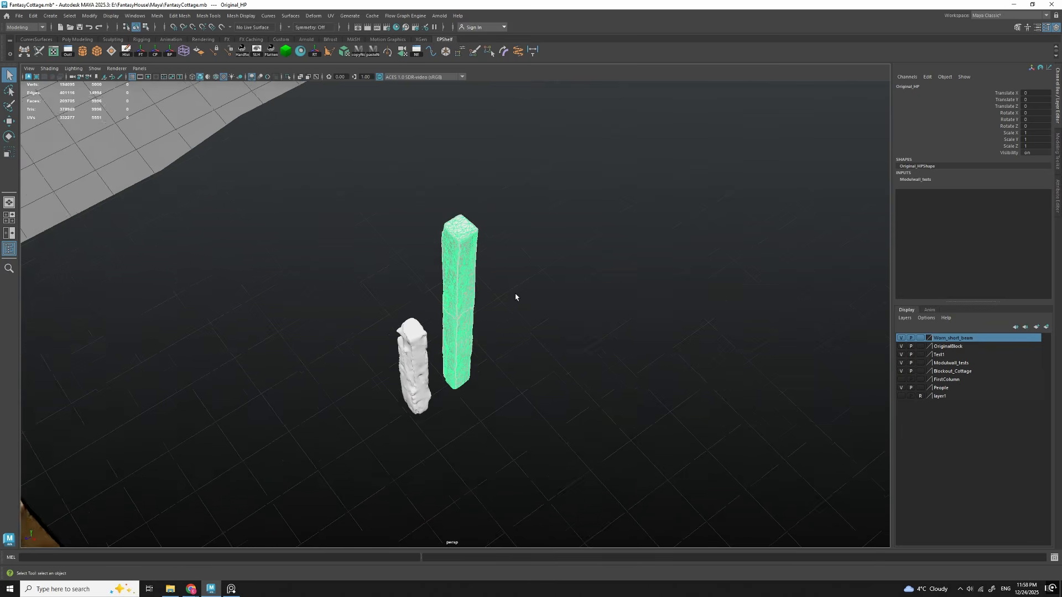
scroll(514, 295, up, 2)
click(242, 51)
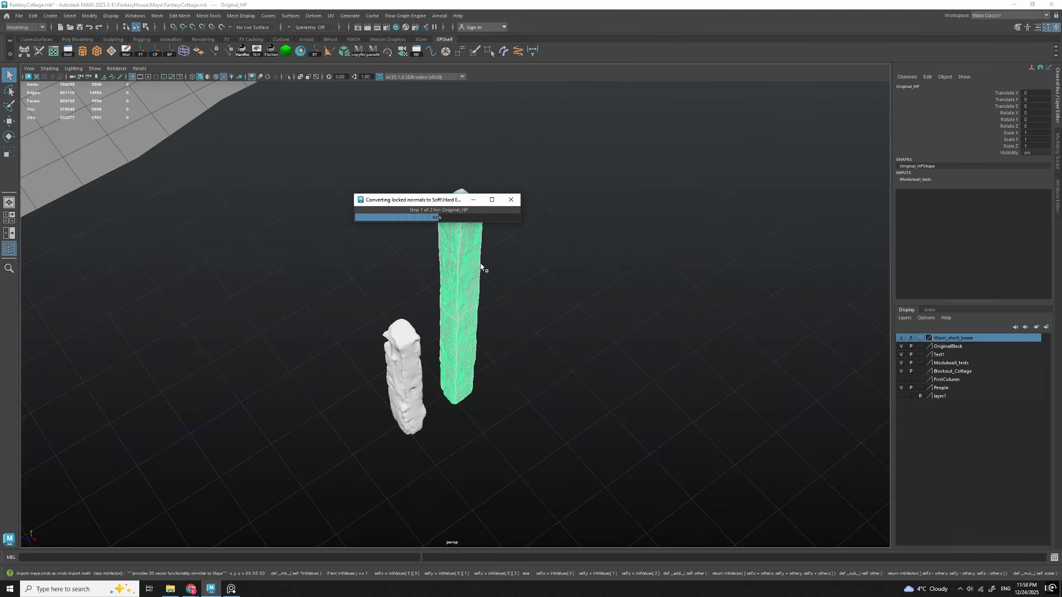
Step: Try to reduce the tall white high-poly beam's polygons by 70 percent
click(524, 315)
scroll(523, 314, up, 2)
alt+drag(522, 314, 517, 287)
click(463, 265)
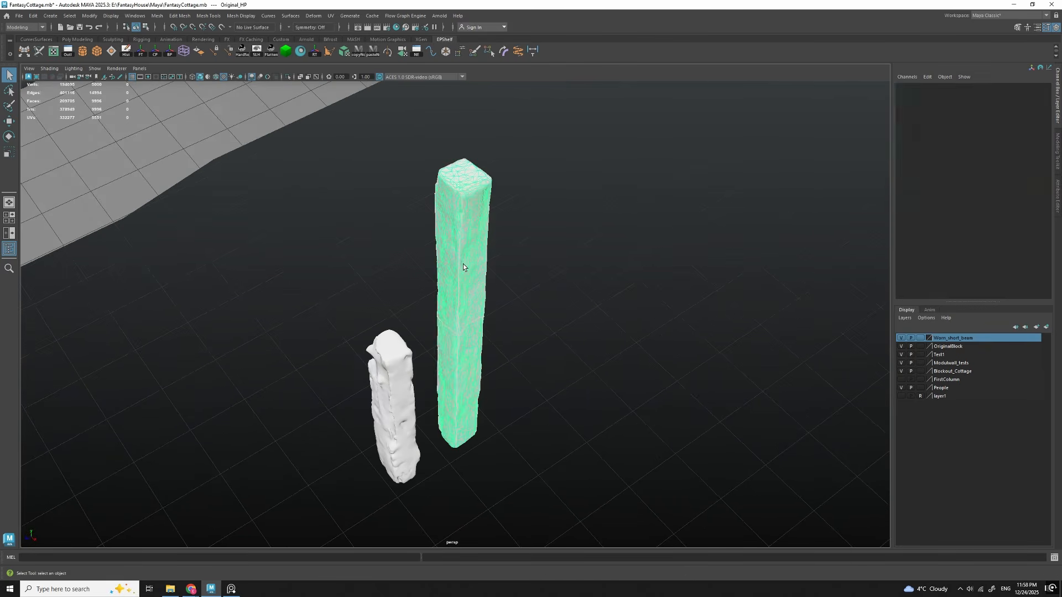
shift+right_drag(551, 213, 531, 346)
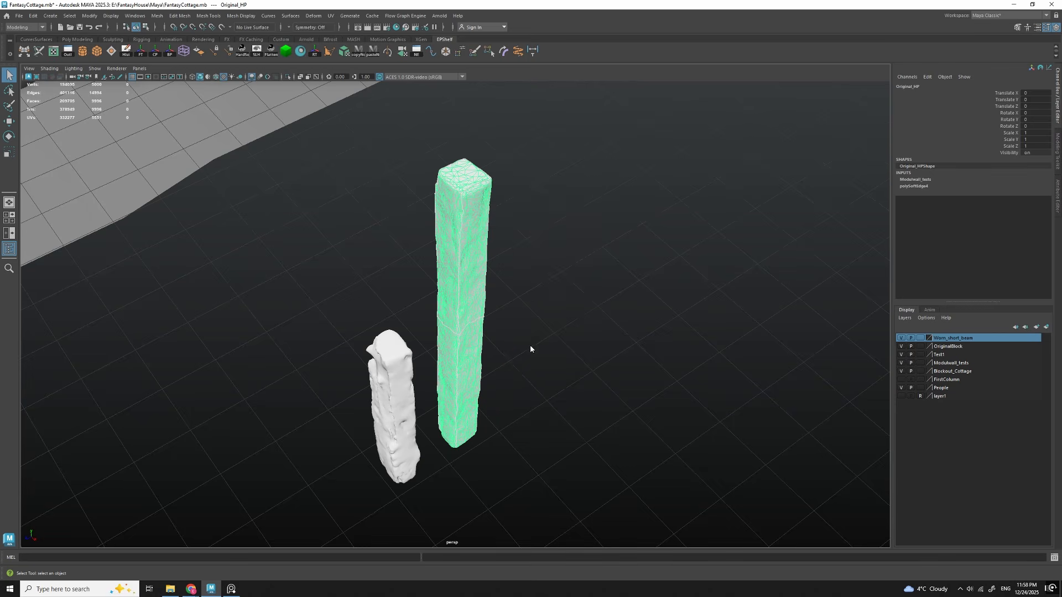
scroll(471, 298, up, 3)
alt+drag(534, 363, 538, 339)
click(573, 472)
text(70)
key(Return)
Step: Uncover the beam's reduction settings and try reduction percentages of 30, 10 and 90, inspecting the mesh
scroll(463, 284, down, 5)
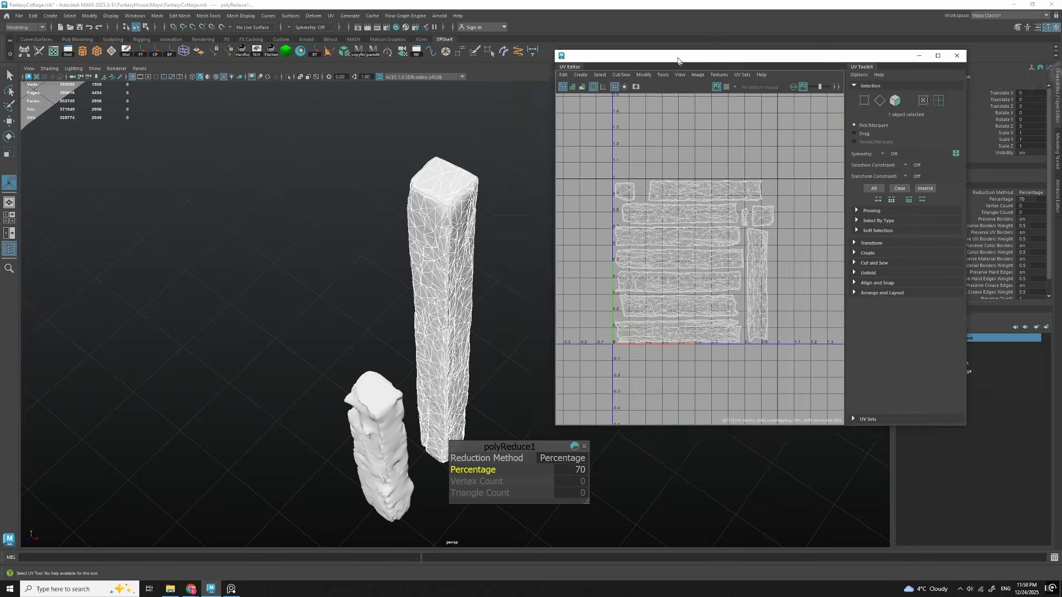
drag(677, 56, 625, 68)
click(579, 470)
text(30)
key(Return)
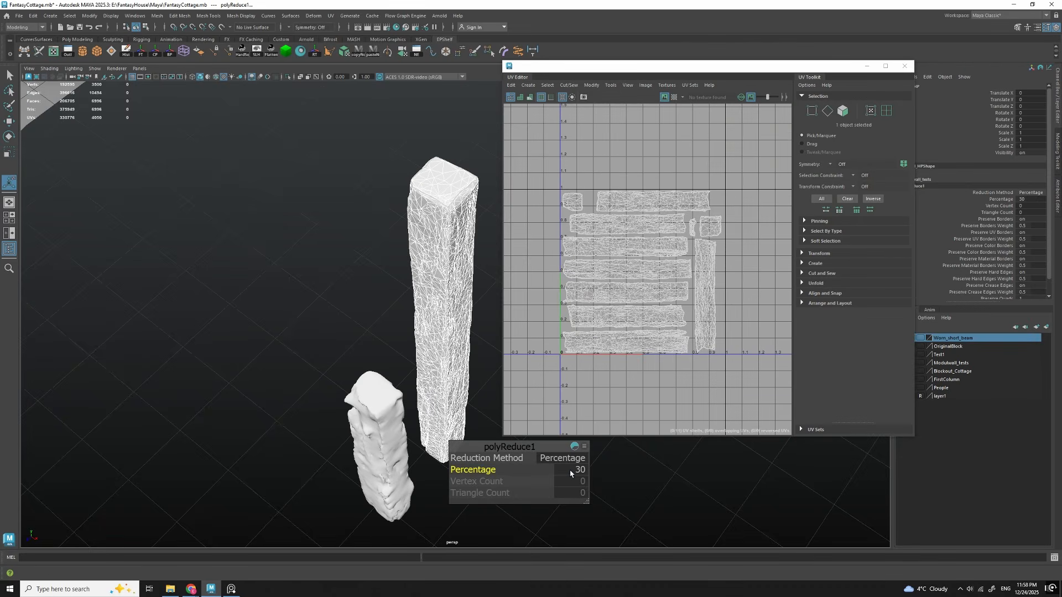
click(572, 471)
text(10)
key(Return)
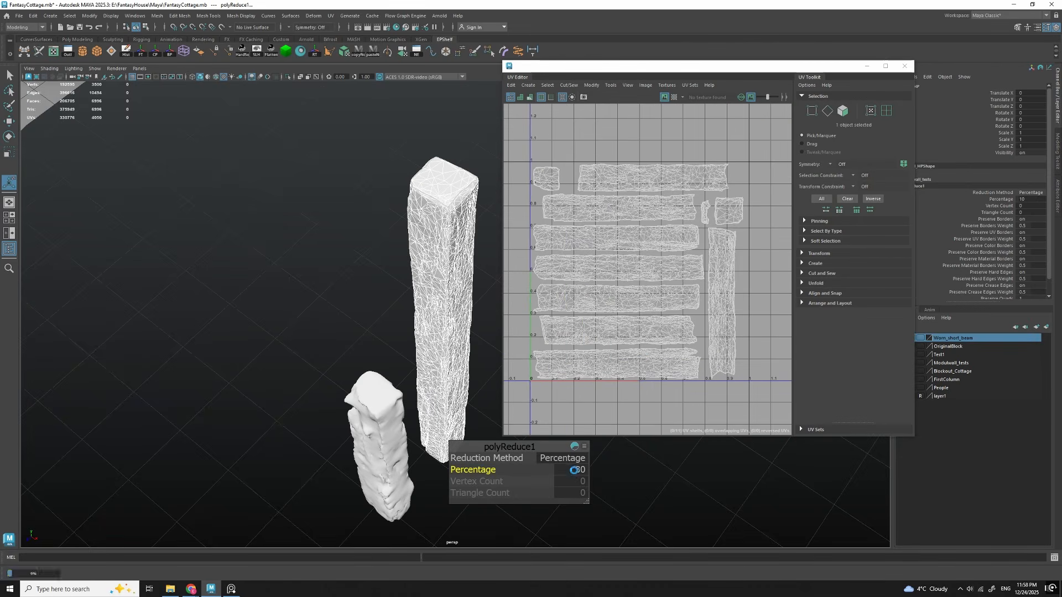
text(90)
key(Return)
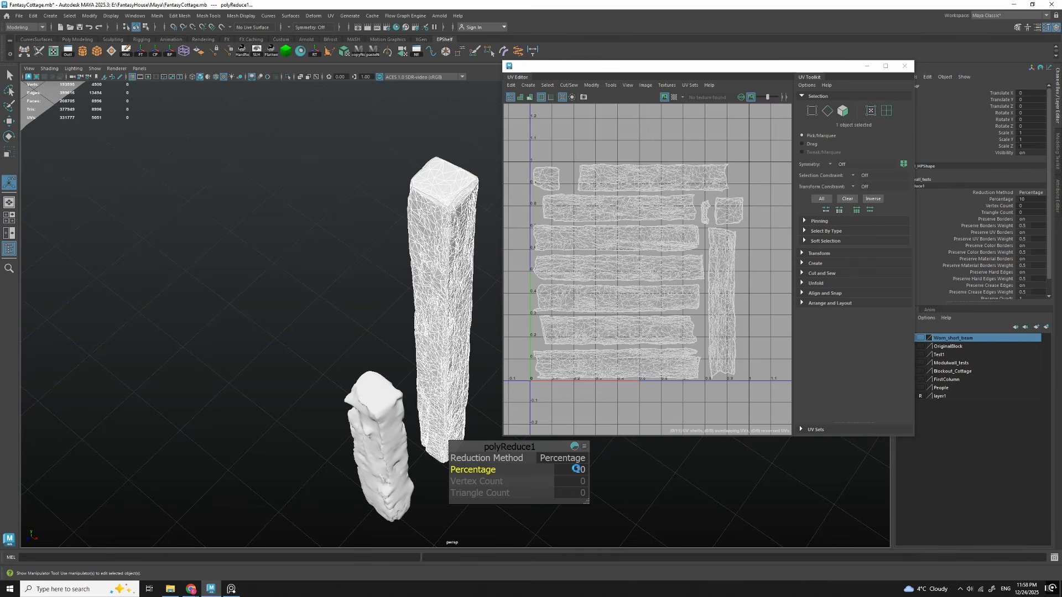
alt+drag(432, 302, 372, 315)
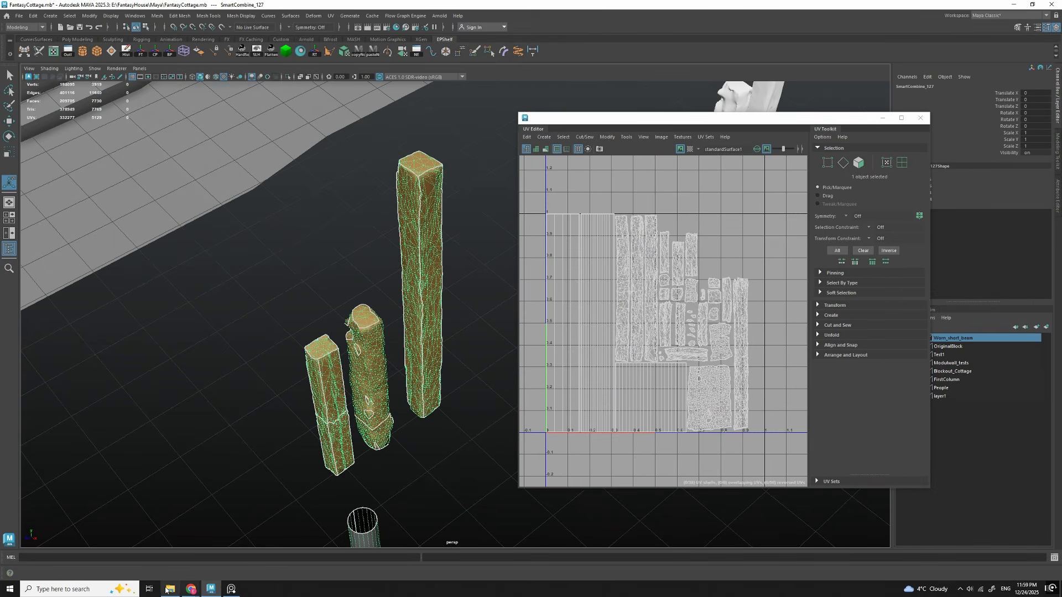
Step: Open the wood texture T_wggned_4K_B.png from the file browser and examine how its planks are packed
click(167, 591)
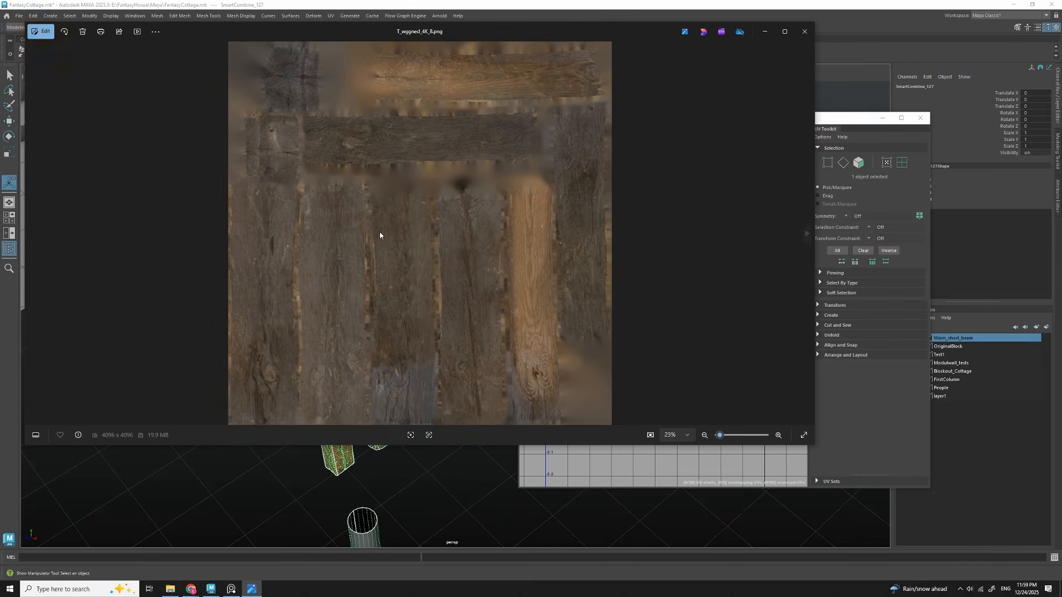
scroll(381, 232, up, 1)
drag(390, 133, 402, 171)
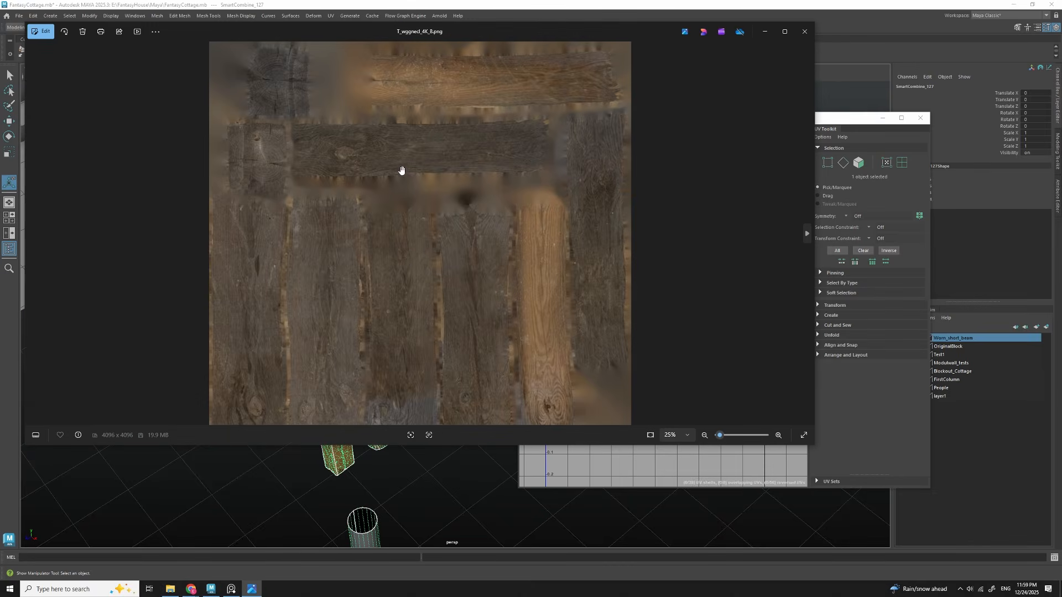
scroll(465, 115, down, 1)
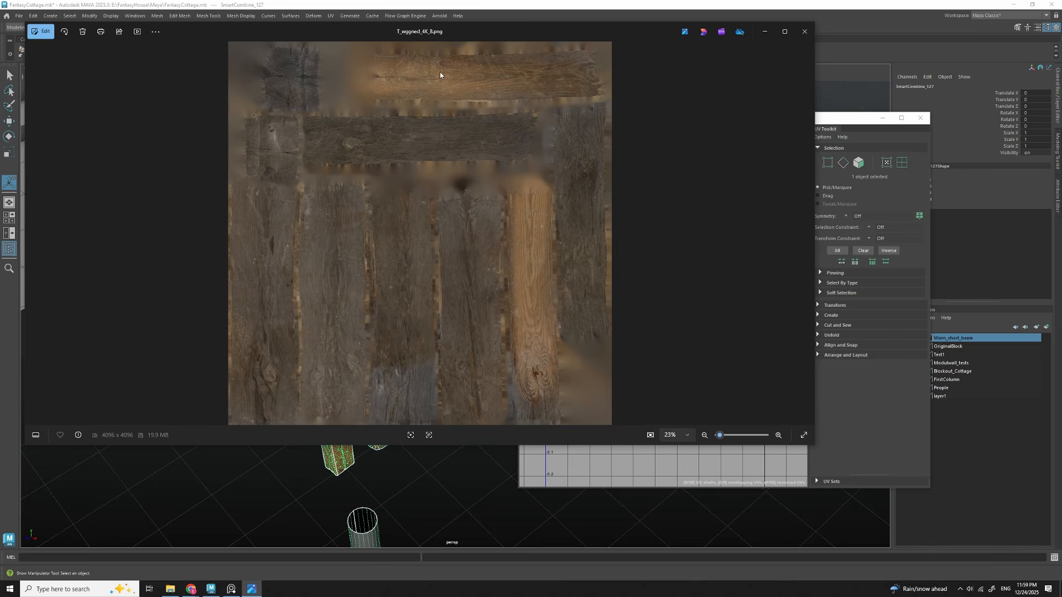
drag(518, 22, 579, 66)
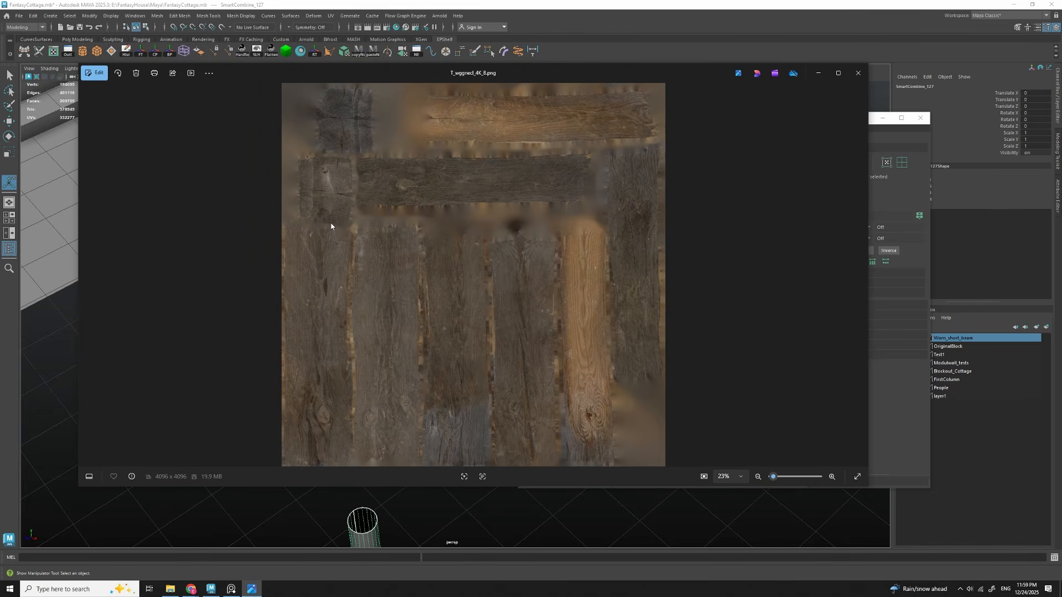
mouse_move(571, 65)
mouse_down()
mouse_move(559, 81)
mouse_move(573, 77)
mouse_up()
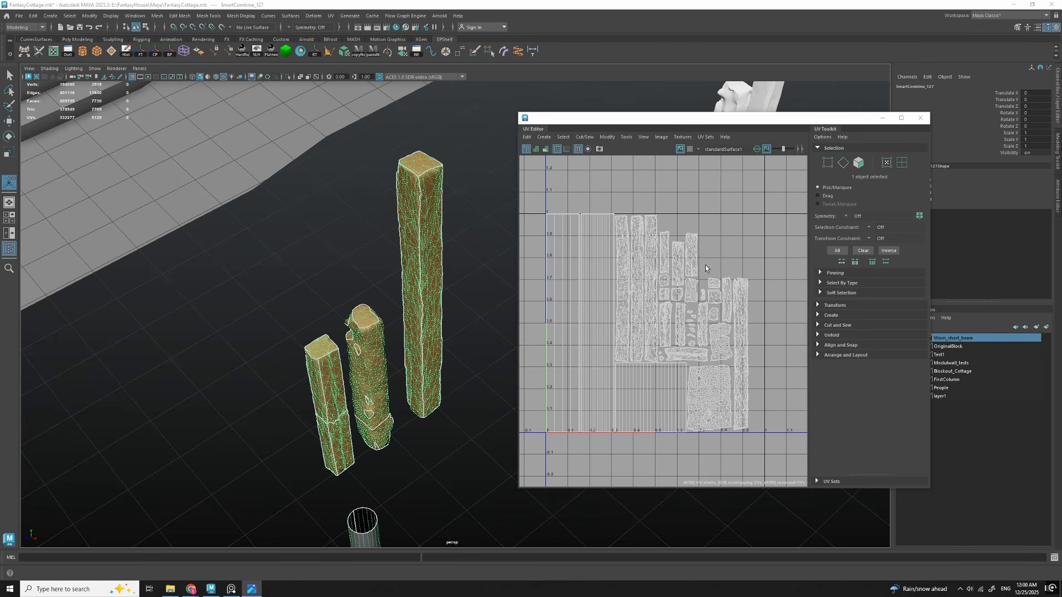
Step: Examine the combined kit's UV layout, checking the beam, bark and trim shells and the remaining empty space
scroll(668, 330, down, 1)
scroll(693, 339, up, 2)
alt+middle_drag(678, 324, 669, 322)
scroll(644, 298, up, 1)
scroll(613, 241, down, 1)
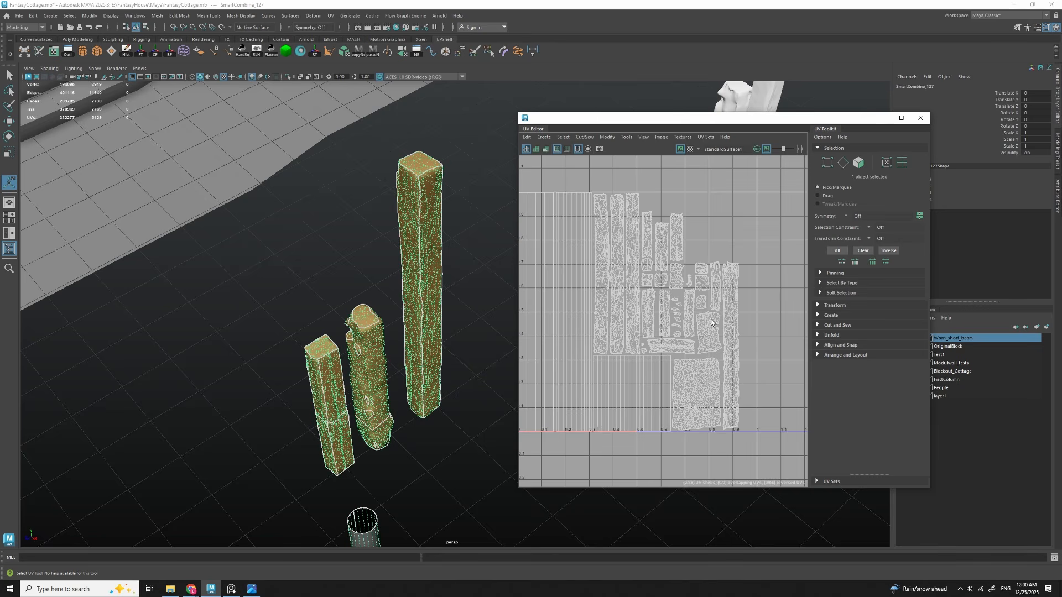
scroll(683, 330, down, 3)
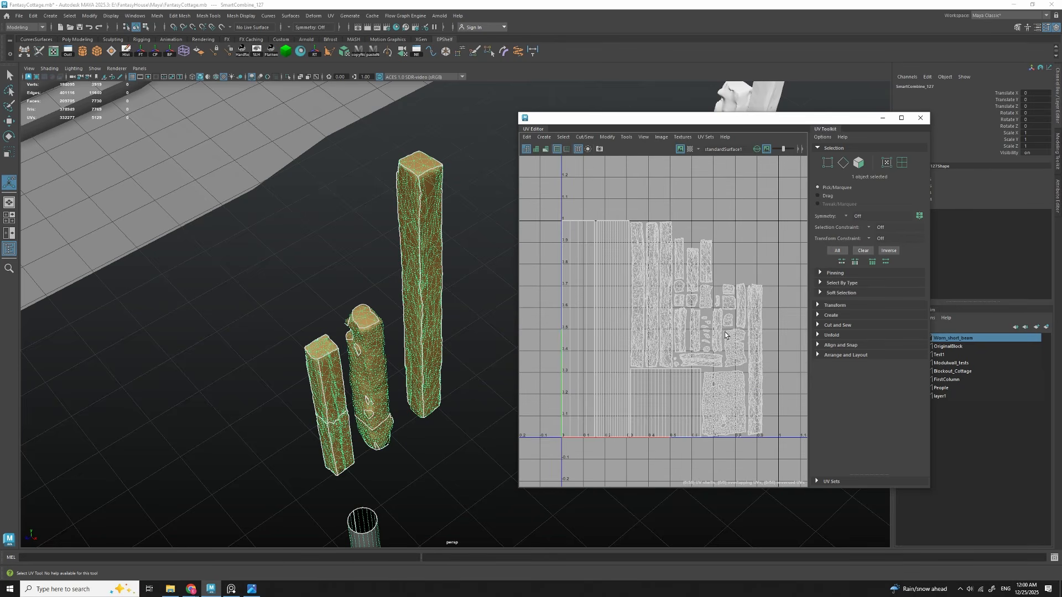
alt+middle_drag(737, 351, 709, 353)
scroll(717, 330, up, 2)
alt+middle_drag(714, 394, 692, 377)
scroll(711, 374, down, 2)
alt+middle_drag(621, 305, 638, 300)
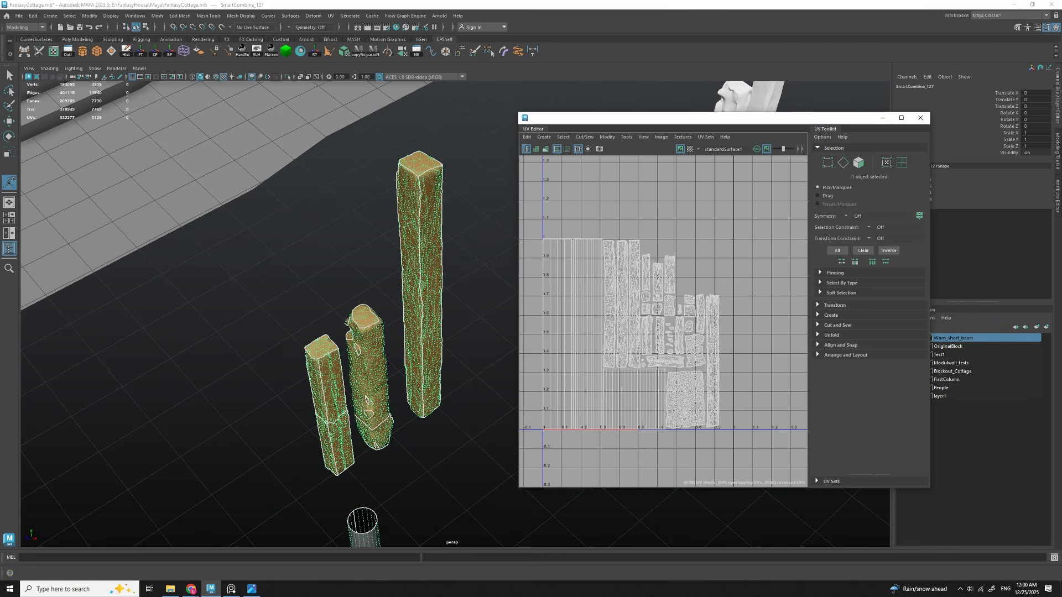
Step: Bring the wood plank texture back up to compare its packing with the kit's UV layout, then close it
key(alt+Tab)
drag(526, 76, 599, 128)
scroll(434, 190, up, 1)
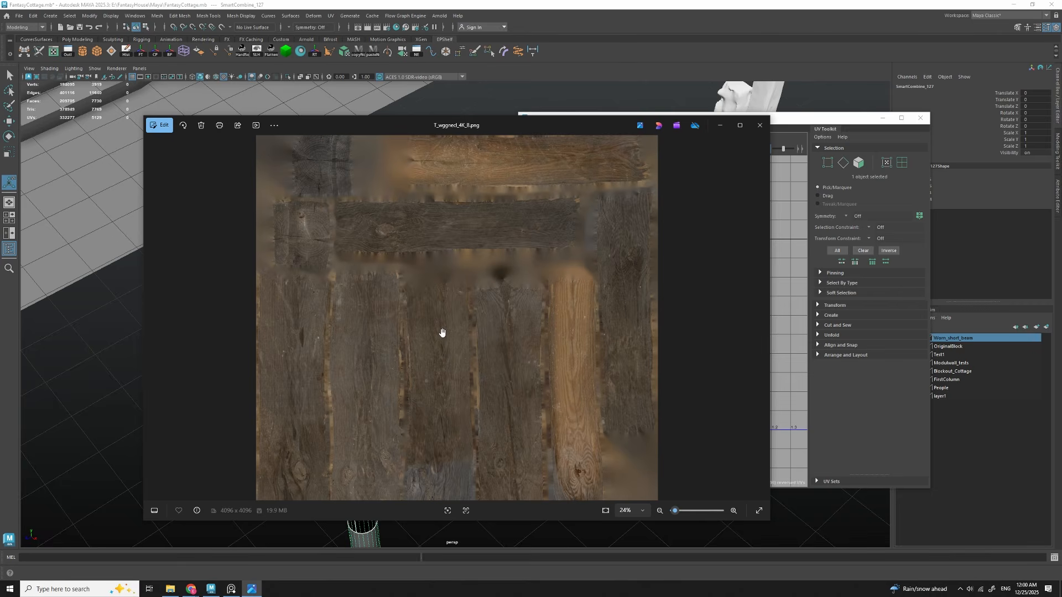
drag(489, 316, 449, 306)
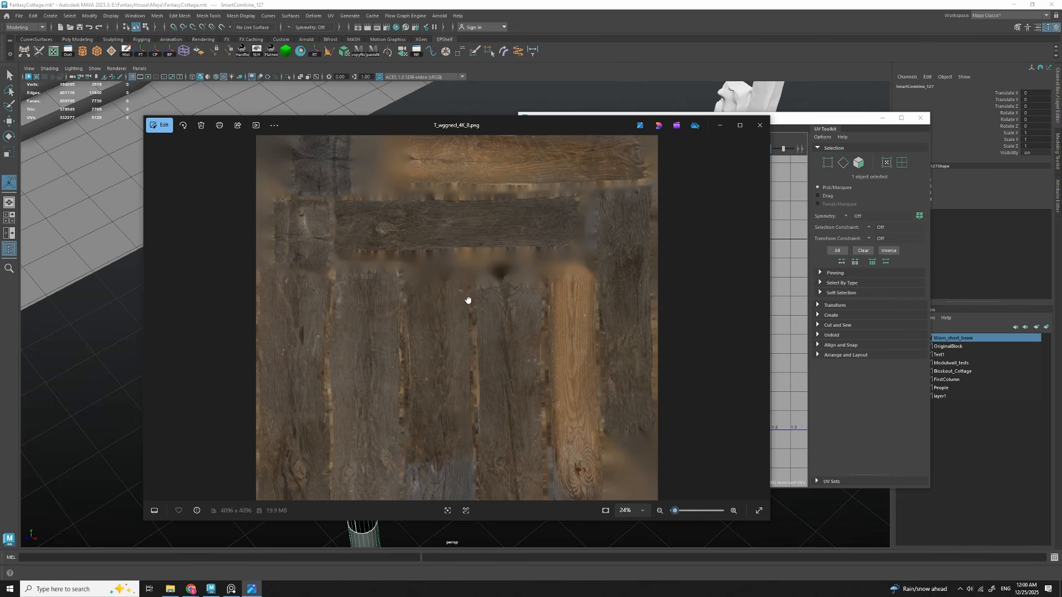
drag(535, 122, 599, 116)
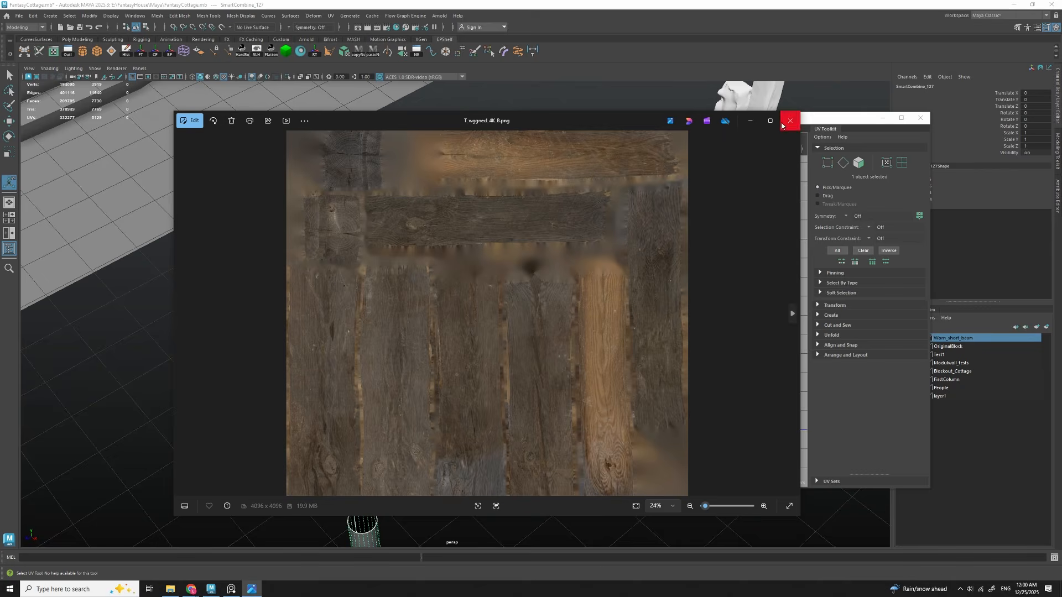
drag(602, 121, 587, 115)
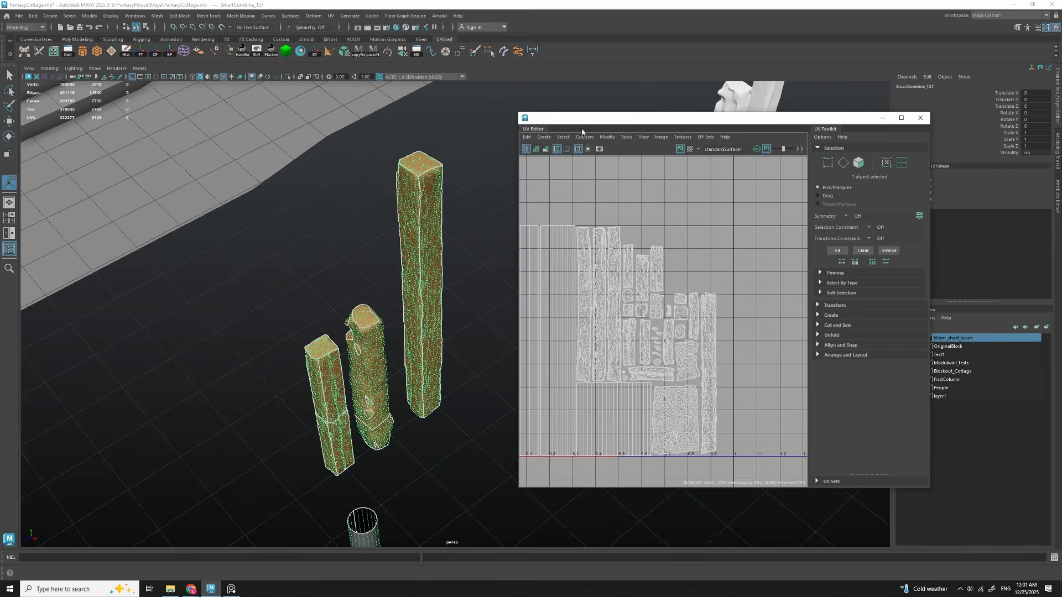
Step: Enlarge the UV Editor window, check the cottage concept painting, and return to the kit's UV layout
drag(523, 112, 420, 98)
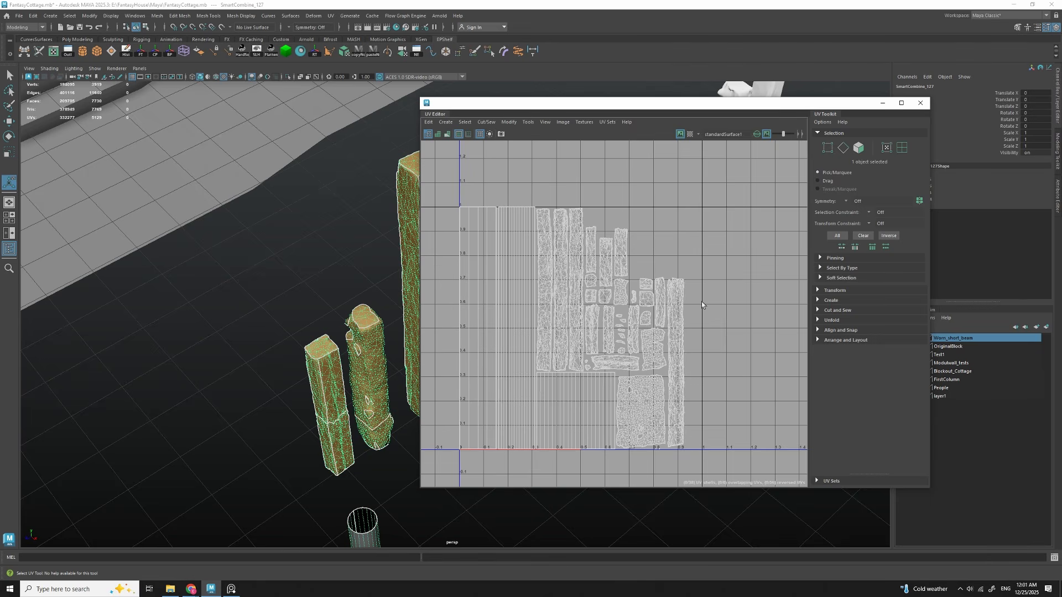
click(231, 589)
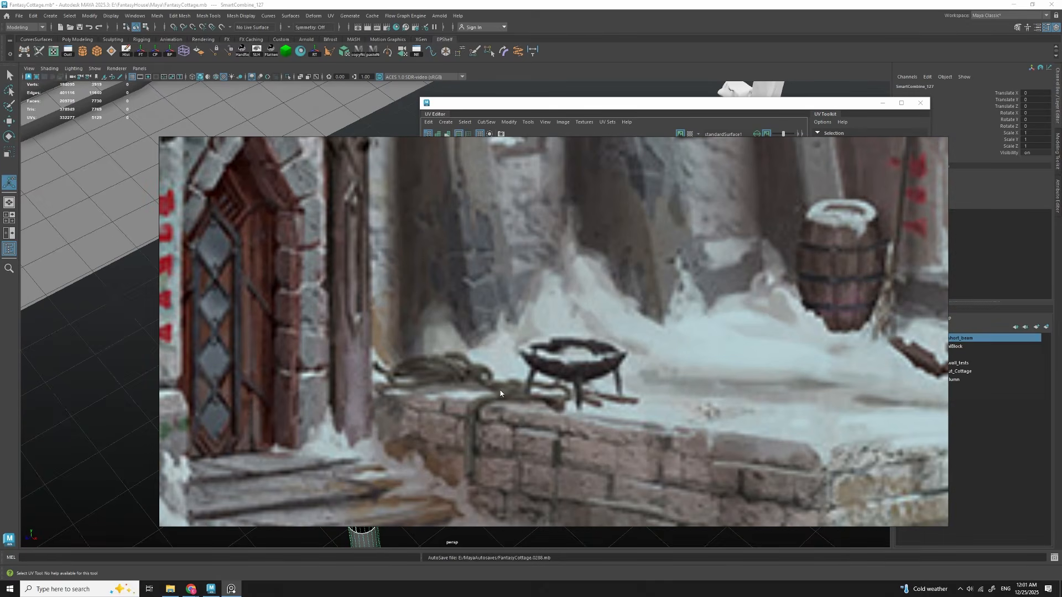
scroll(480, 406, down, 5)
key(alt+Tab)
scroll(663, 248, up, 3)
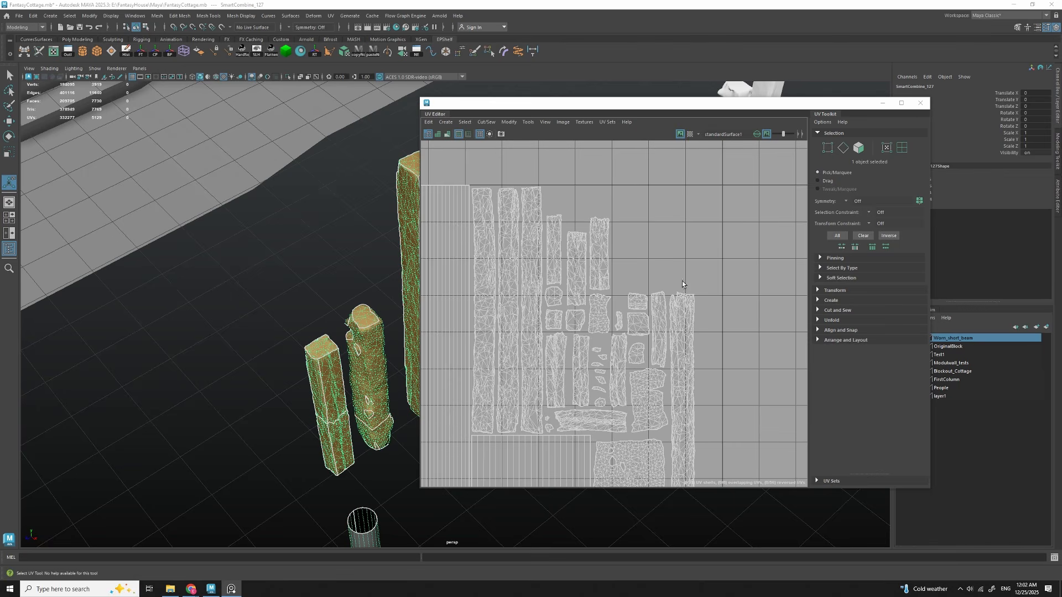
Step: Switch to the cottage concept painting and examine its door, carved posts, lantern, buttresses, roofs and porch closely
key(alt+Tab)
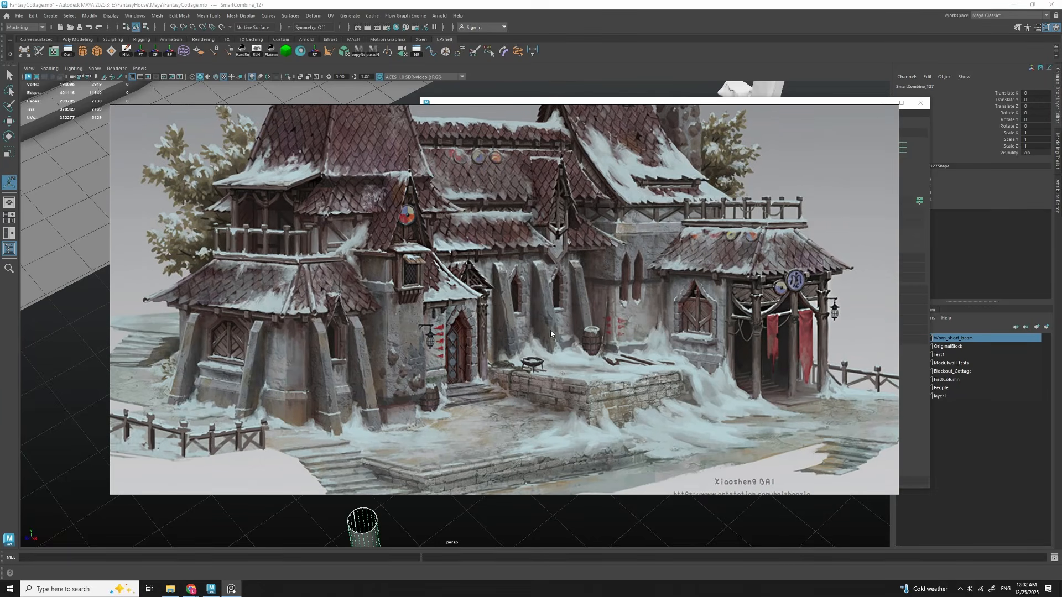
middle_drag(550, 331, 539, 339)
middle_drag(749, 324, 730, 330)
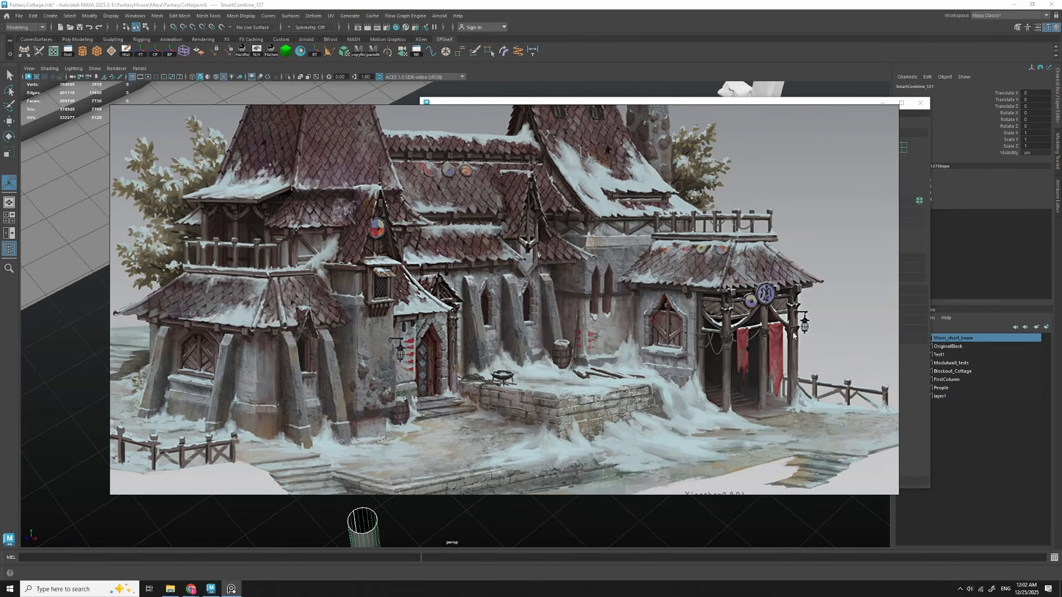
middle_drag(570, 338, 621, 331)
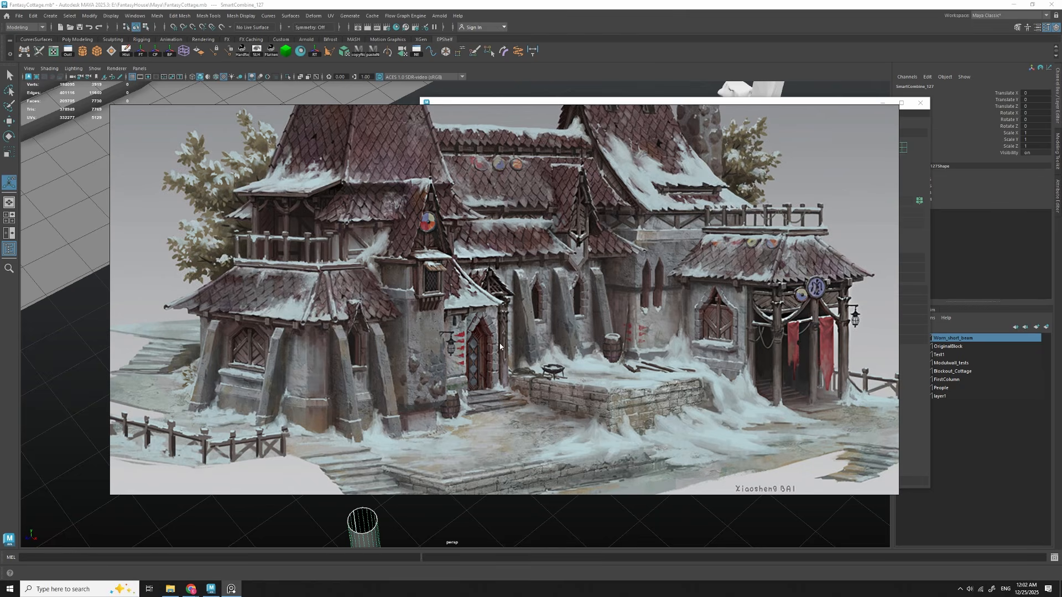
scroll(462, 349, up, 8)
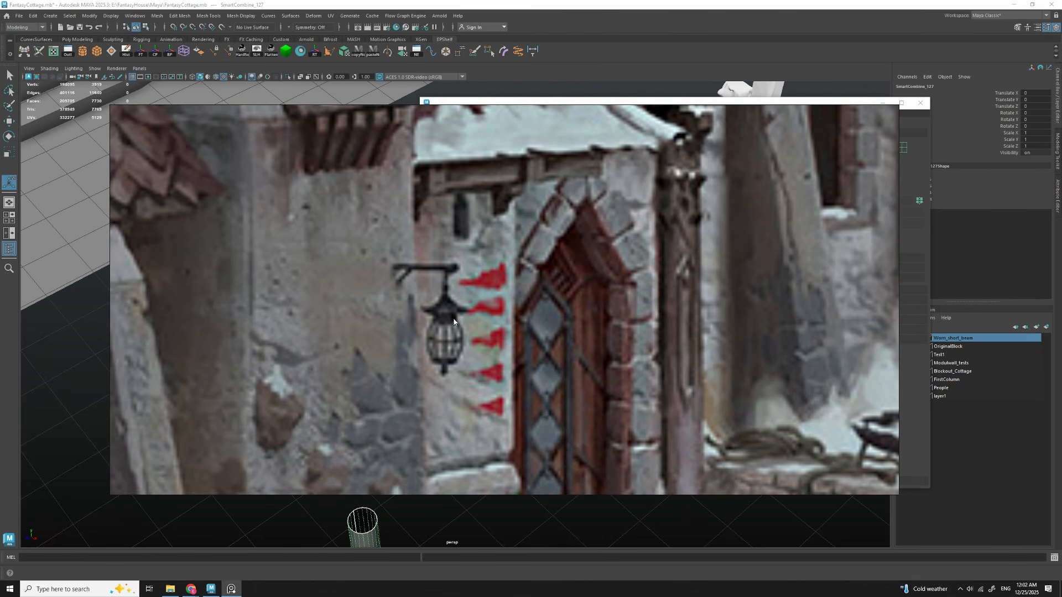
scroll(523, 346, down, 3)
middle_drag(523, 346, 453, 312)
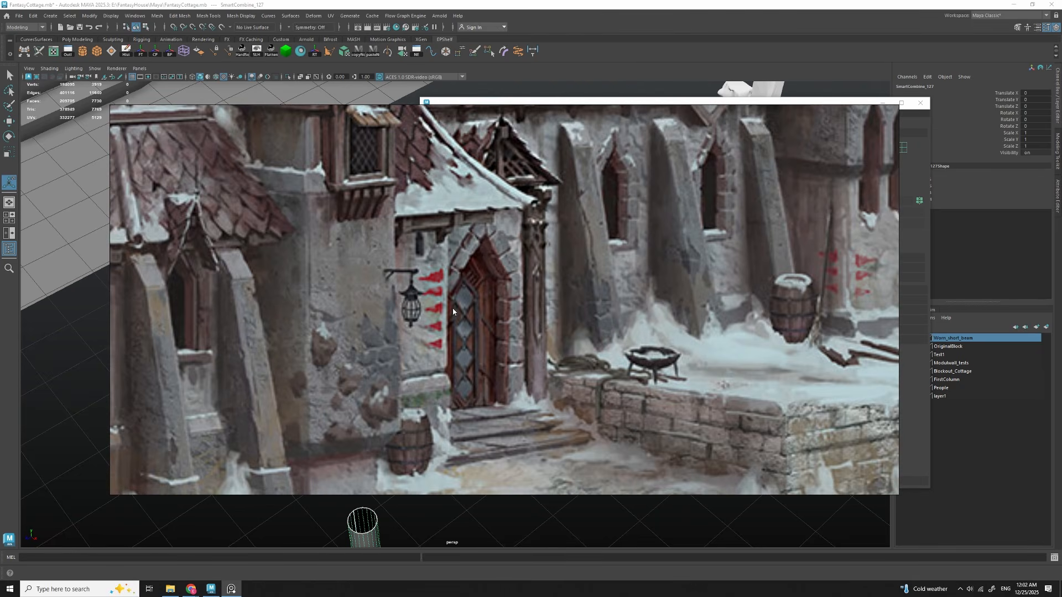
middle_drag(622, 354, 511, 326)
scroll(430, 279, up, 1)
middle_drag(430, 280, 427, 316)
scroll(320, 283, up, 2)
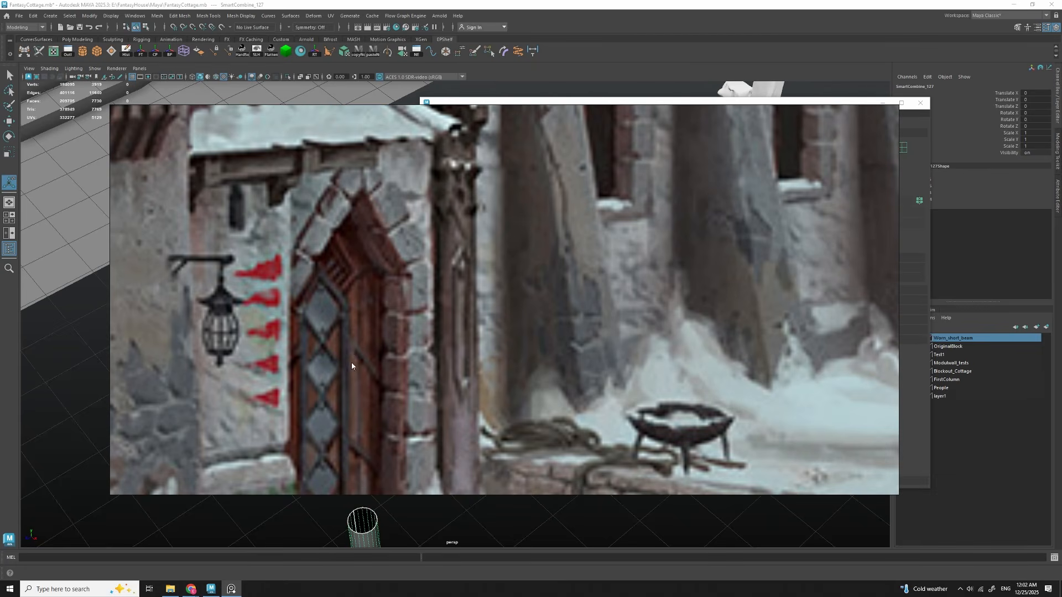
scroll(353, 374, down, 5)
scroll(586, 251, up, 5)
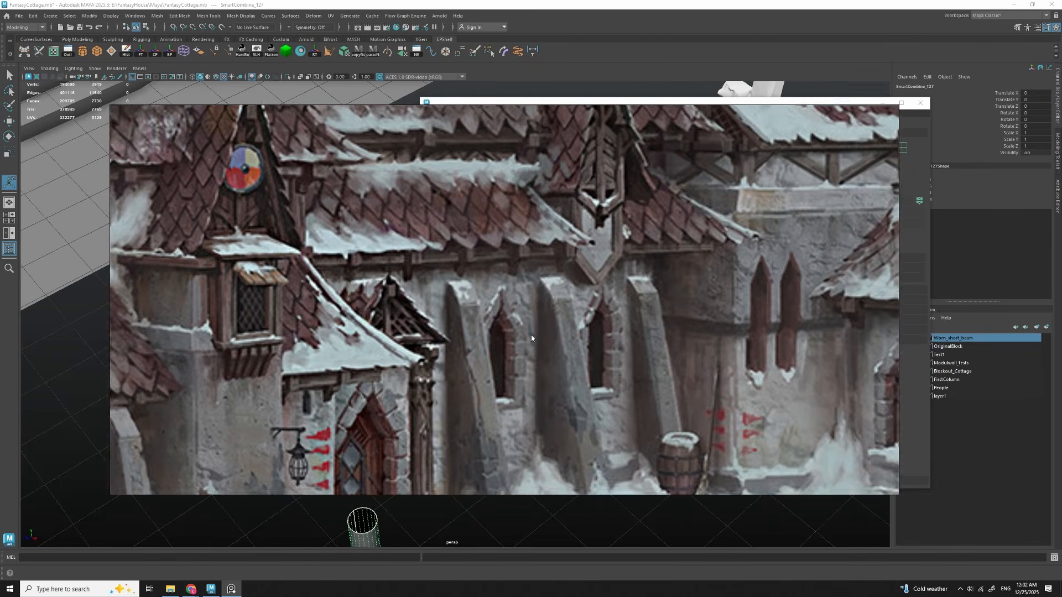
scroll(597, 249, up, 1)
scroll(608, 276, down, 5)
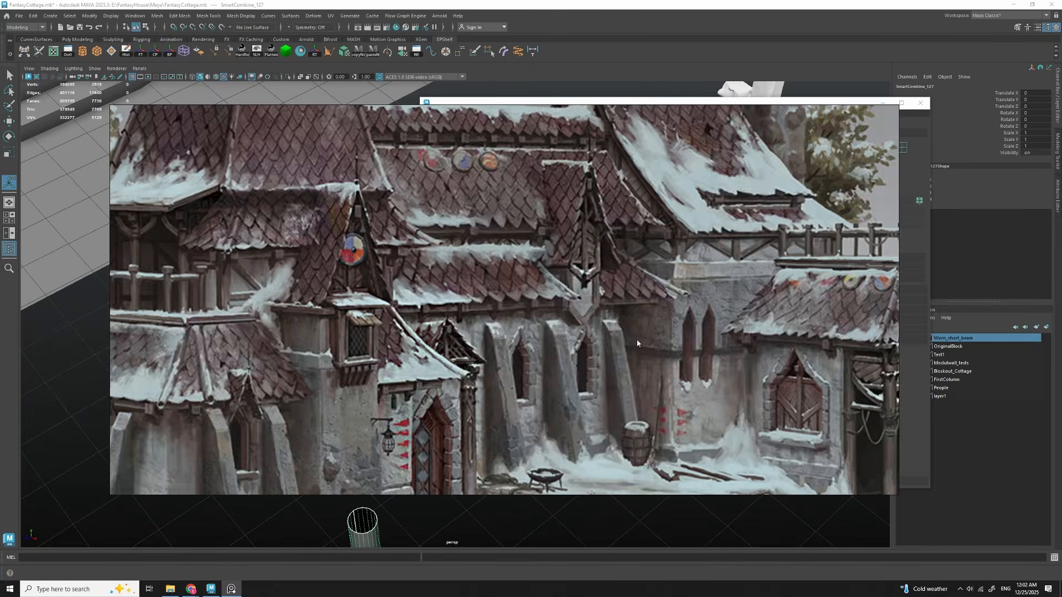
scroll(606, 315, up, 4)
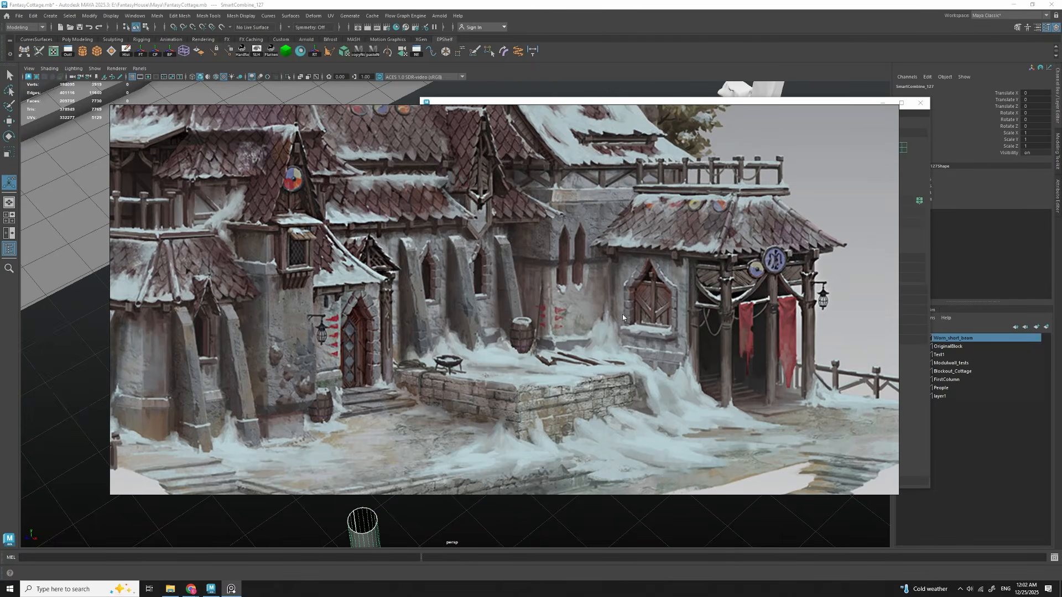
Step: Examine the concept painting's arched door, lantern, brazier, barrels and stone terrace closely, then return to the kit's UV layout
scroll(544, 315, up, 3)
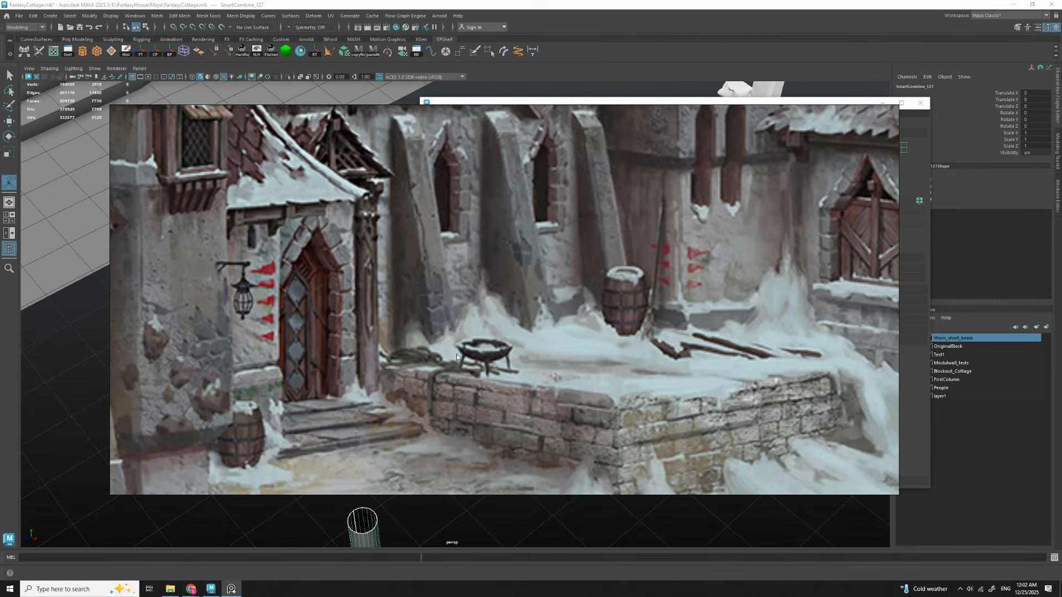
scroll(497, 351, down, 4)
scroll(495, 352, up, 4)
scroll(489, 348, down, 2)
scroll(490, 348, down, 4)
middle_drag(513, 339, 518, 366)
key(alt+Tab)
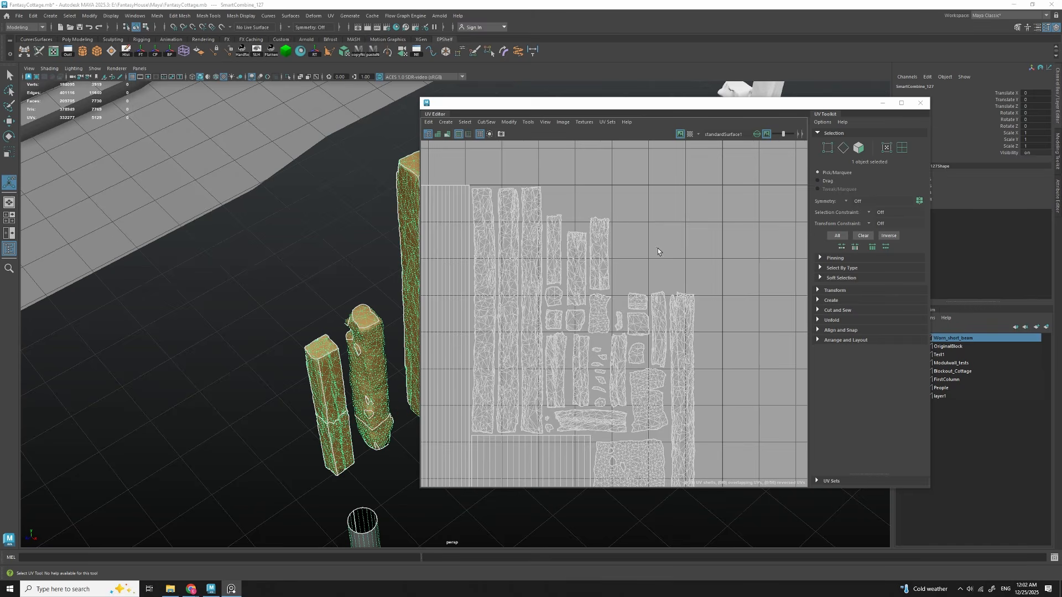
Step: Shift the UV Editor window slightly and look over the packed trim, beam and bark shells
scroll(659, 251, down, 2)
scroll(685, 238, up, 2)
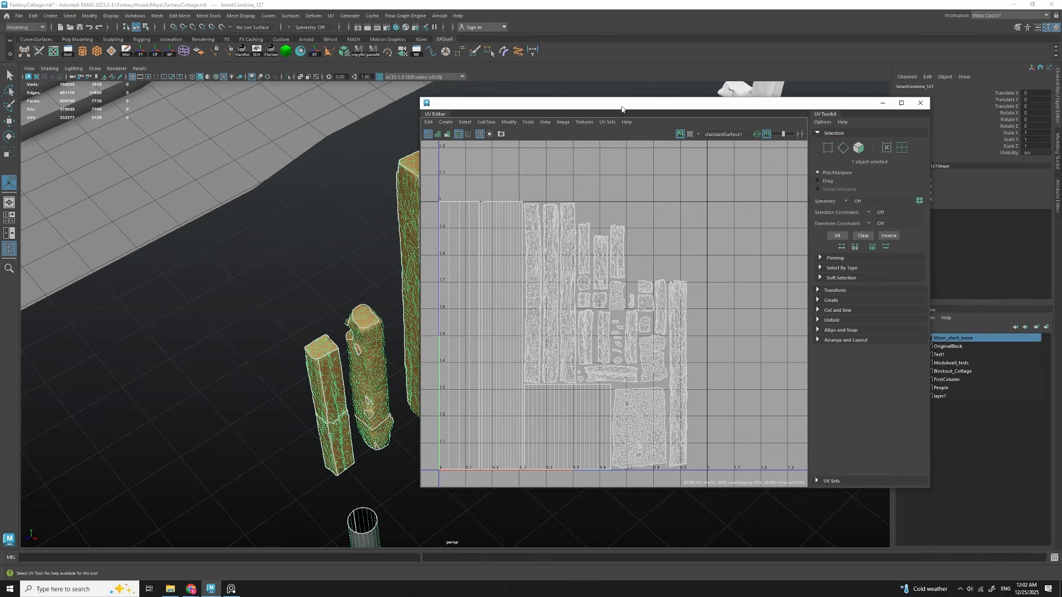
drag(617, 104, 639, 110)
scroll(684, 263, up, 3)
scroll(684, 257, down, 2)
right_drag(684, 257, 694, 244)
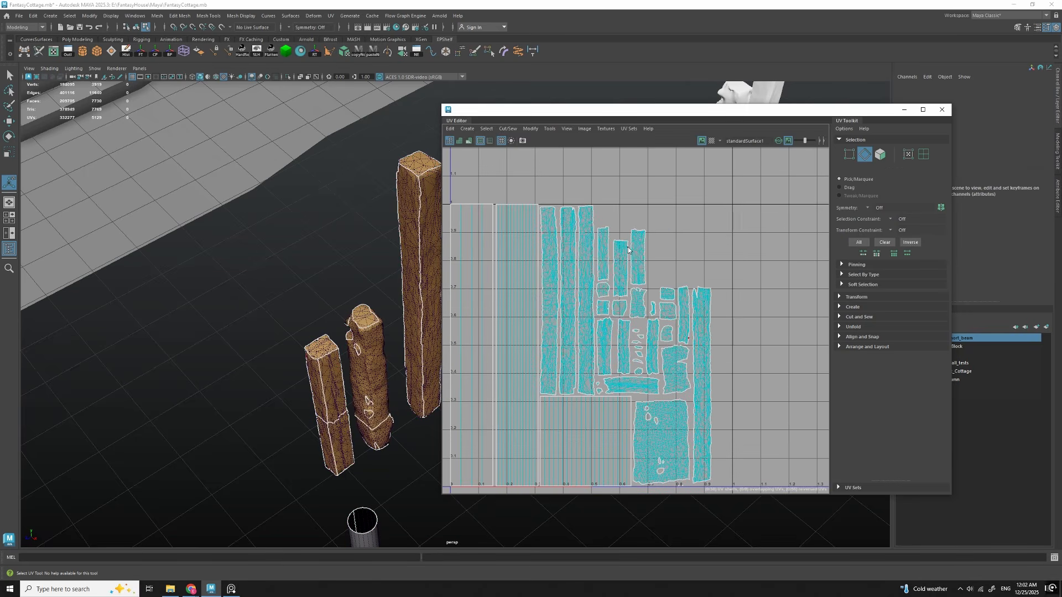
right_drag(628, 247, 679, 236)
right_click(410, 231)
right_drag(410, 233, 451, 219)
key(q)
click(334, 232)
click(415, 219)
Step: Inspect the combined kit's whole UV layout against the 0-to-1 tile, including the unused space around the shells
scroll(650, 305, down, 2)
alt+middle_drag(637, 323, 608, 339)
scroll(636, 309, up, 1)
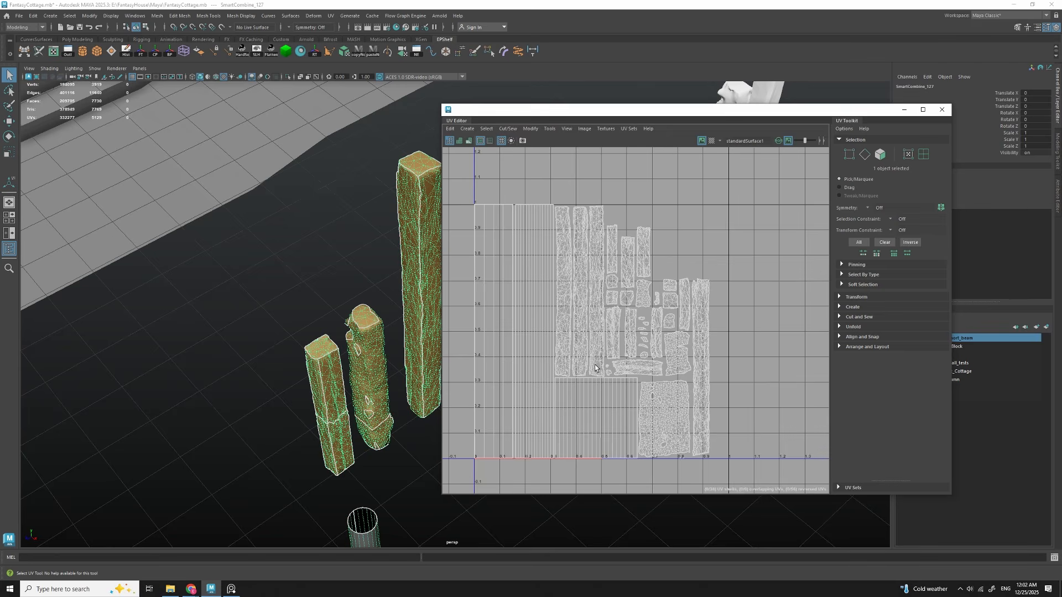
scroll(629, 338, down, 1)
mouse_move(628, 338)
alt+middle_down()
mouse_move(656, 333)
mouse_move(640, 343)
alt+middle_up()
scroll(659, 333, up, 1)
scroll(640, 343, down, 1)
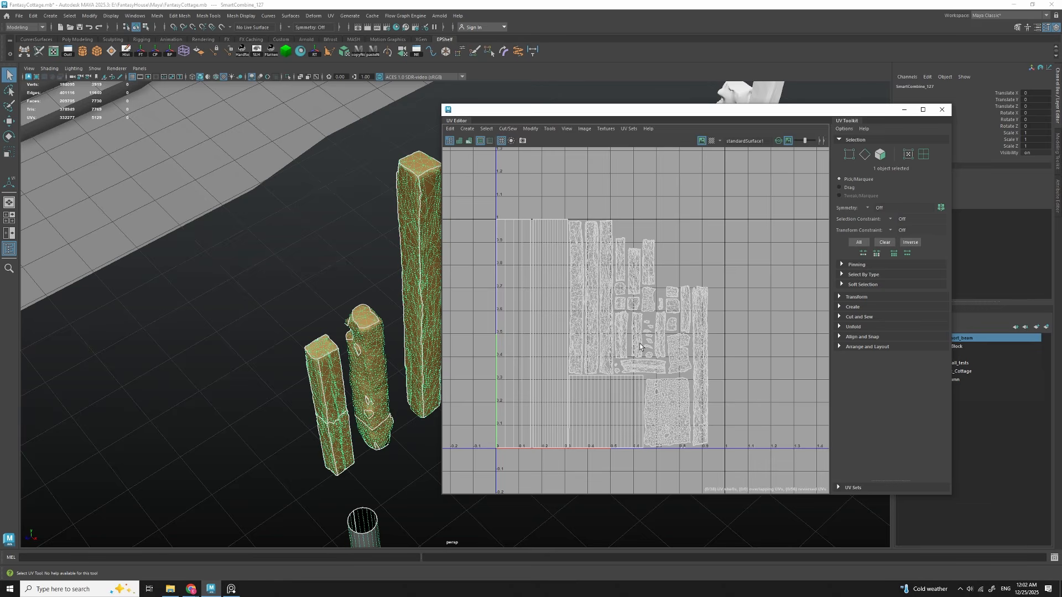